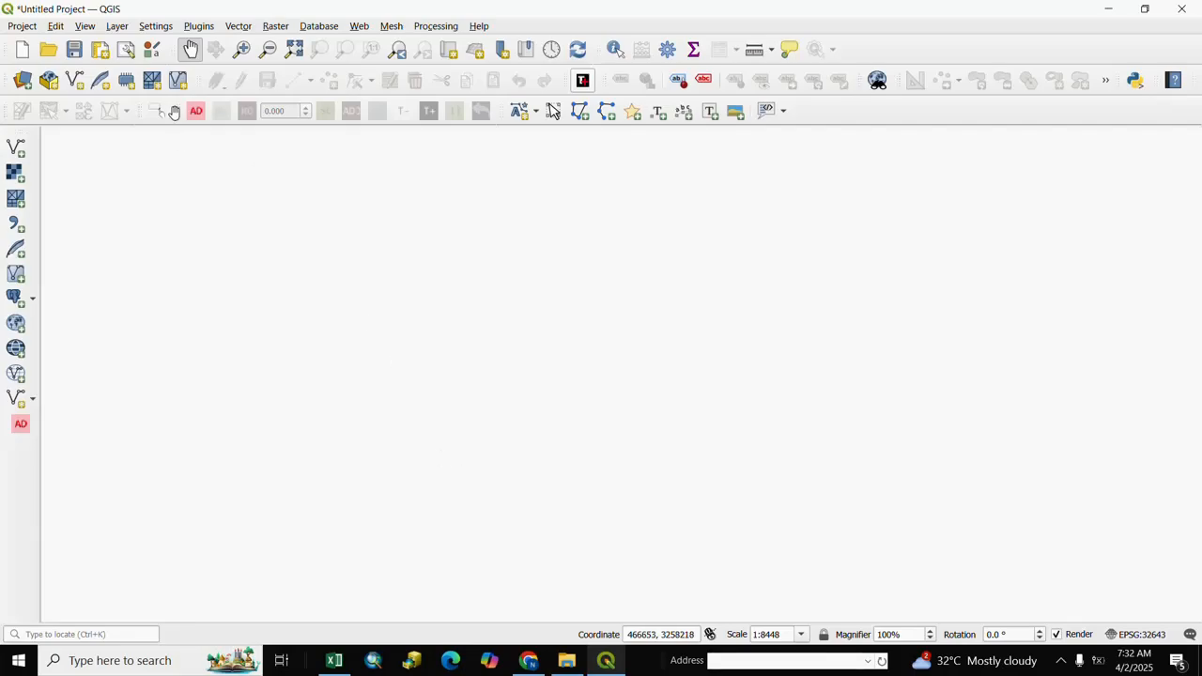
# Show the Browser and Layers panels in the workspace
pyautogui.click(85, 28)
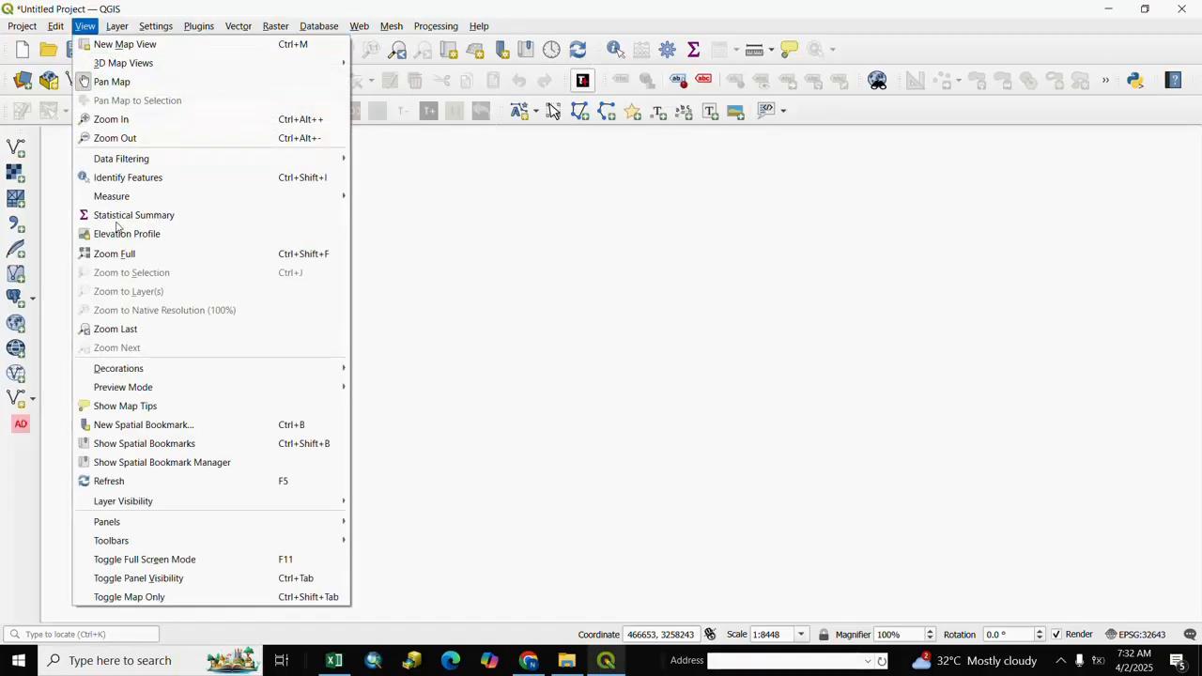
pyautogui.moveTo(148, 523)
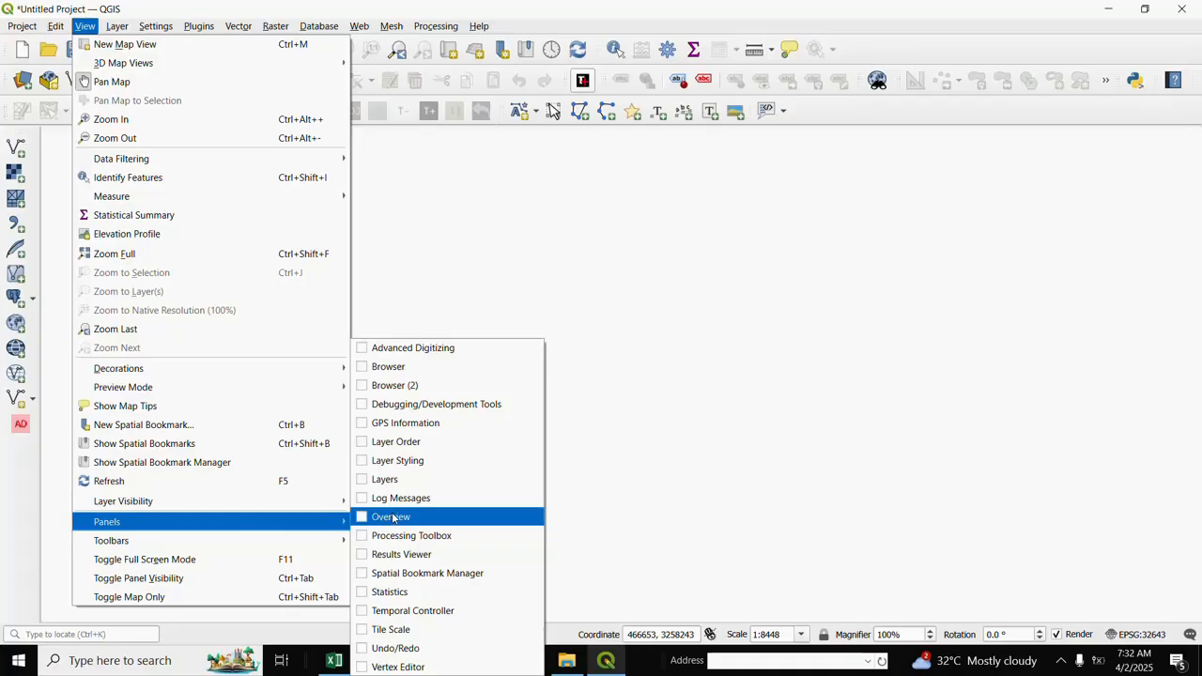
pyautogui.click(411, 383)
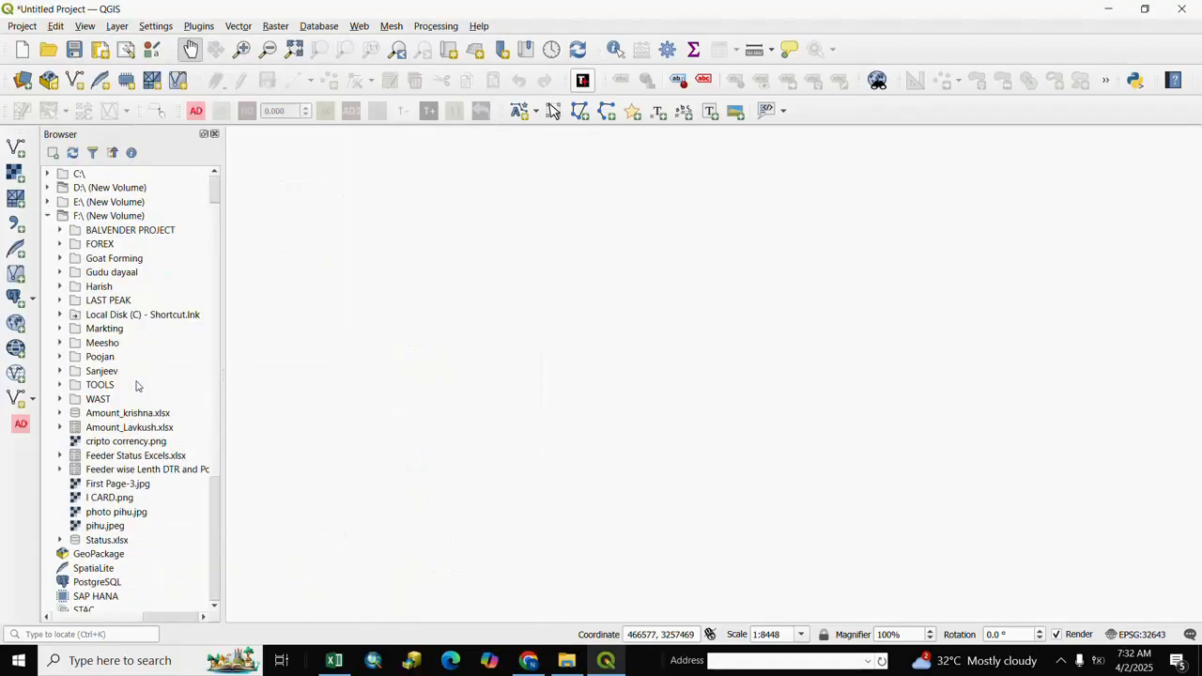
pyautogui.scroll(1, 137, 385)
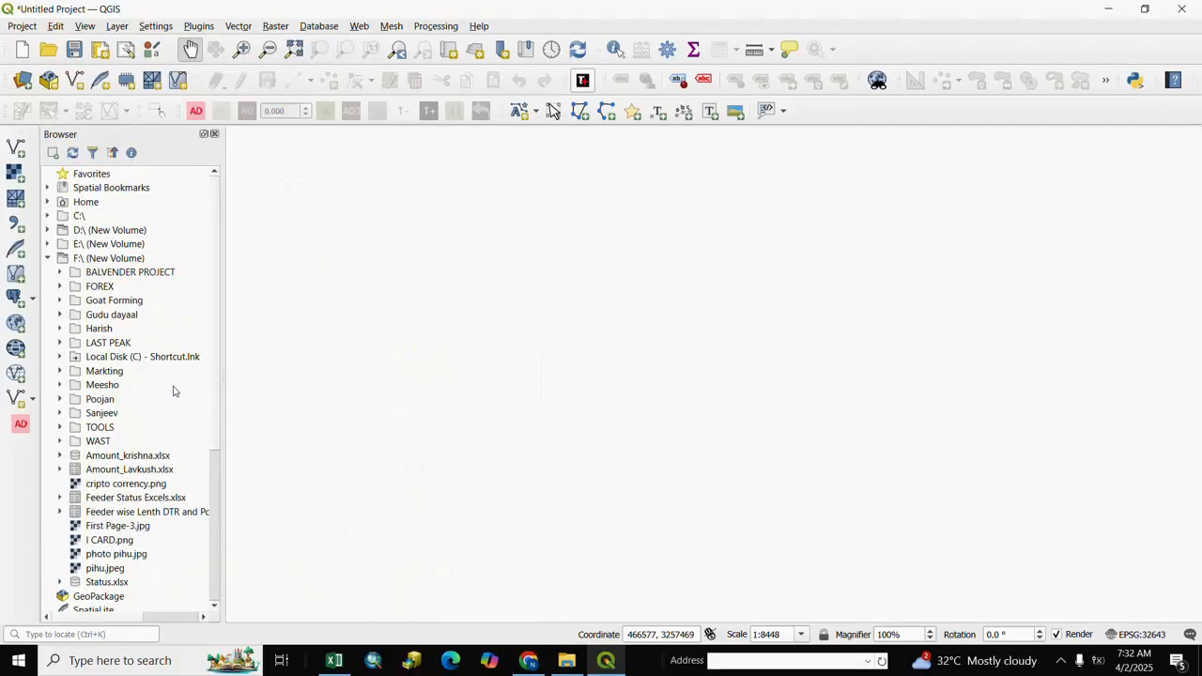
pyautogui.click(85, 26)
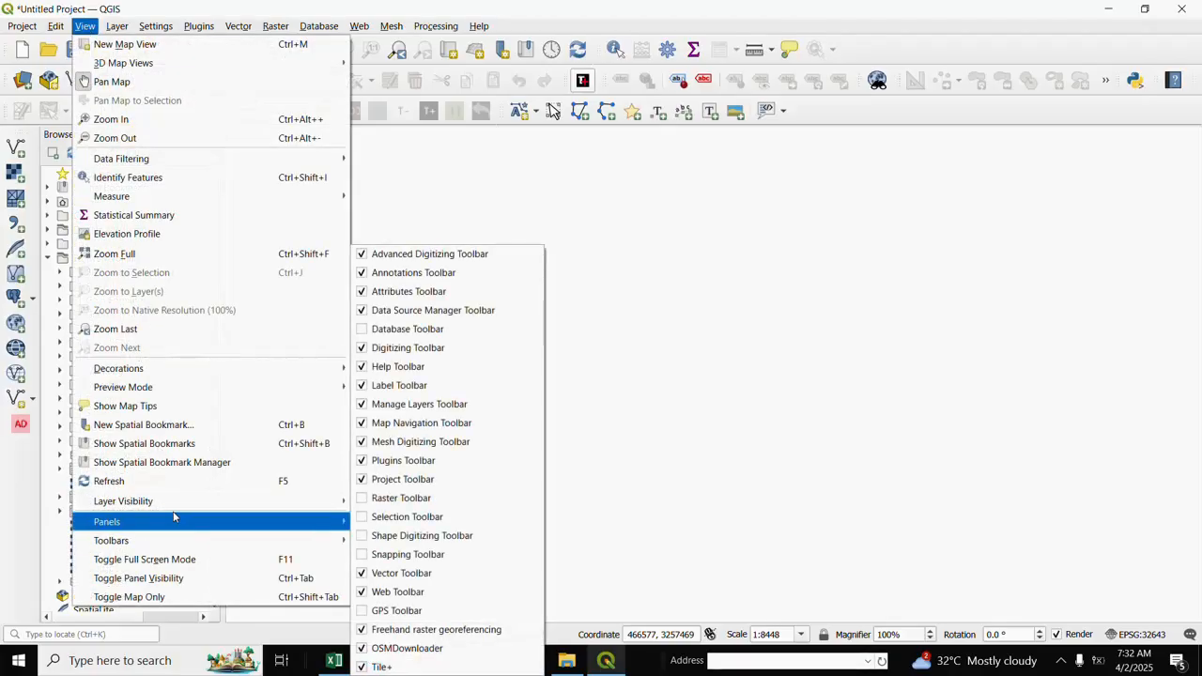
pyautogui.moveTo(212, 517)
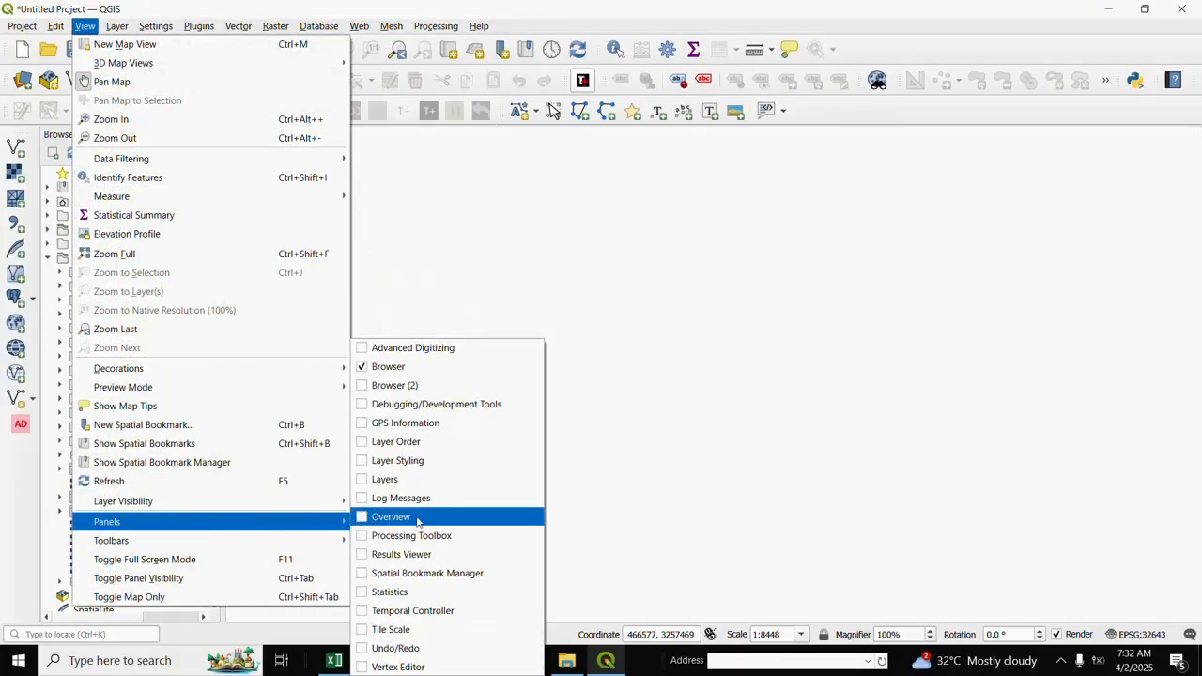
pyautogui.click(380, 481)
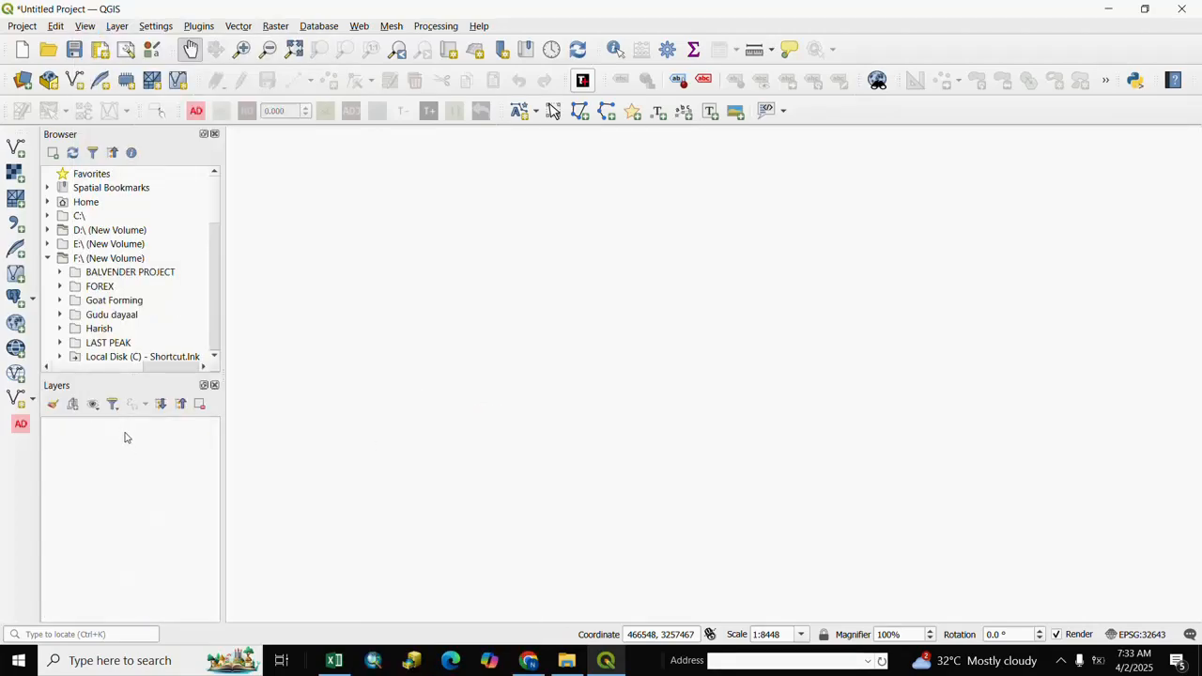
# Display the Selection and Snapping toolbars and dock the Snapping toolbar after the annotation tools
pyautogui.click(89, 26)
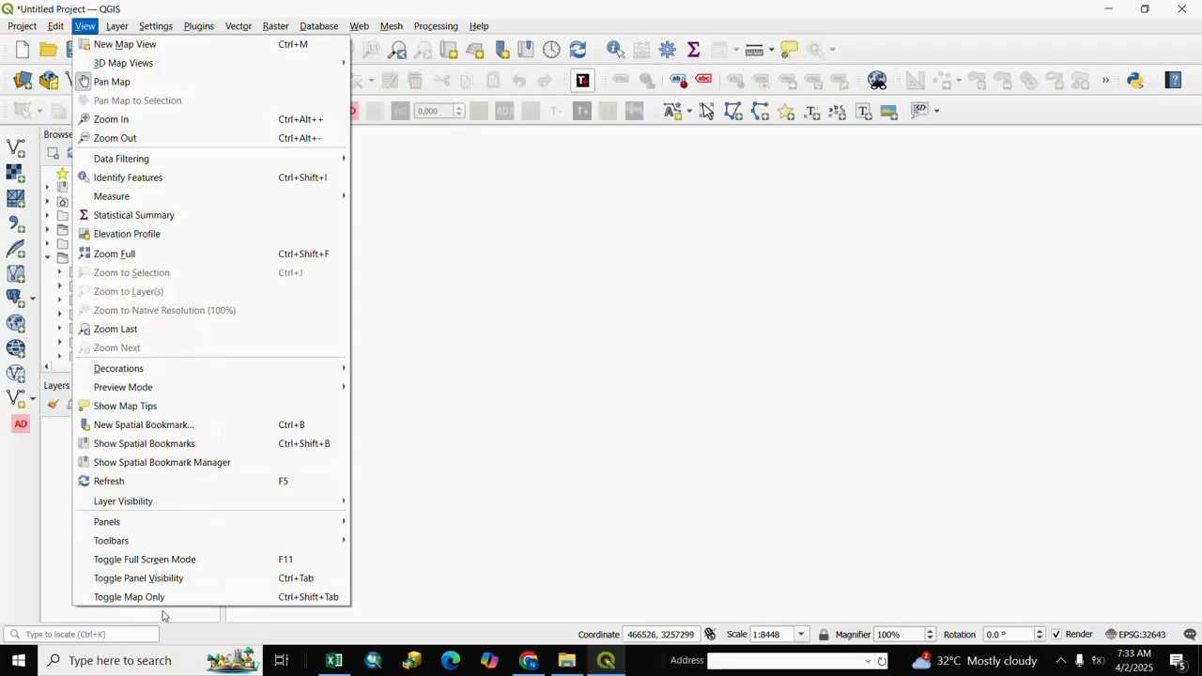
pyautogui.moveTo(156, 548)
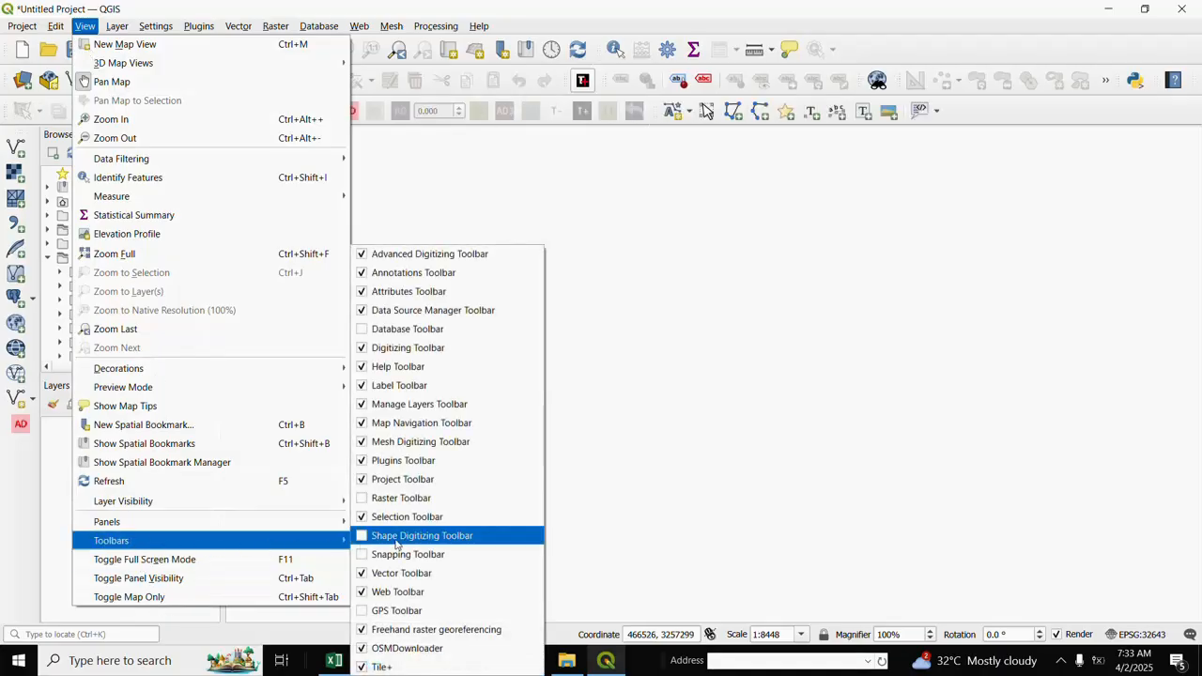
pyautogui.click(406, 555)
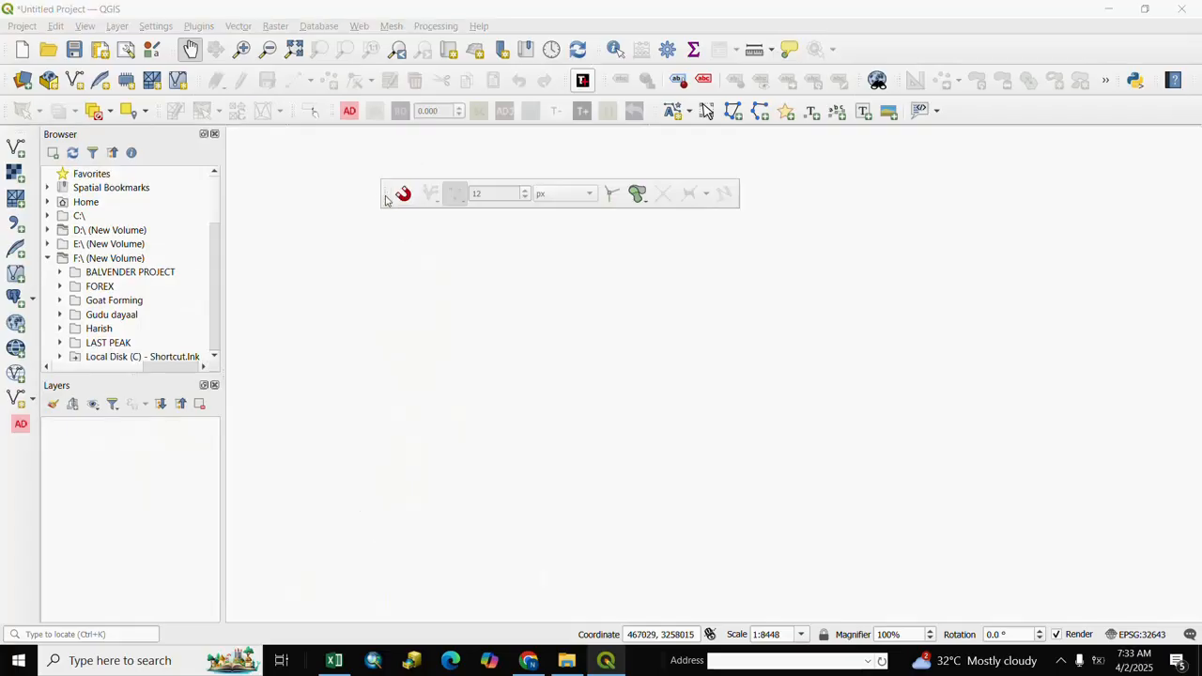
pyautogui.moveTo(401, 196); pyautogui.dragTo(896, 111)
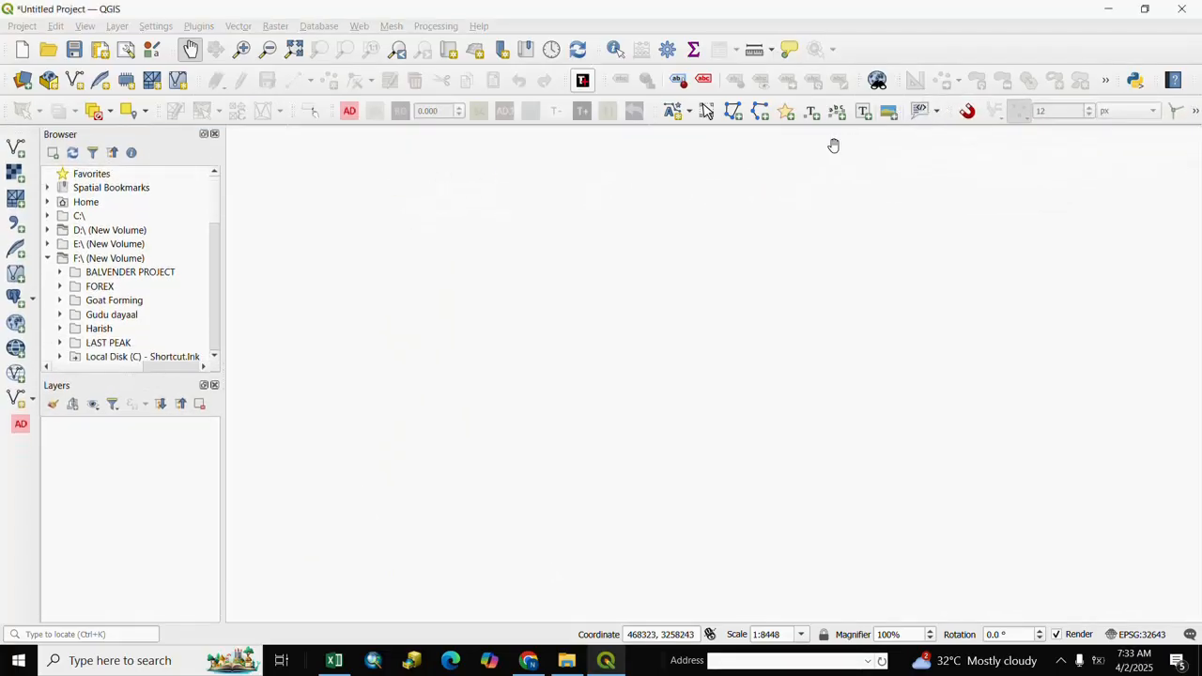
# Review the plugin manager's all, installed and not-installed plugin lists and the option for installing a plugin from a ZIP file
pyautogui.click(199, 26)
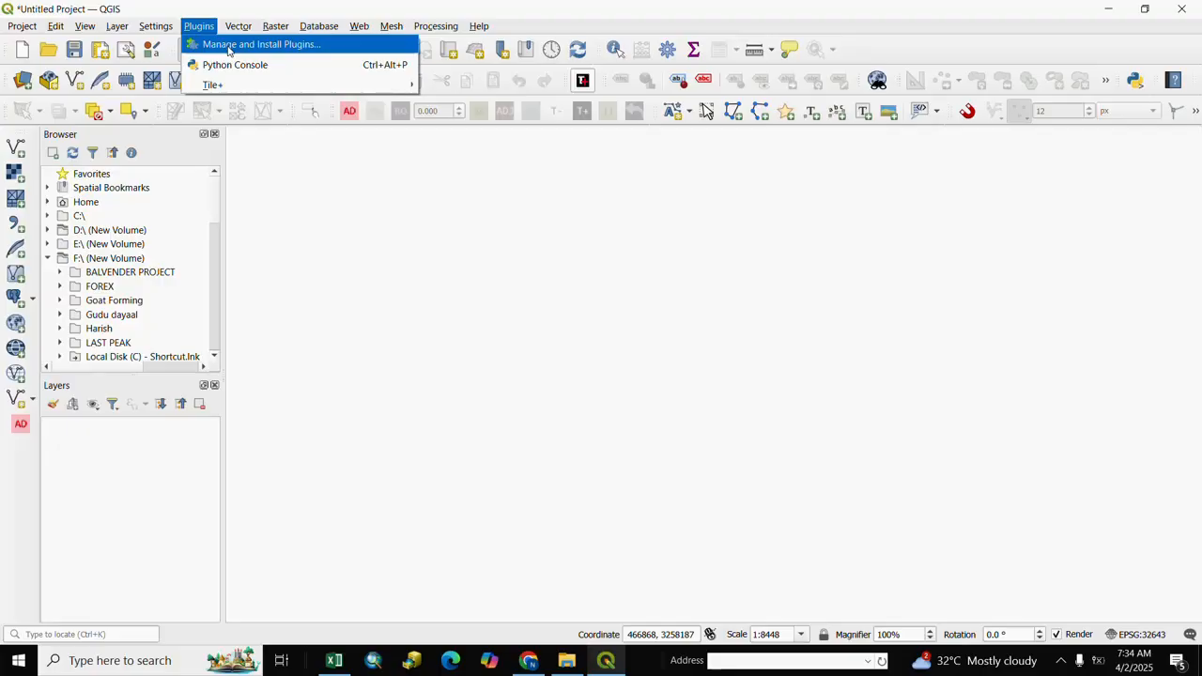
pyautogui.click(228, 45)
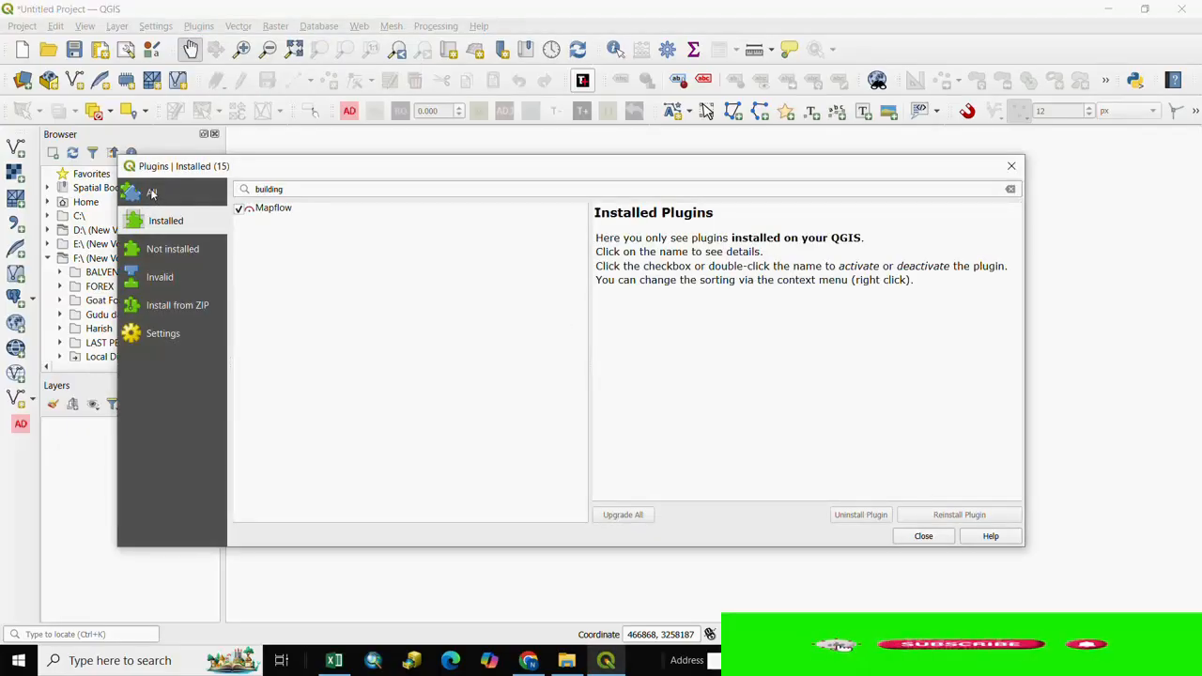
pyautogui.click(151, 193)
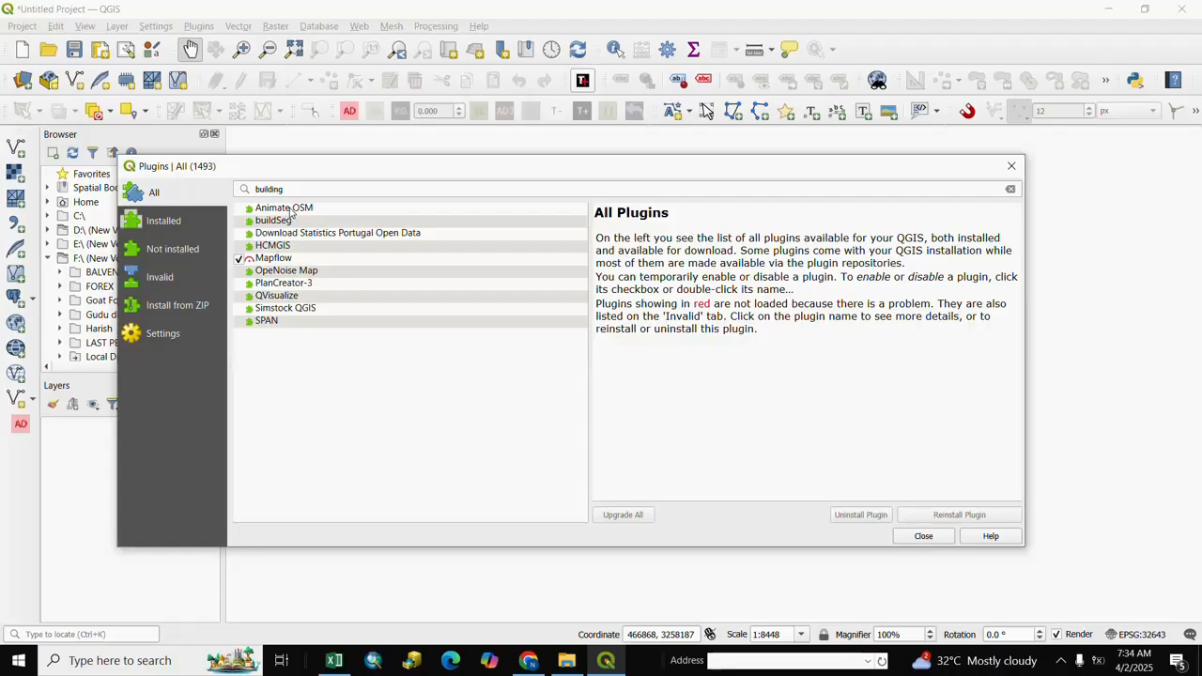
pyautogui.click(162, 222)
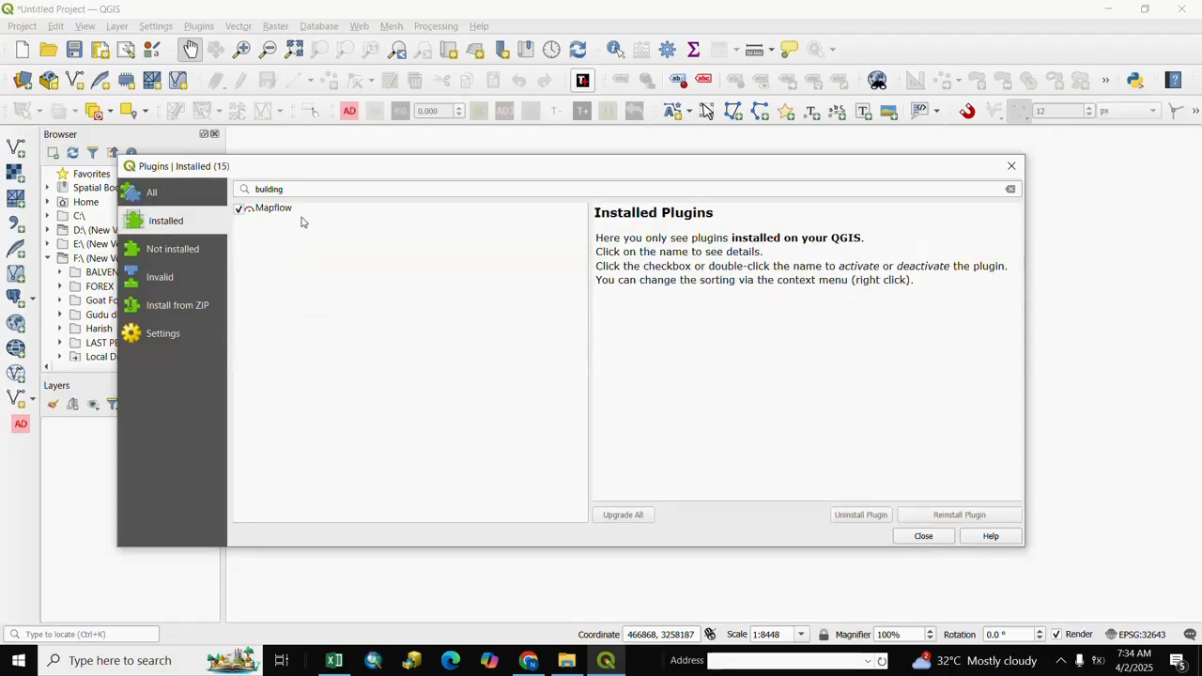
pyautogui.click(174, 250)
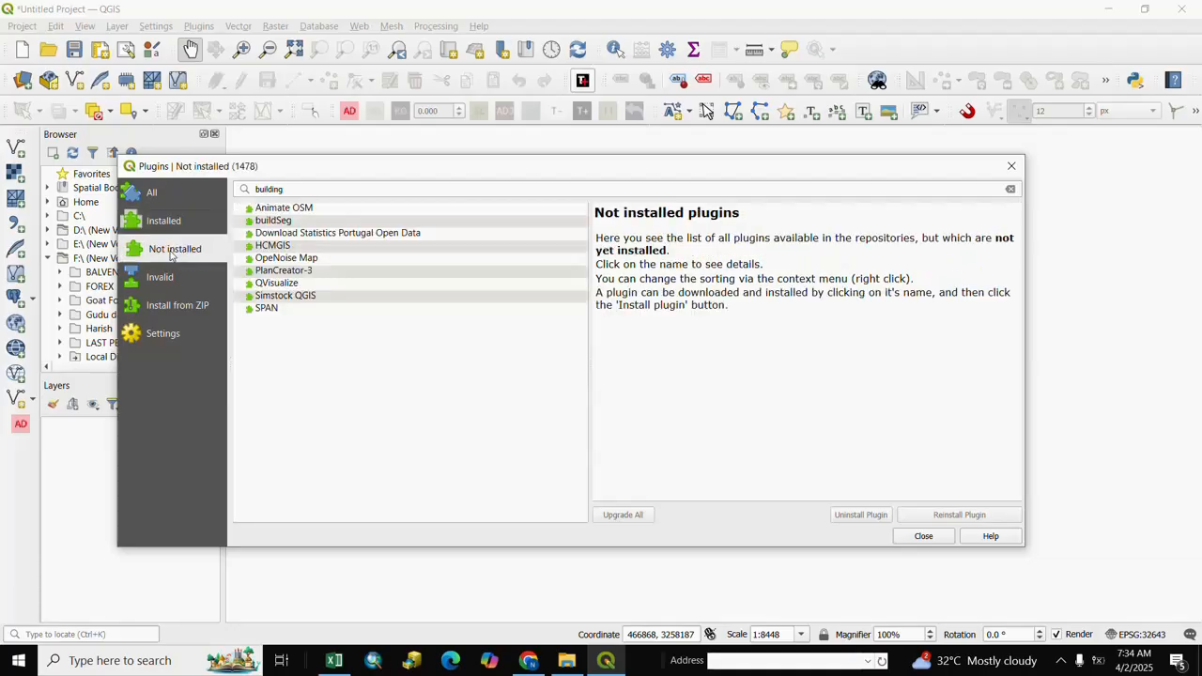
pyautogui.click(174, 309)
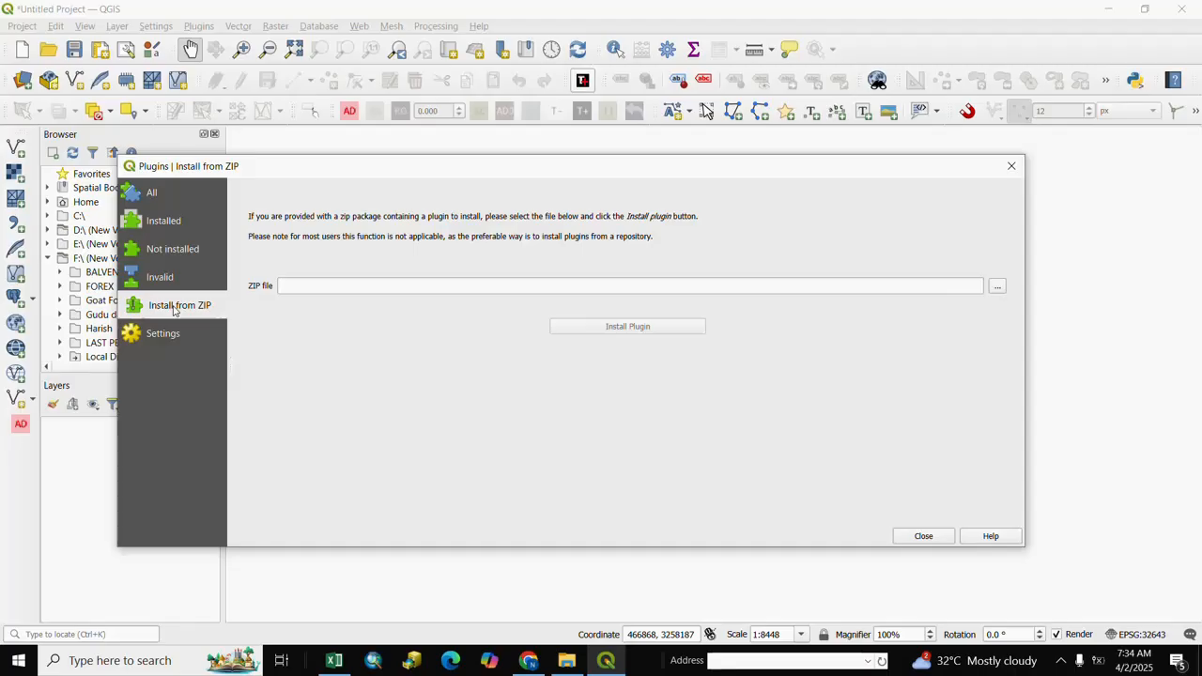
pyautogui.click(997, 287)
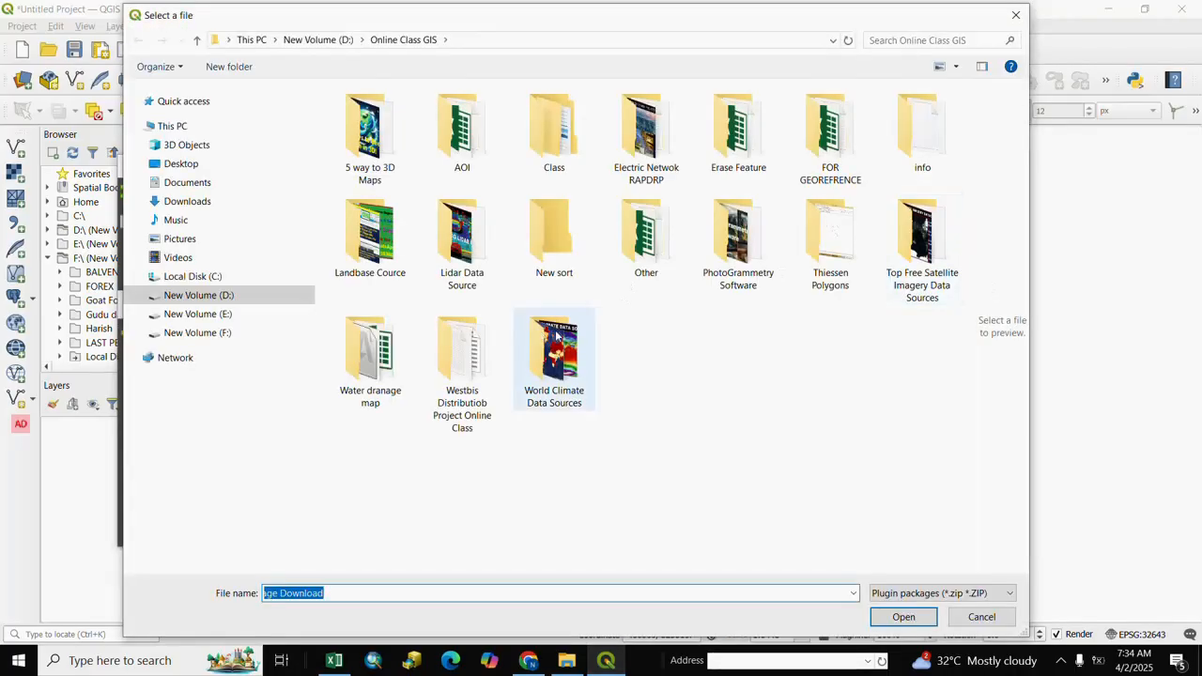
pyautogui.click(981, 617)
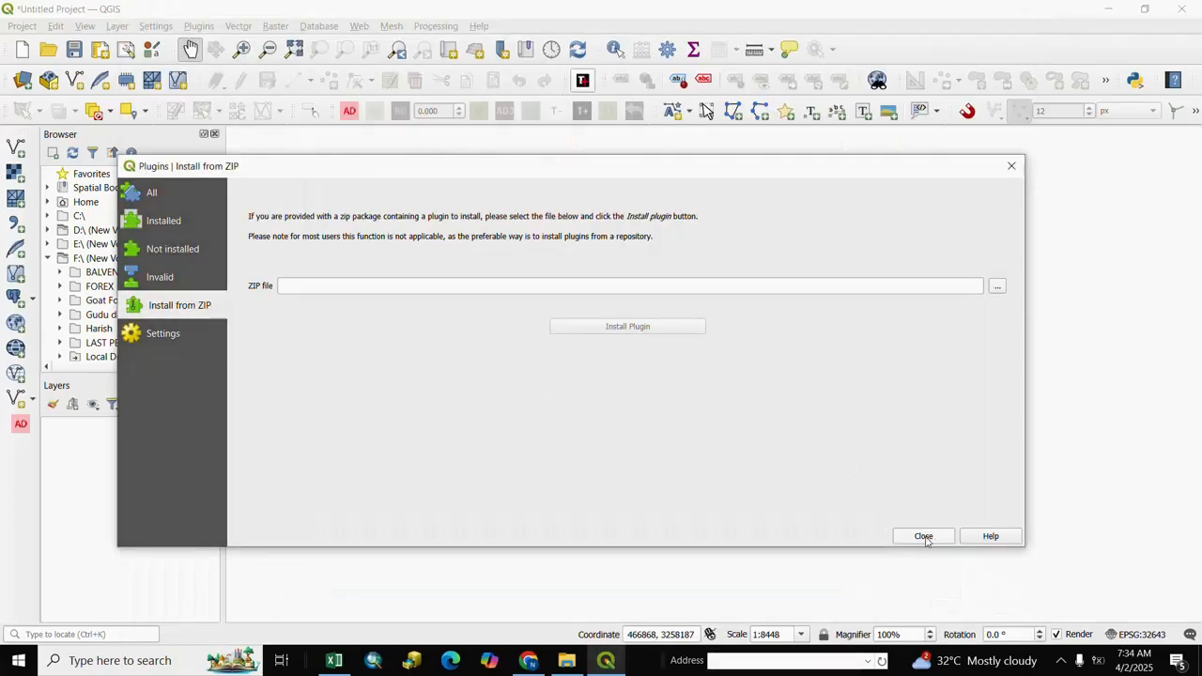
pyautogui.click(924, 538)
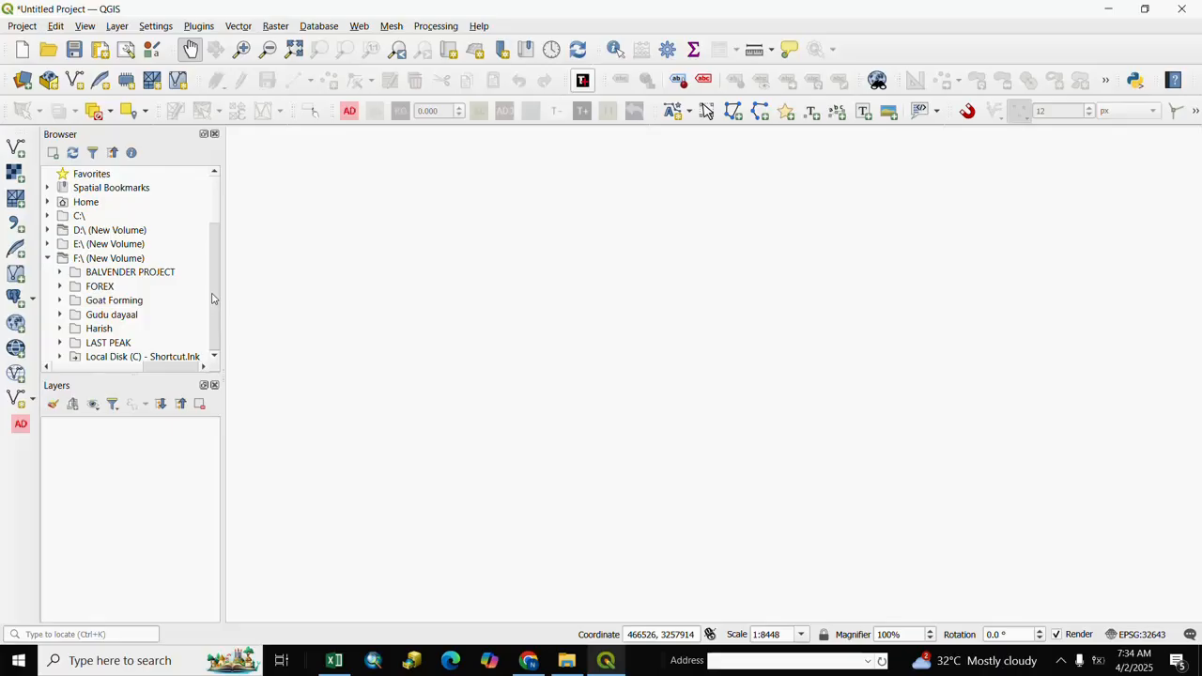
# Add GCP.shp to the map from the AOI folder inside Online Class GIS on the D: drive
pyautogui.scroll(-4, 201, 315)
pyautogui.scroll(4, 197, 310)
pyautogui.click(49, 259)
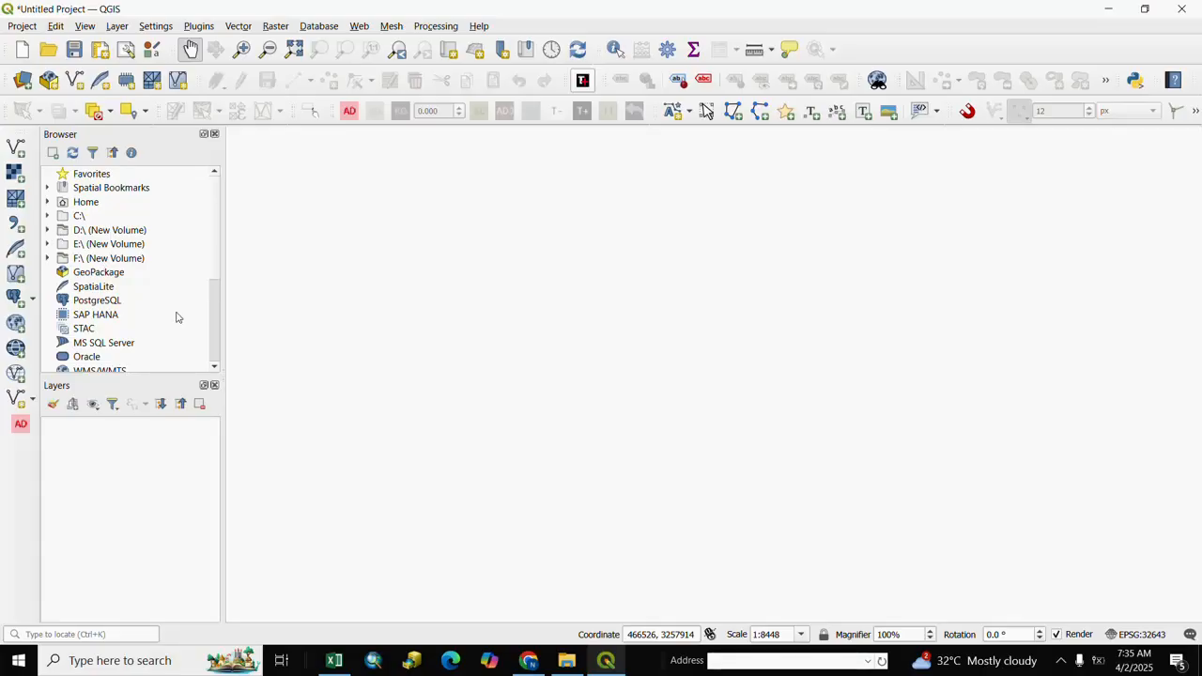
pyautogui.click(48, 230)
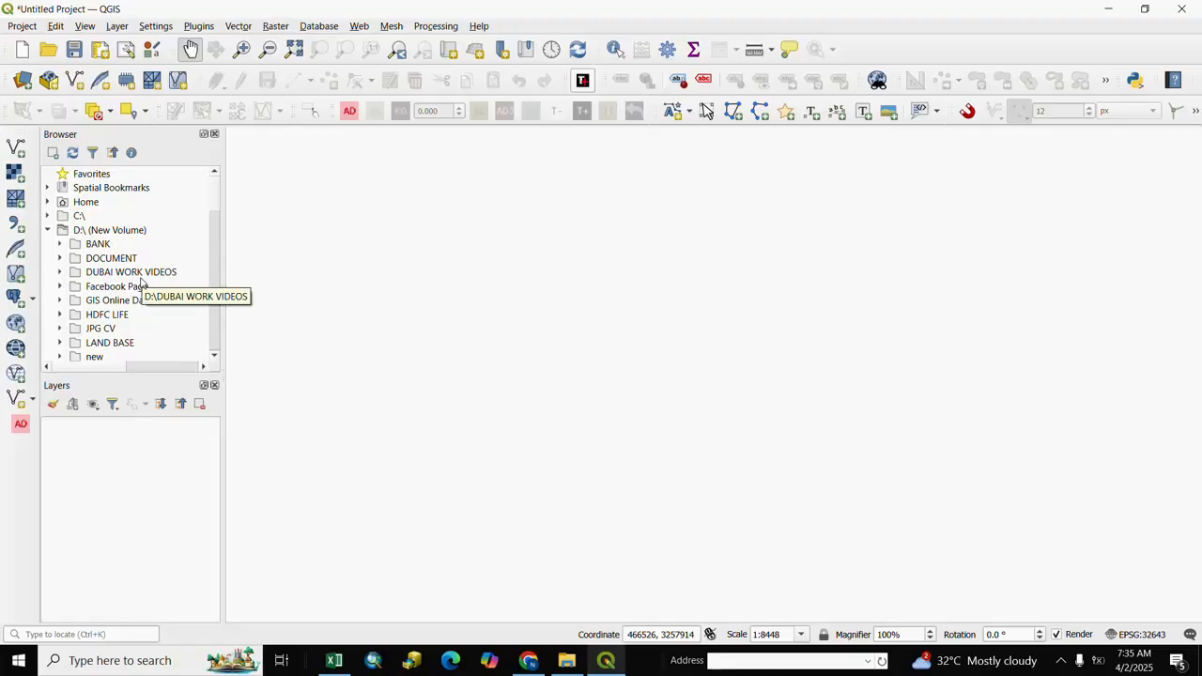
pyautogui.scroll(-2, 141, 283)
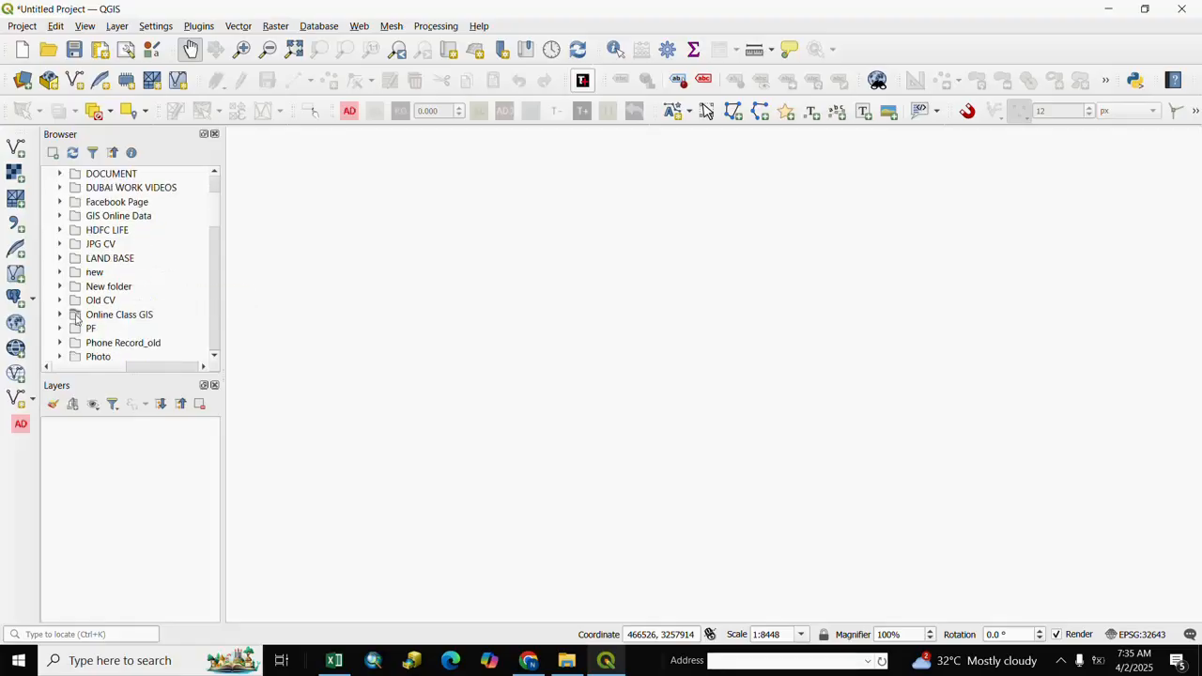
pyautogui.click(60, 316)
pyautogui.scroll(-2, 137, 294)
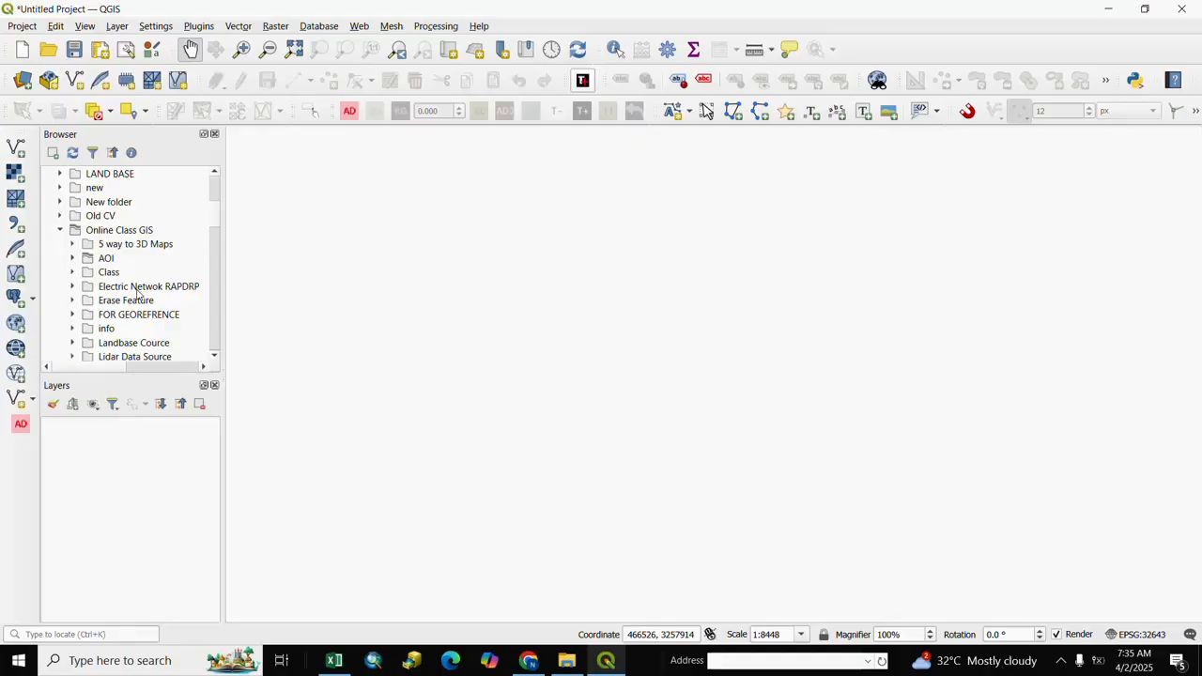
pyautogui.click(73, 258)
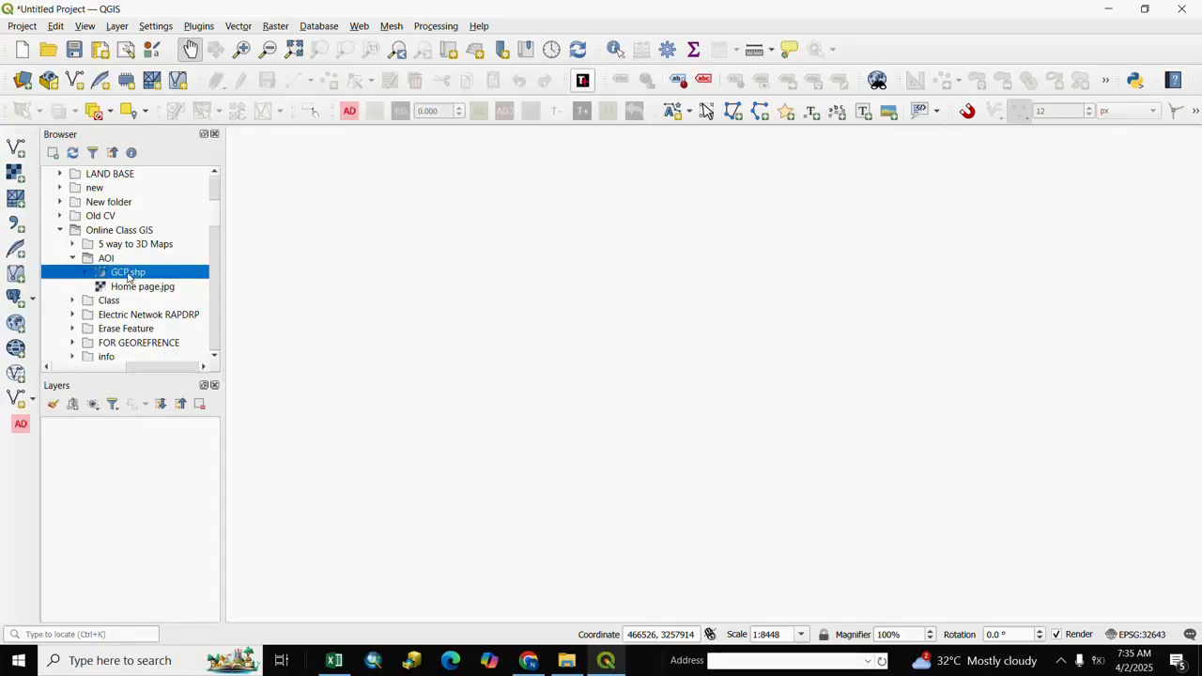
pyautogui.moveTo(120, 275); pyautogui.dragTo(700, 353)
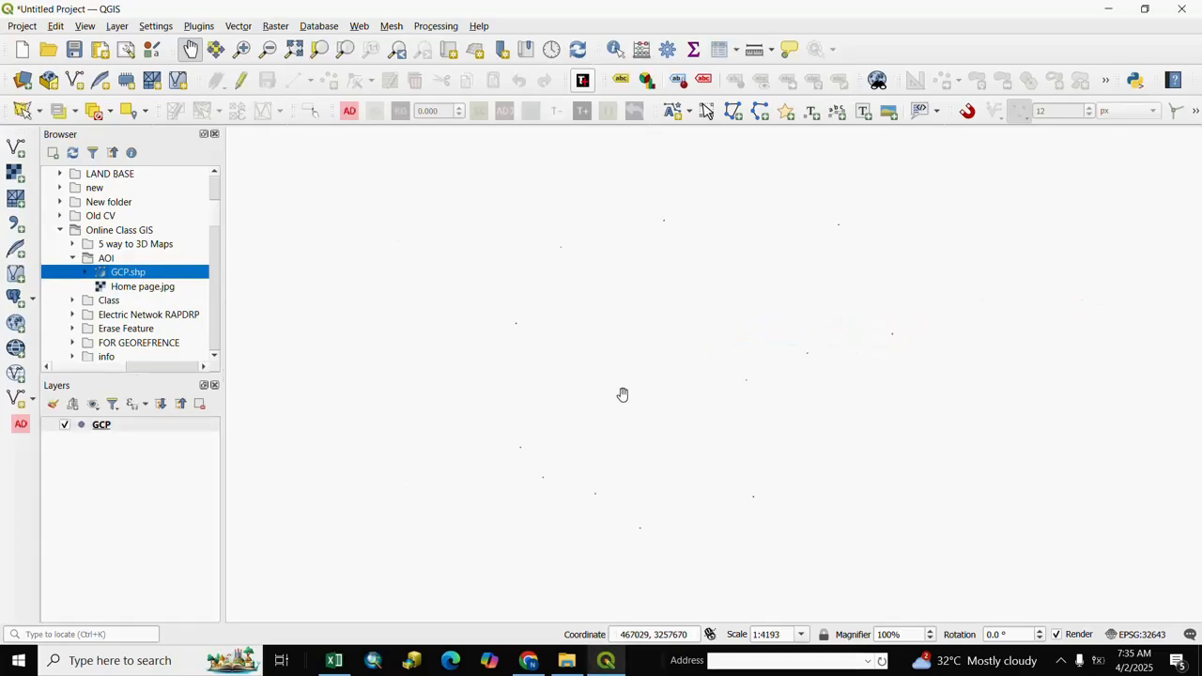
pyautogui.scroll(-2, 617, 386)
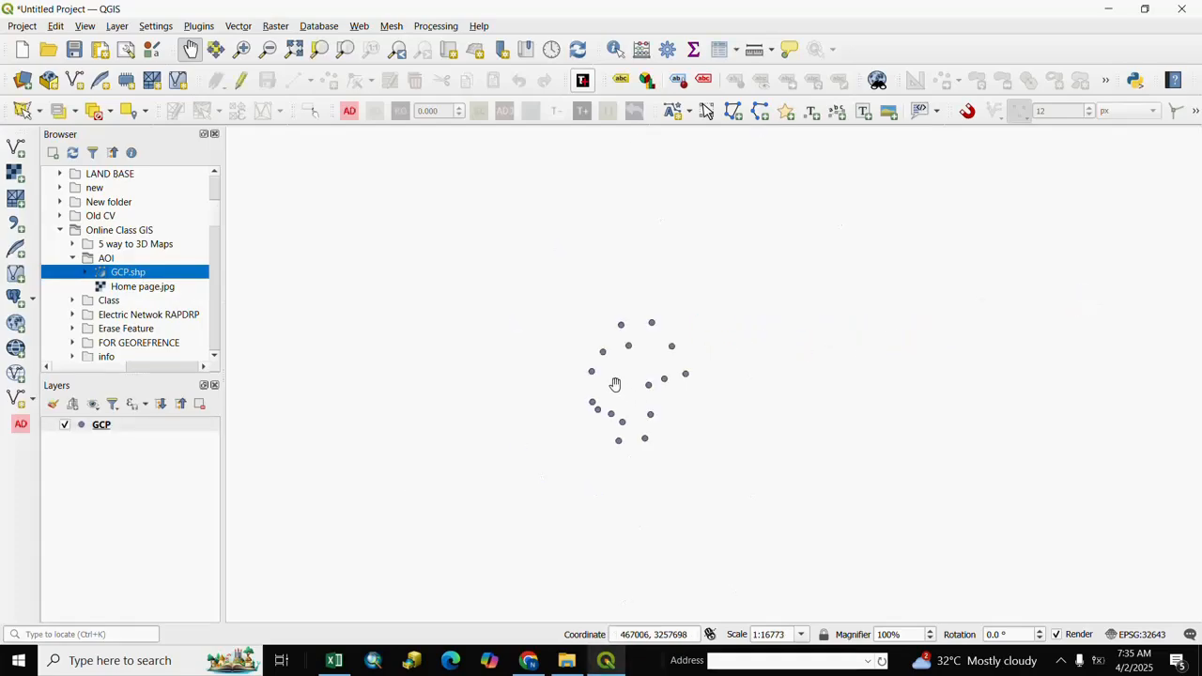
# Turn the visibility of the GCP layer off and back on
pyautogui.click(82, 428)
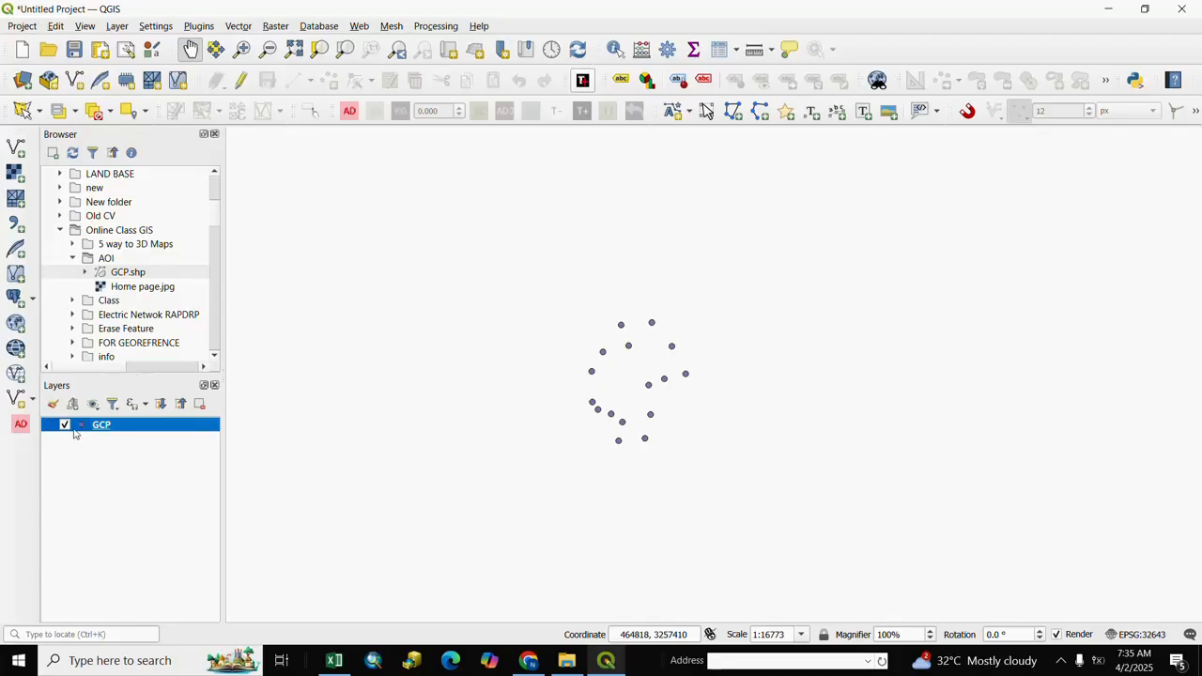
pyautogui.click(65, 426)
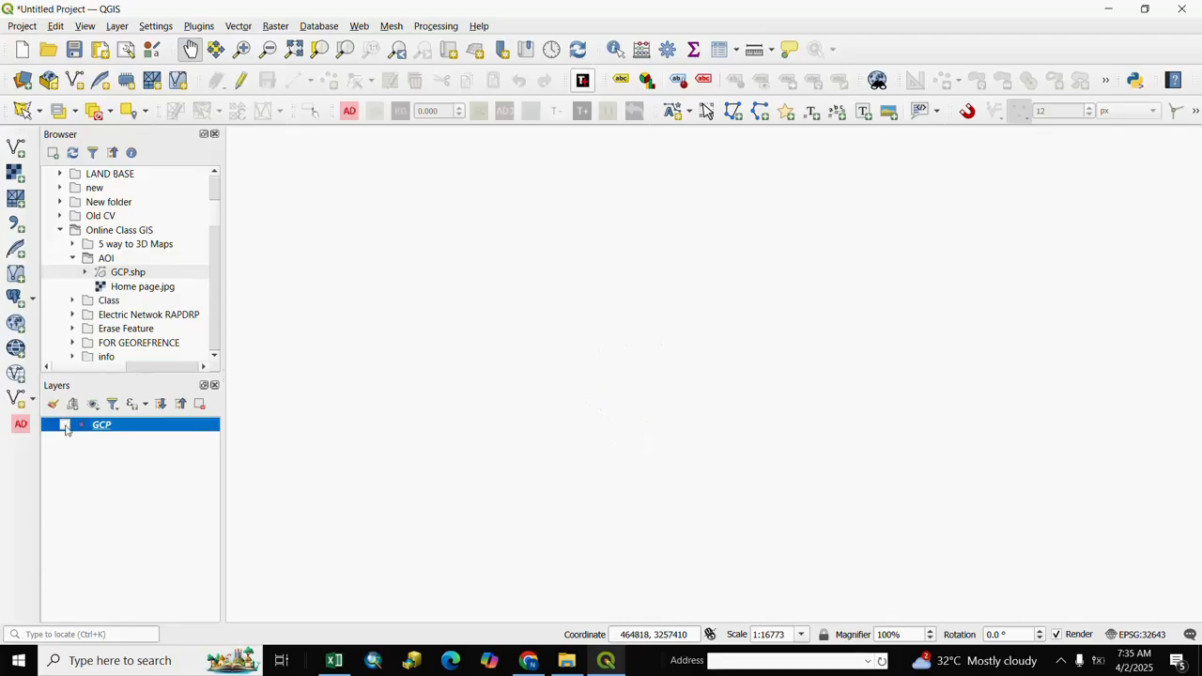
pyautogui.click(65, 427)
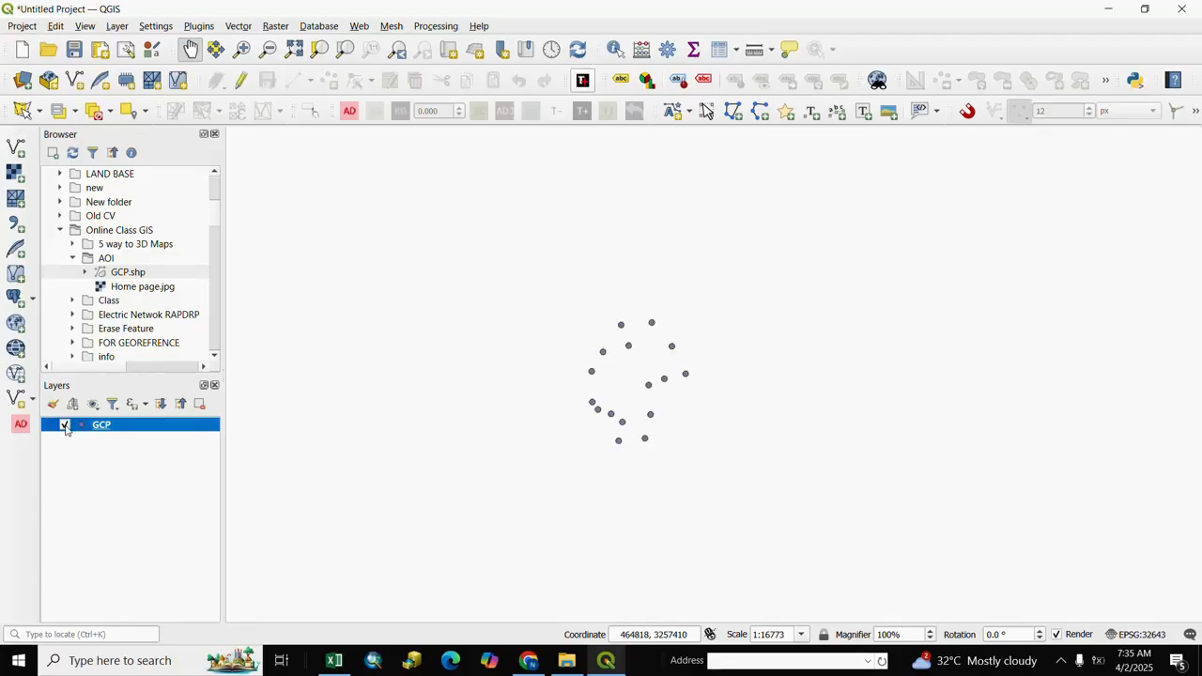
pyautogui.scroll(2, 633, 397)
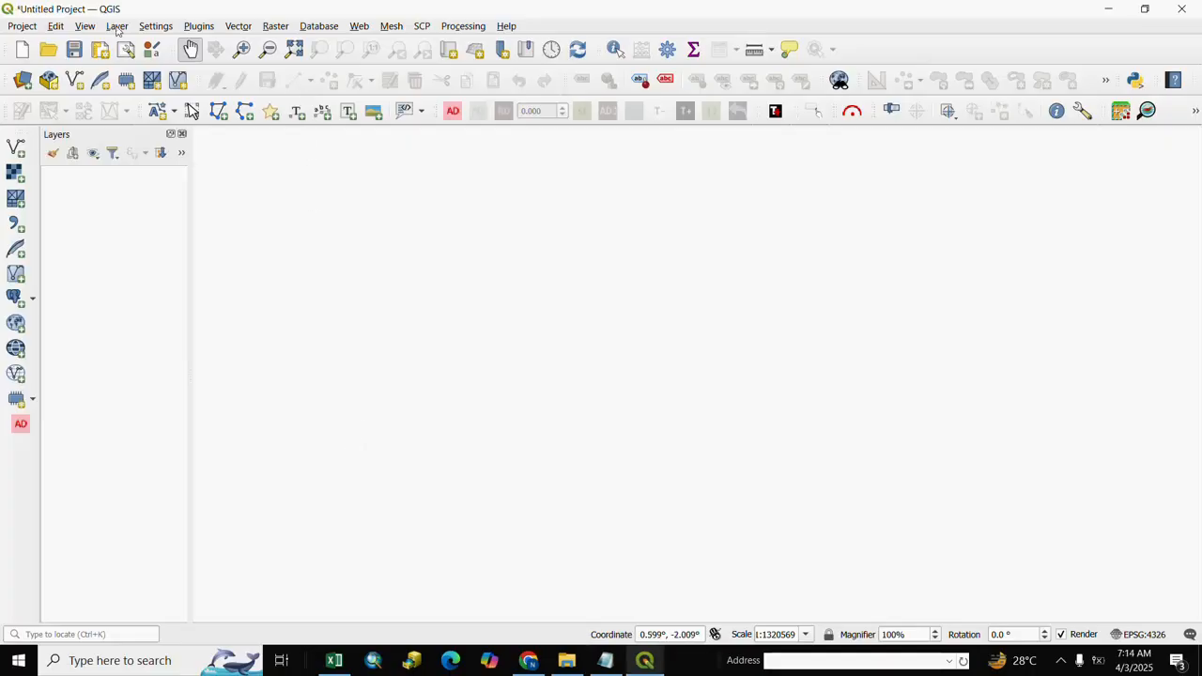
# Create a temporary scratch layer named Point with the Point geometry type
pyautogui.click(117, 26)
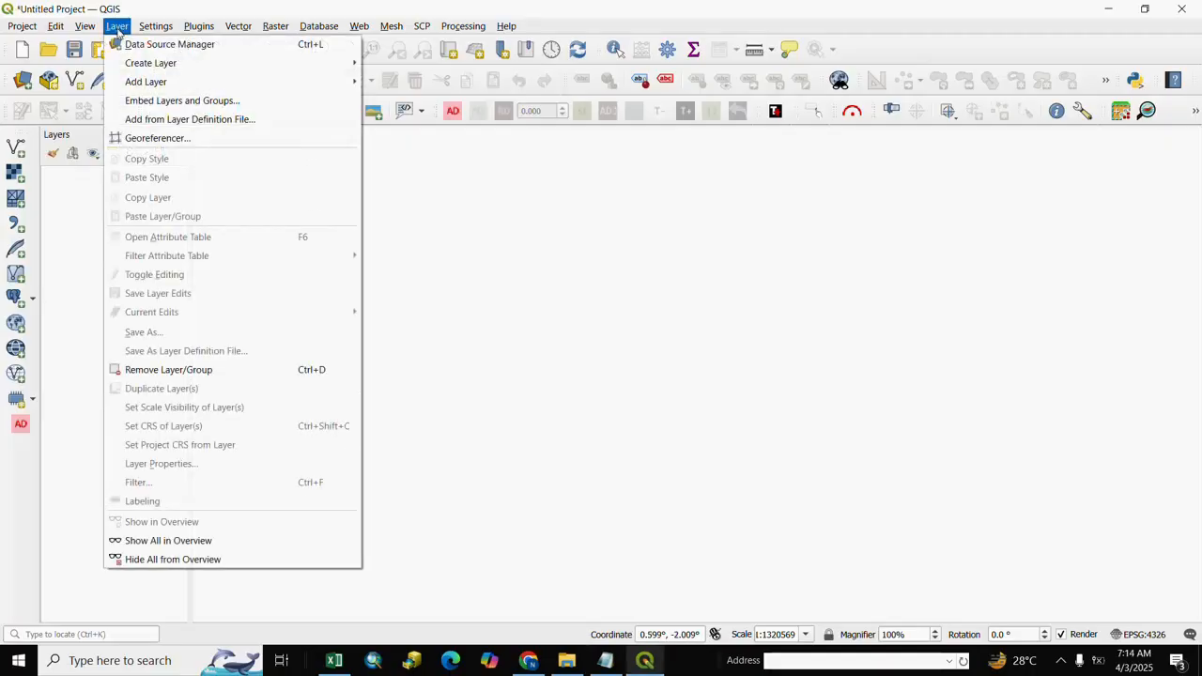
pyautogui.moveTo(154, 66)
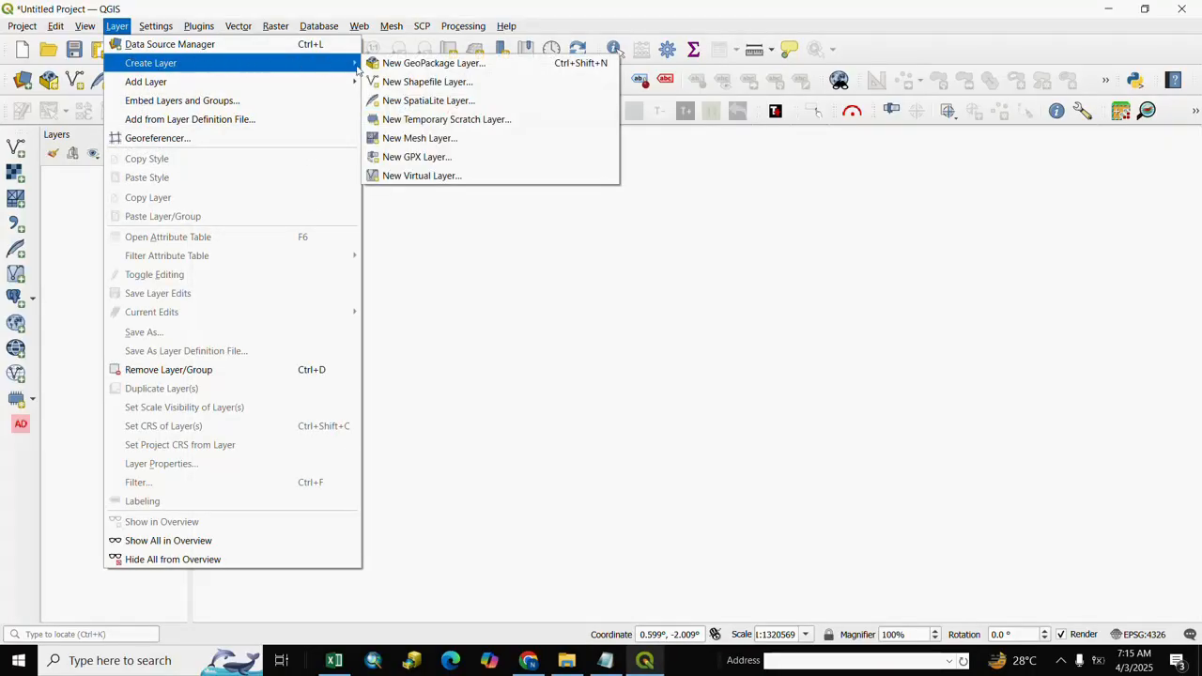
pyautogui.click(427, 121)
pyautogui.click(627, 167)
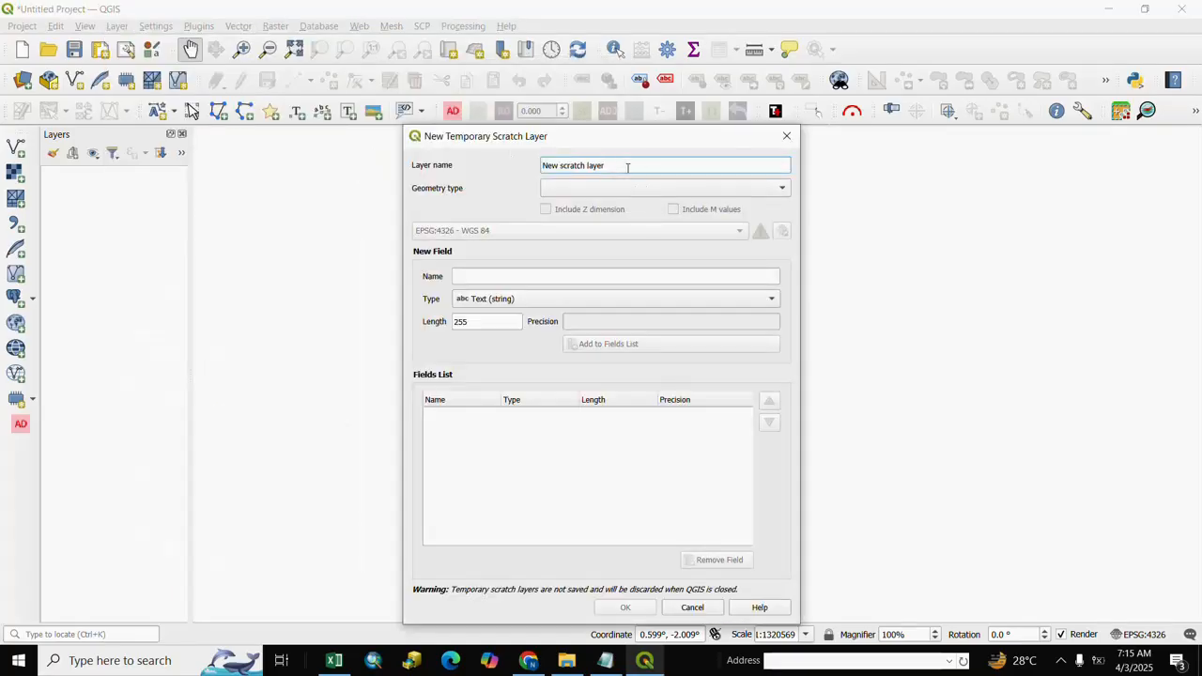
pyautogui.moveTo(627, 168); pyautogui.dragTo(520, 167)
pyautogui.write('Point')
pyautogui.click(604, 192)
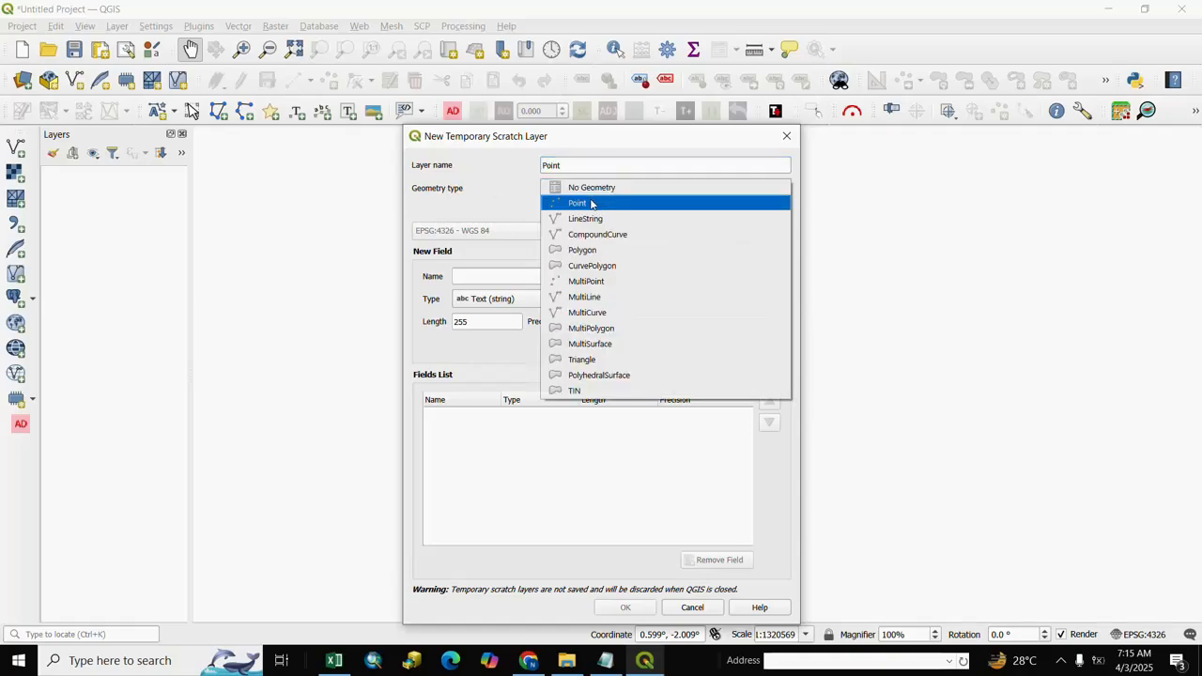
pyautogui.click(591, 203)
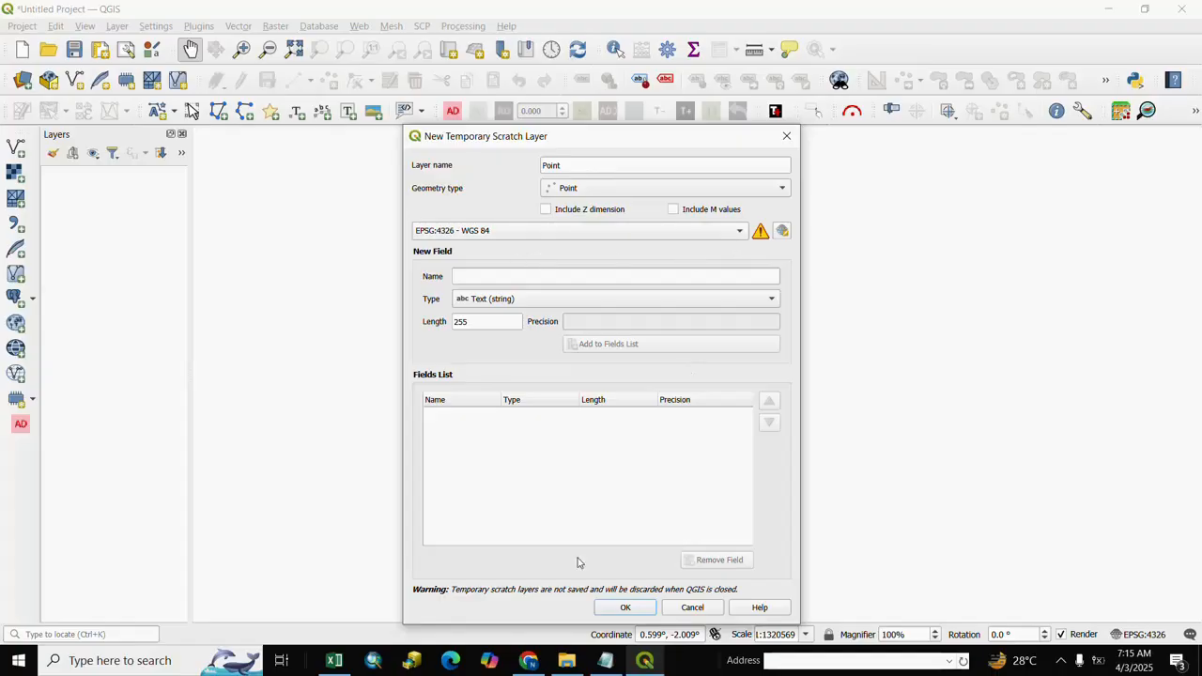
pyautogui.click(622, 608)
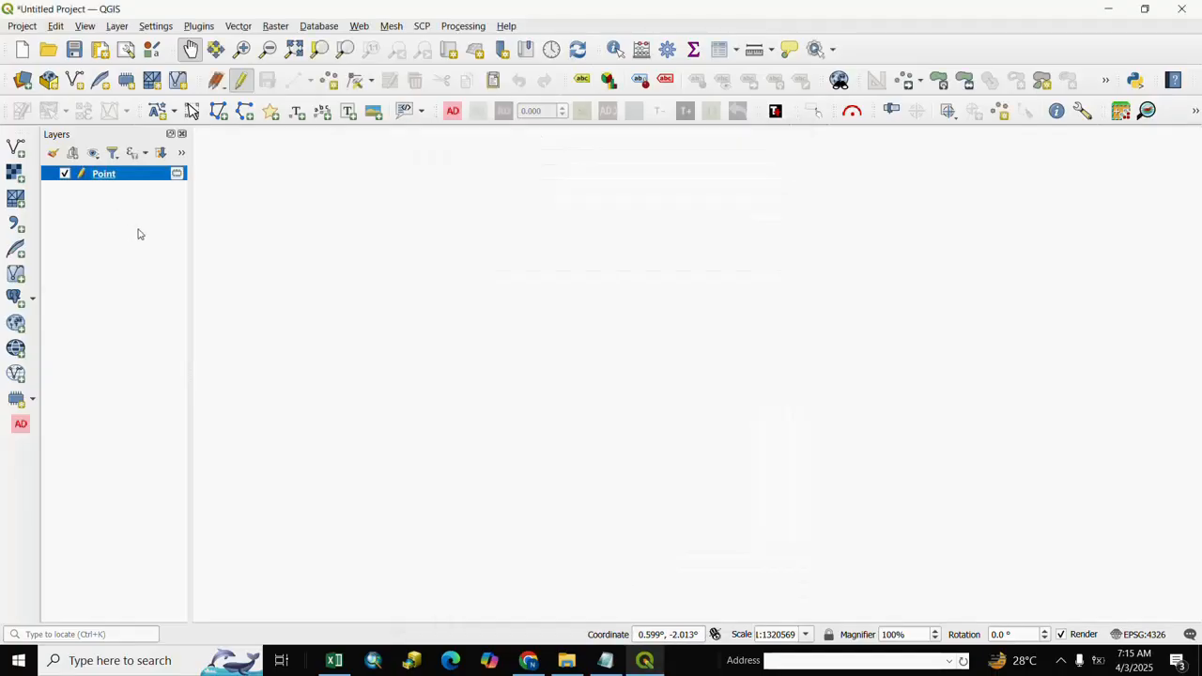
# Select the Point layer and toggle its editing mode off and back on
pyautogui.click(99, 176)
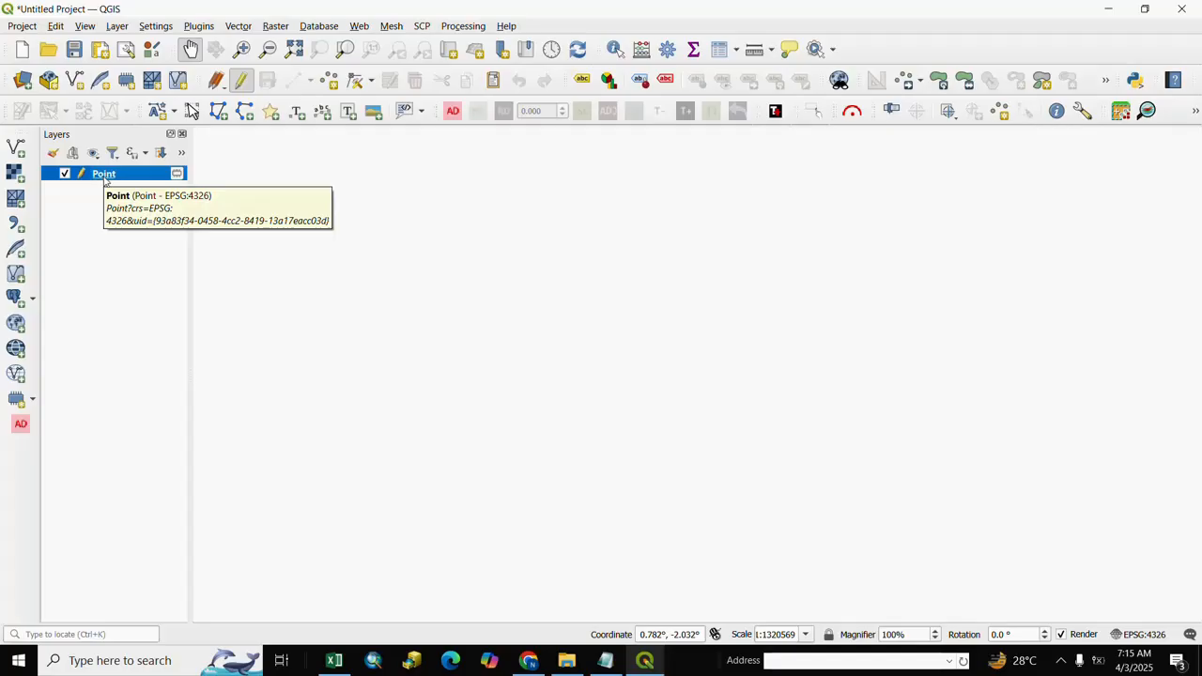
pyautogui.click(241, 83)
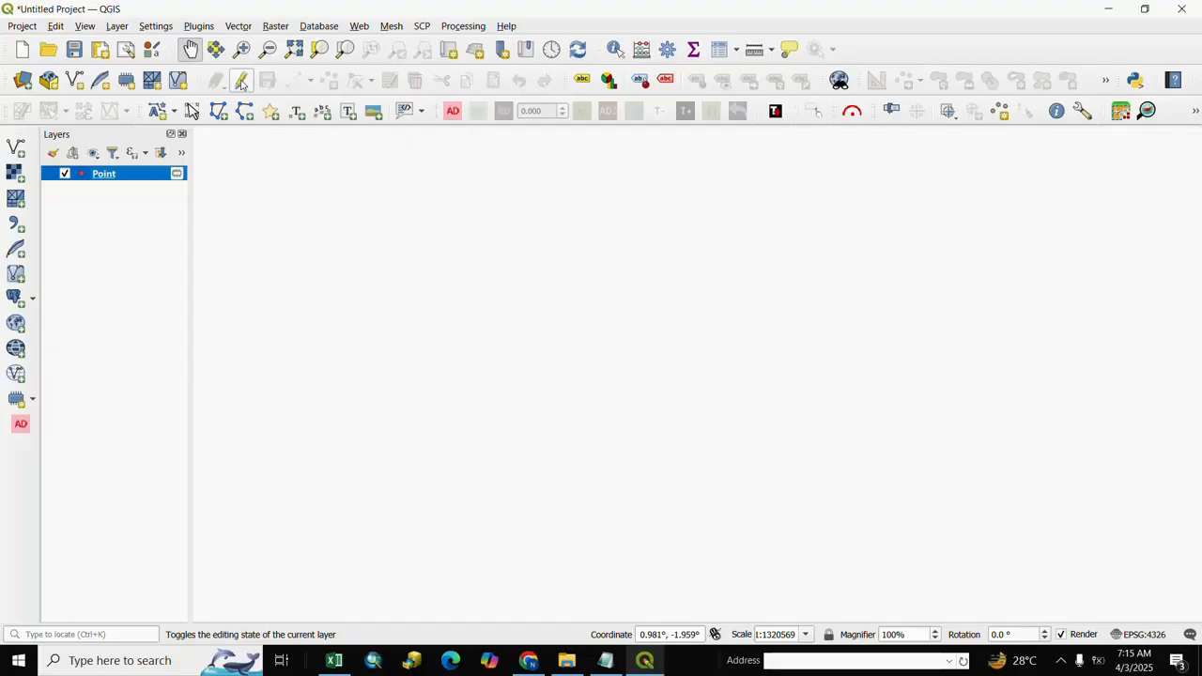
pyautogui.click(242, 83)
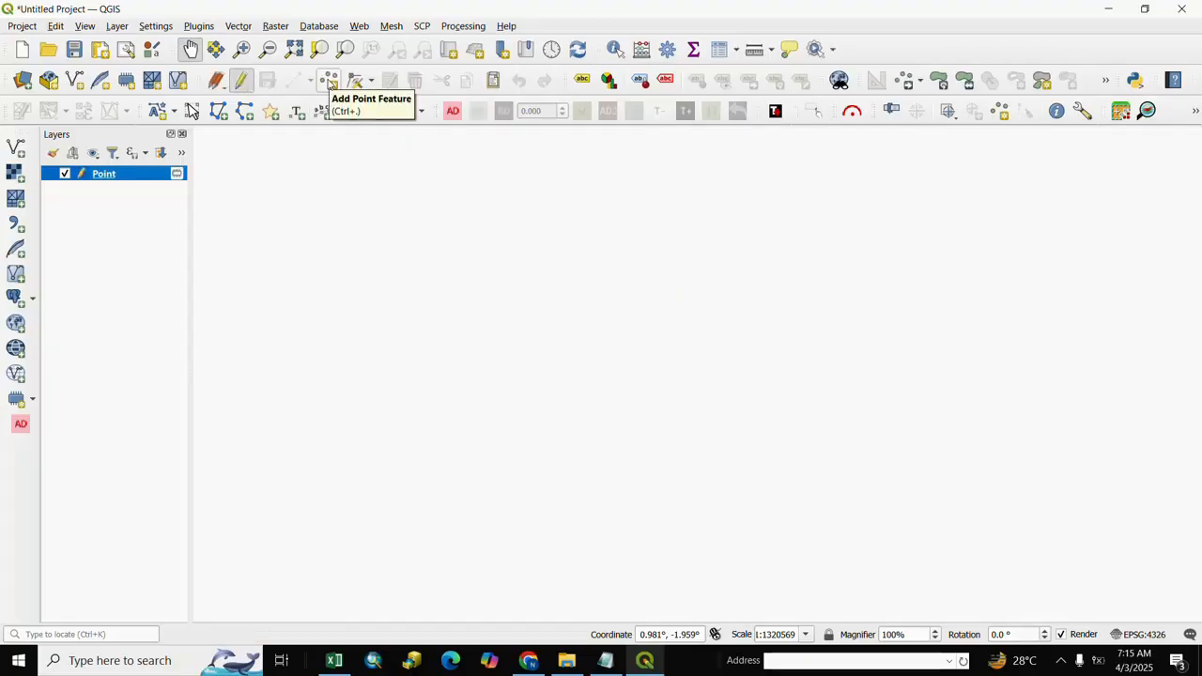
# Add ten point features to the Point layer, nine in a rough ring and one near its centre
pyautogui.click(329, 81)
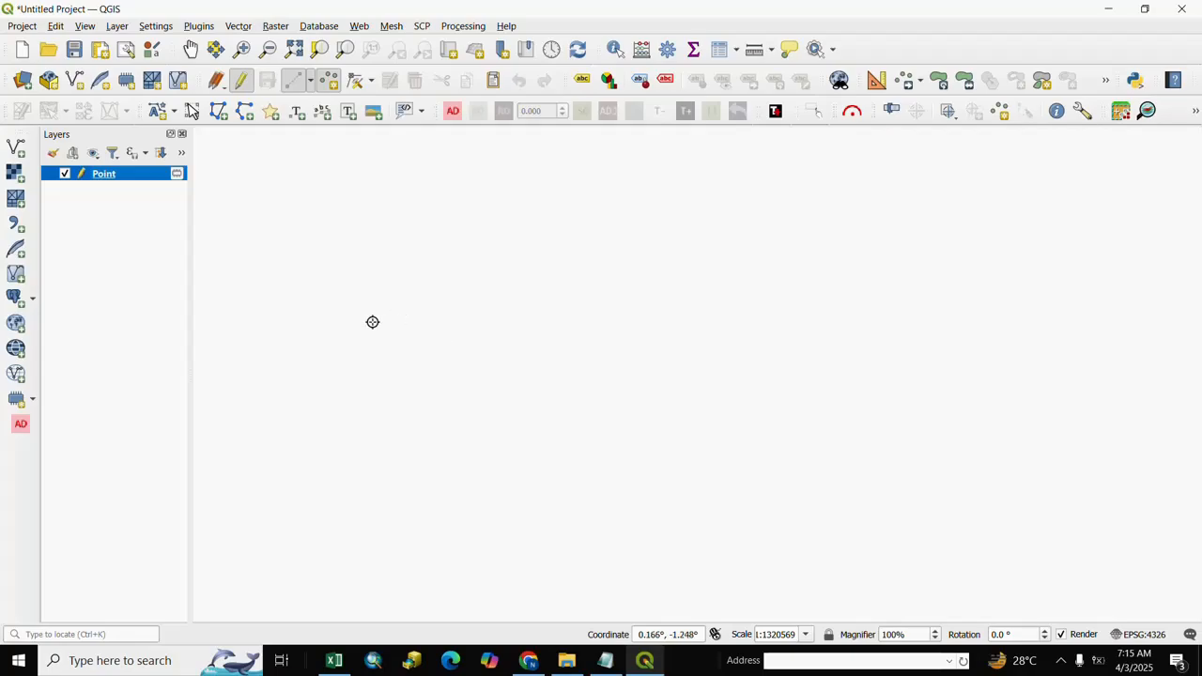
pyautogui.click(335, 262)
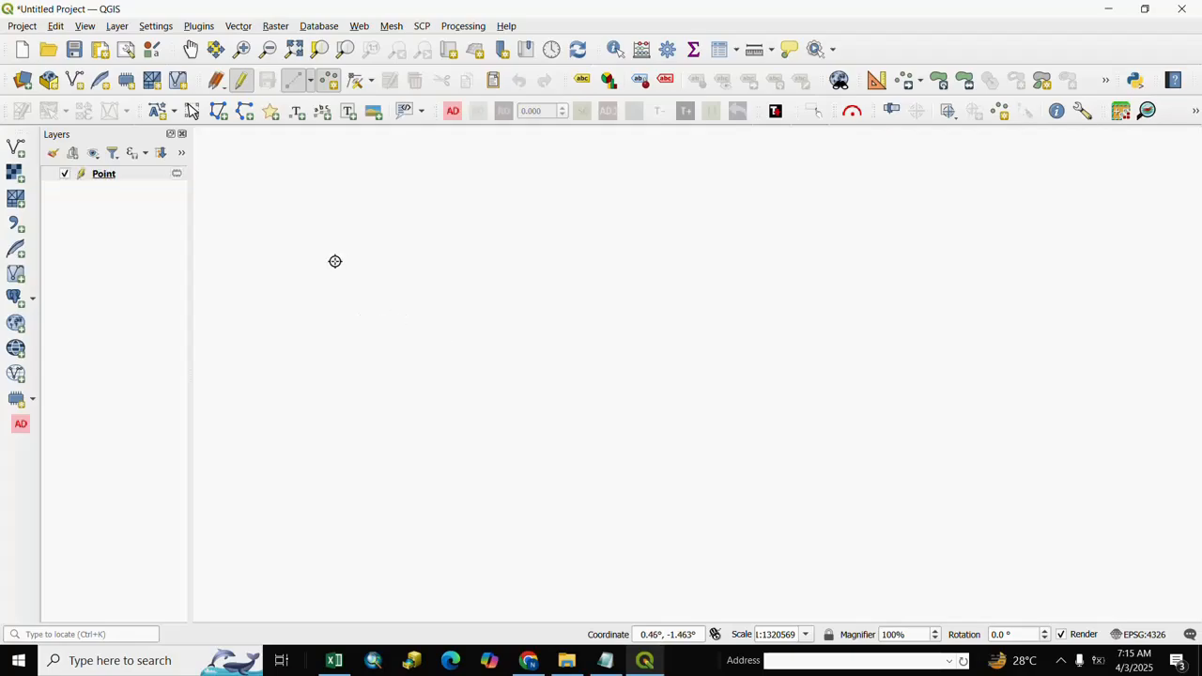
pyautogui.click(491, 233)
pyautogui.click(618, 239)
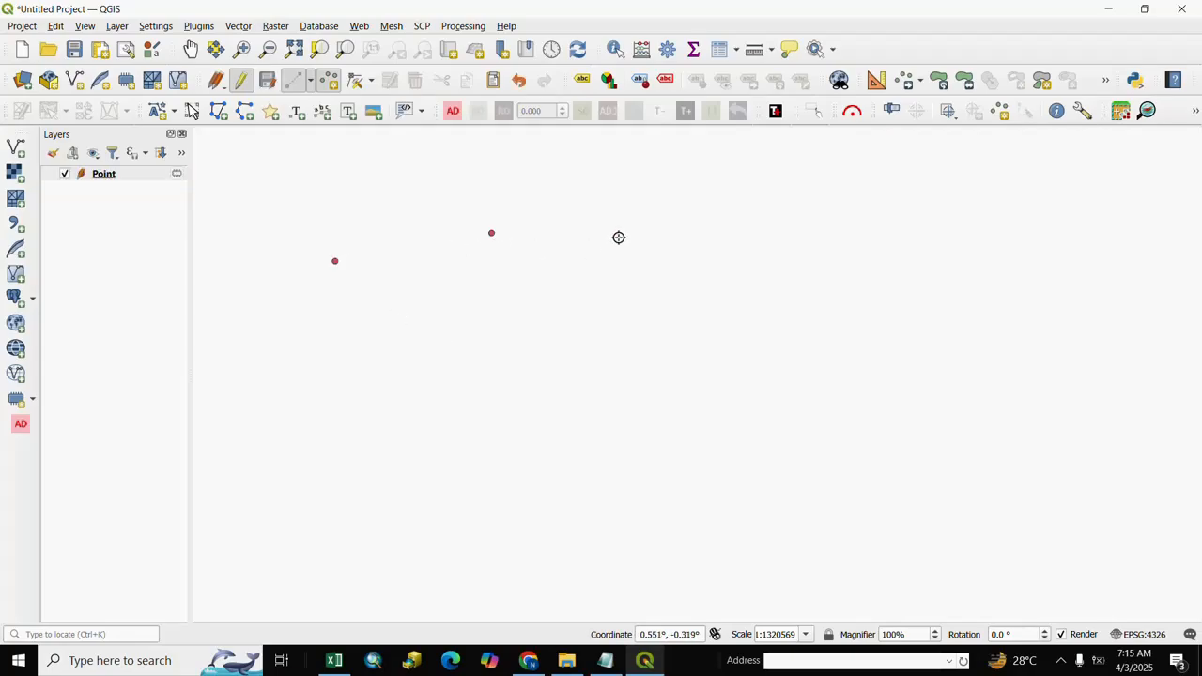
pyautogui.click(736, 309)
pyautogui.click(757, 420)
pyautogui.click(671, 514)
pyautogui.click(516, 542)
pyautogui.click(383, 508)
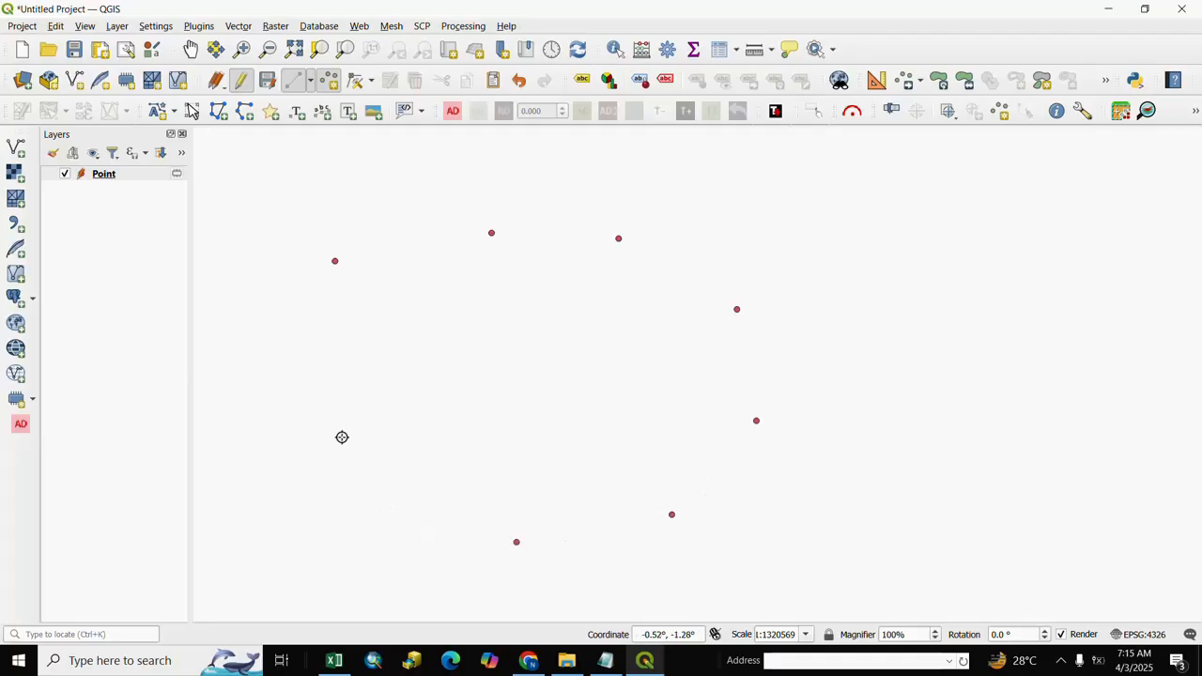
pyautogui.click(312, 377)
pyautogui.click(547, 380)
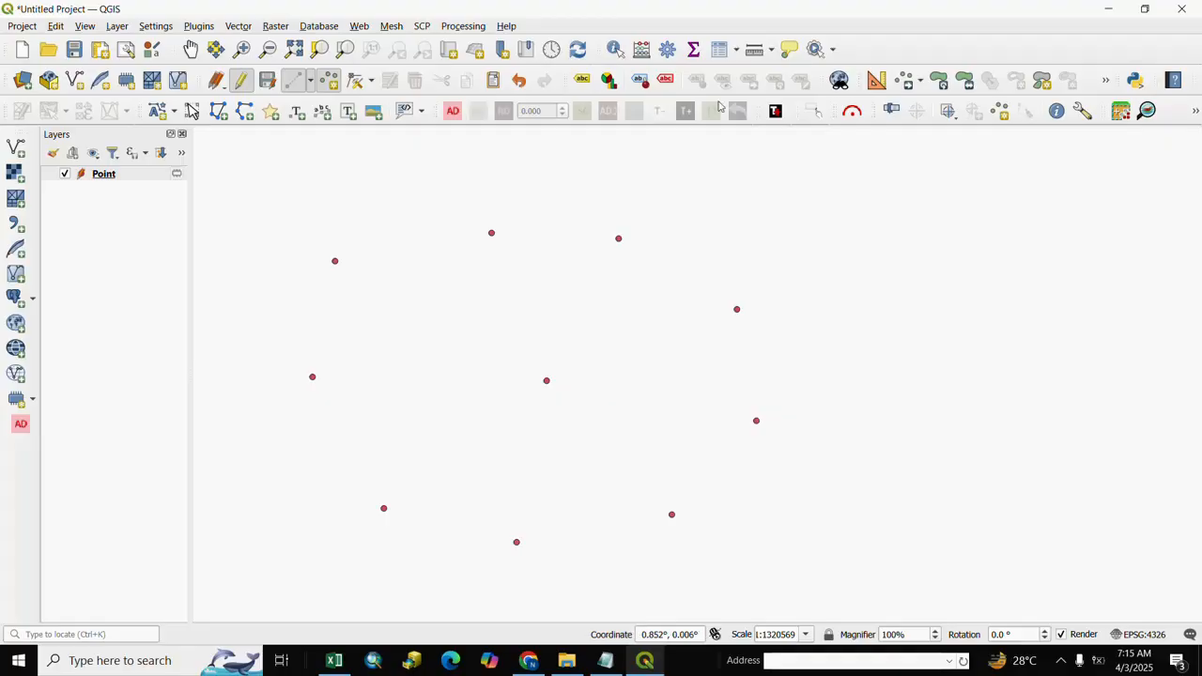
# Review the Point layer's attribute table, close it, and use Identify Features on the second point along the ring's upper edge
pyautogui.click(719, 52)
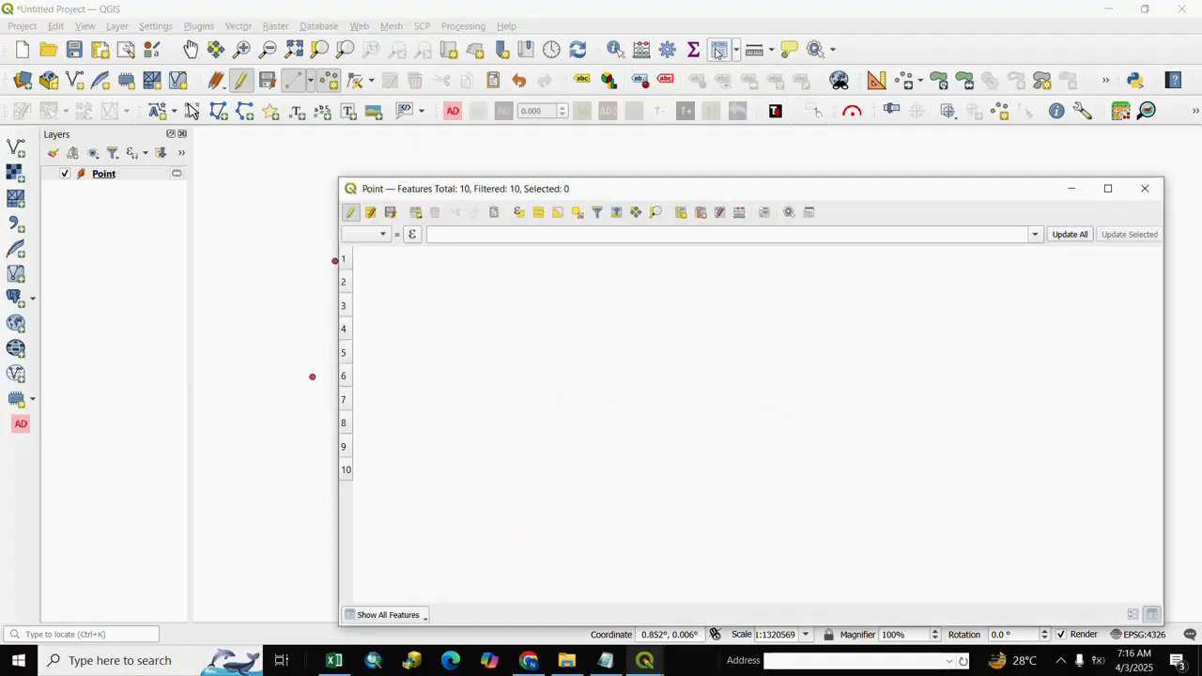
pyautogui.moveTo(777, 183)
pyautogui.mouseDown()
pyautogui.moveTo(777, 217)
pyautogui.moveTo(798, 198)
pyautogui.moveTo(791, 164)
pyautogui.mouseUp()
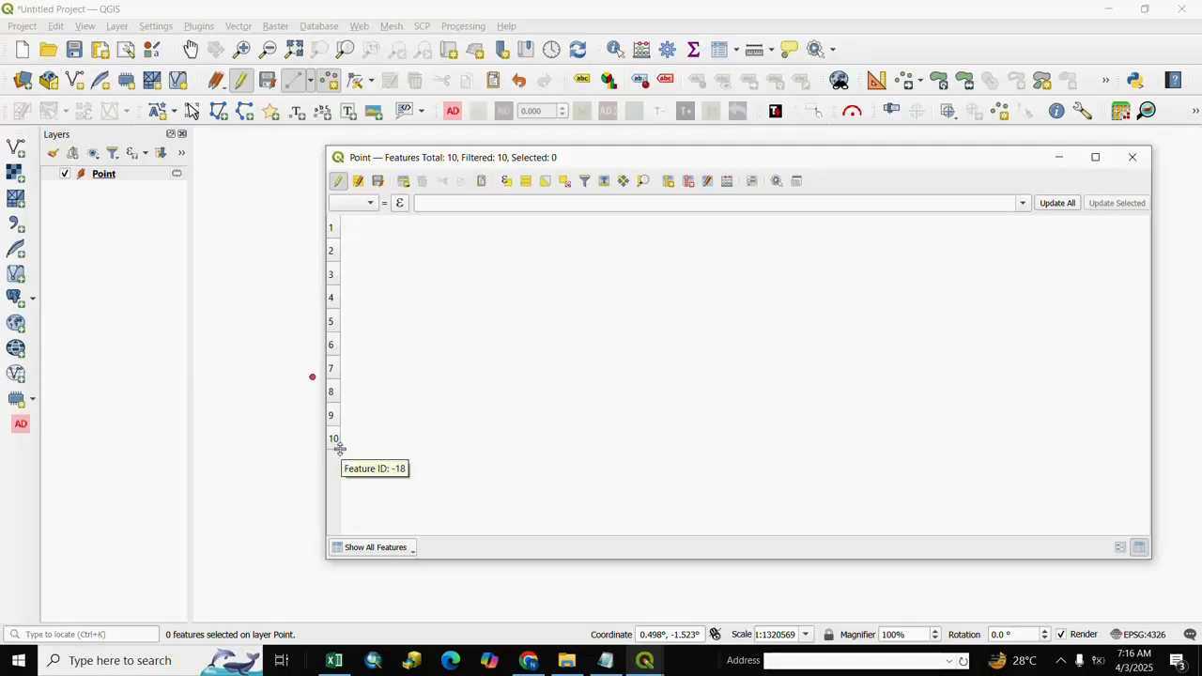
pyautogui.click(1131, 159)
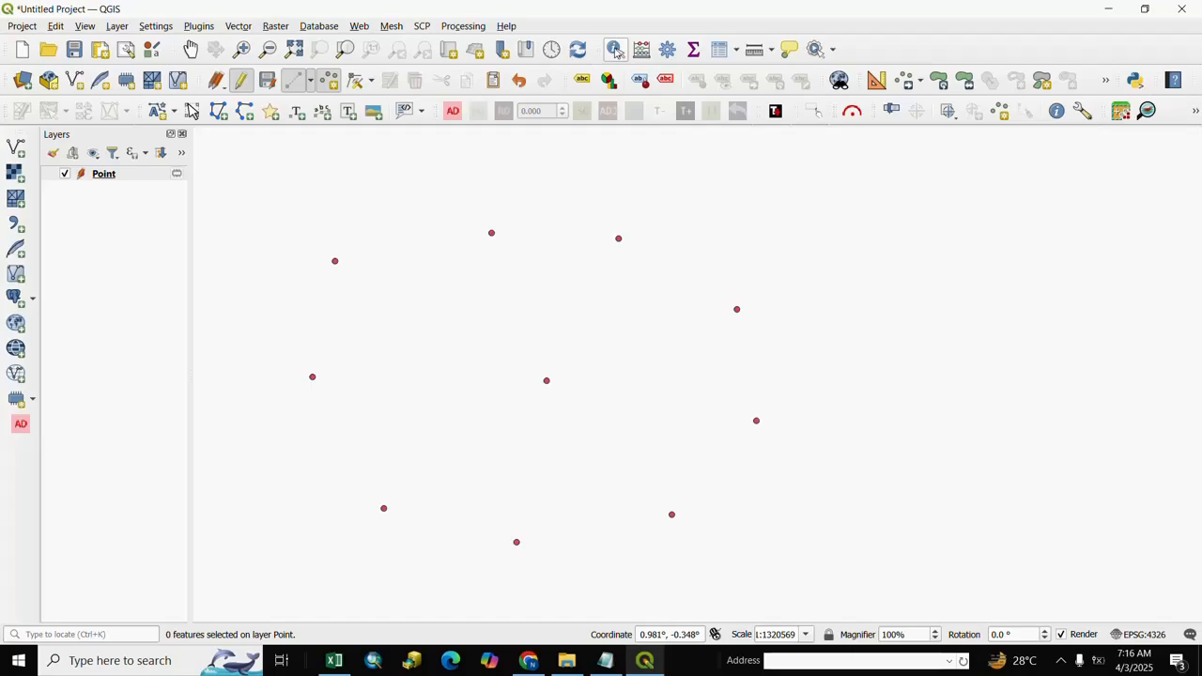
pyautogui.click(615, 49)
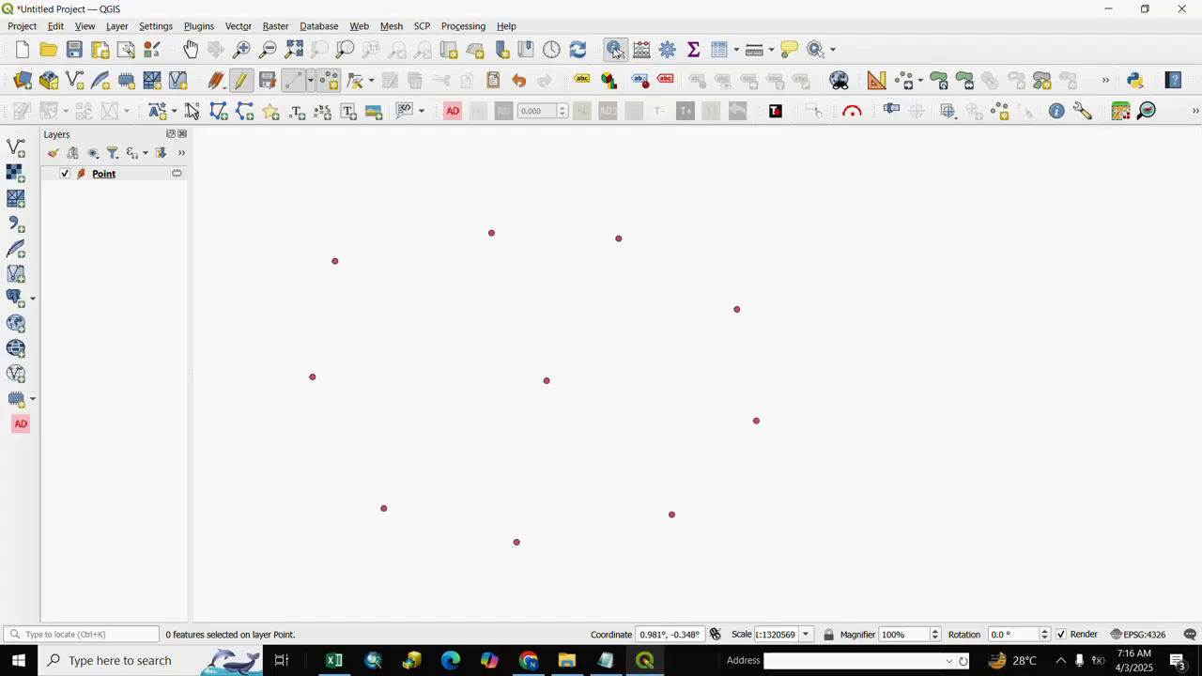
pyautogui.click(492, 233)
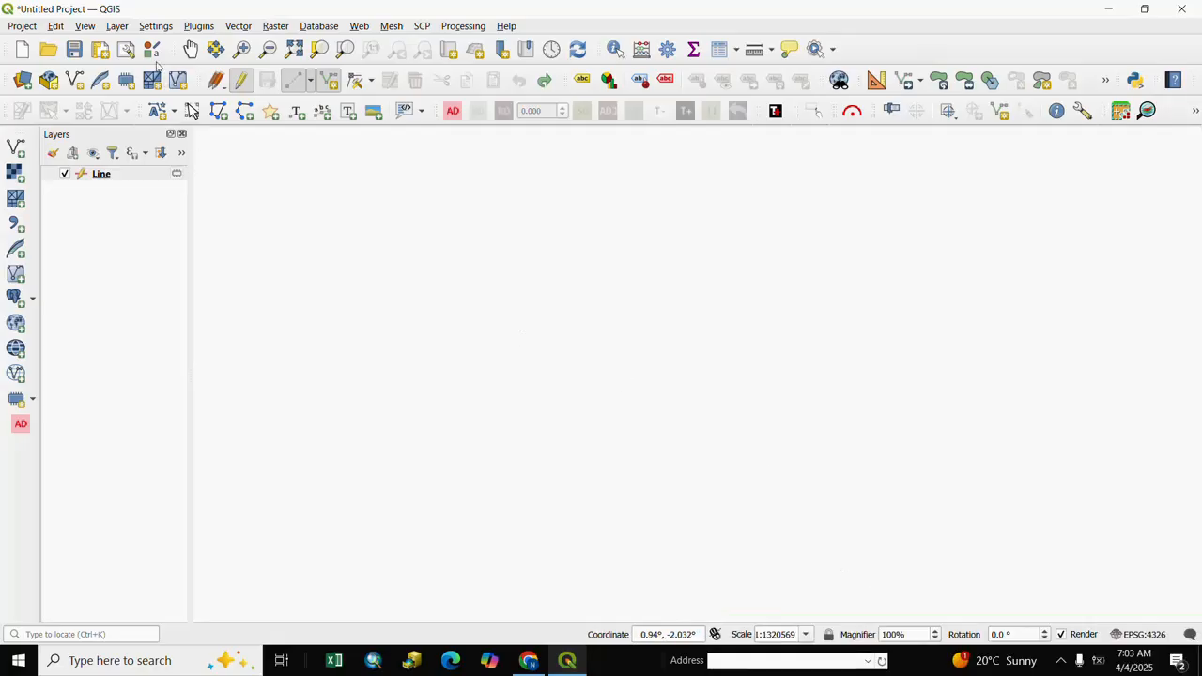
# Create a temporary scratch layer named Line with LineString geometry and remove the older Line layer from the project
pyautogui.click(117, 26)
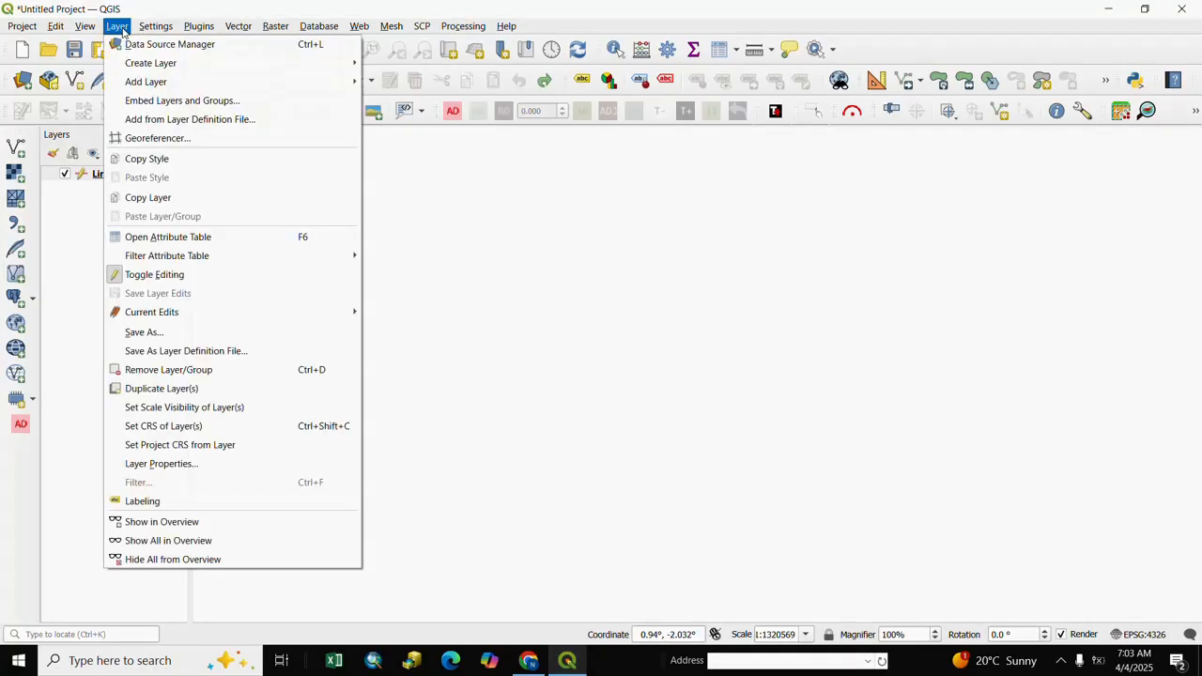
pyautogui.moveTo(165, 63)
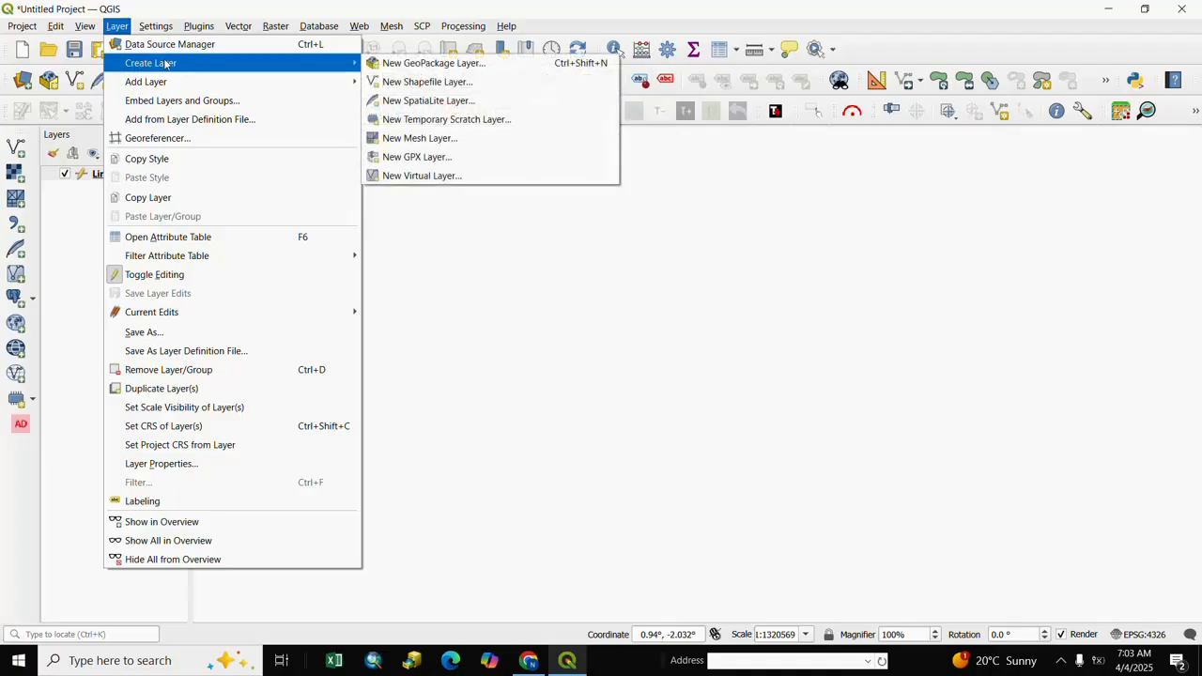
pyautogui.click(450, 120)
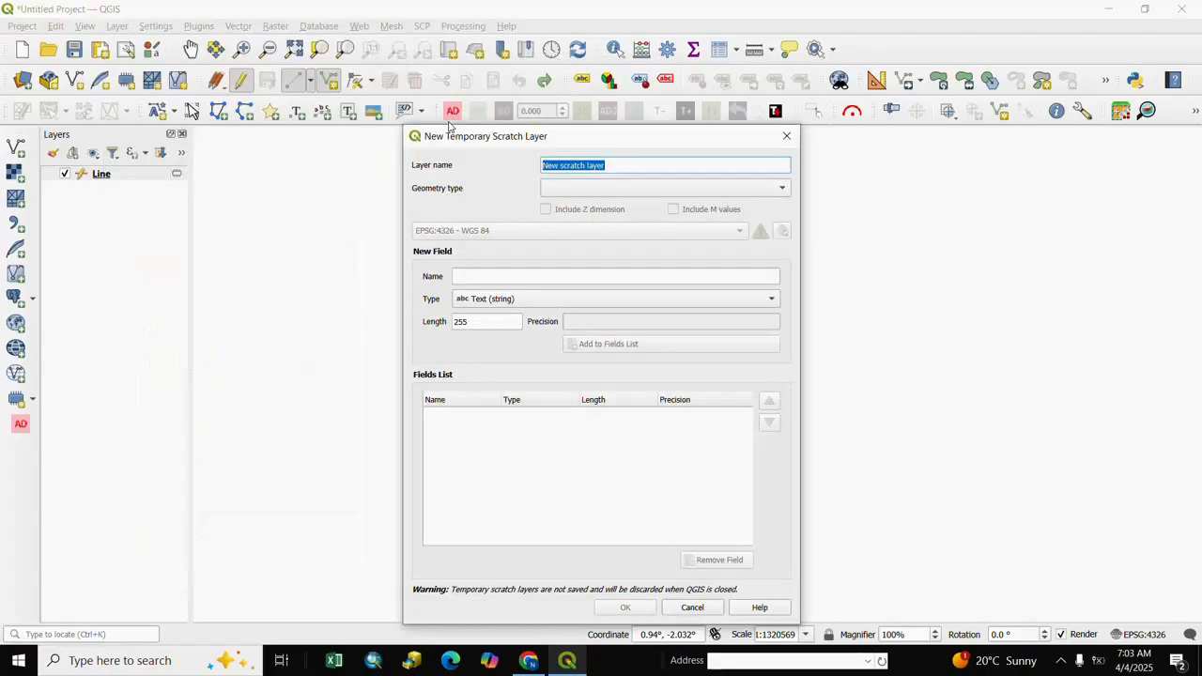
pyautogui.moveTo(627, 170); pyautogui.dragTo(541, 164)
pyautogui.write('Line')
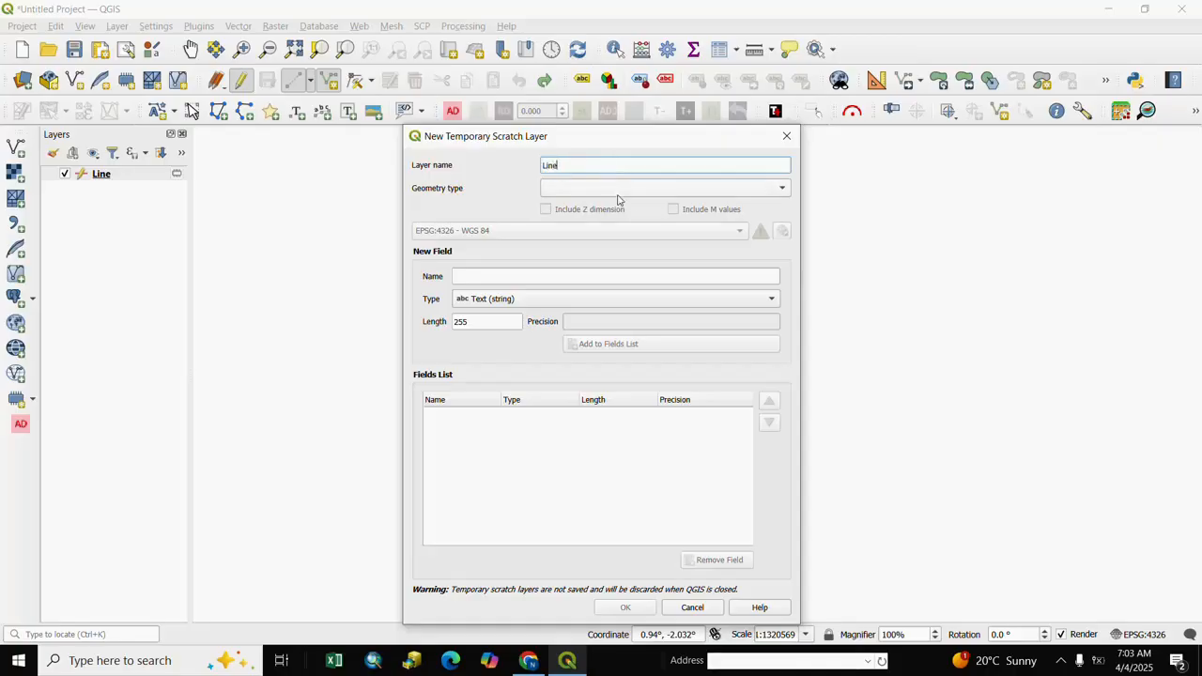
pyautogui.click(780, 189)
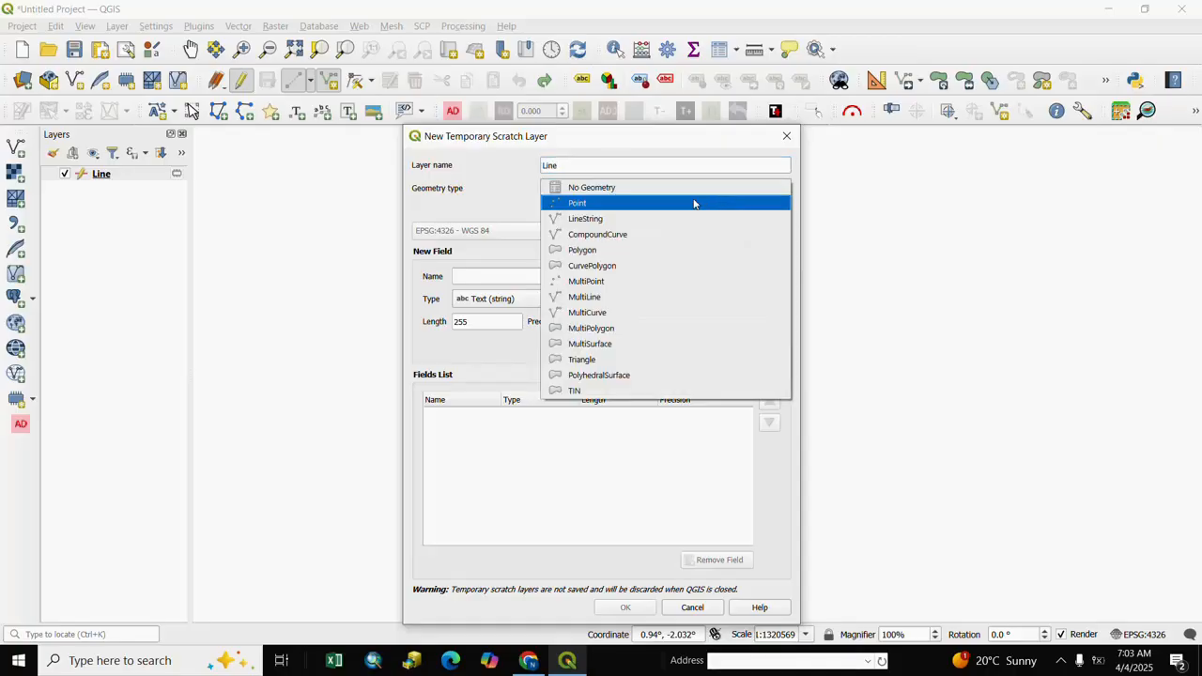
pyautogui.click(584, 218)
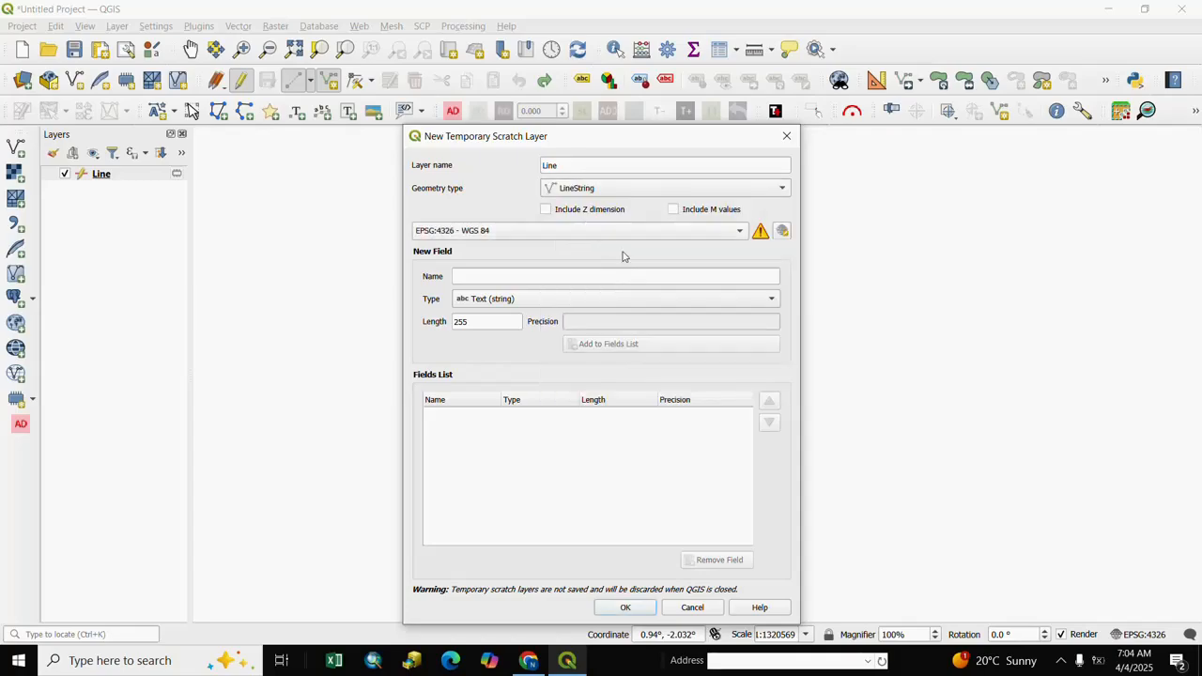
pyautogui.click(626, 608)
pyautogui.hotkey('ctrl', 'd')
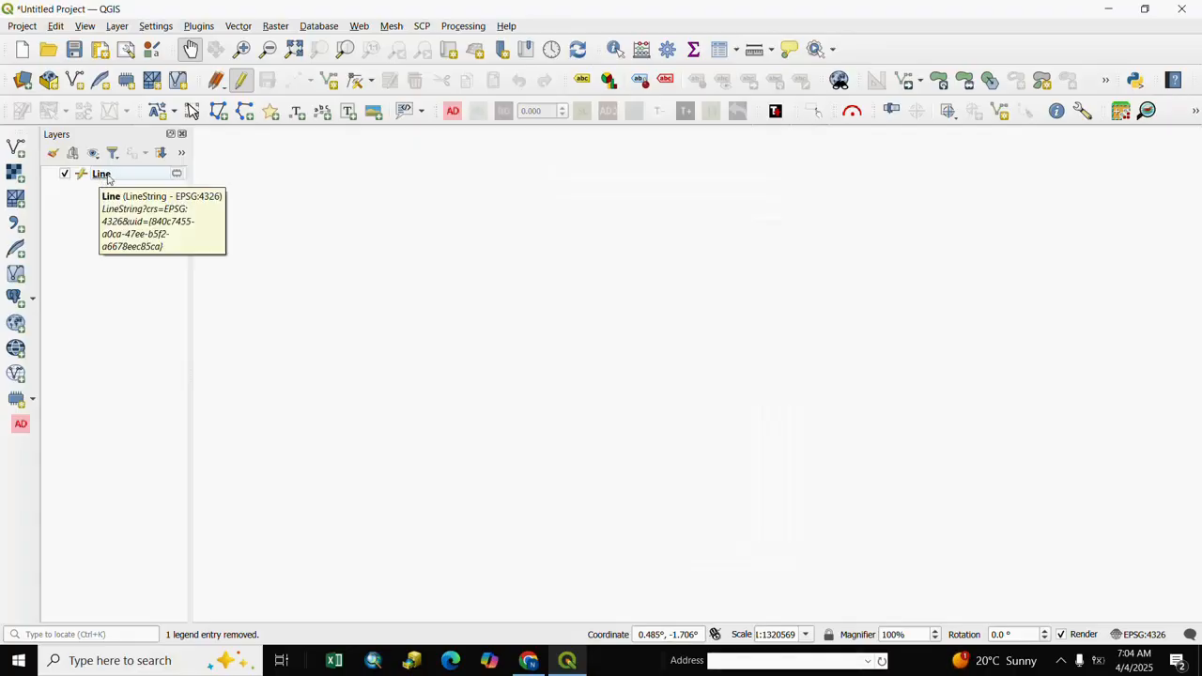
# Select the new Line layer and toggle its editing mode off and back on
pyautogui.click(101, 175)
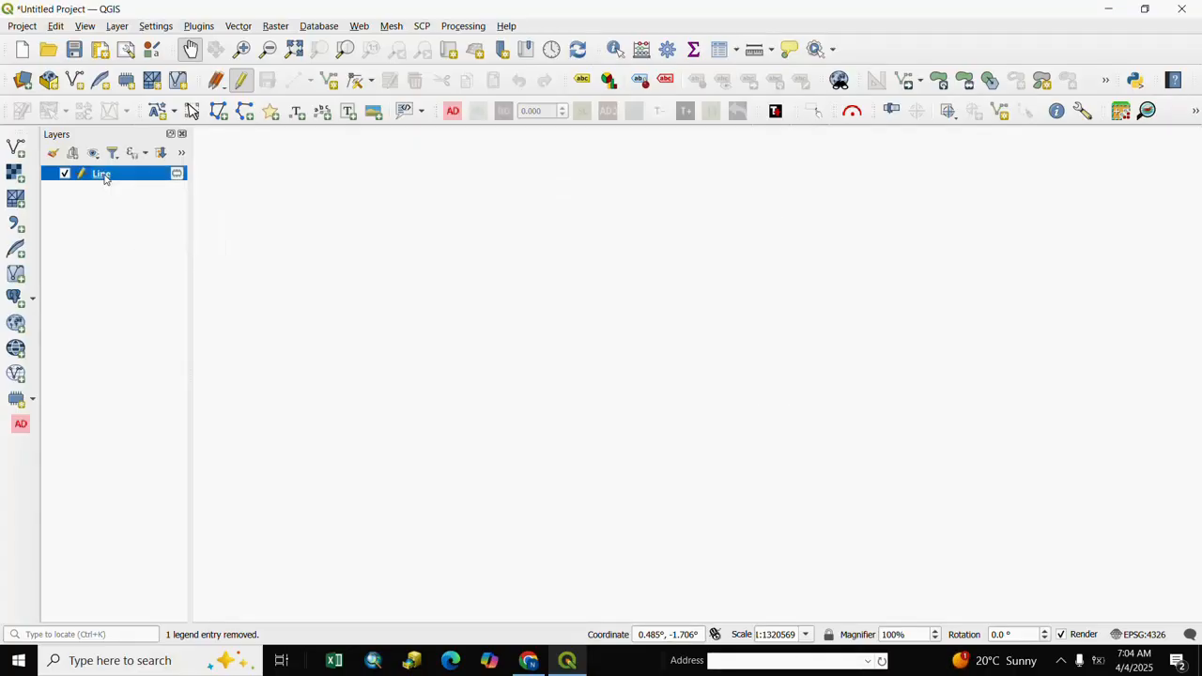
pyautogui.click(241, 81)
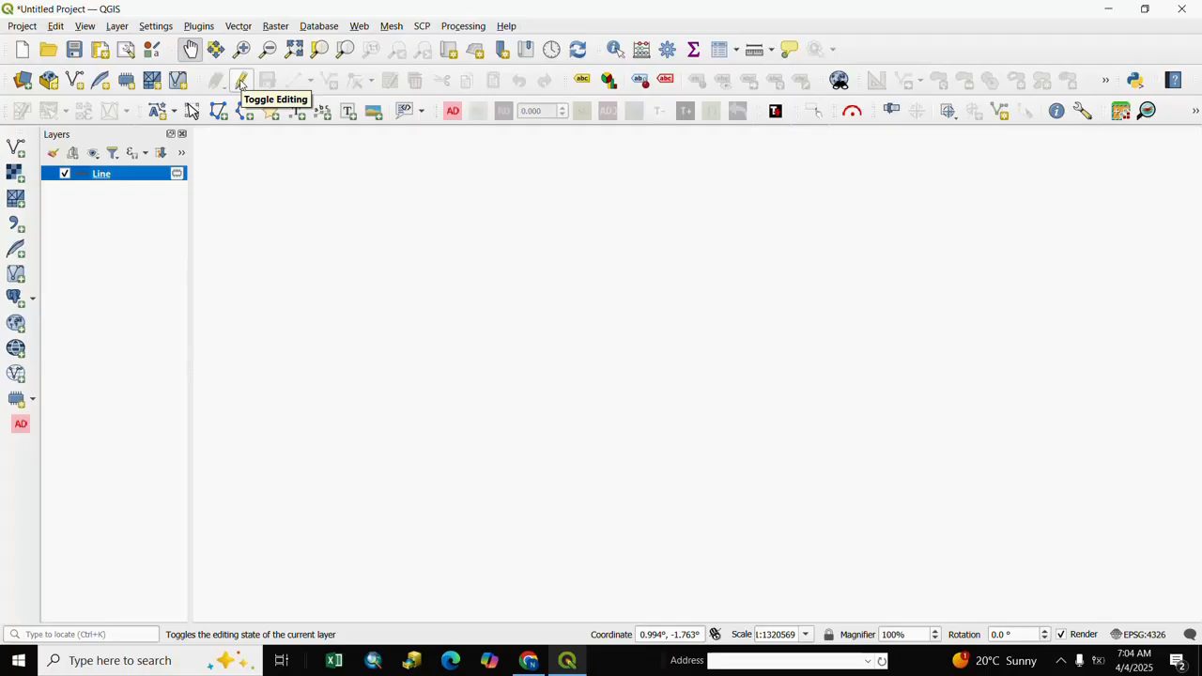
pyautogui.click(241, 81)
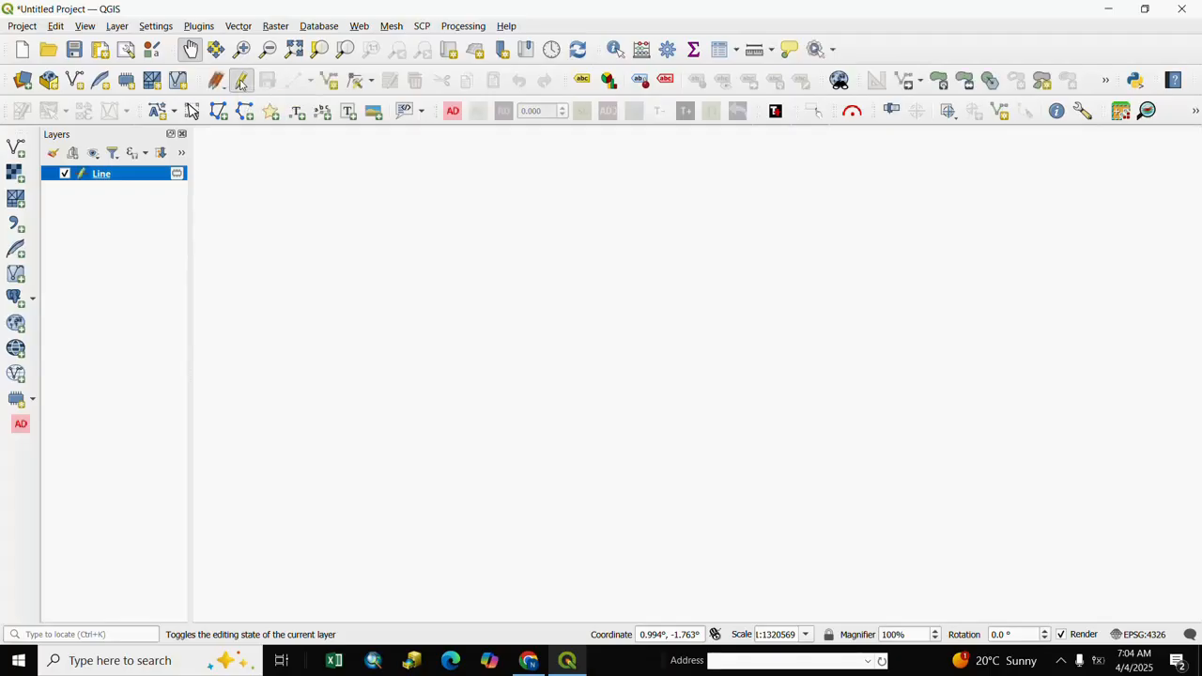
# Draw a line feature with three vertices on the Line layer, rising to a peak and sloping down to its end
pyautogui.click(328, 83)
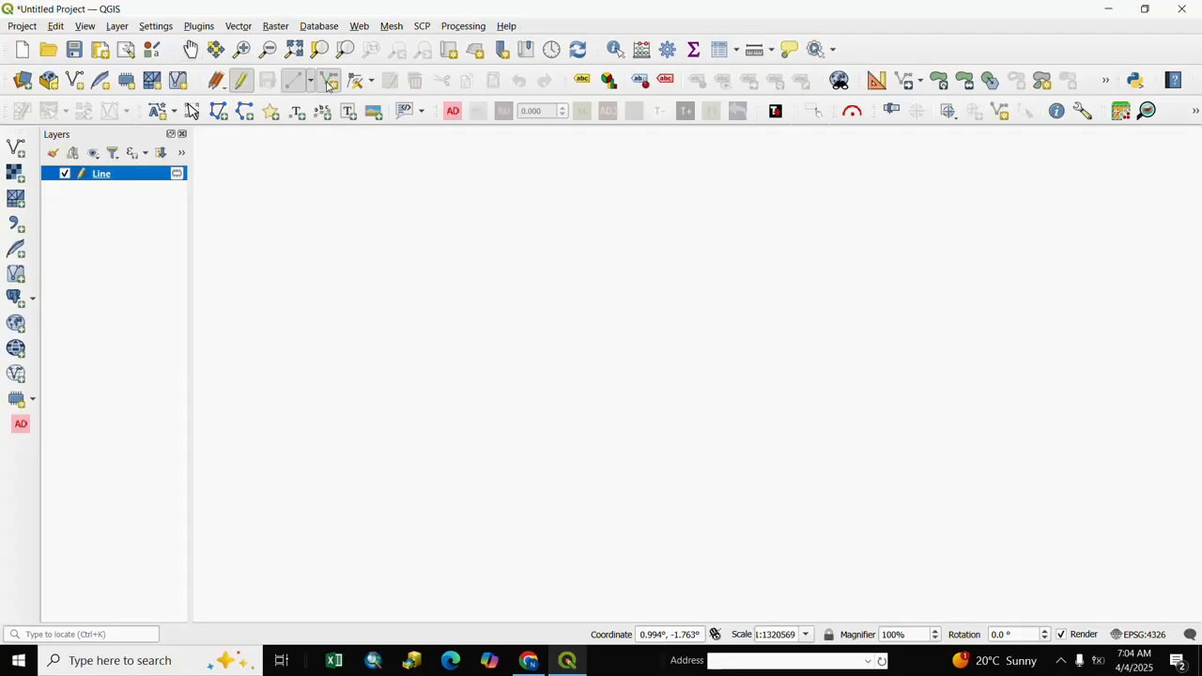
pyautogui.click(338, 351)
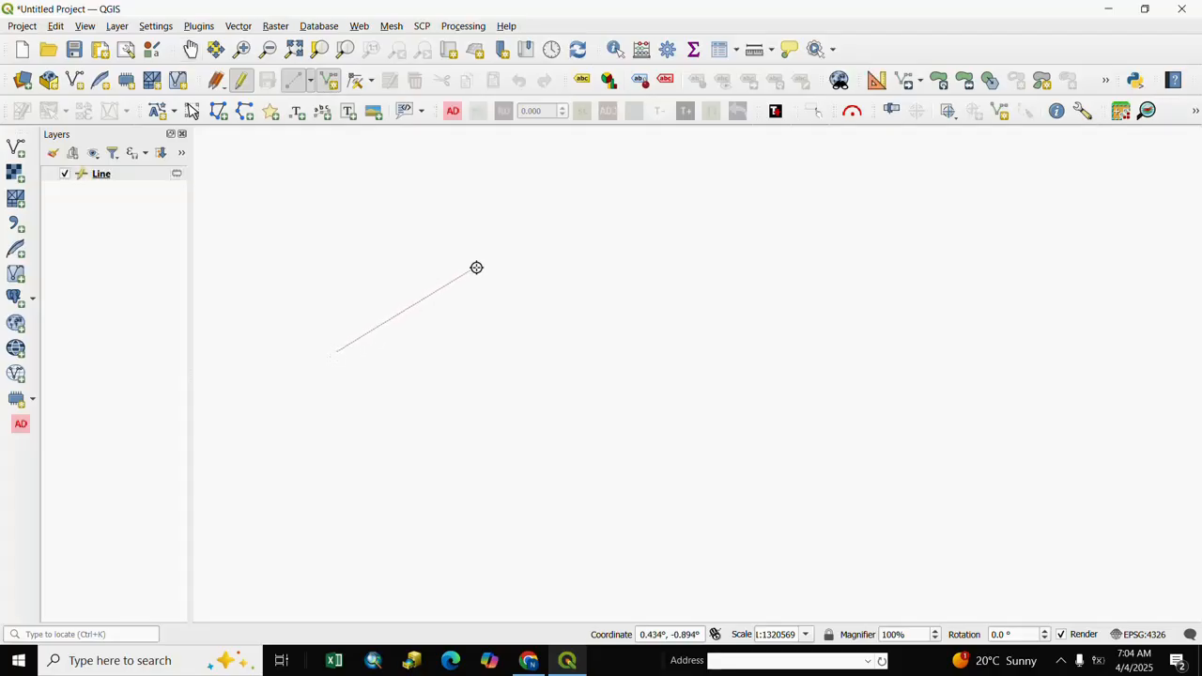
pyautogui.click(519, 243)
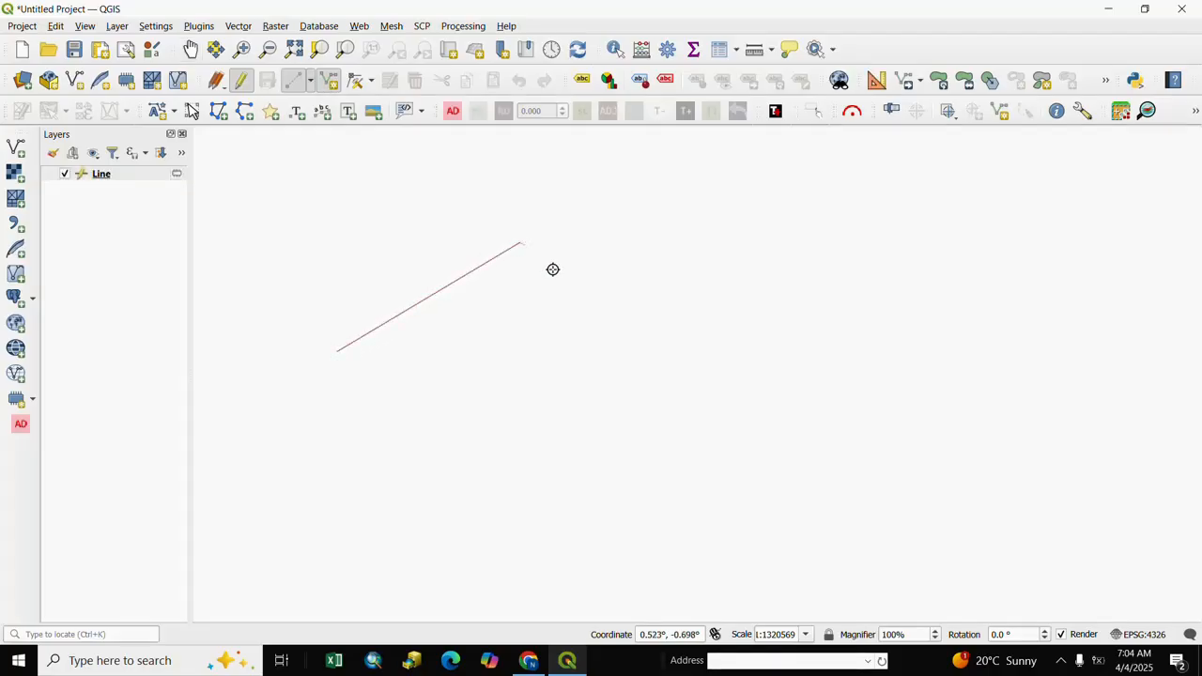
pyautogui.click(618, 278)
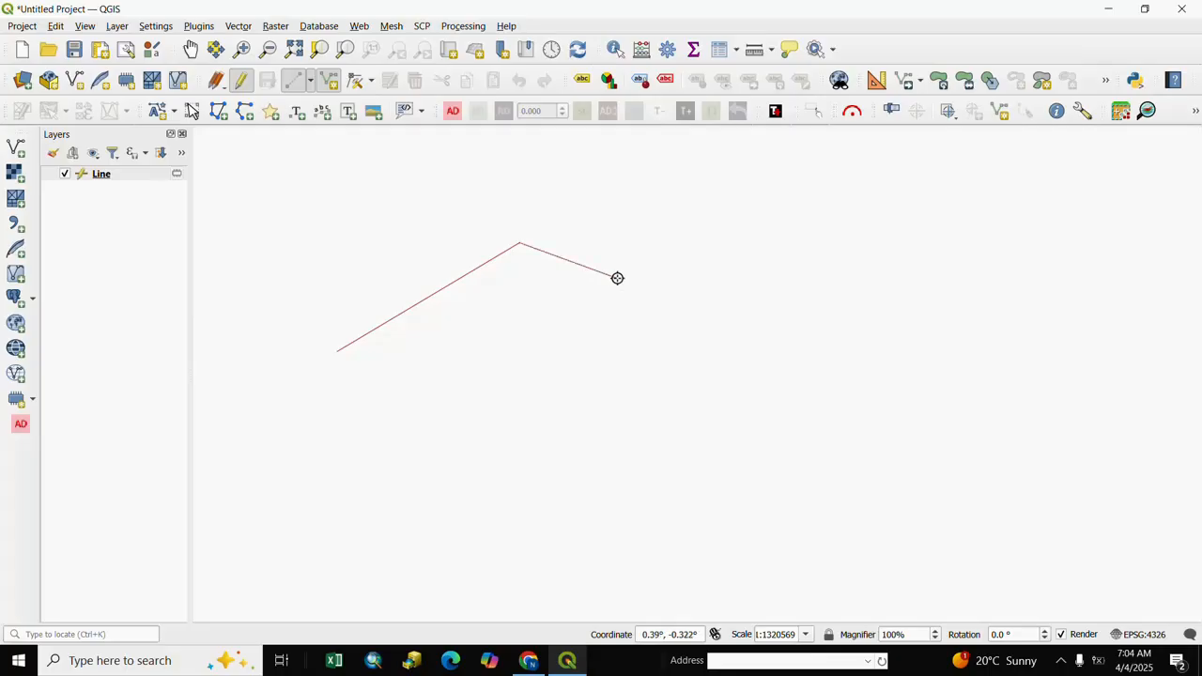
pyautogui.rightClick(618, 278)
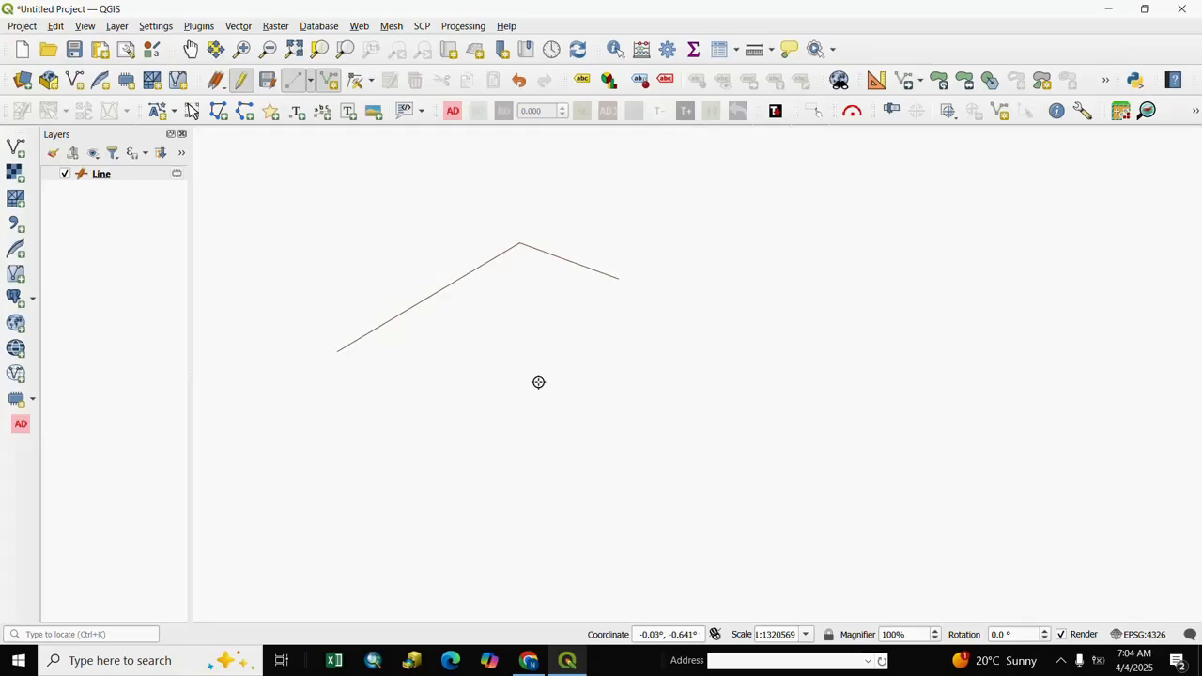
# Draw a second, straight two-vertex line feature on the Line layer, rising below the first line
pyautogui.click(384, 437)
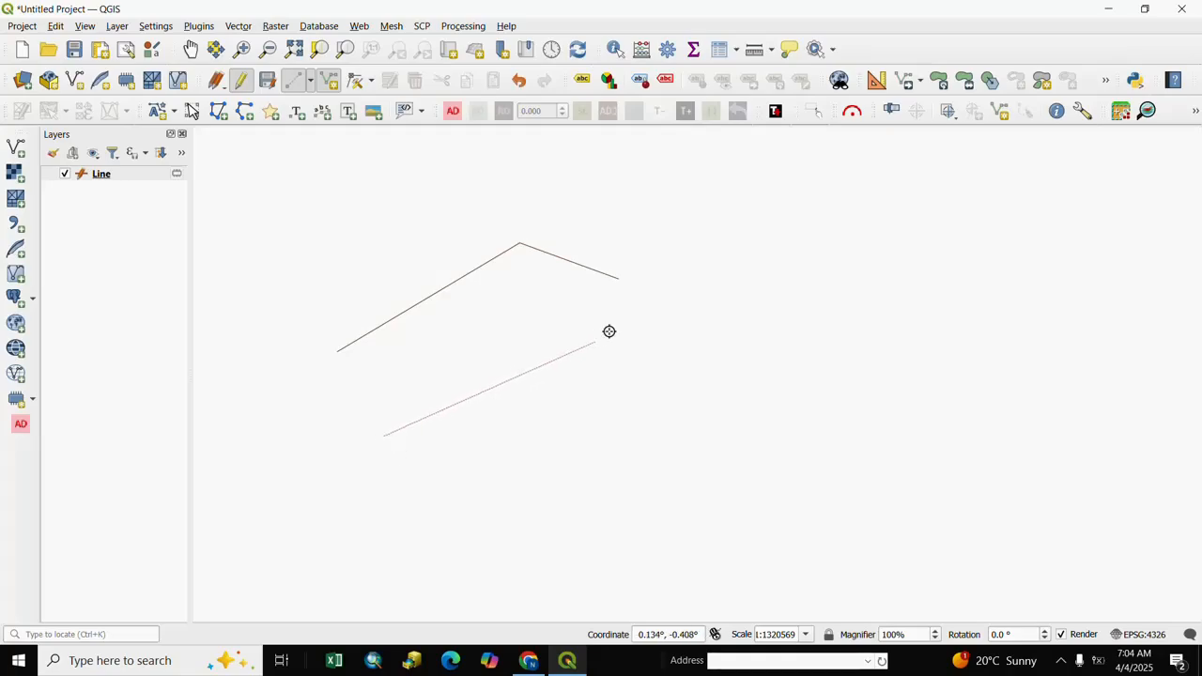
pyautogui.click(638, 312)
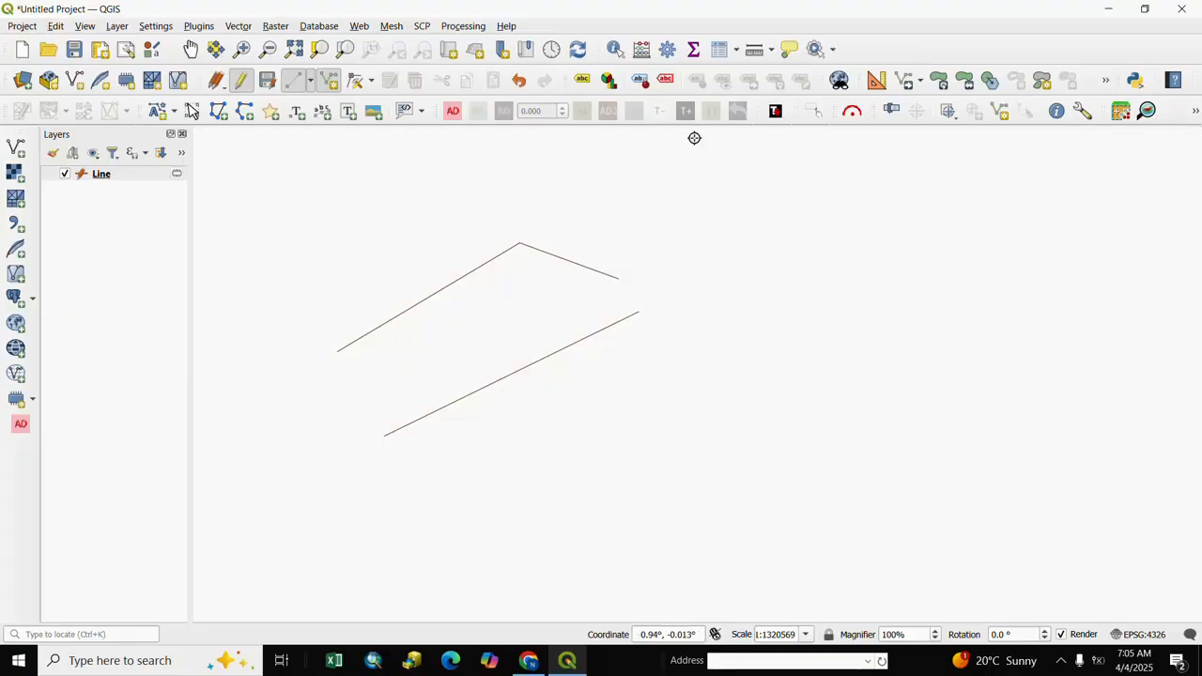
# Review the Line layer's attribute table, close it, and use Identify Features on the descending segment of the peaked line
pyautogui.click(720, 51)
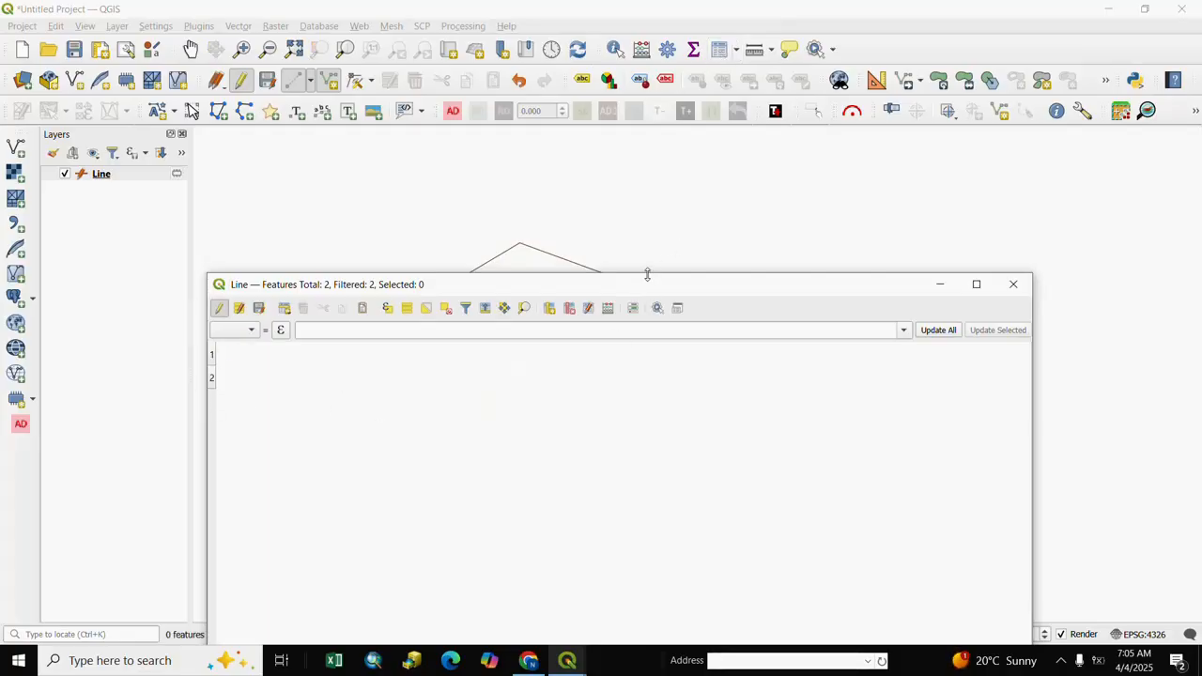
pyautogui.moveTo(647, 274); pyautogui.dragTo(648, 368)
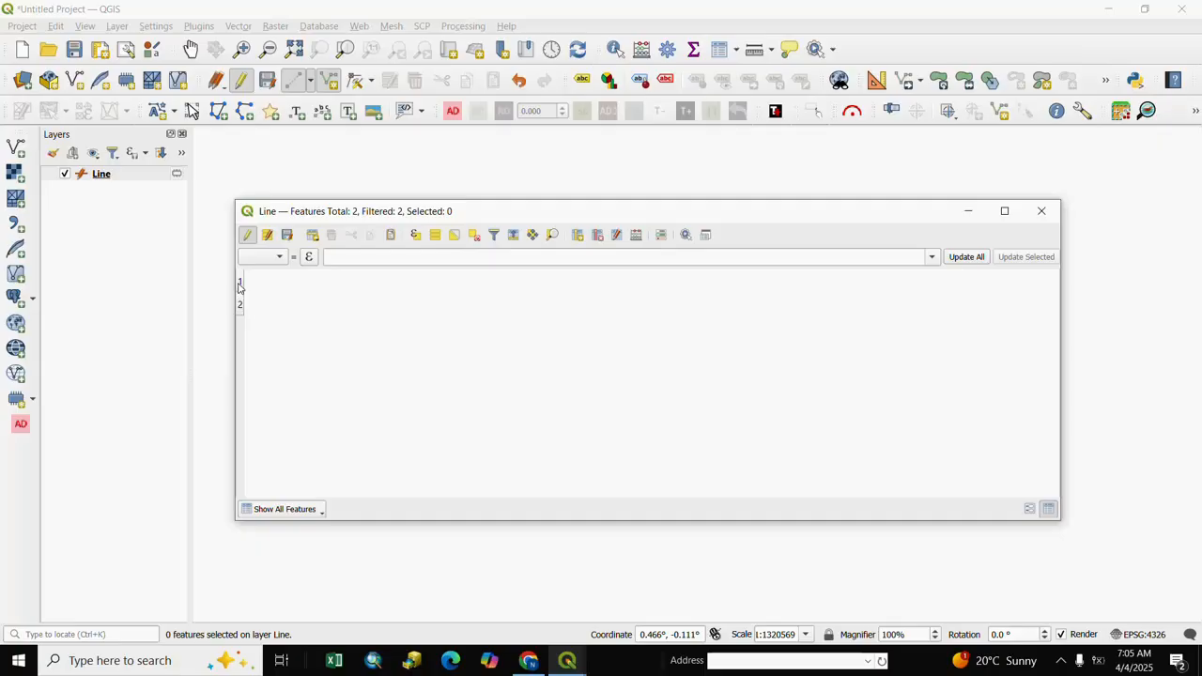
pyautogui.click(1042, 214)
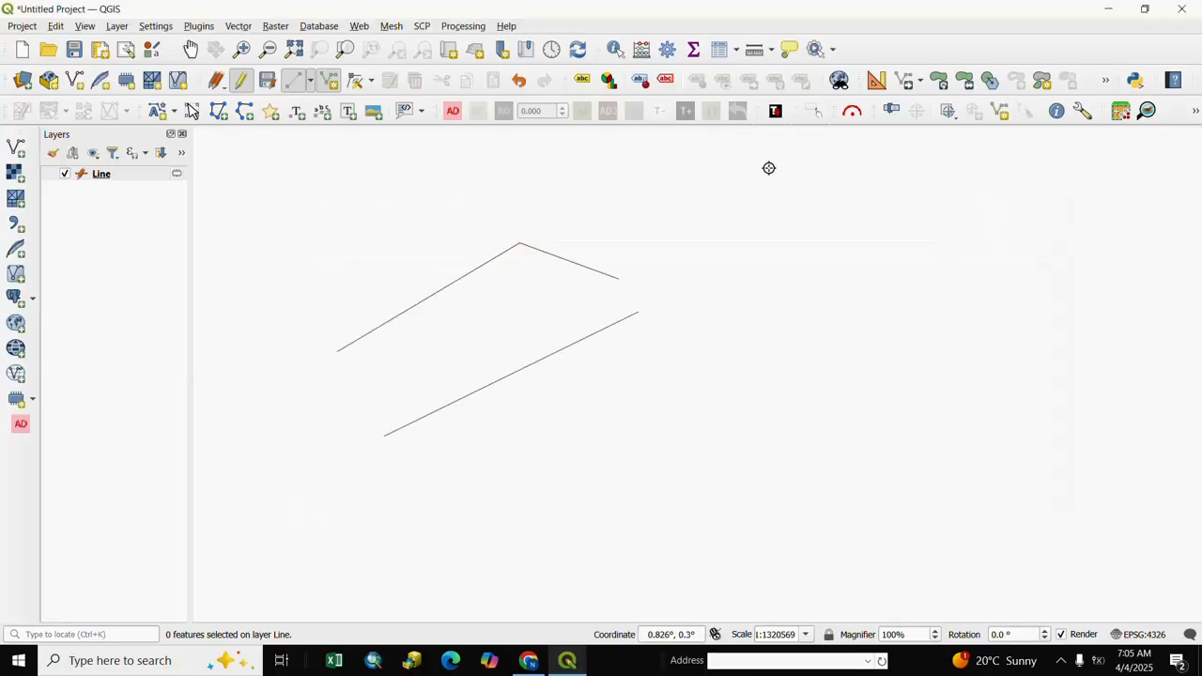
pyautogui.click(616, 49)
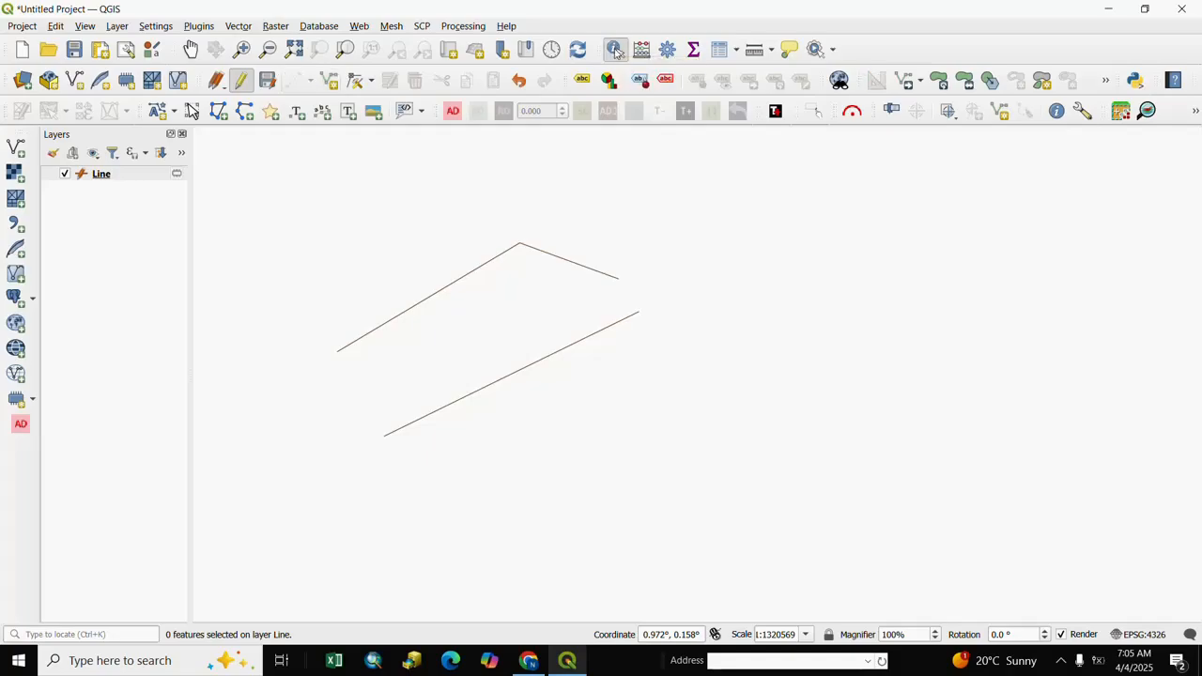
pyautogui.click(559, 262)
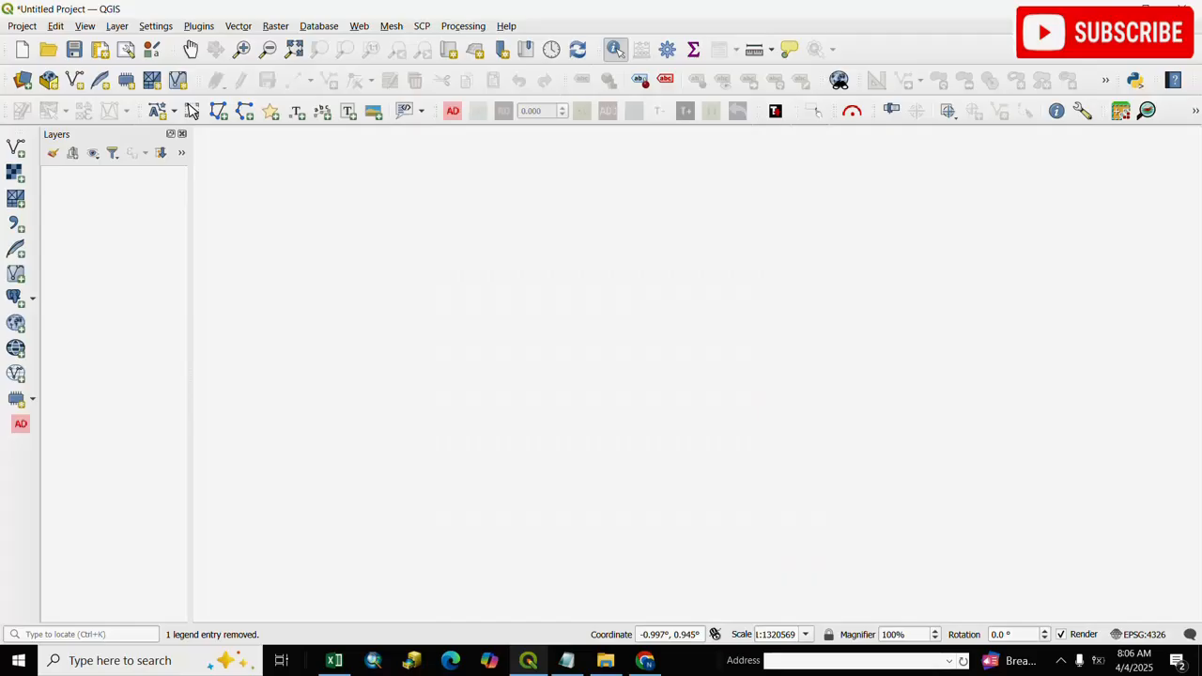
# Create a temporary scratch layer named Building with Polygon geometry
pyautogui.click(120, 27)
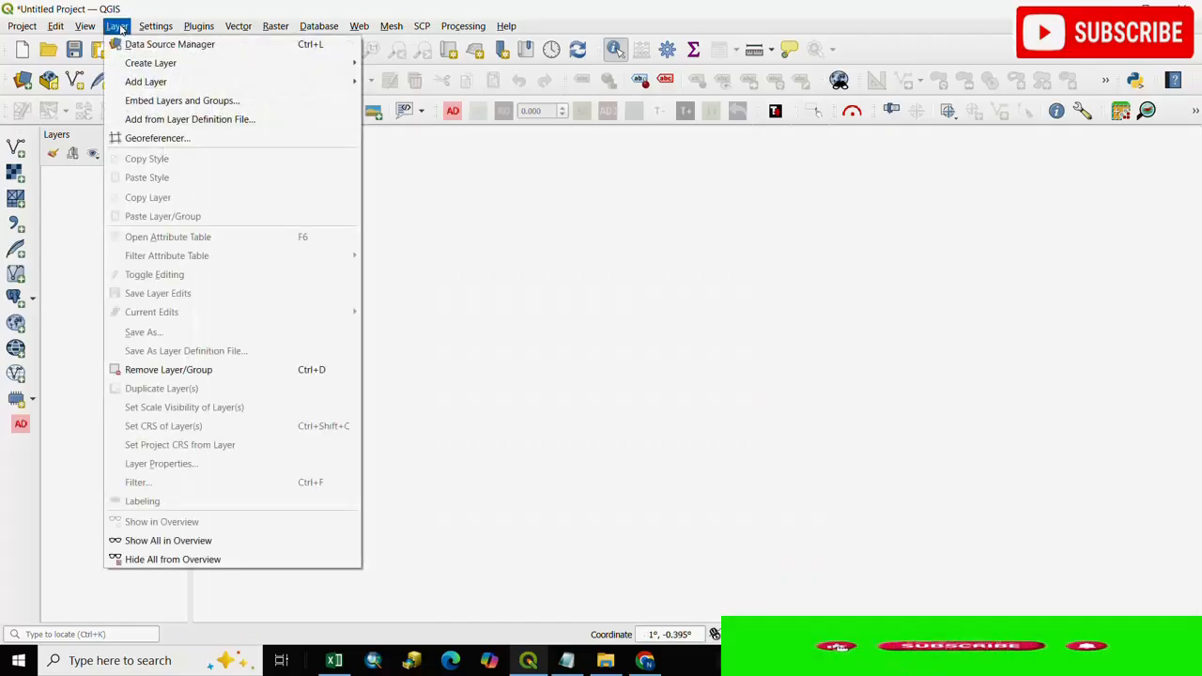
pyautogui.moveTo(195, 64)
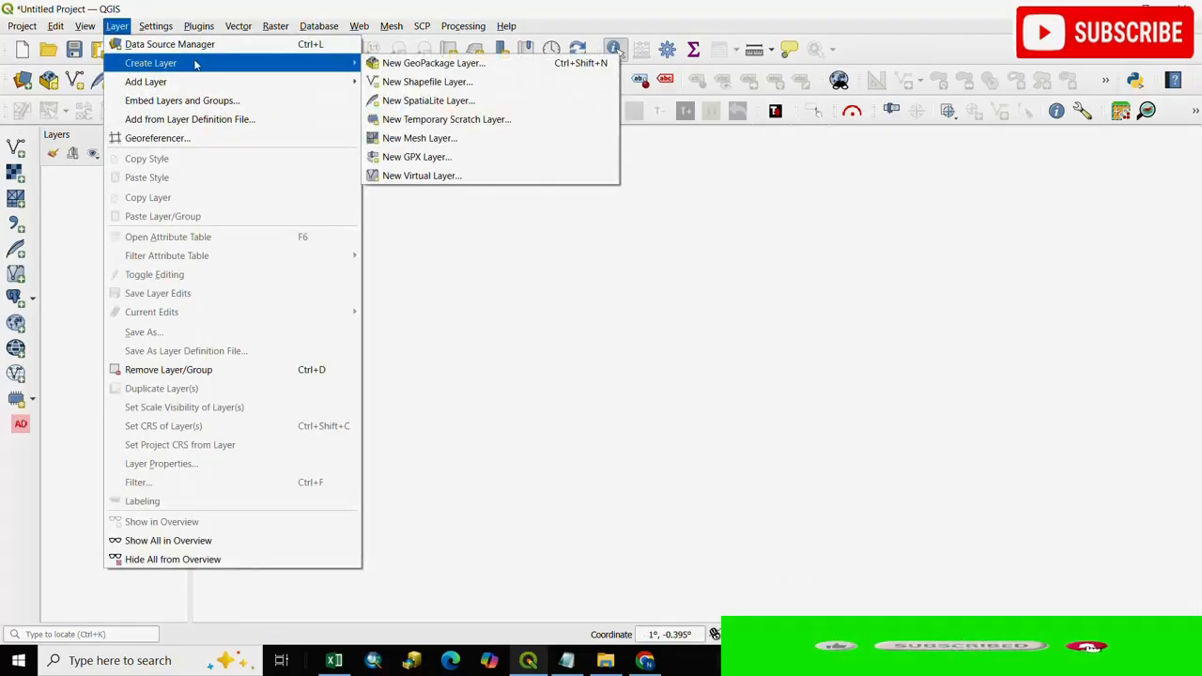
pyautogui.click(407, 120)
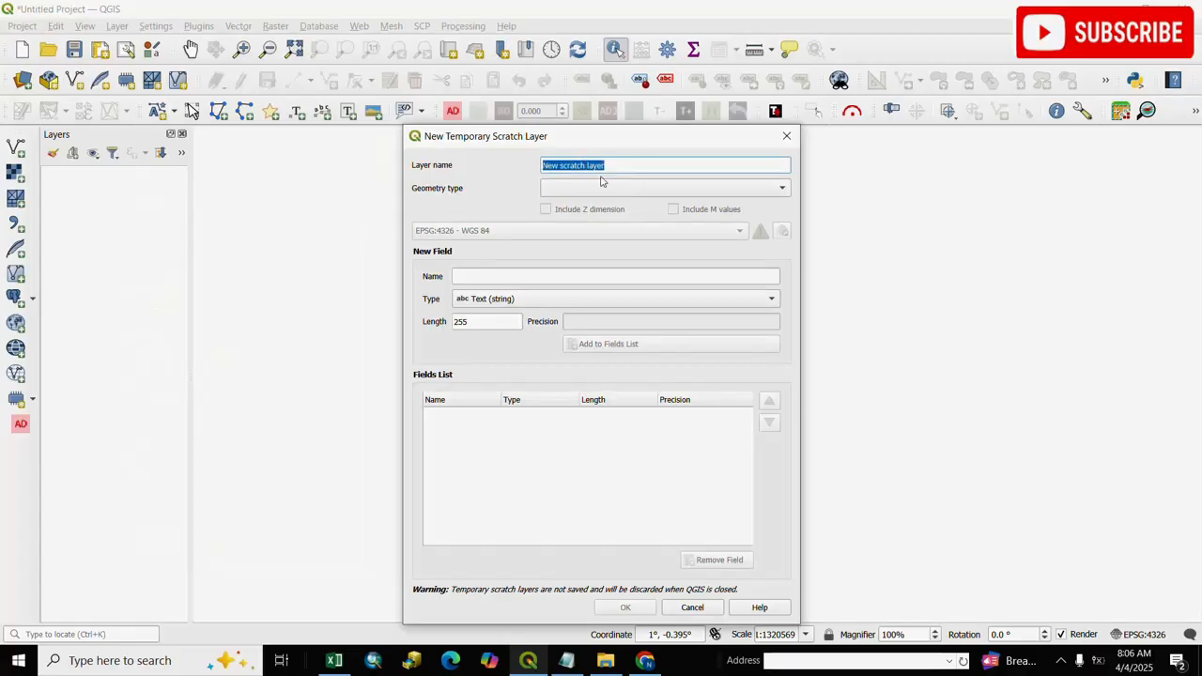
pyautogui.write('Building')
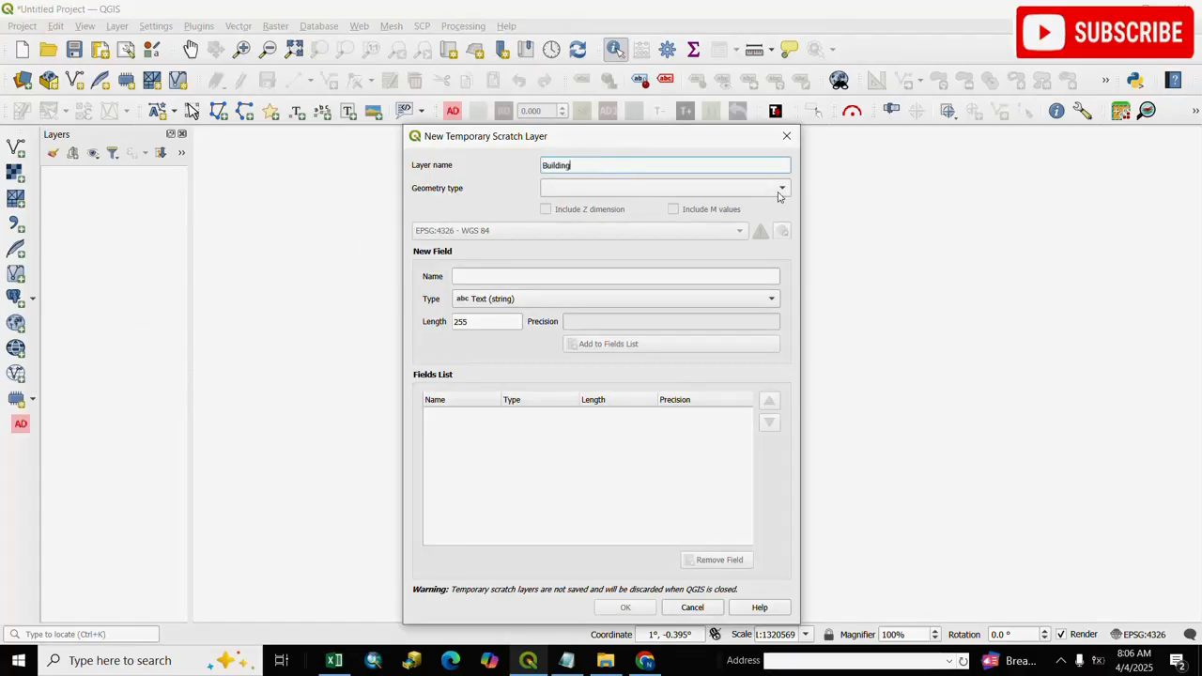
pyautogui.click(781, 190)
pyautogui.click(575, 250)
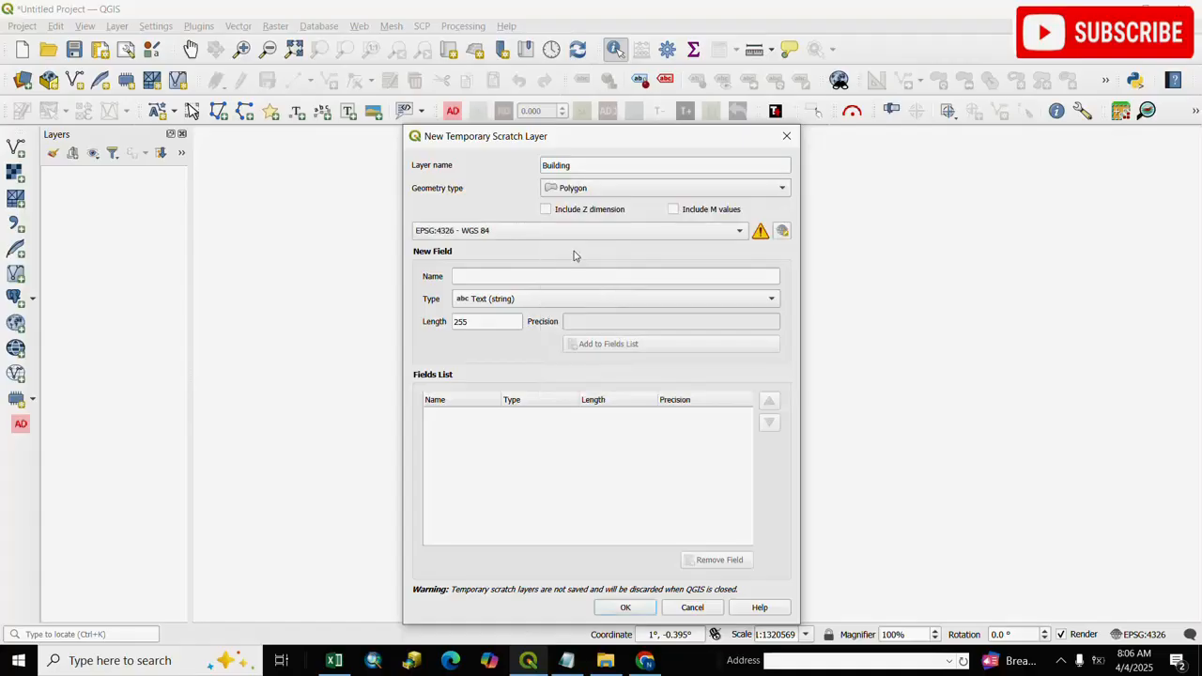
pyautogui.click(631, 606)
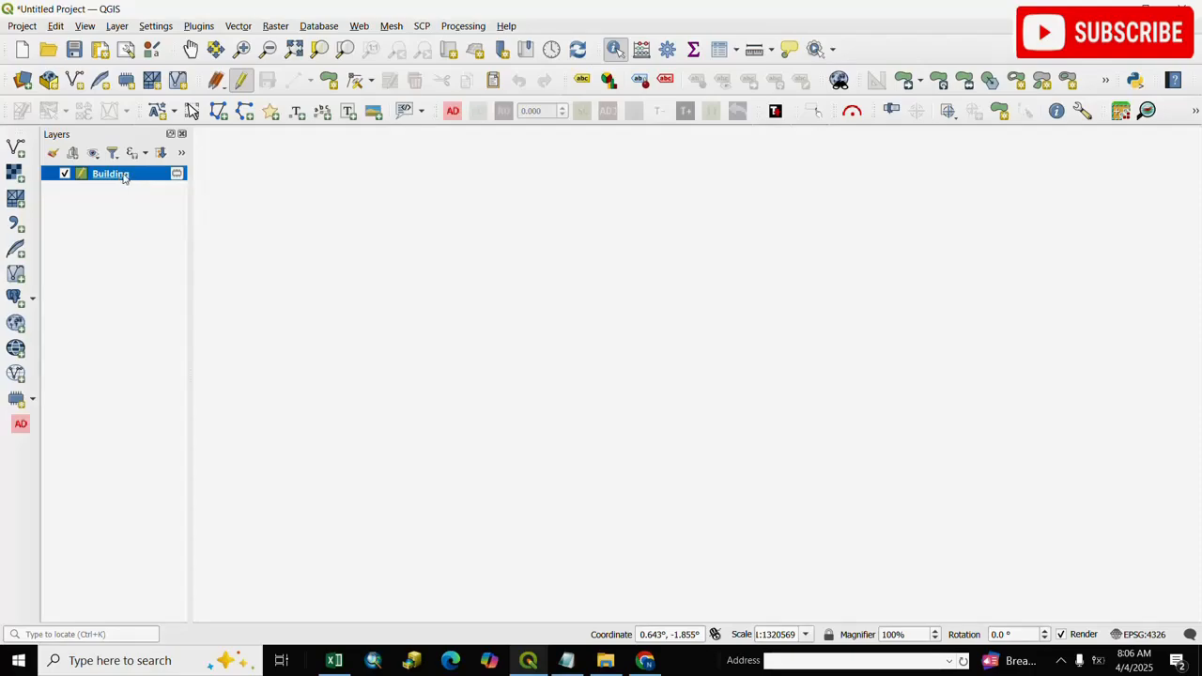
# Toggle the Building layer's editing off and back on, and draw a tilted four-corner polygon in the map's upper area
pyautogui.click(241, 82)
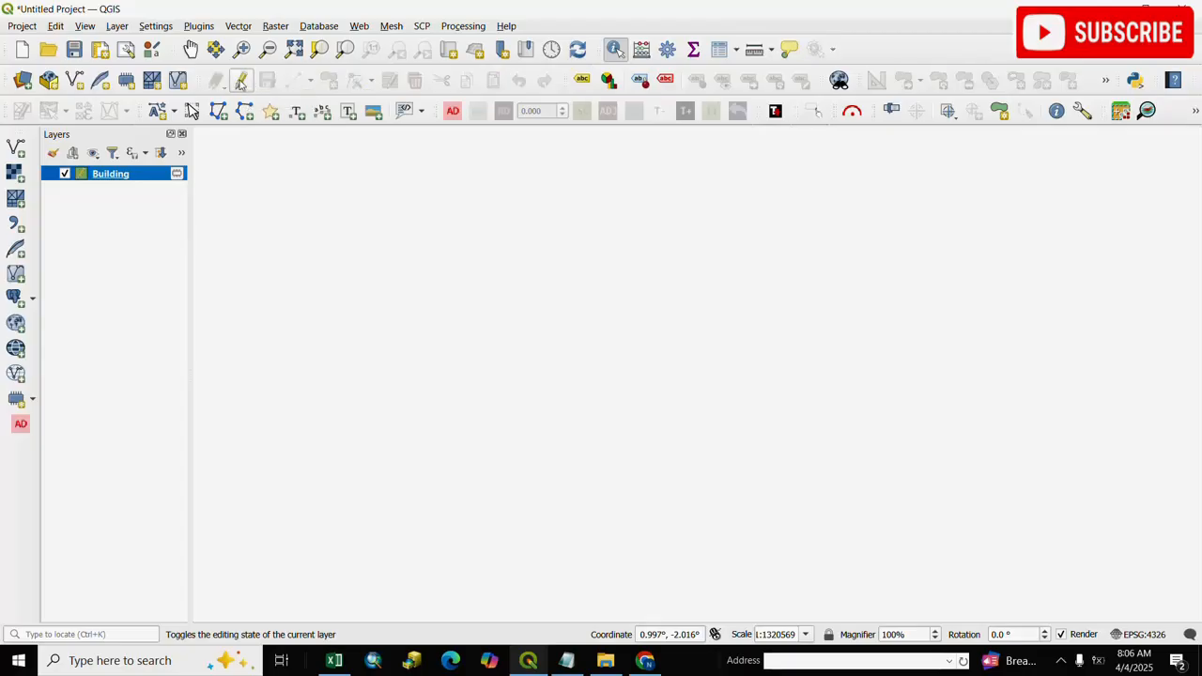
pyautogui.click(241, 82)
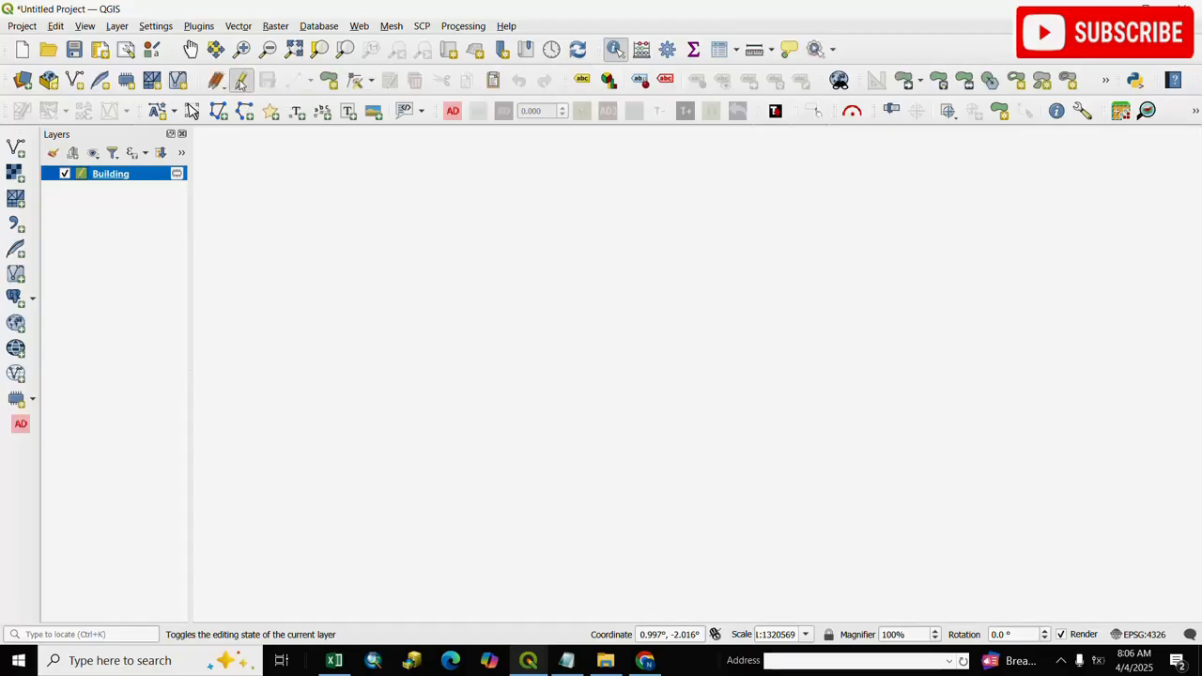
pyautogui.click(332, 81)
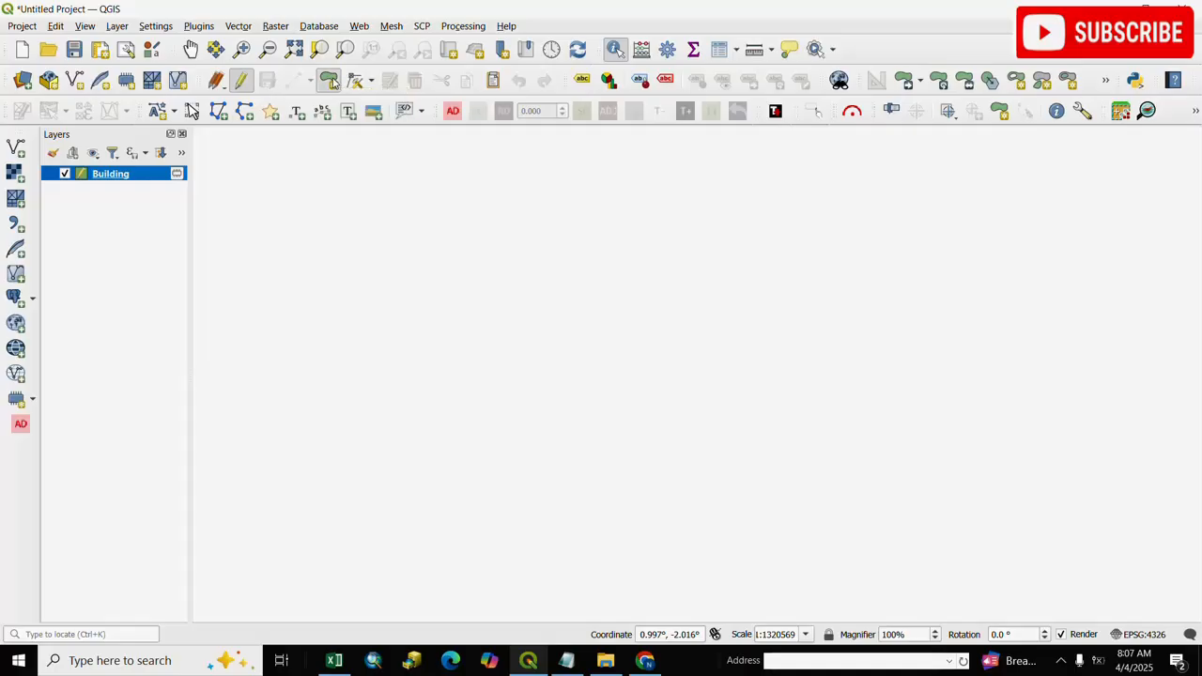
pyautogui.click(329, 236)
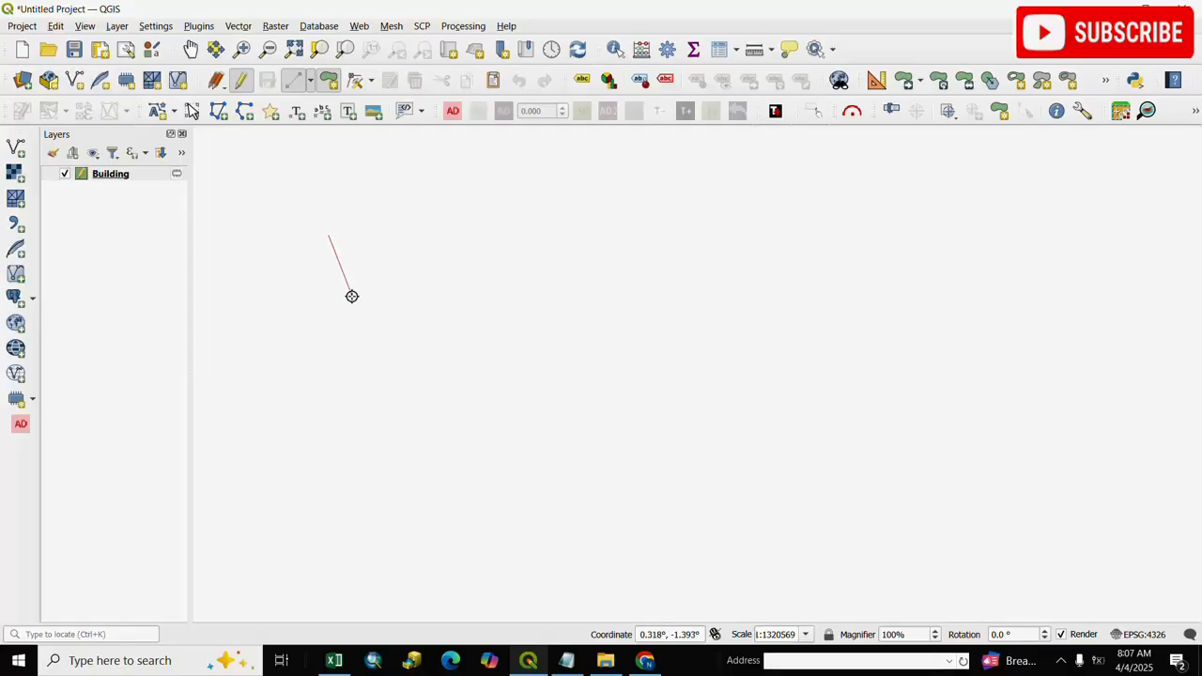
pyautogui.click(351, 295)
pyautogui.click(470, 254)
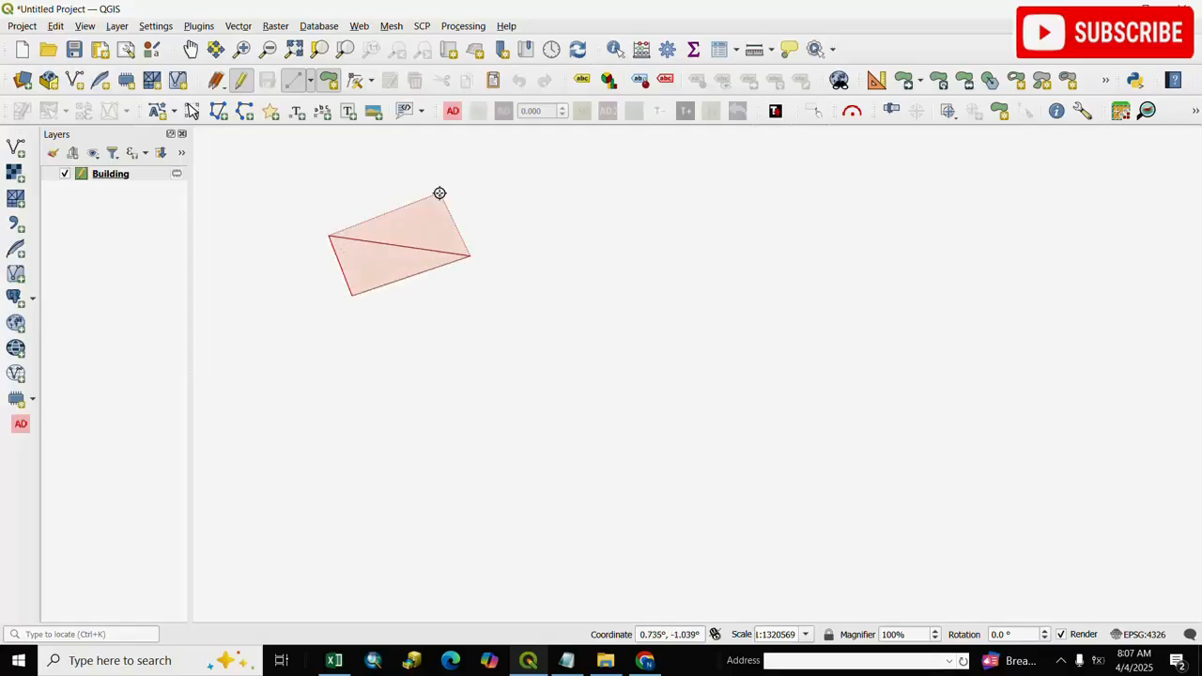
pyautogui.click(440, 193)
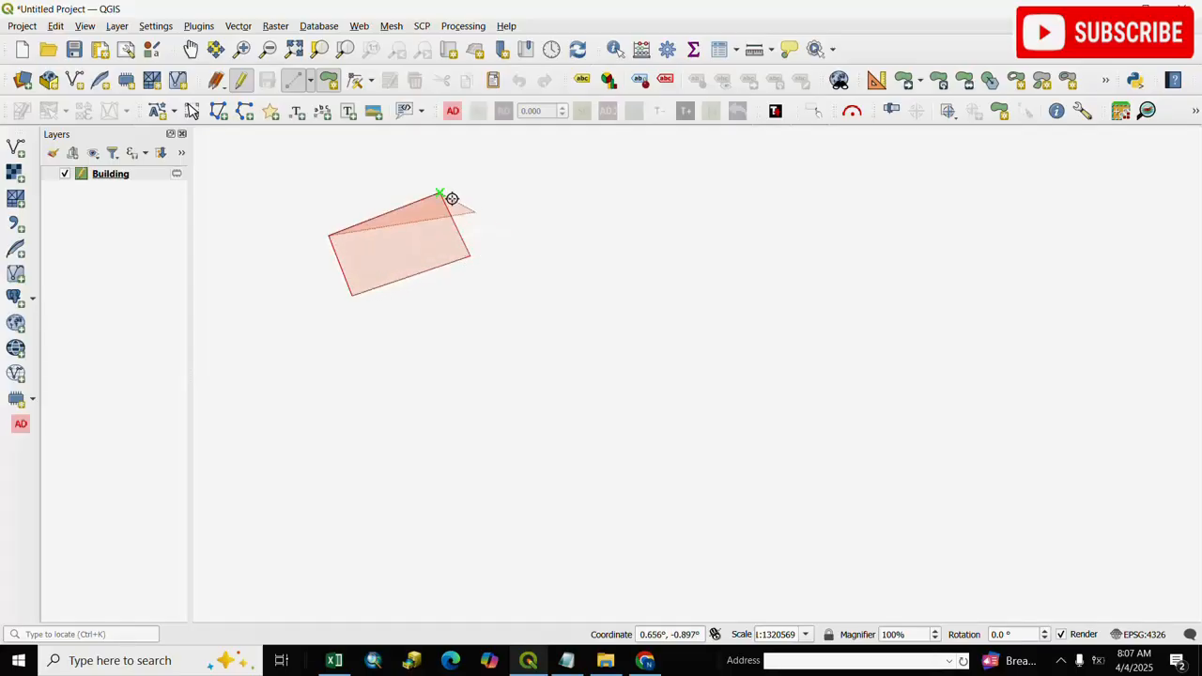
pyautogui.rightClick(399, 208)
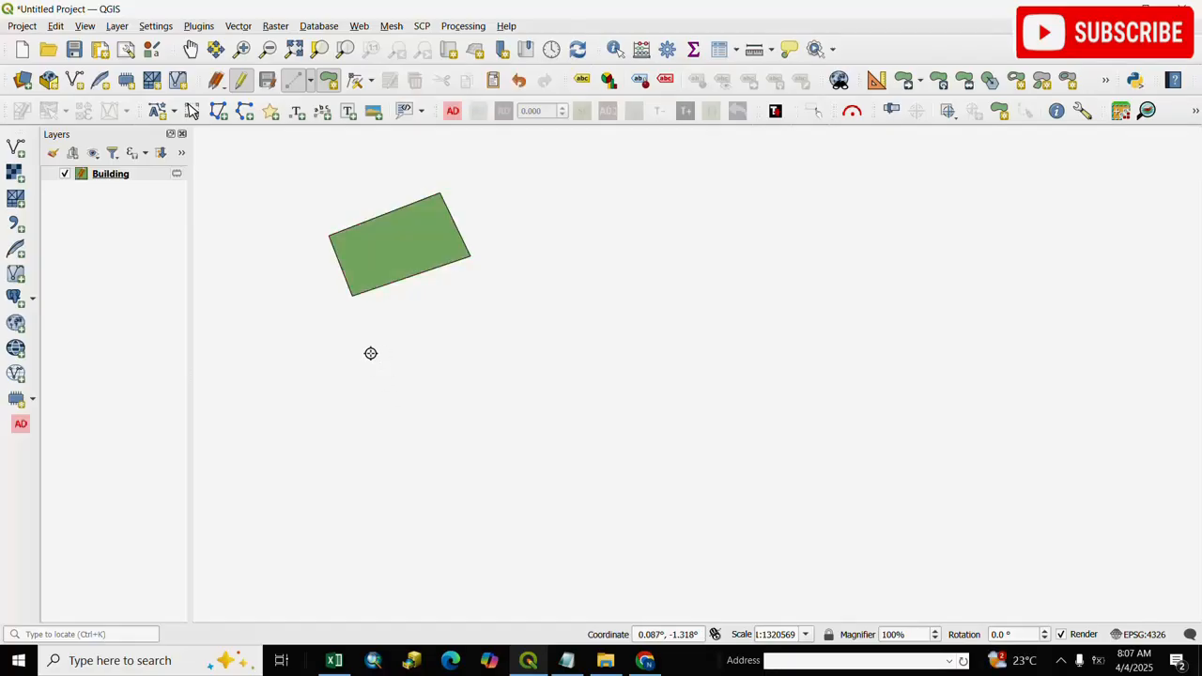
# Draw a second tilted four-corner polygon on the Building layer, just below the first one
pyautogui.click(371, 354)
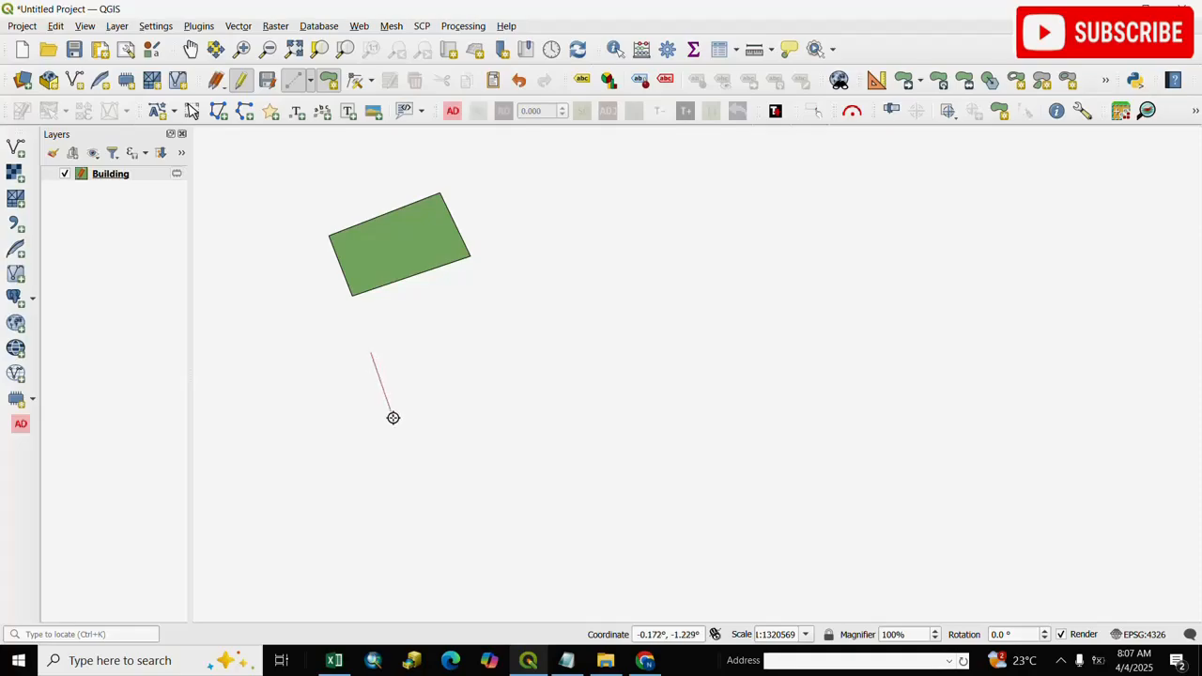
pyautogui.click(395, 416)
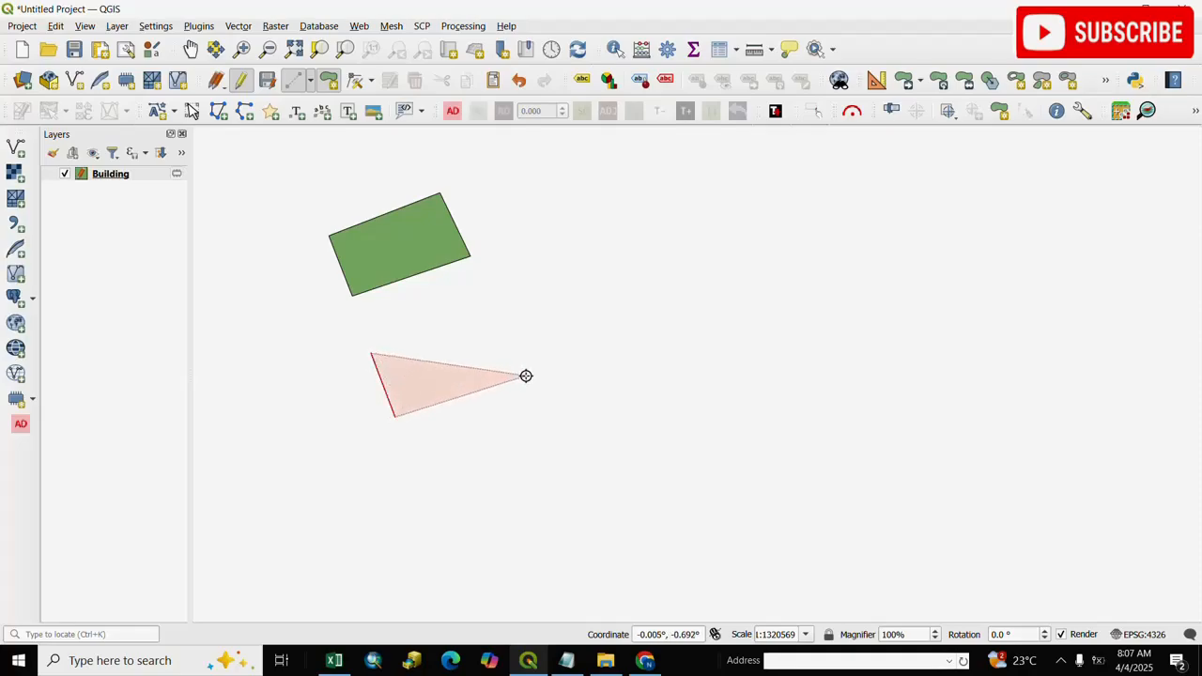
pyautogui.click(526, 375)
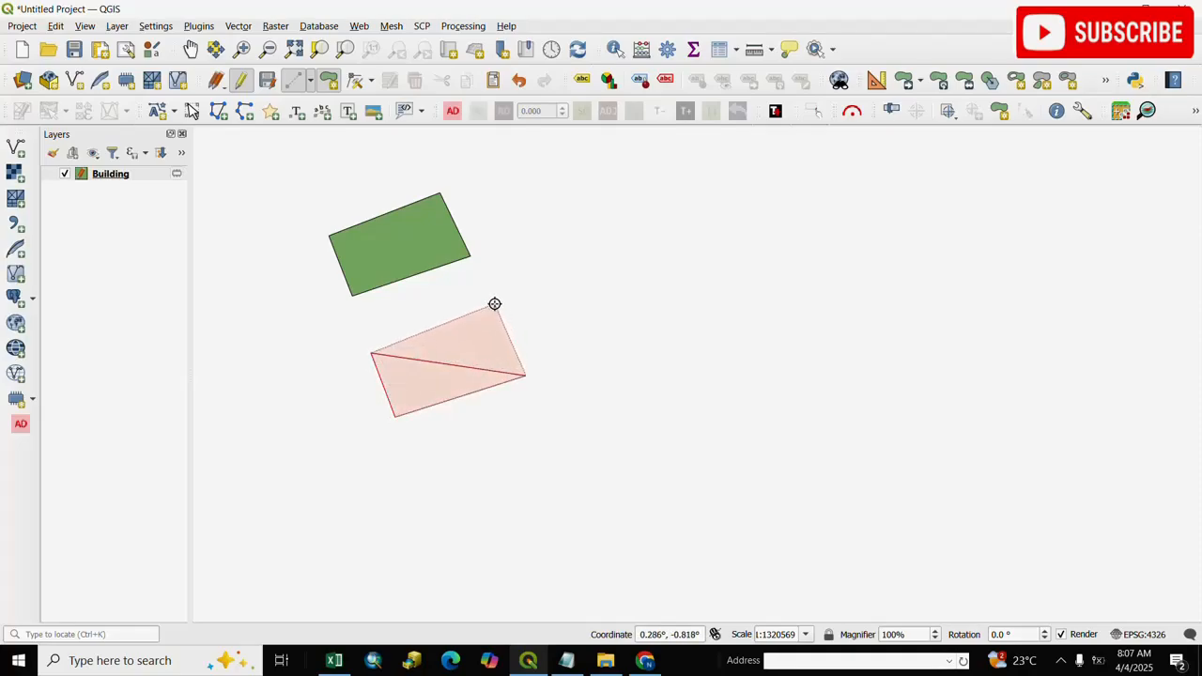
pyautogui.click(495, 306)
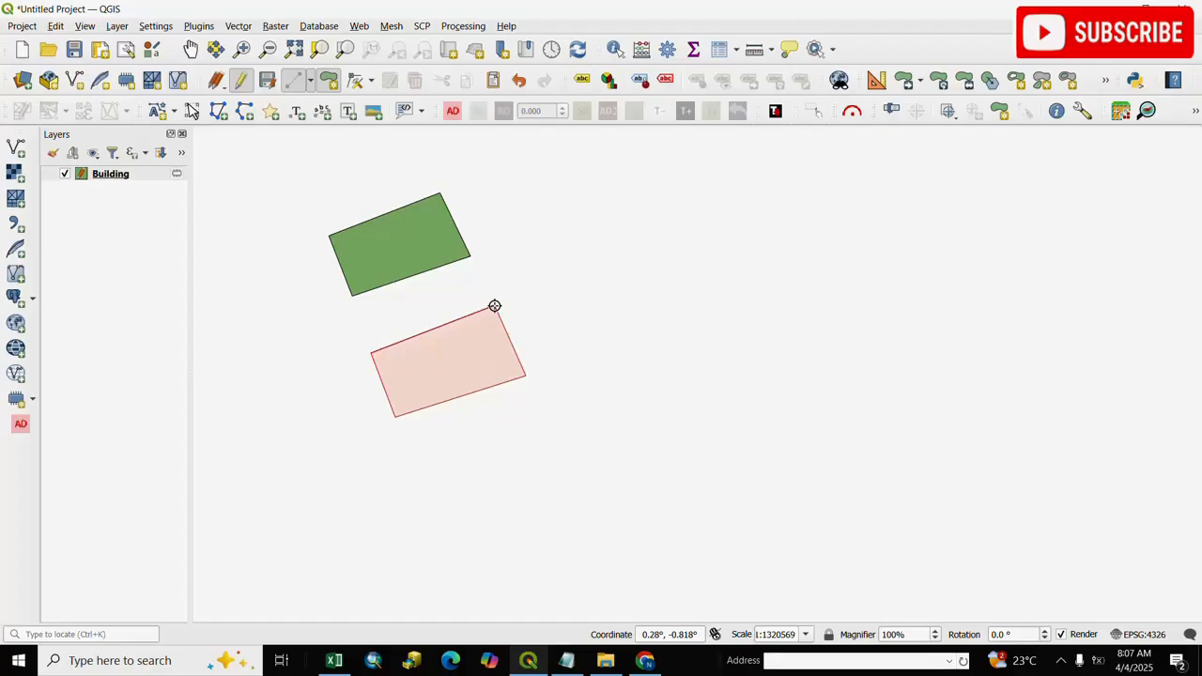
pyautogui.rightClick(495, 307)
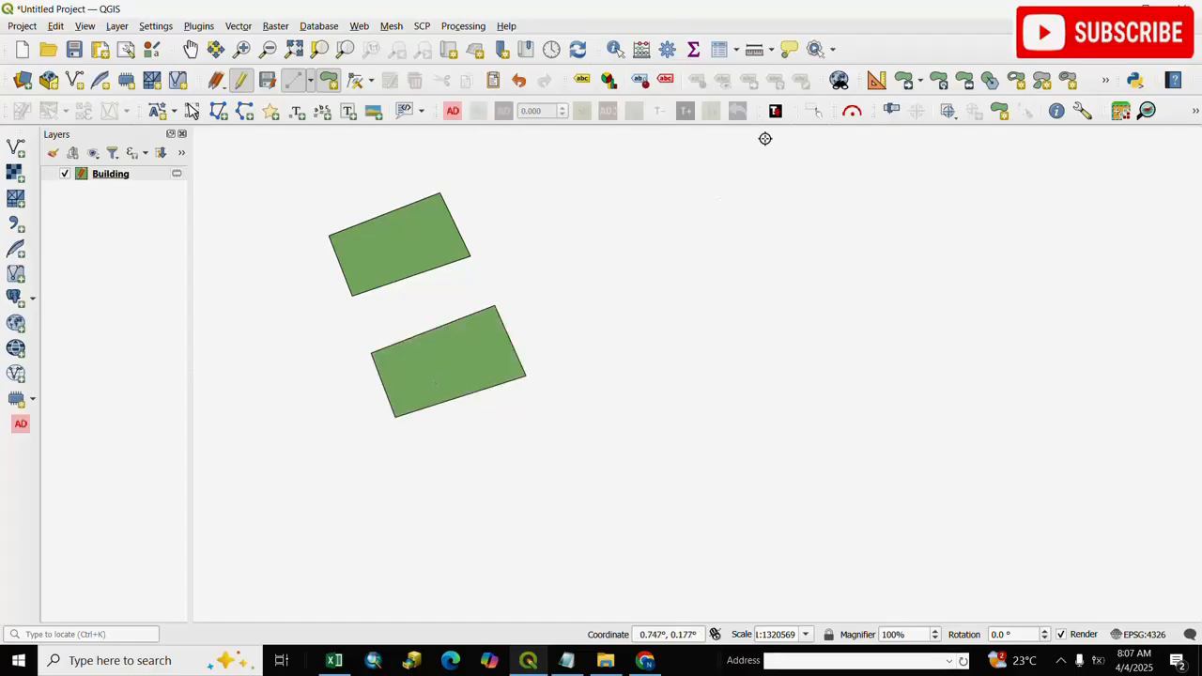
# Review the Building layer's attribute table, close it, and use Identify Features on the lower polygon, closing the results
pyautogui.click(726, 54)
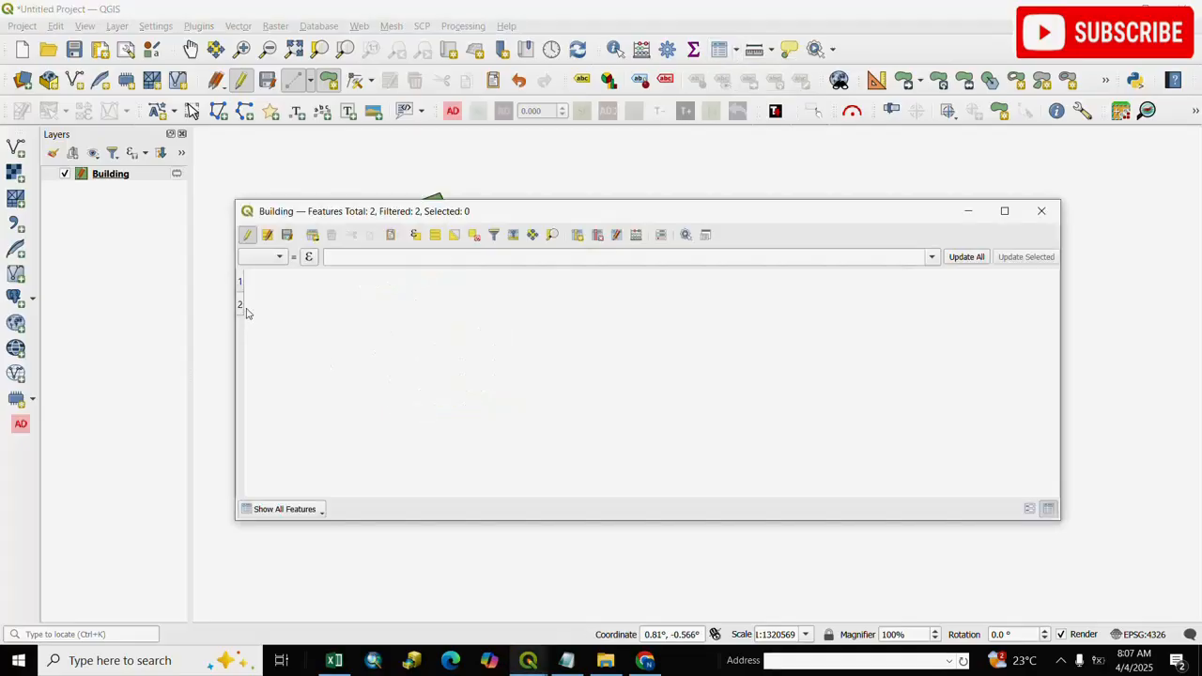
pyautogui.click(241, 283)
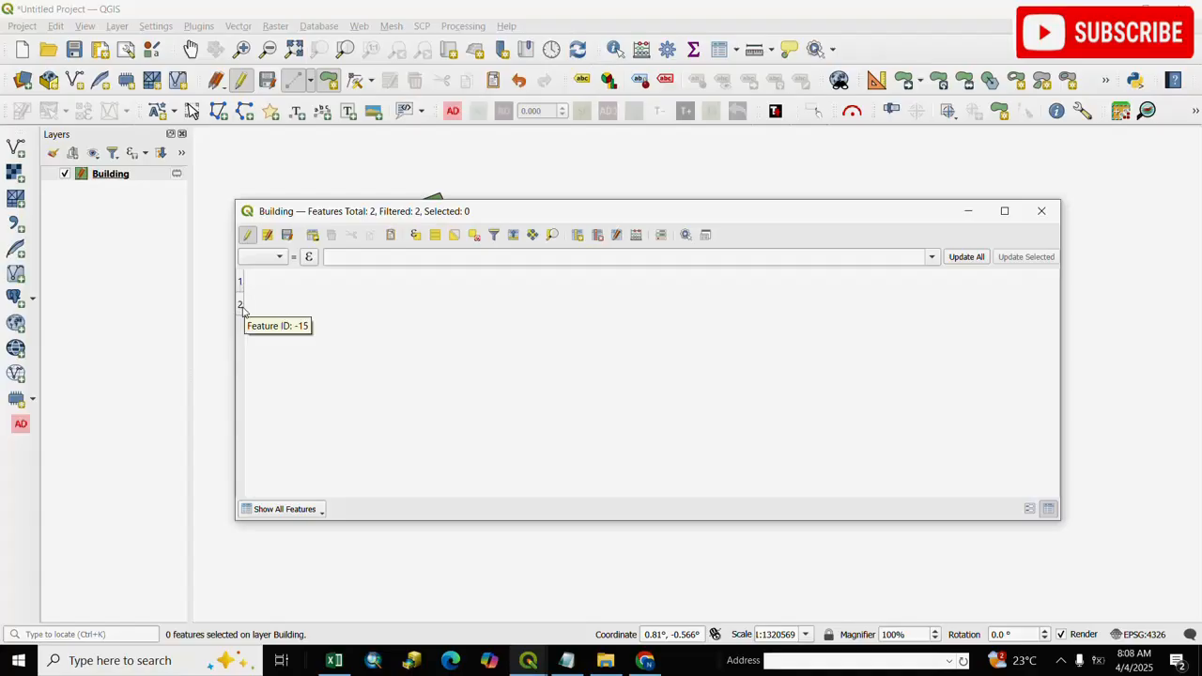
pyautogui.click(1041, 211)
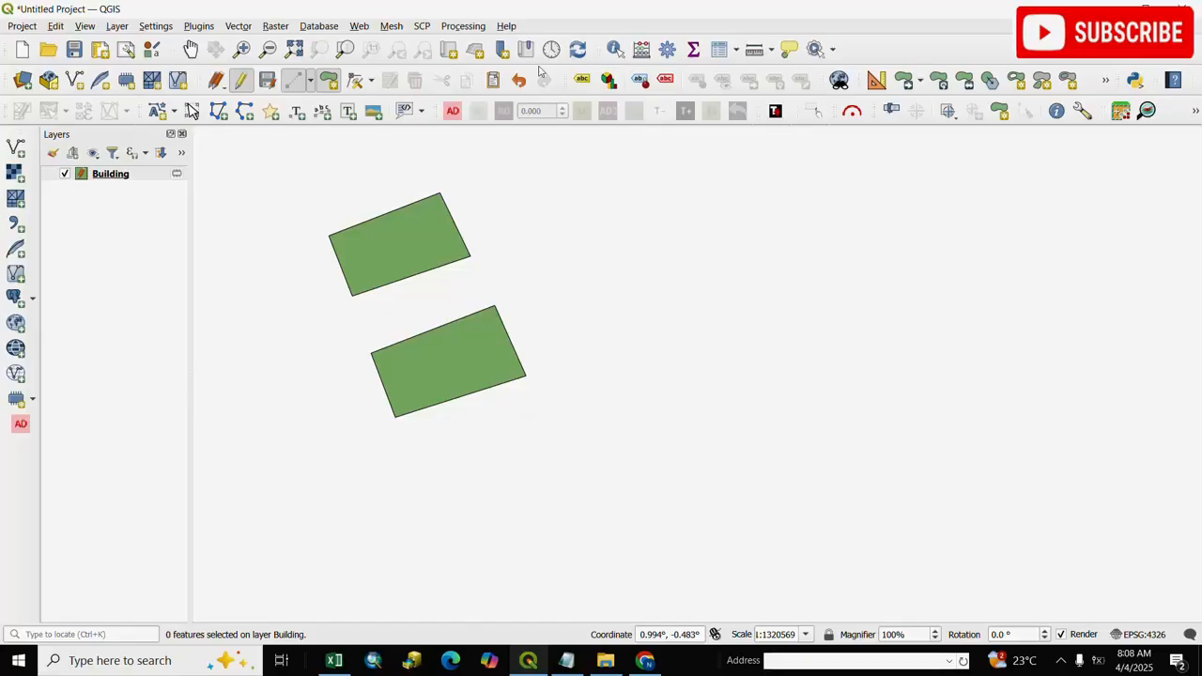
pyautogui.click(615, 49)
pyautogui.click(450, 364)
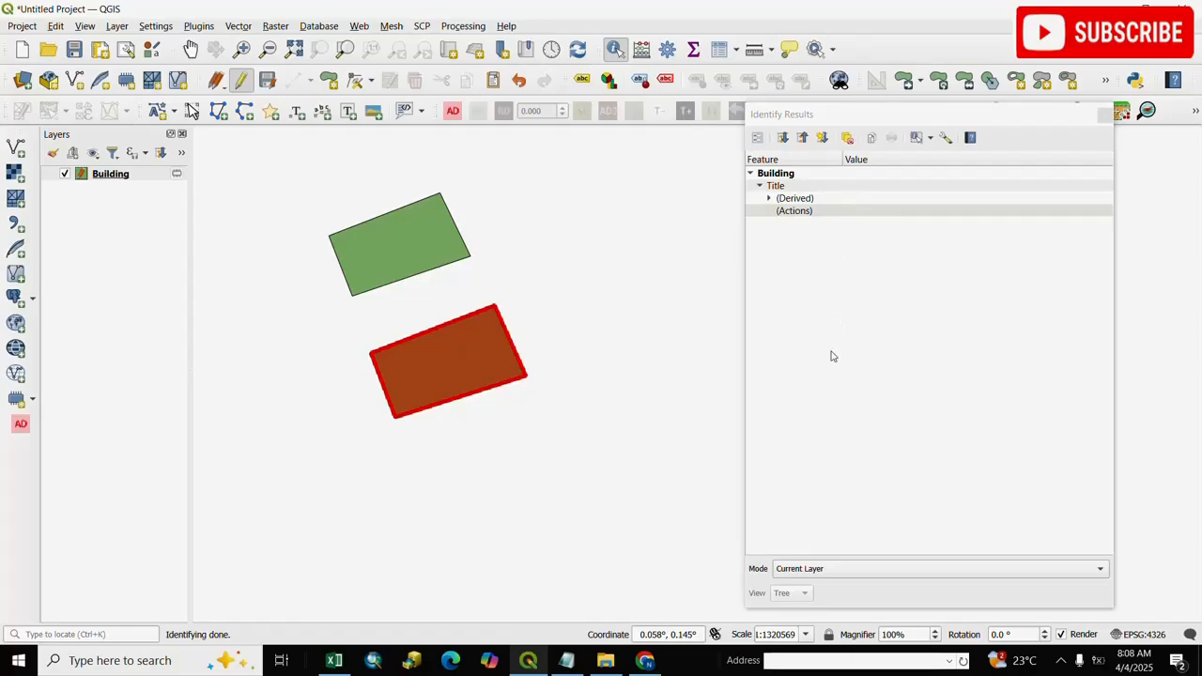
pyautogui.click(1105, 116)
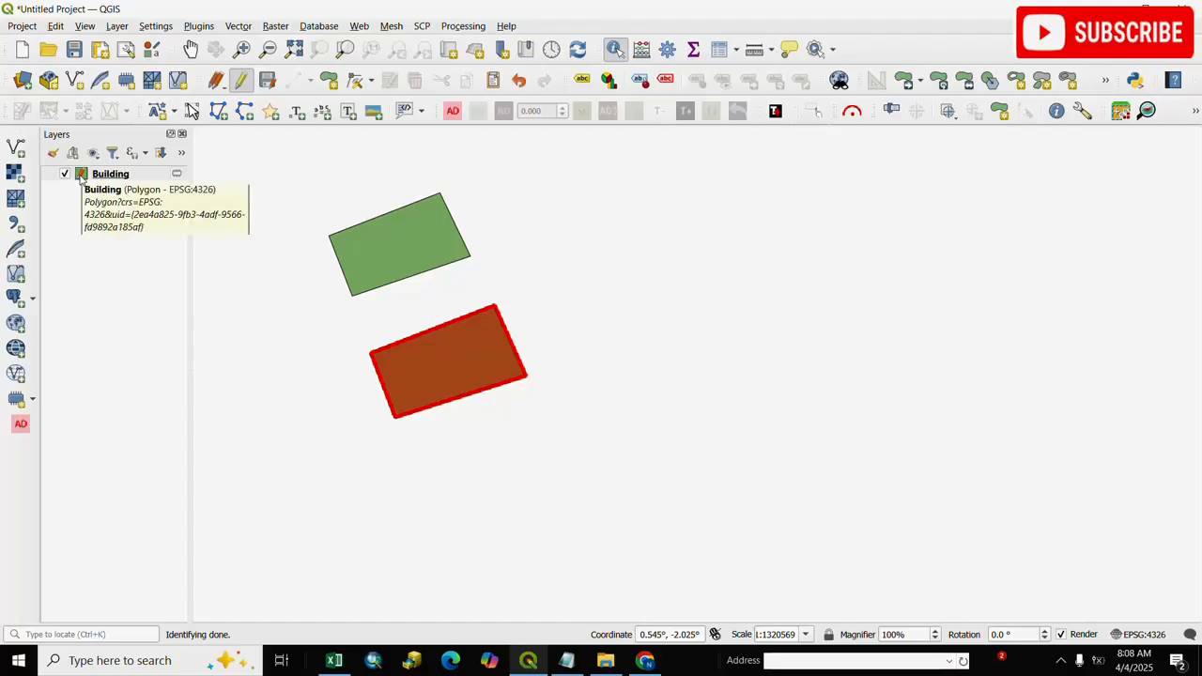
# Try the gradient red fill on the Building layer's symbology, and apply the outline blue preset instead
pyautogui.rightClick(80, 176)
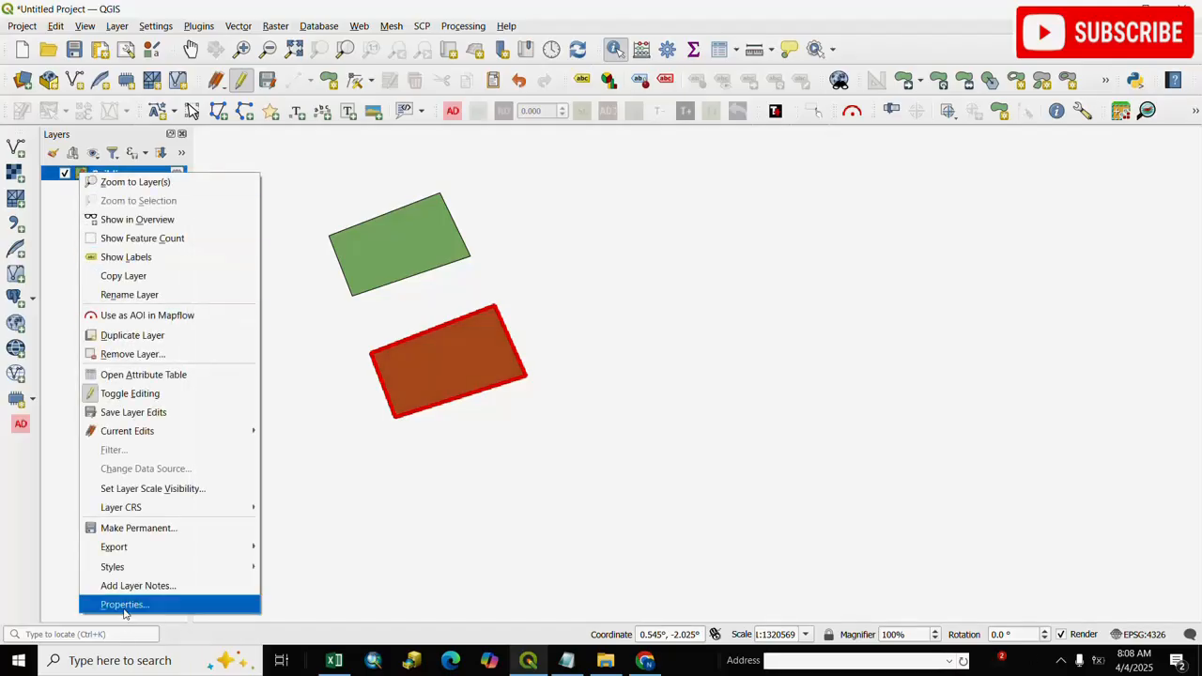
pyautogui.click(125, 604)
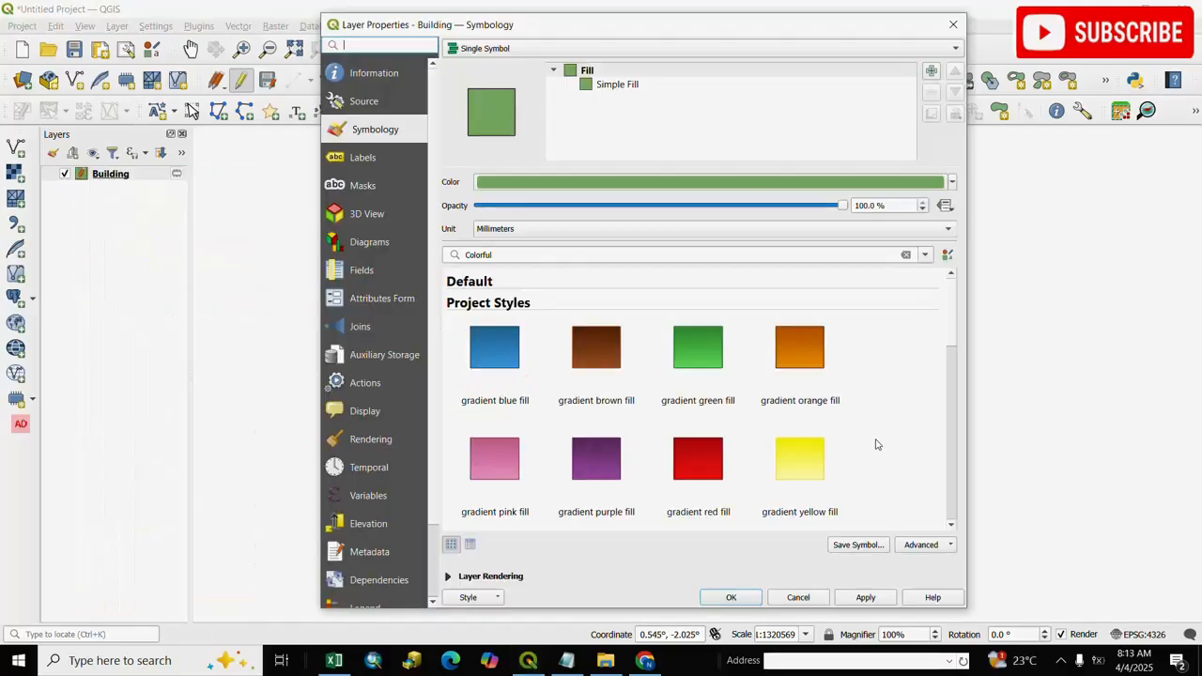
pyautogui.click(694, 454)
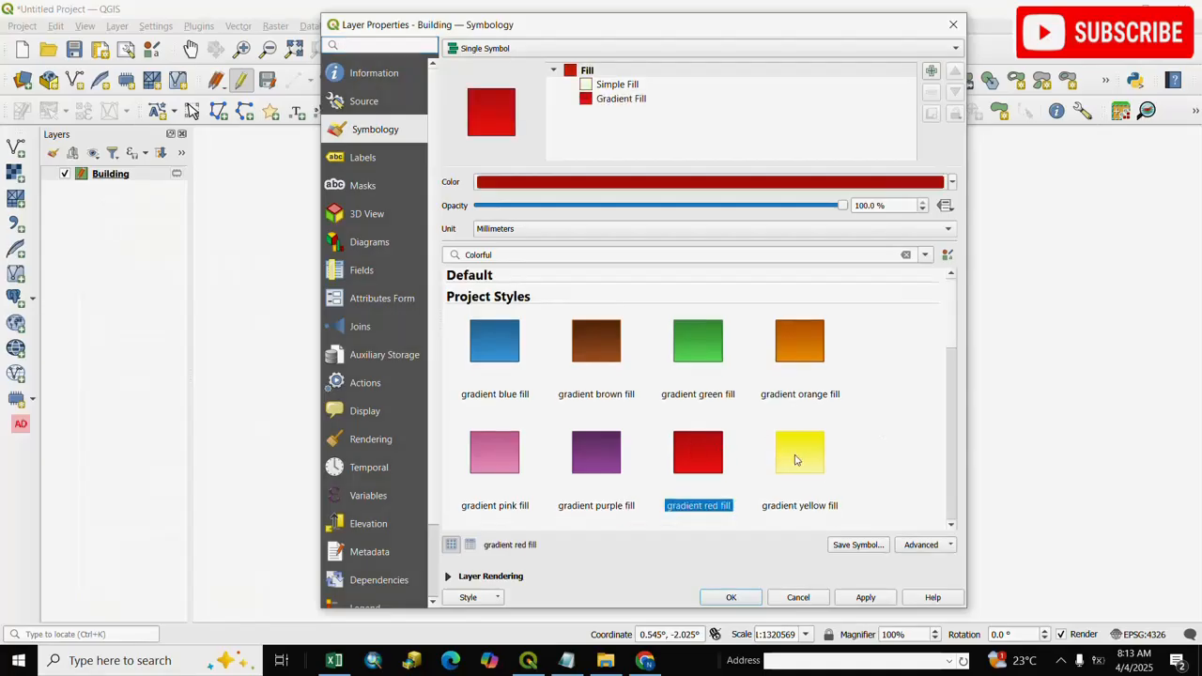
pyautogui.moveTo(794, 458)
pyautogui.scroll(-3, 794, 459)
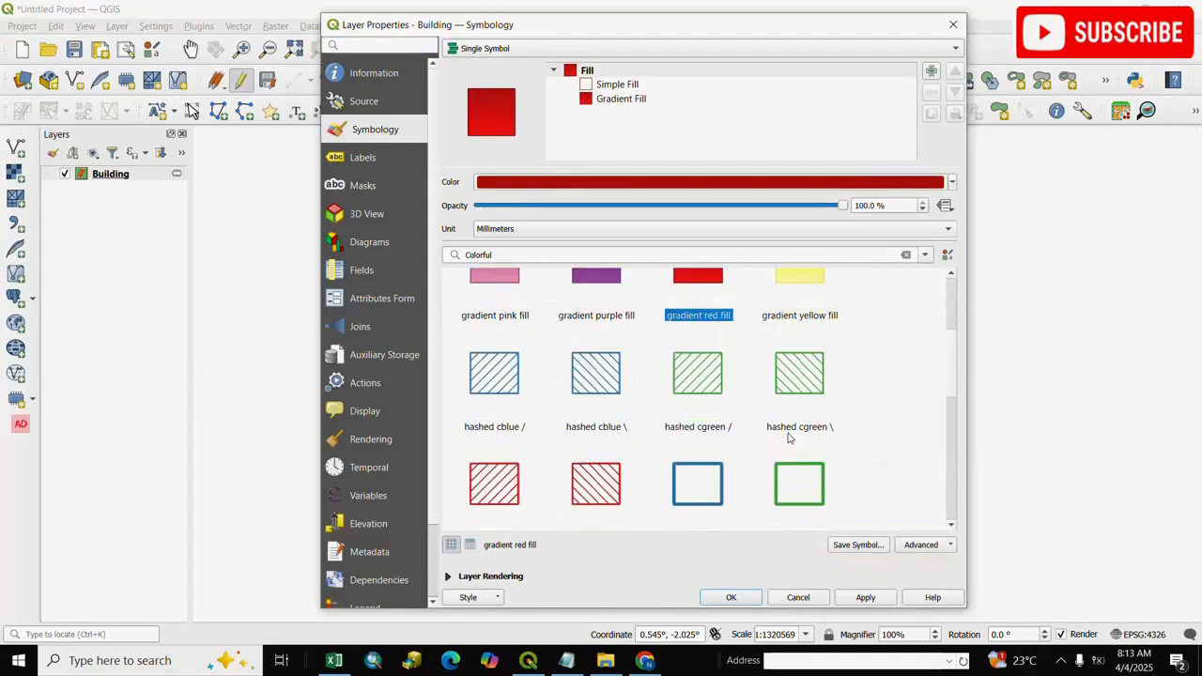
pyautogui.click(709, 491)
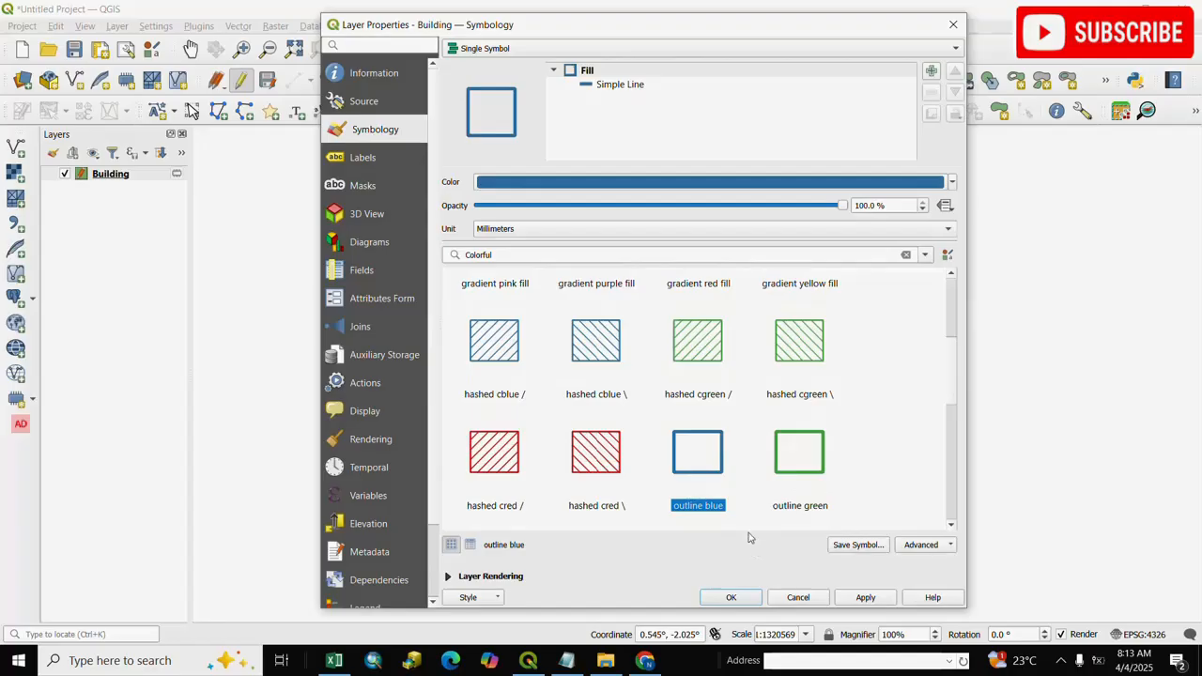
pyautogui.click(738, 600)
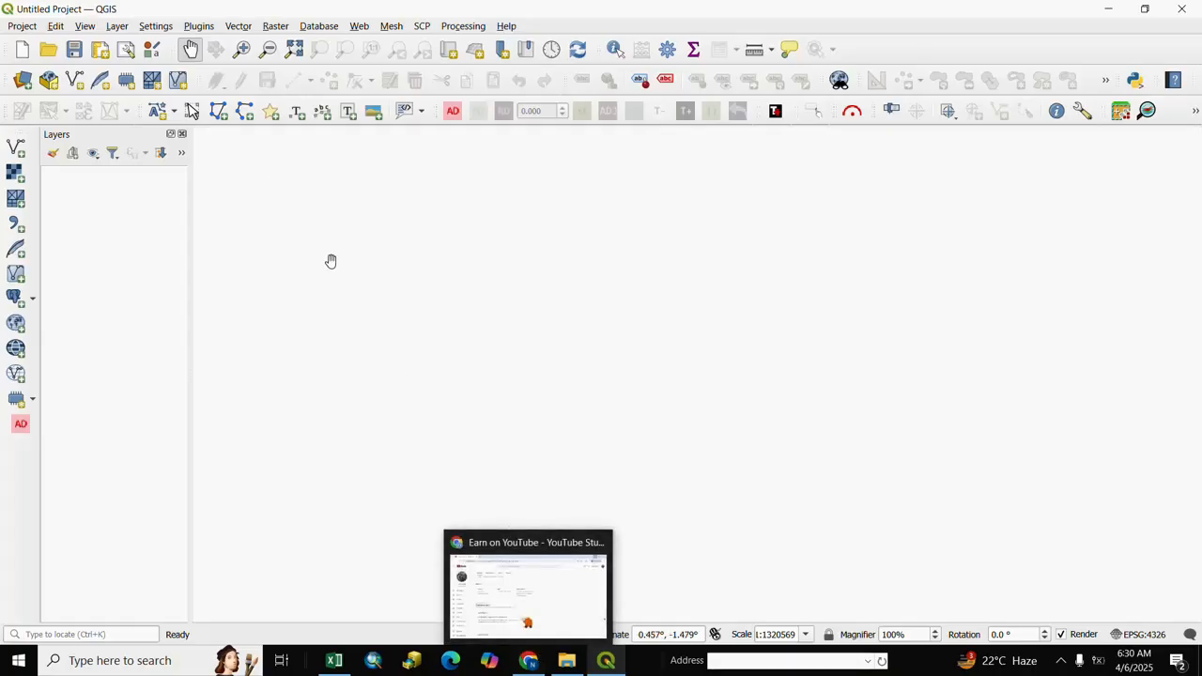
# Create a temporary scratch layer named Landmark with Point geometry
pyautogui.click(117, 27)
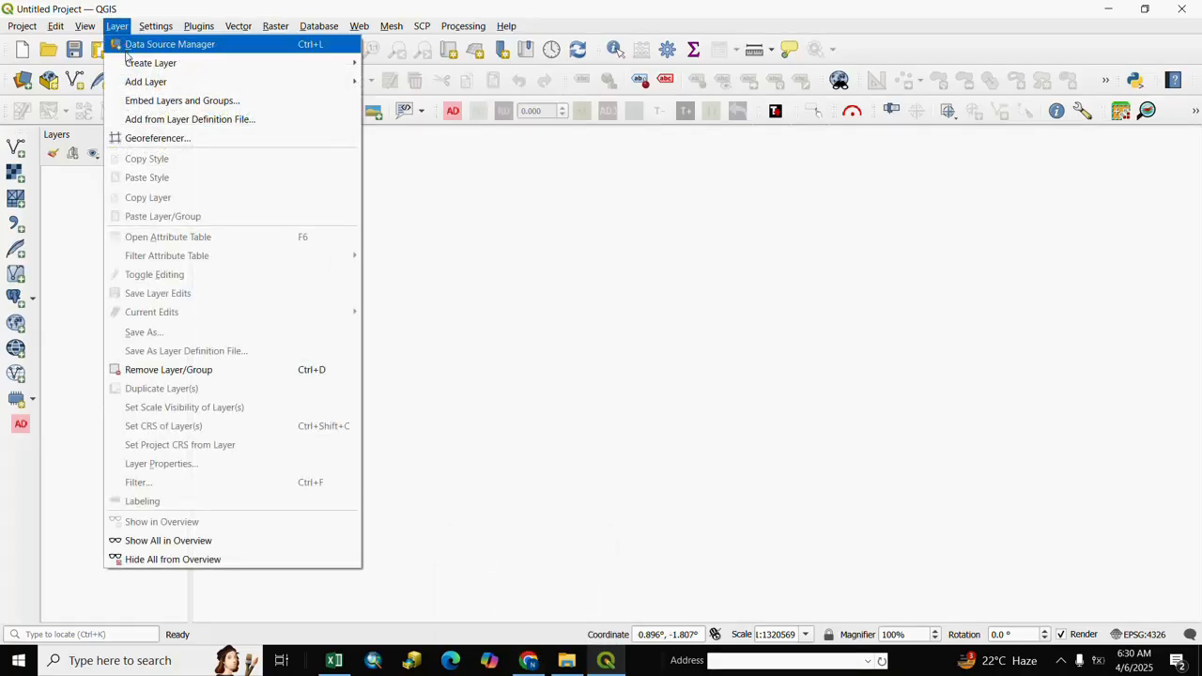
pyautogui.moveTo(155, 65)
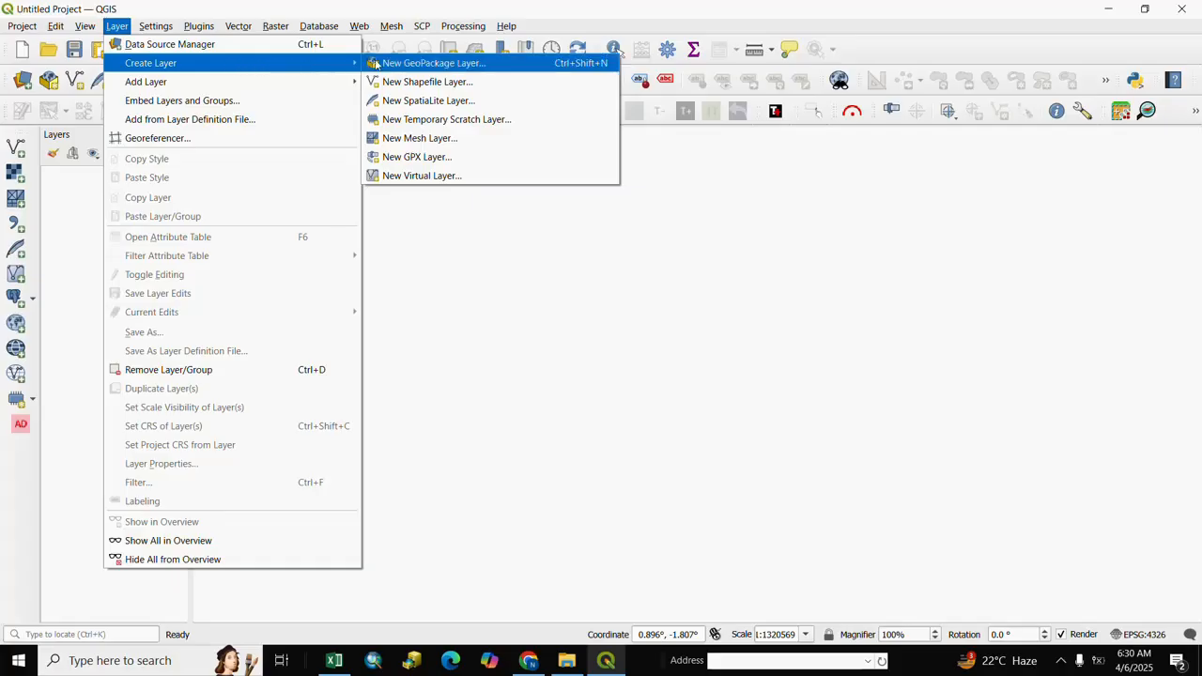
pyautogui.click(448, 126)
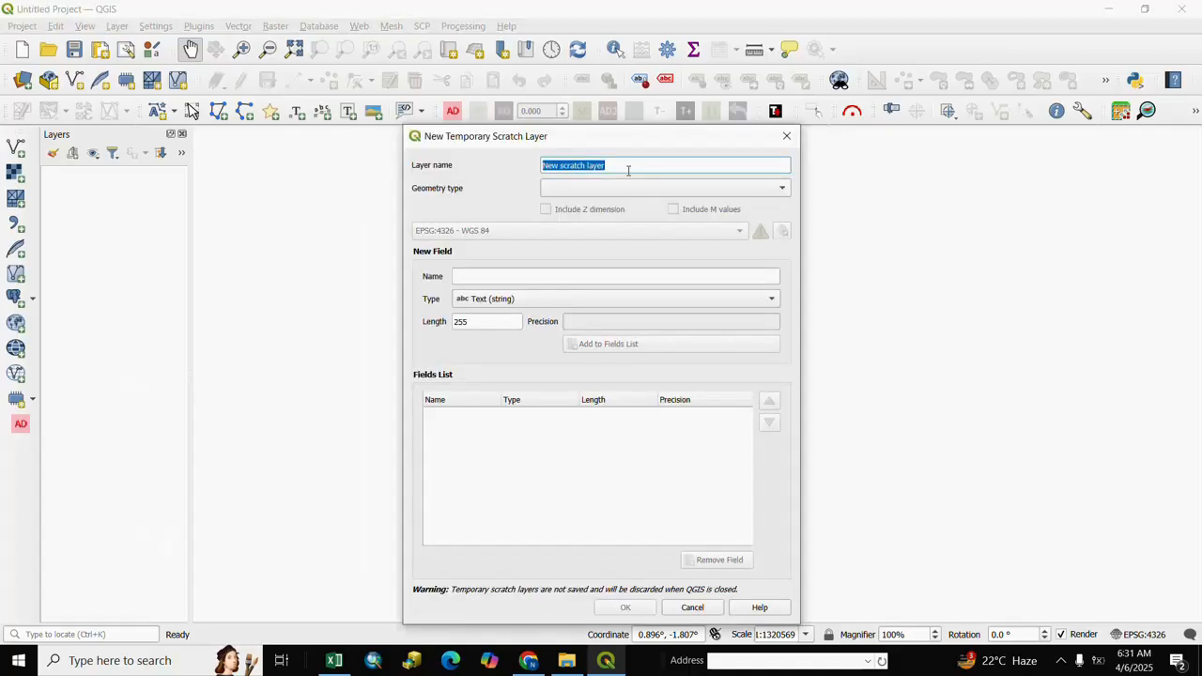
pyautogui.click(628, 168)
pyautogui.moveTo(595, 171); pyautogui.dragTo(537, 165)
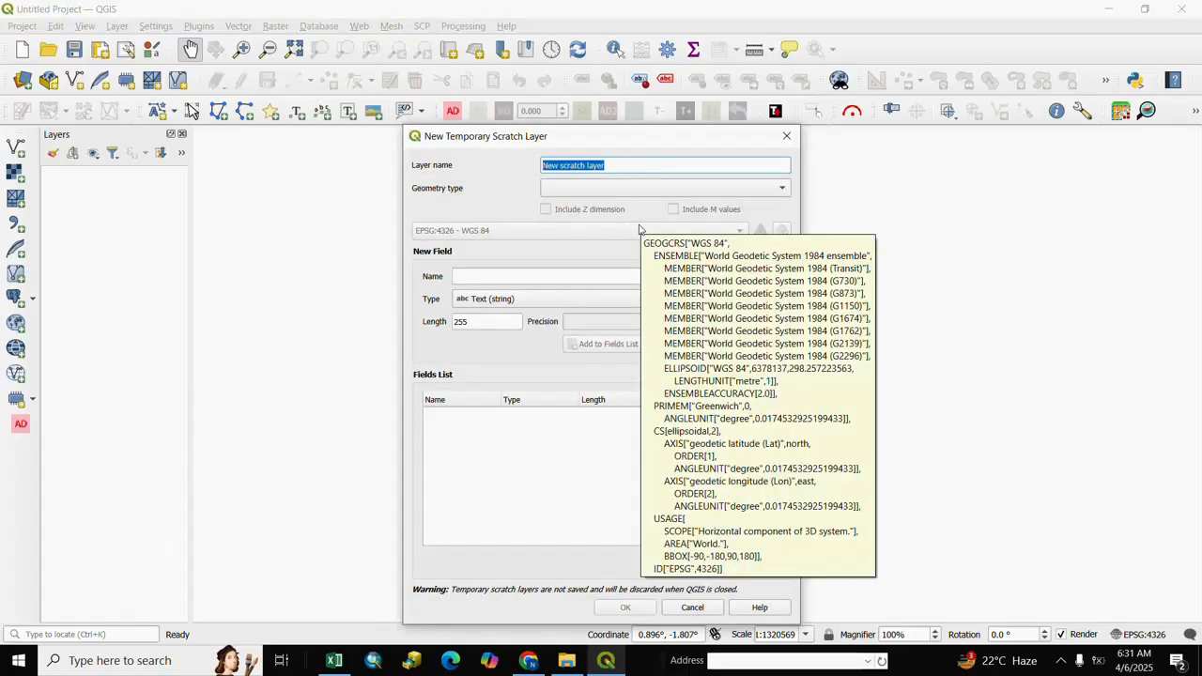
pyautogui.tripleClick(625, 168)
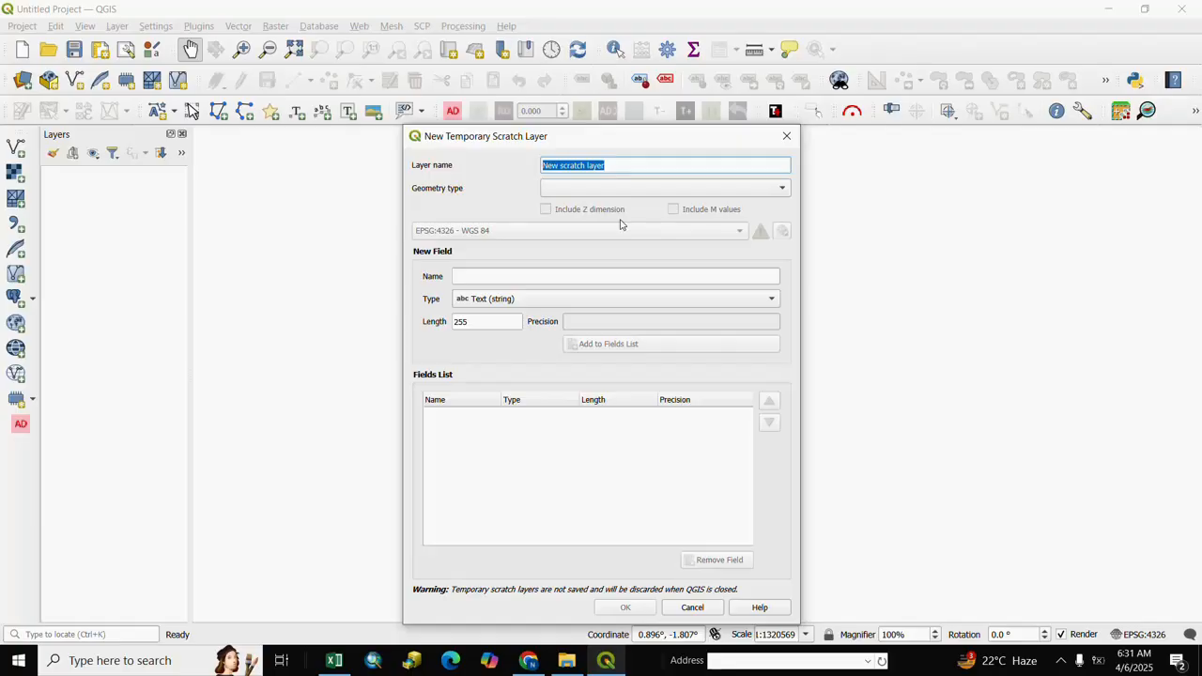
pyautogui.write('Landmark')
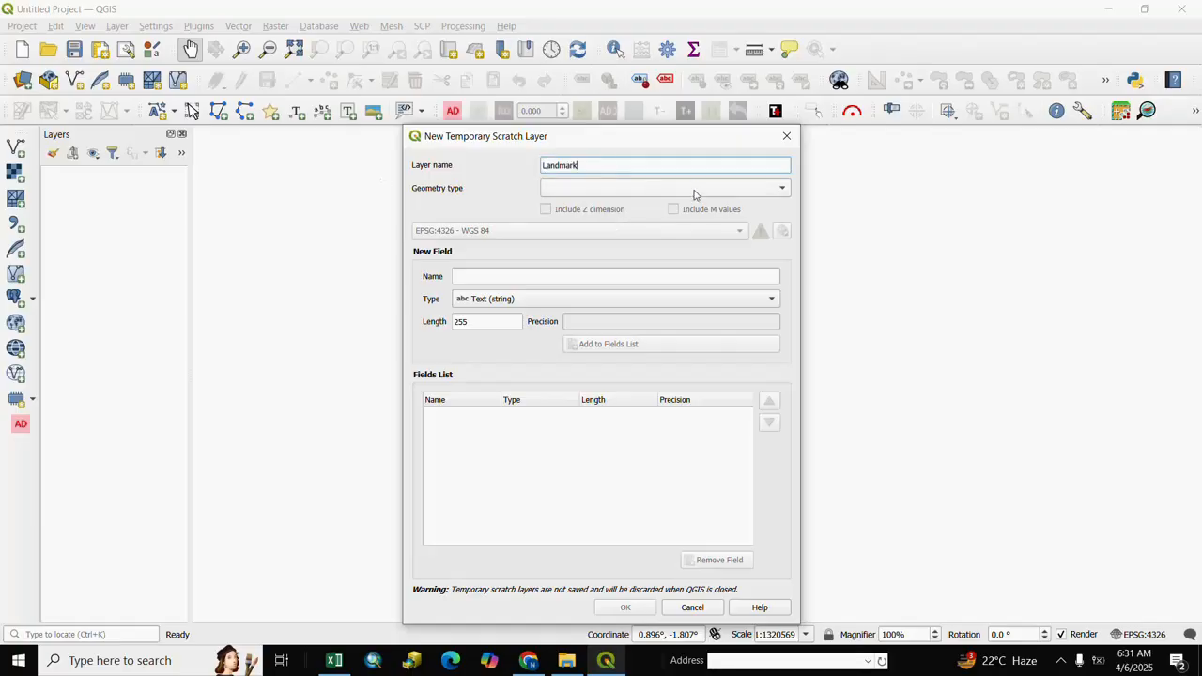
pyautogui.click(782, 192)
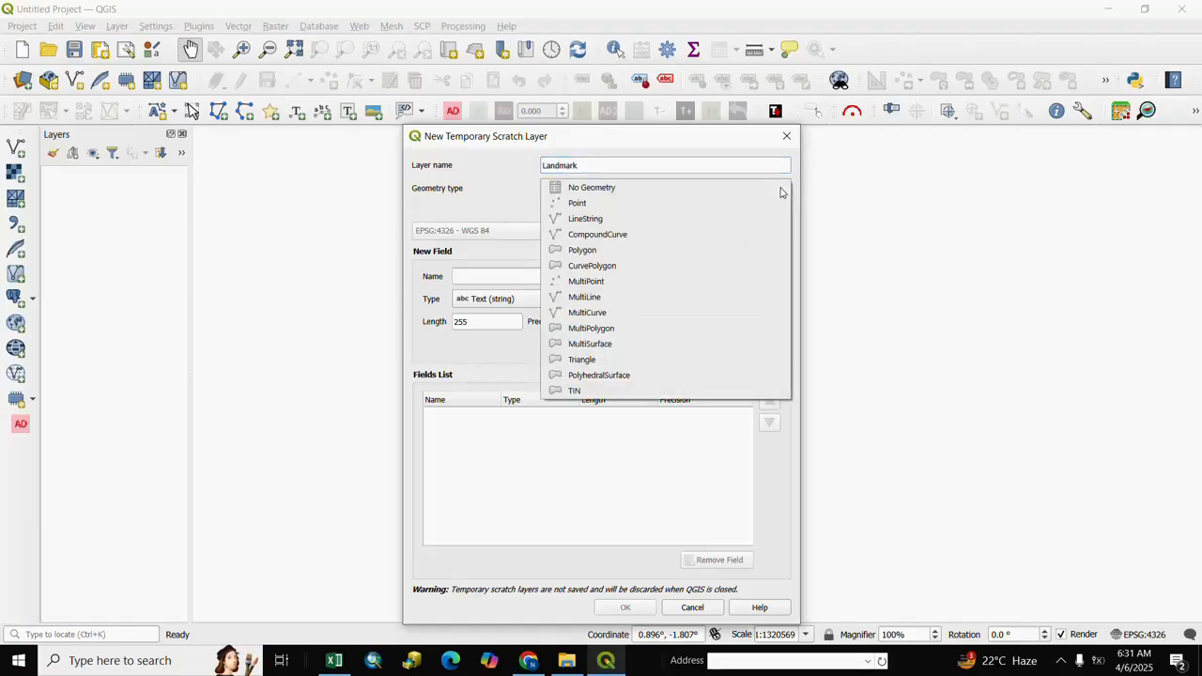
pyautogui.click(579, 205)
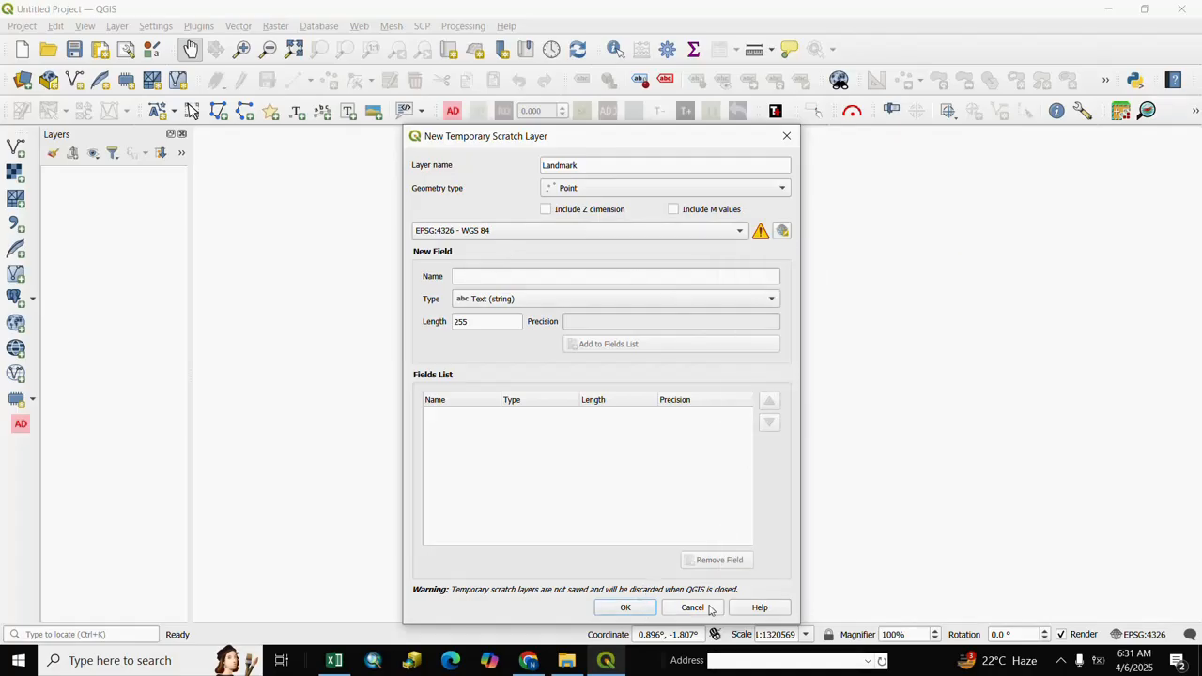
pyautogui.click(650, 611)
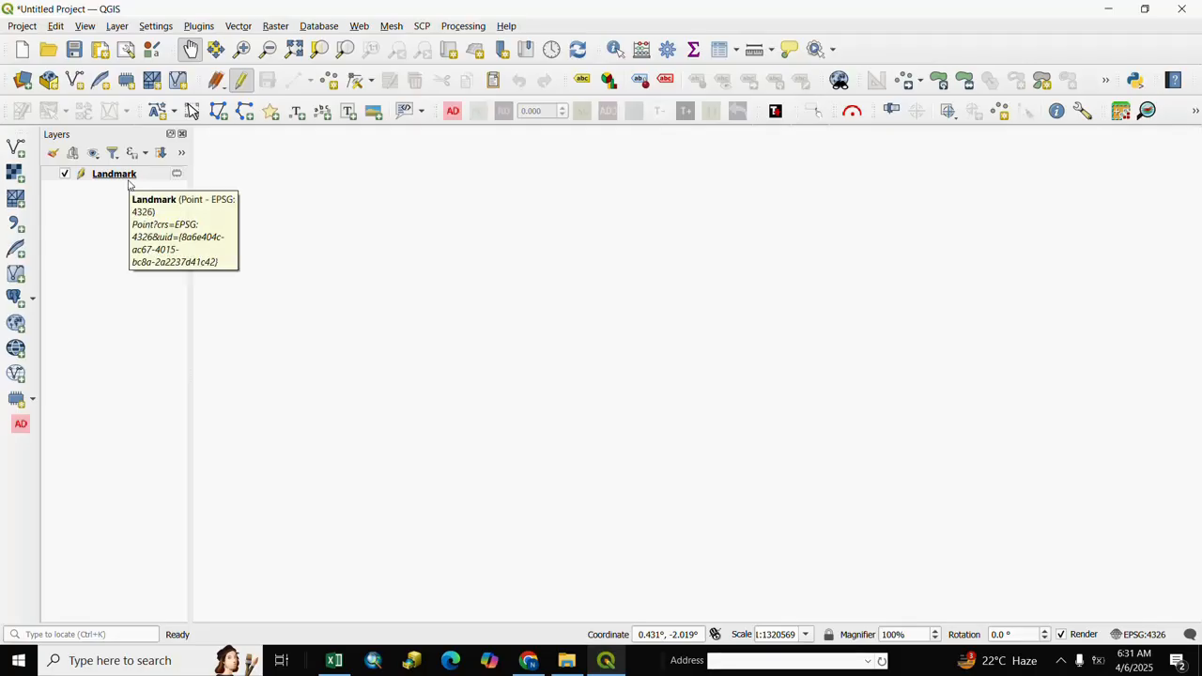
# Create a temporary scratch layer named Centerline with LineString geometry and select it
pyautogui.click(117, 25)
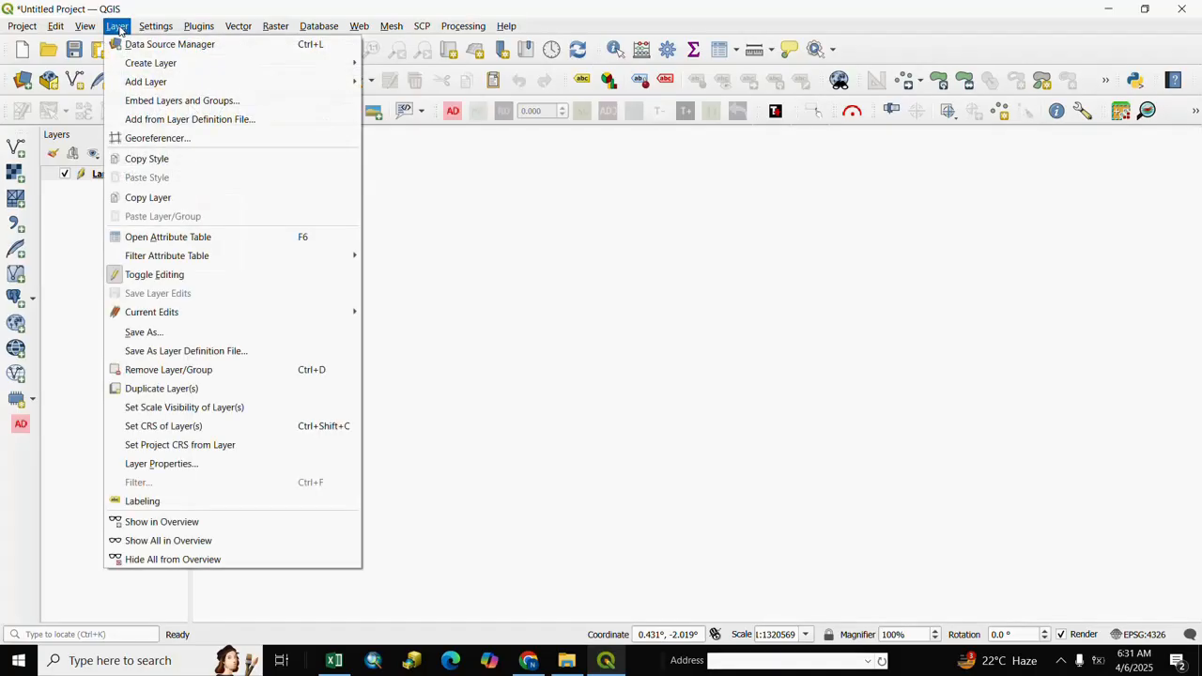
pyautogui.moveTo(134, 67)
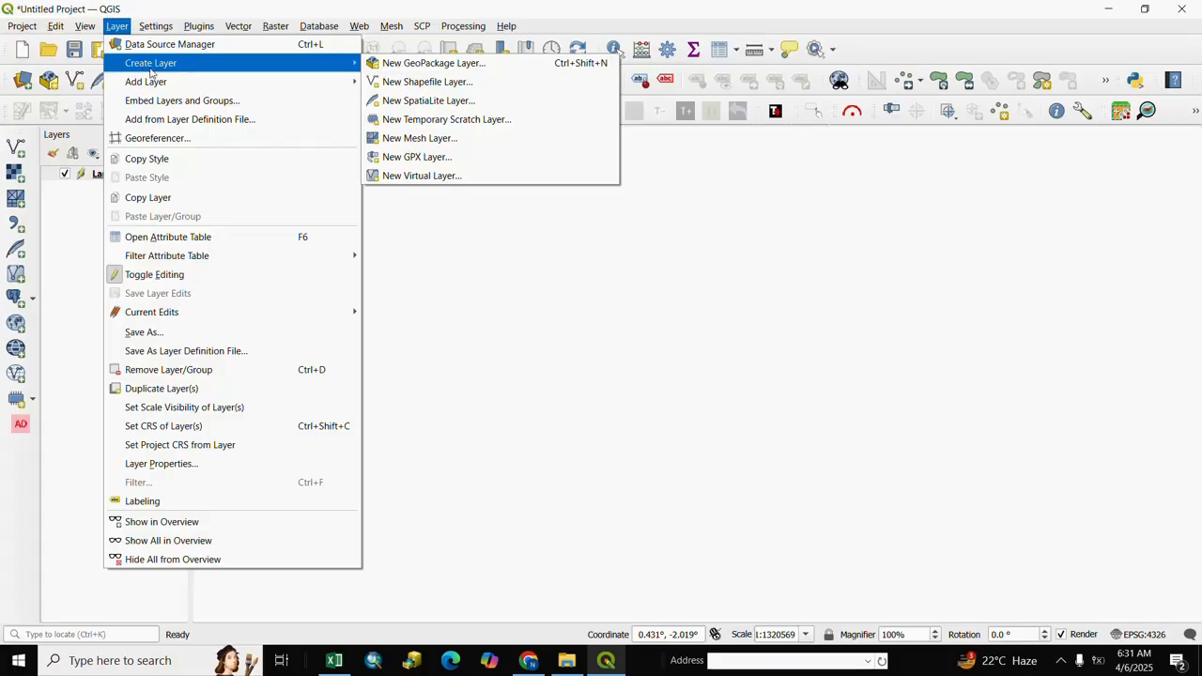
pyautogui.click(434, 125)
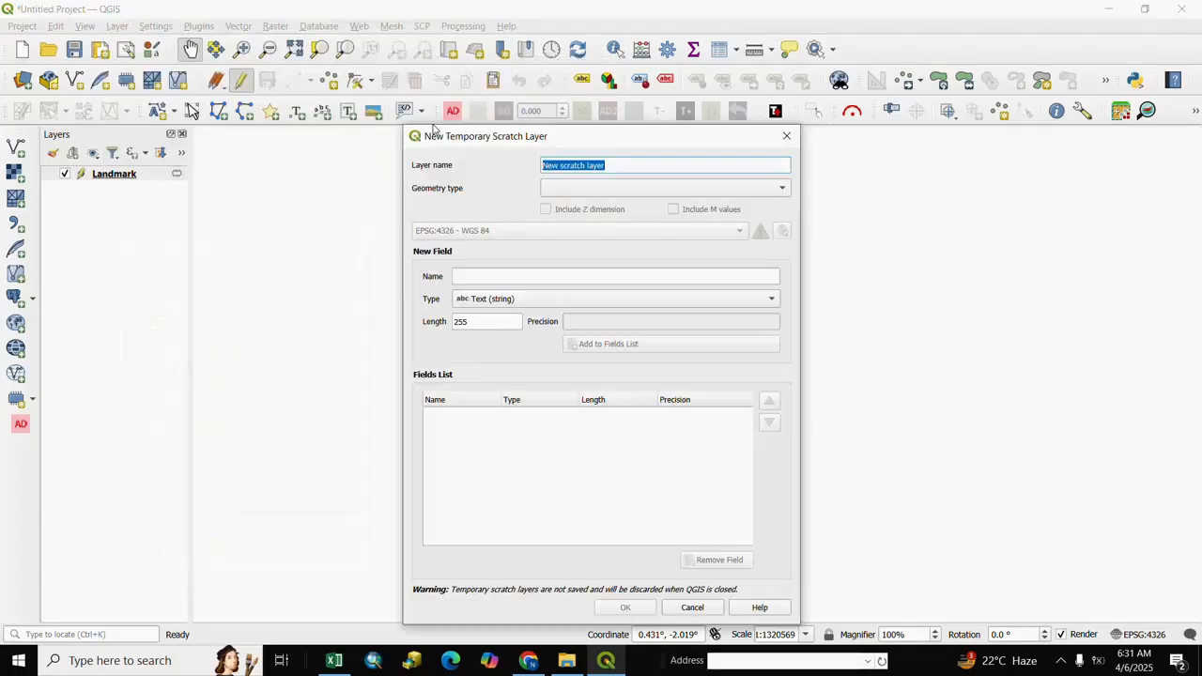
pyautogui.moveTo(629, 169); pyautogui.dragTo(531, 165)
pyautogui.write('Centerline')
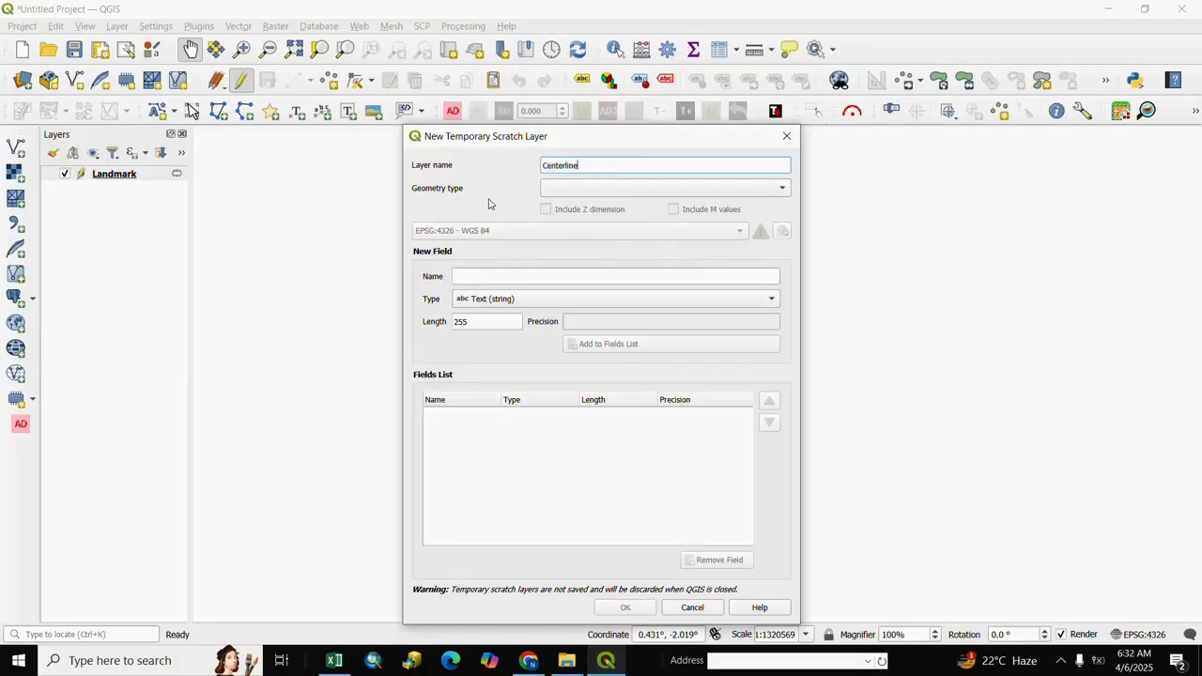
pyautogui.click(769, 190)
pyautogui.click(582, 222)
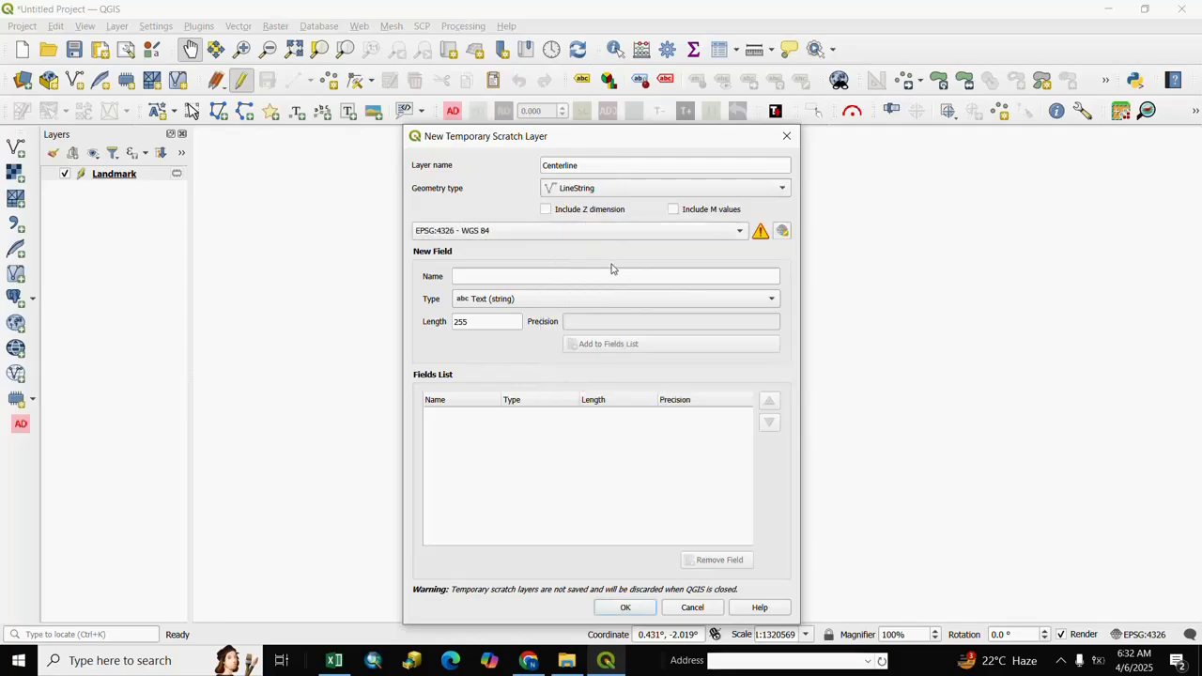
pyautogui.click(622, 608)
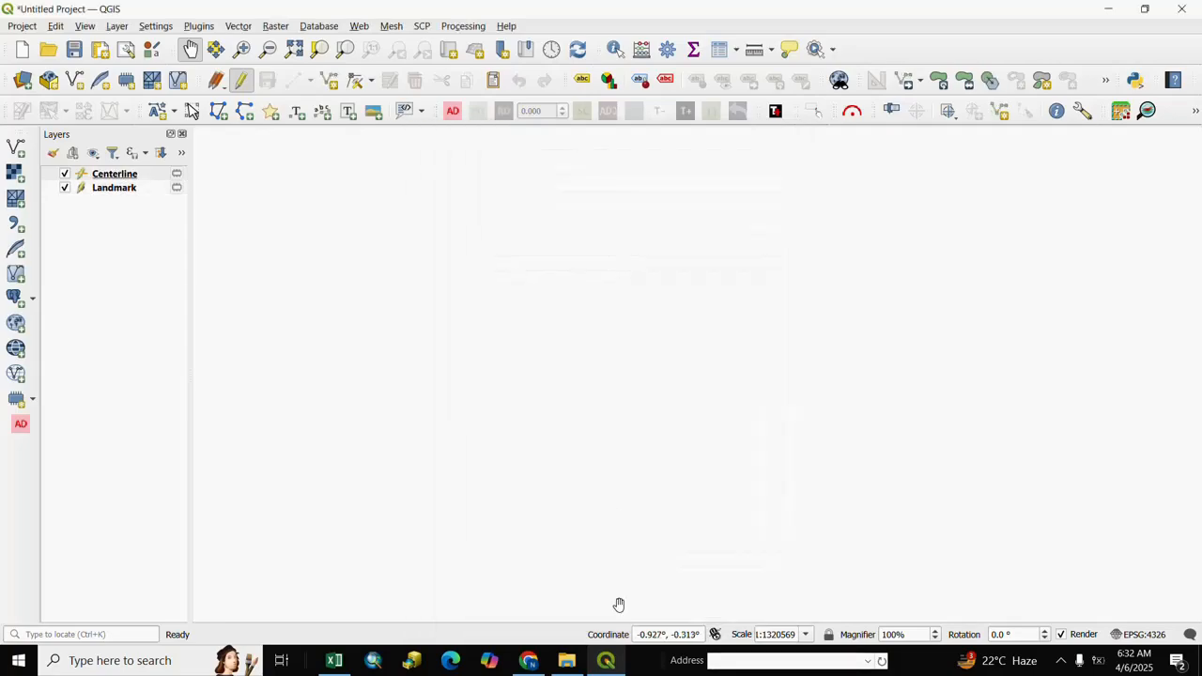
pyautogui.click(111, 179)
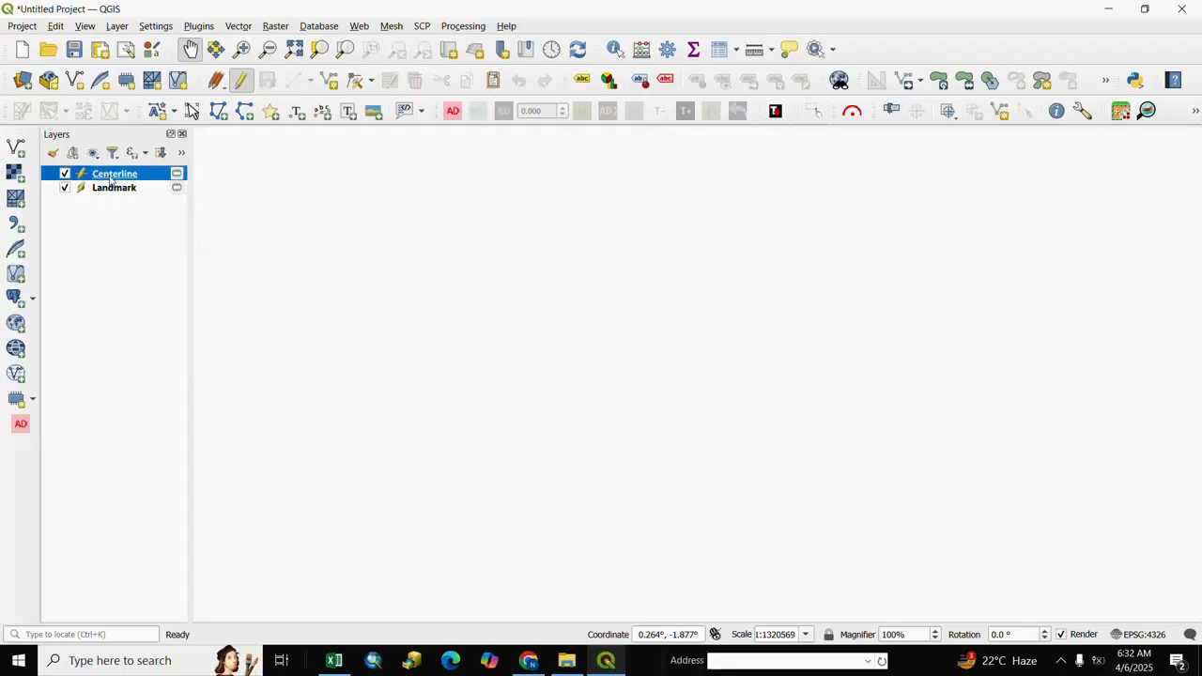
# Create a temporary scratch layer named Building with Polygon geometry alongside the Landmark and Centerline layers
pyautogui.click(117, 26)
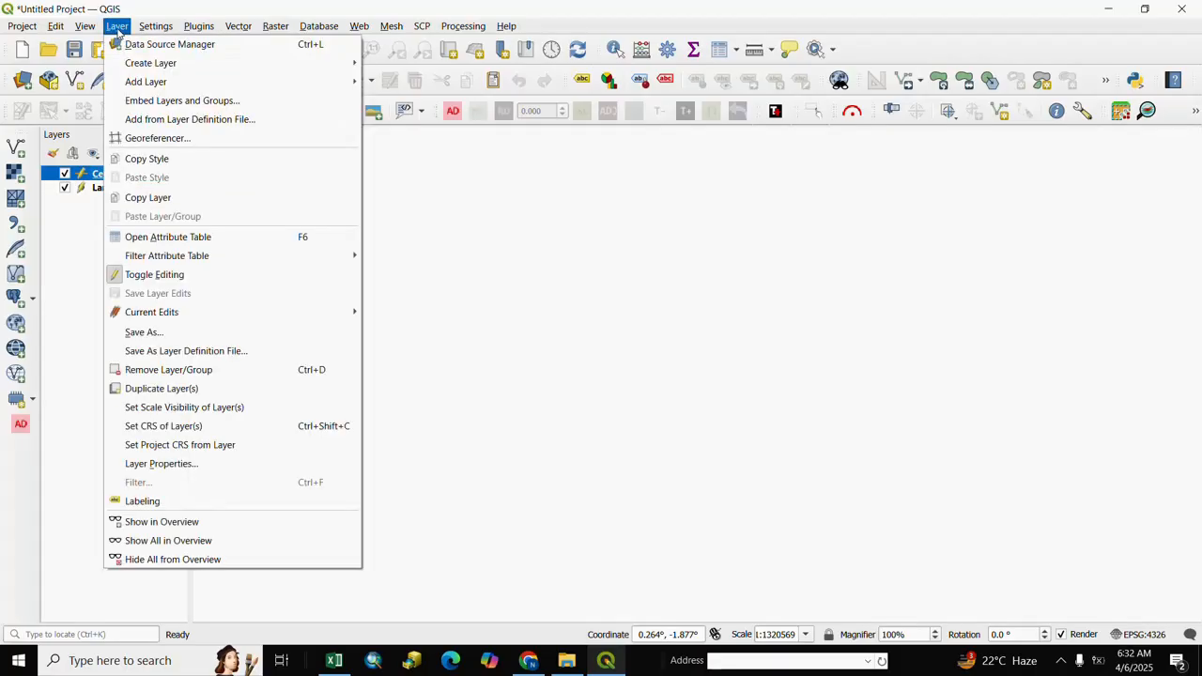
pyautogui.moveTo(150, 63)
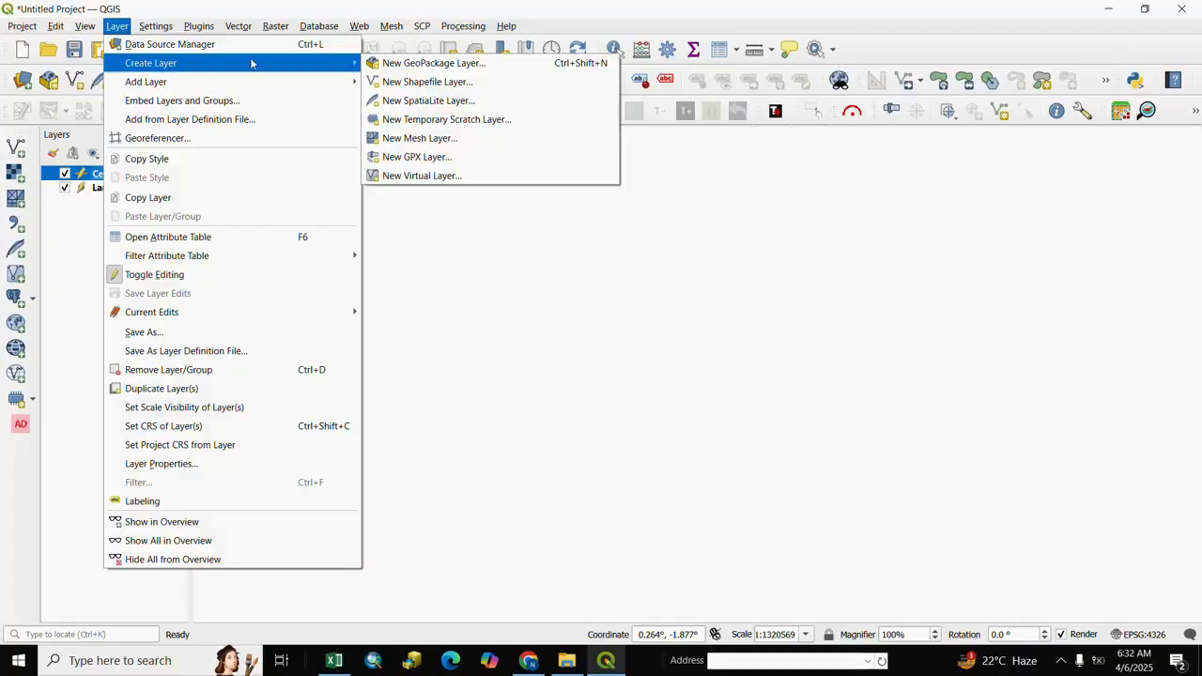
pyautogui.click(419, 119)
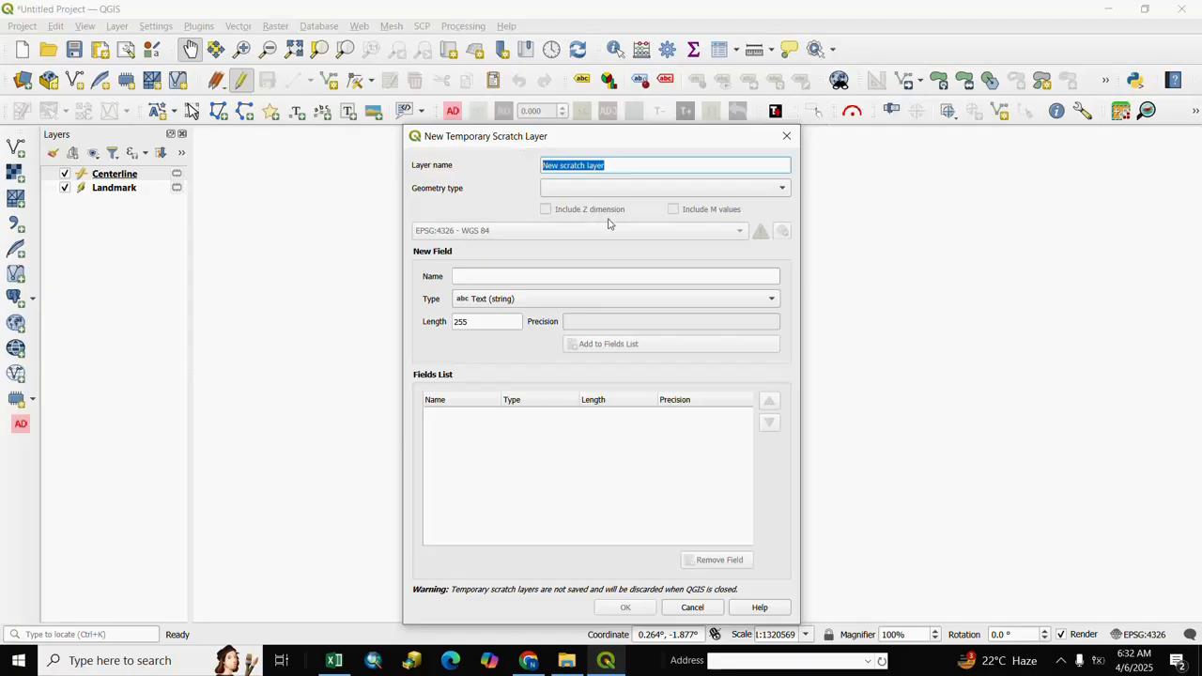
pyautogui.write('Building')
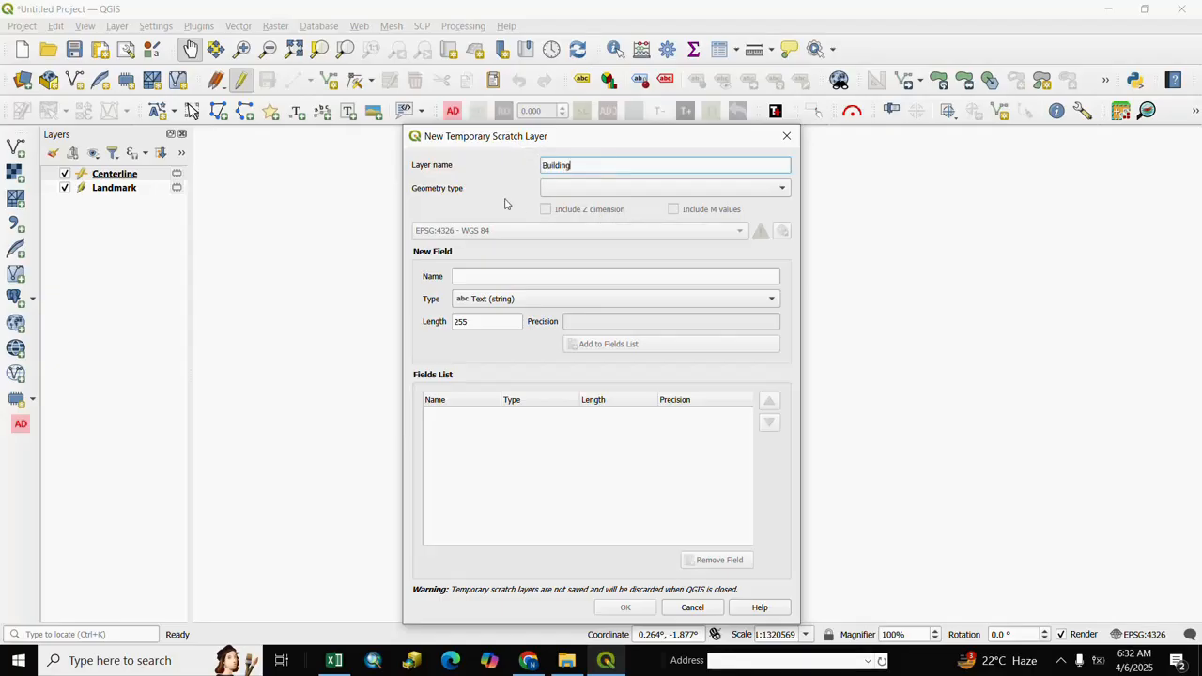
pyautogui.click(576, 192)
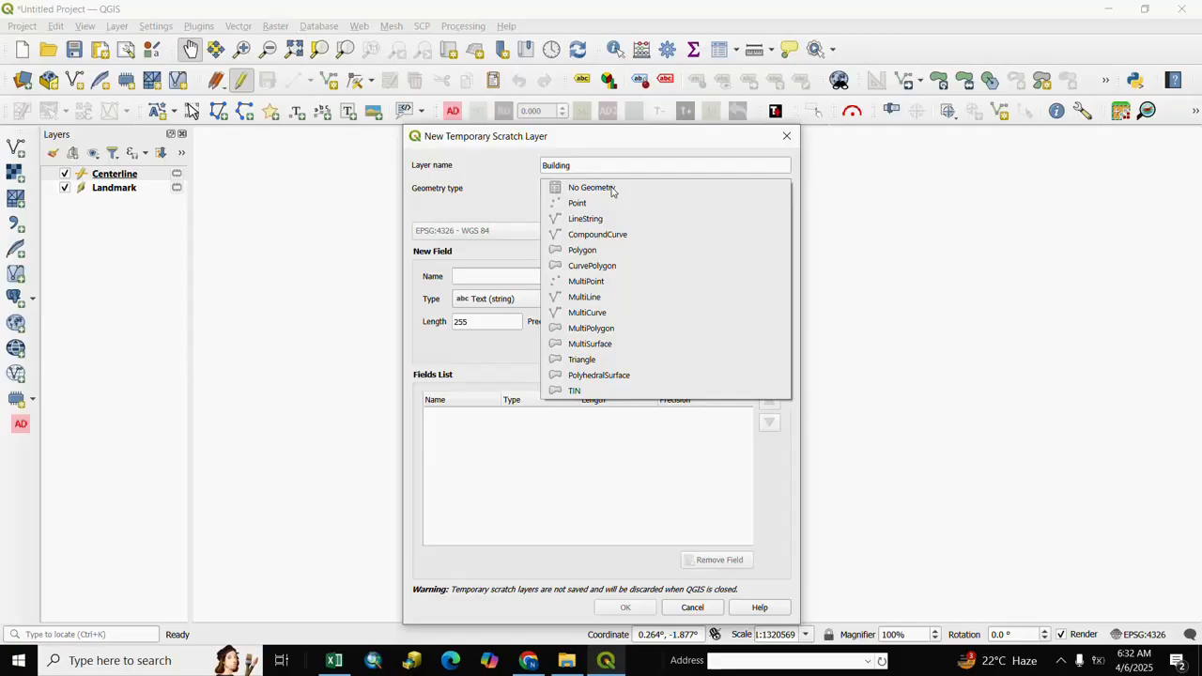
pyautogui.click(585, 251)
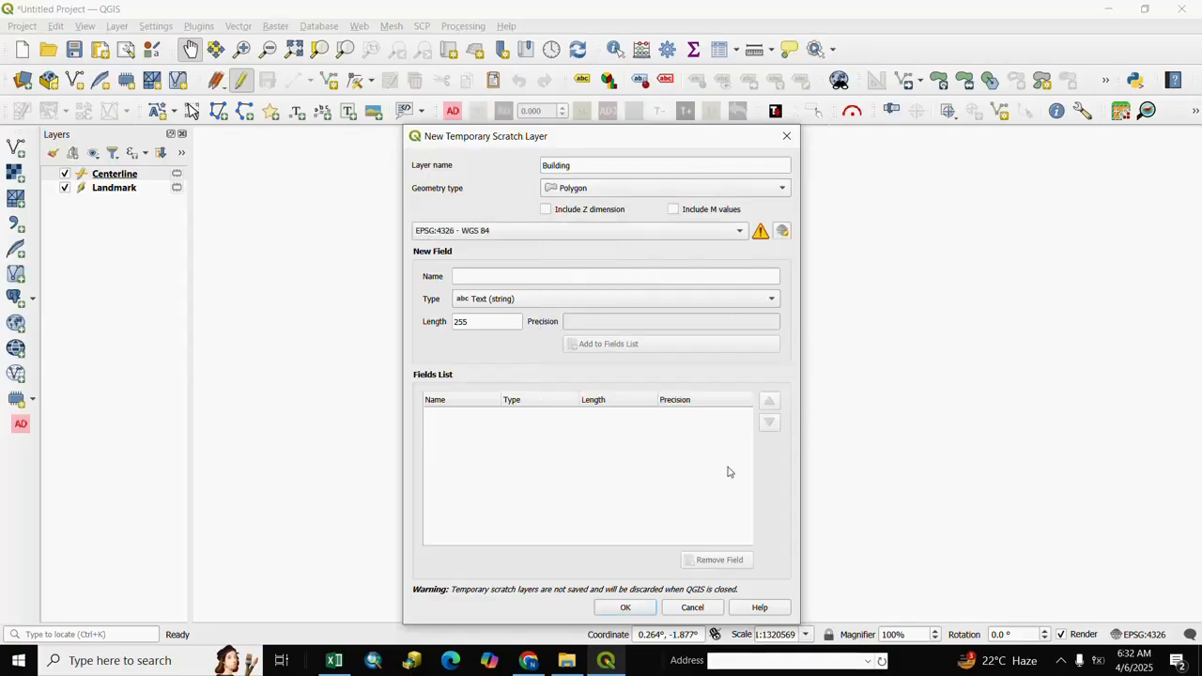
pyautogui.click(626, 607)
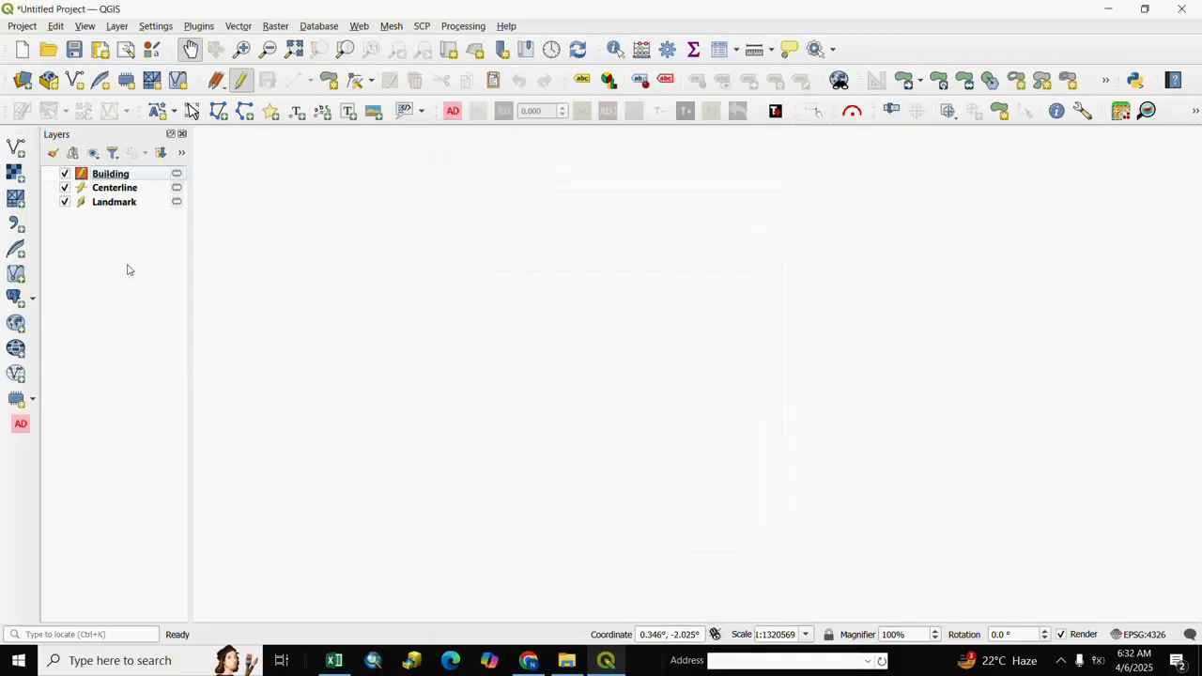
# Add eight point features to the Landmark layer, seven scattered in a rough ring and one near its centre
pyautogui.click(116, 204)
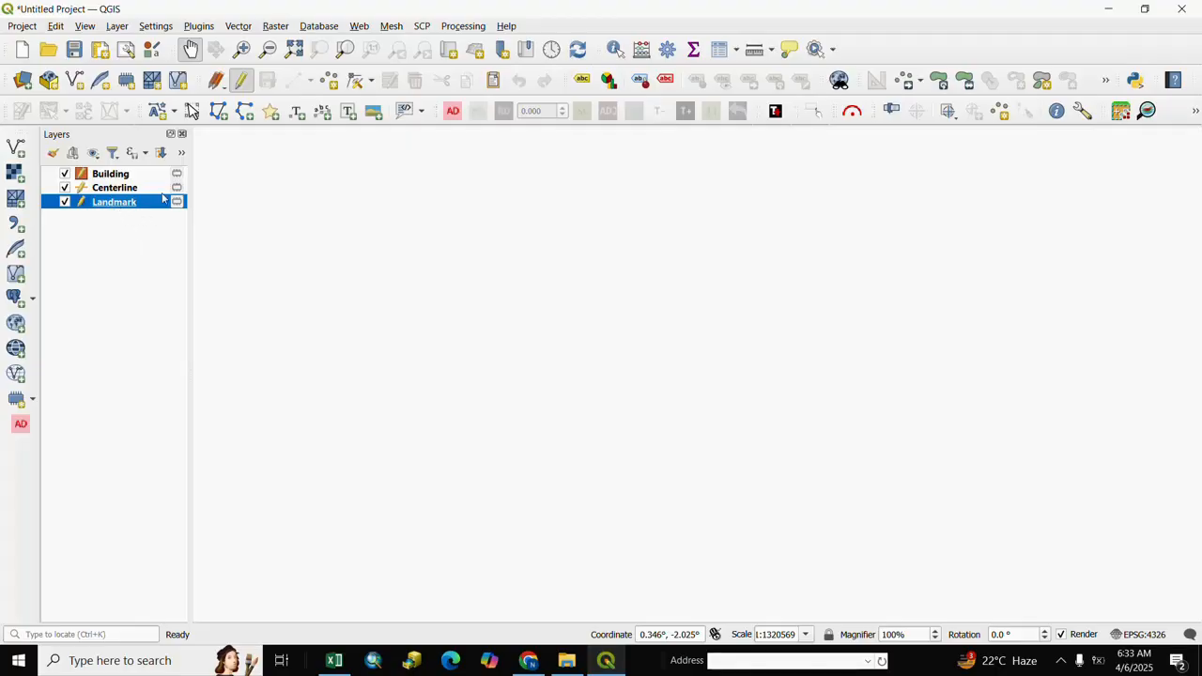
pyautogui.click(241, 83)
pyautogui.click(241, 82)
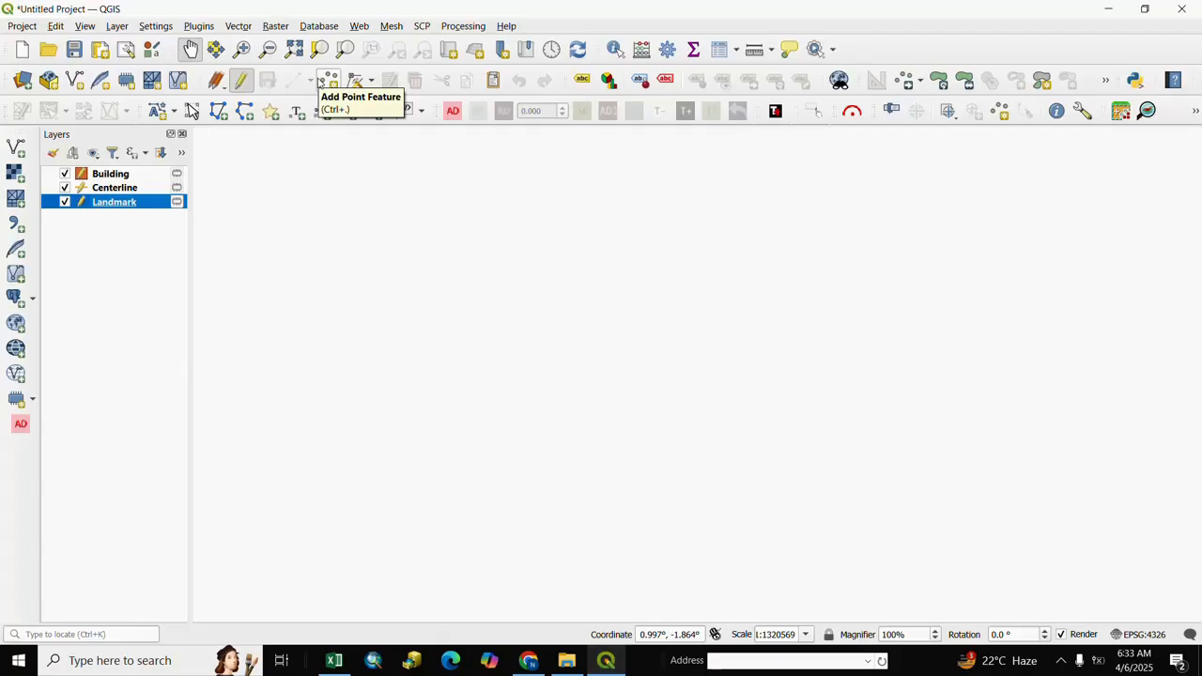
pyautogui.click(324, 81)
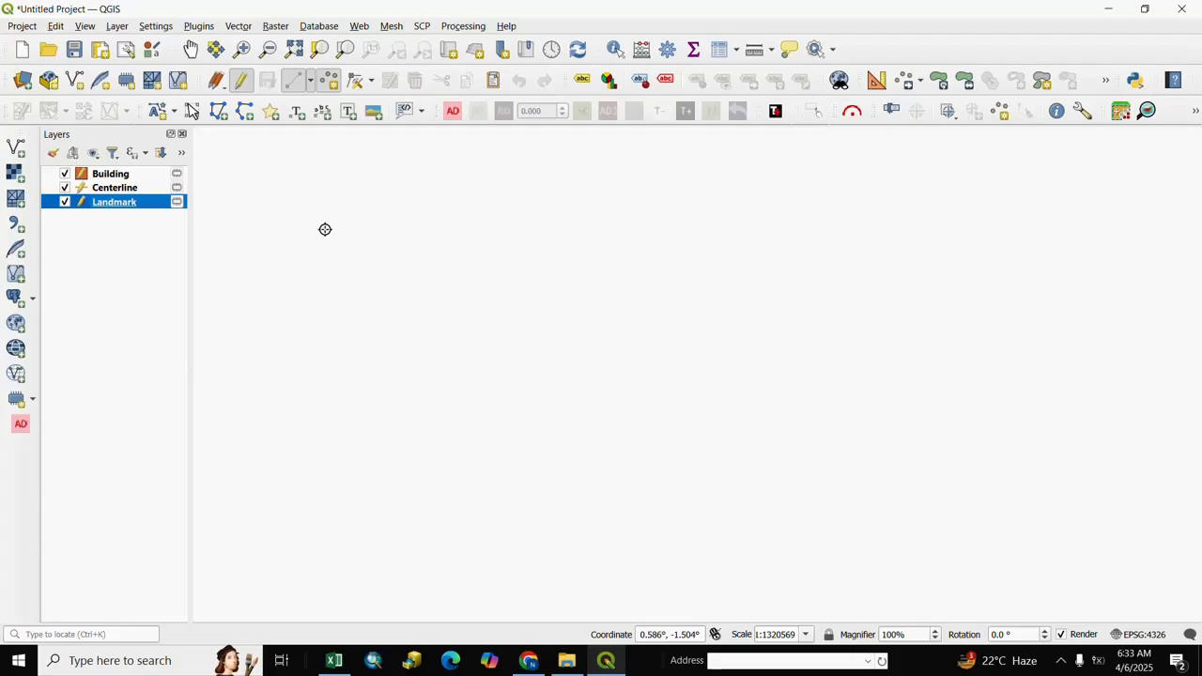
pyautogui.click(325, 229)
pyautogui.click(494, 217)
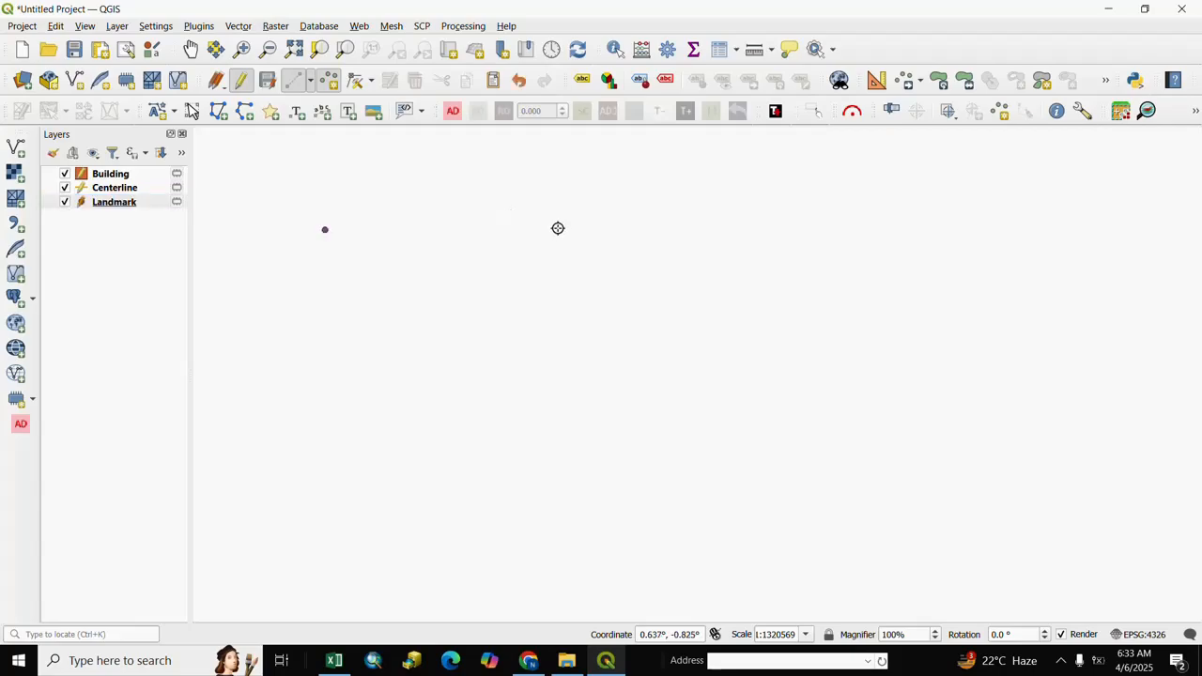
pyautogui.click(645, 228)
pyautogui.click(732, 299)
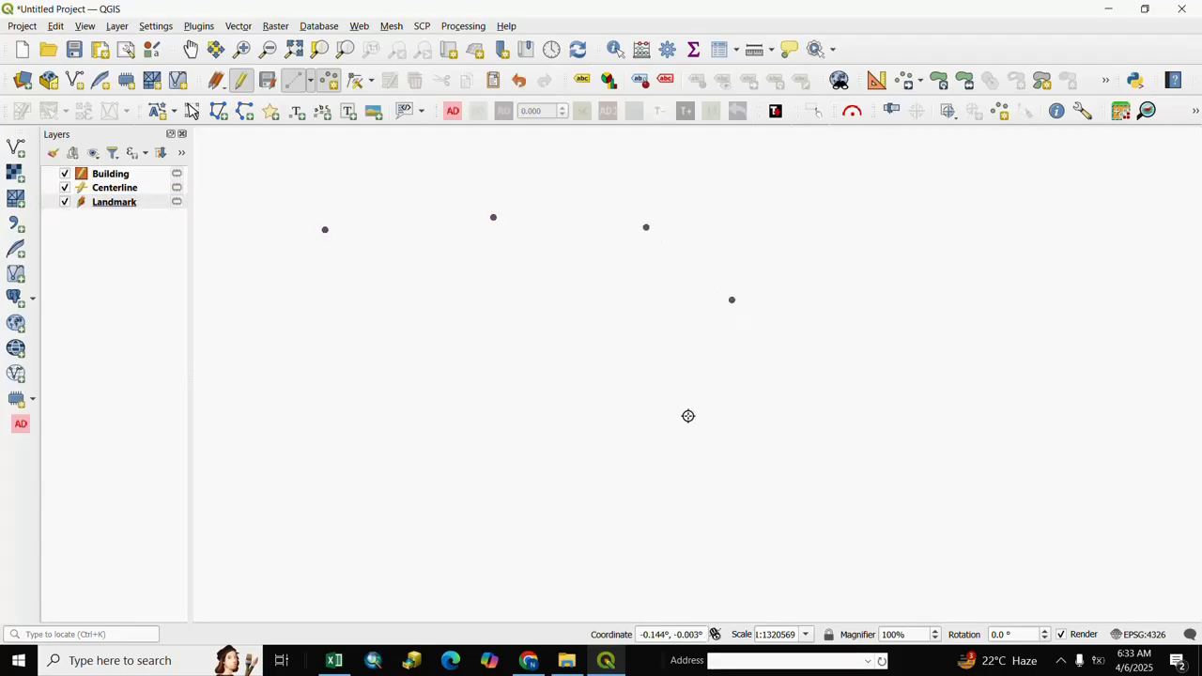
pyautogui.click(661, 424)
pyautogui.click(430, 442)
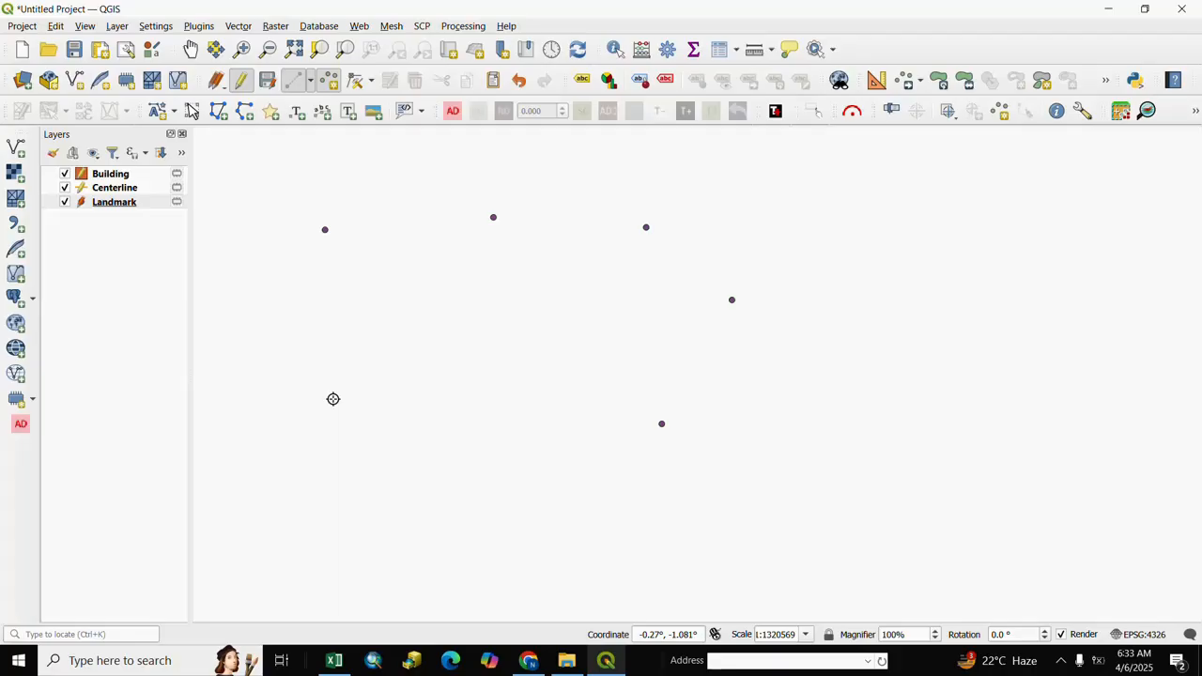
pyautogui.click(310, 345)
pyautogui.click(508, 317)
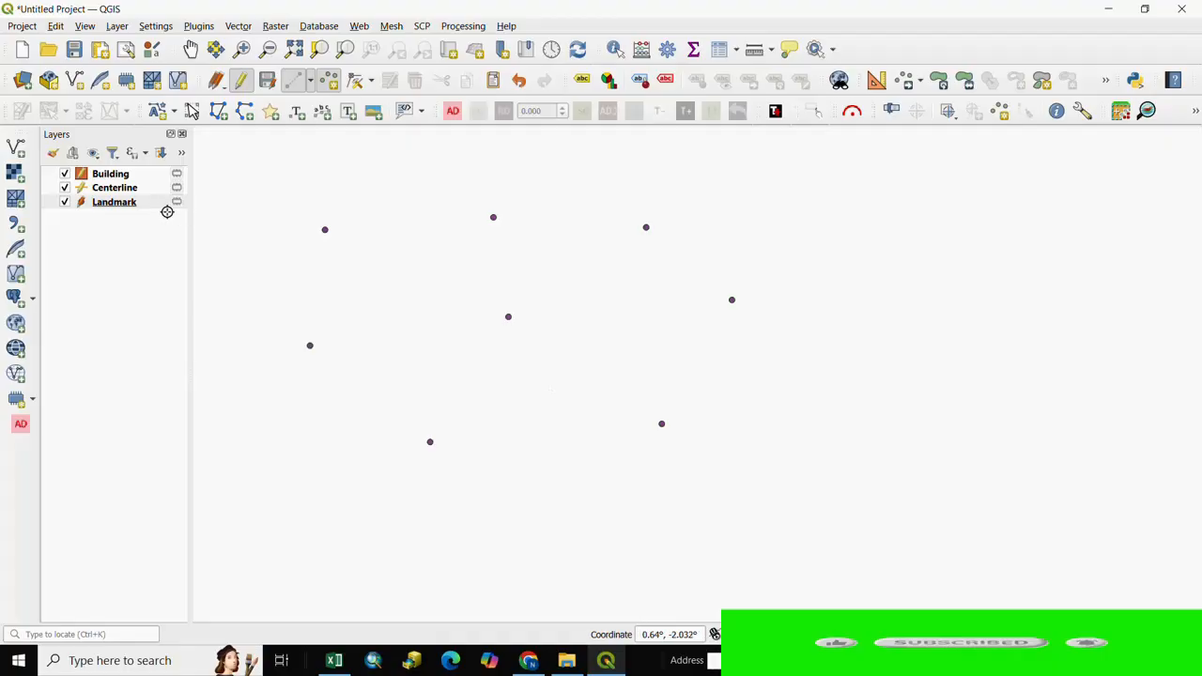
# Draw two roughly parallel horizontal lines on the Centerline layer, one above the other, below the landmark points
pyautogui.click(106, 192)
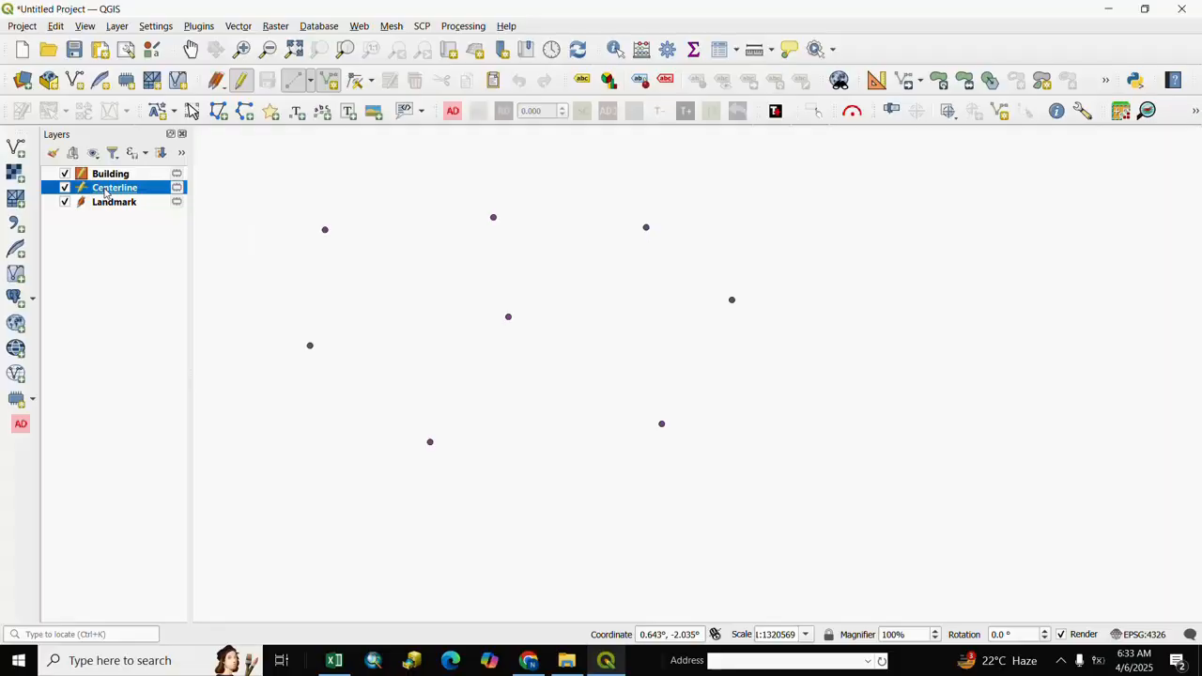
pyautogui.click(241, 83)
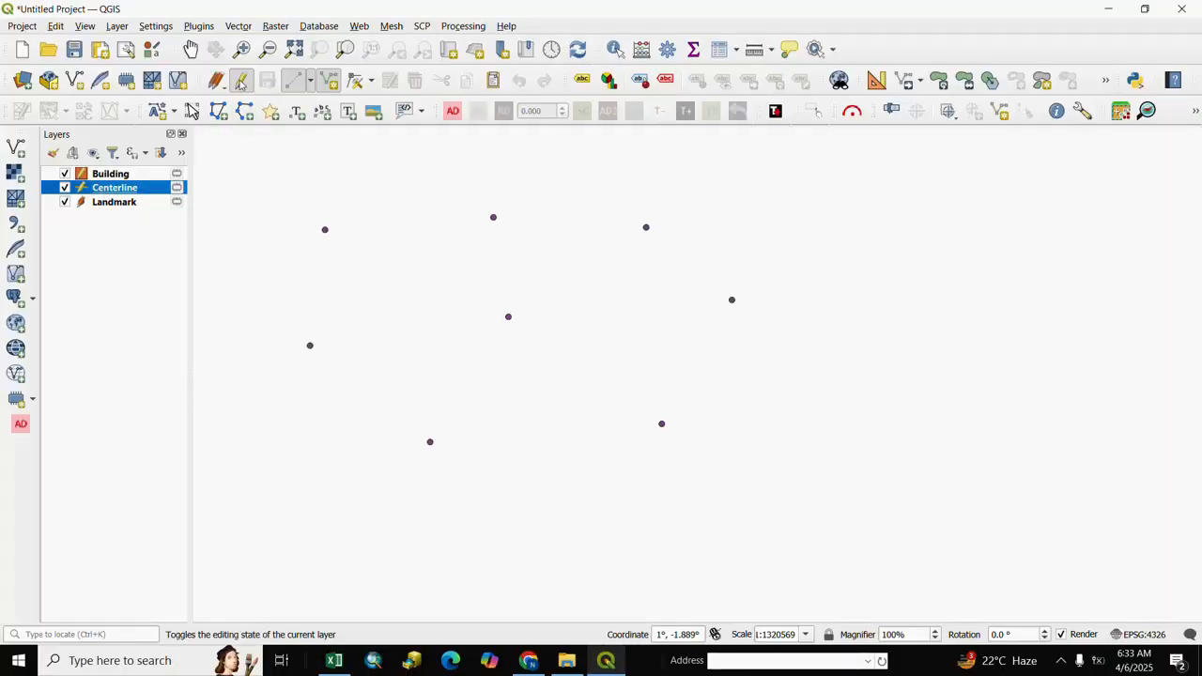
pyautogui.click(240, 82)
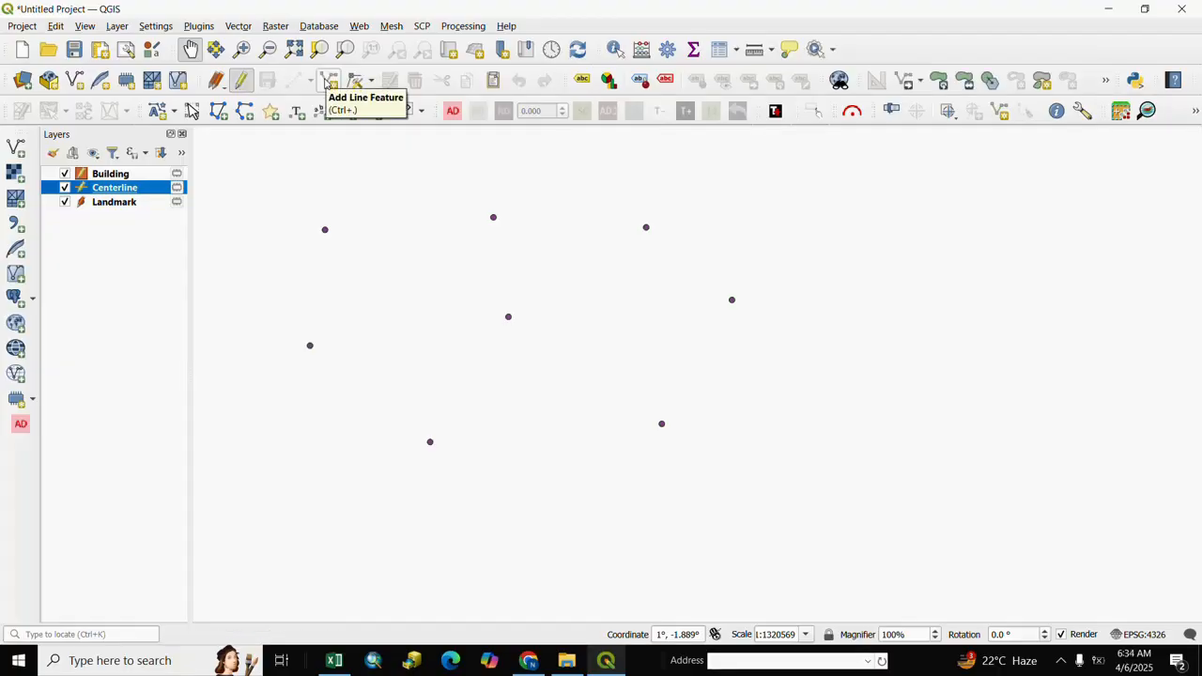
pyautogui.click(327, 81)
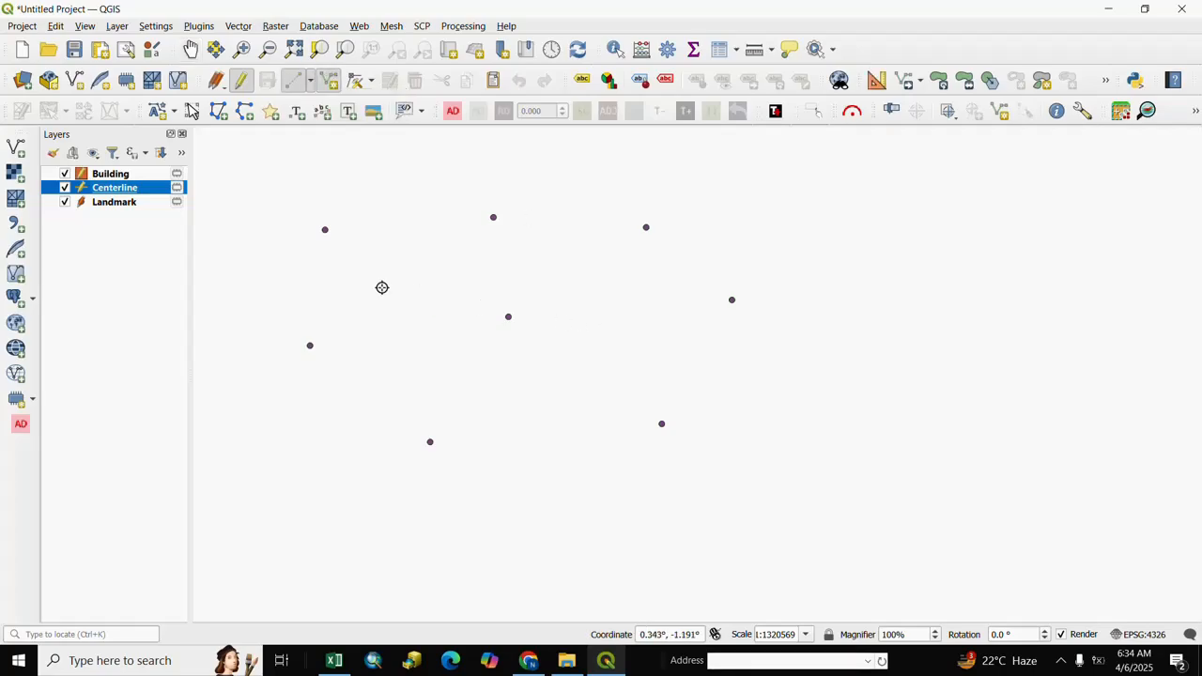
pyautogui.click(304, 502)
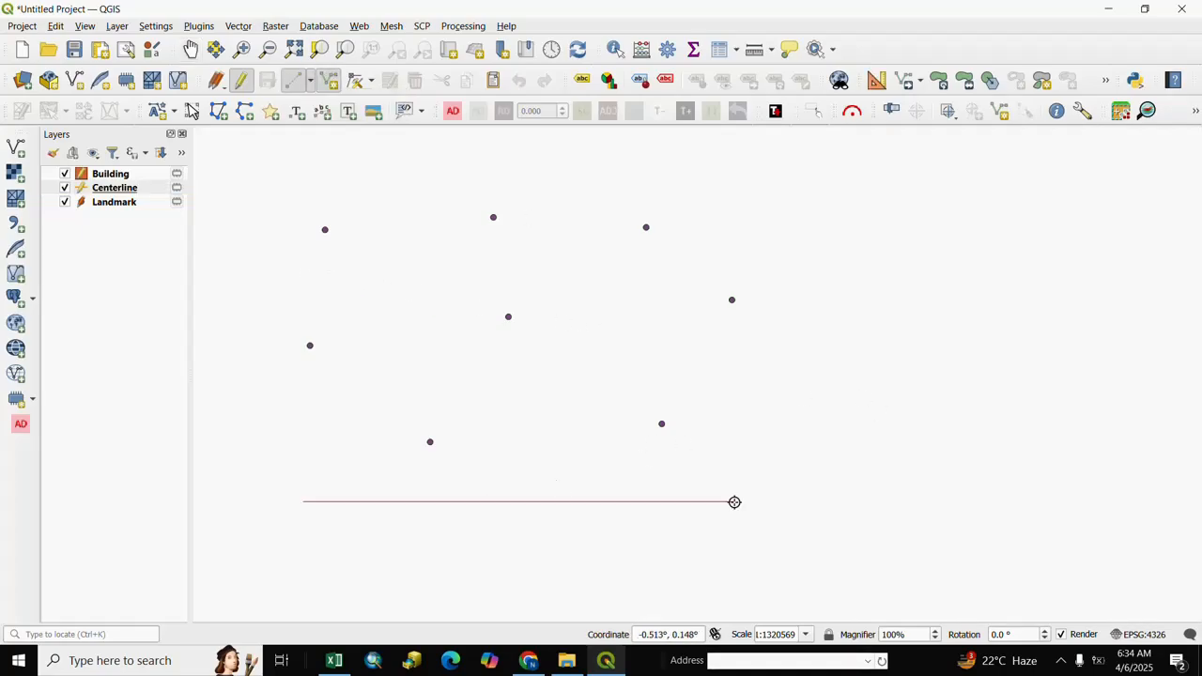
pyautogui.click(735, 501)
pyautogui.rightClick(735, 501)
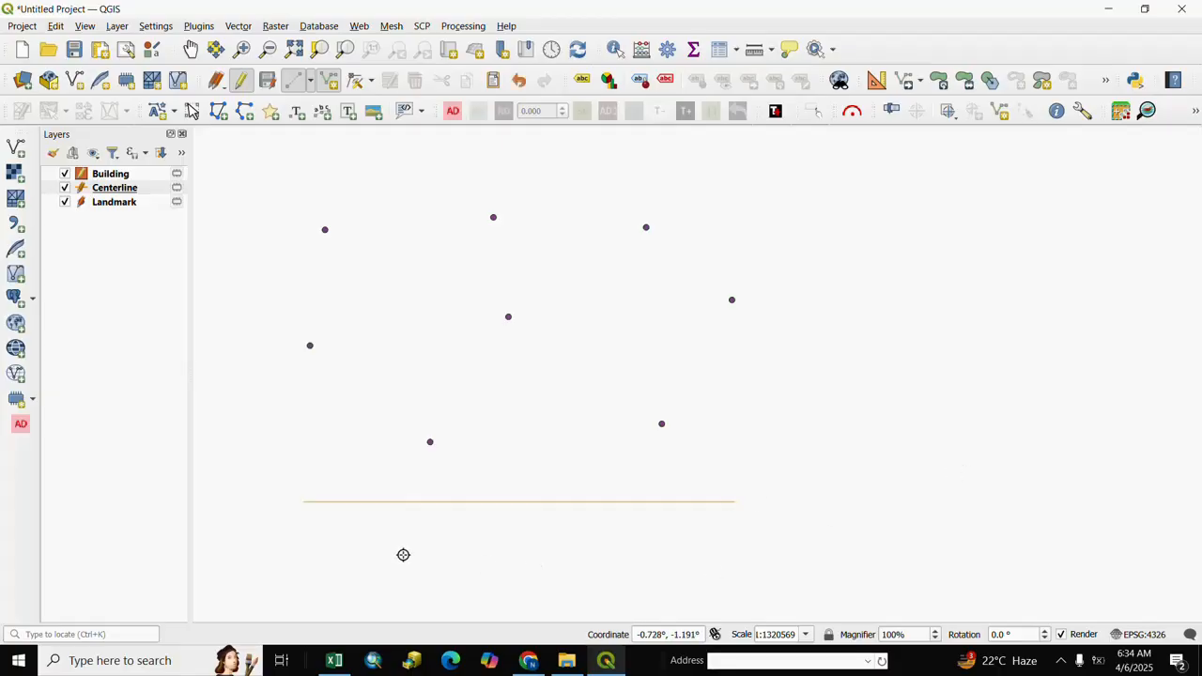
pyautogui.click(299, 540)
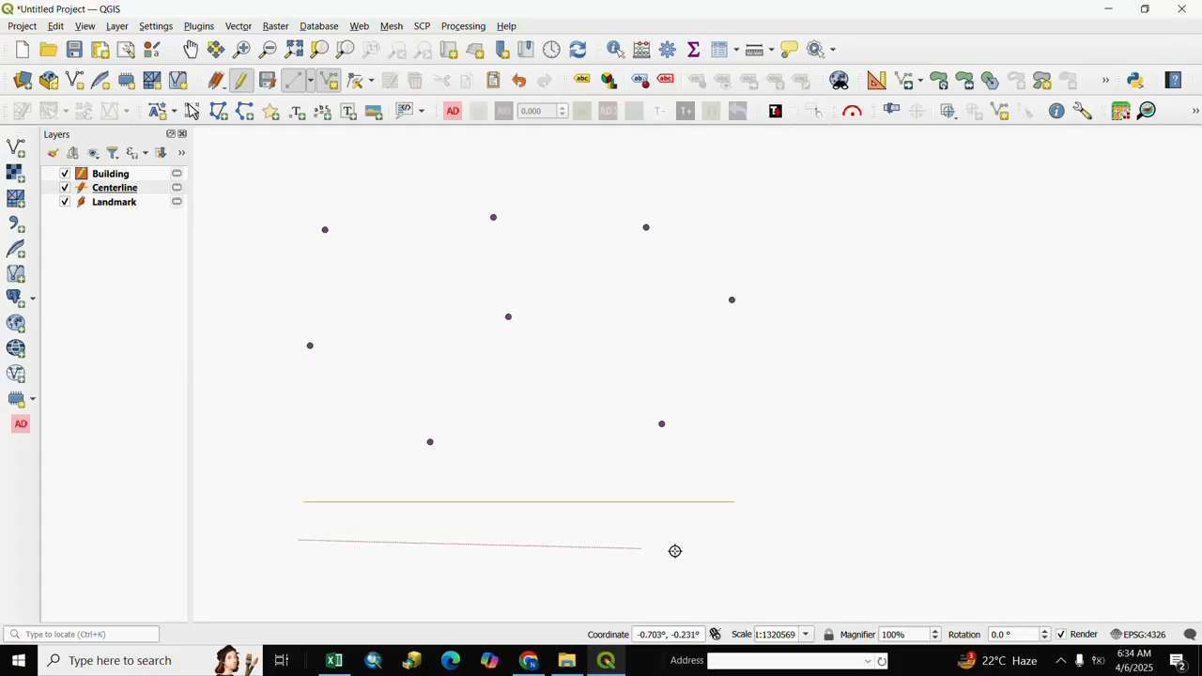
pyautogui.click(734, 534)
pyautogui.rightClick(735, 534)
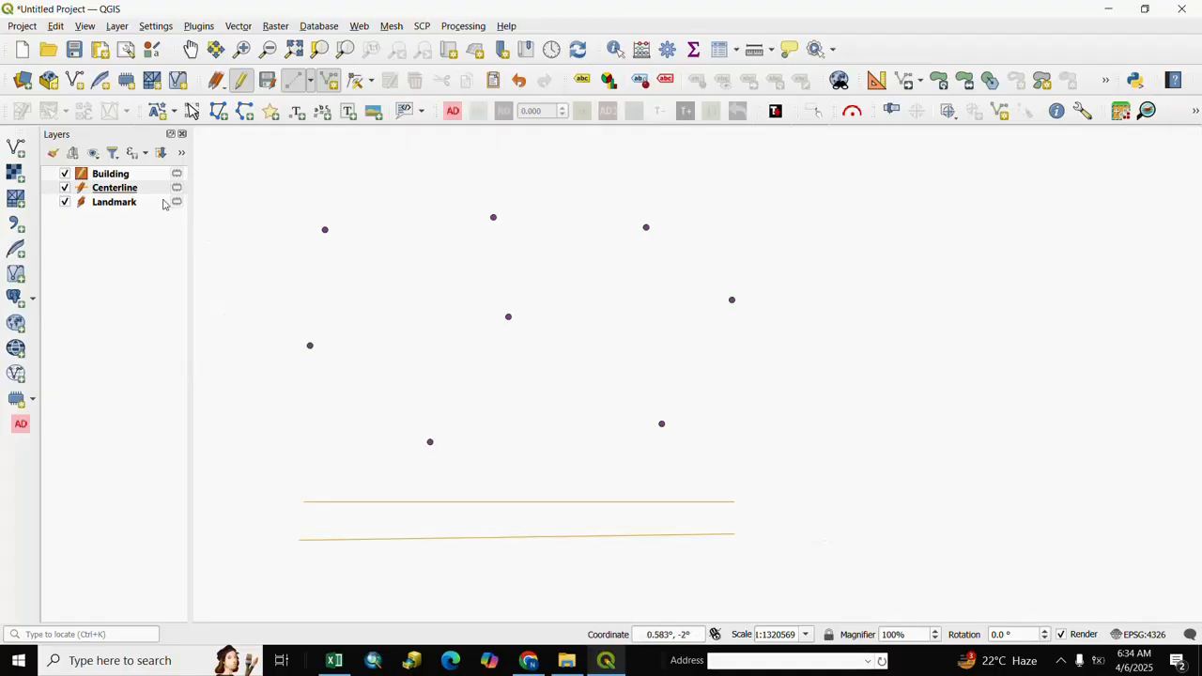
# Draw a triangular polygon on the Building layer, to the right of the landmark points
pyautogui.click(114, 179)
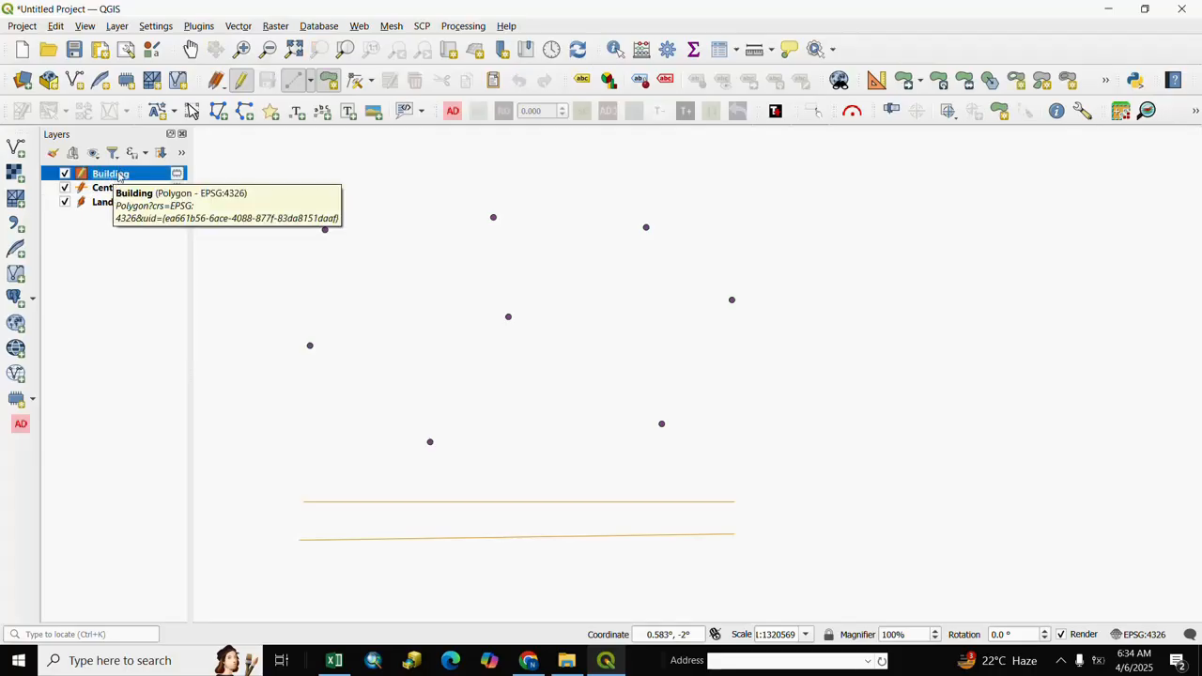
pyautogui.click(241, 83)
pyautogui.click(241, 82)
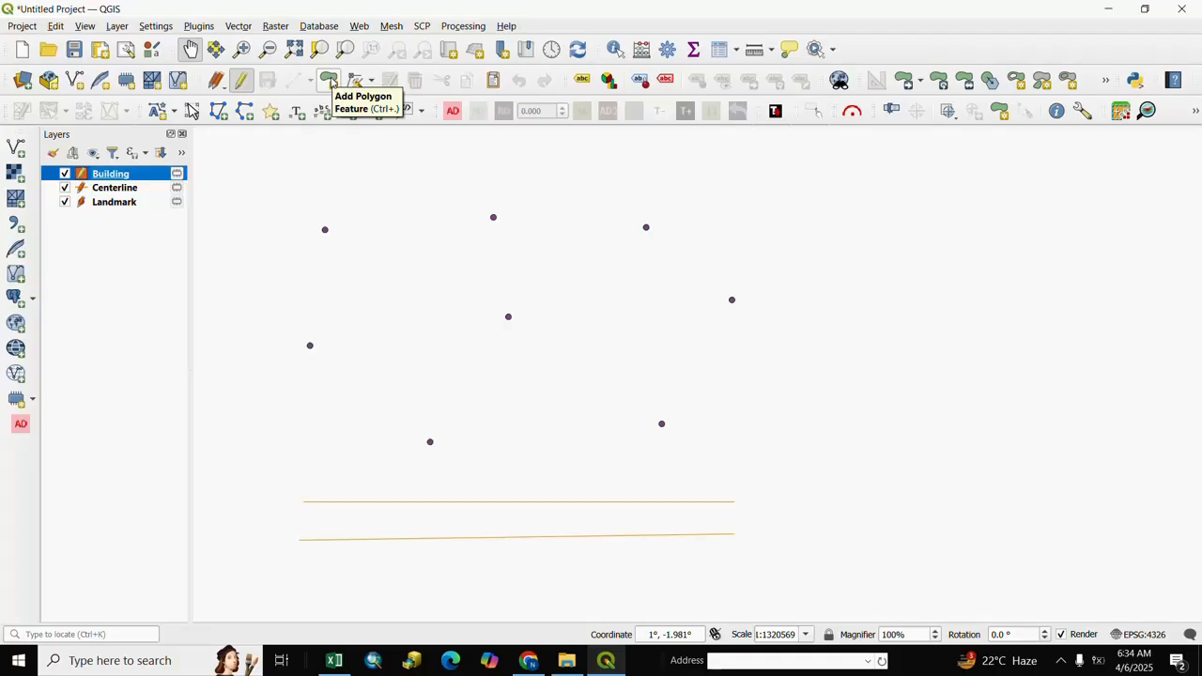
pyautogui.click(330, 83)
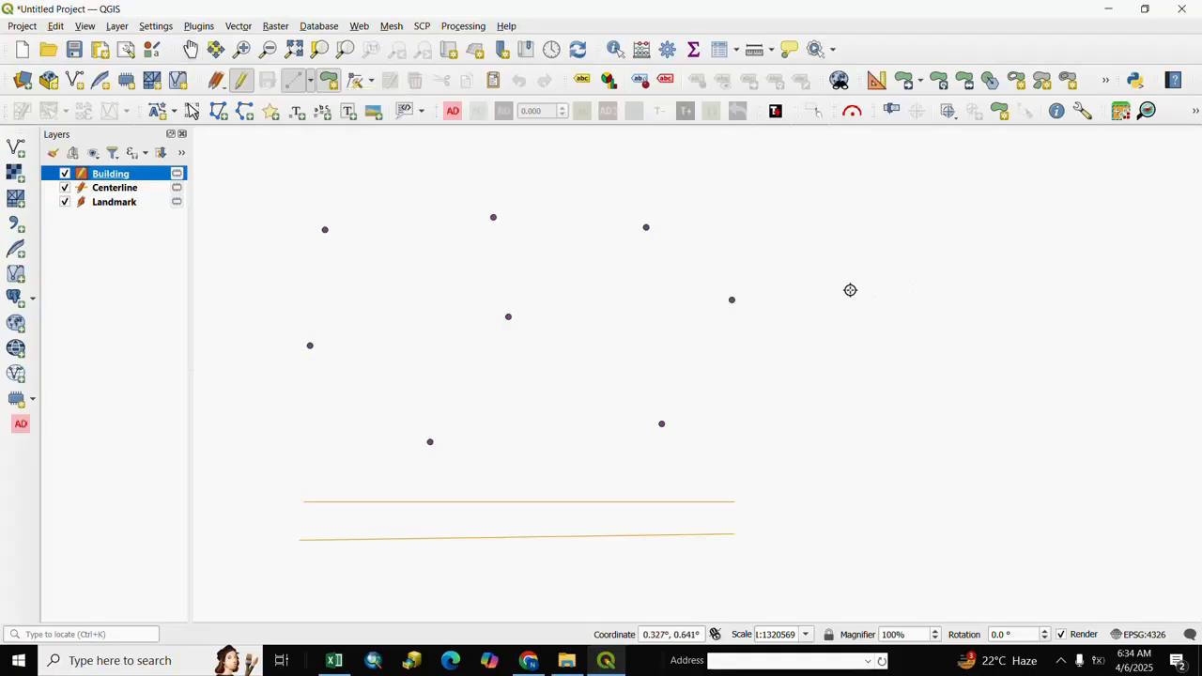
pyautogui.click(756, 394)
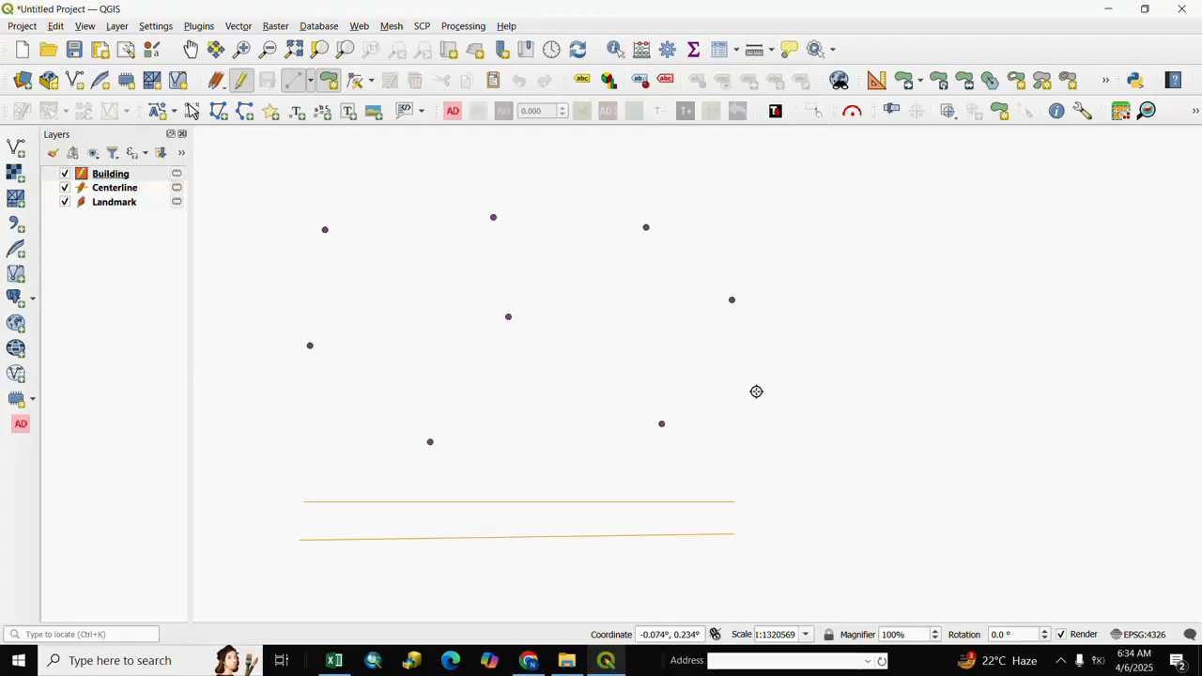
pyautogui.click(805, 234)
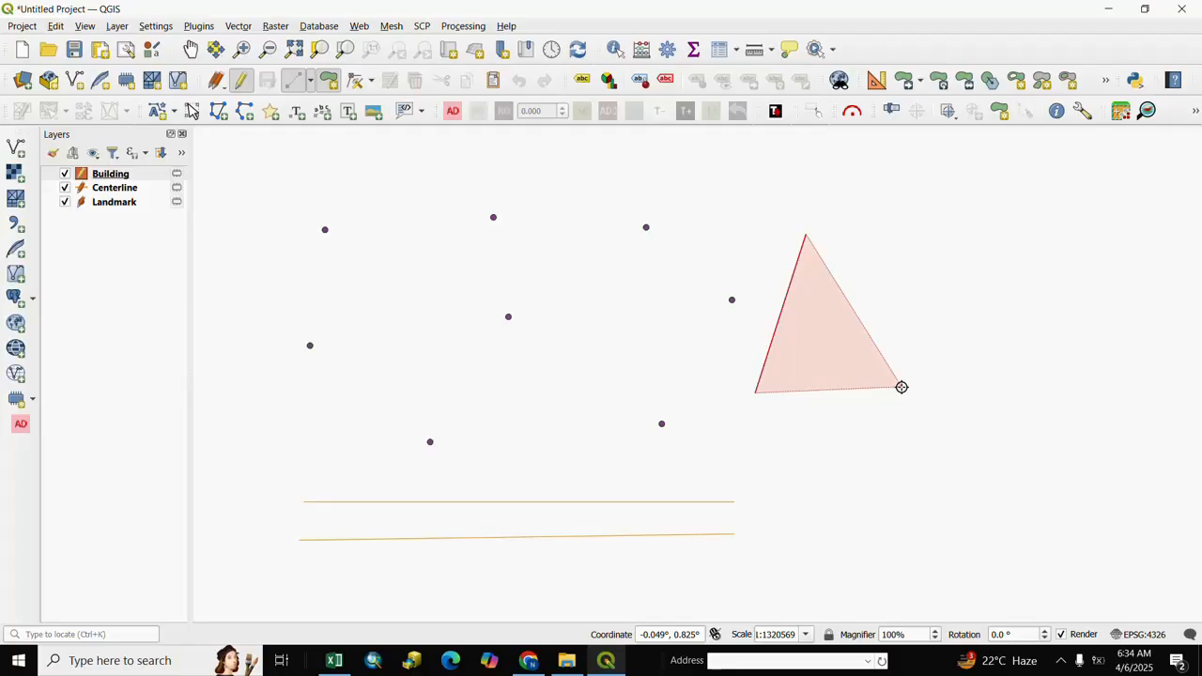
pyautogui.click(900, 383)
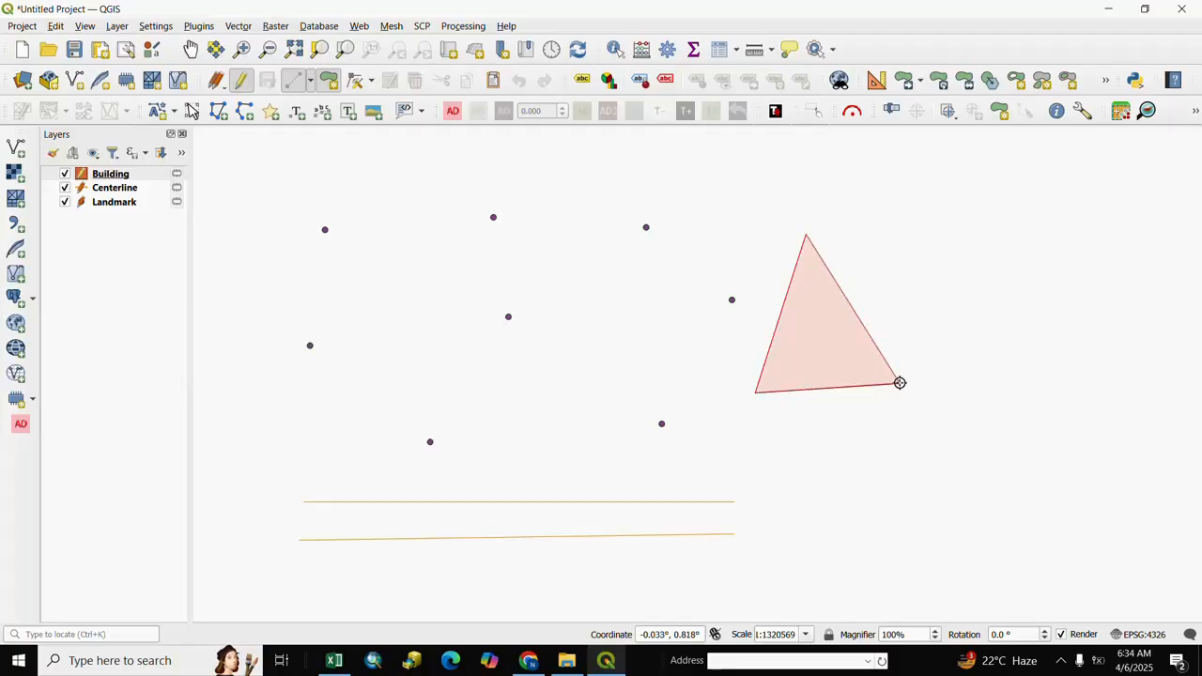
pyautogui.rightClick(900, 383)
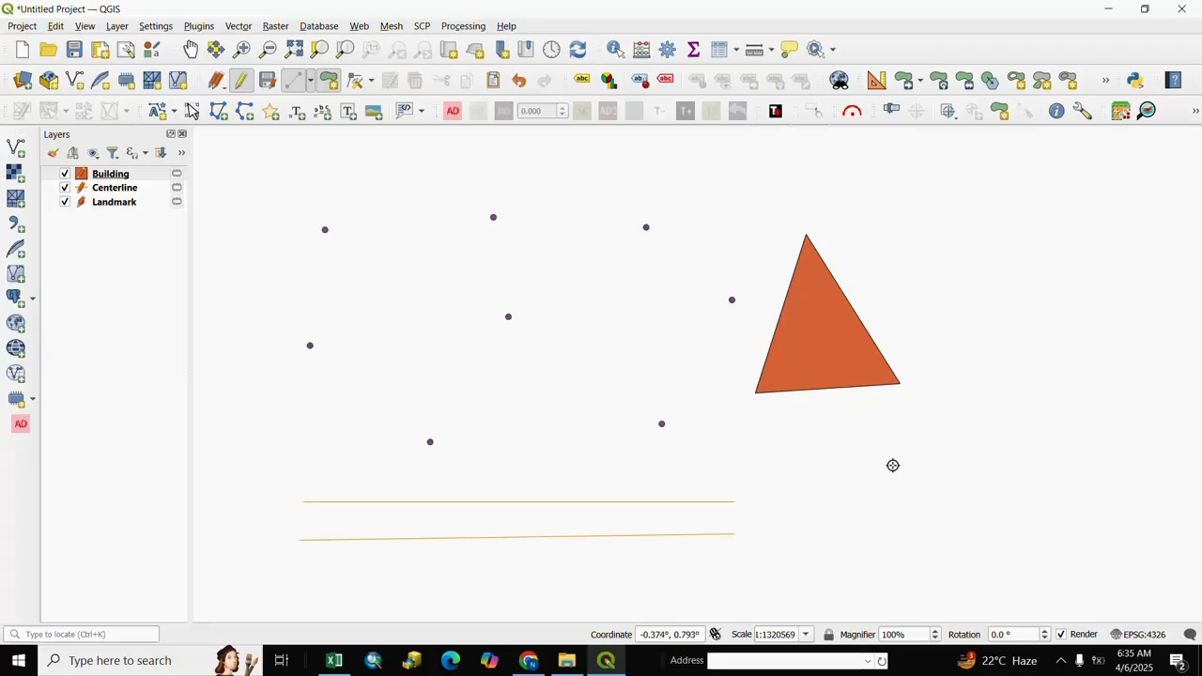
# Draw a second, smaller triangular polygon on the Building layer directly below the first triangle
pyautogui.click(773, 522)
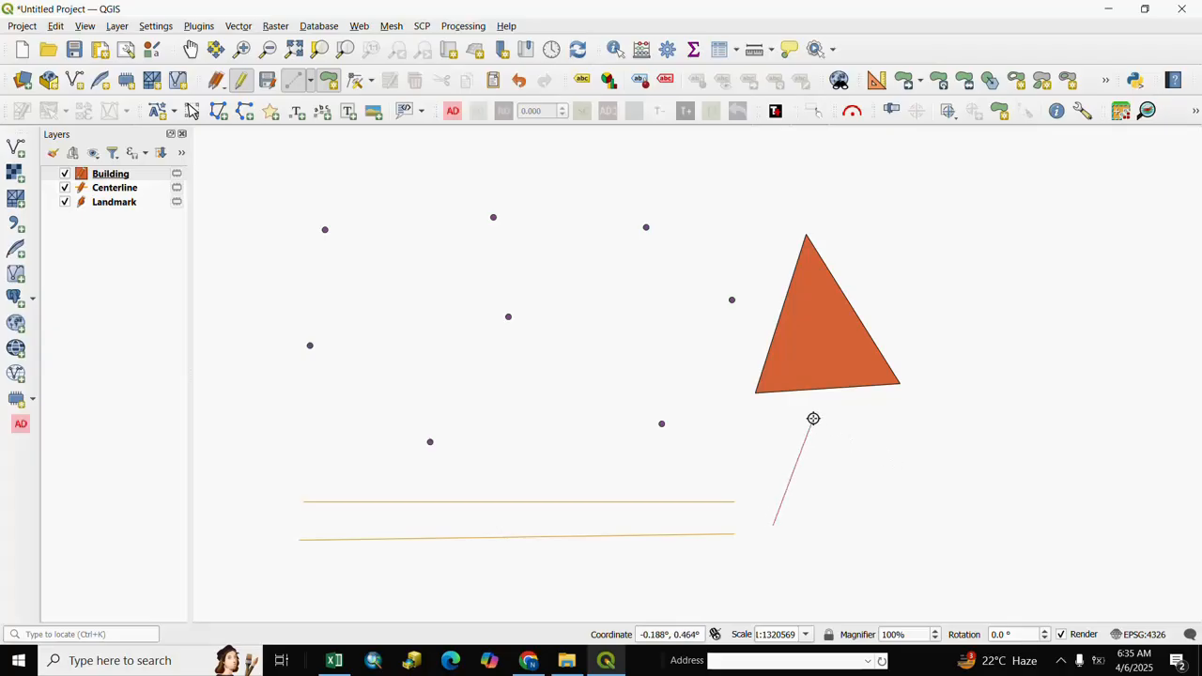
pyautogui.click(818, 405)
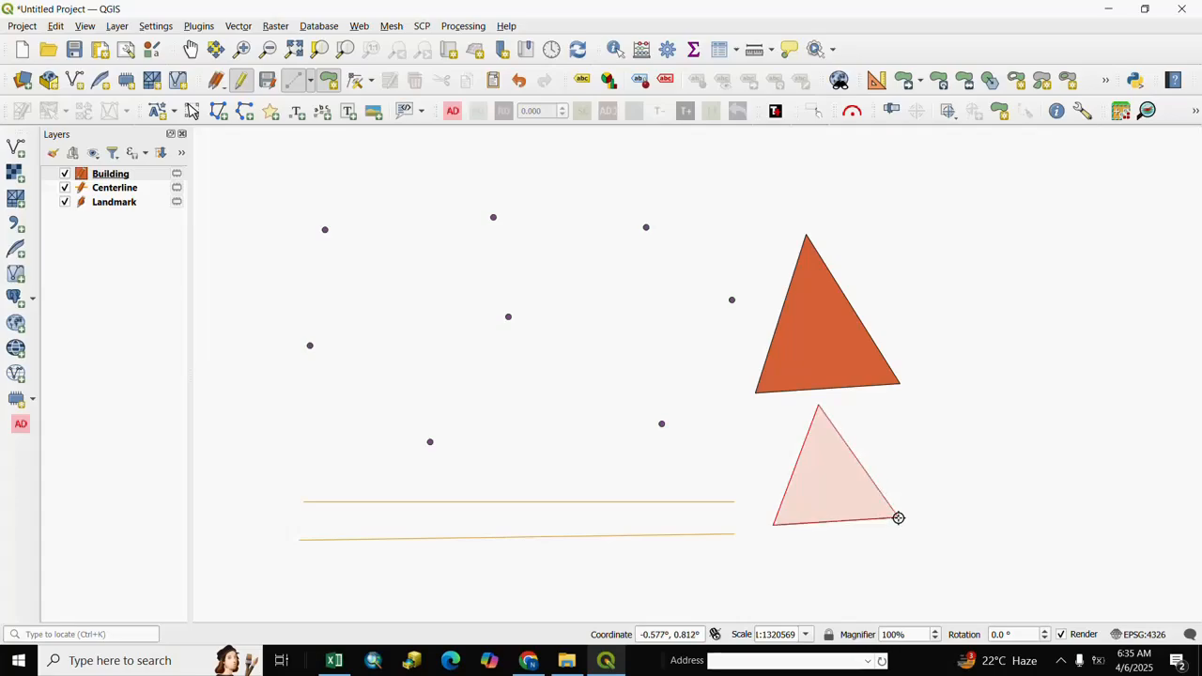
pyautogui.rightClick(899, 518)
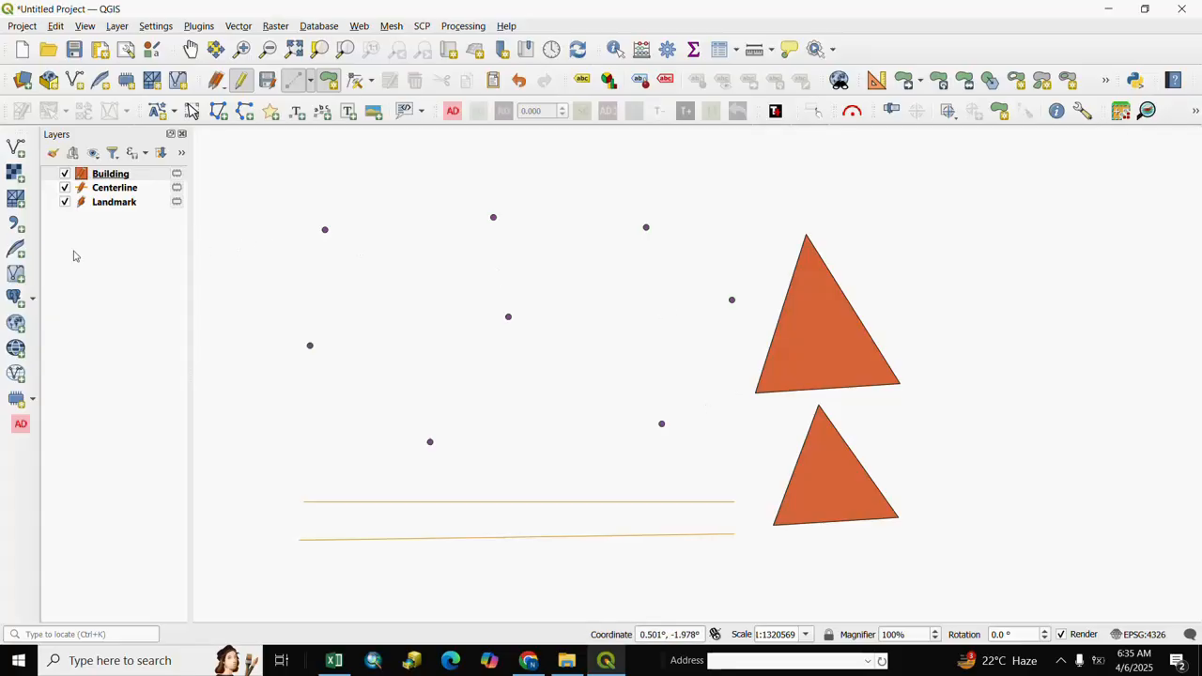
# Apply the dot purple preset symbol to the Landmark layer's symbology
pyautogui.click(113, 203)
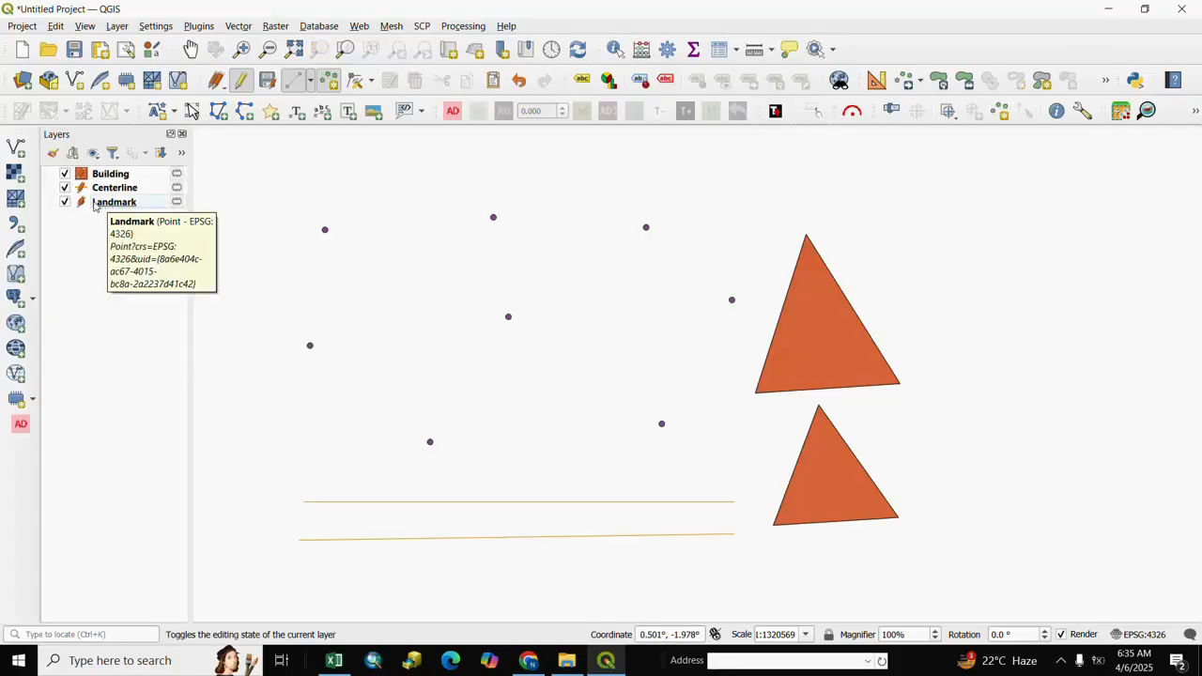
pyautogui.rightClick(97, 205)
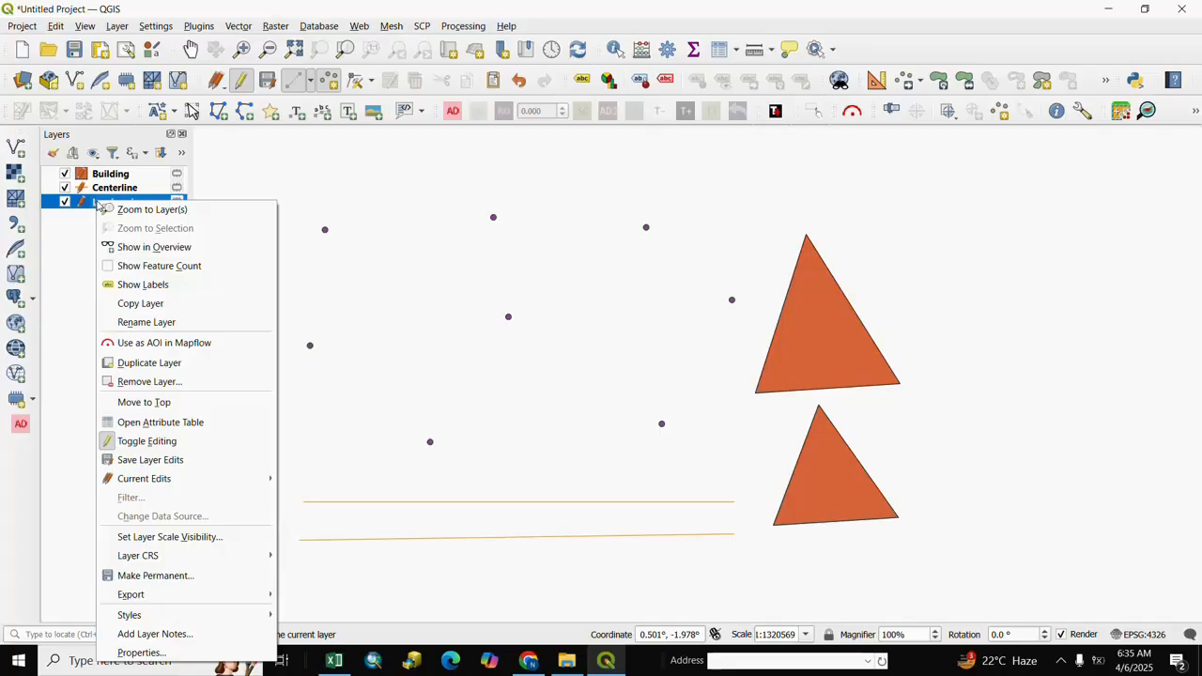
pyautogui.click(142, 652)
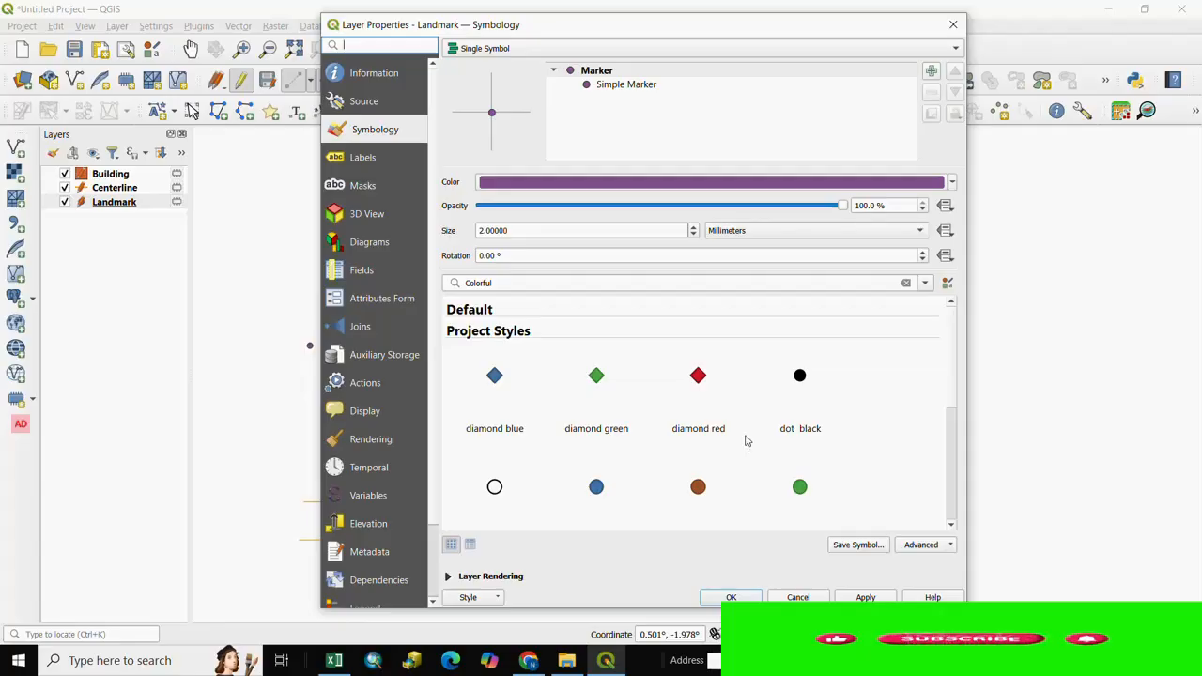
pyautogui.scroll(5, 953, 461)
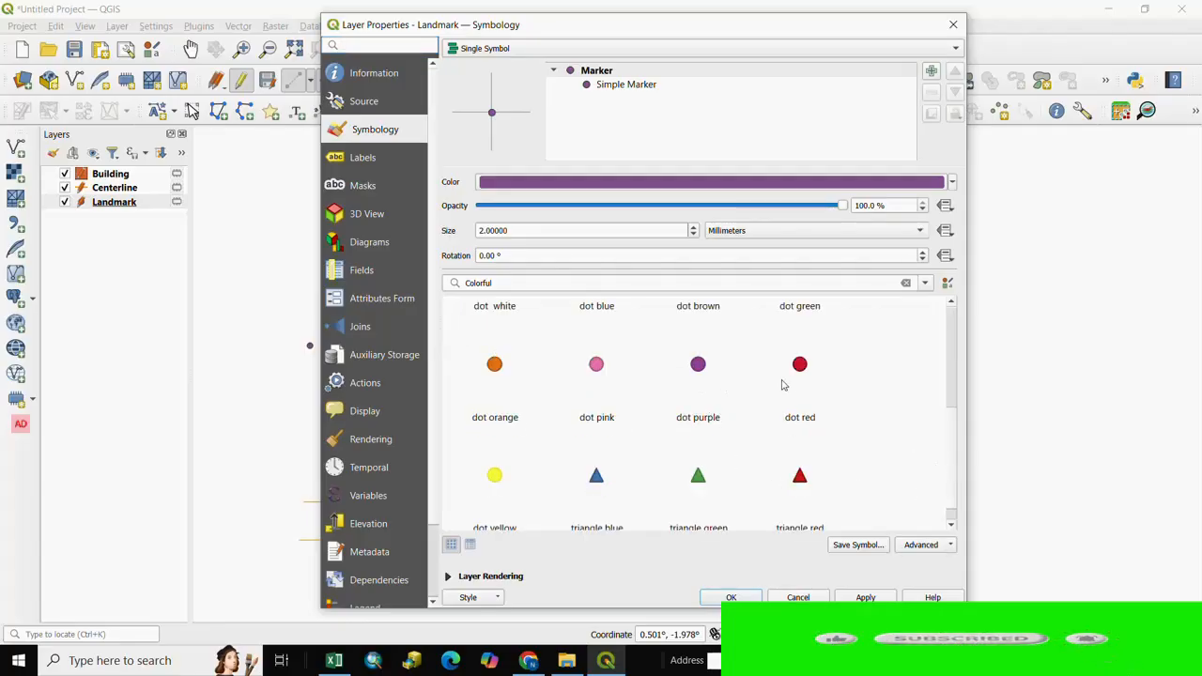
pyautogui.click(697, 367)
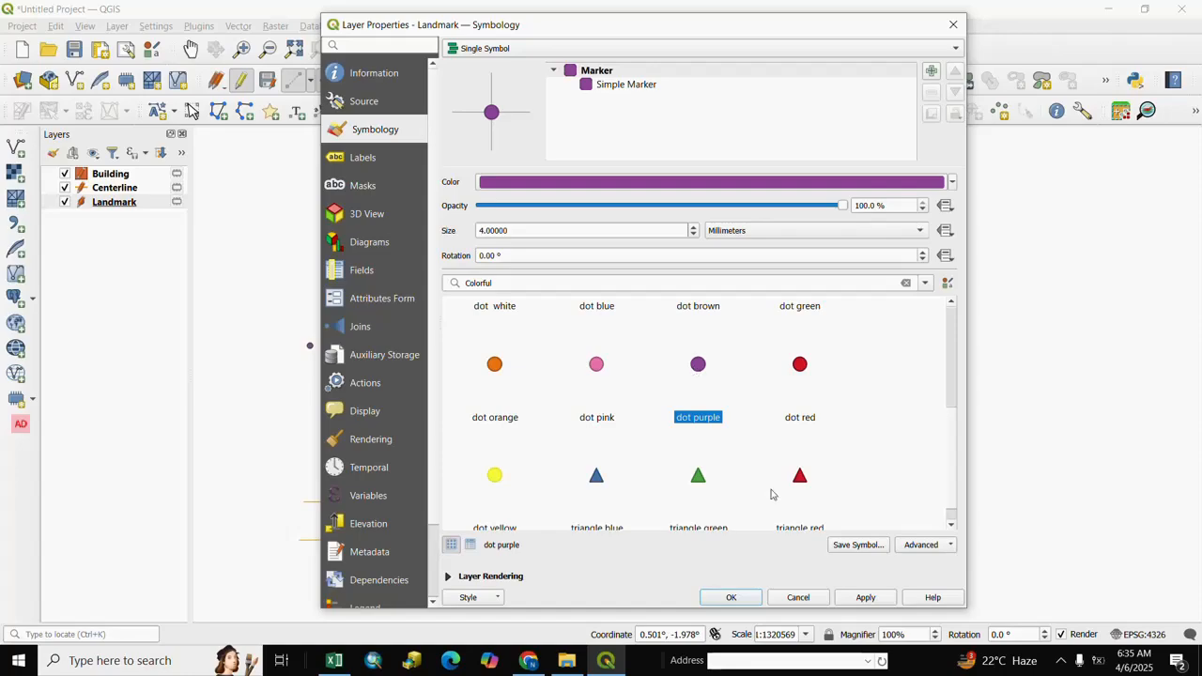
pyautogui.click(731, 597)
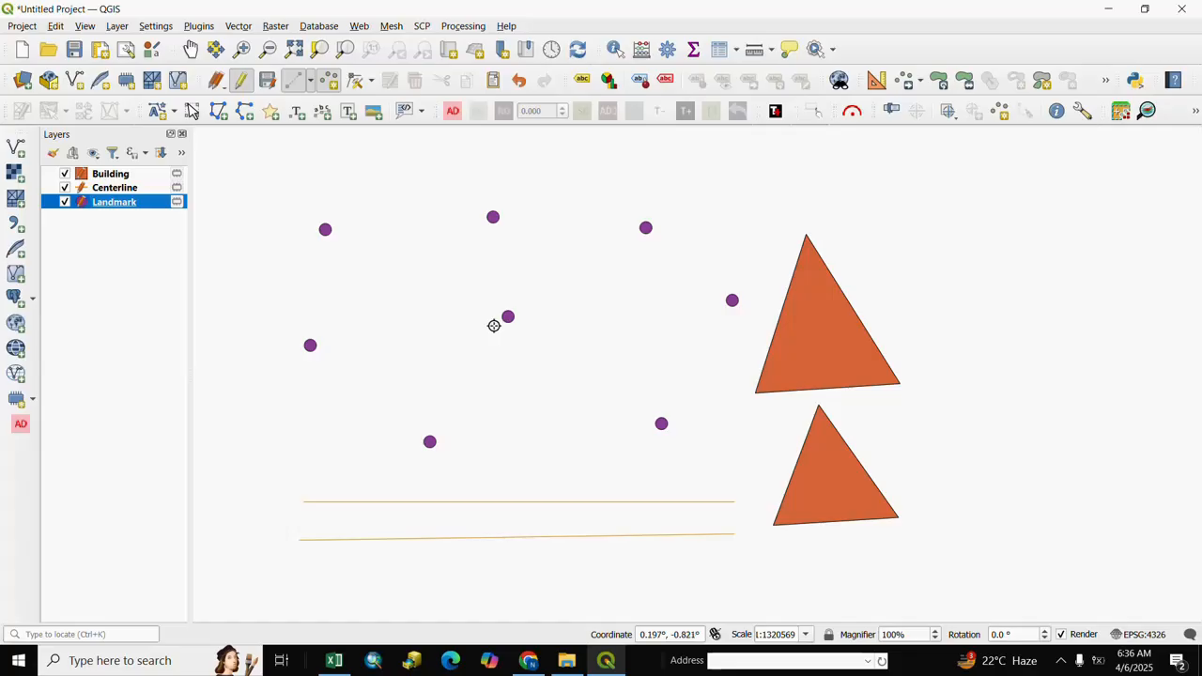
# Apply the simple pink line preset symbol to the Centerline layer's symbology
pyautogui.rightClick(108, 191)
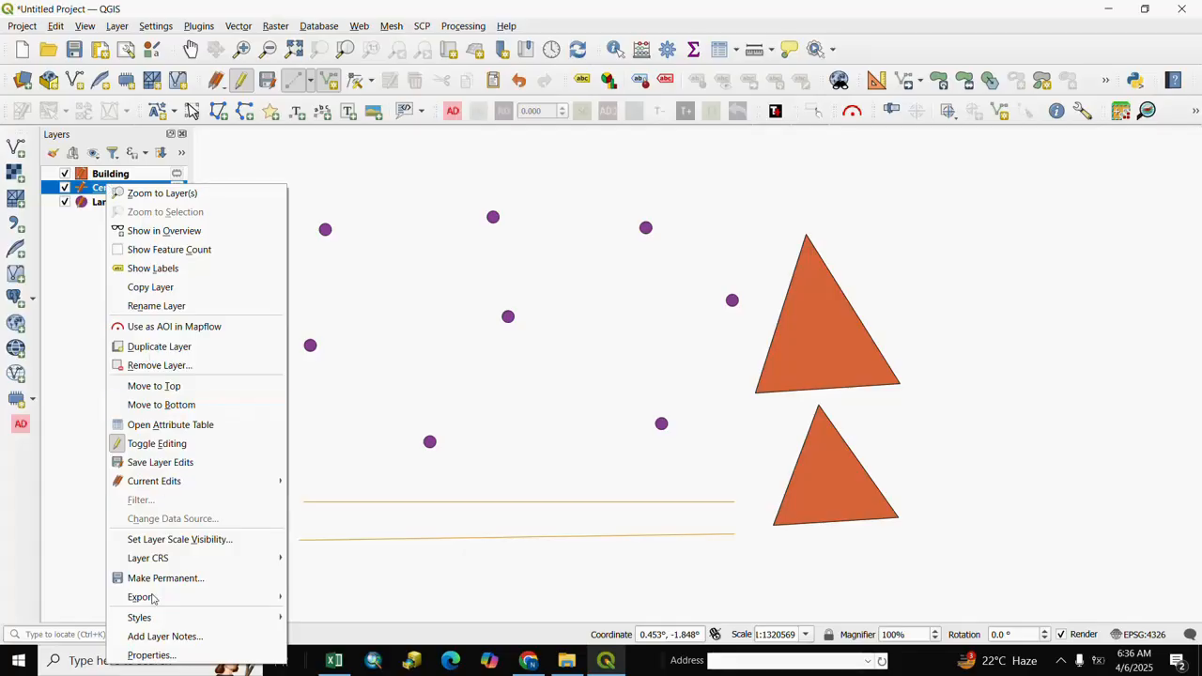
pyautogui.click(146, 654)
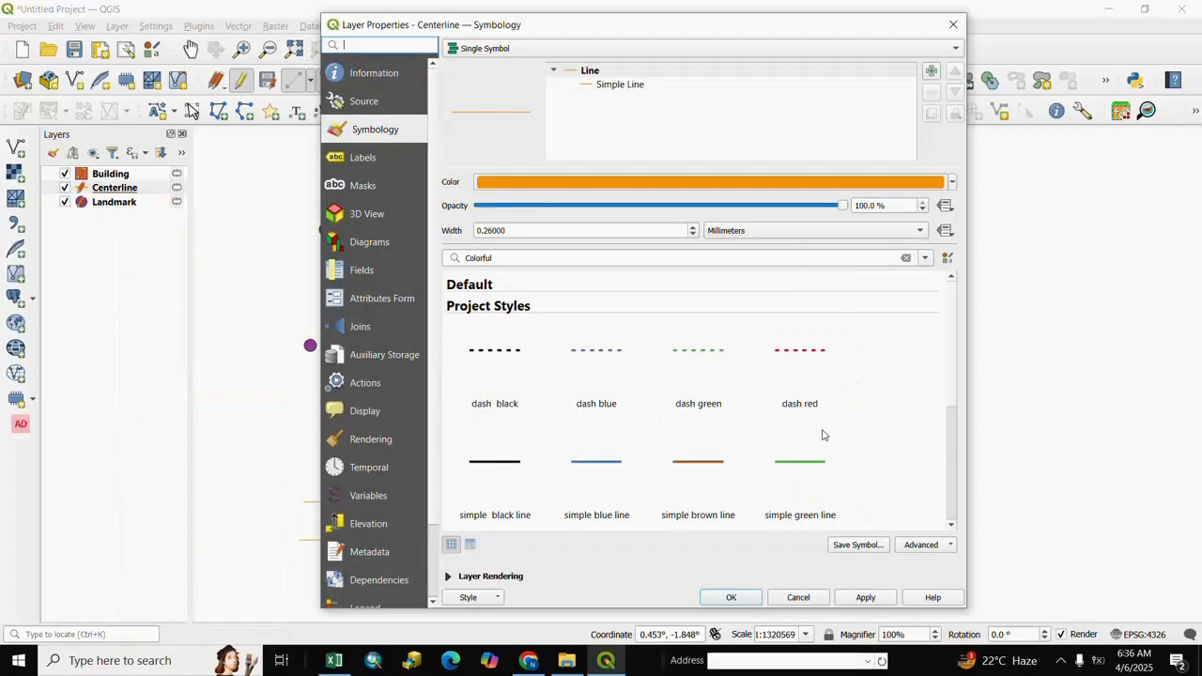
pyautogui.scroll(-3, 952, 434)
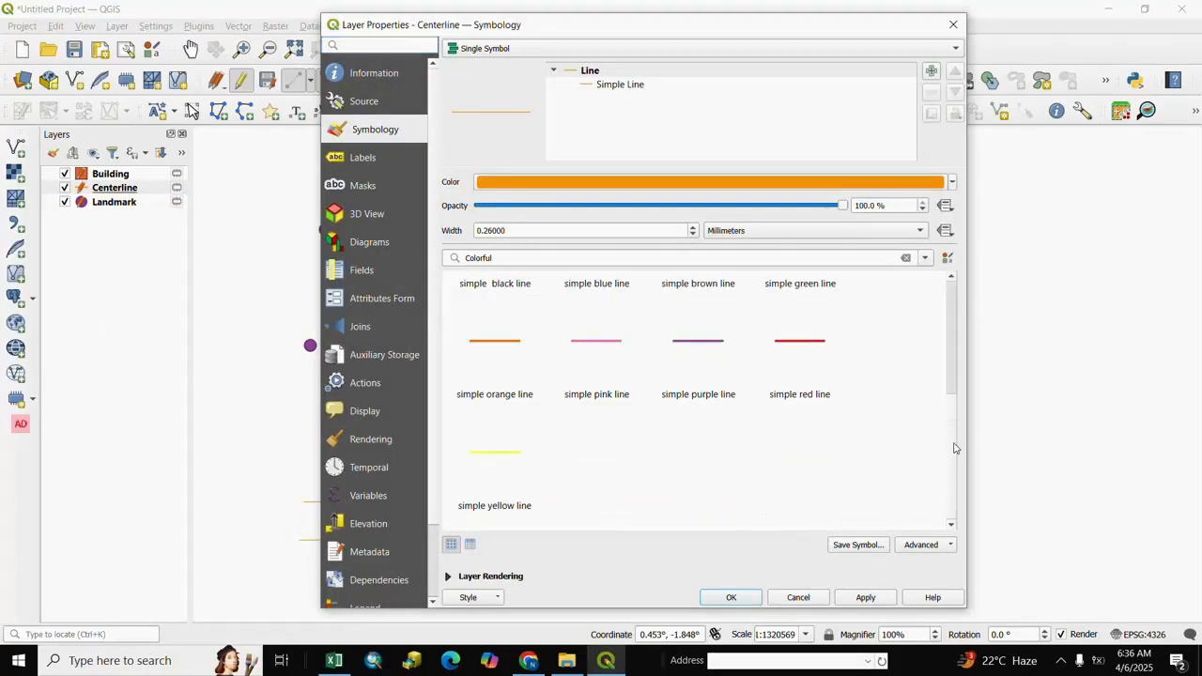
pyautogui.click(598, 343)
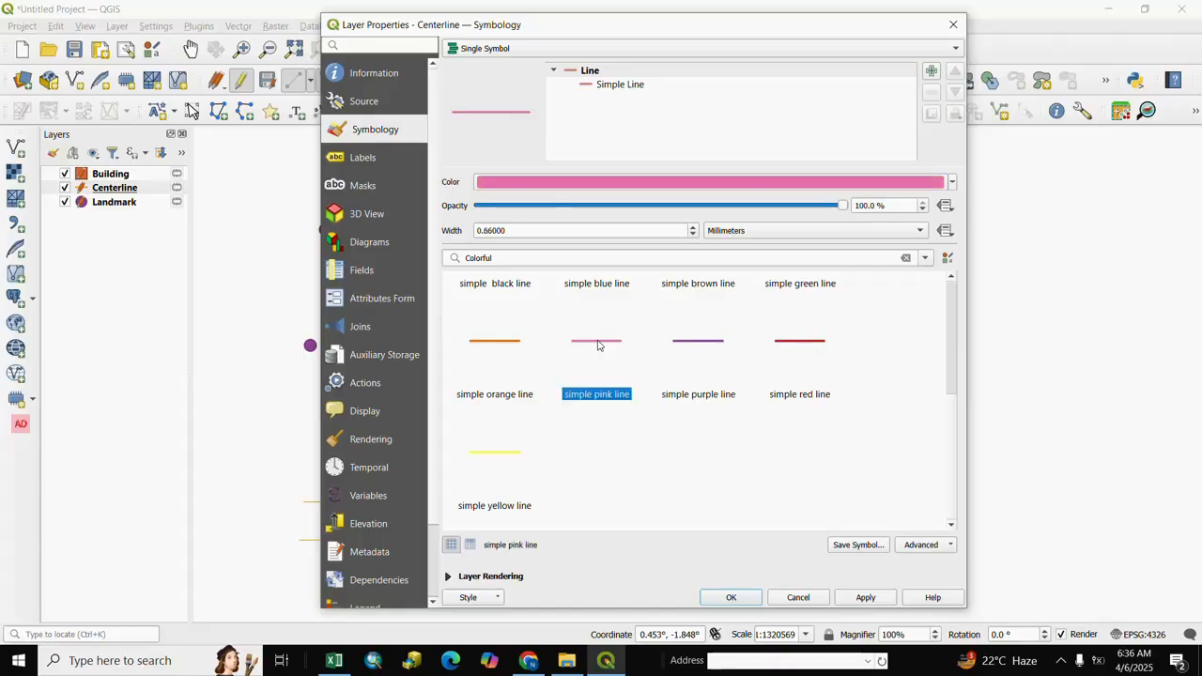
pyautogui.click(725, 597)
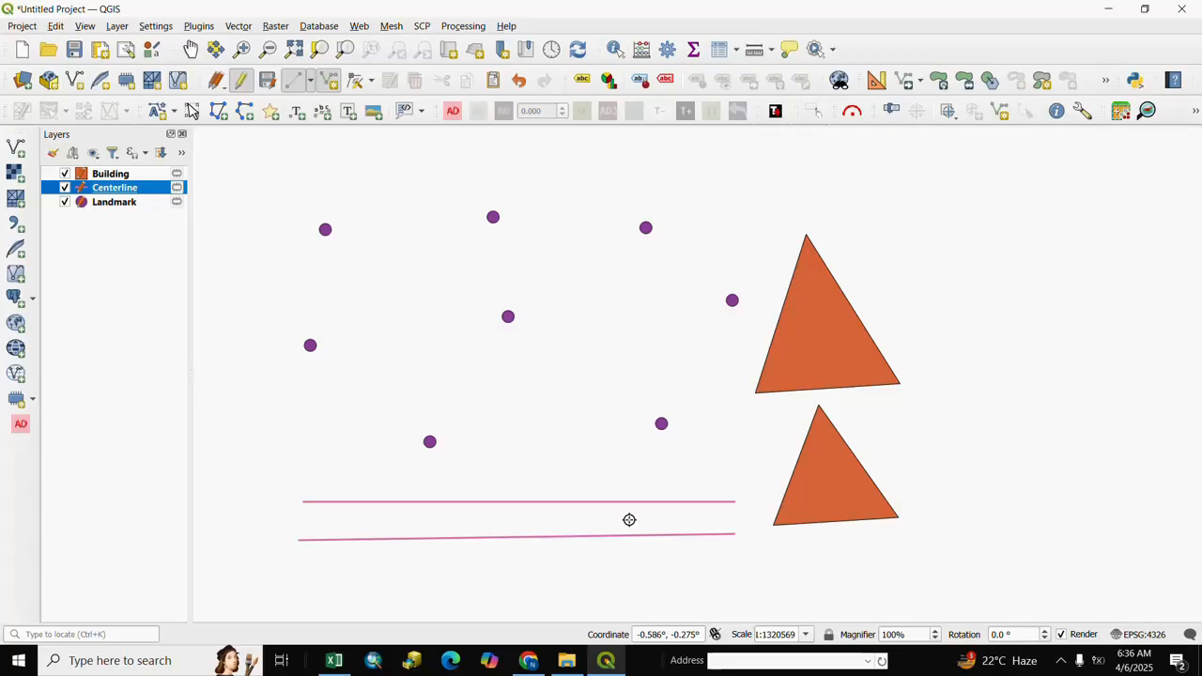
# Apply the gradient green fill preset symbol to the Building layer's symbology
pyautogui.rightClick(111, 175)
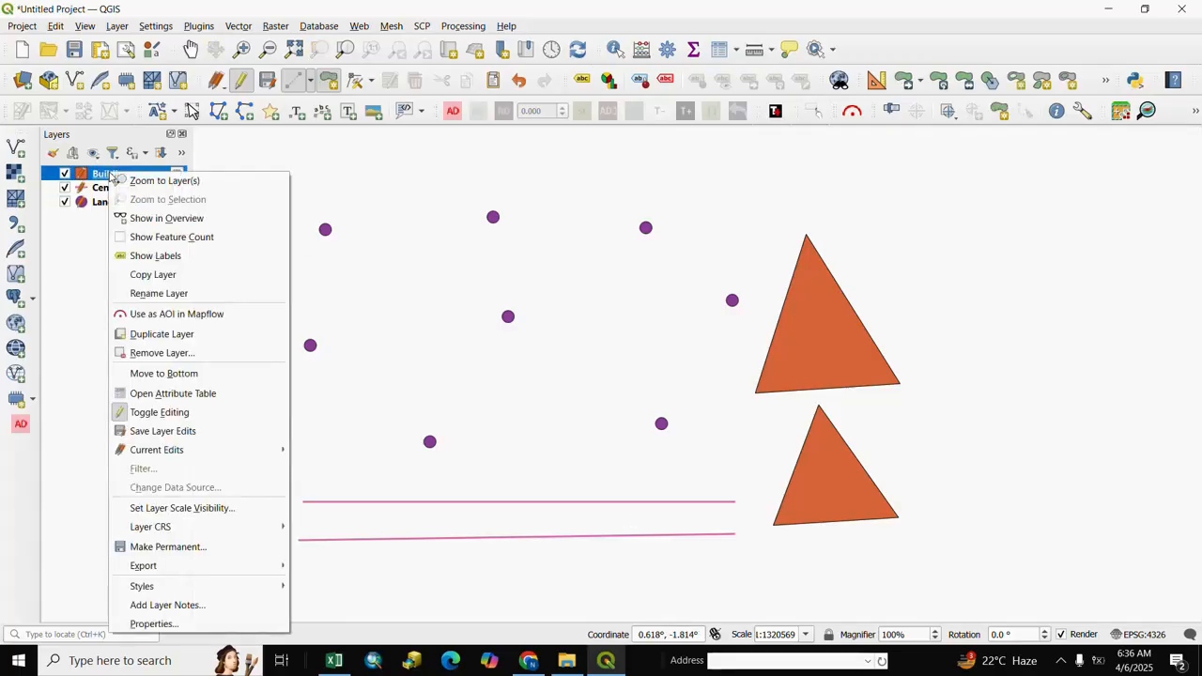
pyautogui.click(151, 624)
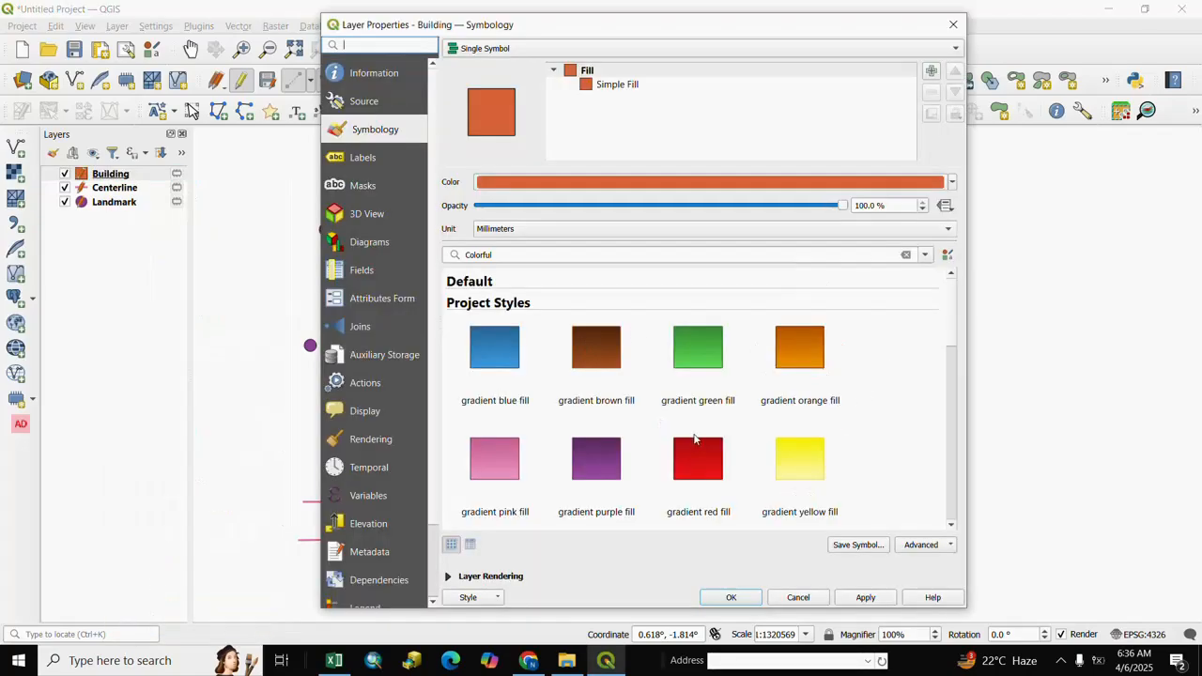
pyautogui.scroll(-1, 696, 406)
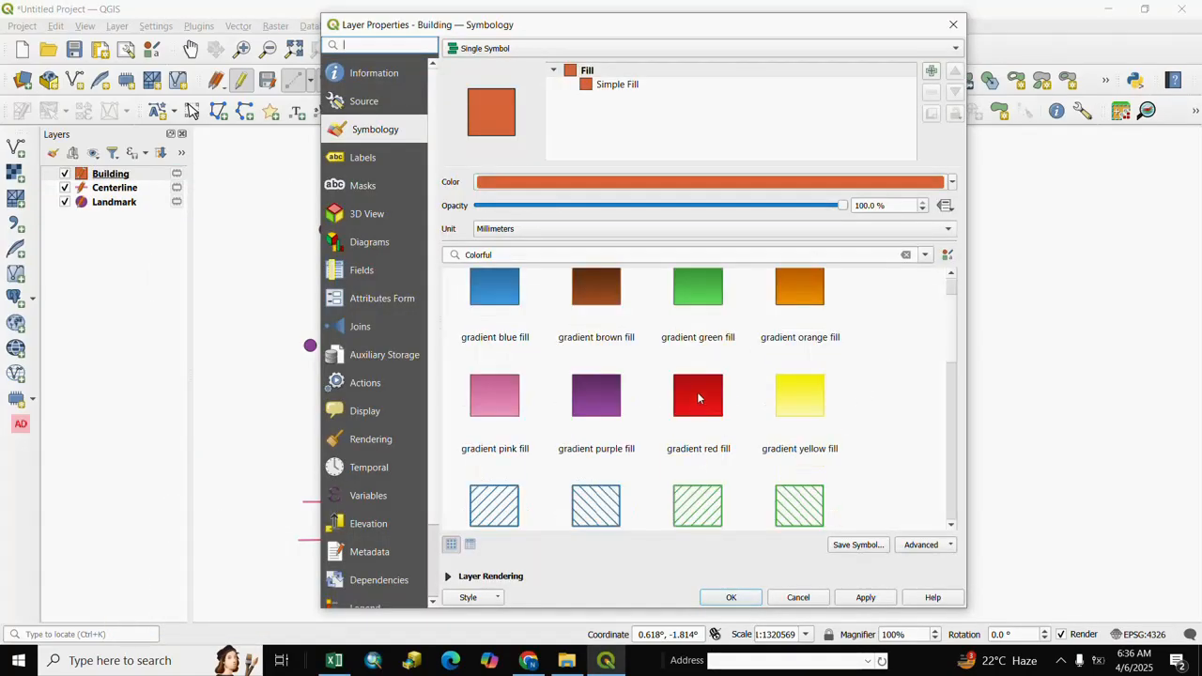
pyautogui.scroll(-3, 698, 395)
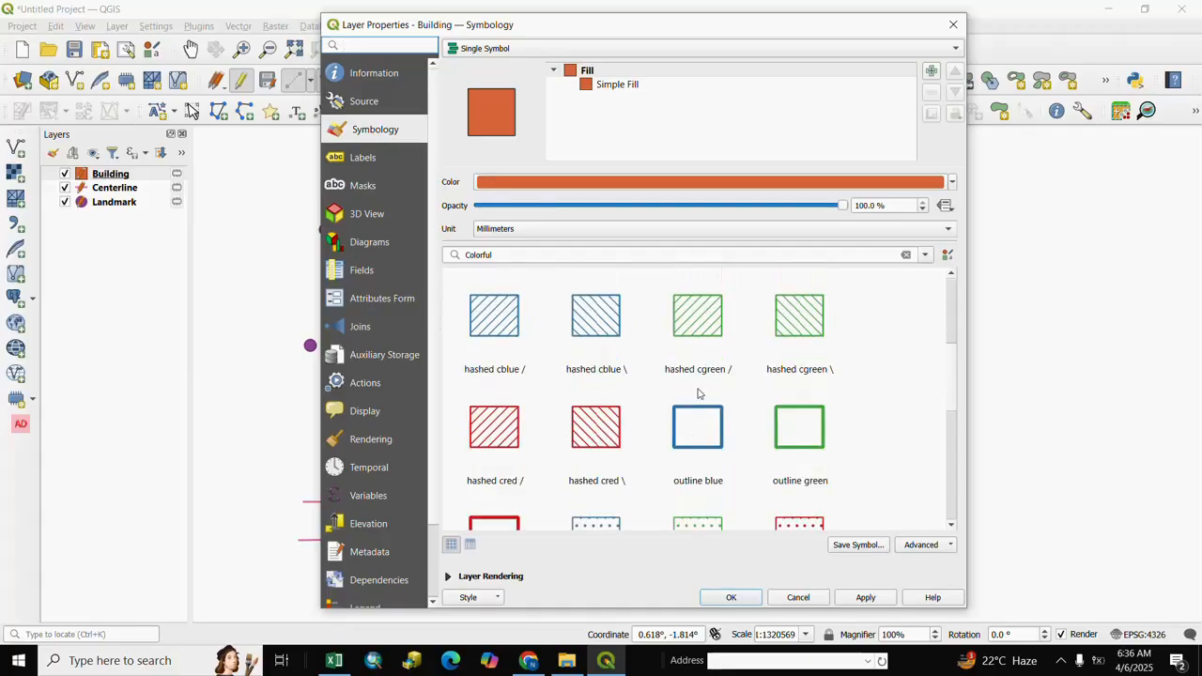
pyautogui.scroll(3, 697, 394)
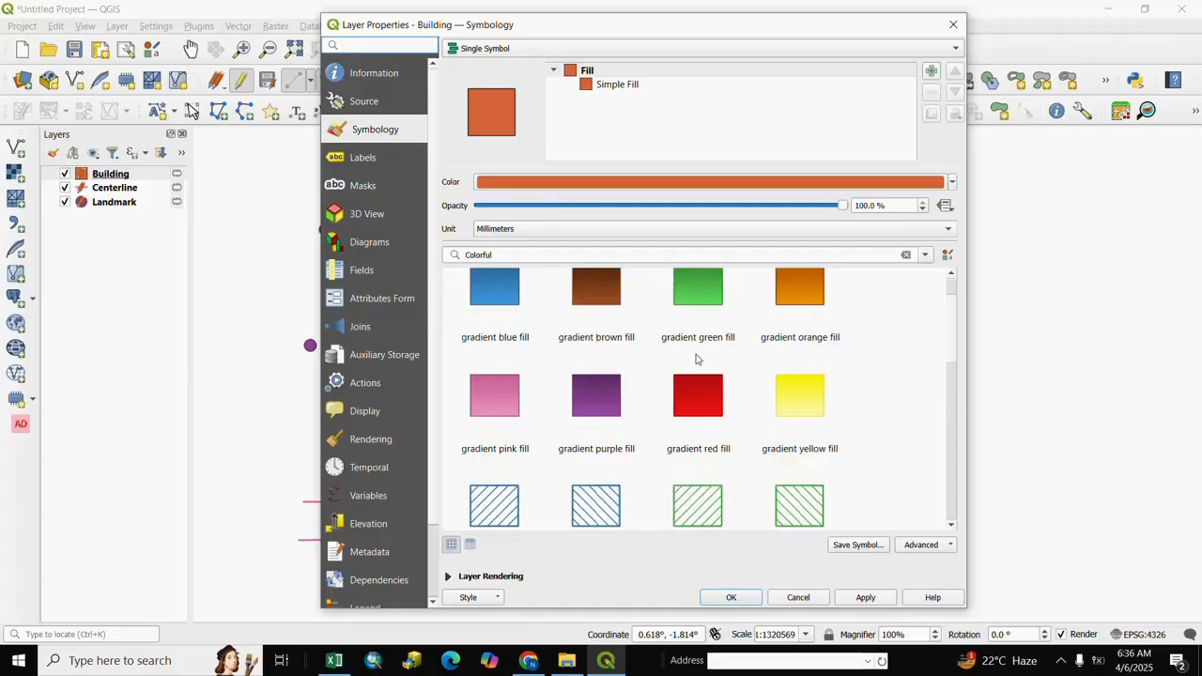
pyautogui.scroll(1, 697, 354)
pyautogui.click(698, 349)
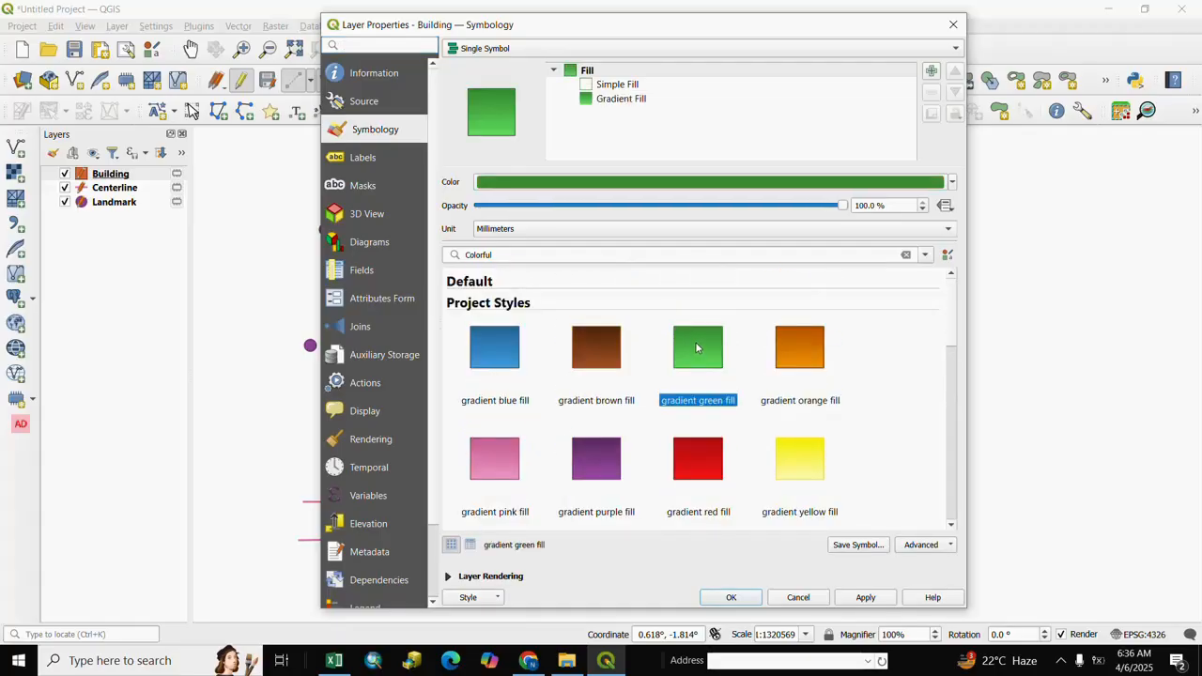
pyautogui.click(733, 598)
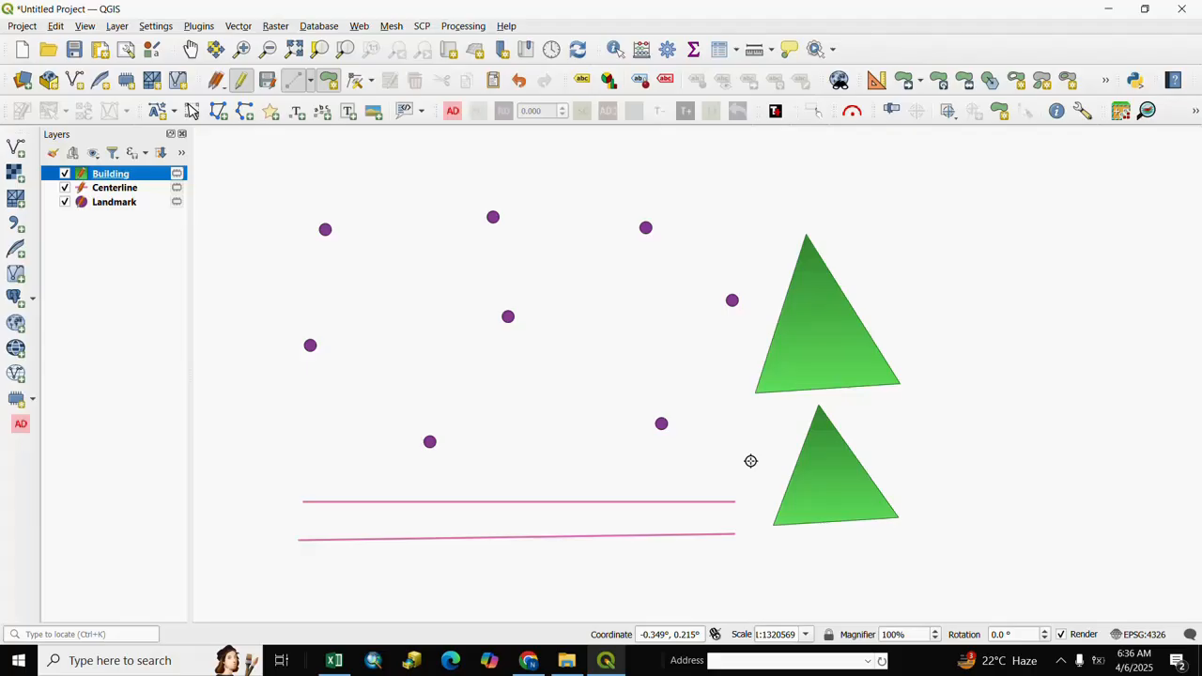
# View the Building layer's attribute table and identify the larger, upper triangle on the map
pyautogui.click(718, 54)
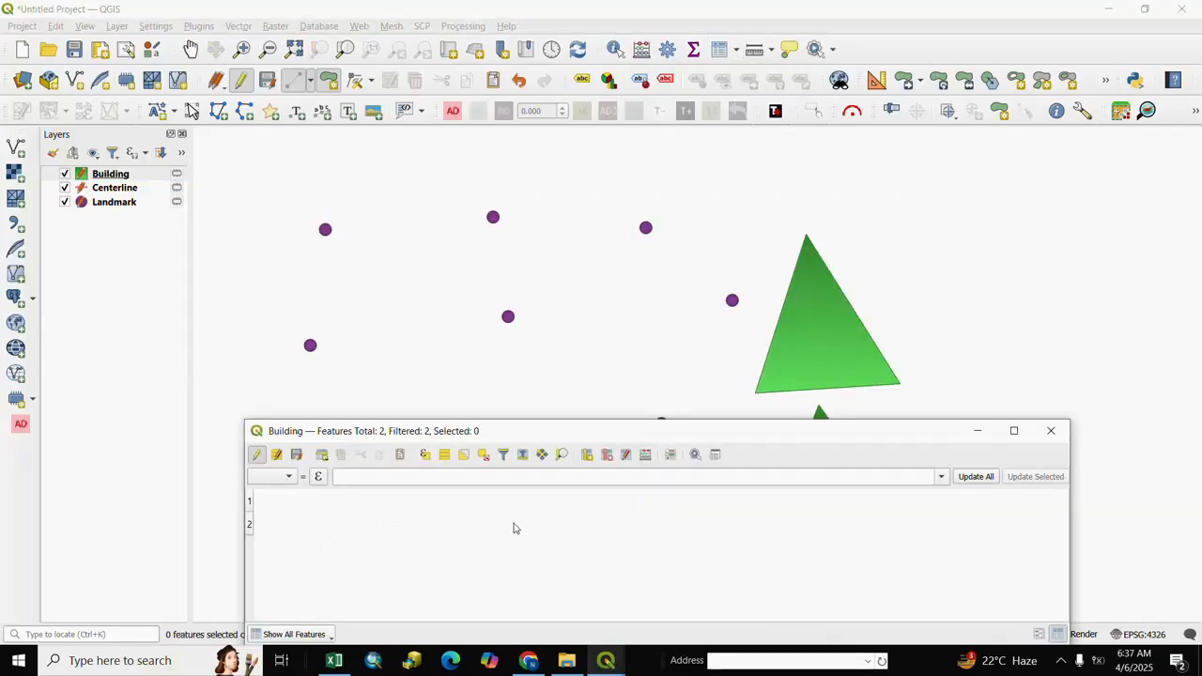
pyautogui.click(982, 431)
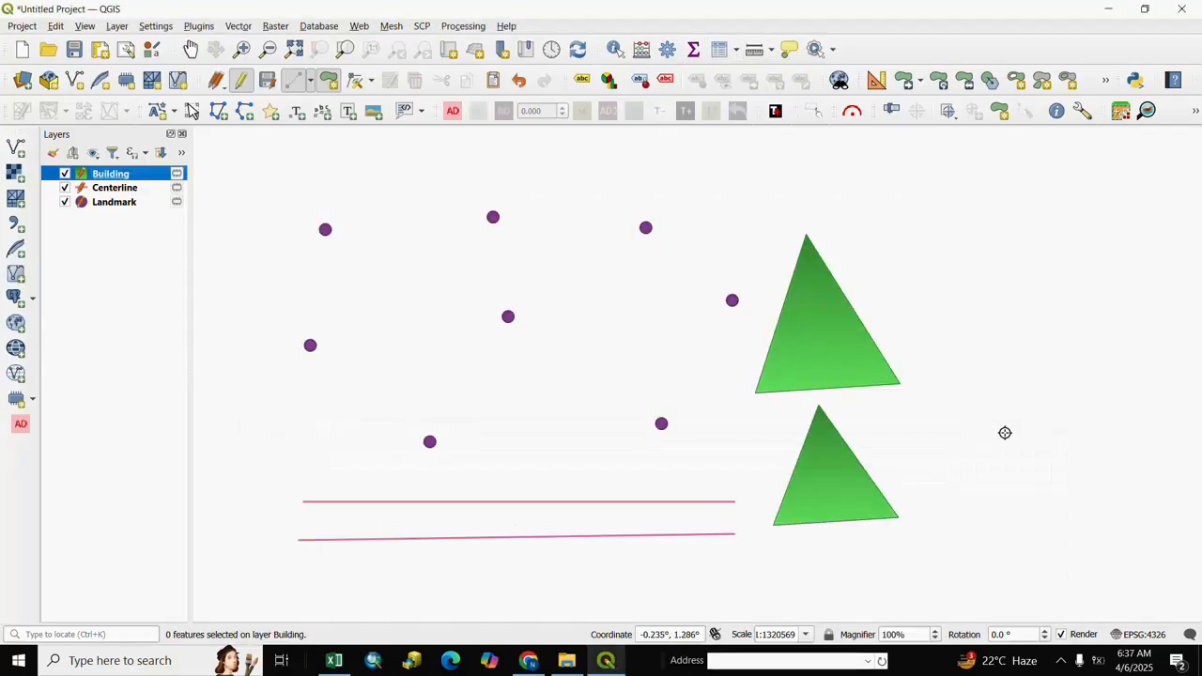
pyautogui.click(615, 49)
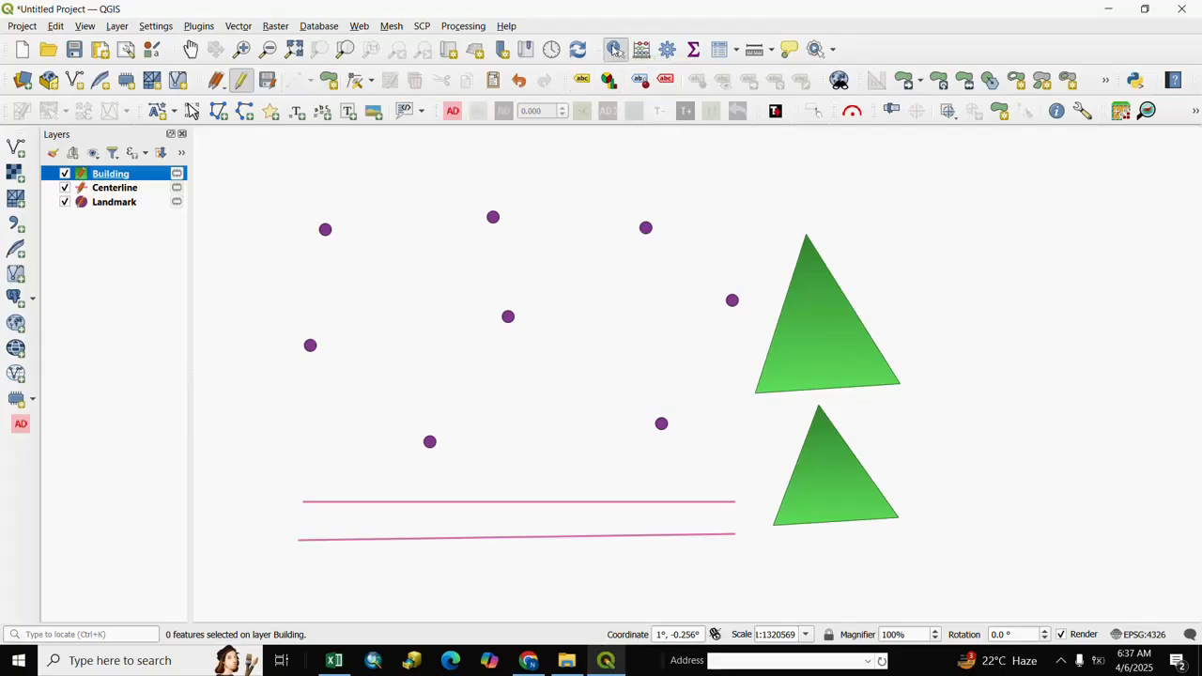
pyautogui.click(815, 311)
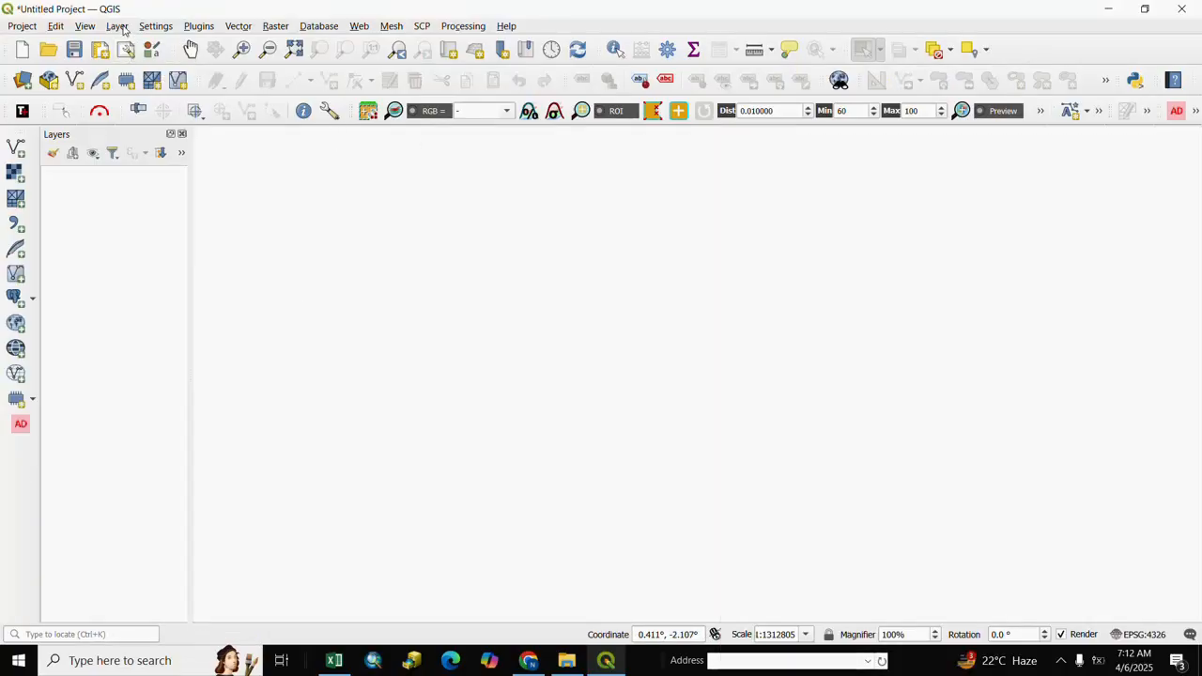
# Create a temporary scratch layer named Line with LineString geometry in EPSG:4326 - WGS 84
pyautogui.click(118, 26)
pyautogui.moveTo(141, 63)
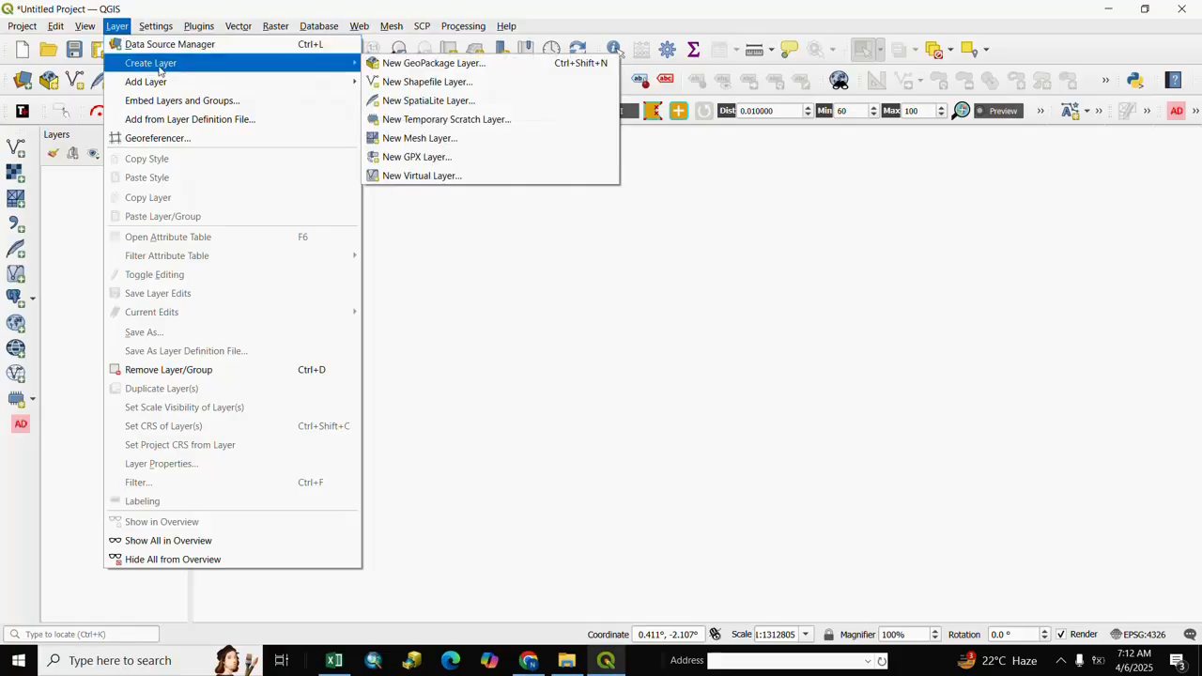
pyautogui.click(430, 123)
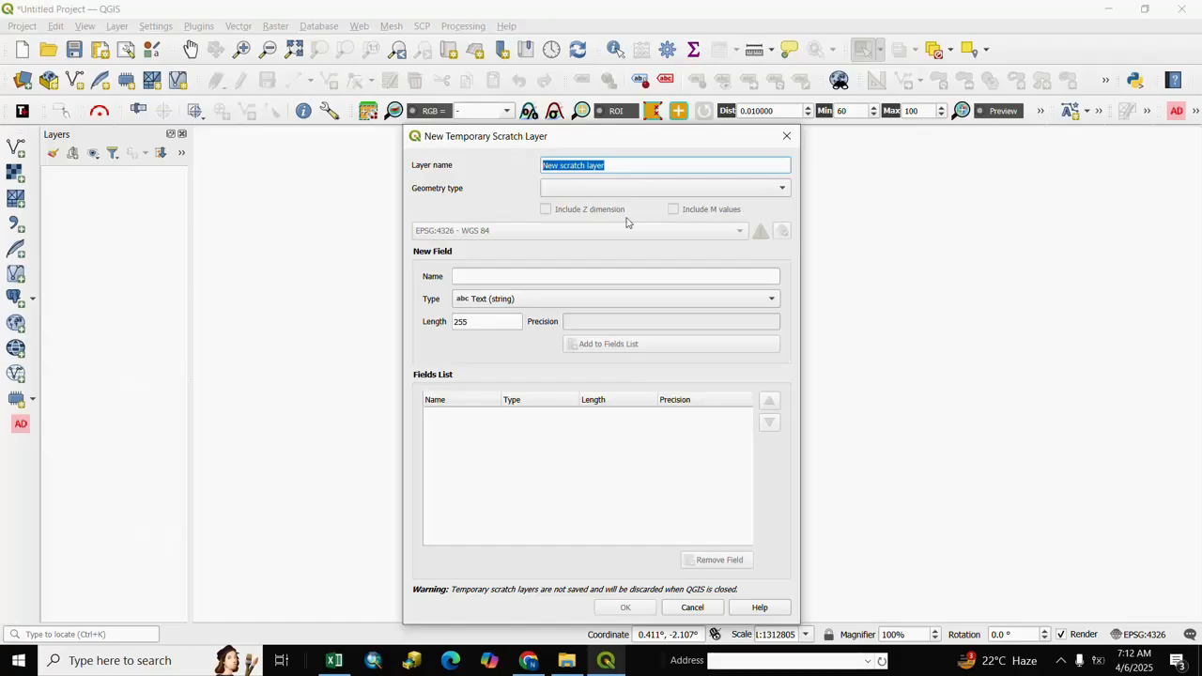
pyautogui.write('Line')
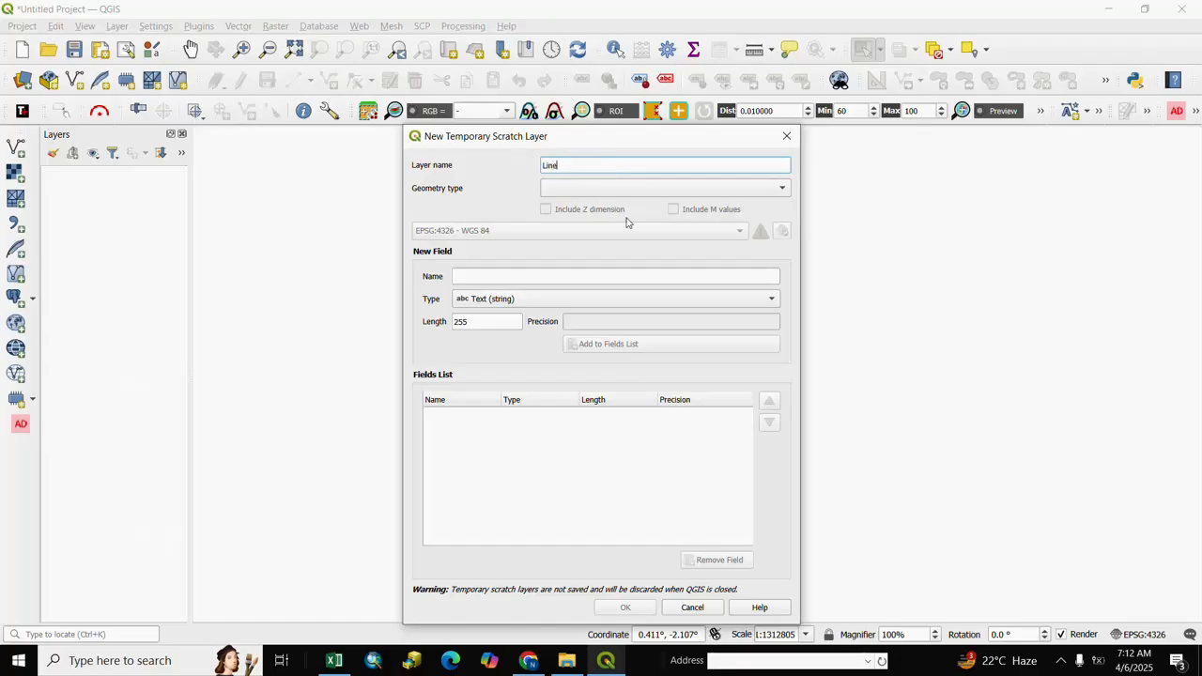
pyautogui.click(788, 190)
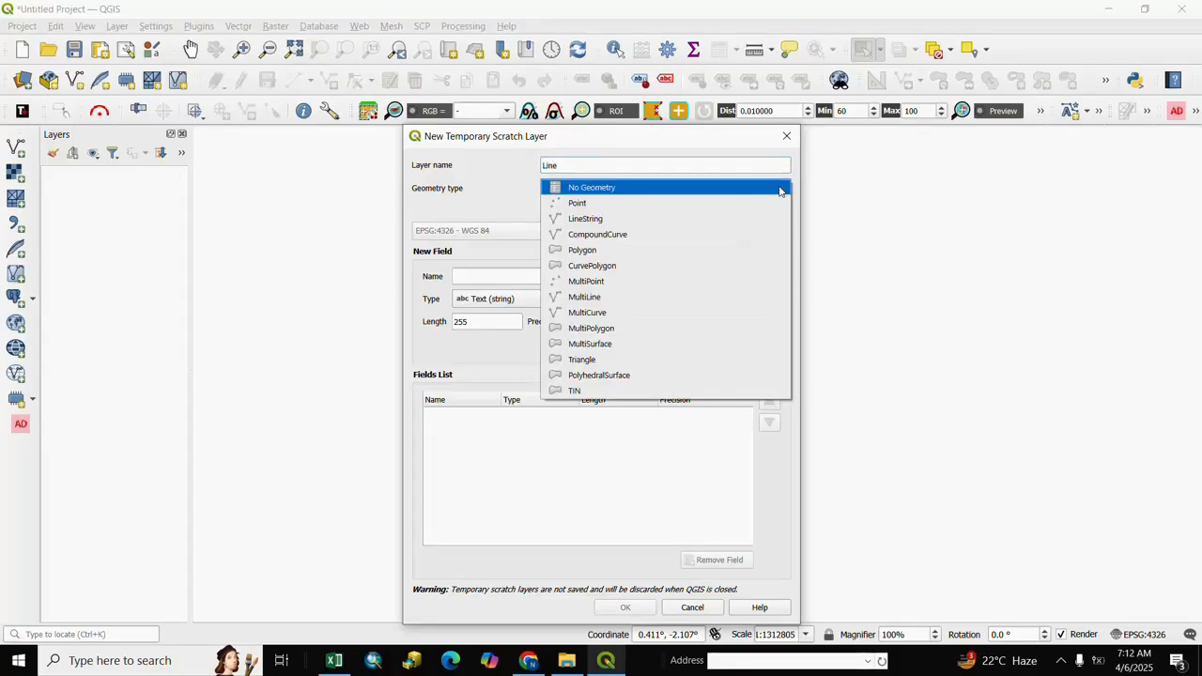
pyautogui.click(580, 220)
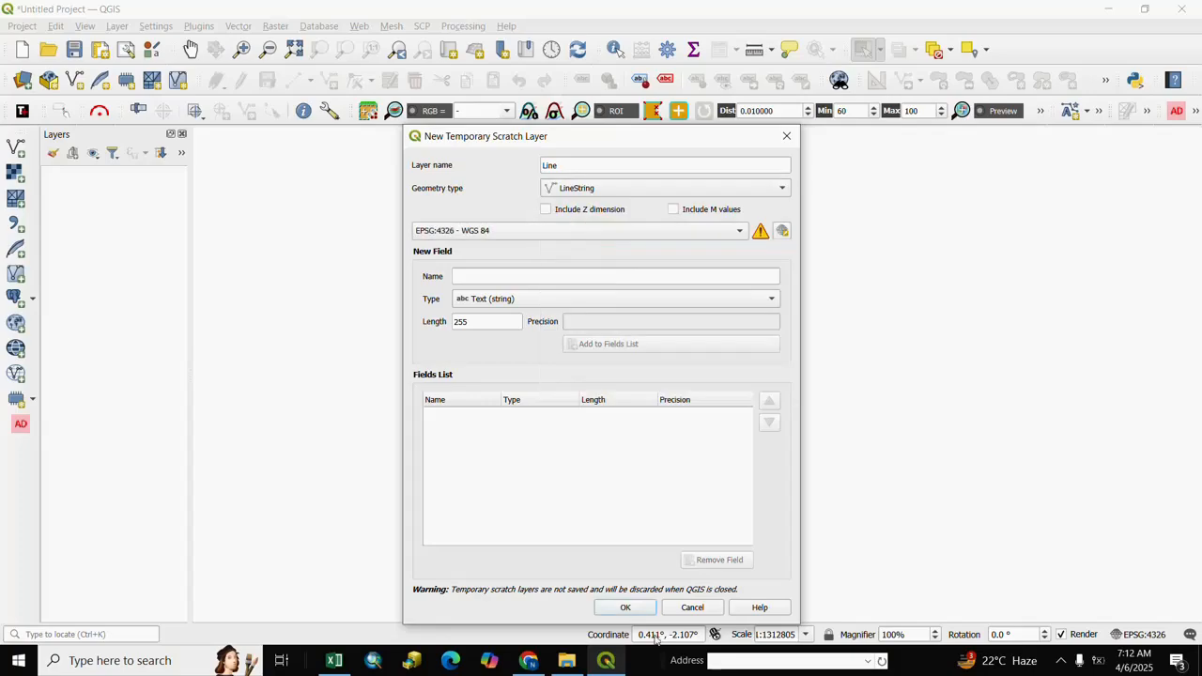
pyautogui.click(626, 607)
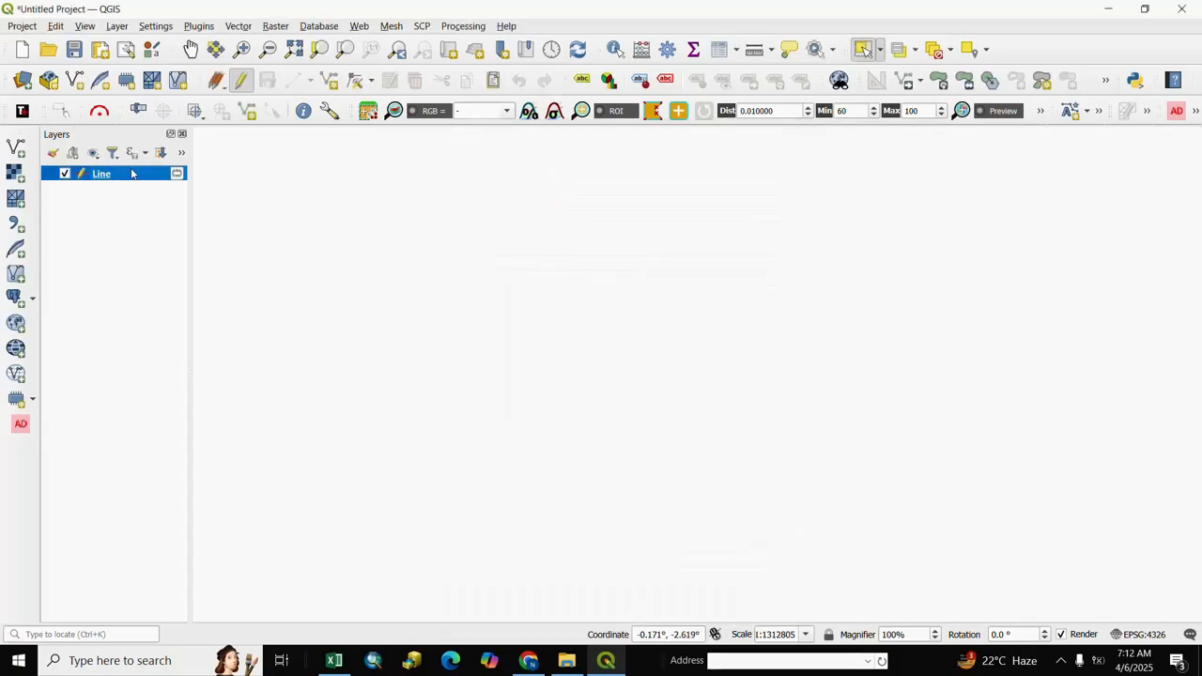
# Enable editing on the Line layer and draw a nearly horizontal single-segment line across the upper part of the map
pyautogui.click(117, 196)
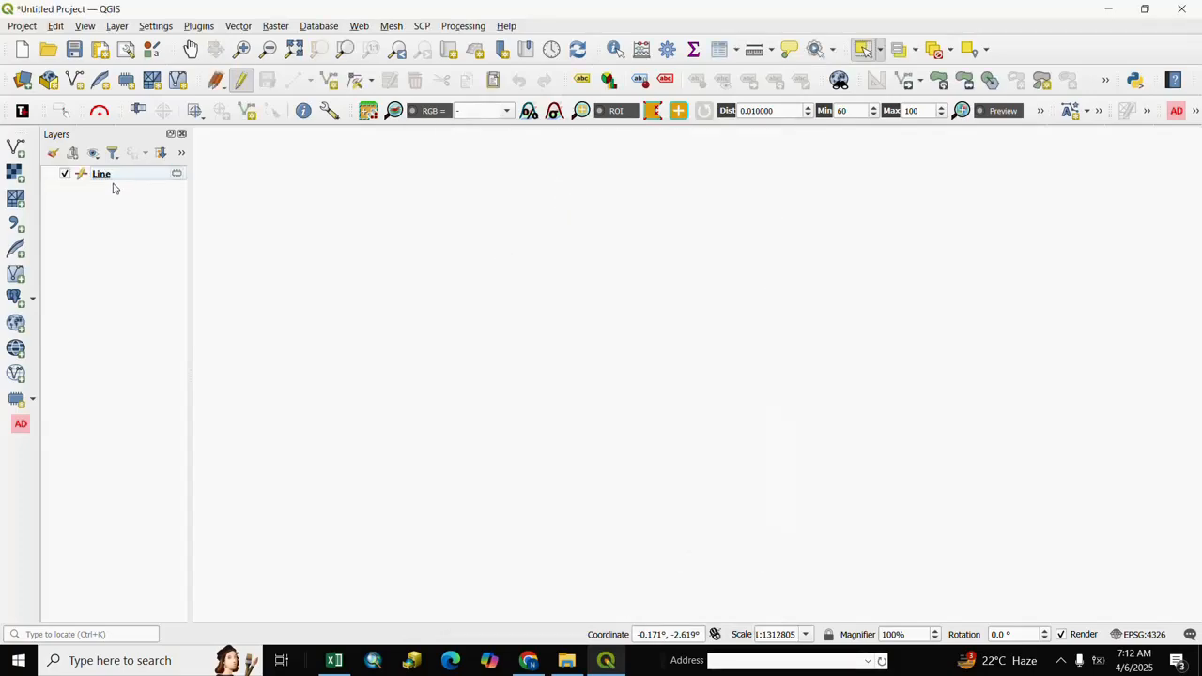
pyautogui.click(102, 176)
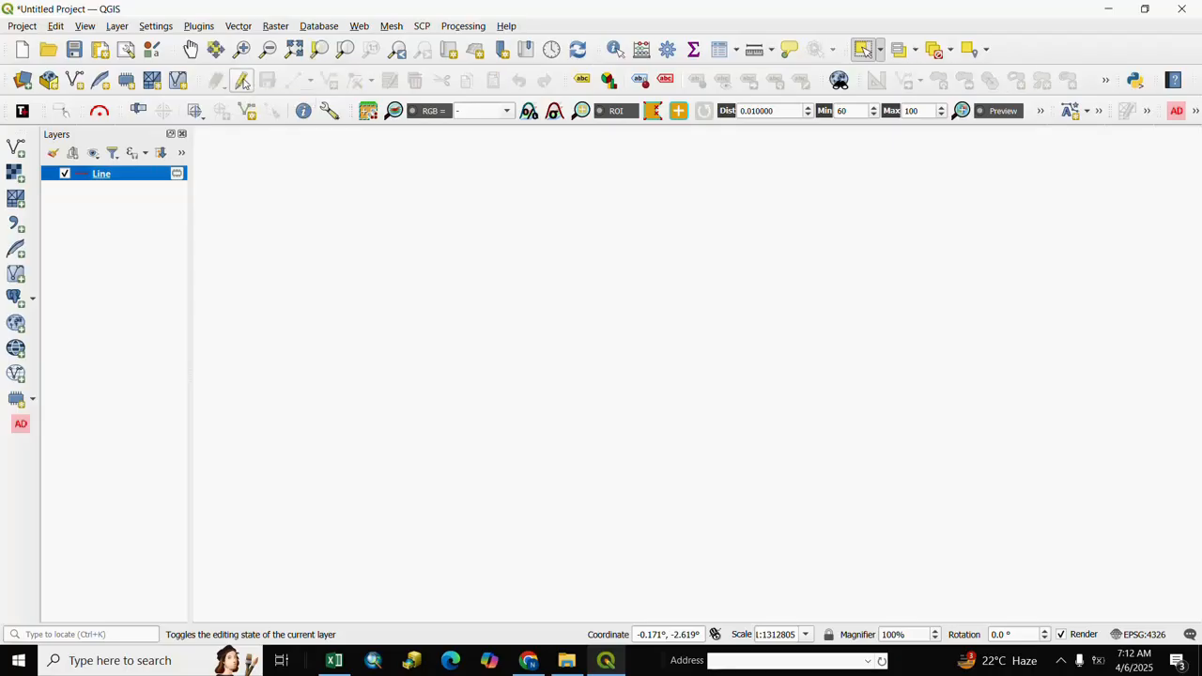
pyautogui.click(241, 81)
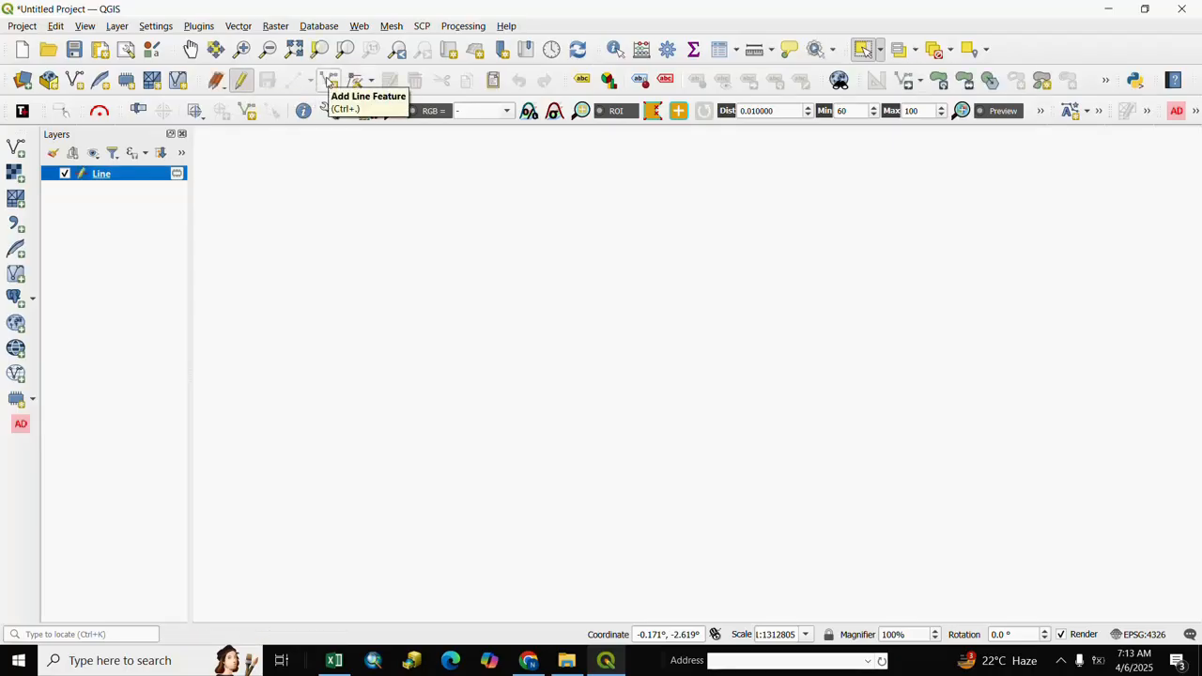
pyautogui.click(329, 81)
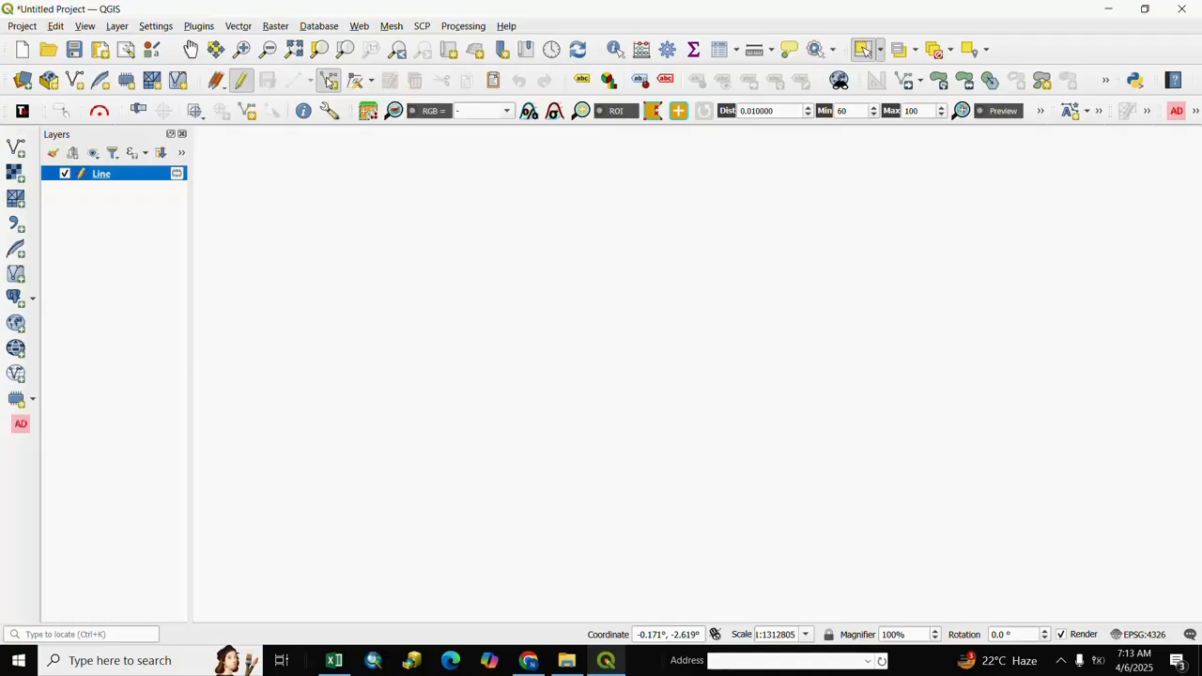
pyautogui.click(369, 258)
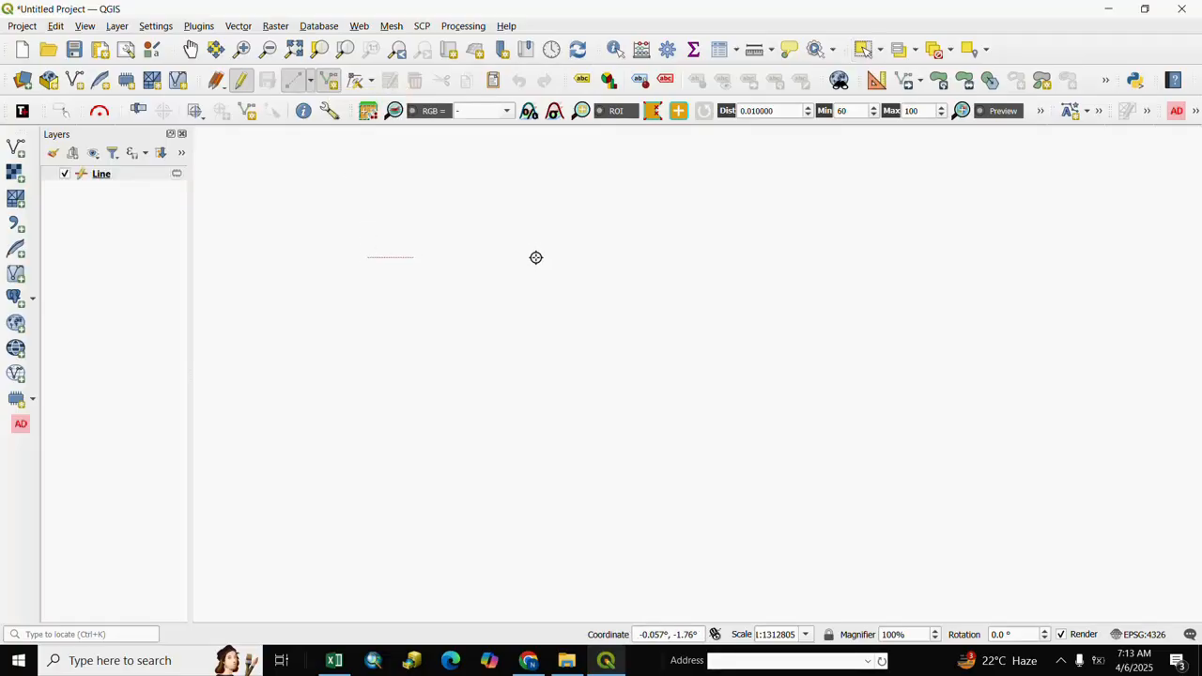
pyautogui.click(689, 248)
pyautogui.rightClick(689, 248)
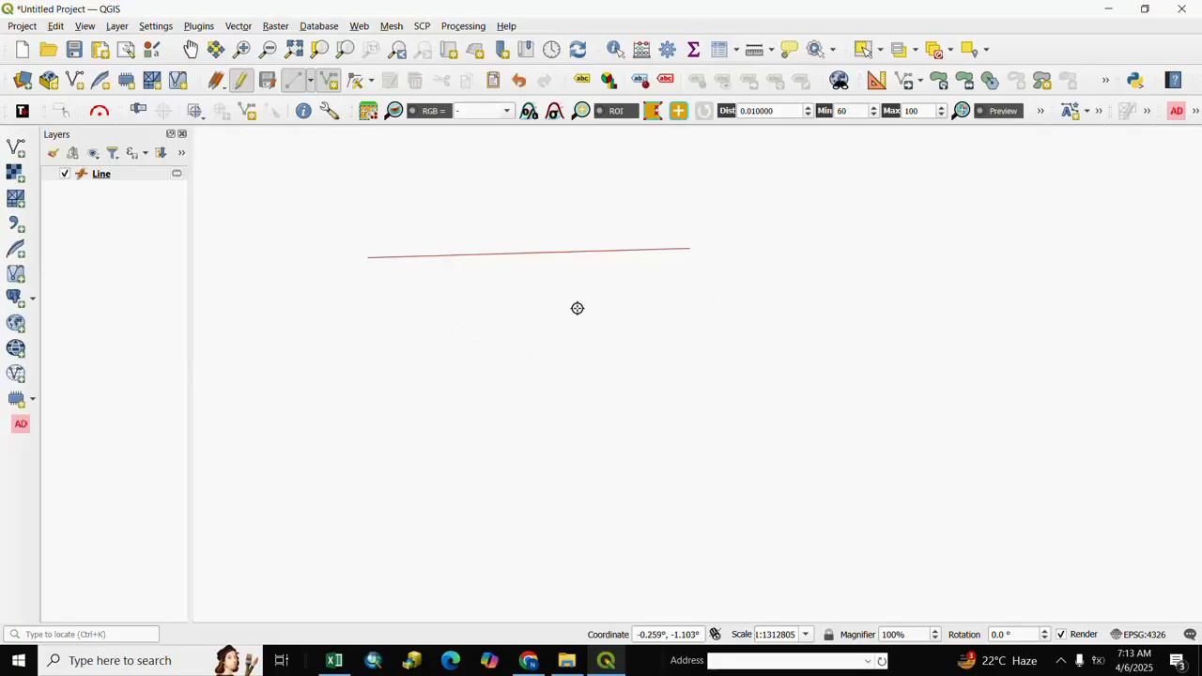
# Draw a three-segment zigzag line on the Line layer below the horizontal line
pyautogui.click(389, 496)
pyautogui.click(524, 358)
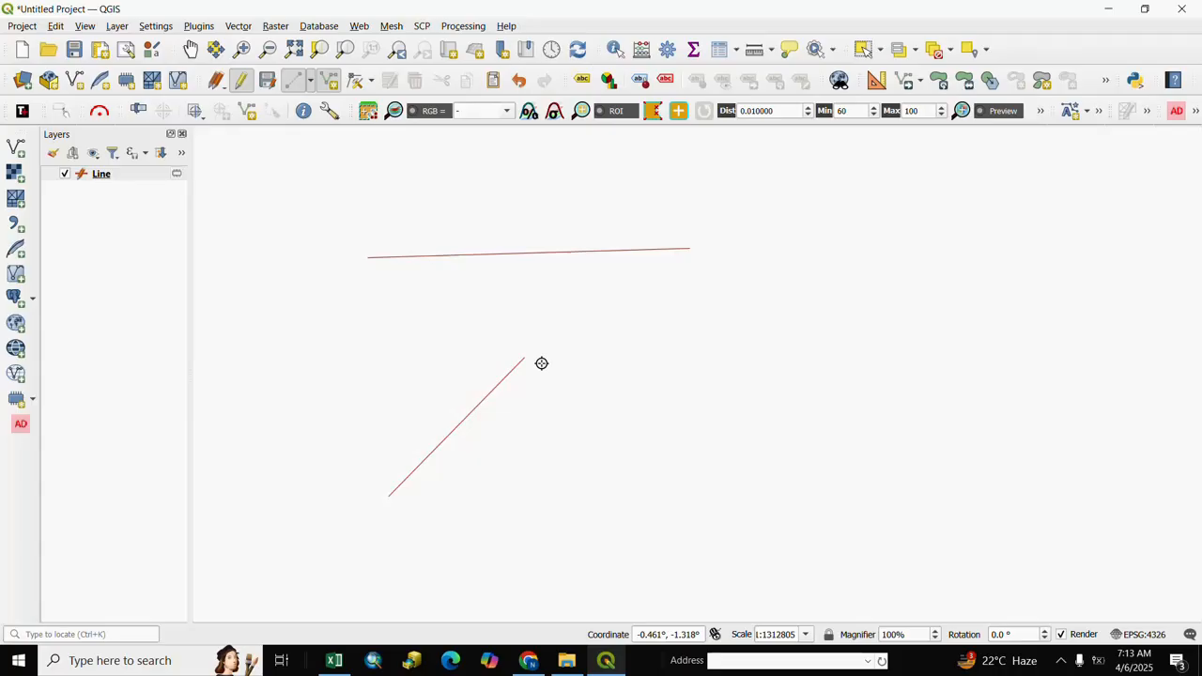
pyautogui.click(667, 401)
pyautogui.click(834, 339)
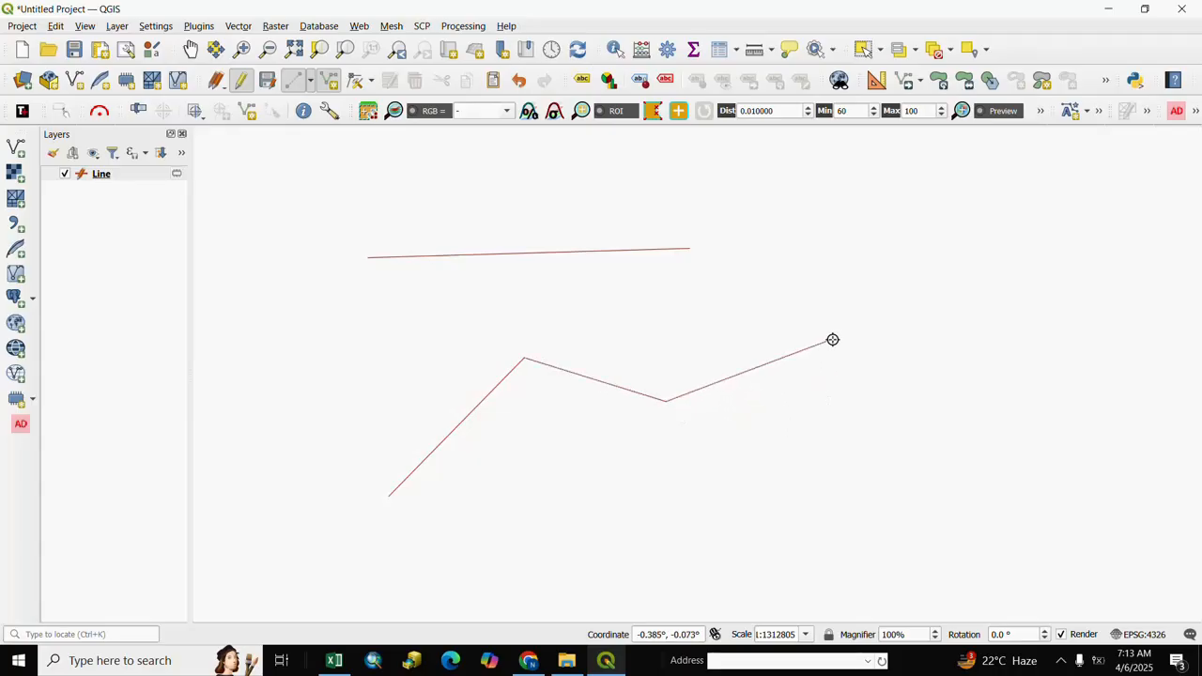
pyautogui.rightClick(833, 339)
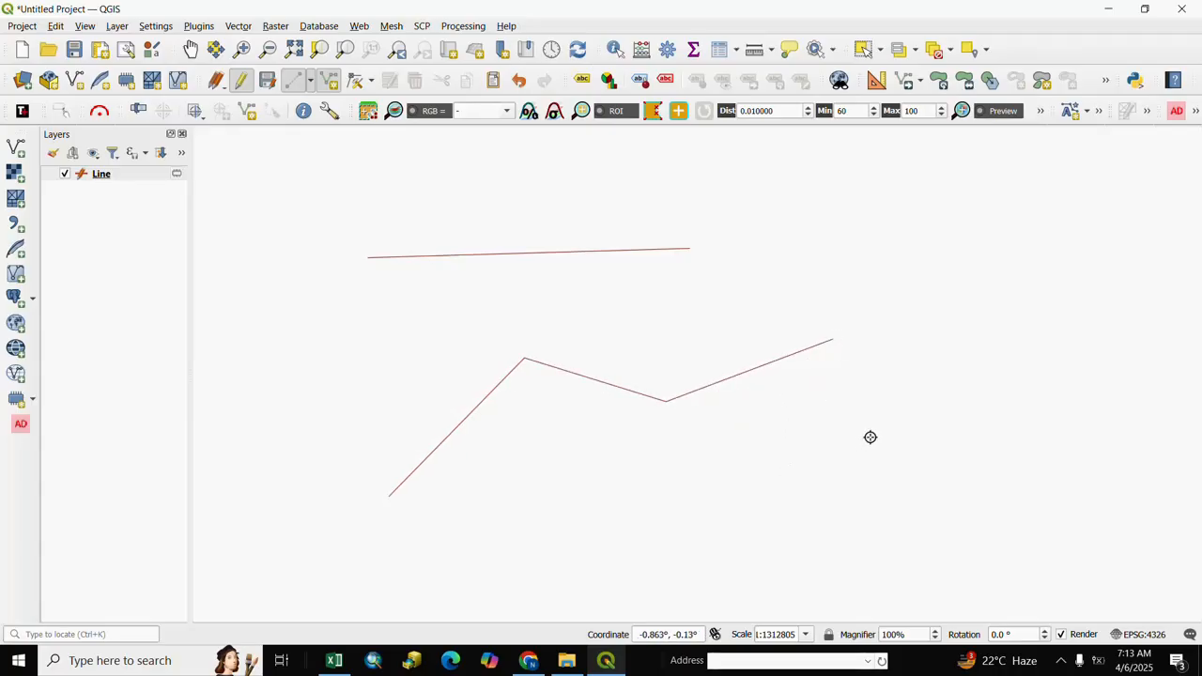
# Draw a four-segment open line to the right of the zigzag, curving around and ending below the zigzag
pyautogui.click(835, 526)
pyautogui.click(906, 367)
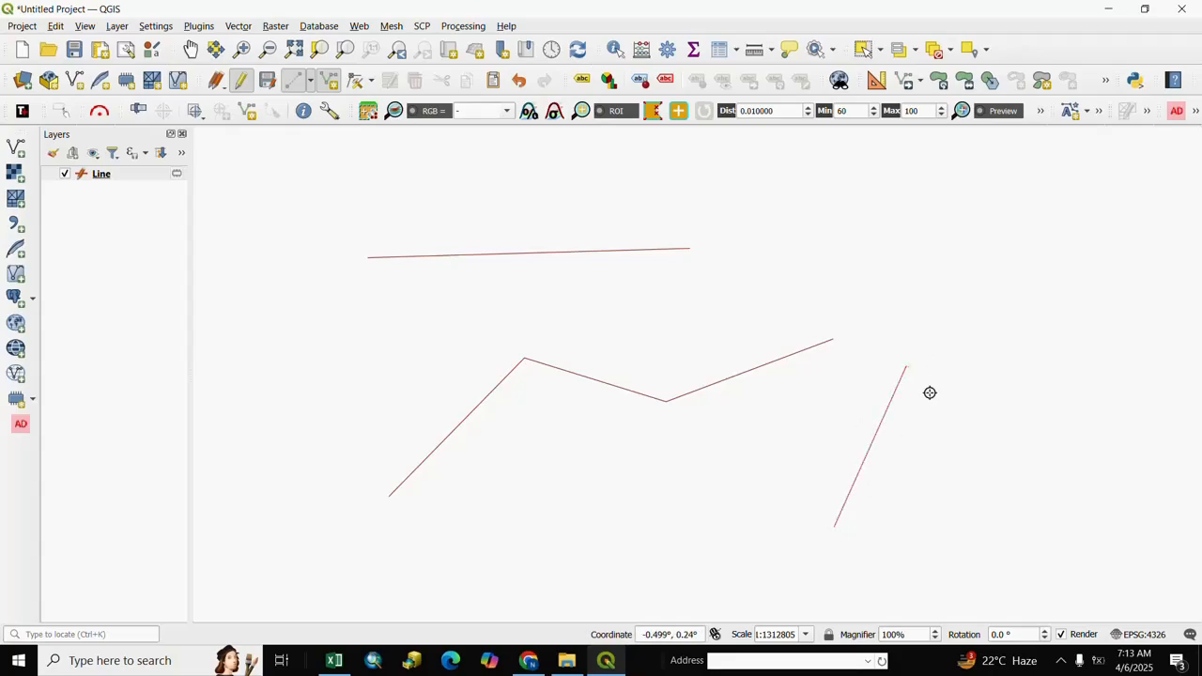
pyautogui.click(1013, 472)
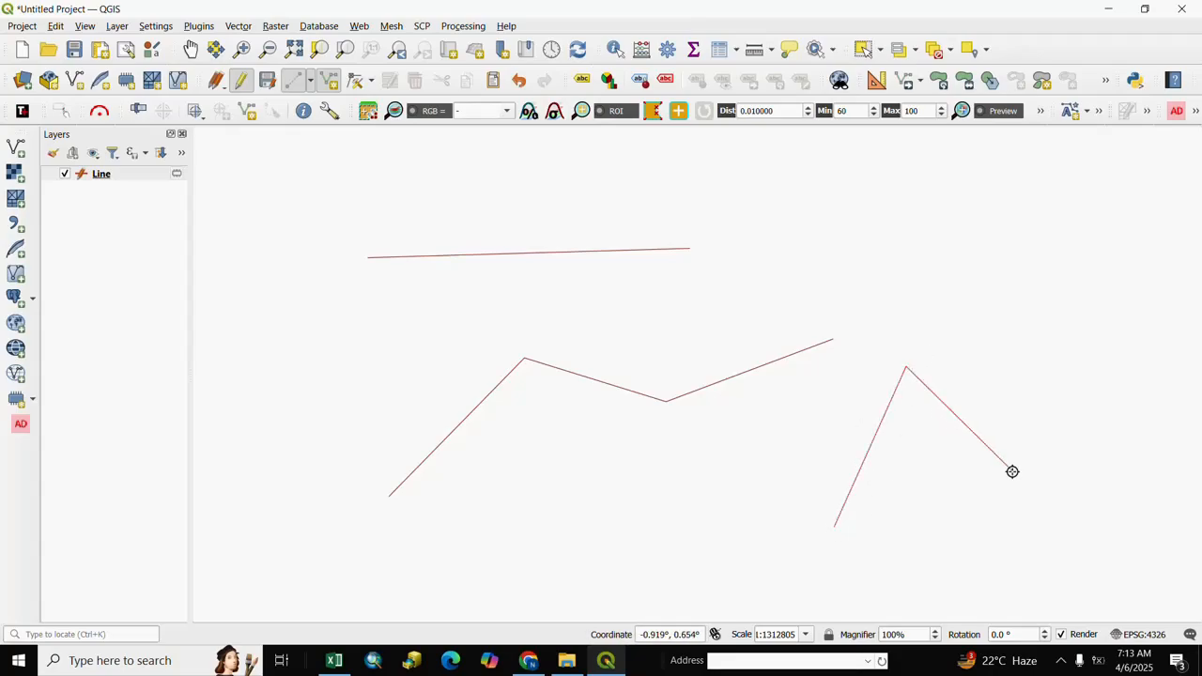
pyautogui.click(906, 580)
pyautogui.click(596, 545)
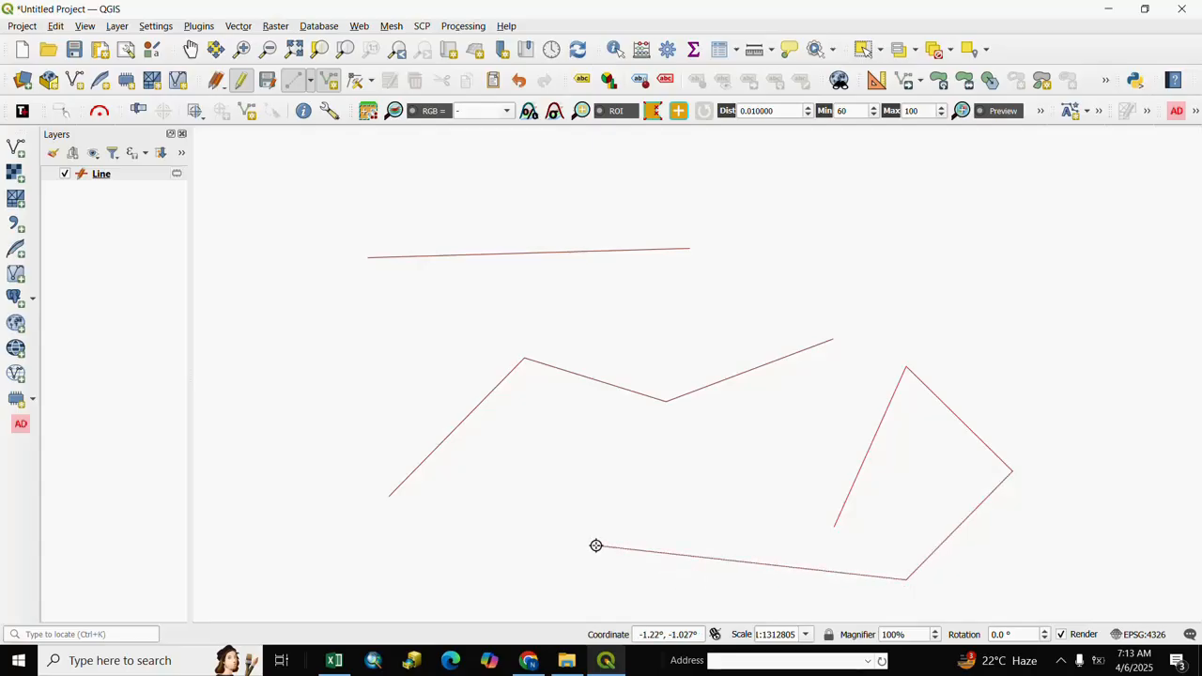
pyautogui.rightClick(597, 546)
# Open the Line layer's attribute table to examine its feature rows
pyautogui.click(719, 50)
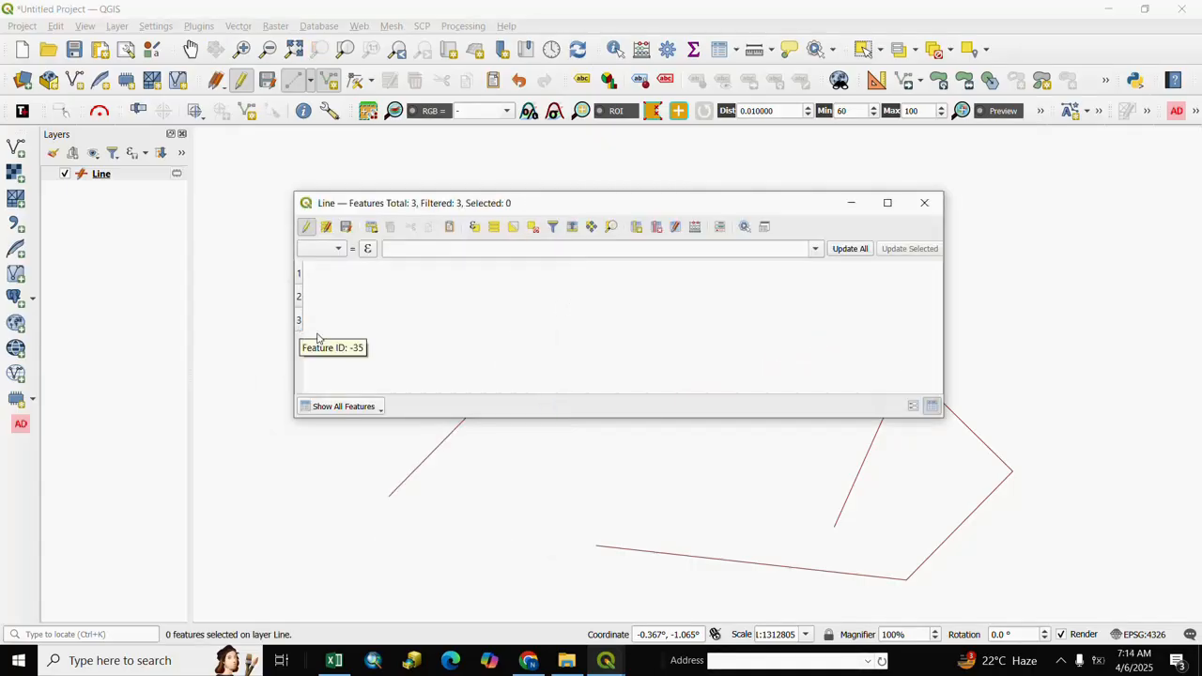
pyautogui.moveTo(689, 197); pyautogui.dragTo(658, 433)
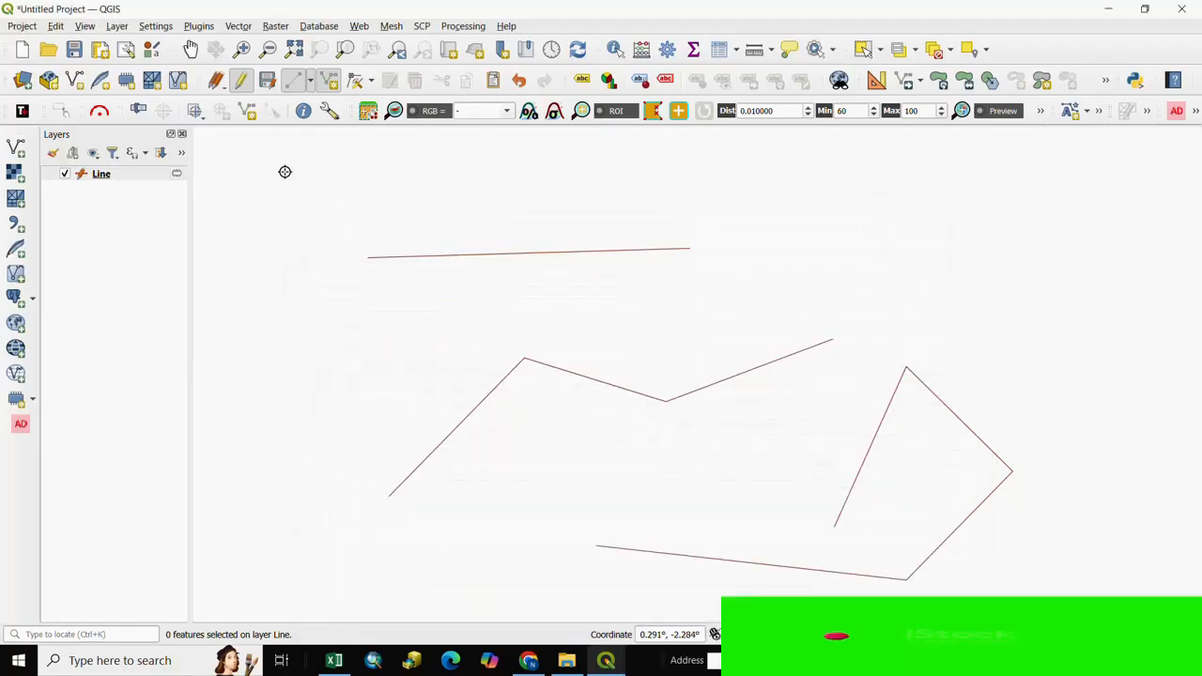
# Split the horizontal line with Split Features by drawing a vertical cut across it, left of its middle
pyautogui.click(55, 27)
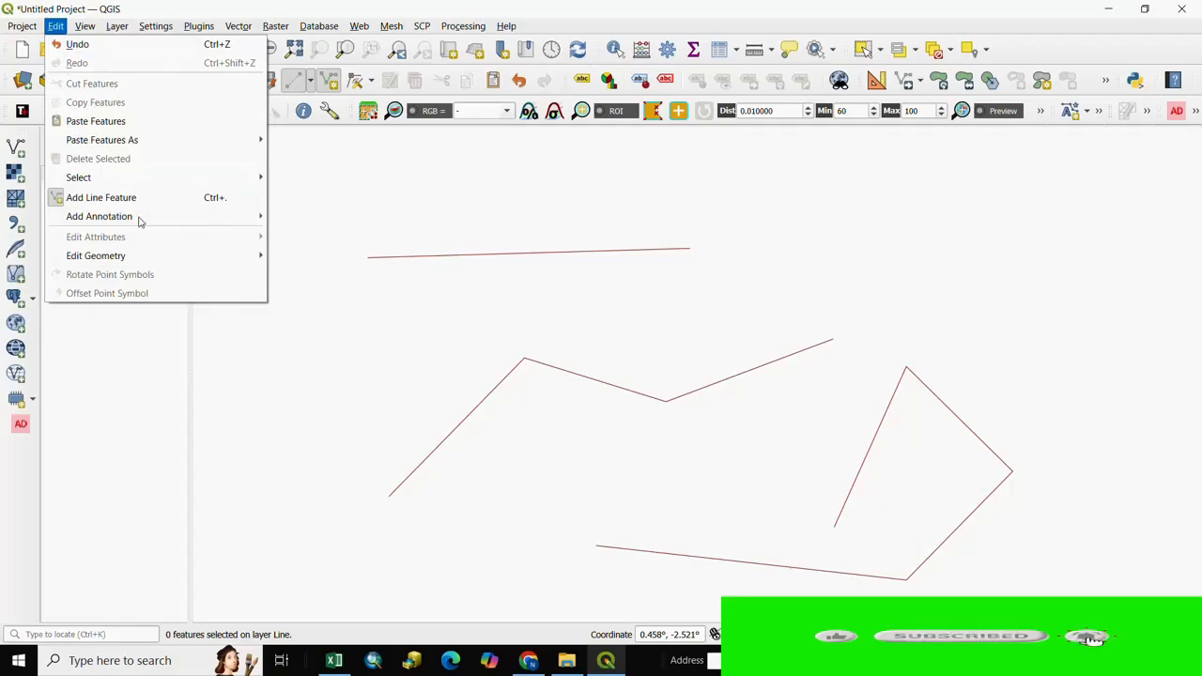
pyautogui.moveTo(149, 257)
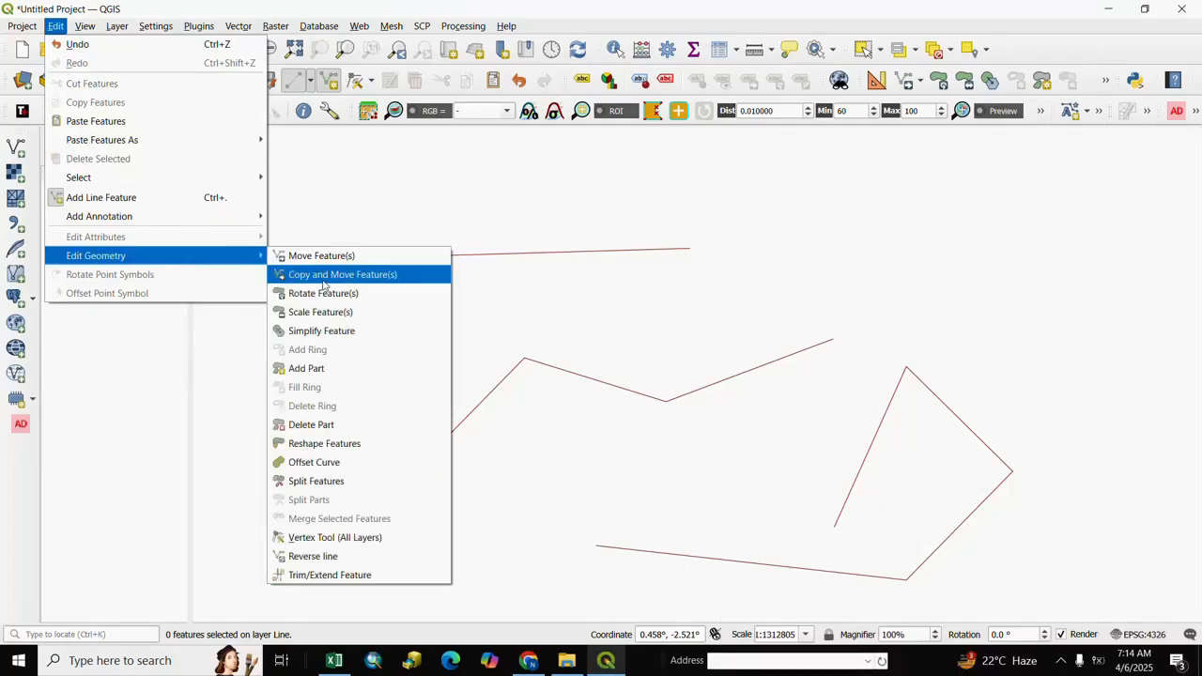
pyautogui.click(323, 483)
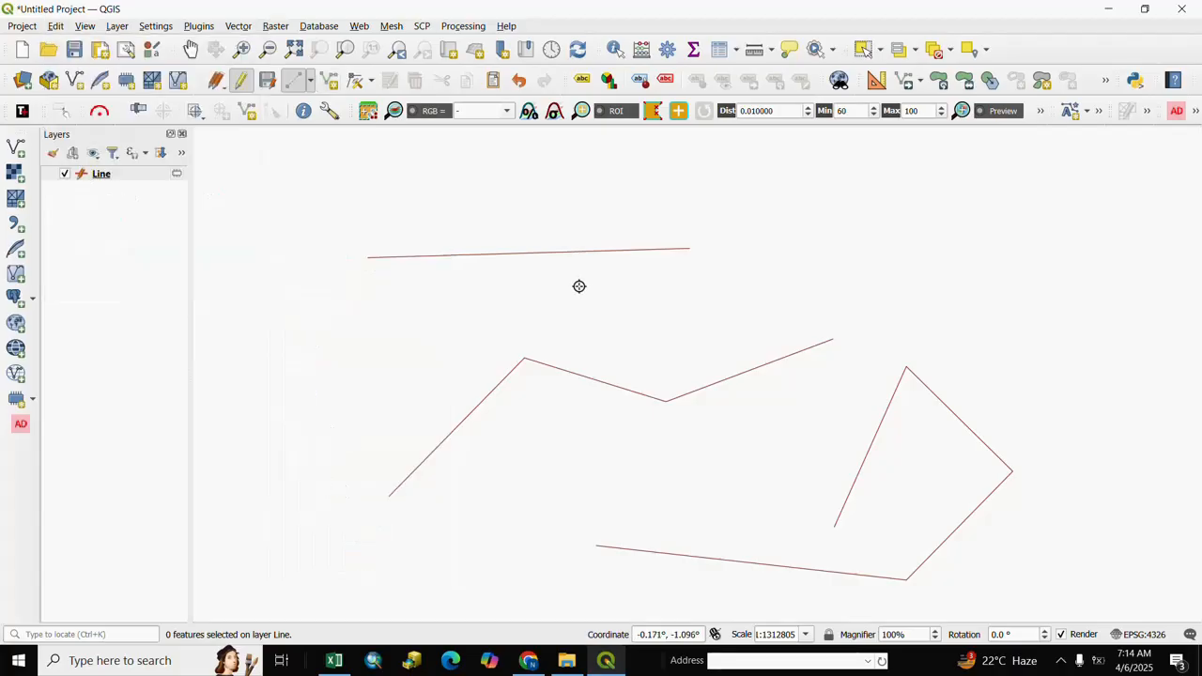
pyautogui.click(495, 168)
pyautogui.click(503, 326)
pyautogui.rightClick(503, 326)
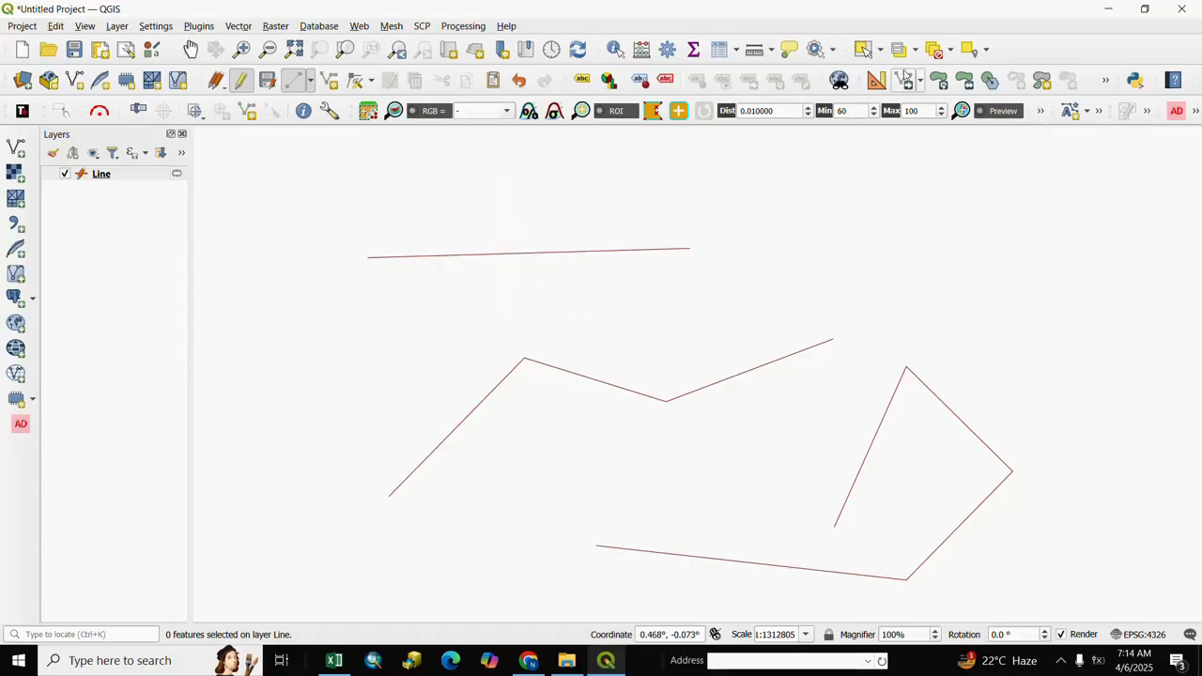
# Select the left part of the horizontal line to check the split, and clear the selection
pyautogui.click(863, 50)
pyautogui.moveTo(399, 225); pyautogui.dragTo(425, 304)
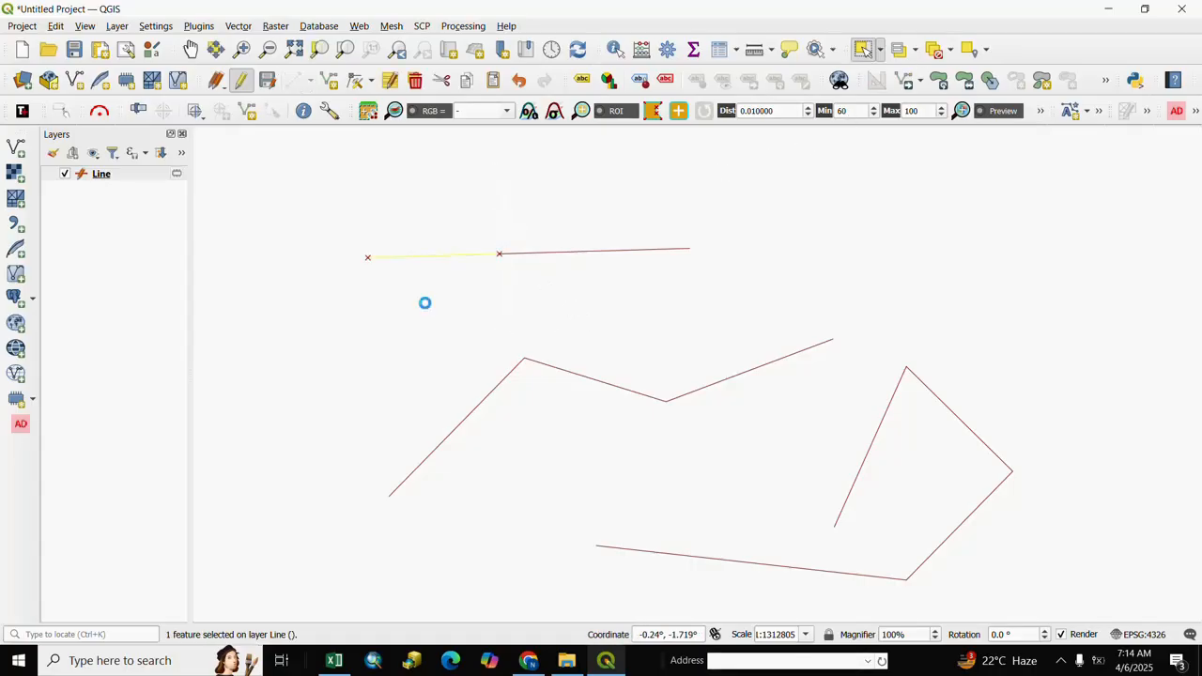
pyautogui.scroll(-2, 430, 273)
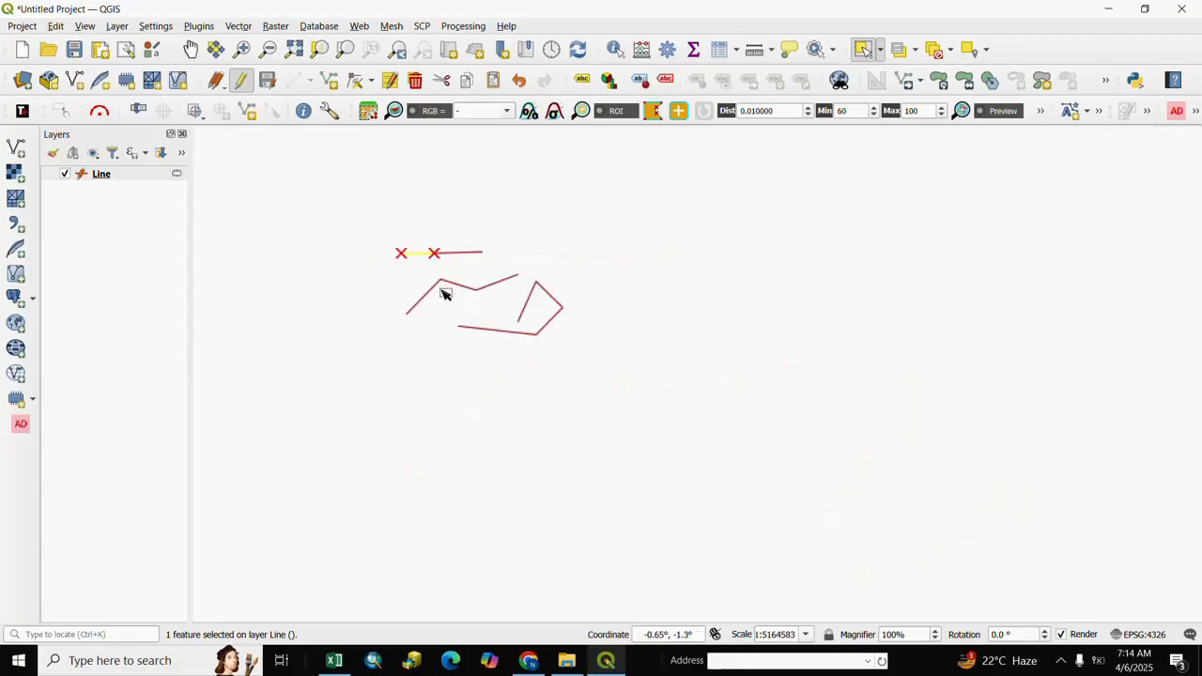
pyautogui.scroll(2, 443, 290)
pyautogui.scroll(1, 363, 178)
pyautogui.moveTo(362, 179); pyautogui.dragTo(534, 403)
pyautogui.scroll(-2, 508, 385)
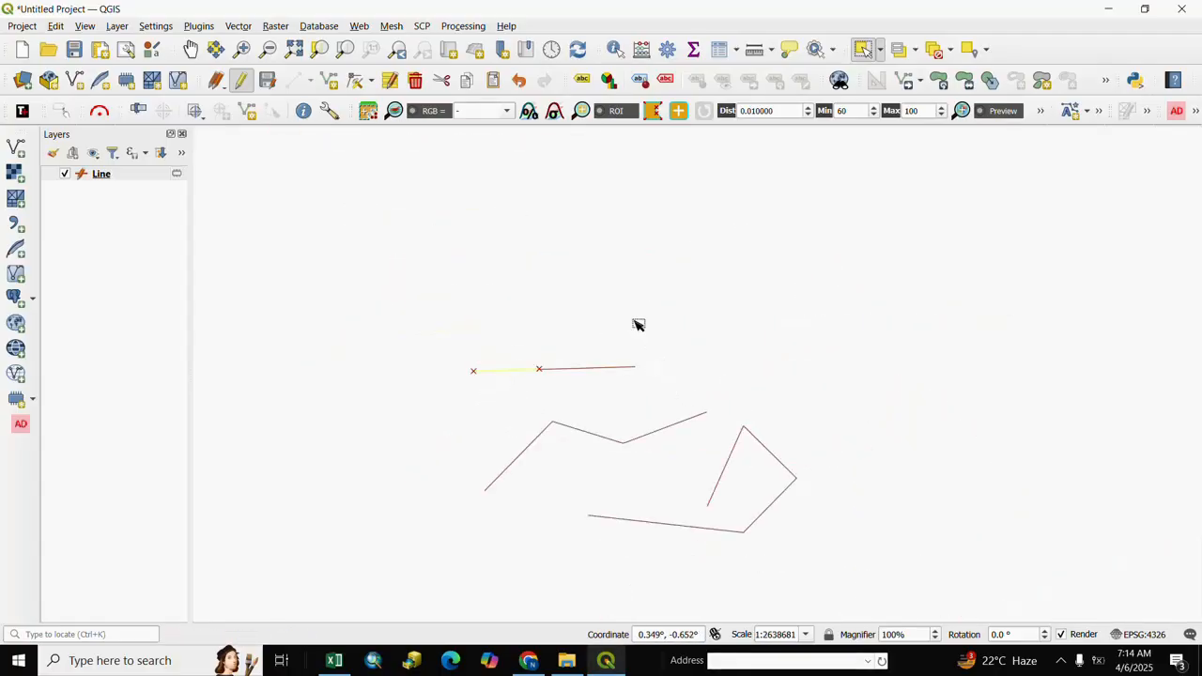
pyautogui.click(908, 204)
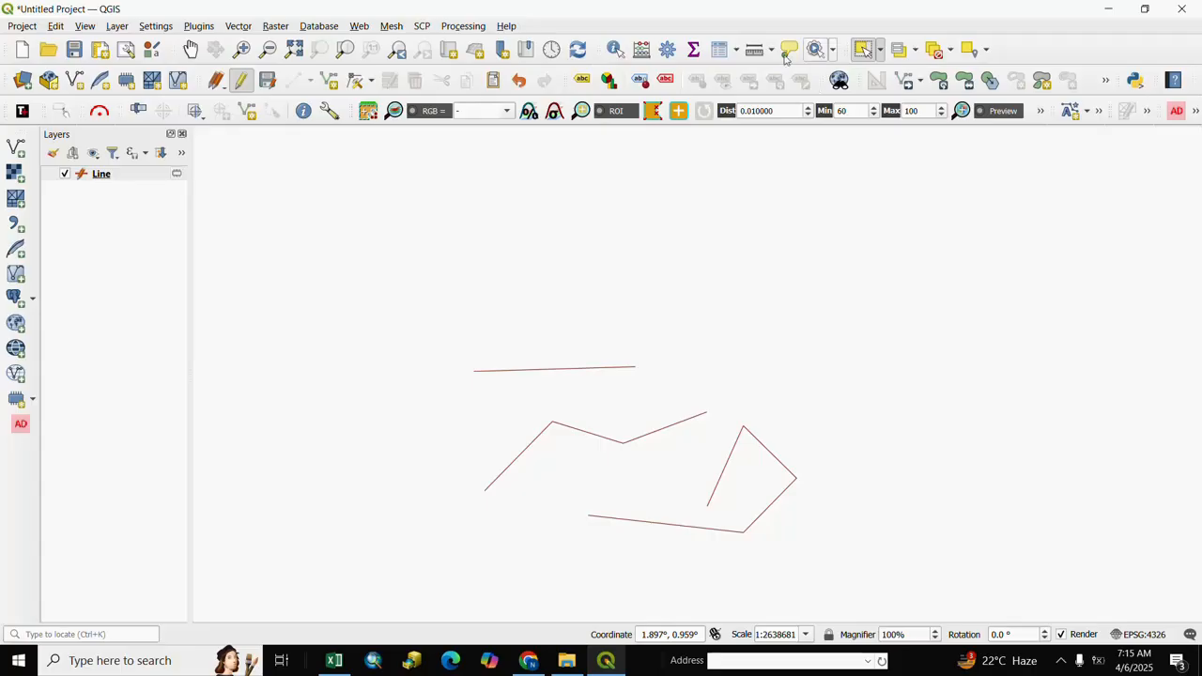
# Check the Line layer's feature rows in its attribute table again and close the table
pyautogui.click(722, 50)
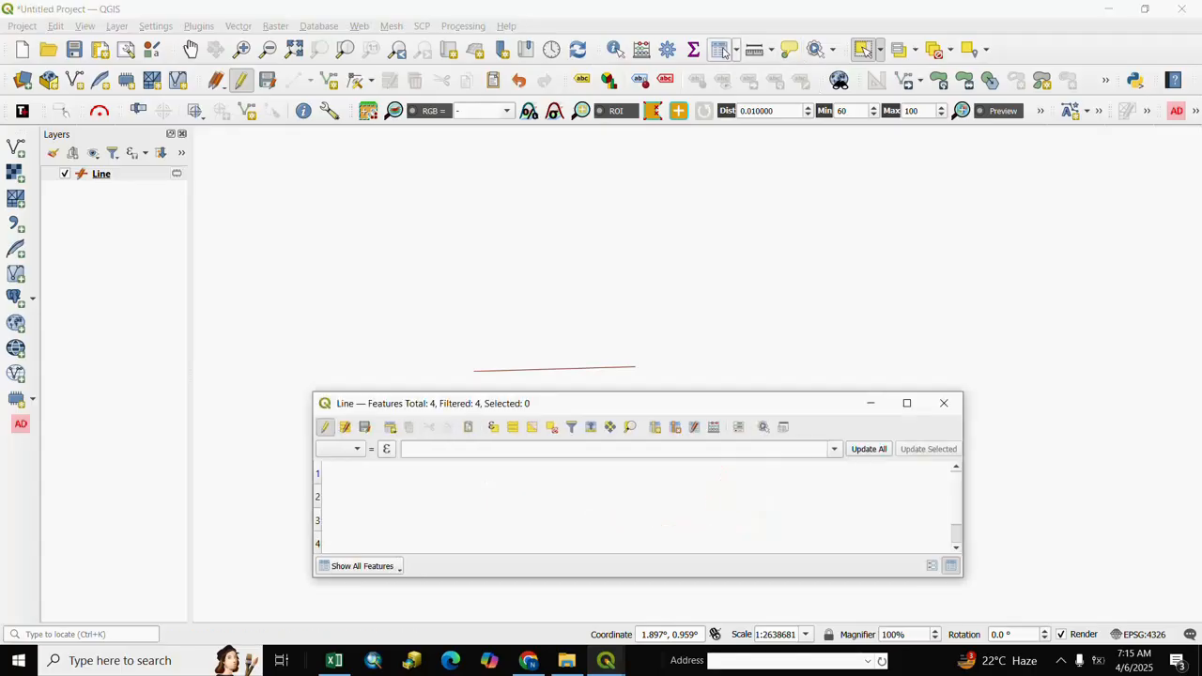
pyautogui.moveTo(692, 393); pyautogui.dragTo(706, 236)
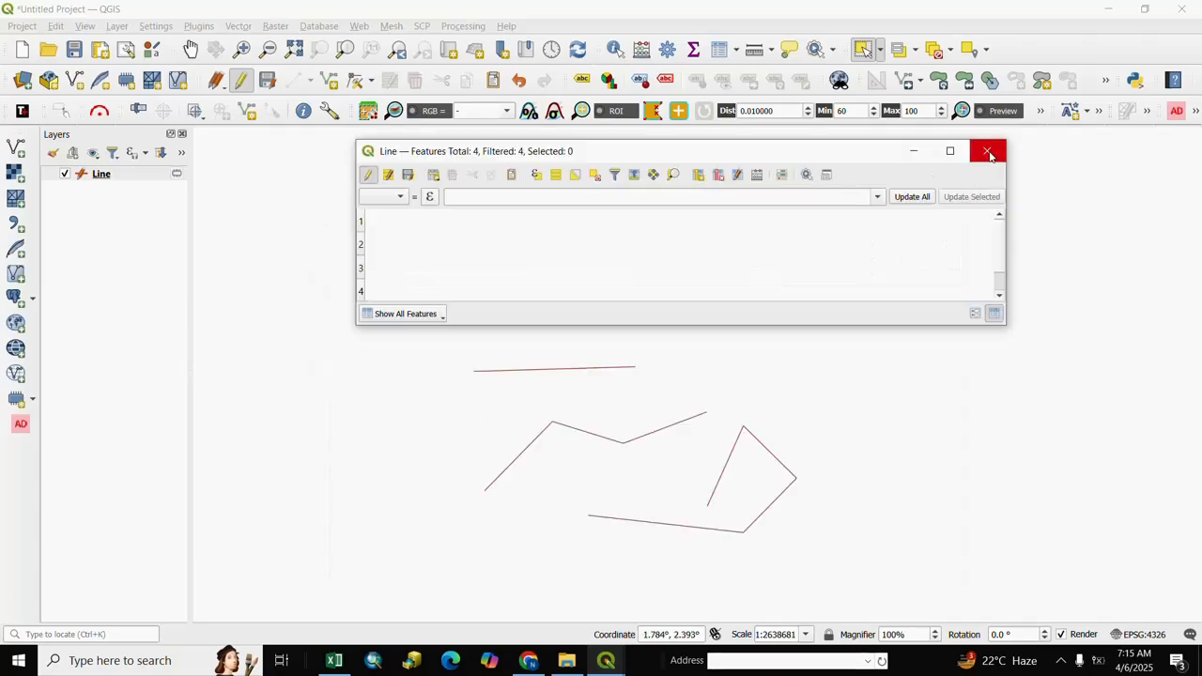
pyautogui.click(987, 152)
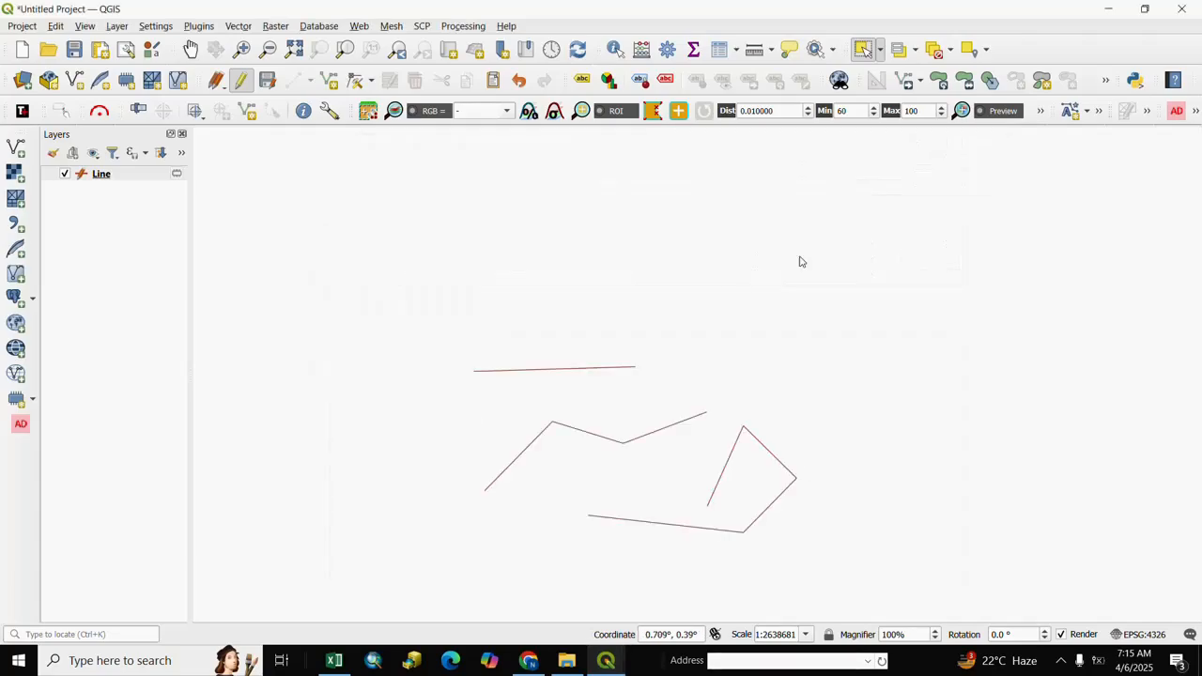
pyautogui.click(98, 176)
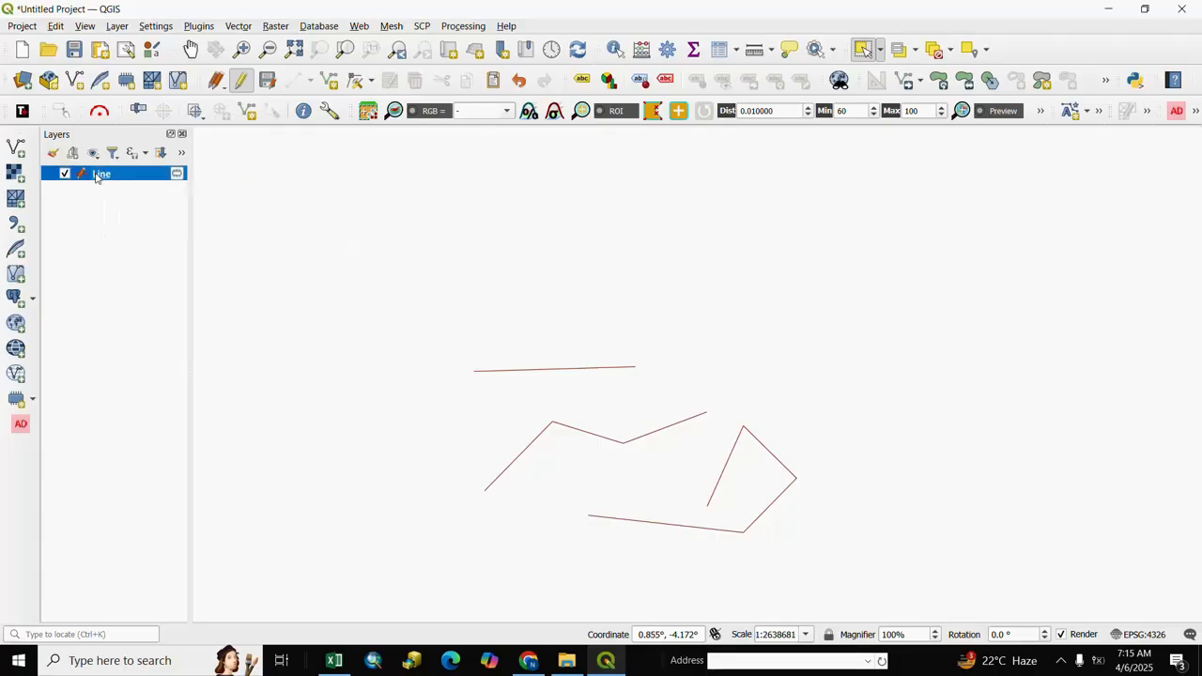
pyautogui.rightClick(98, 177)
pyautogui.press('Escape')
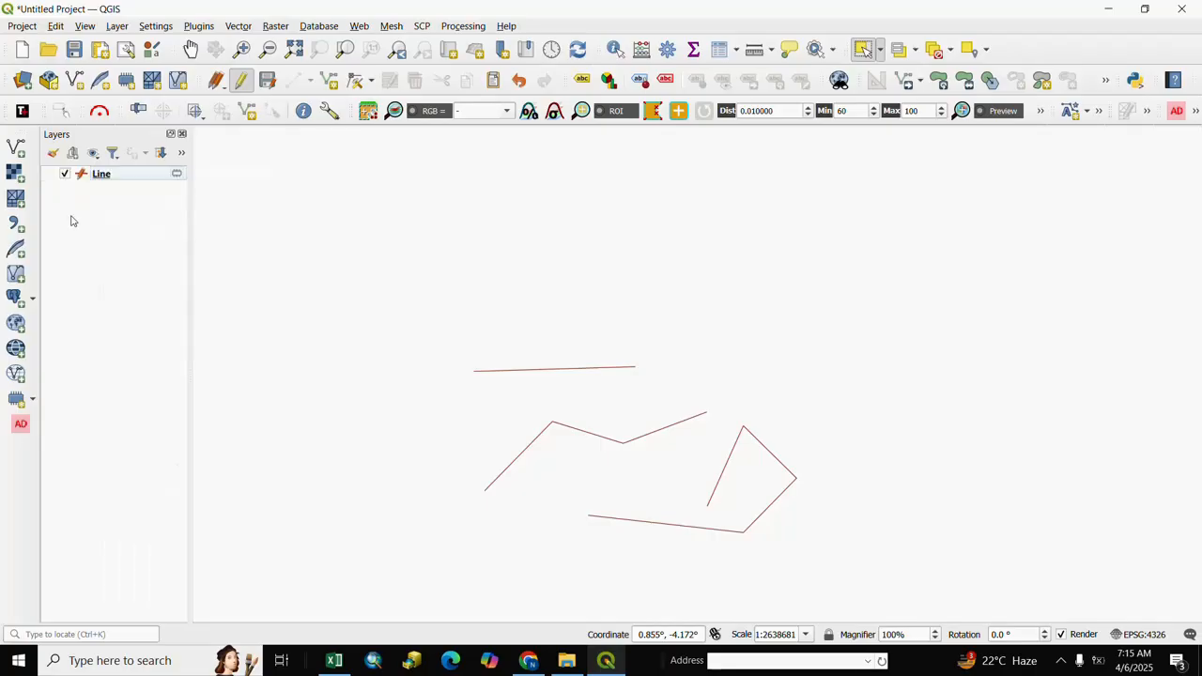
# Apply the "simple brown line" symbol to the Line layer in its symbology properties
pyautogui.rightClick(102, 178)
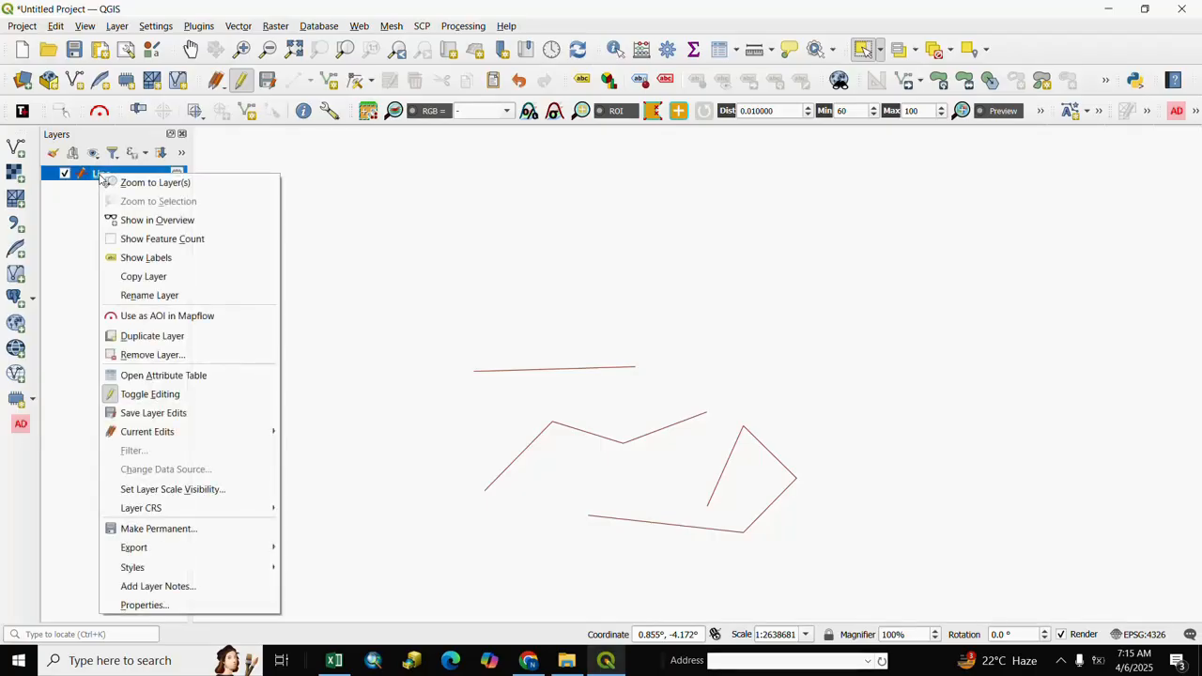
pyautogui.click(145, 606)
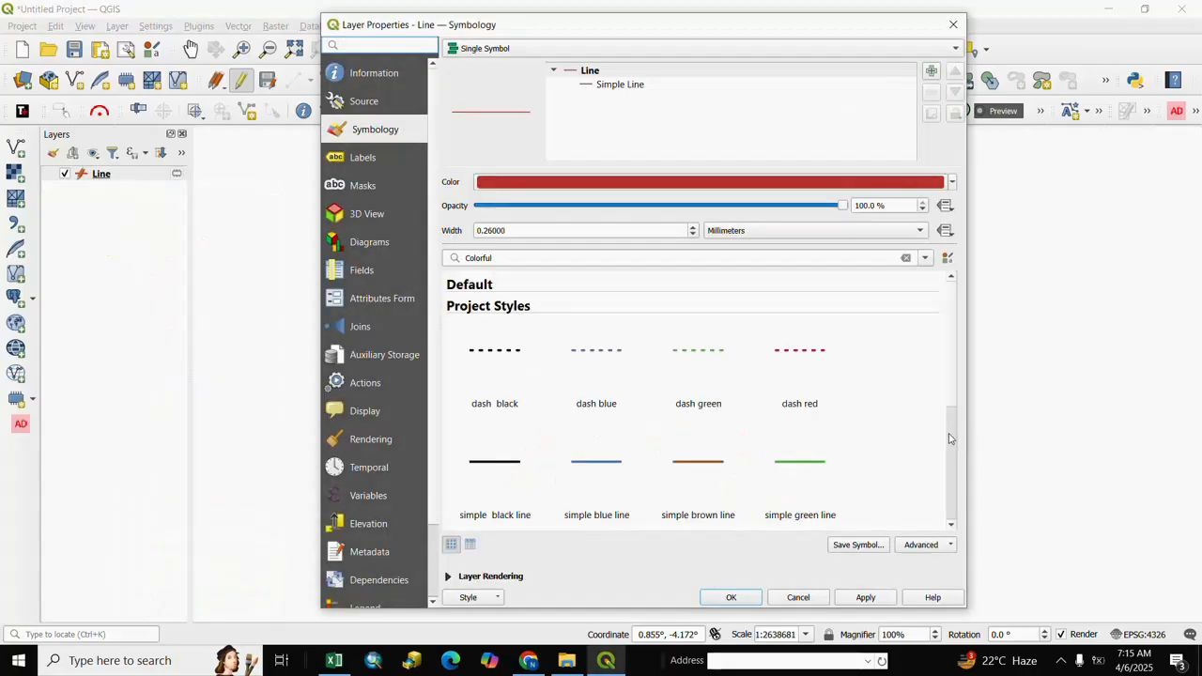
pyautogui.click(950, 438)
pyautogui.click(955, 354)
pyautogui.scroll(-2, 846, 468)
pyautogui.scroll(1, 839, 466)
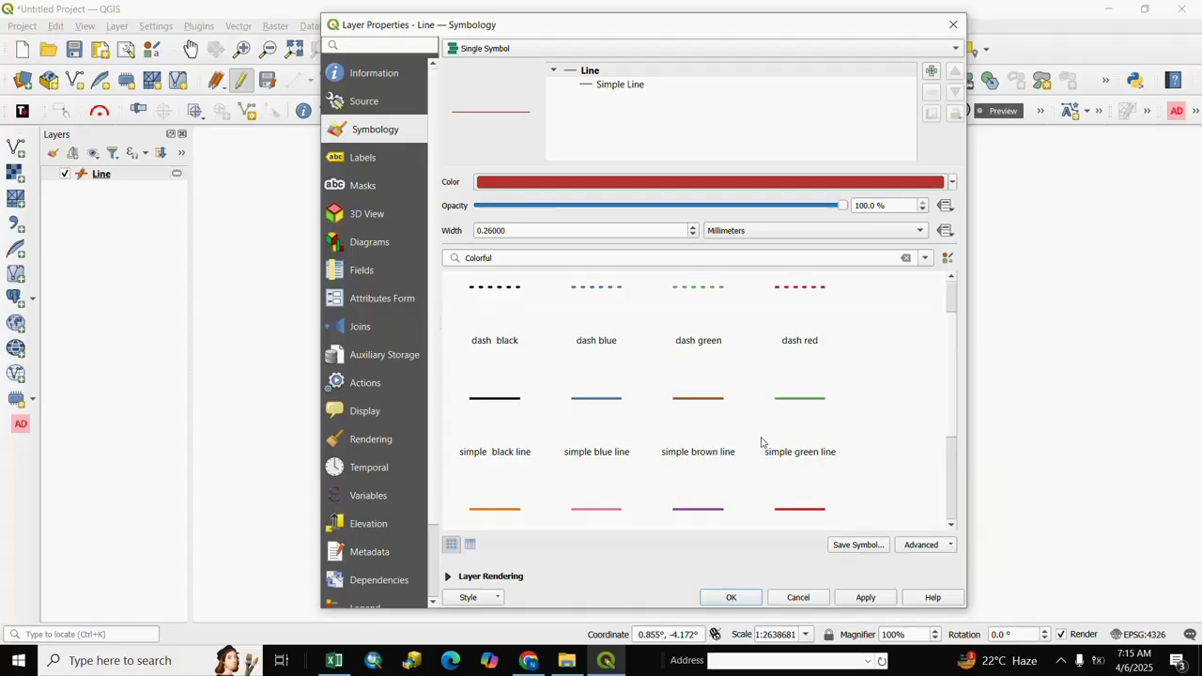
pyautogui.click(691, 402)
pyautogui.click(731, 597)
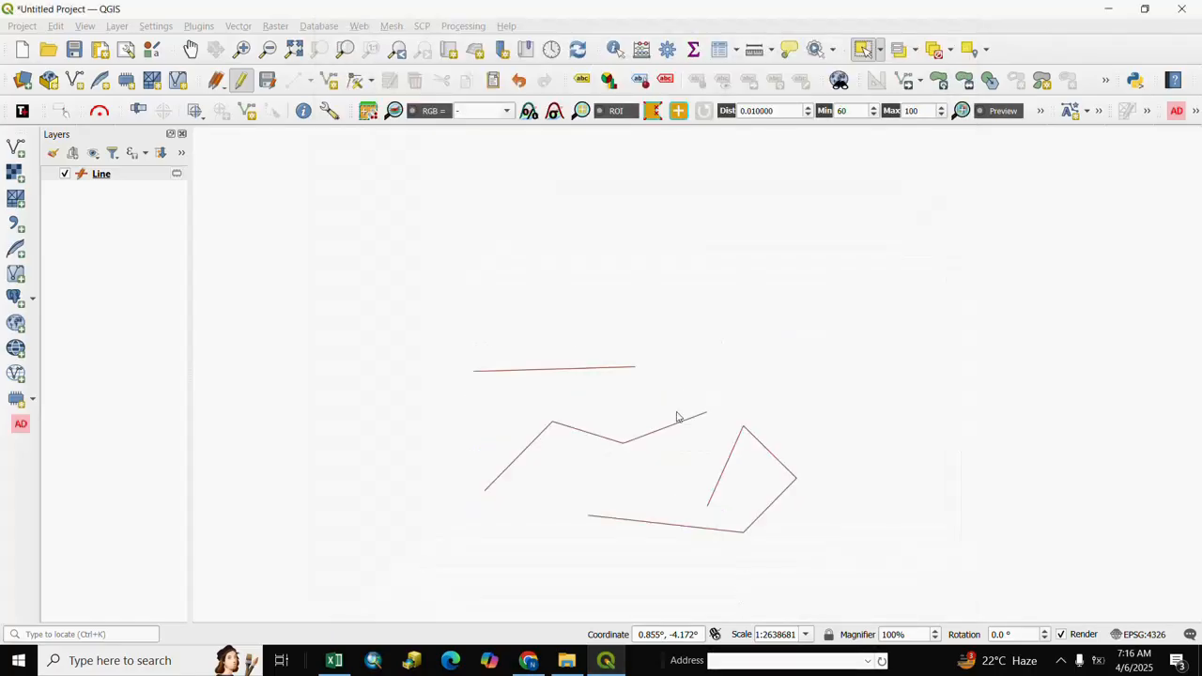
pyautogui.scroll(-2, 678, 522)
pyautogui.scroll(3, 676, 509)
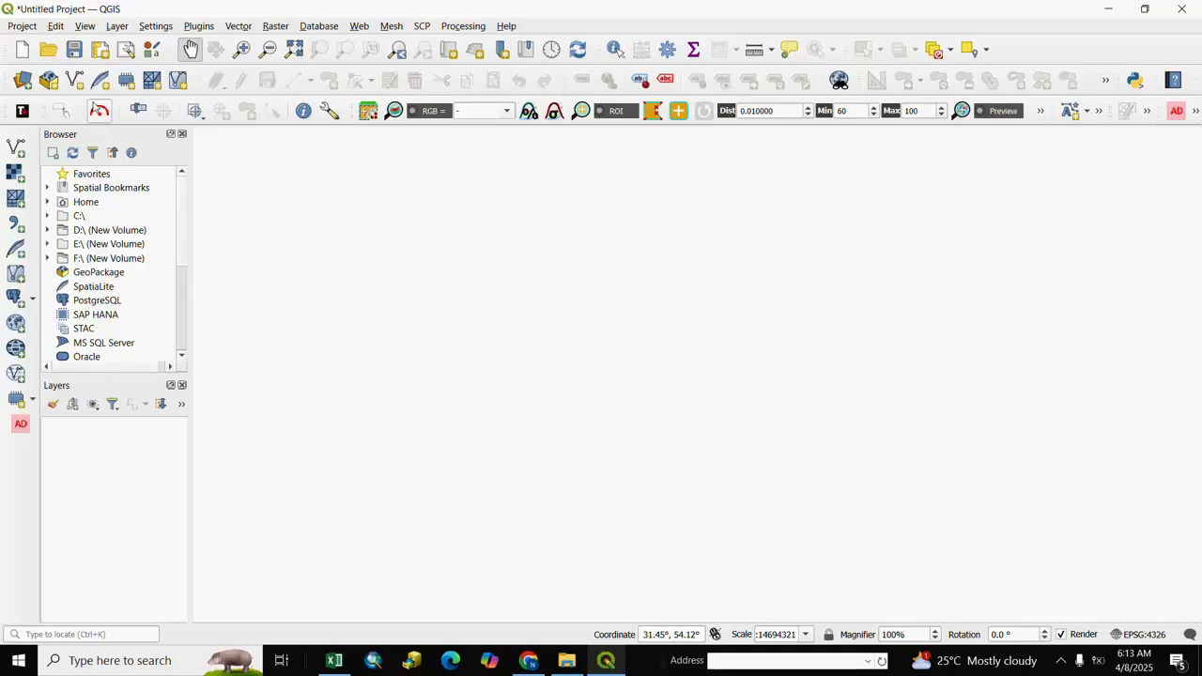
# Review the list of panels that can be shown, including Browser and Layers
pyautogui.click(84, 26)
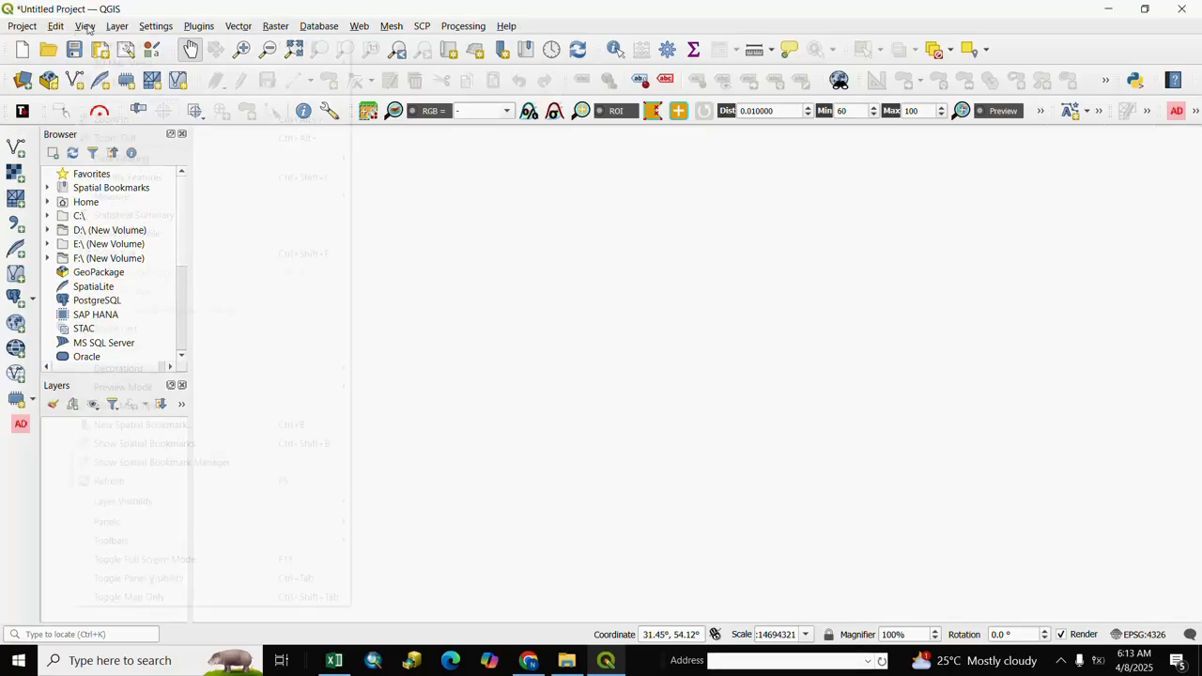
pyautogui.moveTo(109, 526)
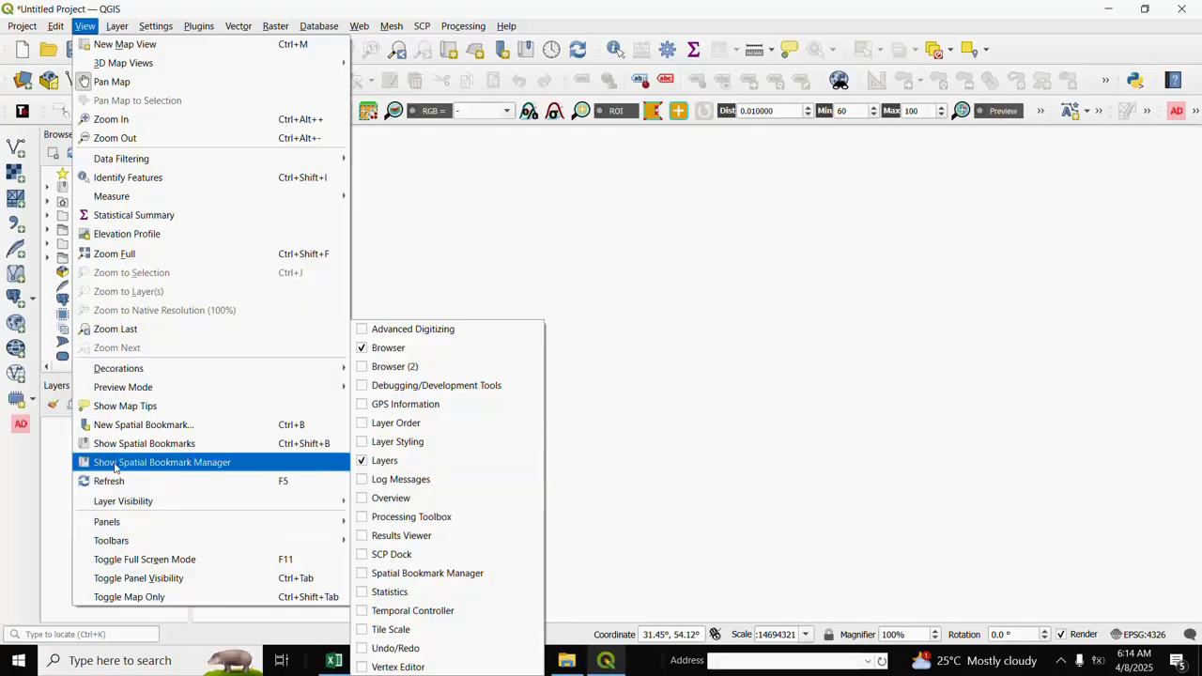
pyautogui.click(50, 454)
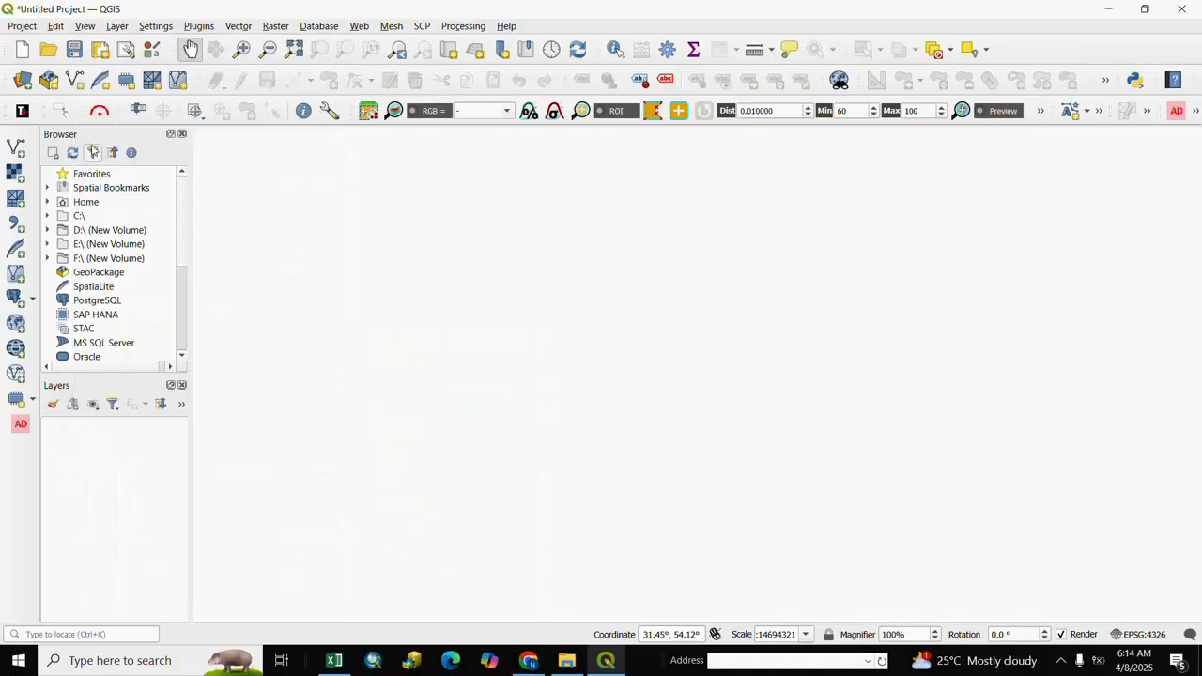
# Browse to D:\GIS Online Data\ADMINISTRATIVE BOUNDRY in the Browser and add IND_adm2.shp to the project
pyautogui.moveTo(95, 141)
pyautogui.mouseDown()
pyautogui.moveTo(479, 186)
pyautogui.moveTo(79, 154)
pyautogui.moveTo(89, 153)
pyautogui.mouseUp()
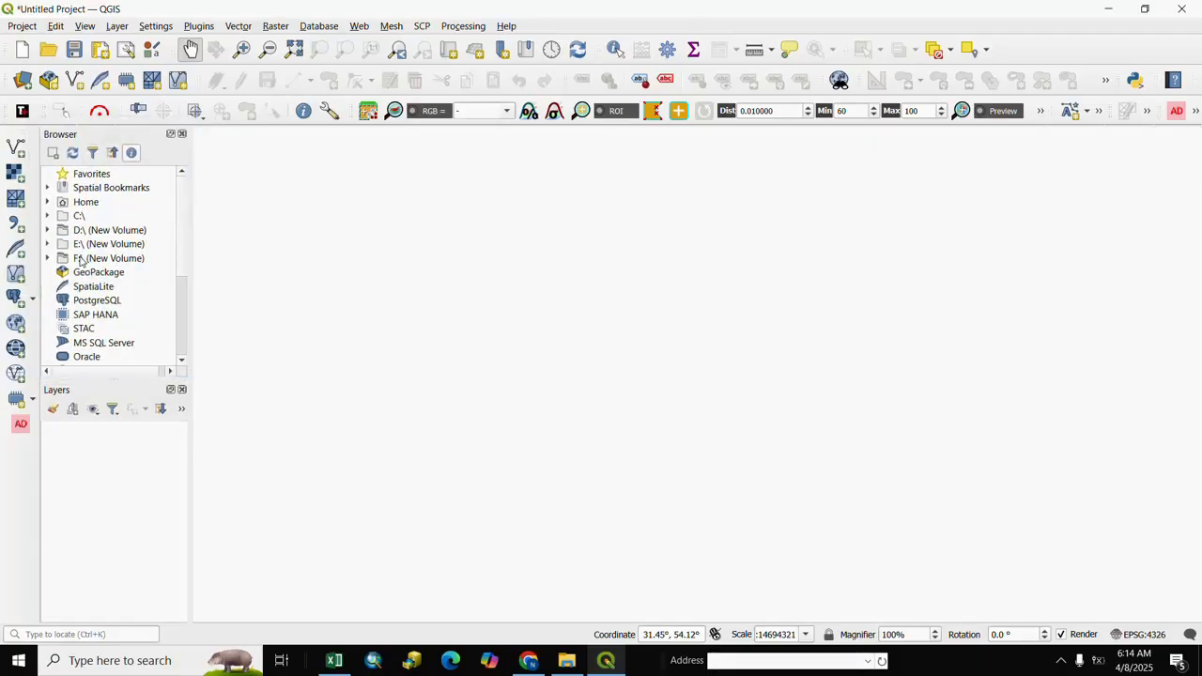
pyautogui.click(49, 231)
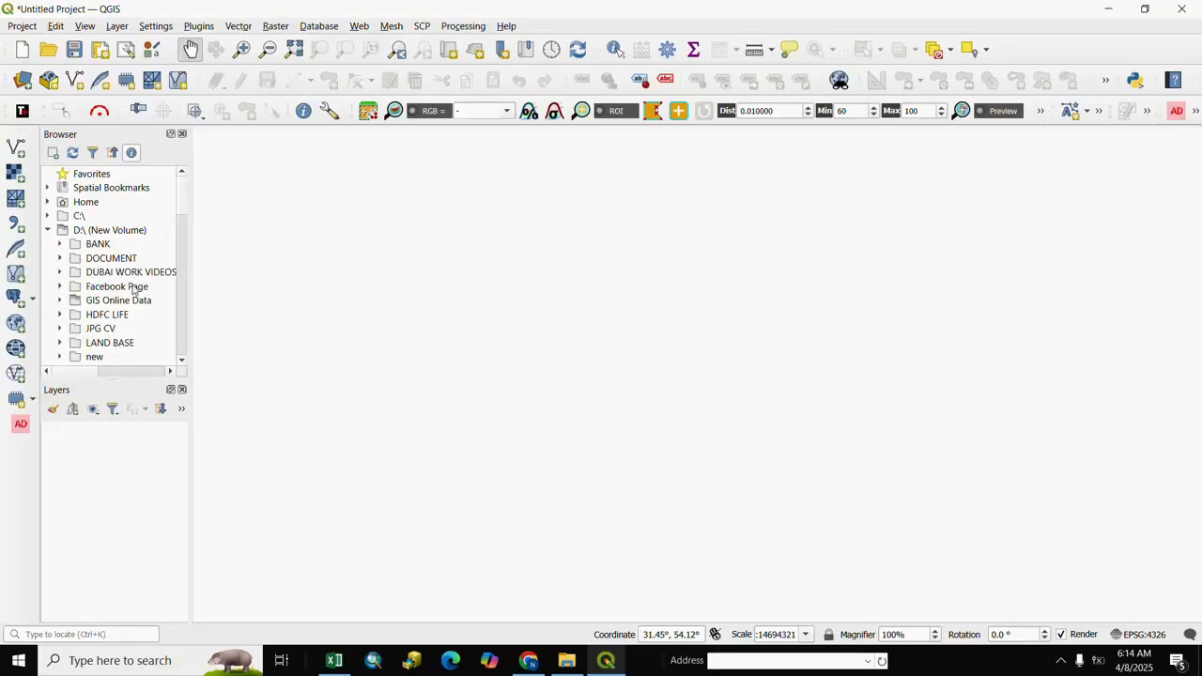
pyautogui.click(59, 300)
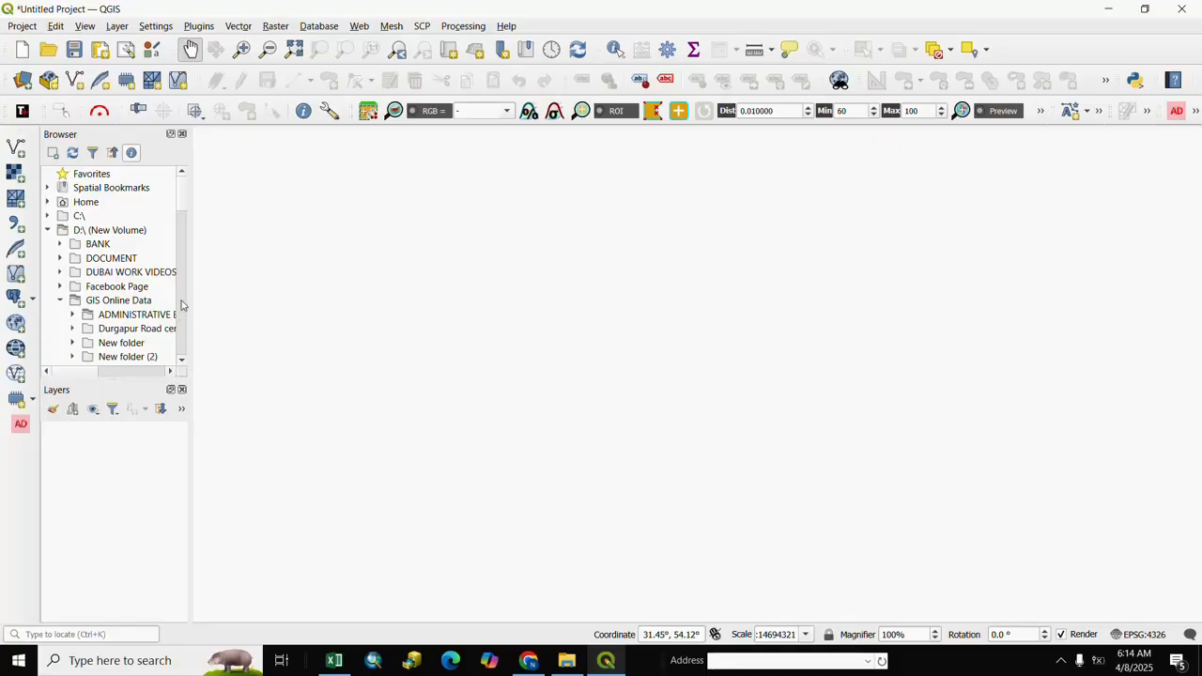
pyautogui.click(181, 362)
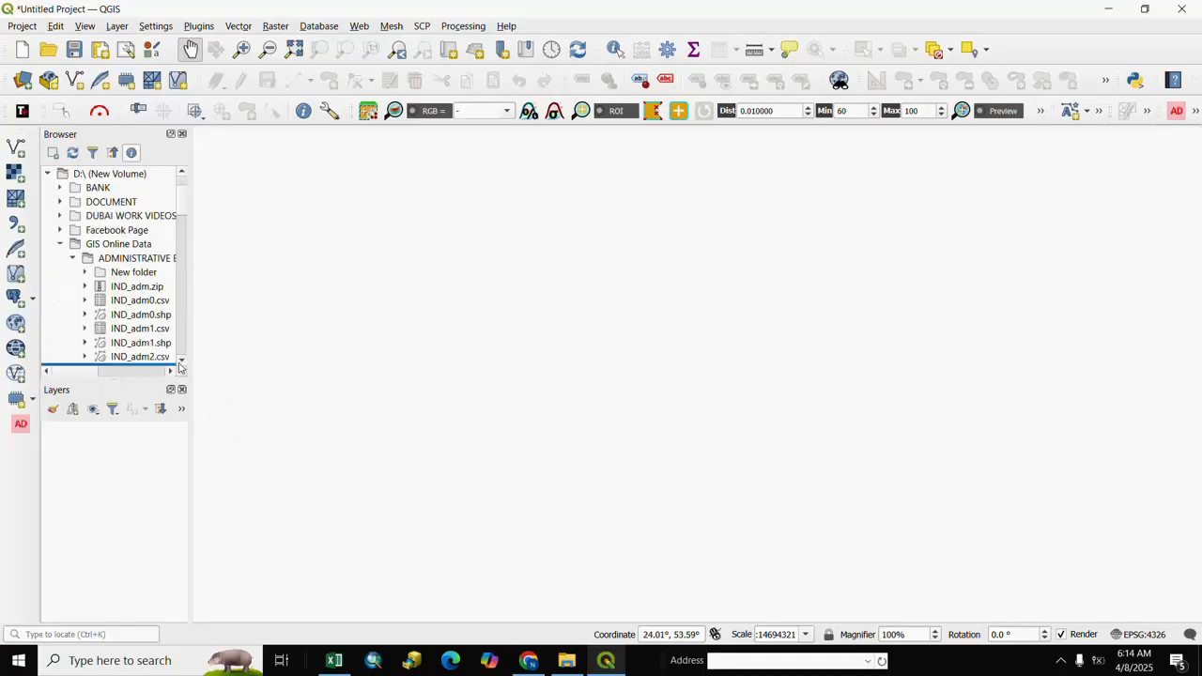
pyautogui.scroll(-1, 147, 343)
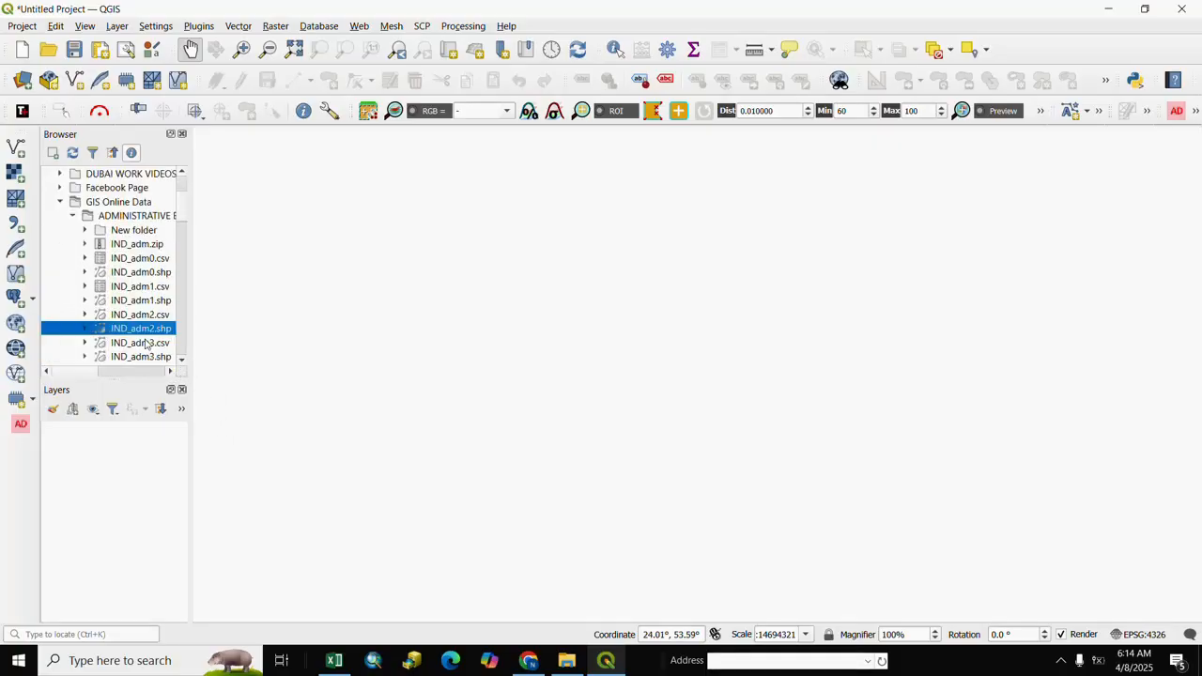
pyautogui.scroll(-1, 146, 344)
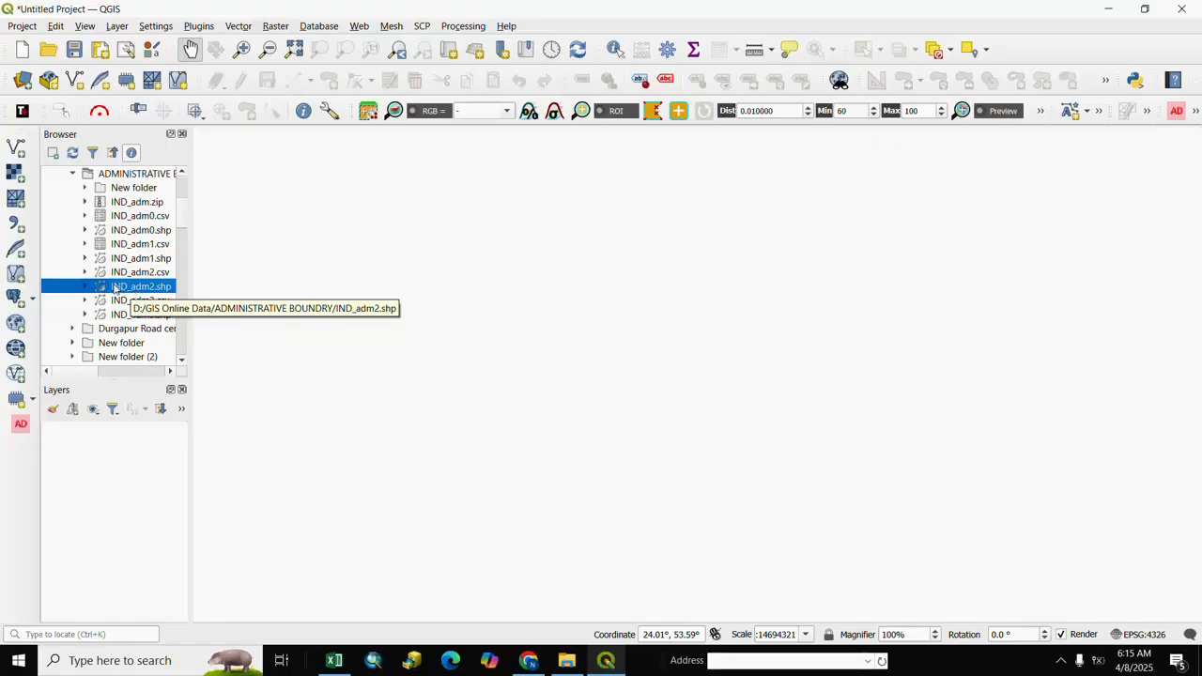
pyautogui.doubleClick(114, 286)
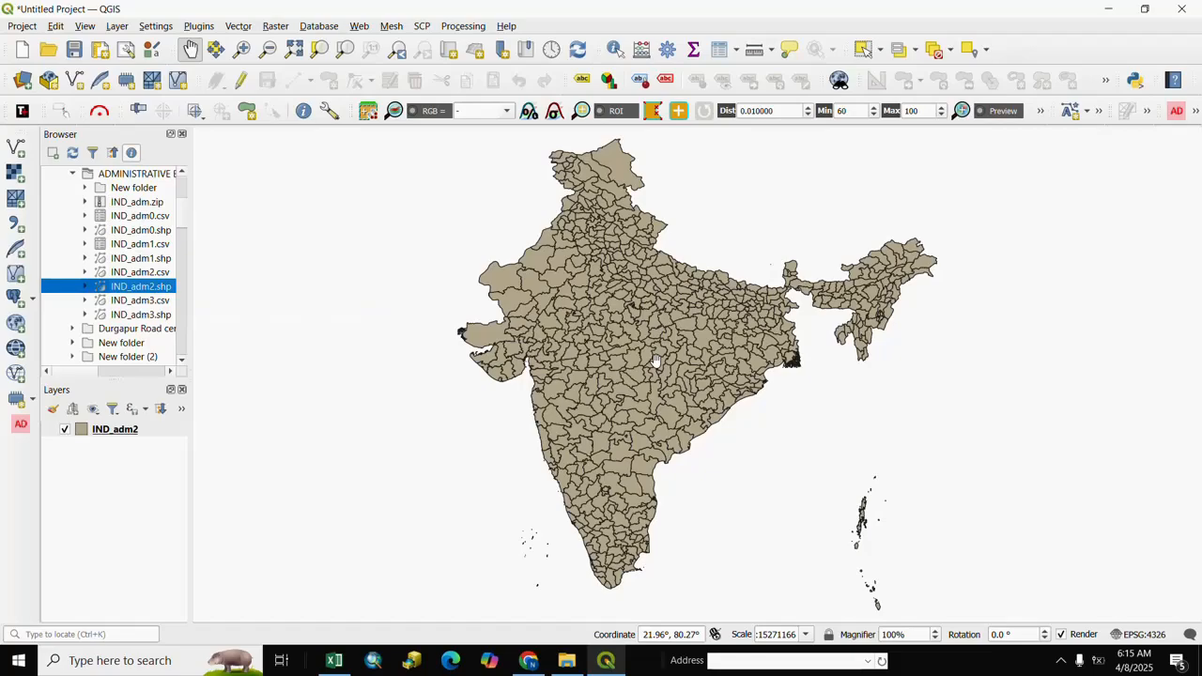
# Remove the IND_adm2 layer from the project and add IND_adm2.shp again from the Browser onto the map canvas
pyautogui.click(108, 435)
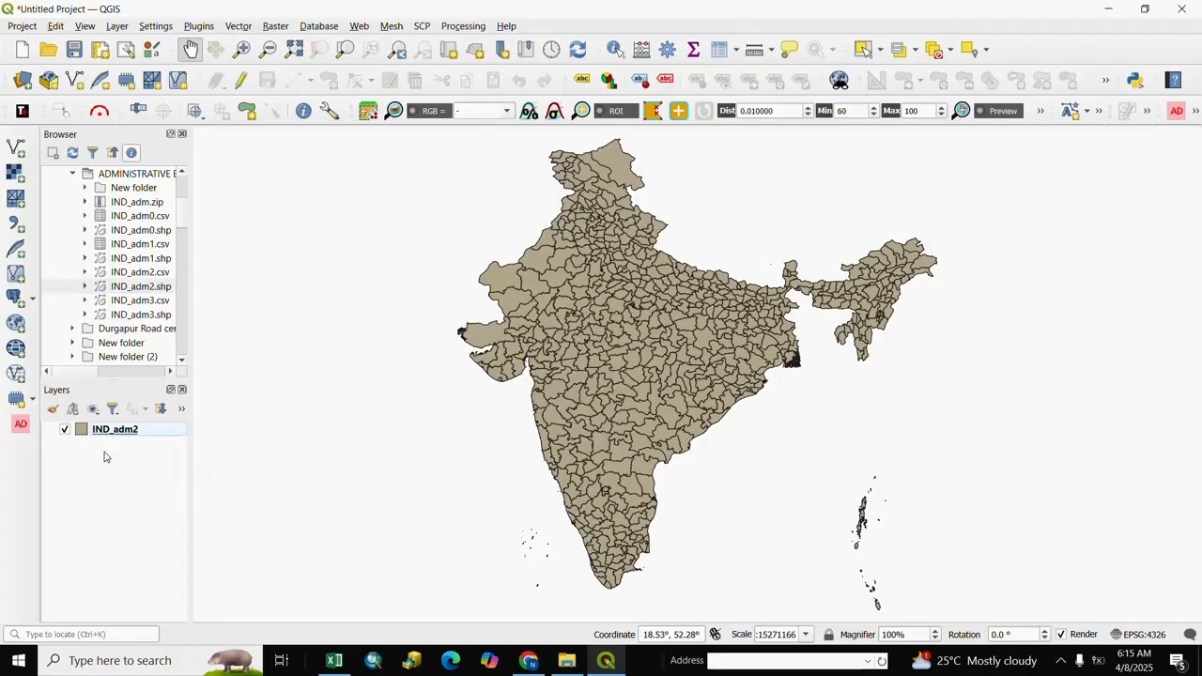
pyautogui.rightClick(108, 434)
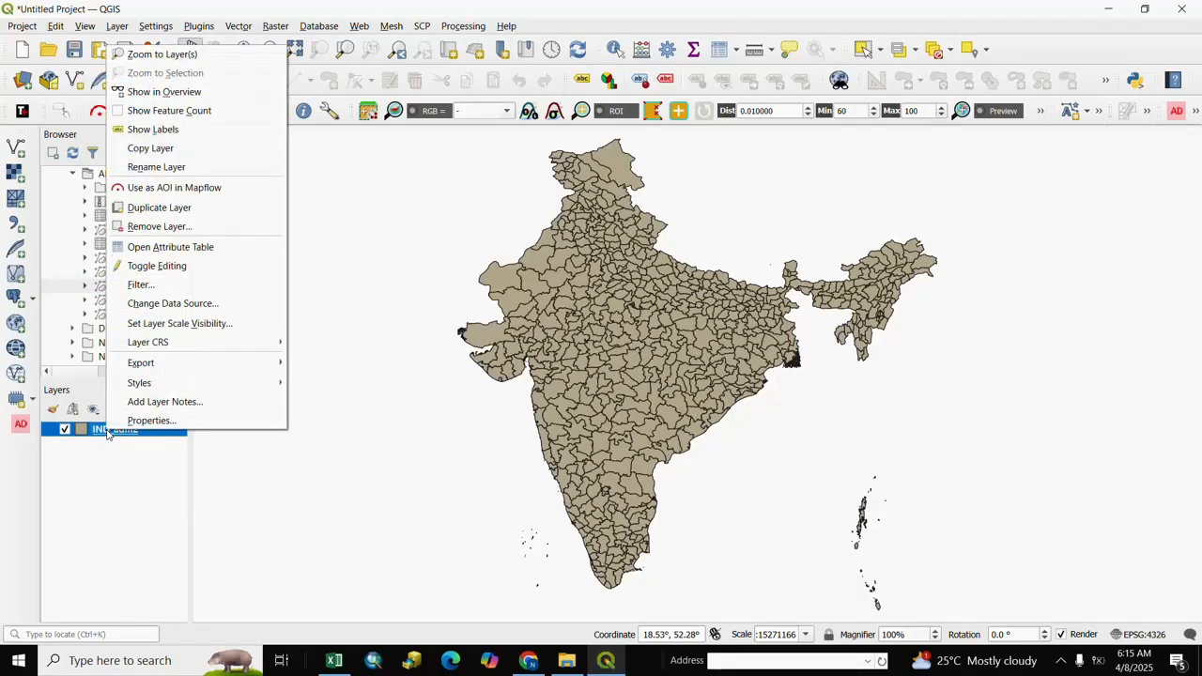
pyautogui.click(156, 229)
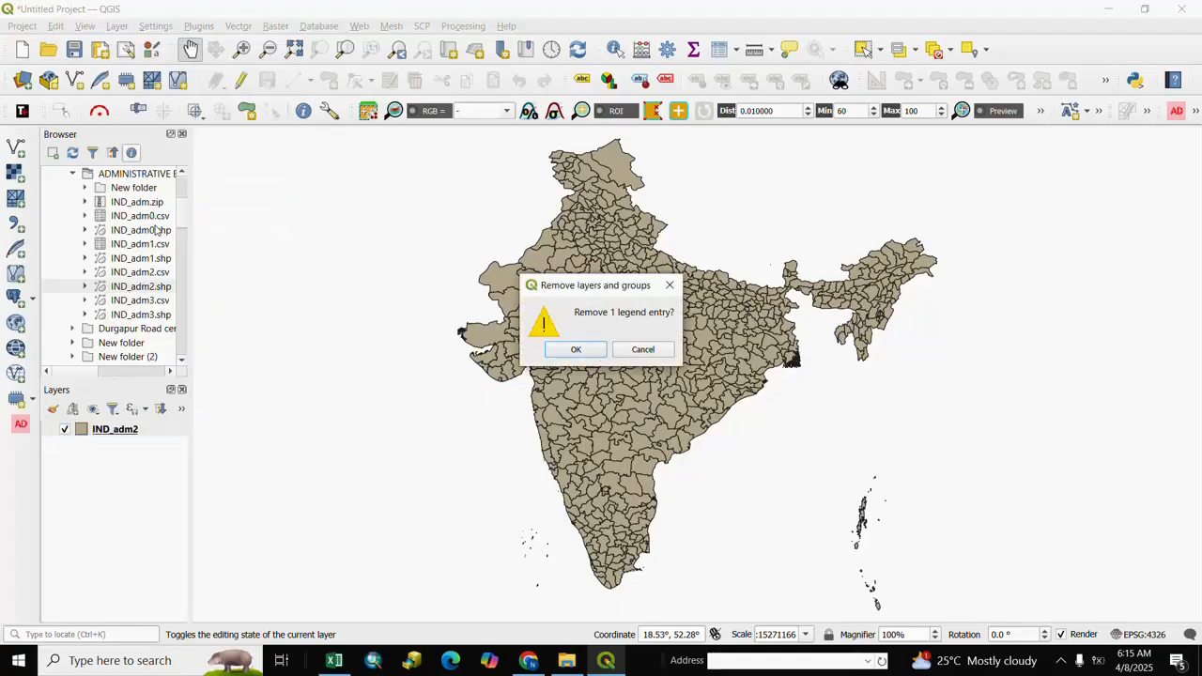
pyautogui.click(576, 351)
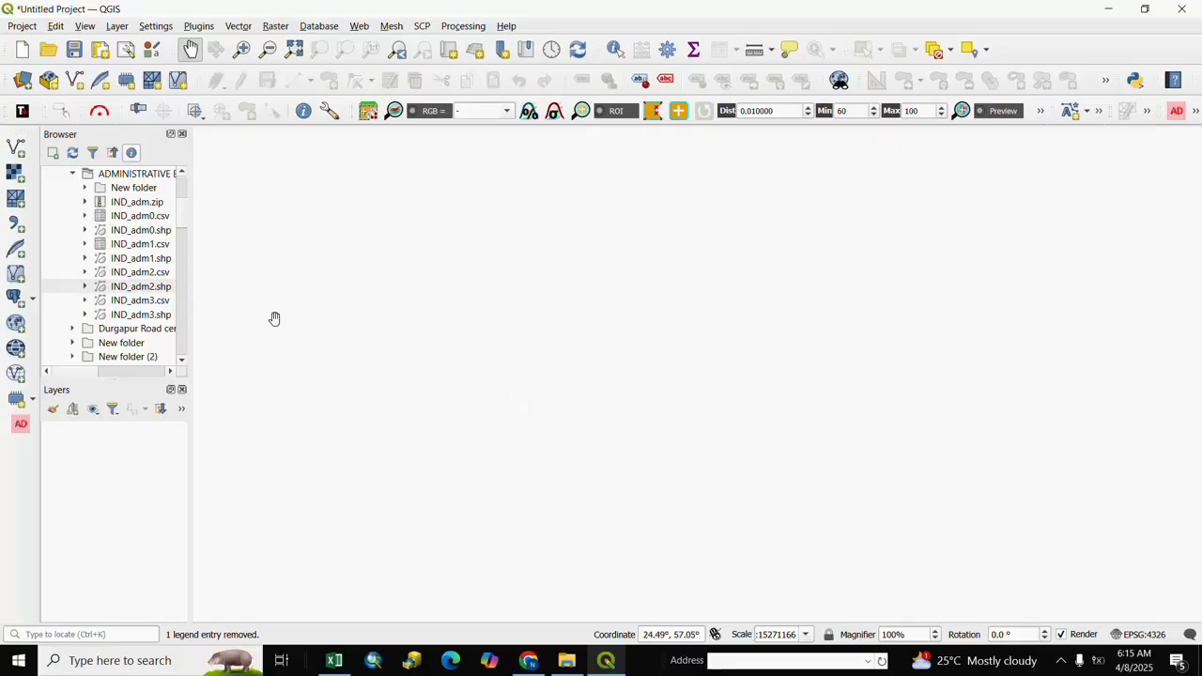
pyautogui.moveTo(137, 290); pyautogui.dragTo(583, 352)
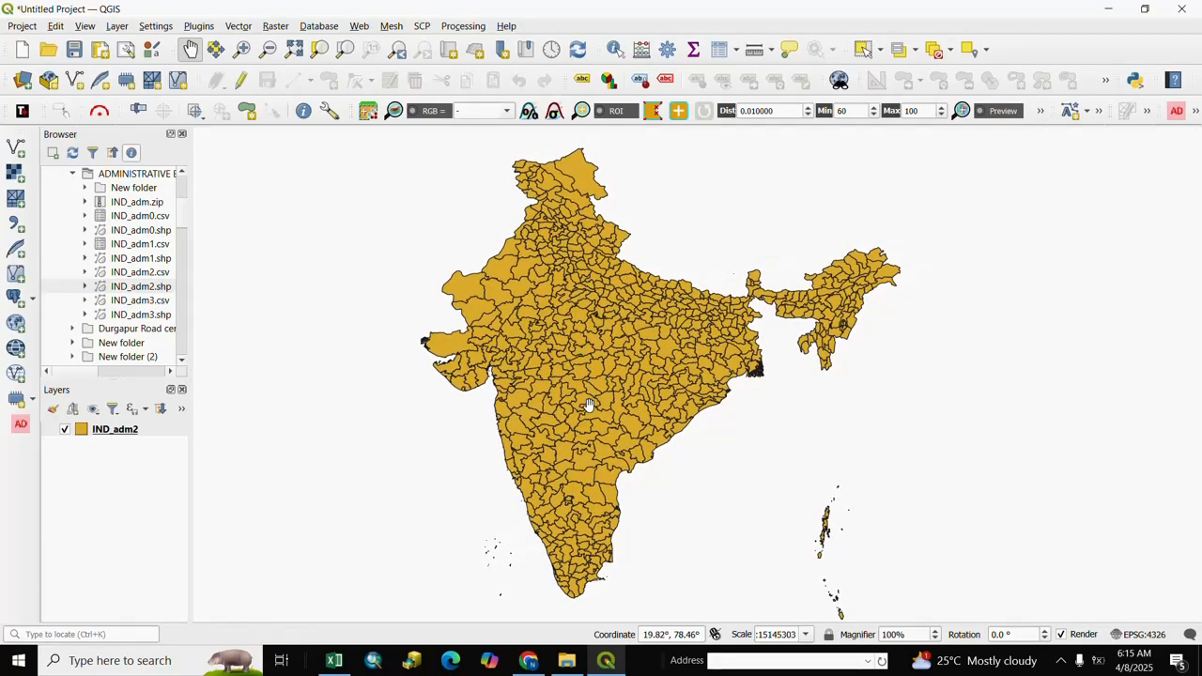
# Open the IND_adm2 attribute table, sort it by ID_0 and NAME_0, and look through its columns and records
pyautogui.click(720, 54)
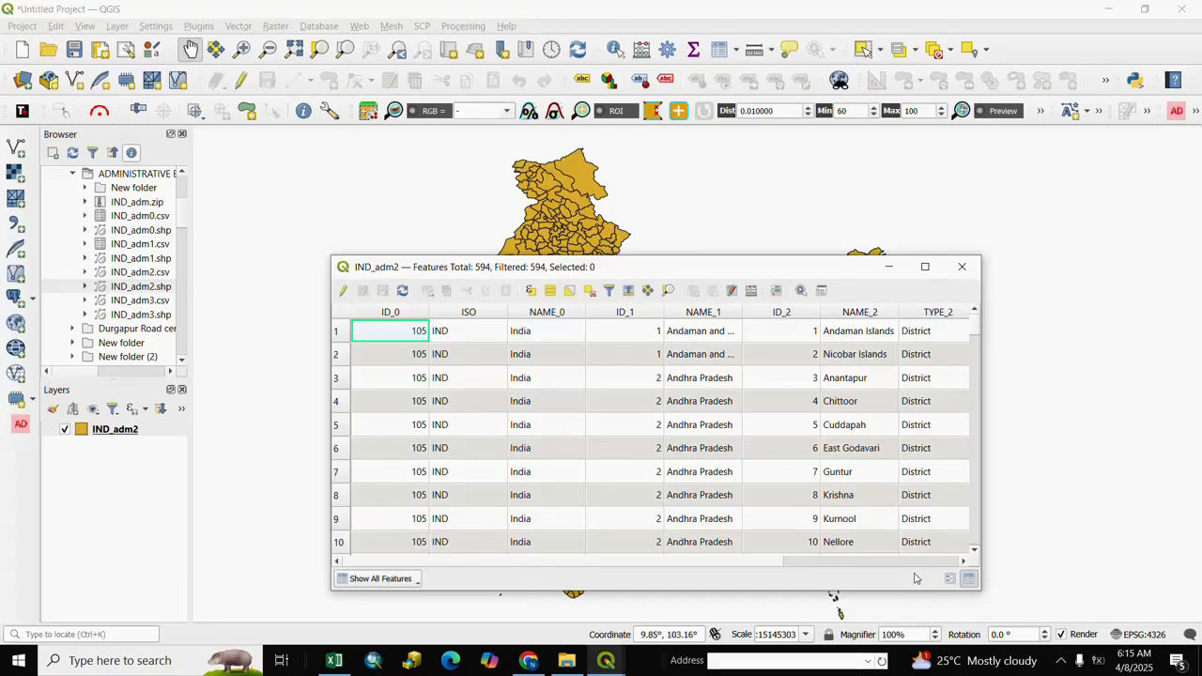
pyautogui.click(407, 313)
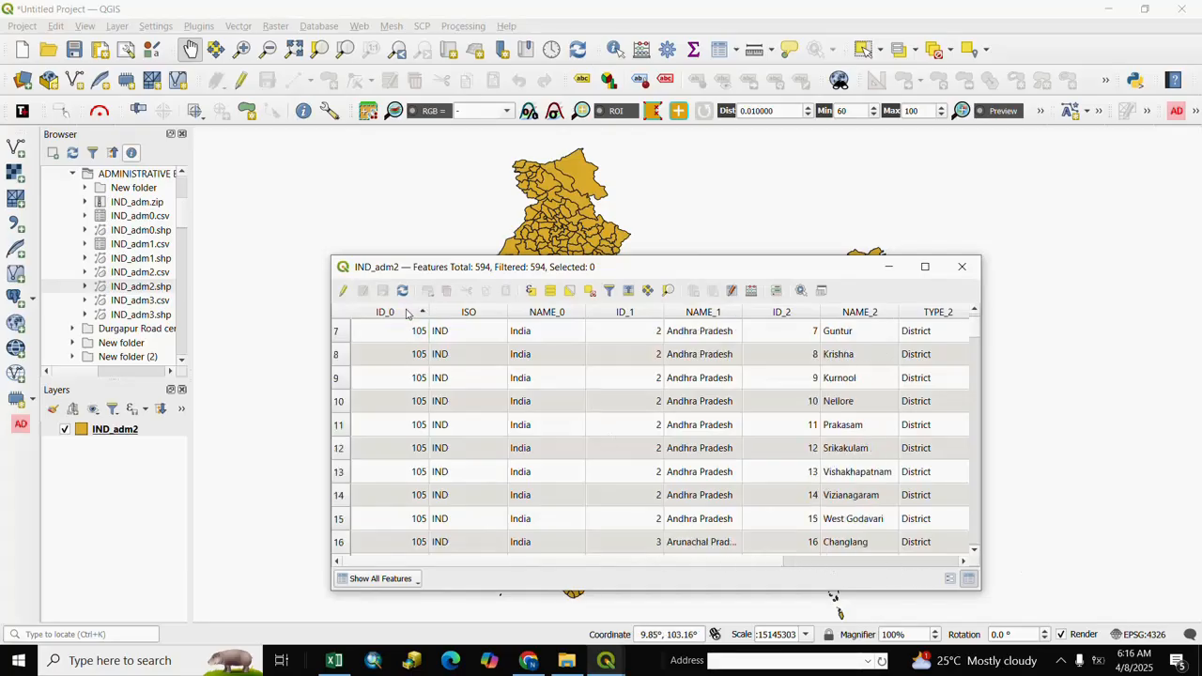
pyautogui.click(556, 315)
pyautogui.moveTo(714, 562); pyautogui.dragTo(968, 574)
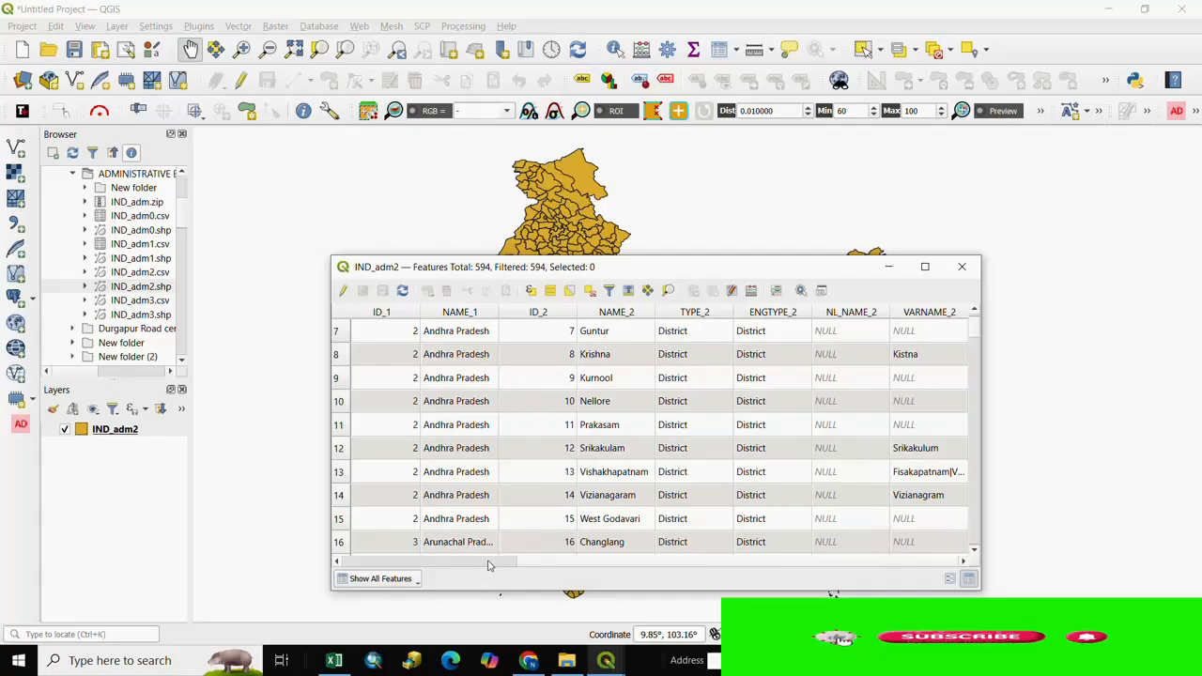
pyautogui.hscroll(-3, 490, 561)
pyautogui.scroll(2, 803, 489)
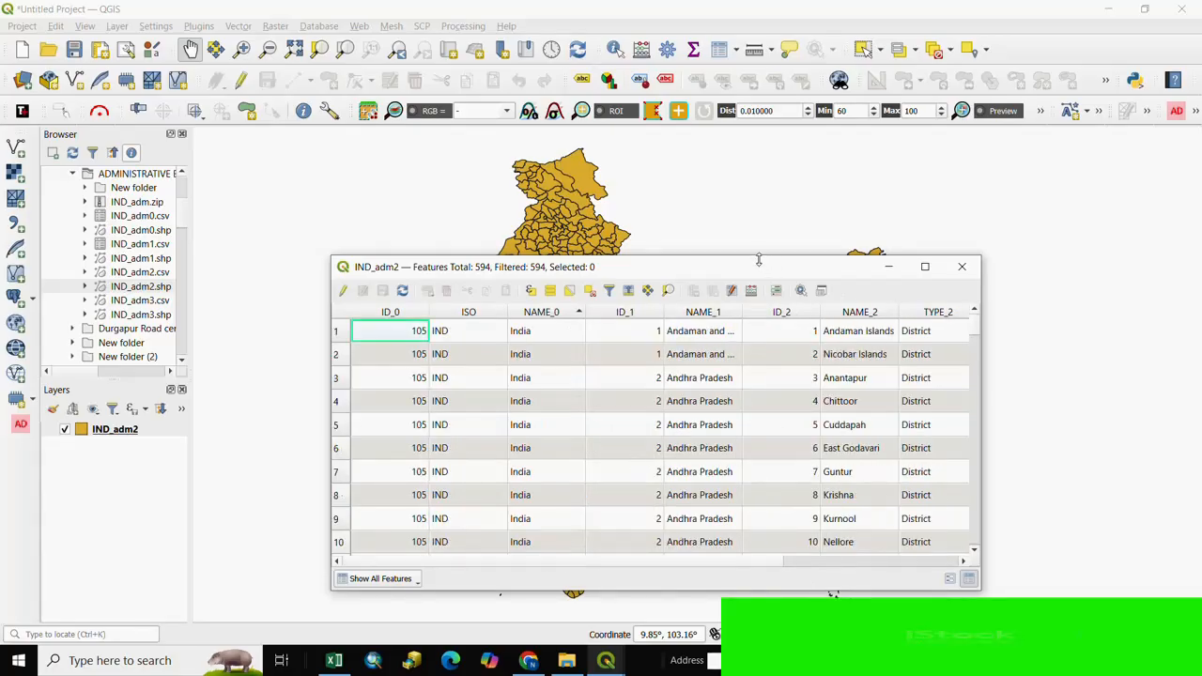
# Place the attribute table beside the map, select the Anantapur record and examine its district on the map
pyautogui.moveTo(759, 256); pyautogui.dragTo(742, 52)
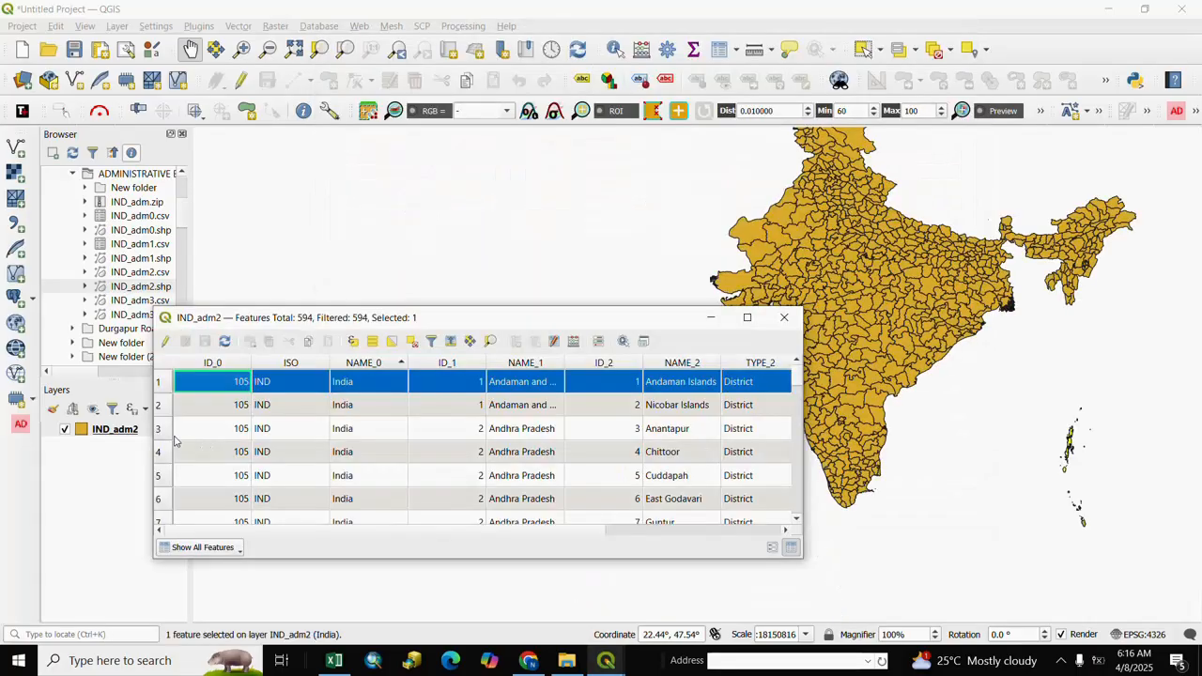
pyautogui.click(168, 430)
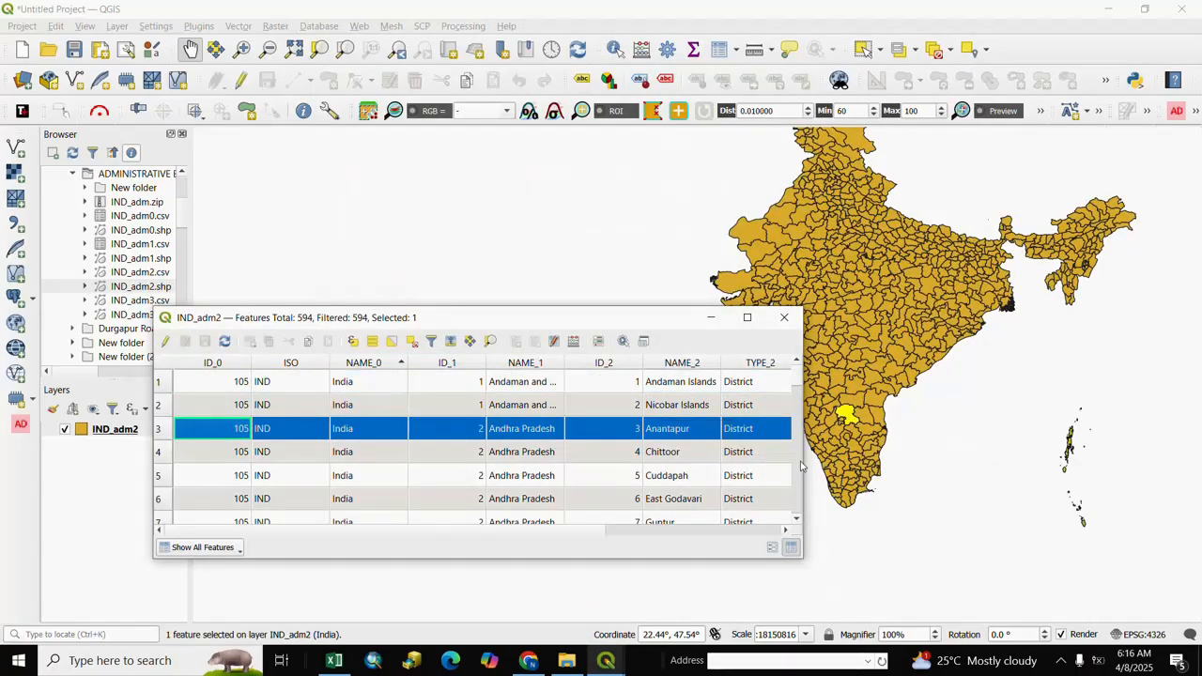
pyautogui.moveTo(804, 470); pyautogui.dragTo(653, 470)
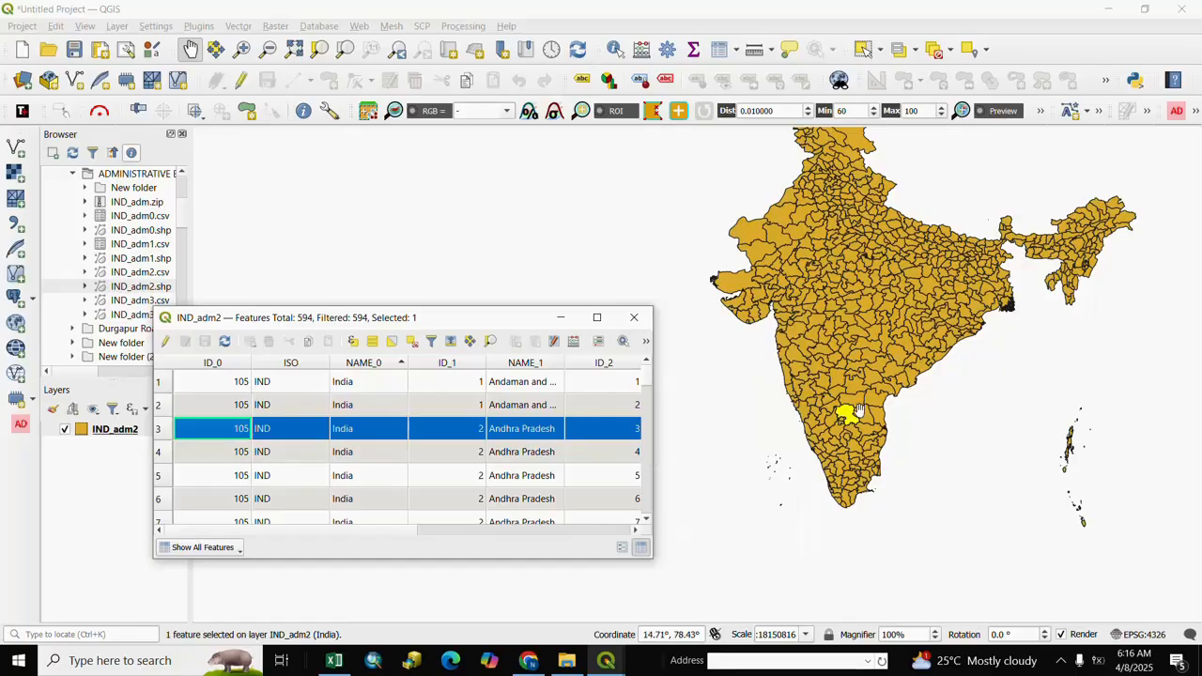
pyautogui.scroll(-2, 860, 410)
pyautogui.scroll(4, 859, 411)
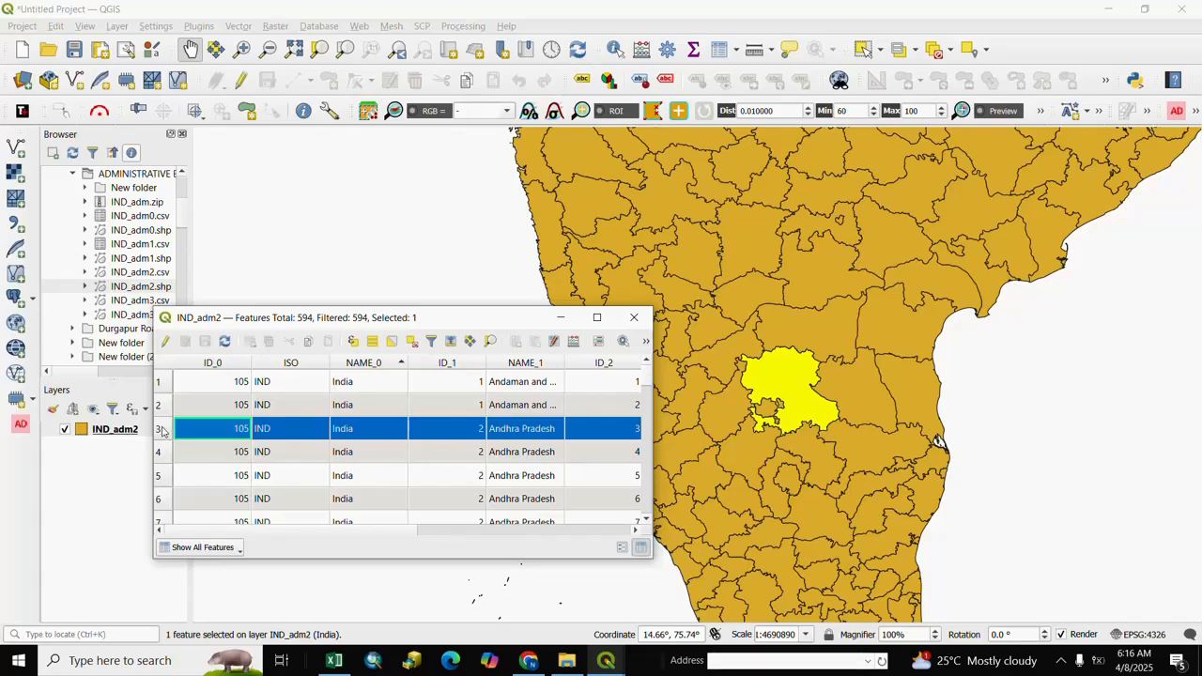
# Select records 3 to 6 to compare them on the map, reduce the selection to Anantapur and close the table
pyautogui.moveTo(161, 430); pyautogui.dragTo(163, 499)
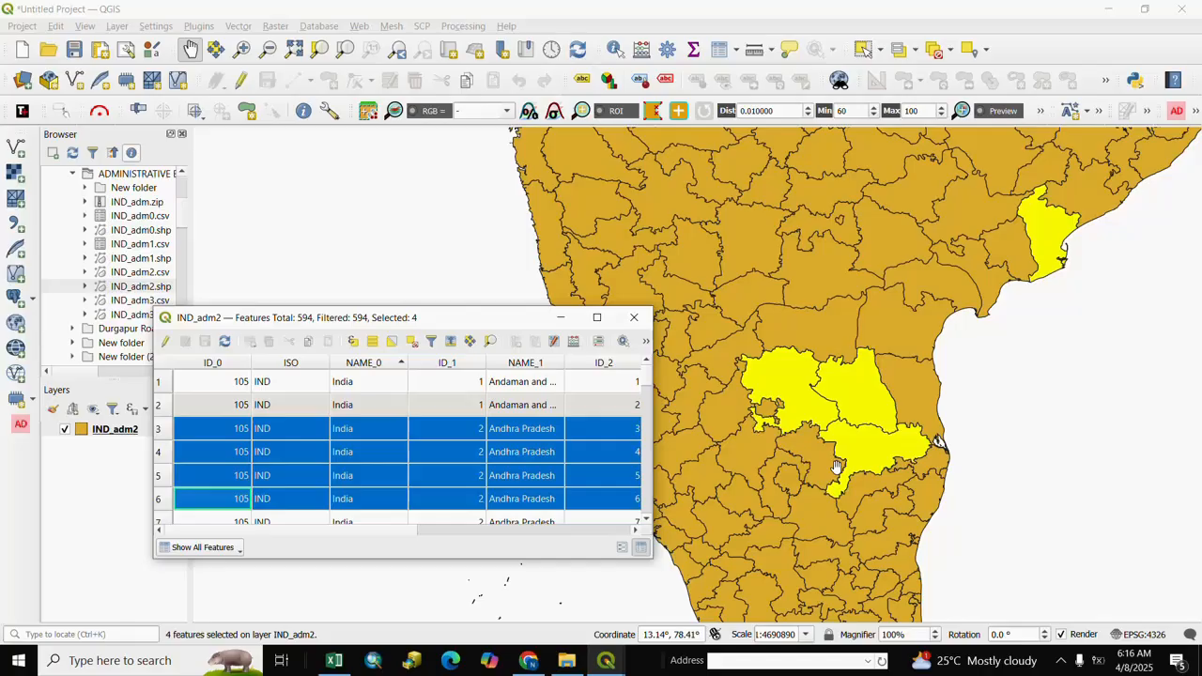
pyautogui.scroll(1, 837, 466)
pyautogui.scroll(-2, 832, 462)
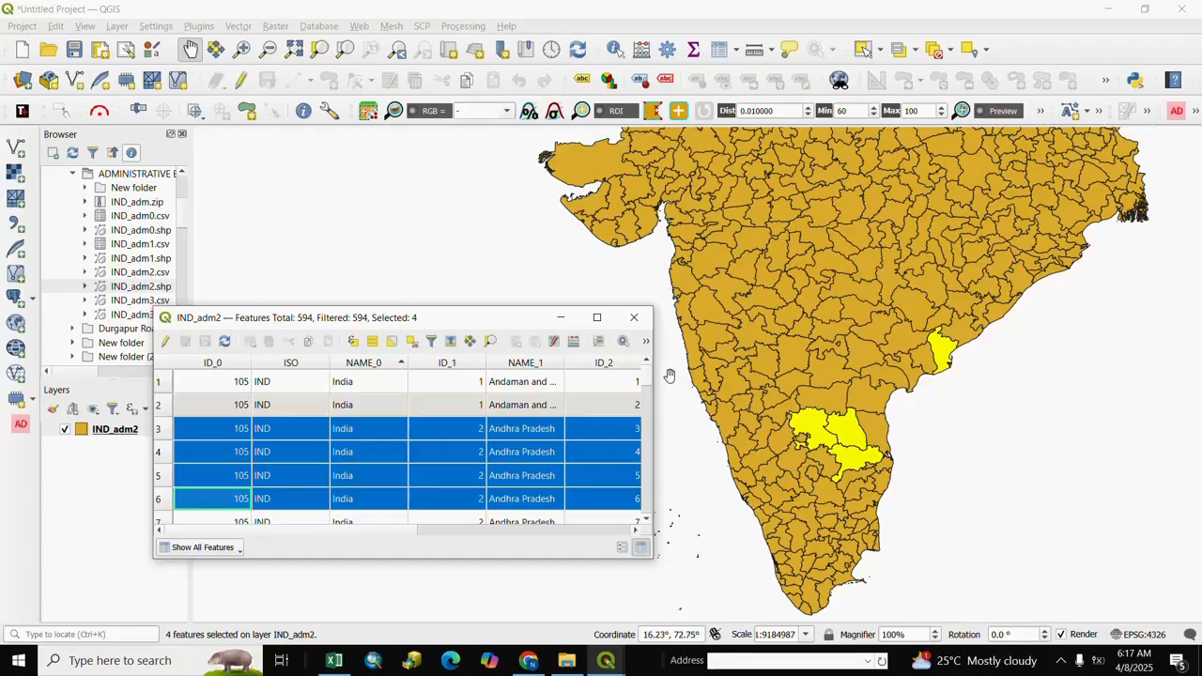
pyautogui.click(168, 429)
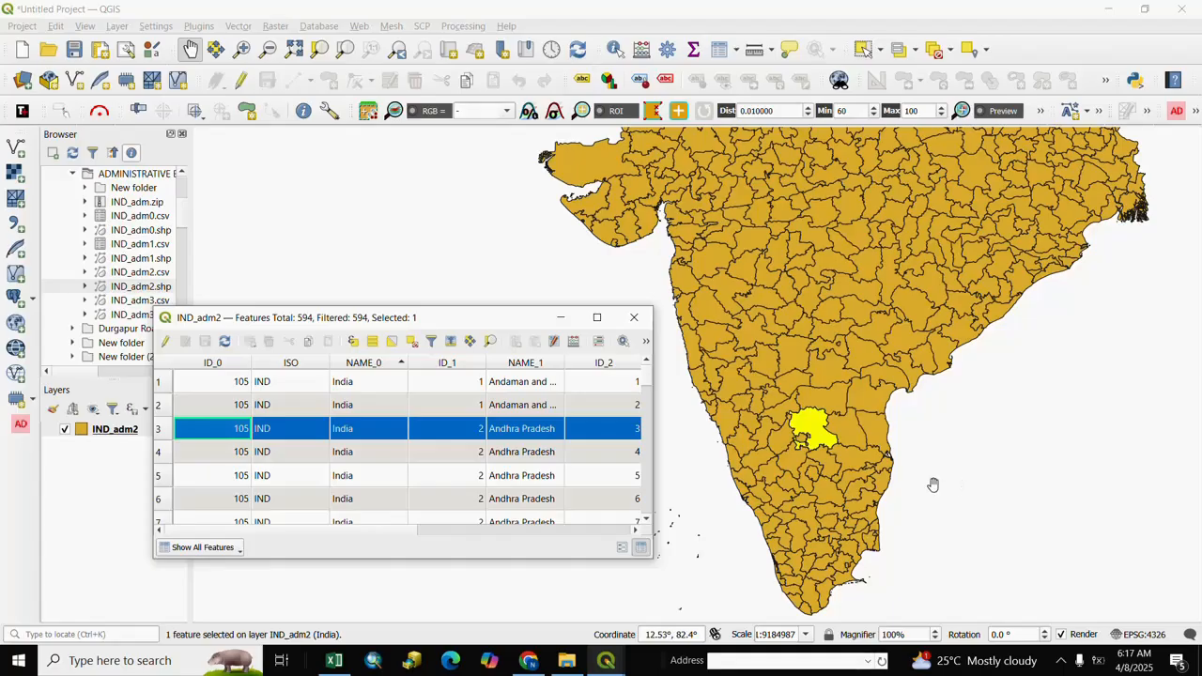
pyautogui.scroll(1, 864, 477)
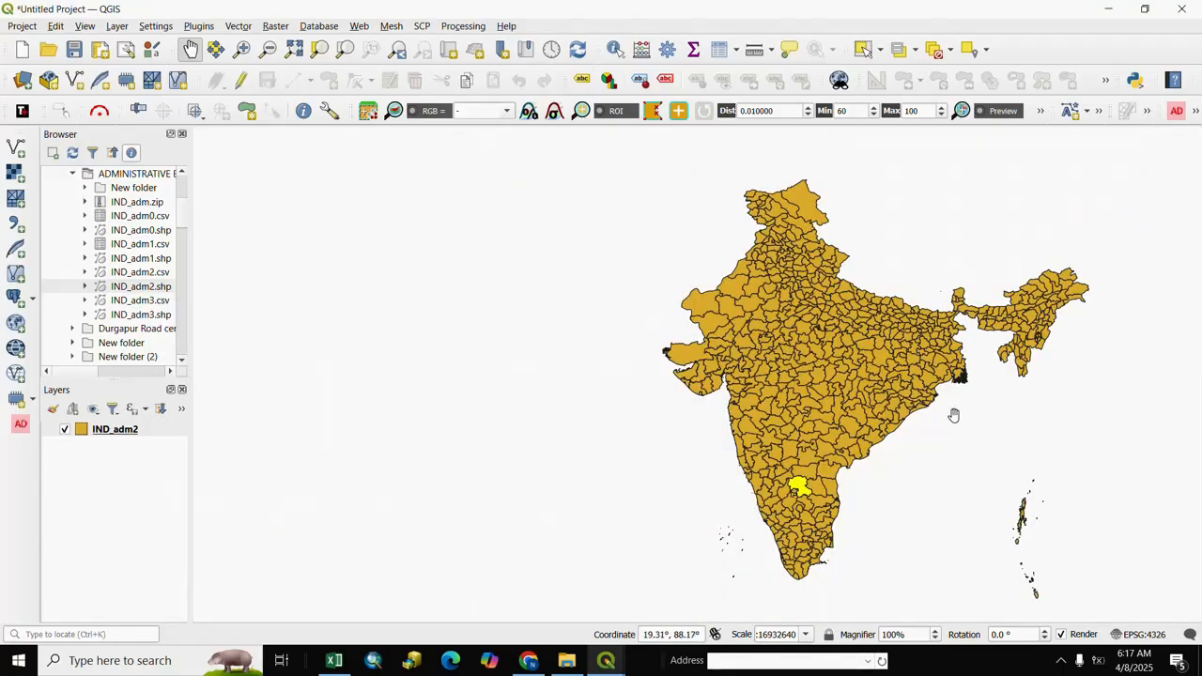
# Select all IND_adm2 districts with a rectangle around the whole country, then clear the selection
pyautogui.click(863, 50)
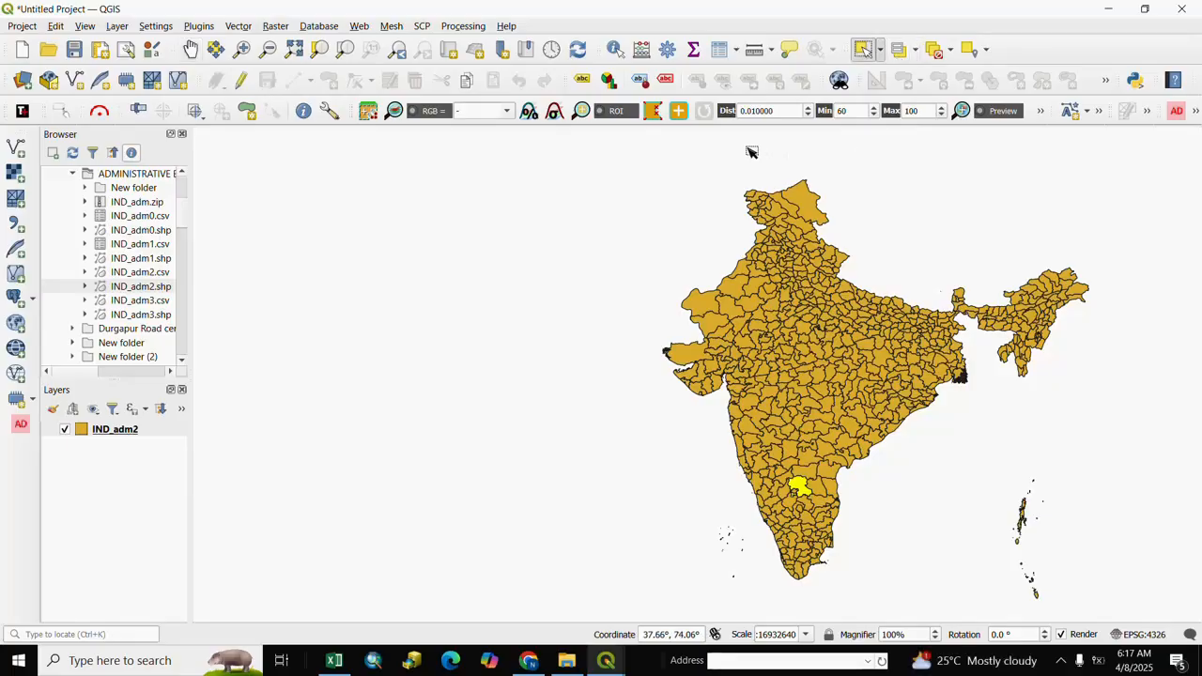
pyautogui.moveTo(638, 144); pyautogui.dragTo(1140, 628)
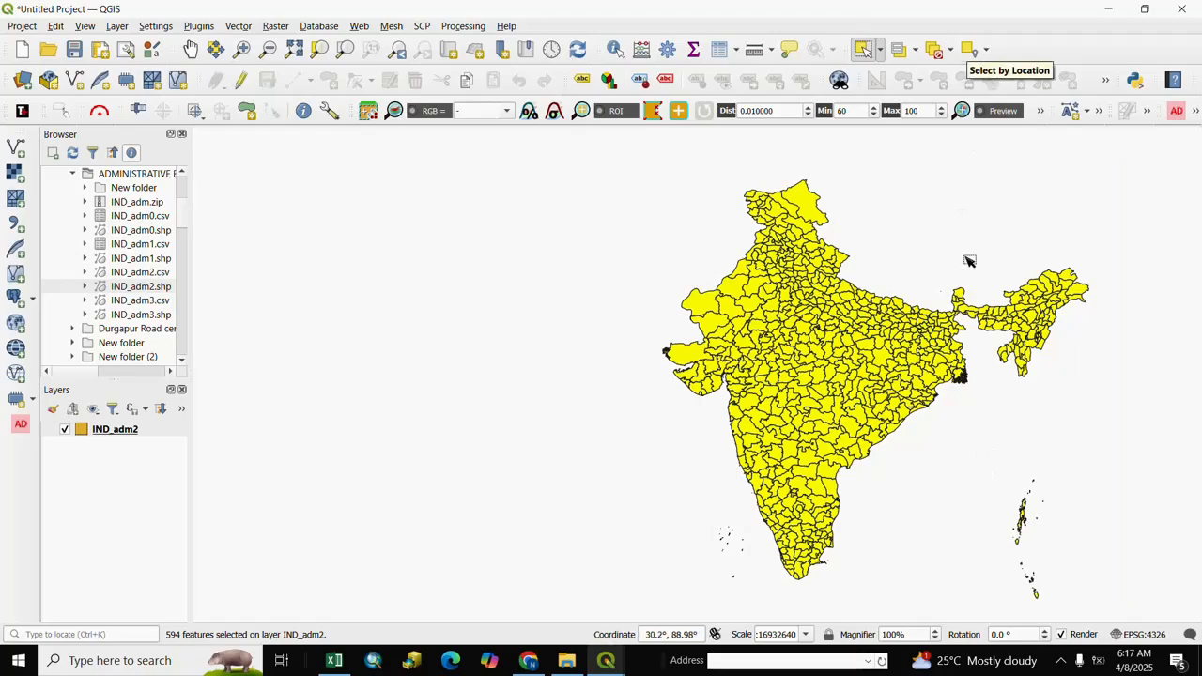
pyautogui.click(584, 252)
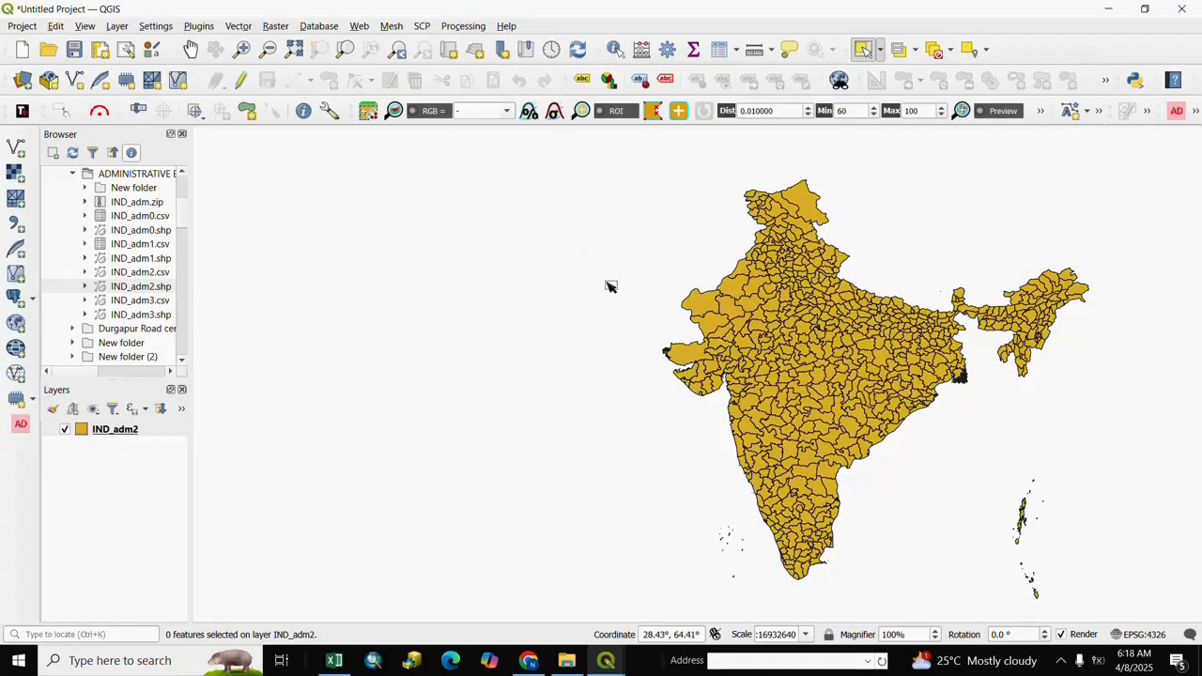
# Apply the "pattern dot green" fill symbol to the IND_adm2 layer in its symbology properties
pyautogui.click(115, 429)
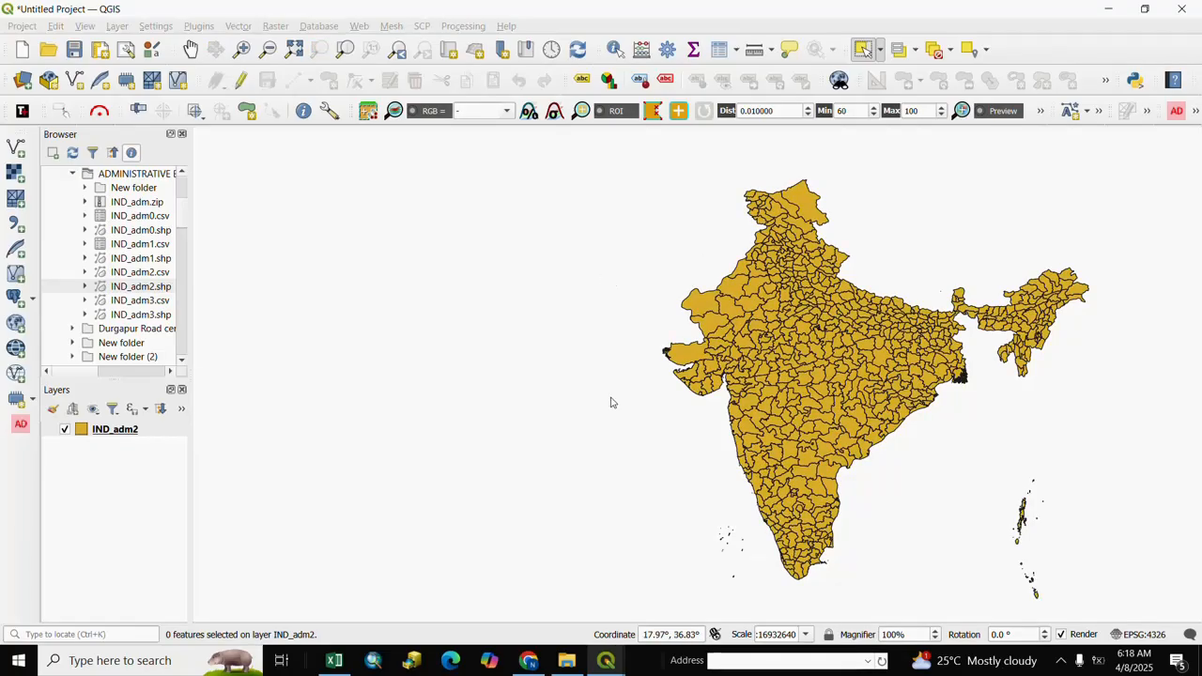
pyautogui.doubleClick(81, 432)
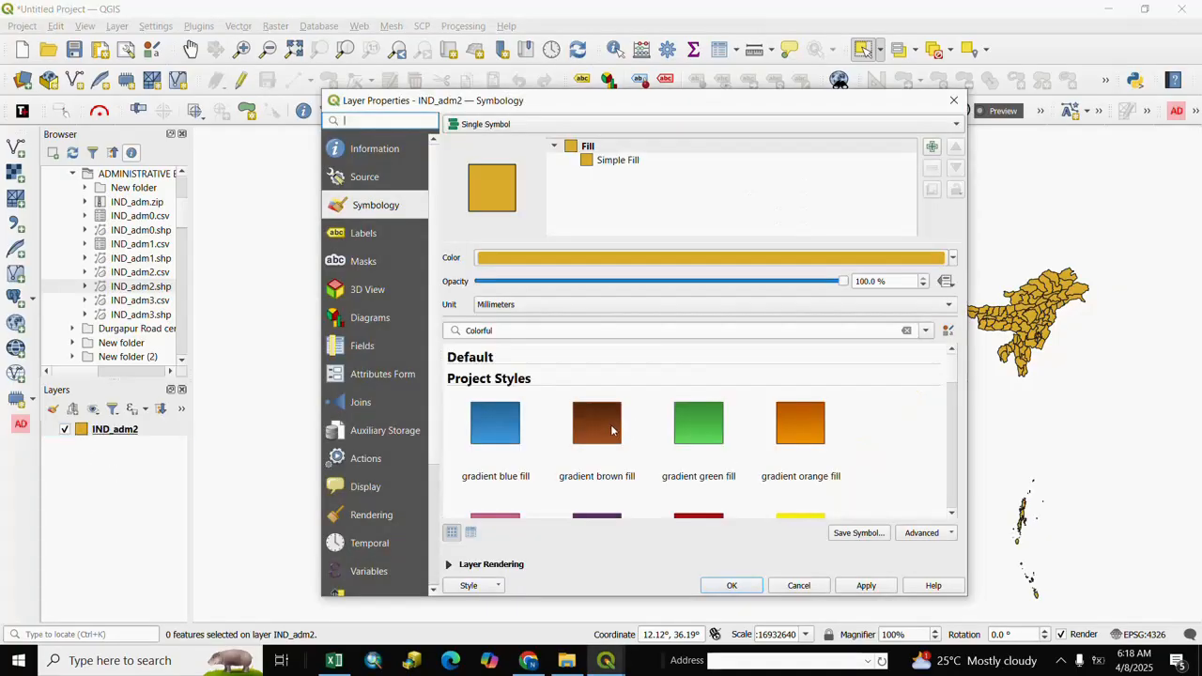
pyautogui.scroll(-5, 908, 421)
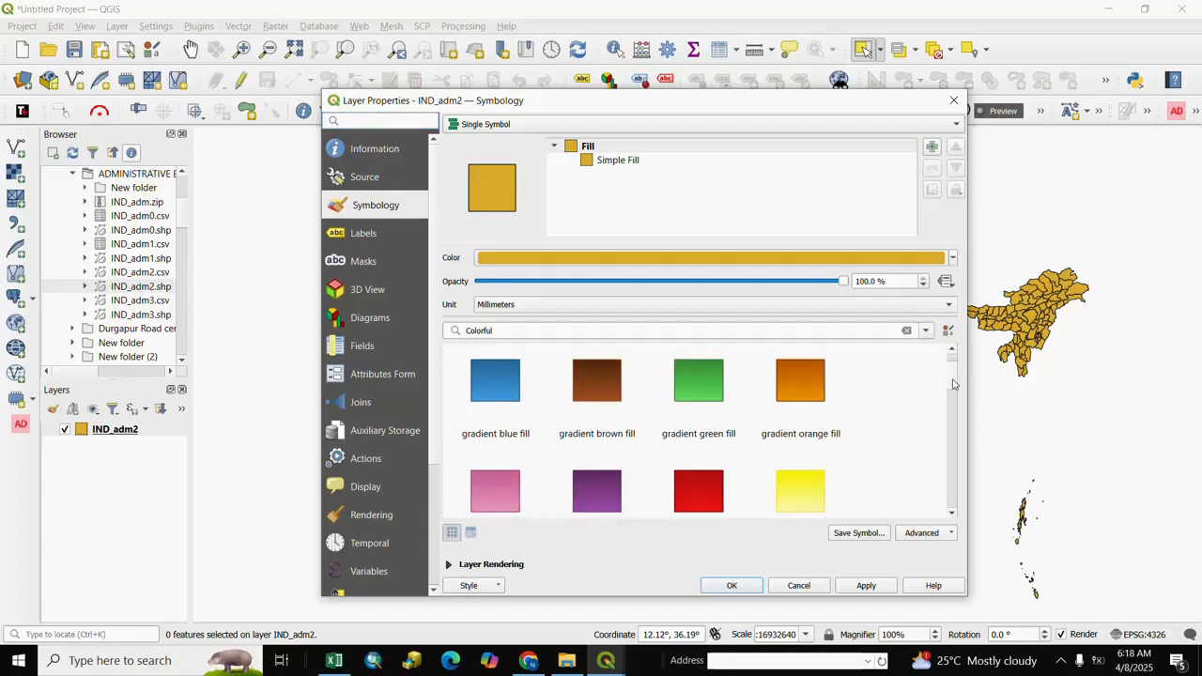
pyautogui.scroll(-1, 944, 434)
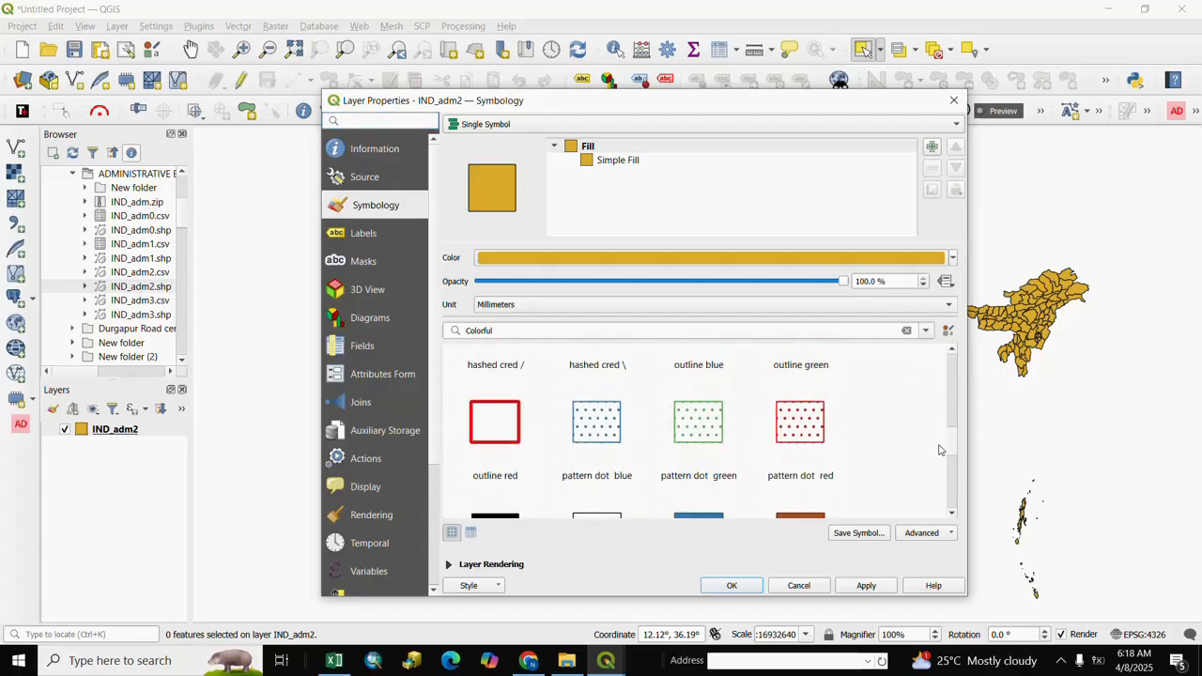
pyautogui.click(707, 431)
pyautogui.click(732, 586)
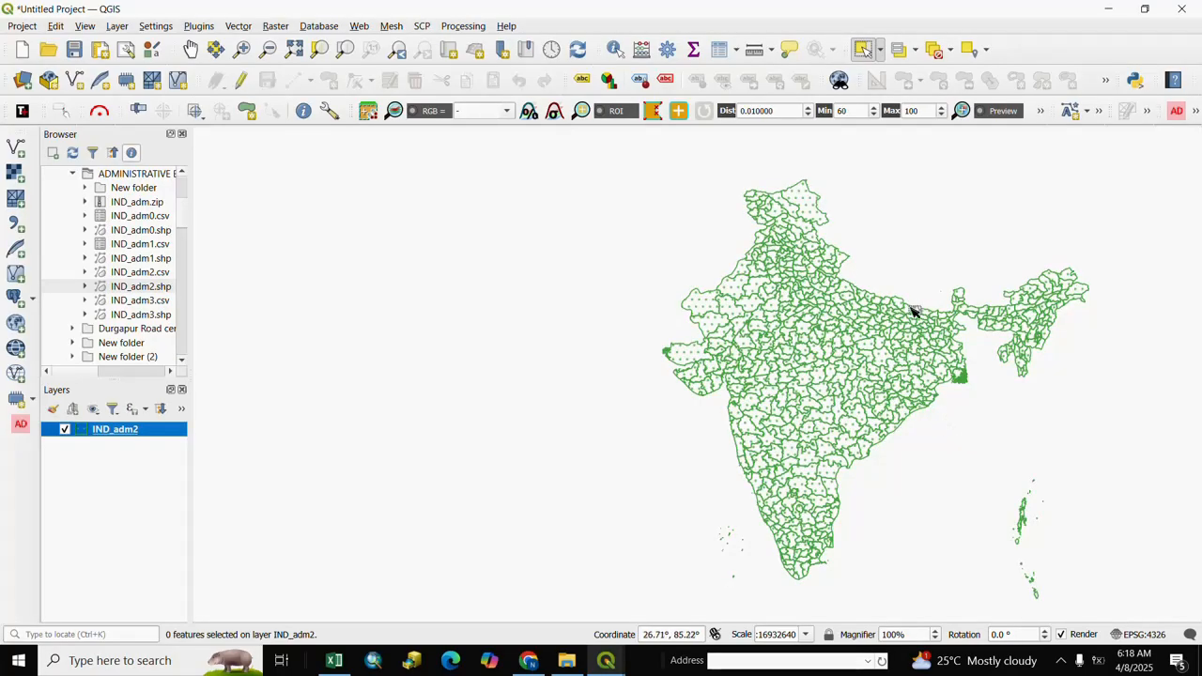
pyautogui.scroll(-1, 964, 389)
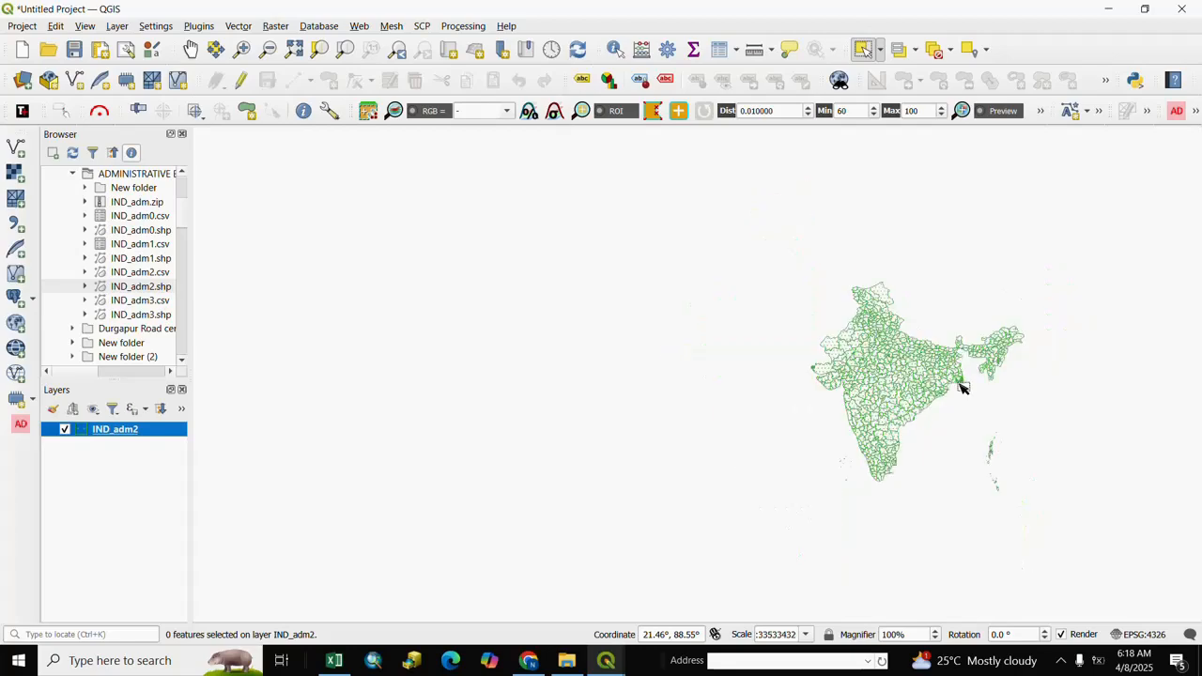
pyautogui.scroll(1, 961, 389)
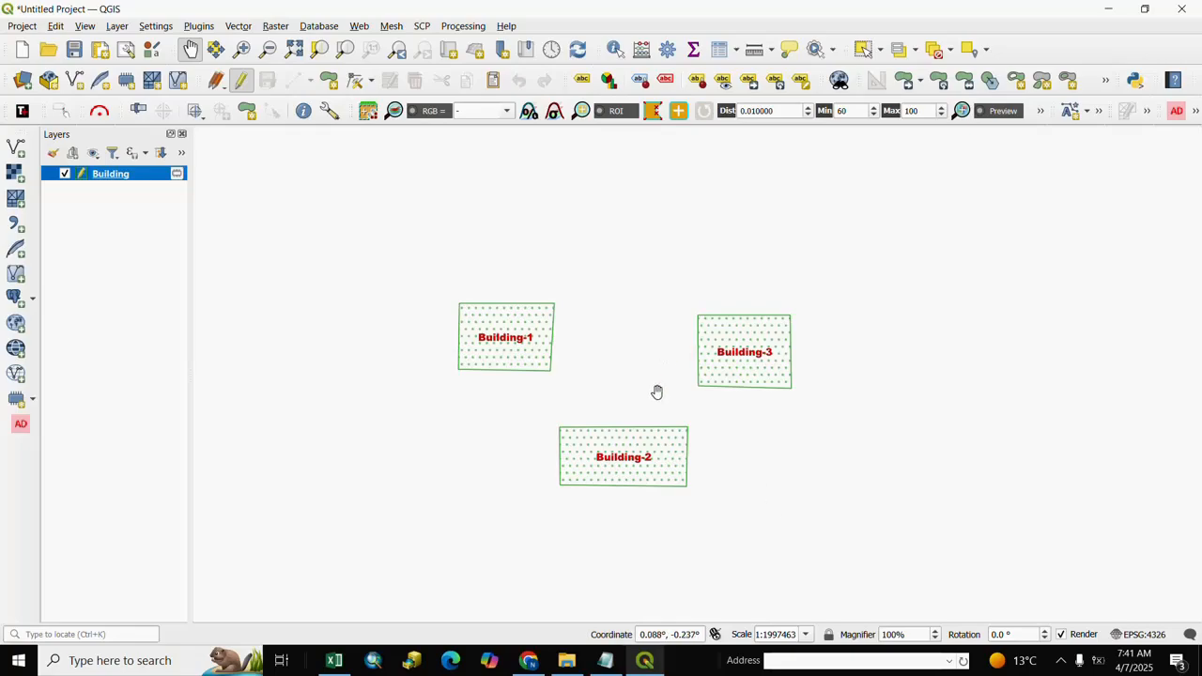
# Examine the labelled polygons of the Building layer at different map scales, including Building-3 up close
pyautogui.scroll(2, 657, 393)
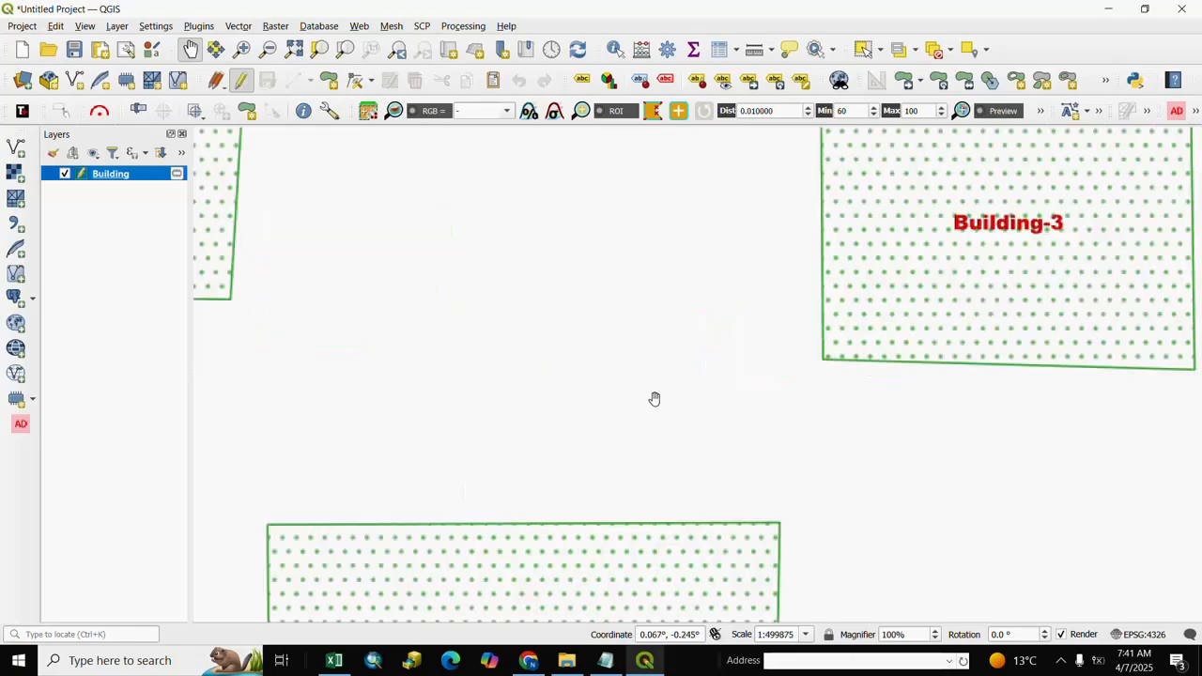
pyautogui.scroll(-1, 655, 401)
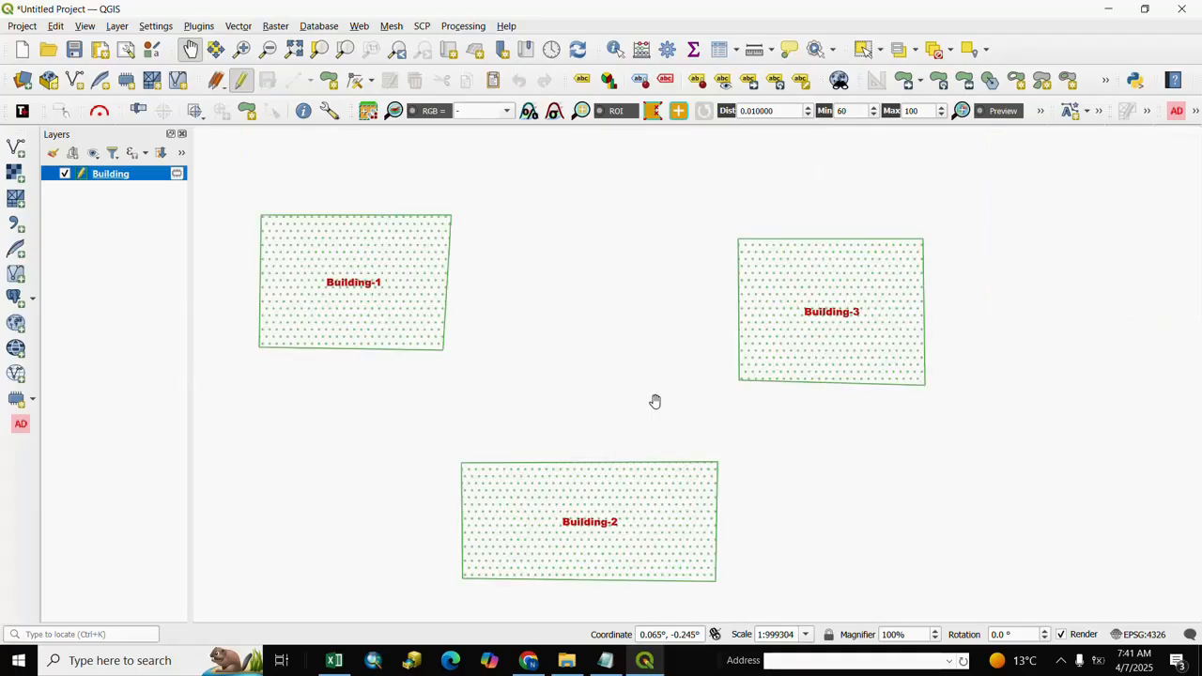
pyautogui.moveTo(738, 427); pyautogui.dragTo(669, 462)
pyautogui.scroll(1, 761, 397)
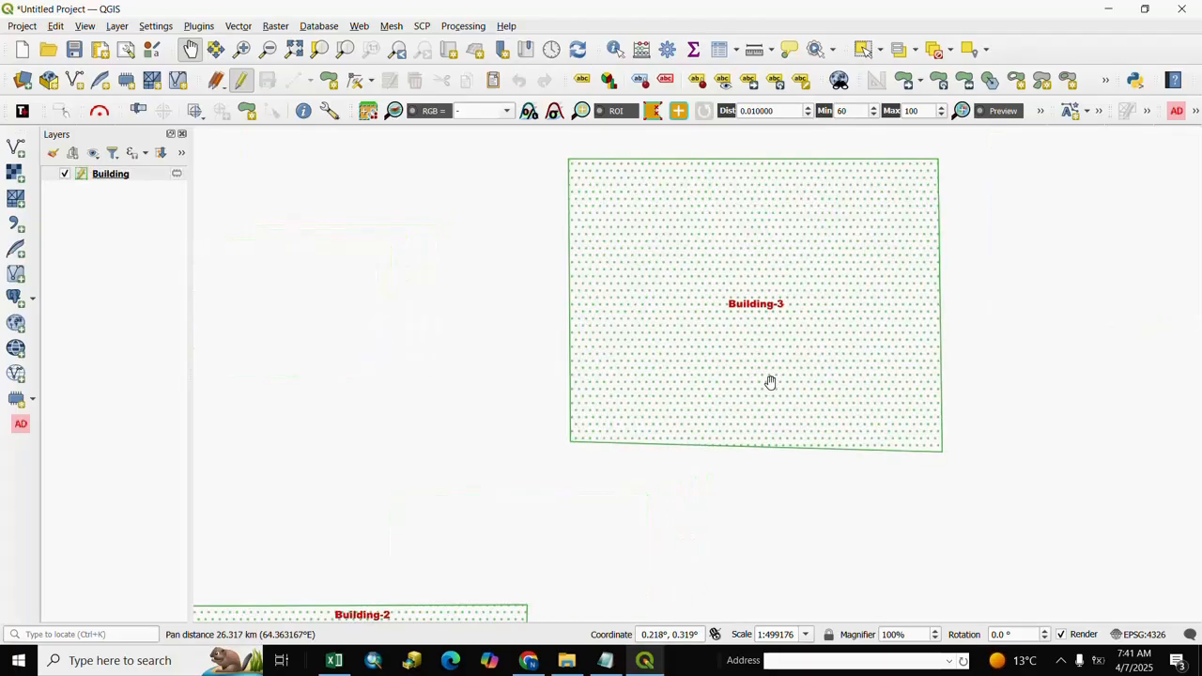
pyautogui.scroll(-2, 771, 384)
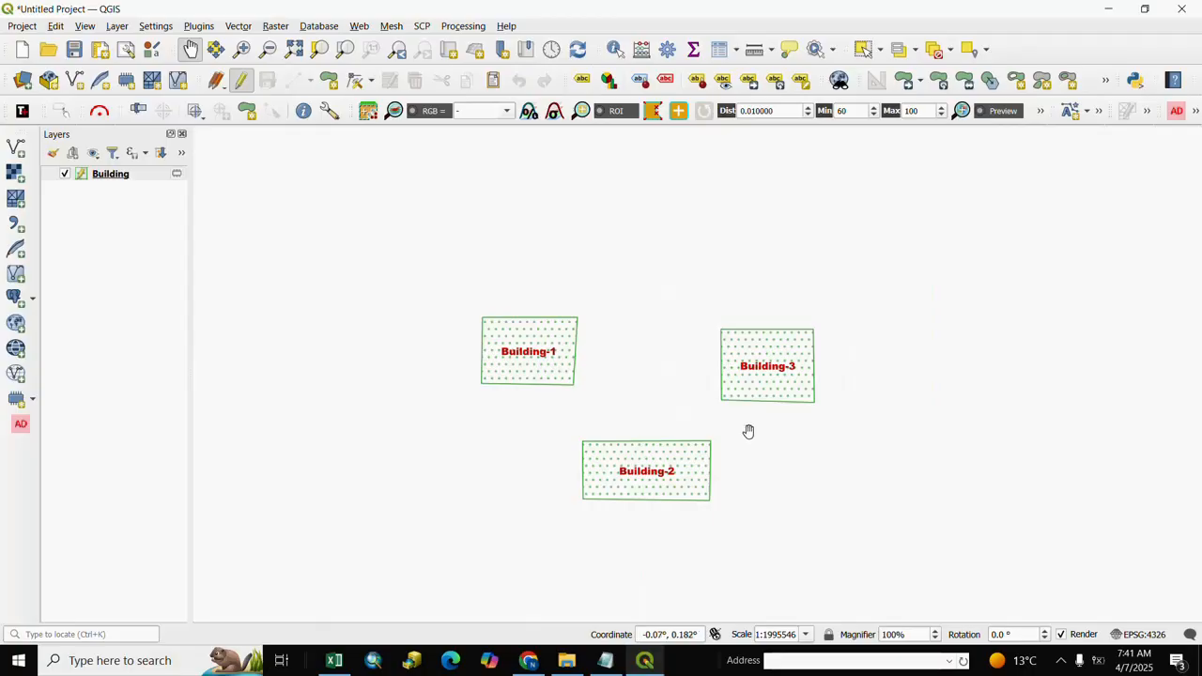
pyautogui.scroll(2, 629, 360)
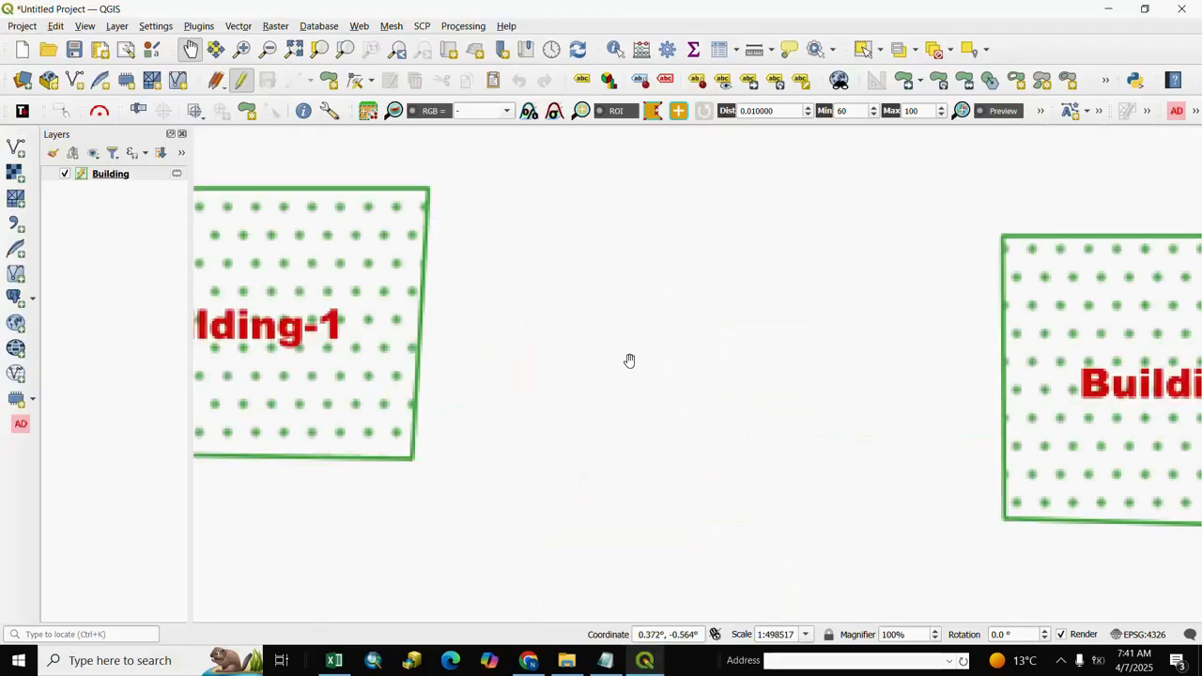
pyautogui.moveTo(980, 389); pyautogui.dragTo(561, 410)
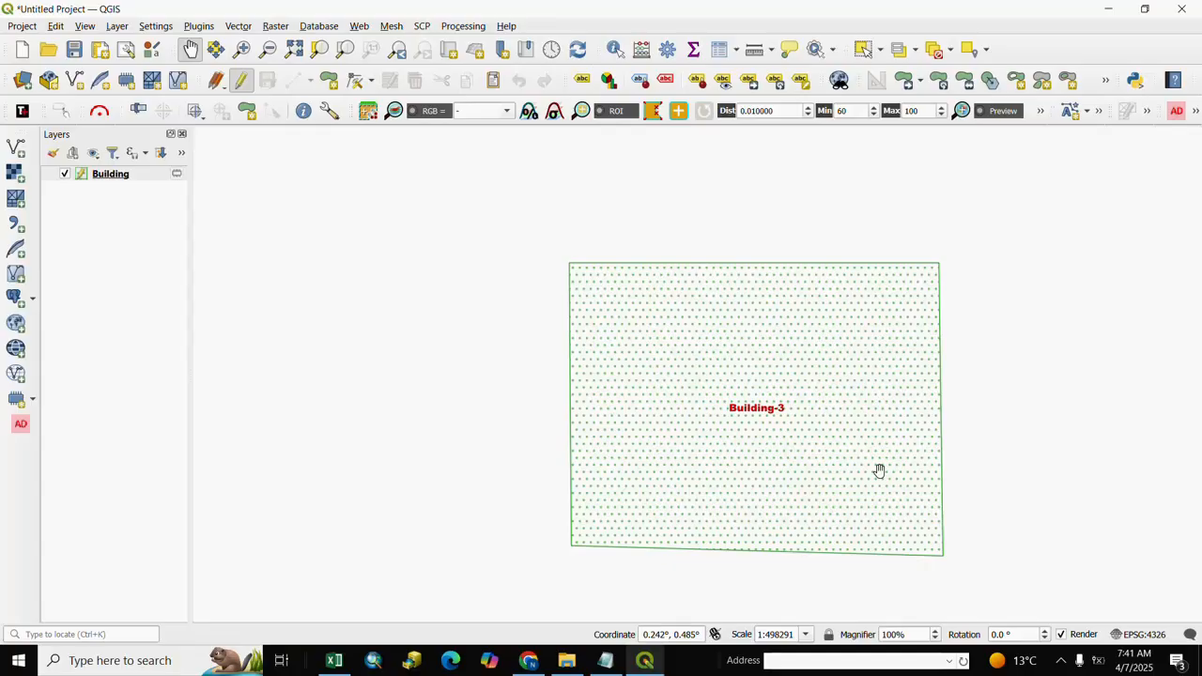
pyautogui.scroll(-2, 839, 462)
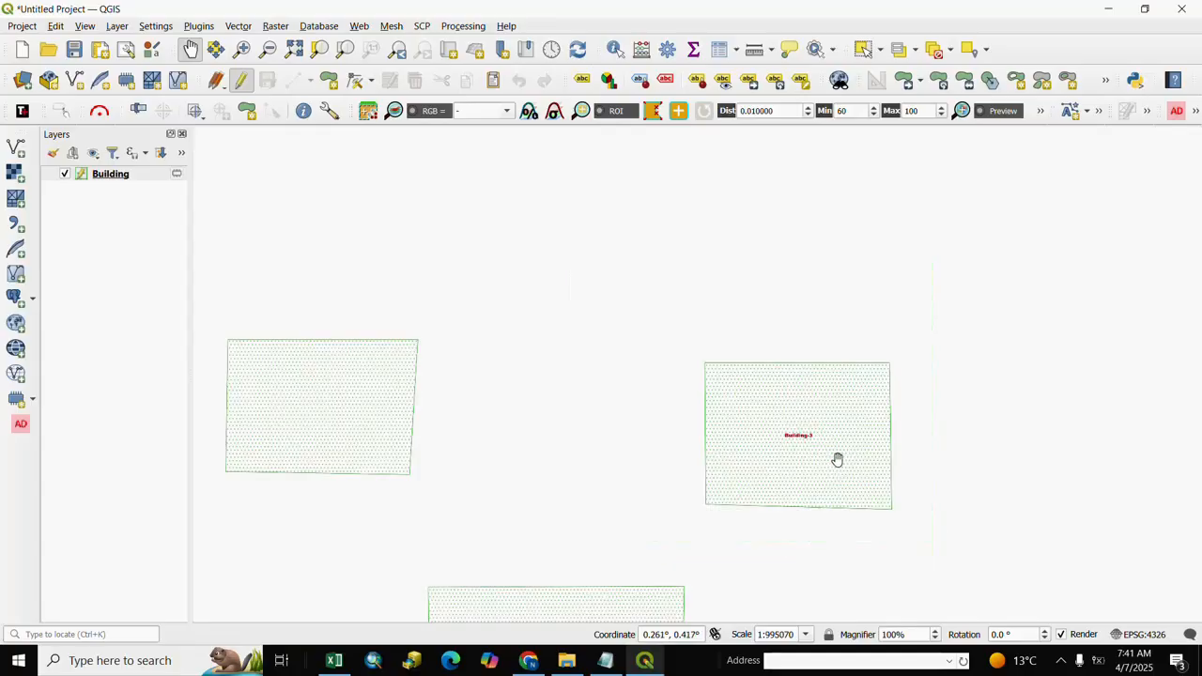
pyautogui.moveTo(801, 495); pyautogui.dragTo(800, 406)
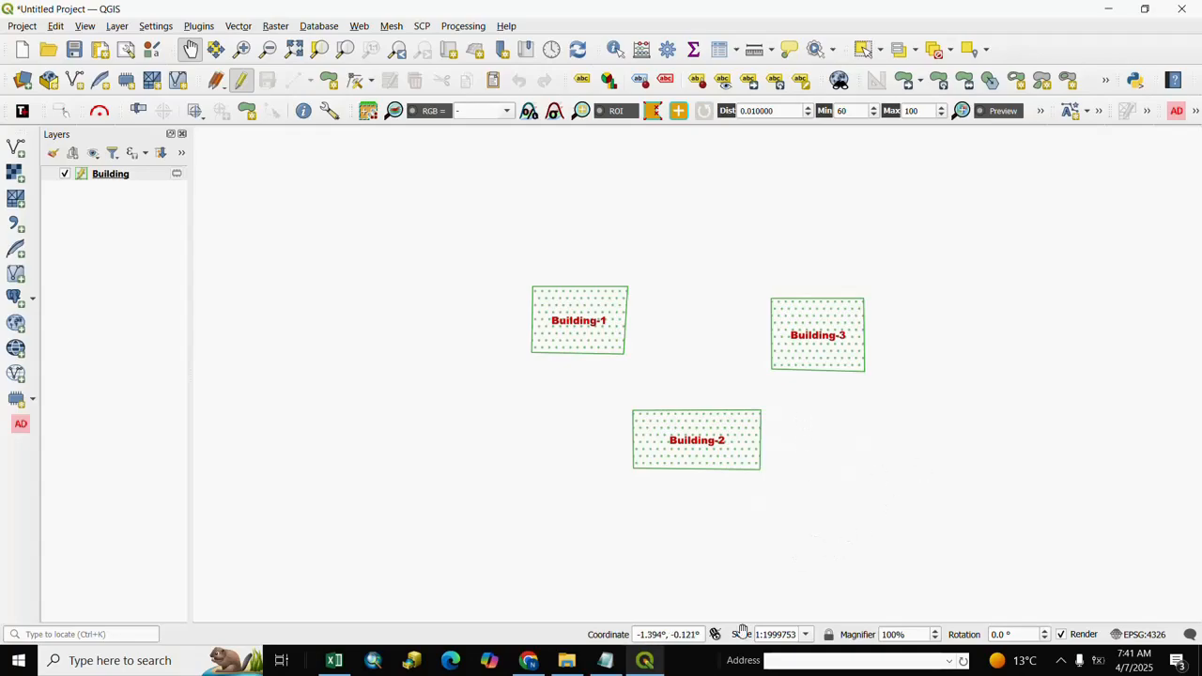
# Set the map scale to 1:500000 and center the view on Building-3
pyautogui.click(806, 635)
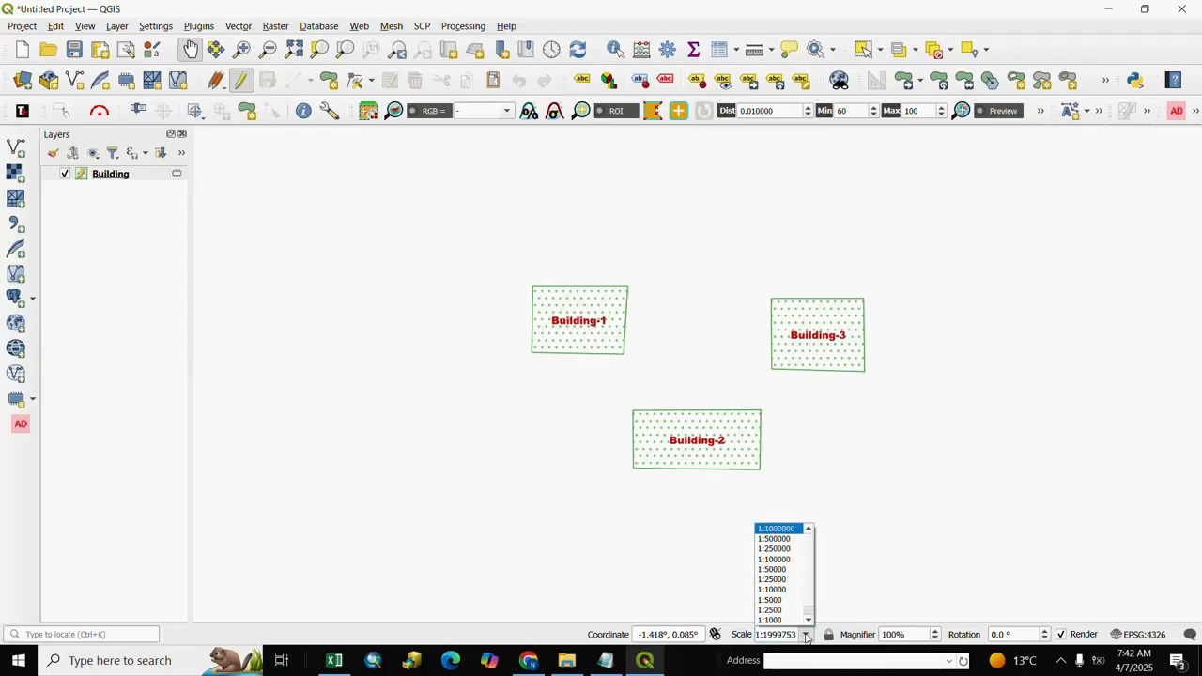
pyautogui.click(777, 540)
pyautogui.moveTo(971, 355); pyautogui.dragTo(604, 510)
pyautogui.moveTo(858, 456); pyautogui.dragTo(793, 464)
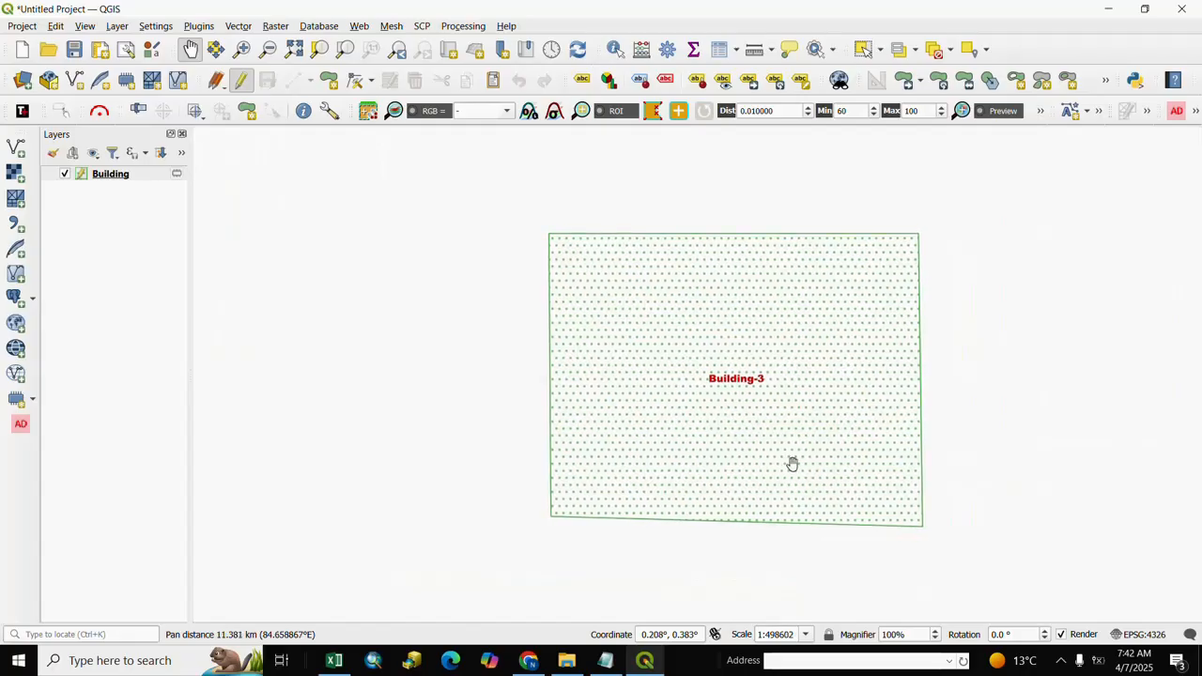
# Set the map scale to 1:1000000 and bring all three buildings into view
pyautogui.click(805, 634)
pyautogui.click(776, 530)
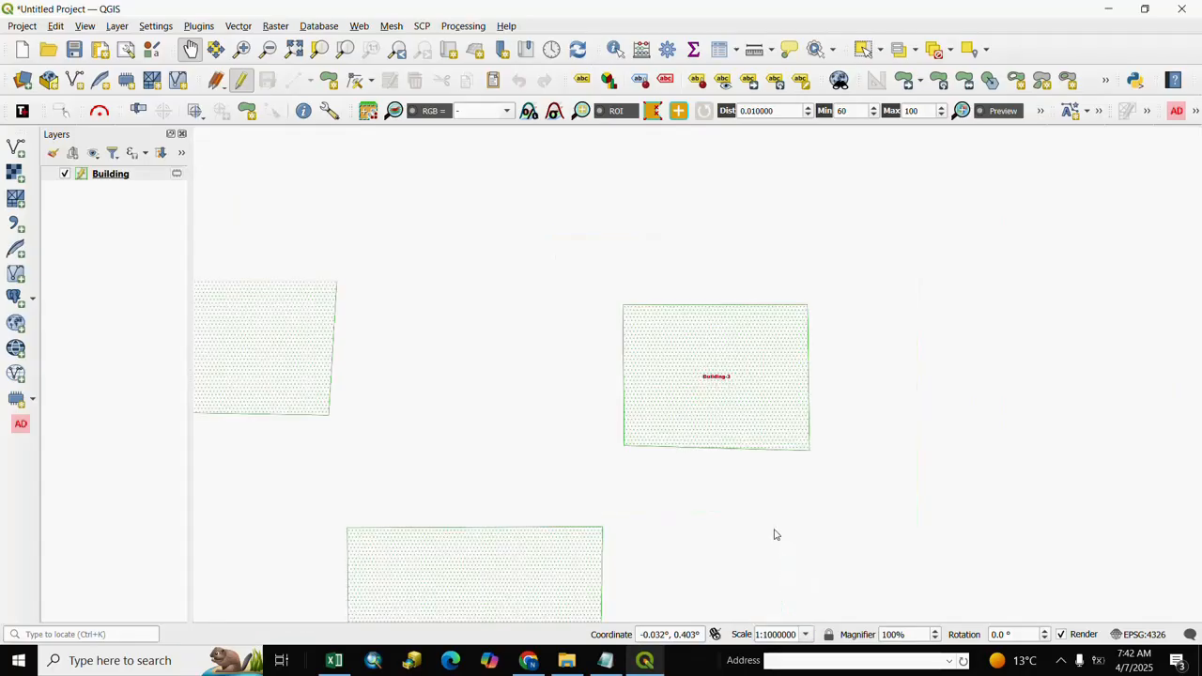
pyautogui.moveTo(730, 515); pyautogui.dragTo(869, 467)
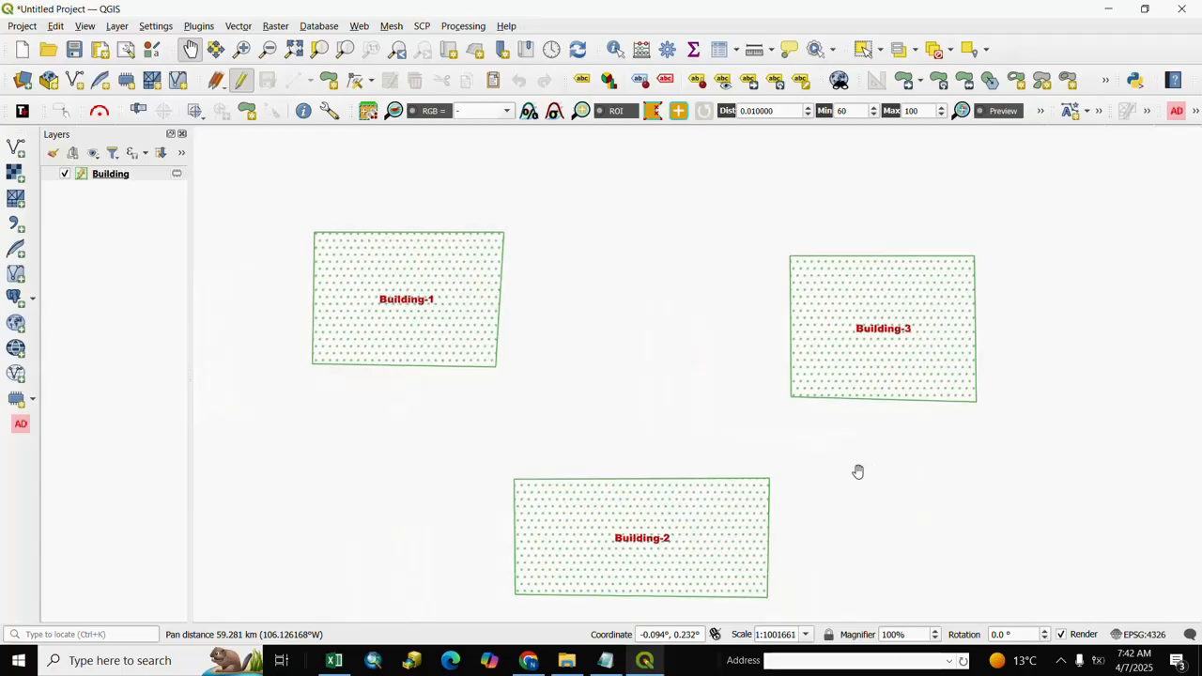
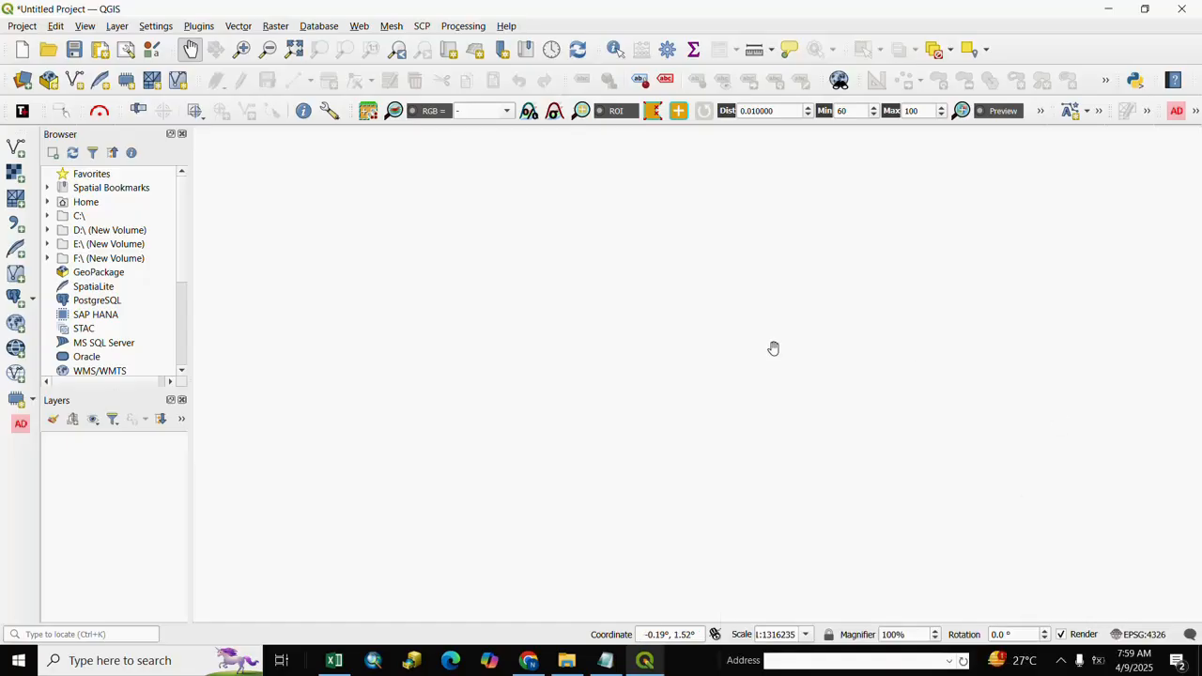
# Switch to Excel and look over the pole records and their attribute columns in the SupportStructure workbook
pyautogui.click(333, 660)
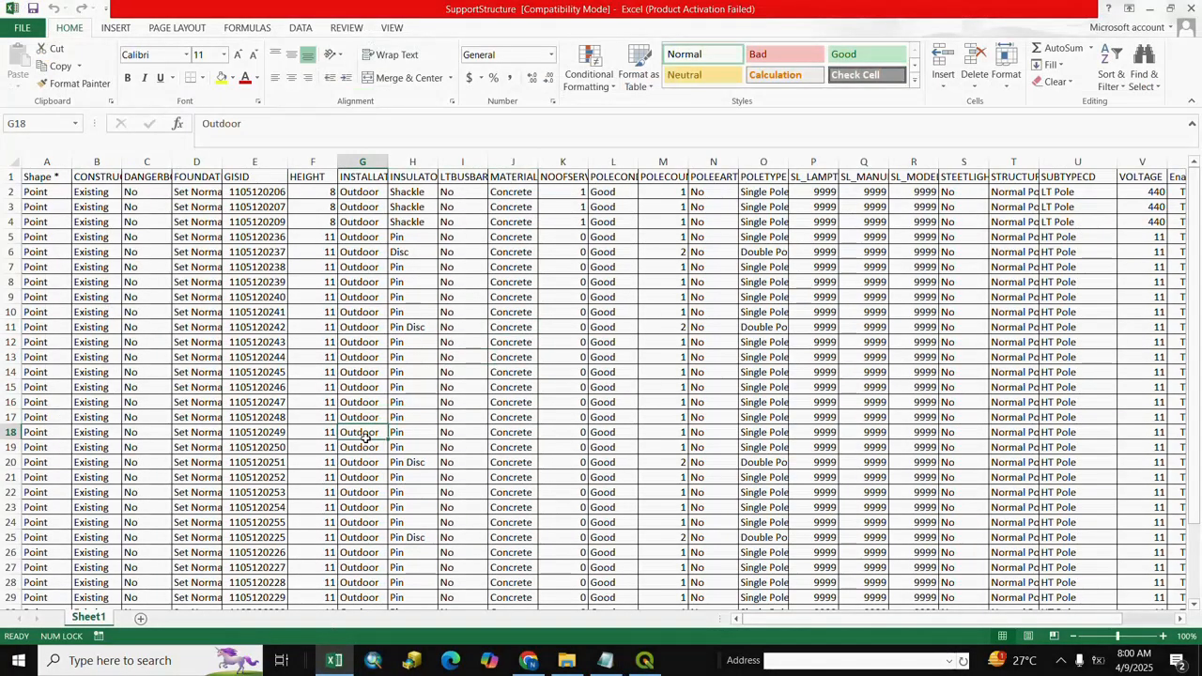
pyautogui.click(554, 384)
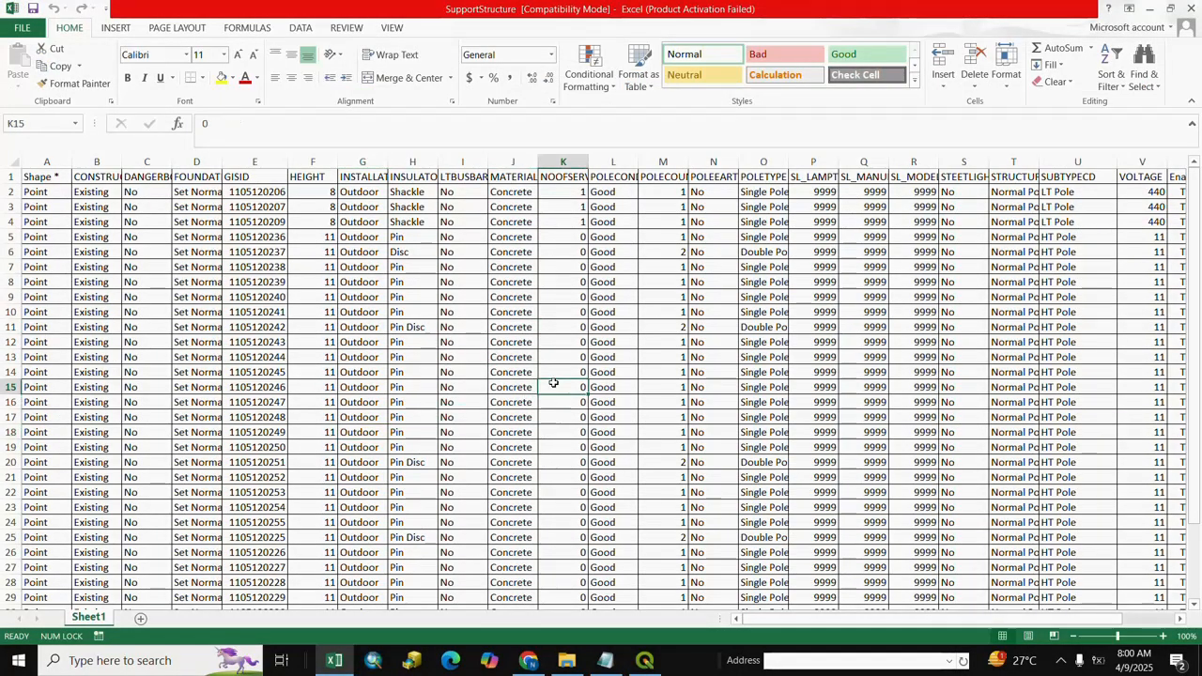
pyautogui.click(524, 446)
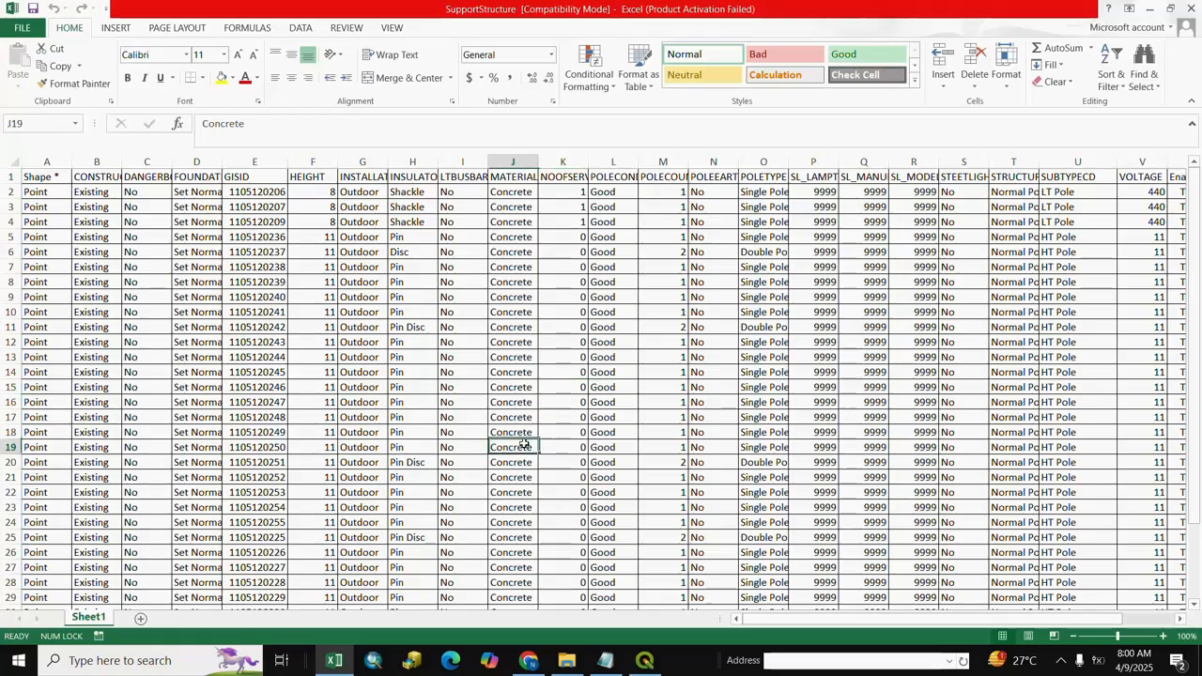
pyautogui.click(462, 386)
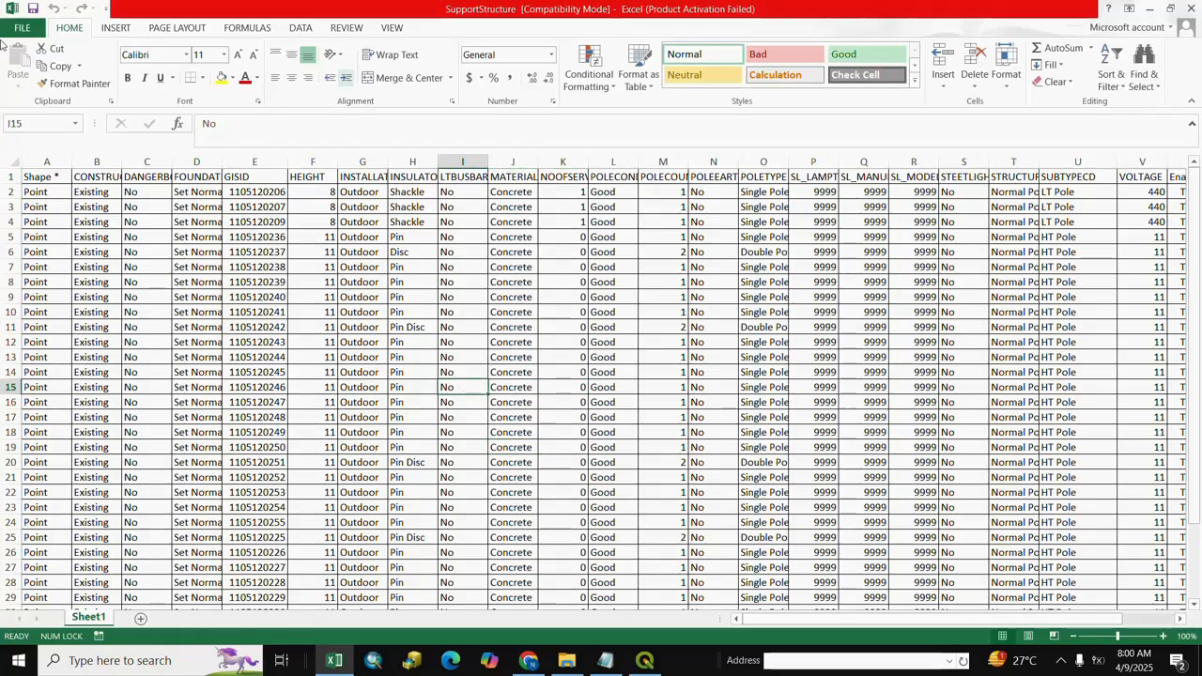
# Save the SupportStructure workbook as CSV (Comma delimited) in the "10- Import Excels" folder and close it without saving further changes
pyautogui.click(27, 29)
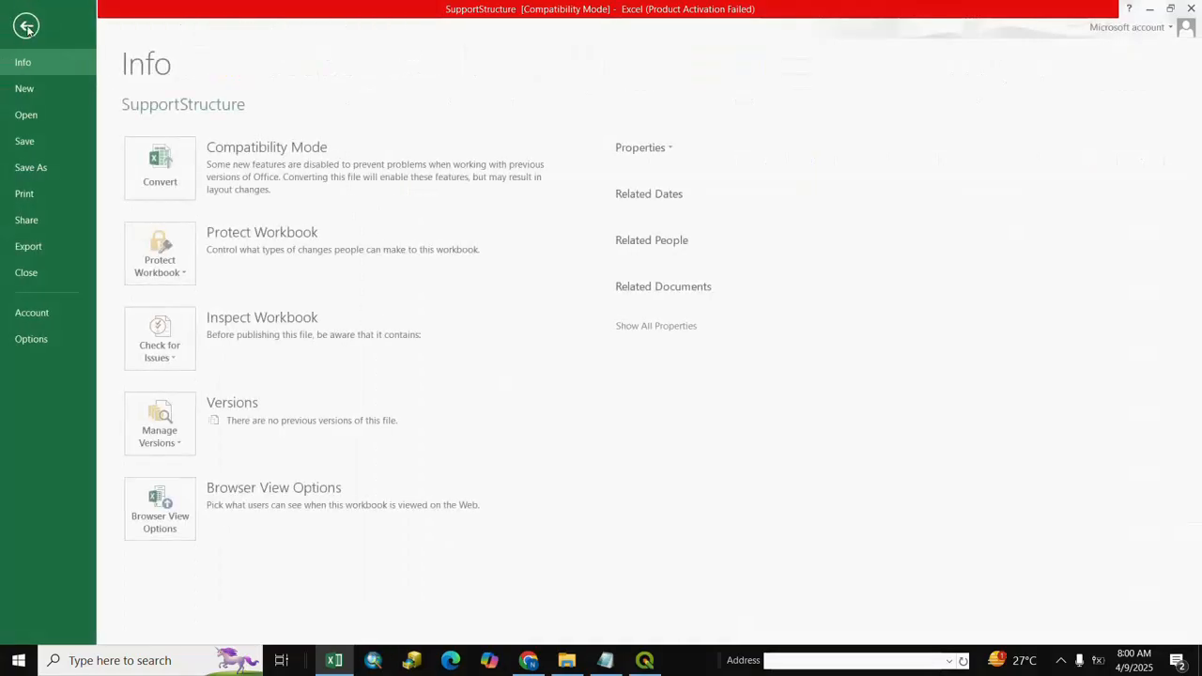
pyautogui.click(39, 167)
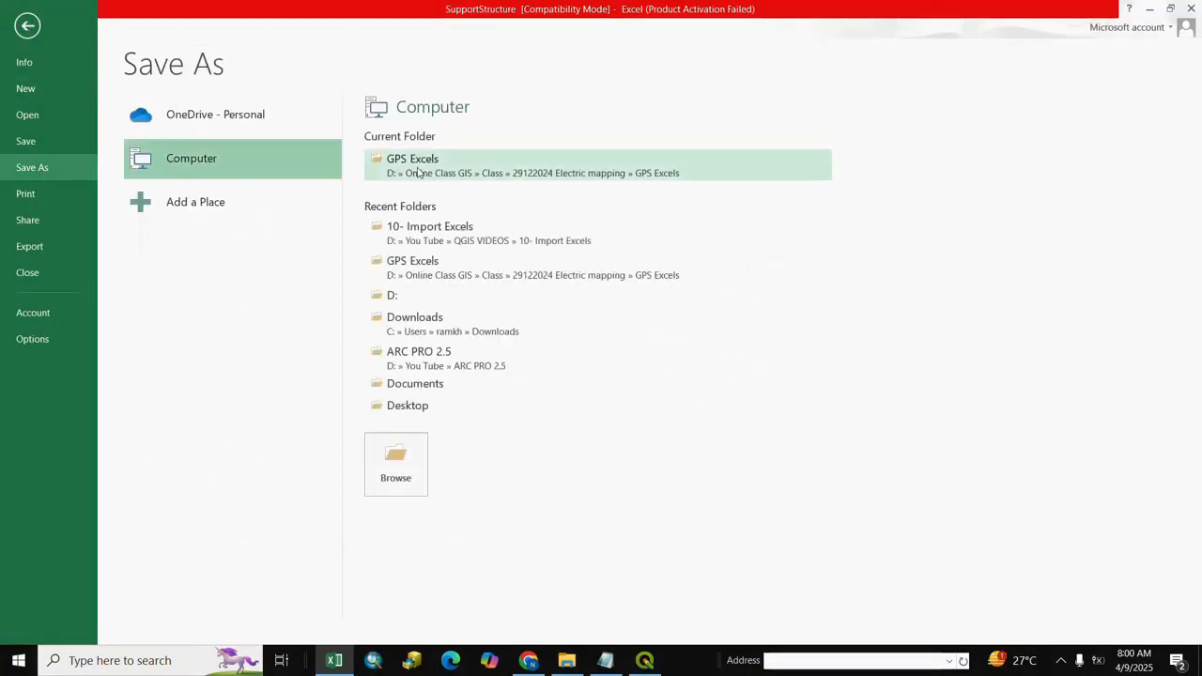
pyautogui.click(434, 226)
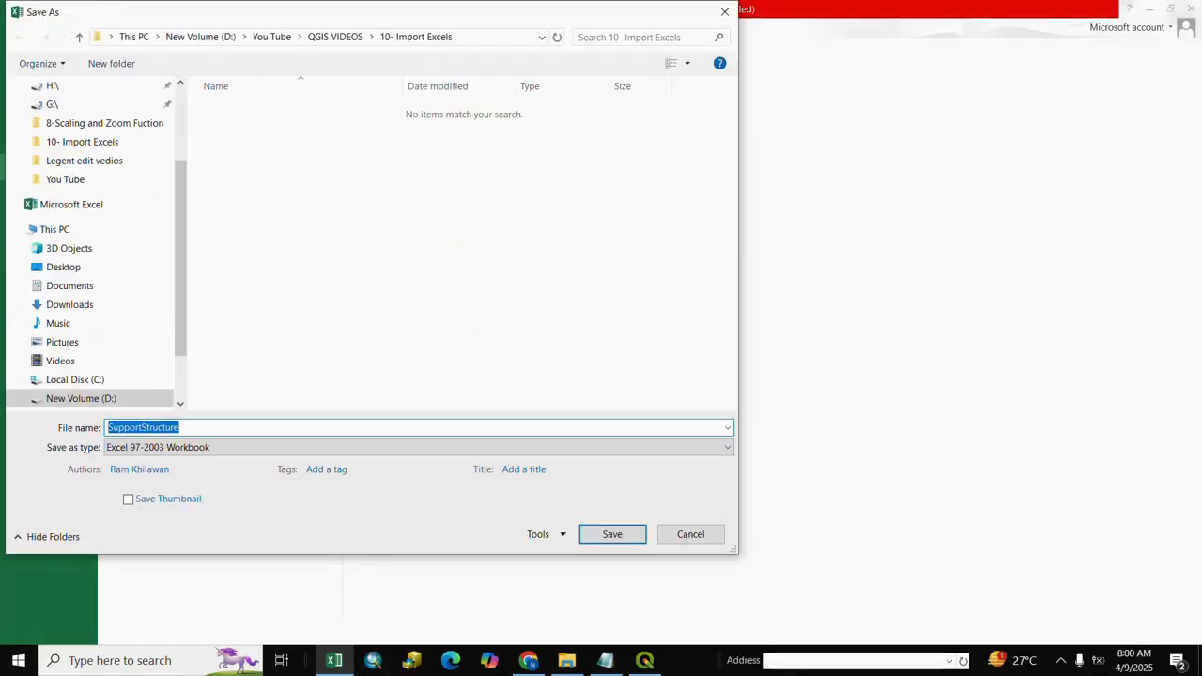
pyautogui.click(197, 428)
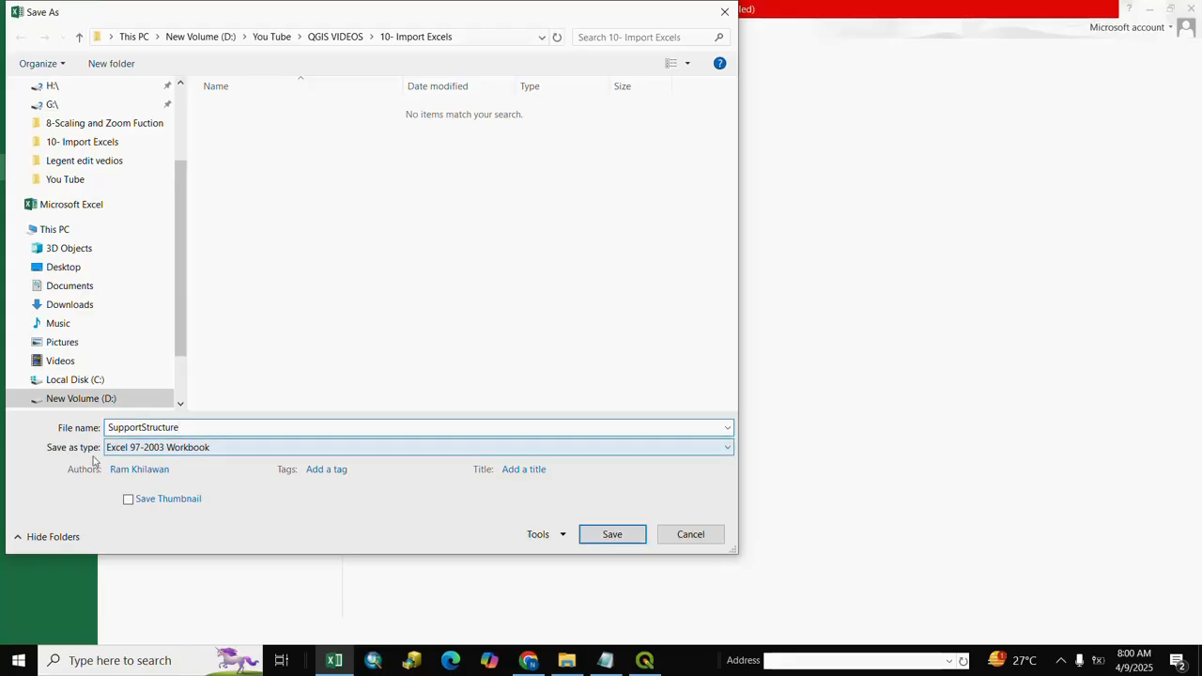
pyautogui.click(164, 449)
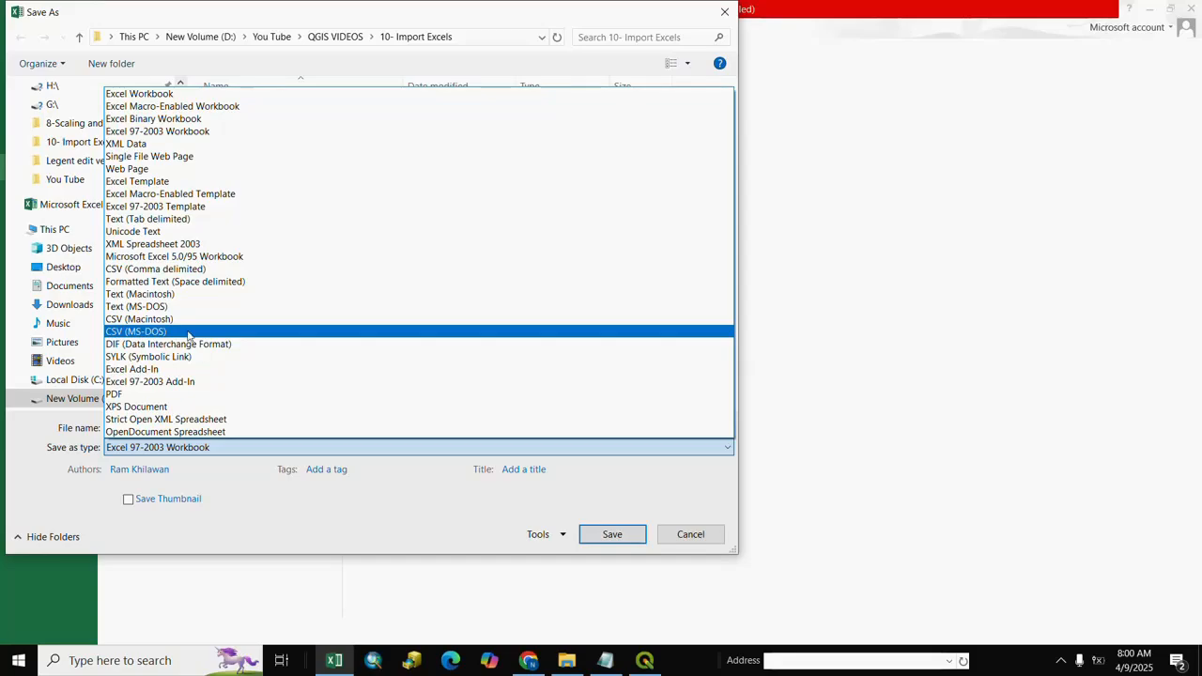
pyautogui.click(138, 270)
pyautogui.click(612, 516)
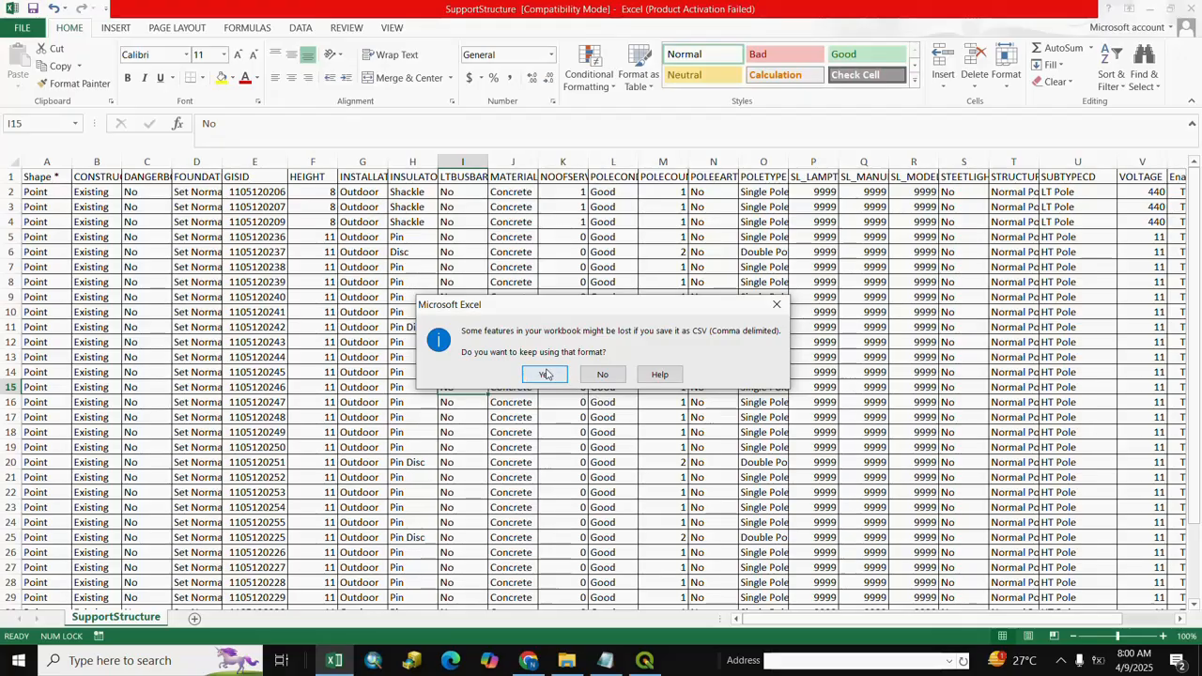
pyautogui.click(545, 376)
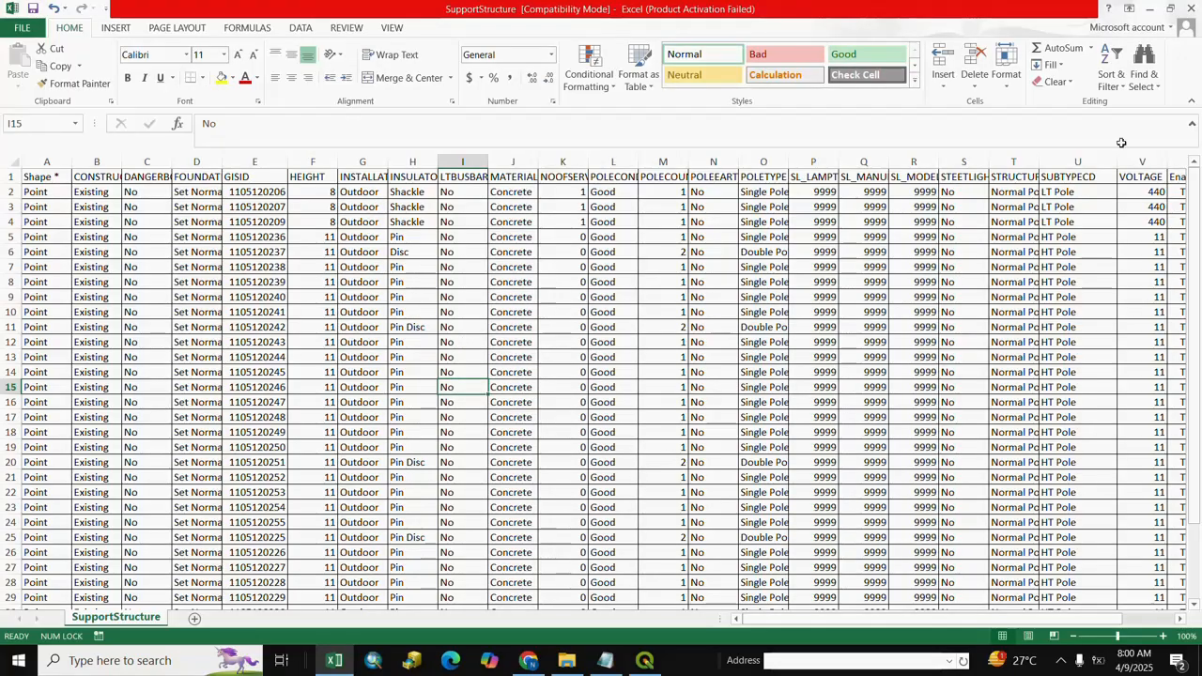
pyautogui.click(1191, 8)
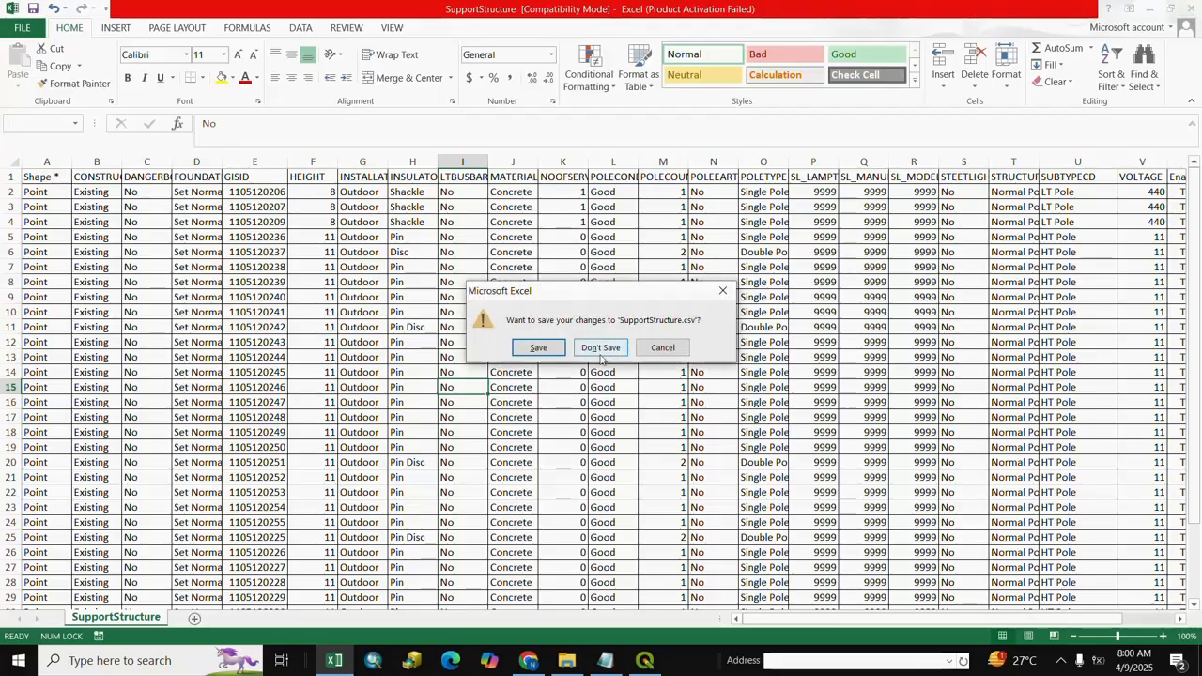
pyautogui.click(587, 350)
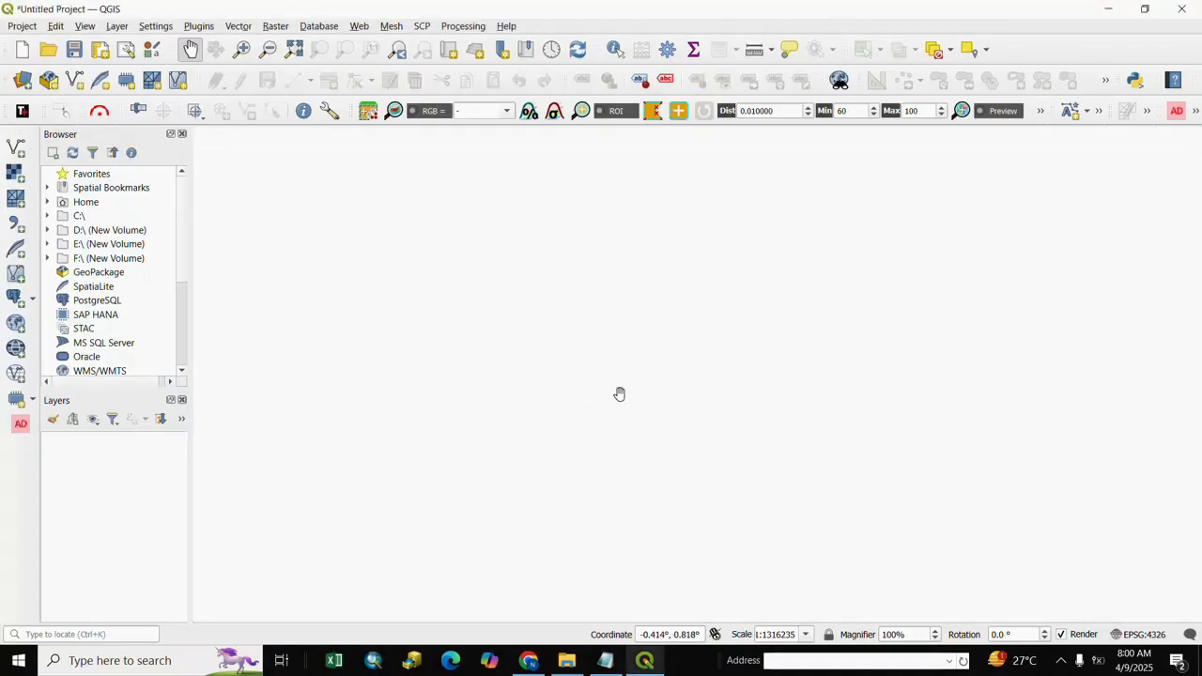
# Open the Data Source Manager in QGIS with the Delimited Text source and begin specifying the input file
pyautogui.click(24, 81)
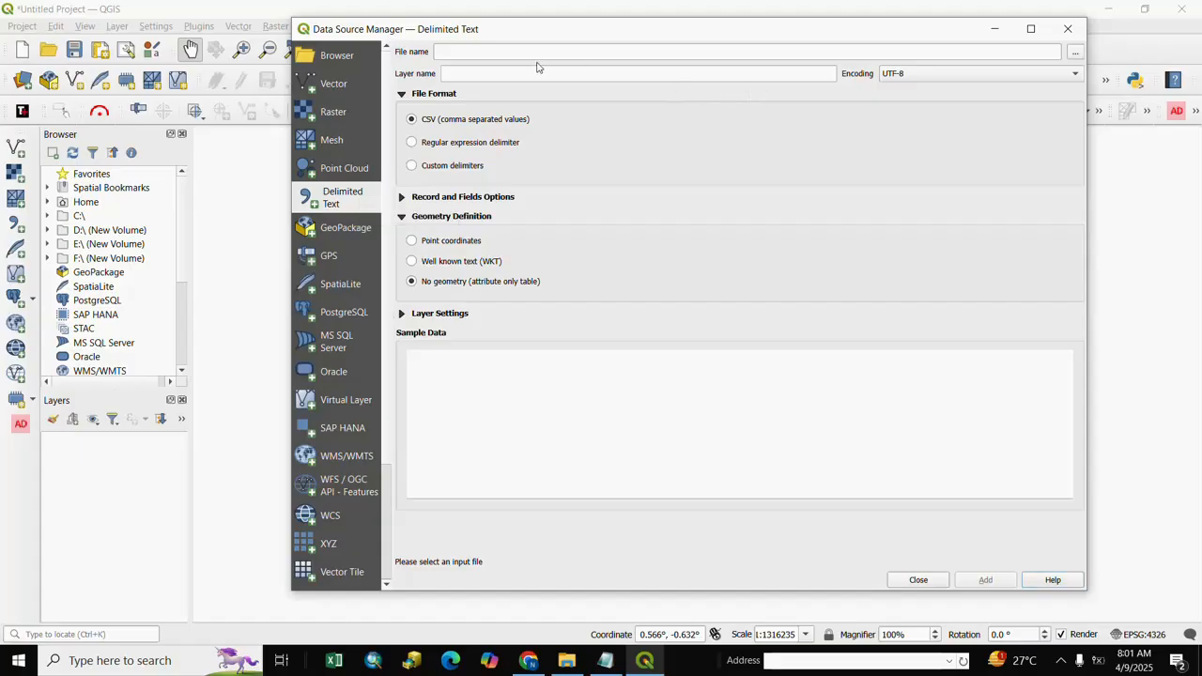
pyautogui.click(452, 52)
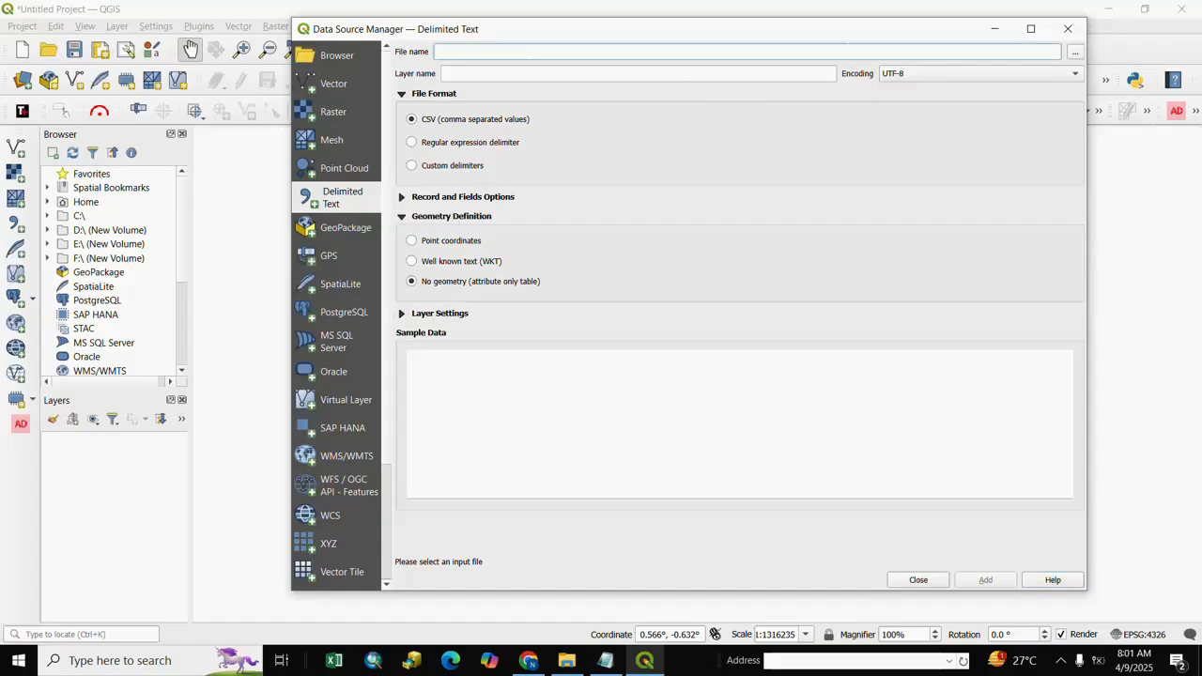
# Choose SupportStructure.csv from the 10- Import Excels folder as the delimited text file and look through its sample data
pyautogui.click(1076, 53)
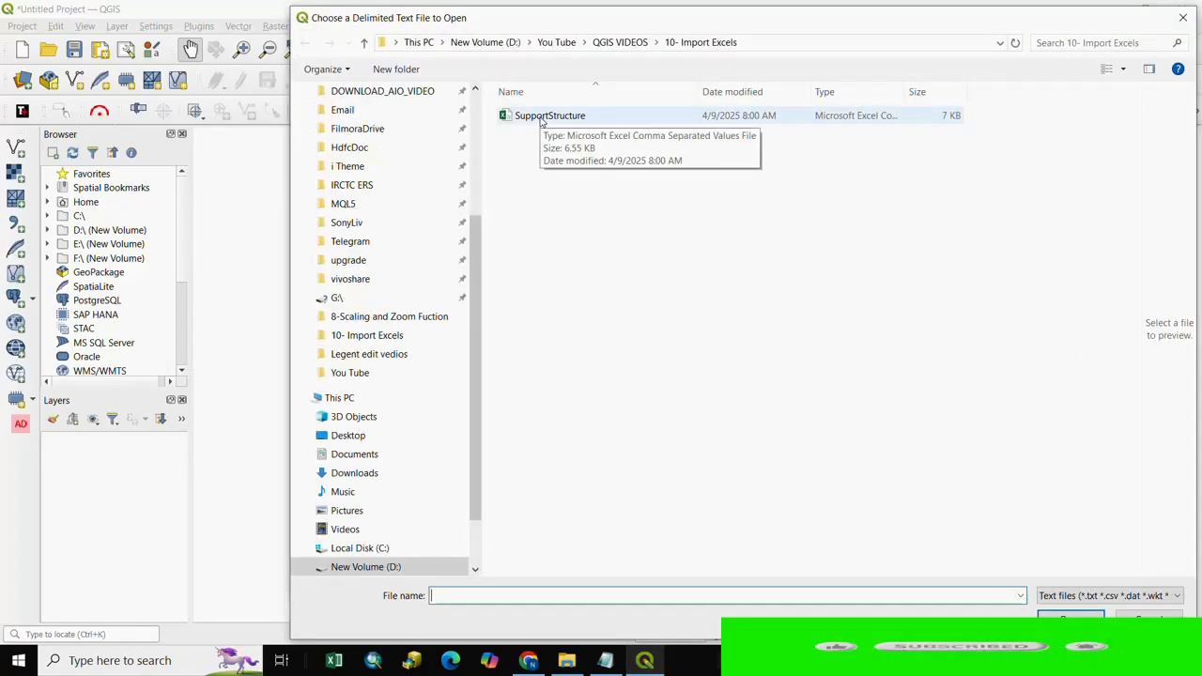
pyautogui.click(542, 119)
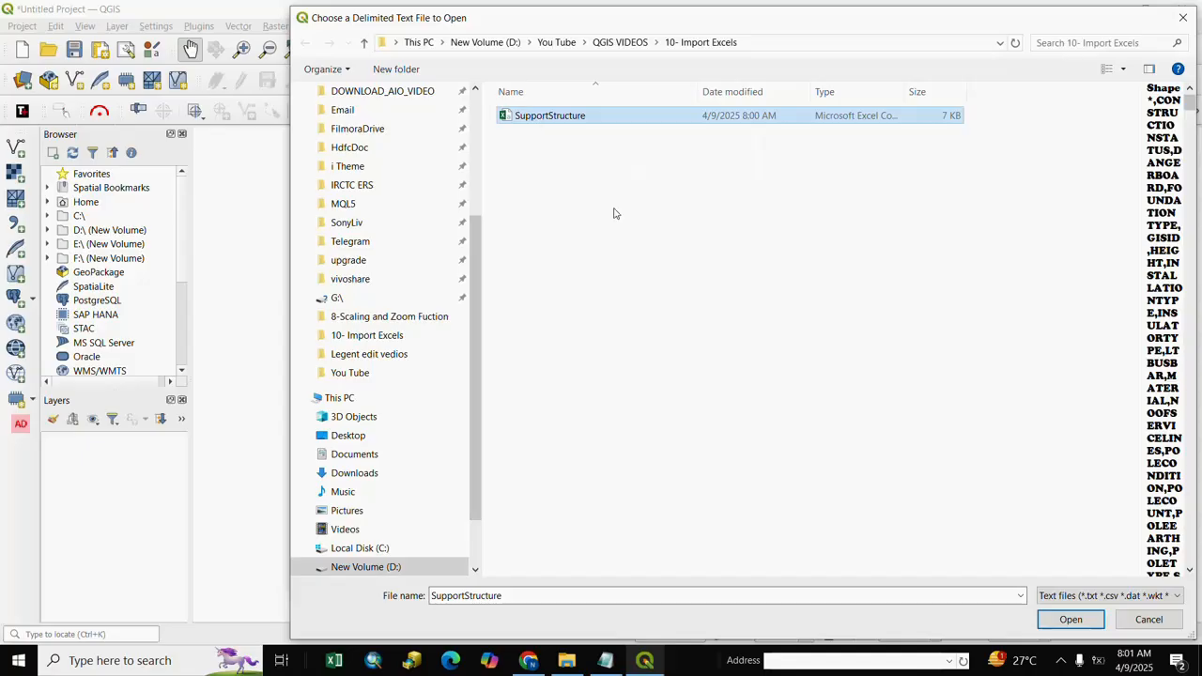
pyautogui.click(1071, 620)
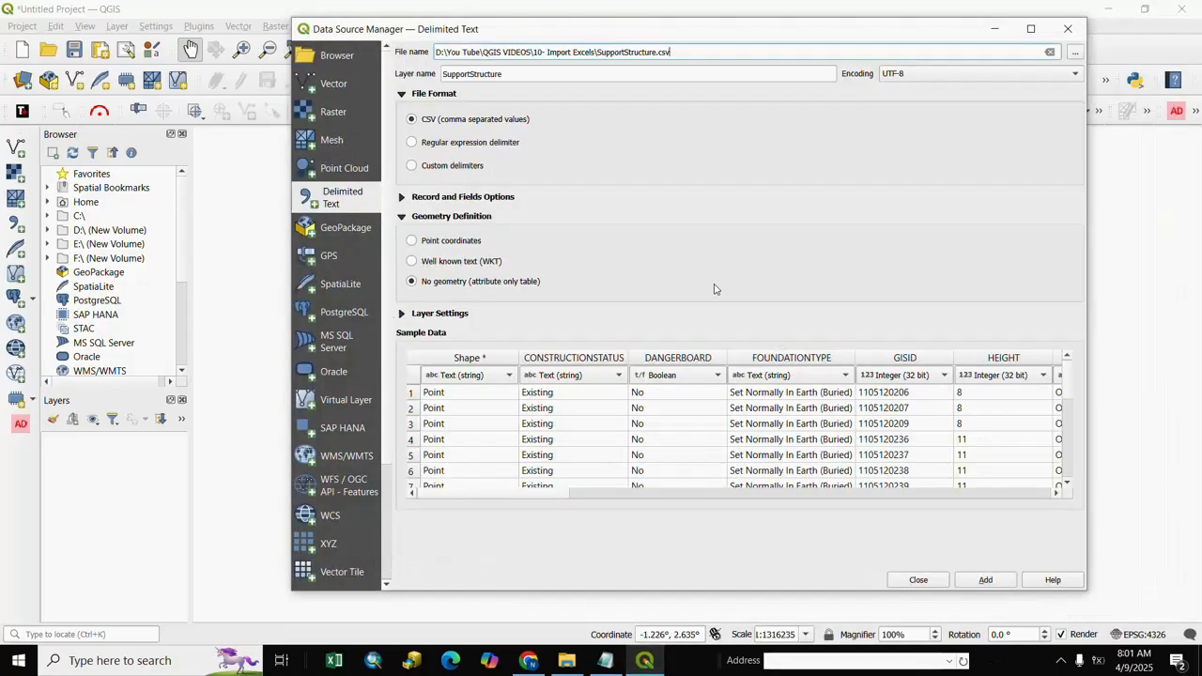
pyautogui.scroll(-1, 1068, 397)
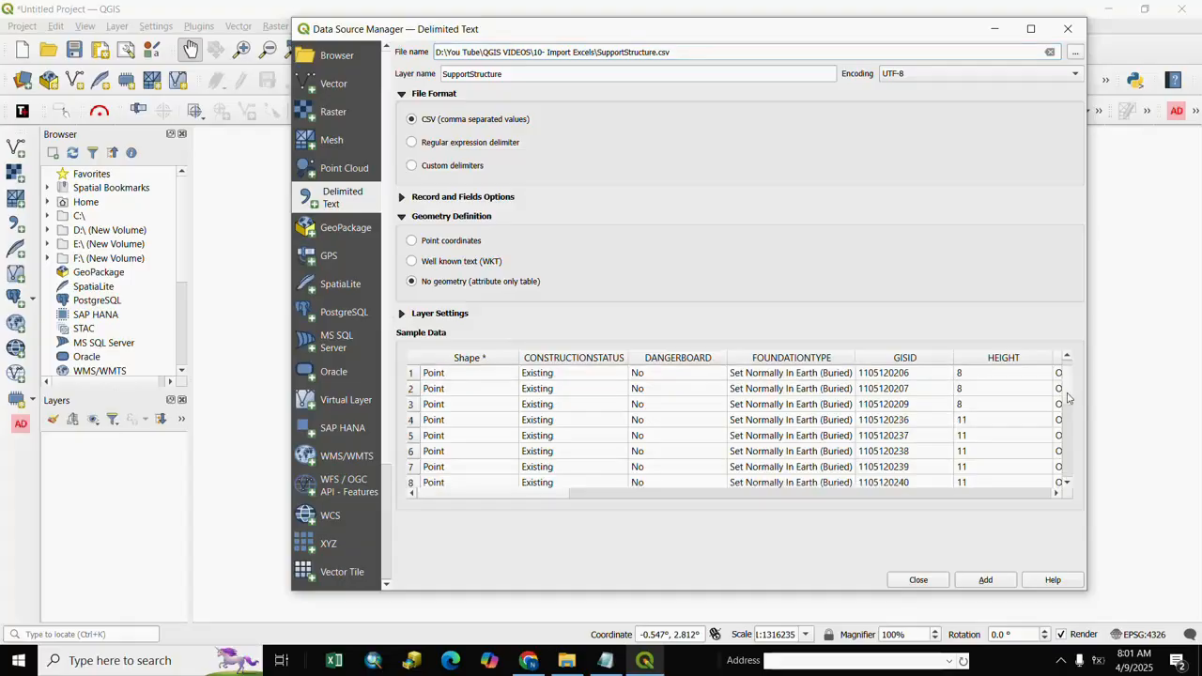
pyautogui.scroll(-1, 1068, 418)
pyautogui.scroll(-1, 1067, 441)
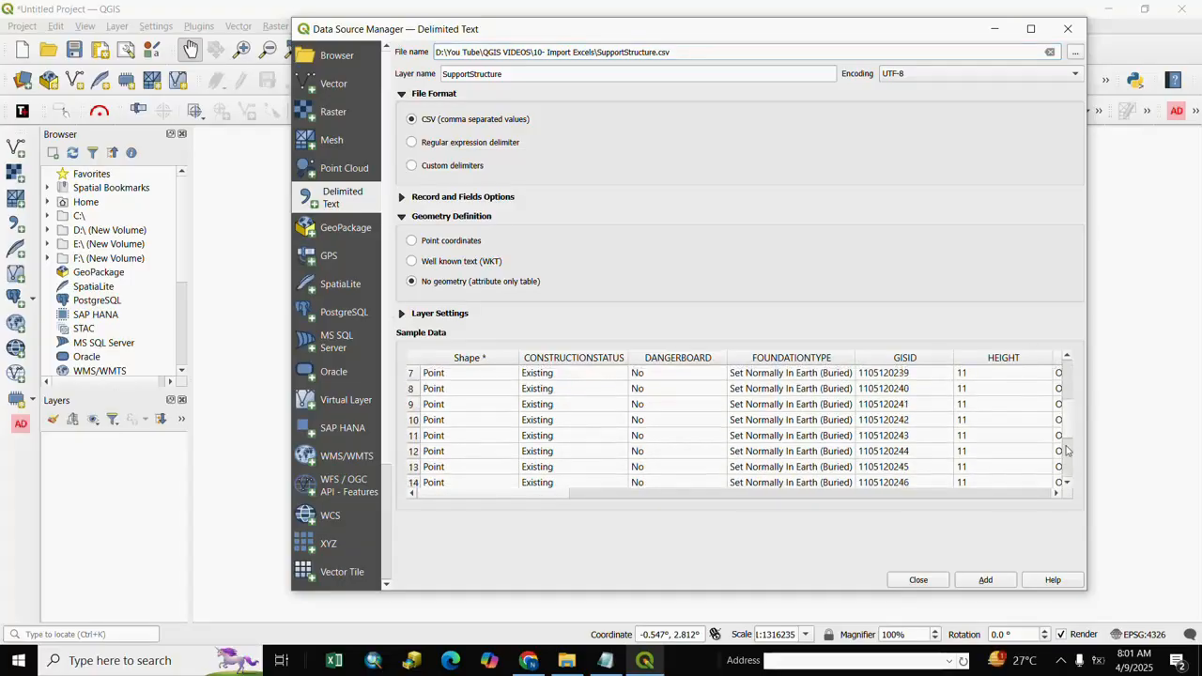
pyautogui.scroll(3, 893, 445)
pyautogui.scroll(-2, 850, 475)
pyautogui.moveTo(547, 497); pyautogui.dragTo(503, 484)
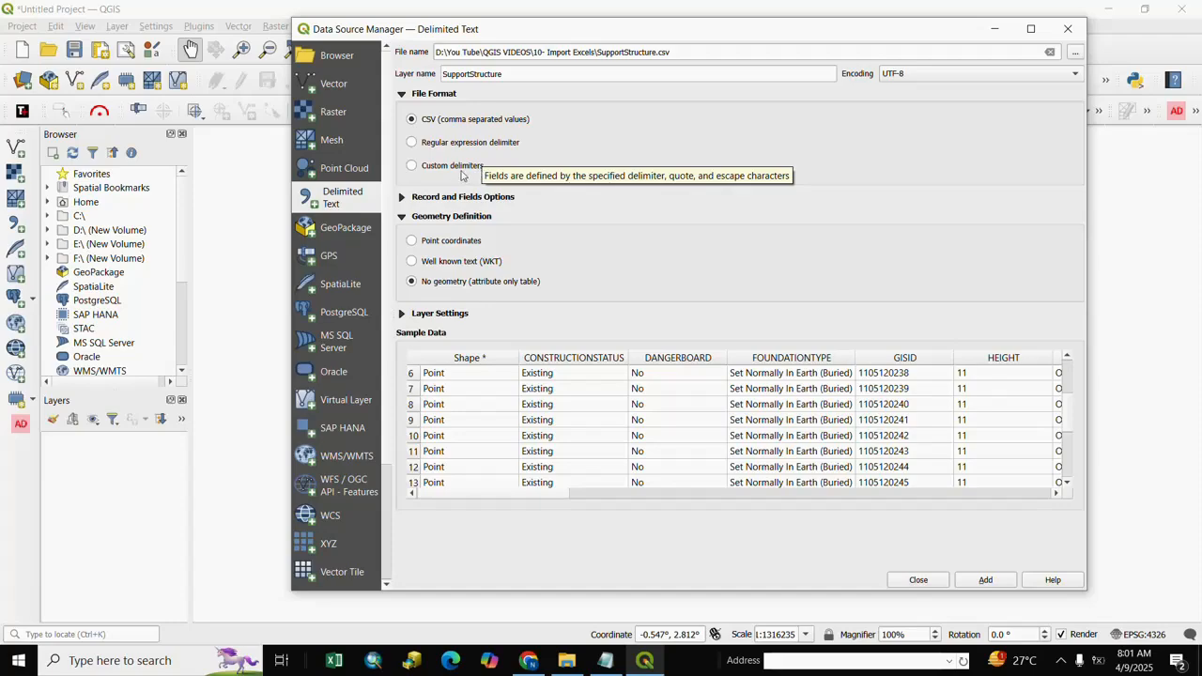
# Try defining the geometry by point coordinates, with X_Coordinate as the X field and Y_Coordinate as the Y field
pyautogui.click(402, 217)
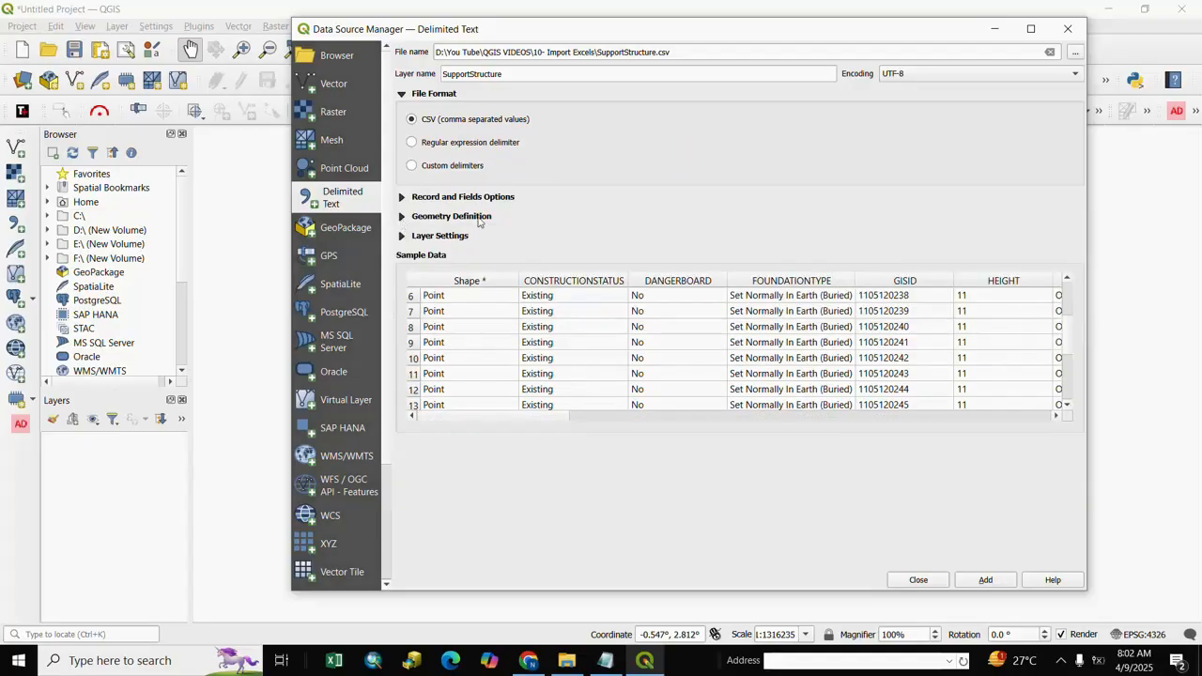
pyautogui.click(401, 217)
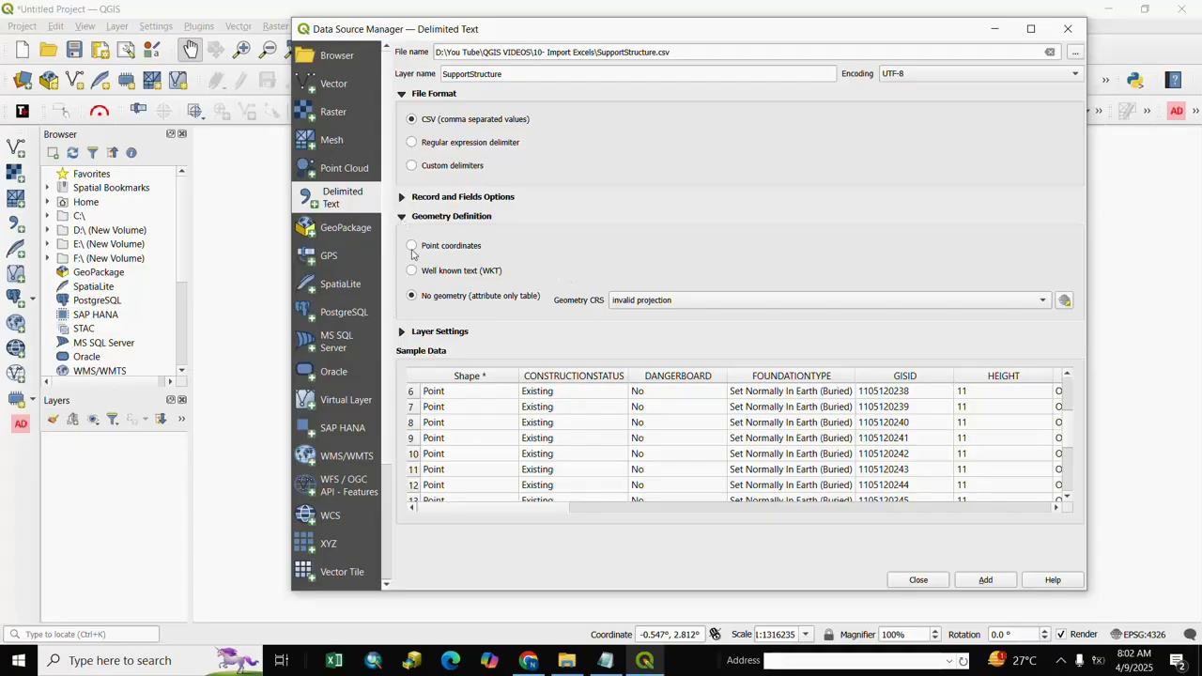
pyautogui.click(411, 247)
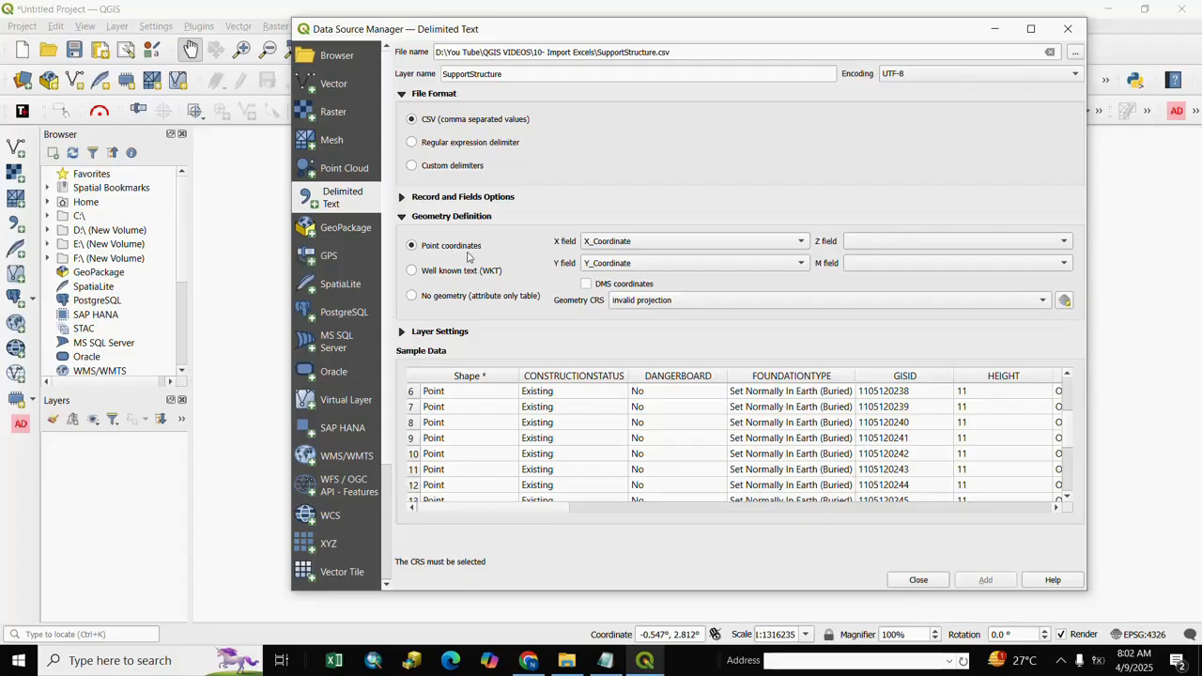
pyautogui.click(800, 243)
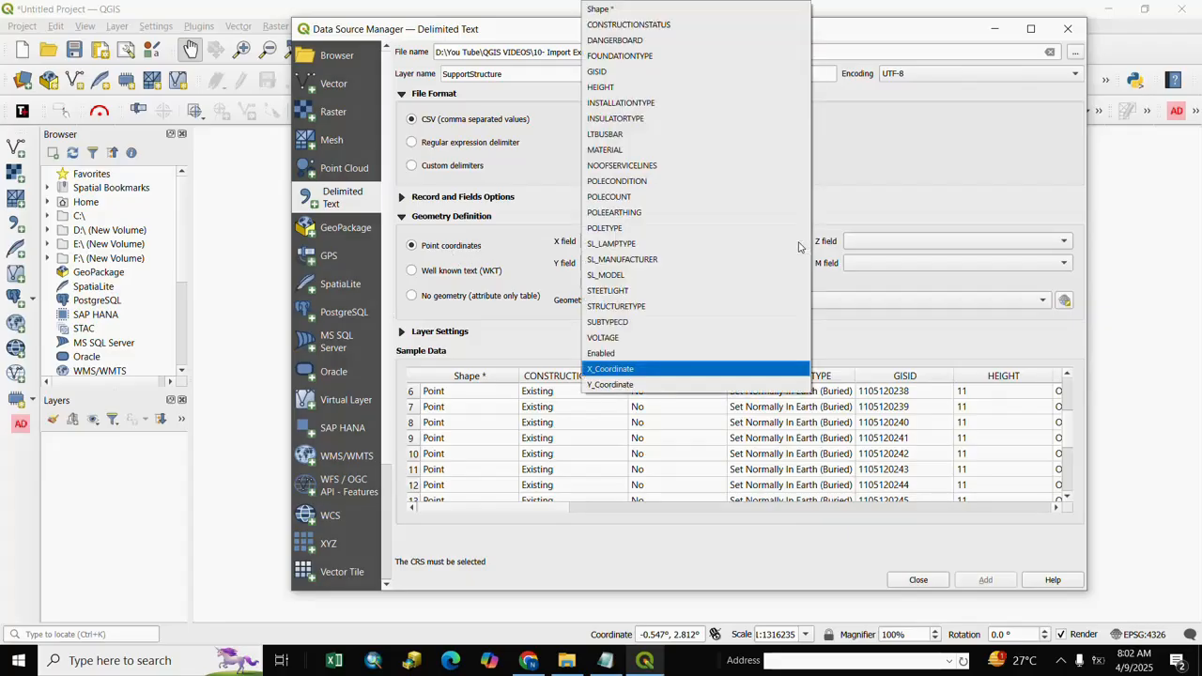
pyautogui.click(651, 366)
pyautogui.click(801, 264)
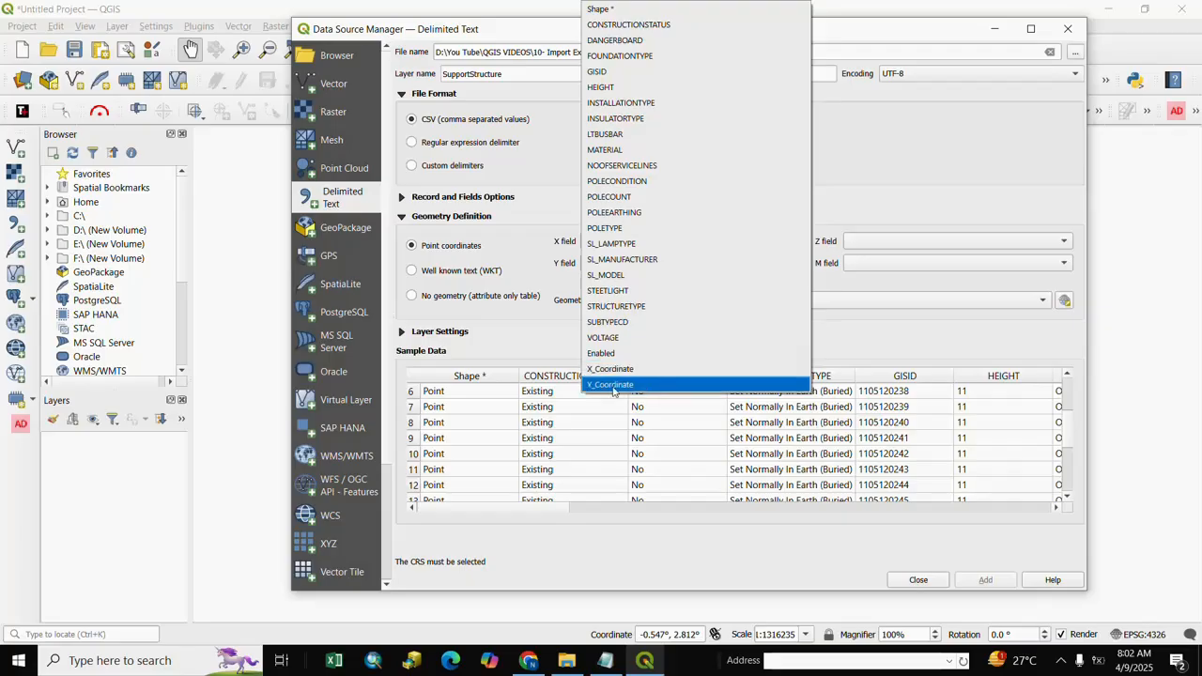
pyautogui.click(616, 383)
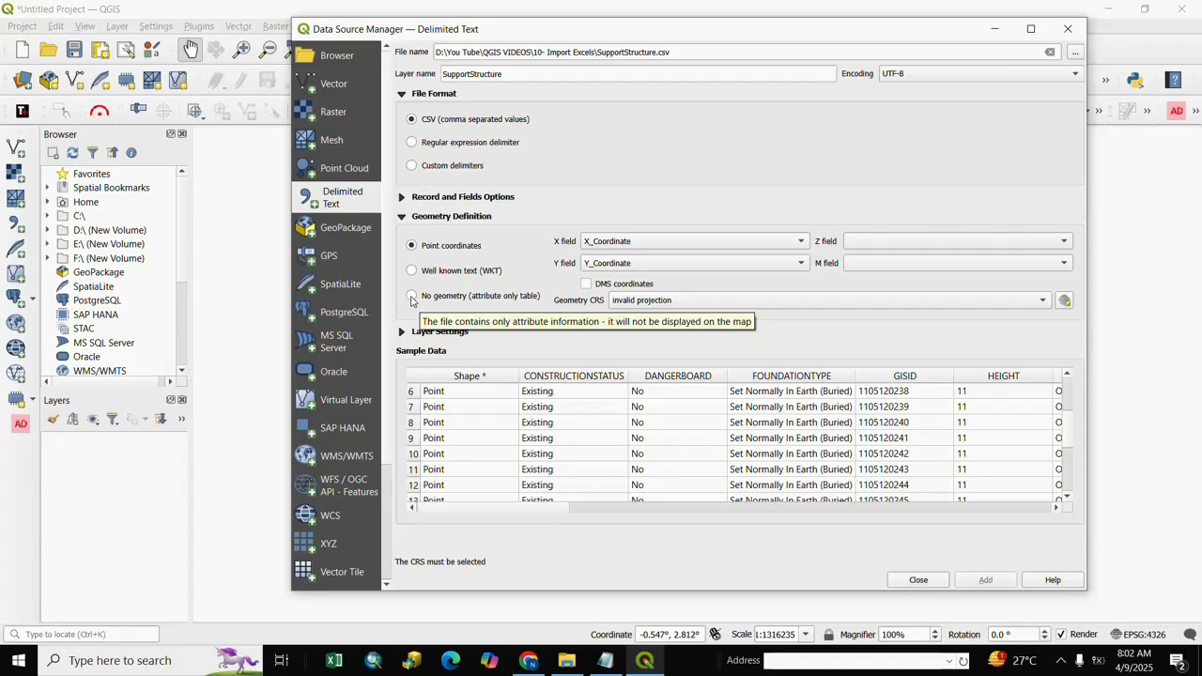
# Set the geometry definition to No geometry (attribute only table), add SupportStructure to the project and close the Data Source Manager
pyautogui.click(411, 297)
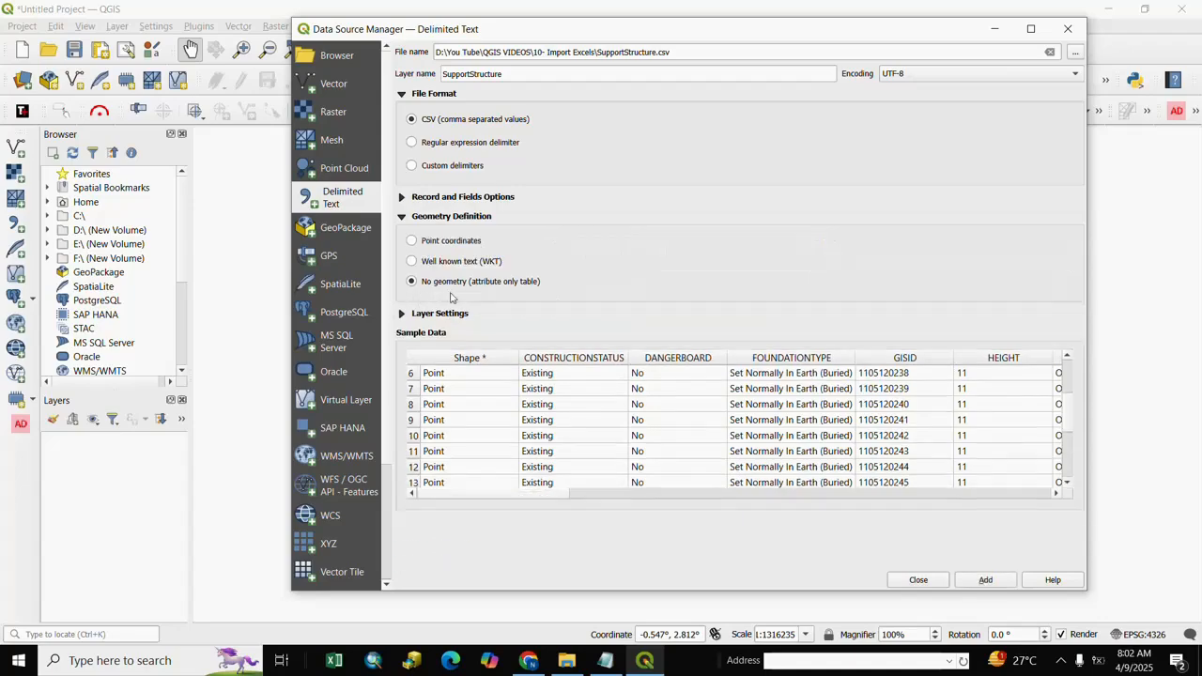
pyautogui.click(958, 496)
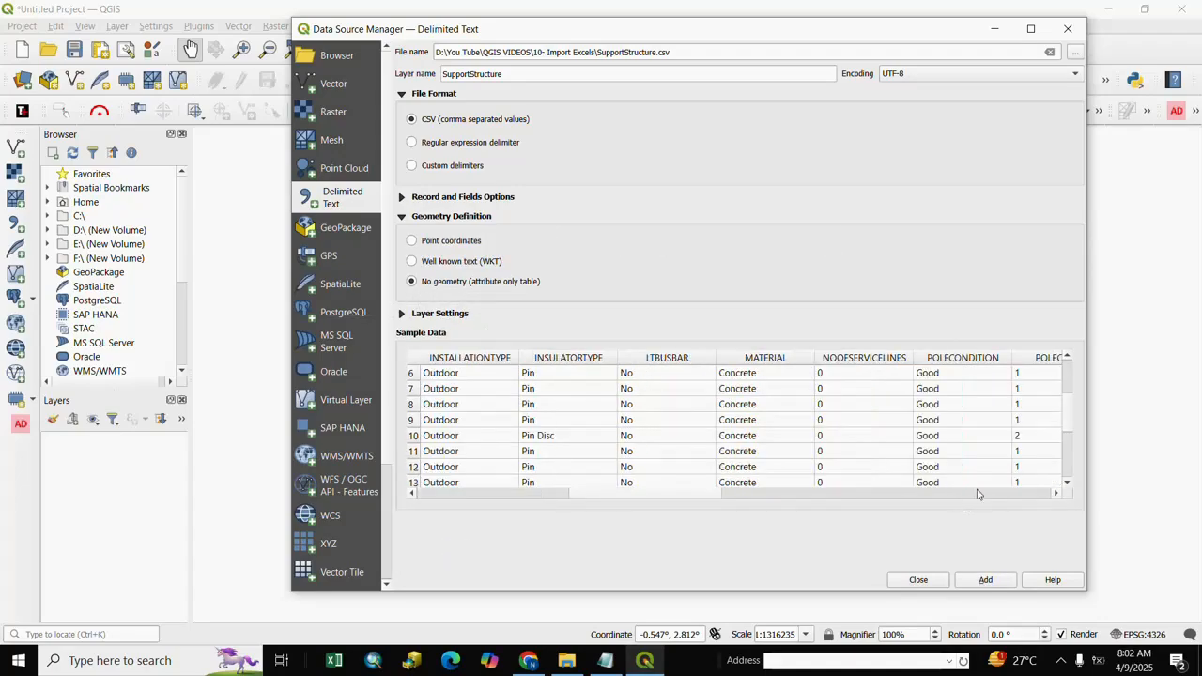
pyautogui.click(977, 494)
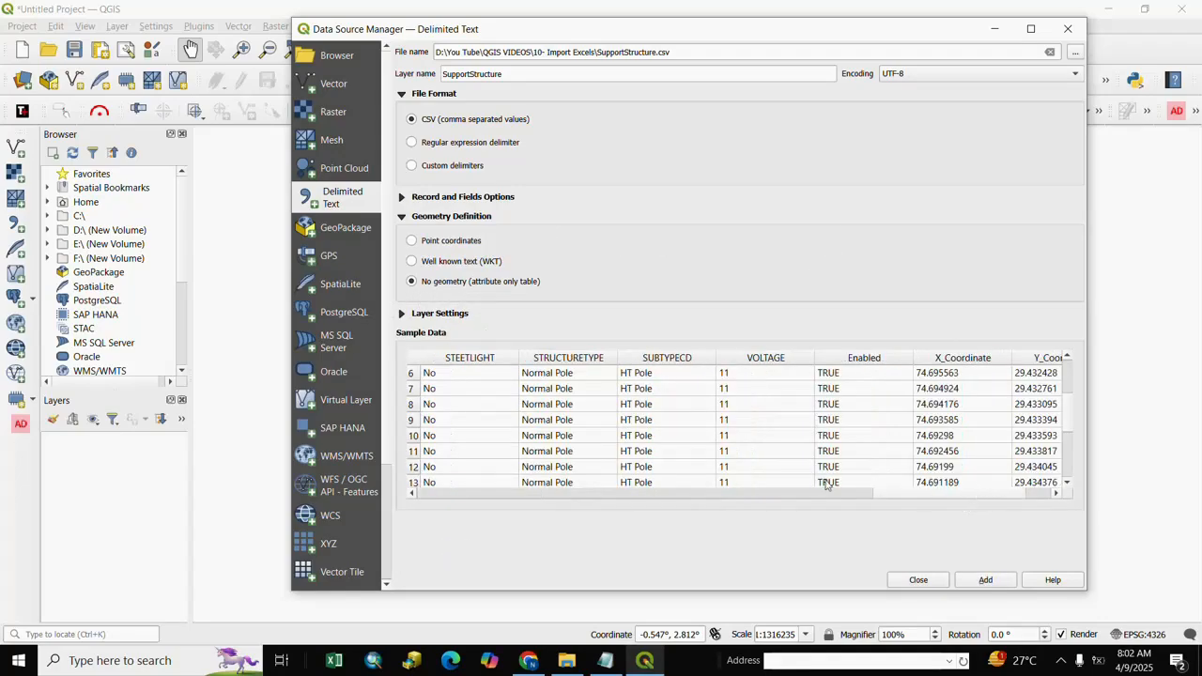
pyautogui.click(986, 581)
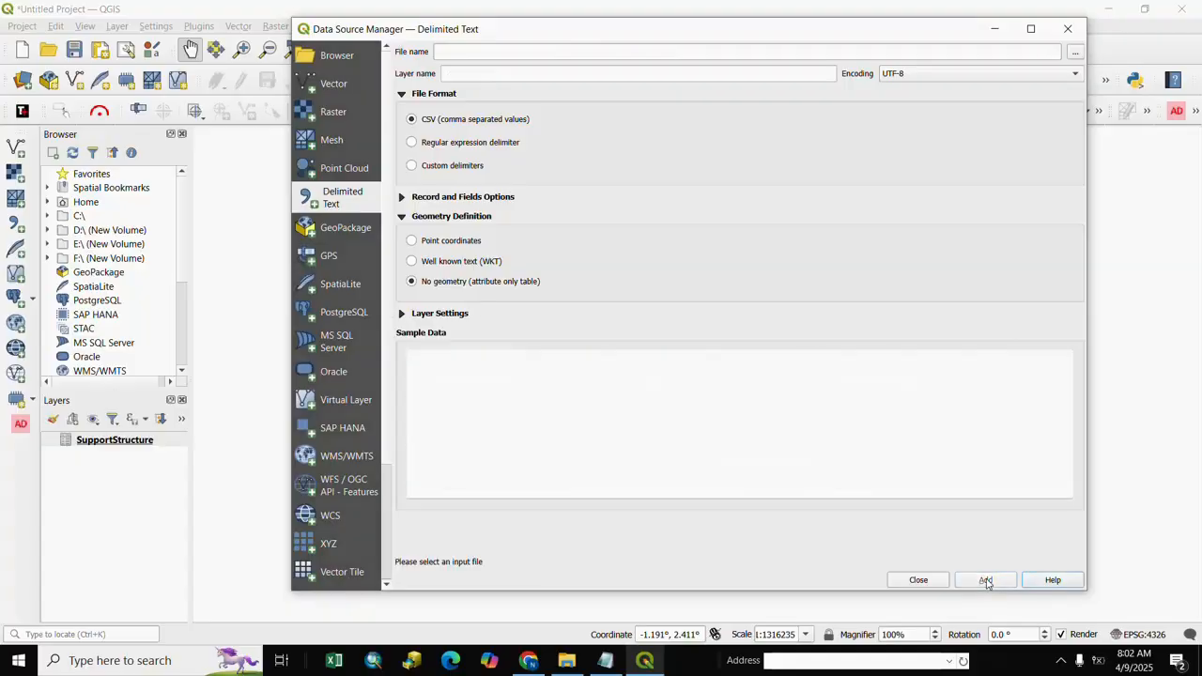
pyautogui.click(919, 580)
# Open the SupportStructure layer's attribute table and examine its rows and columns
pyautogui.click(96, 445)
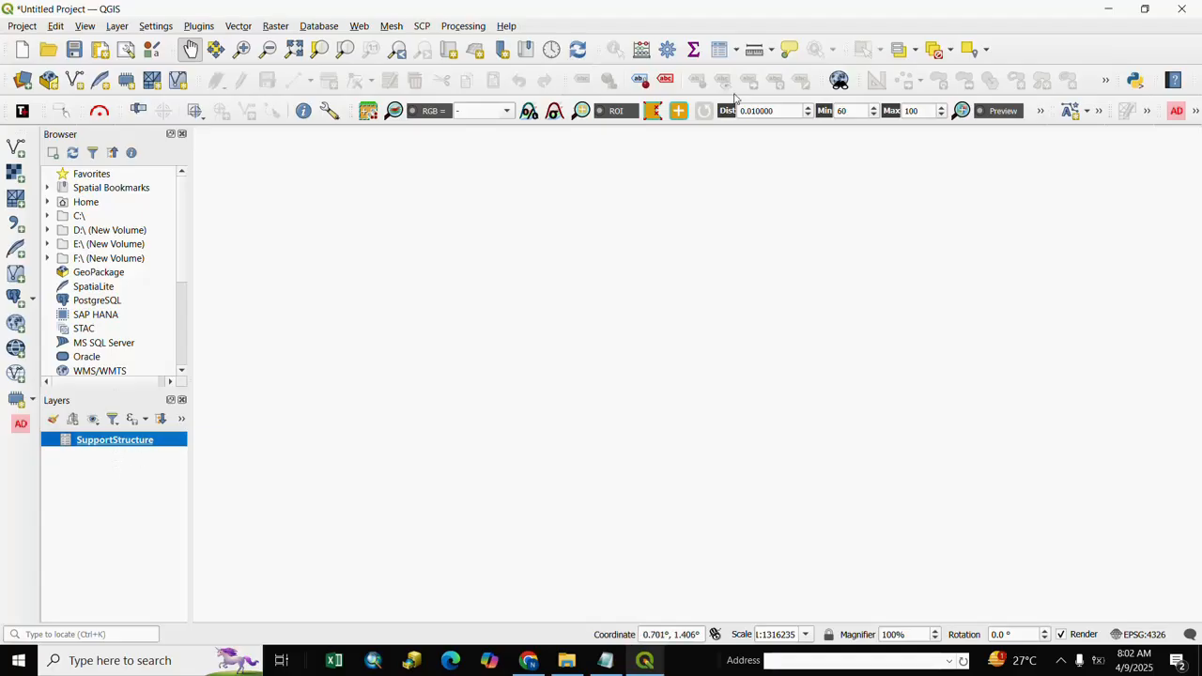
pyautogui.click(721, 50)
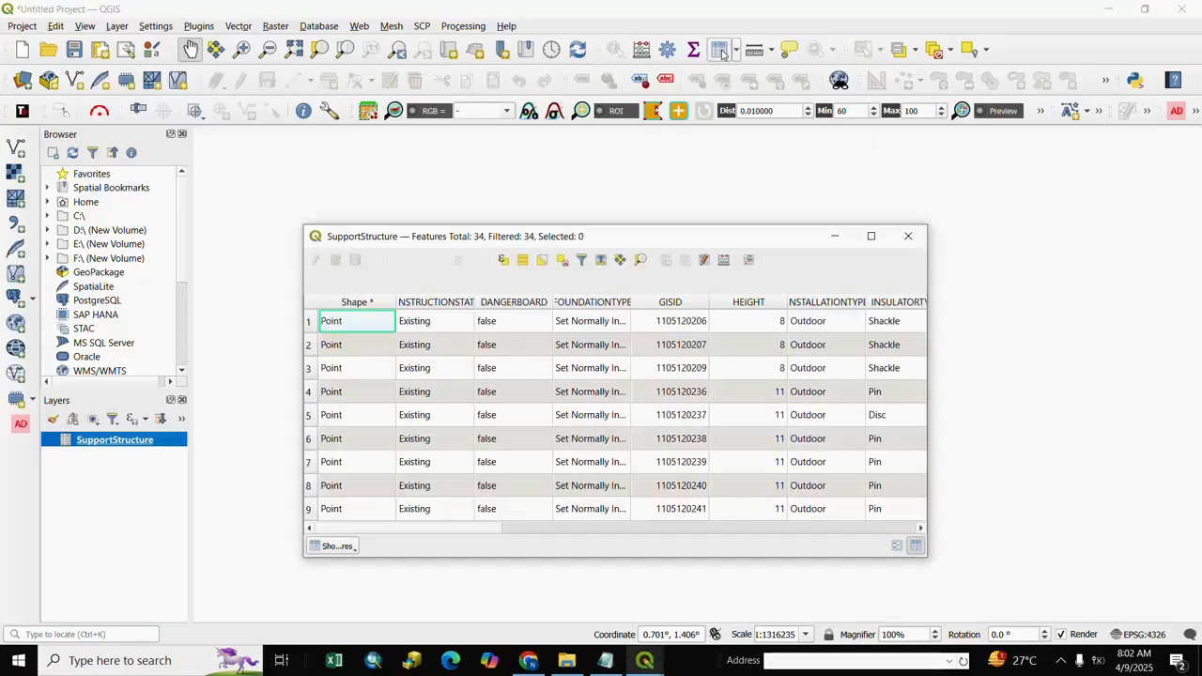
pyautogui.moveTo(470, 531); pyautogui.dragTo(845, 379)
pyautogui.scroll(-8, 845, 379)
pyautogui.scroll(8, 843, 379)
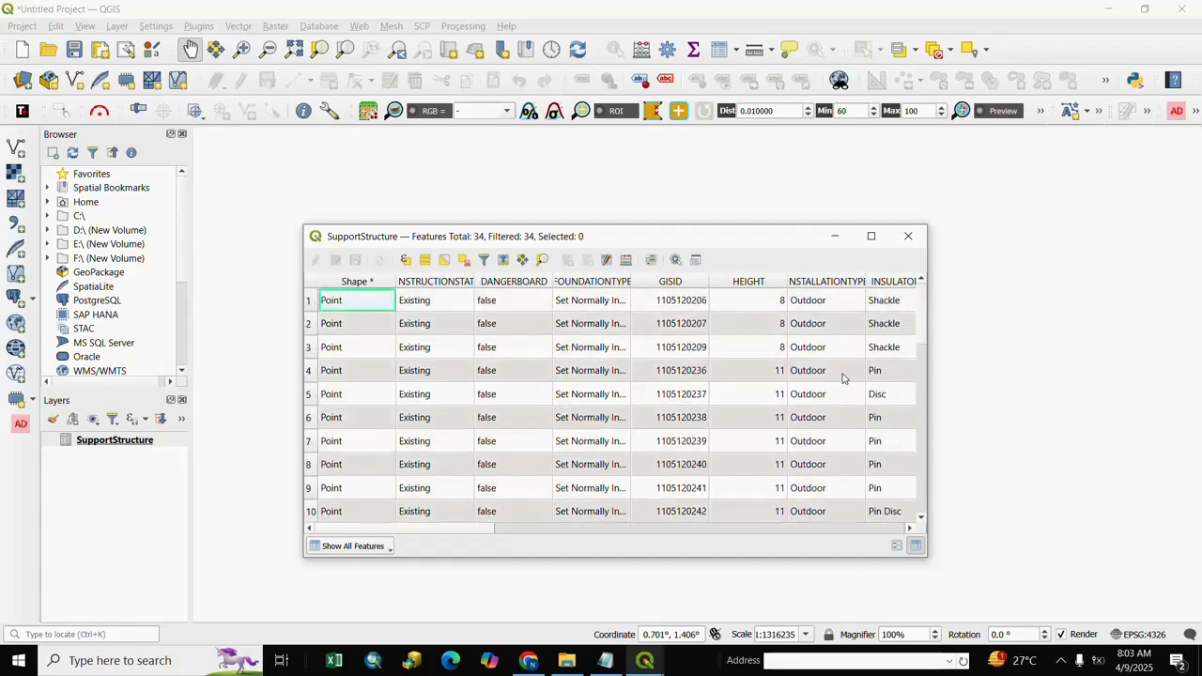
pyautogui.moveTo(445, 531); pyautogui.dragTo(738, 522)
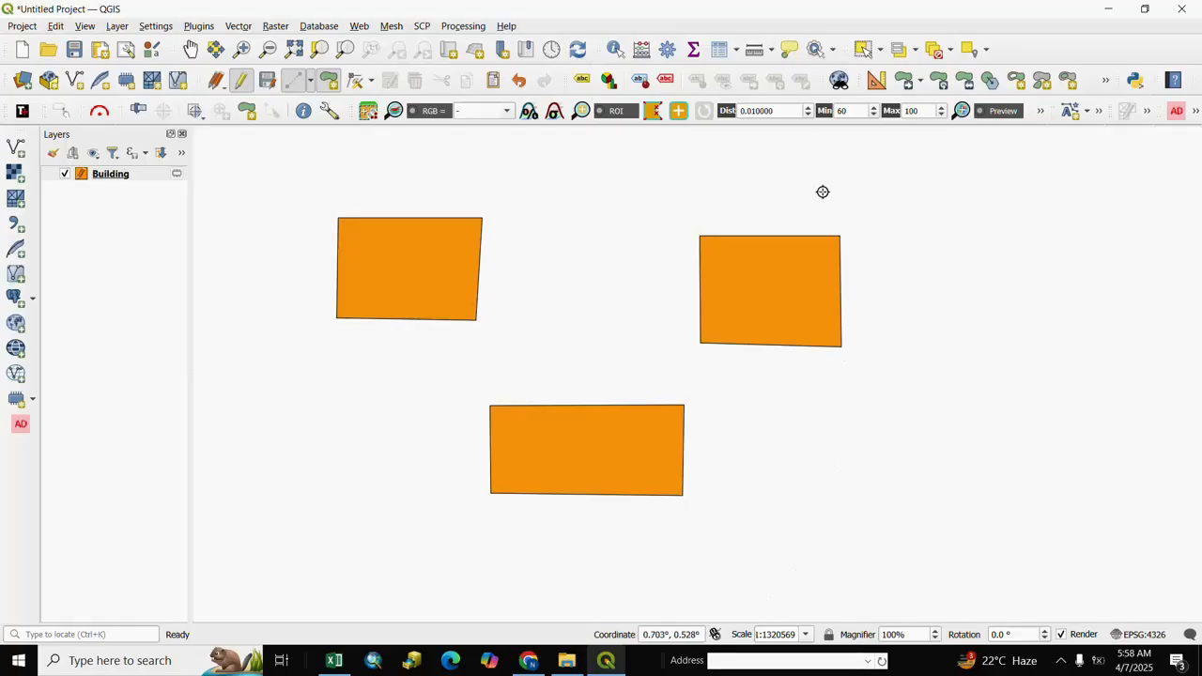
# Add a Text (string) field called Name with length 50 to the Building layer's attribute table
pyautogui.click(719, 49)
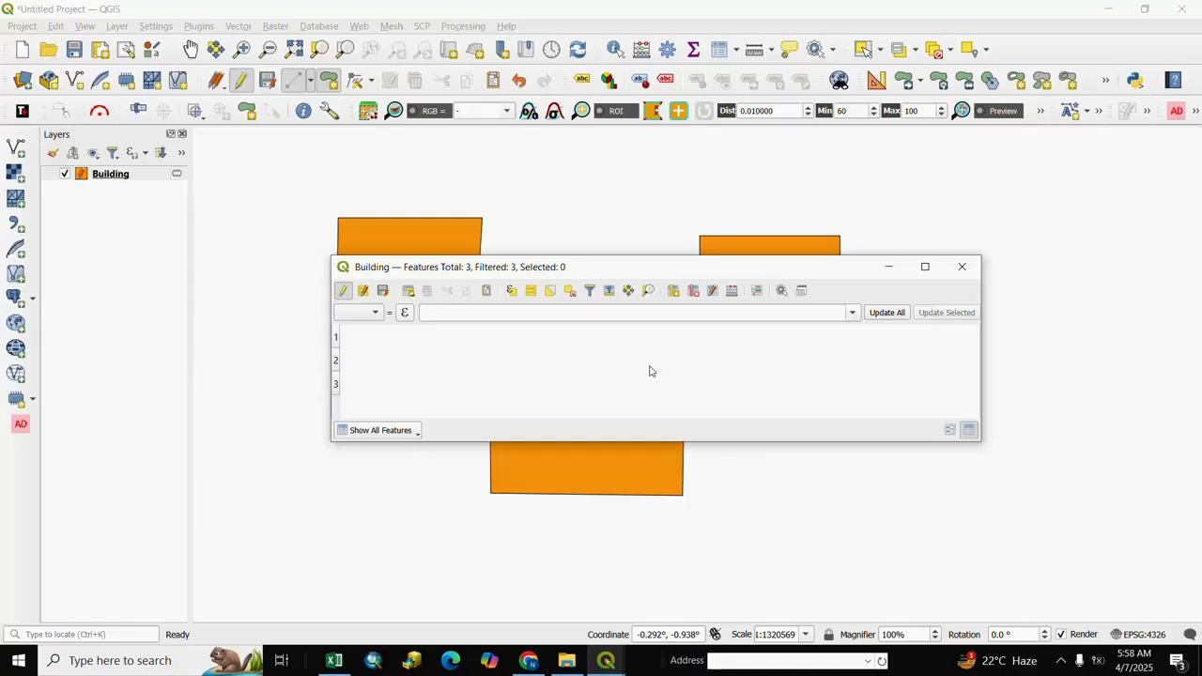
pyautogui.click(674, 291)
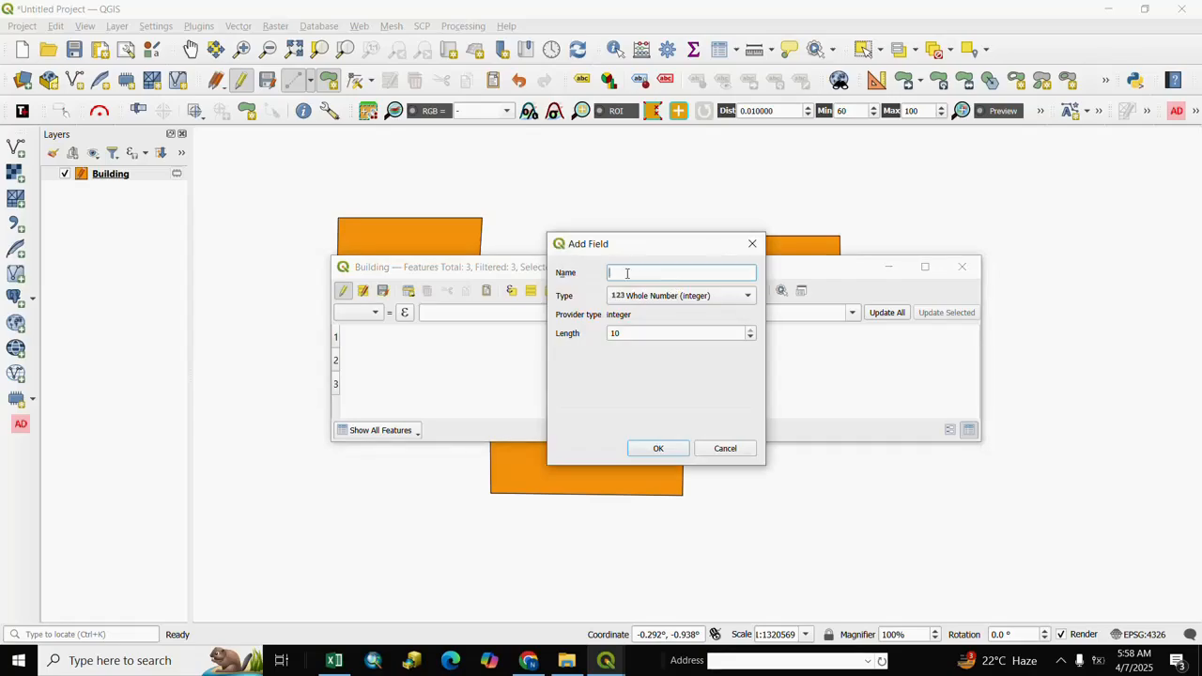
pyautogui.click(744, 296)
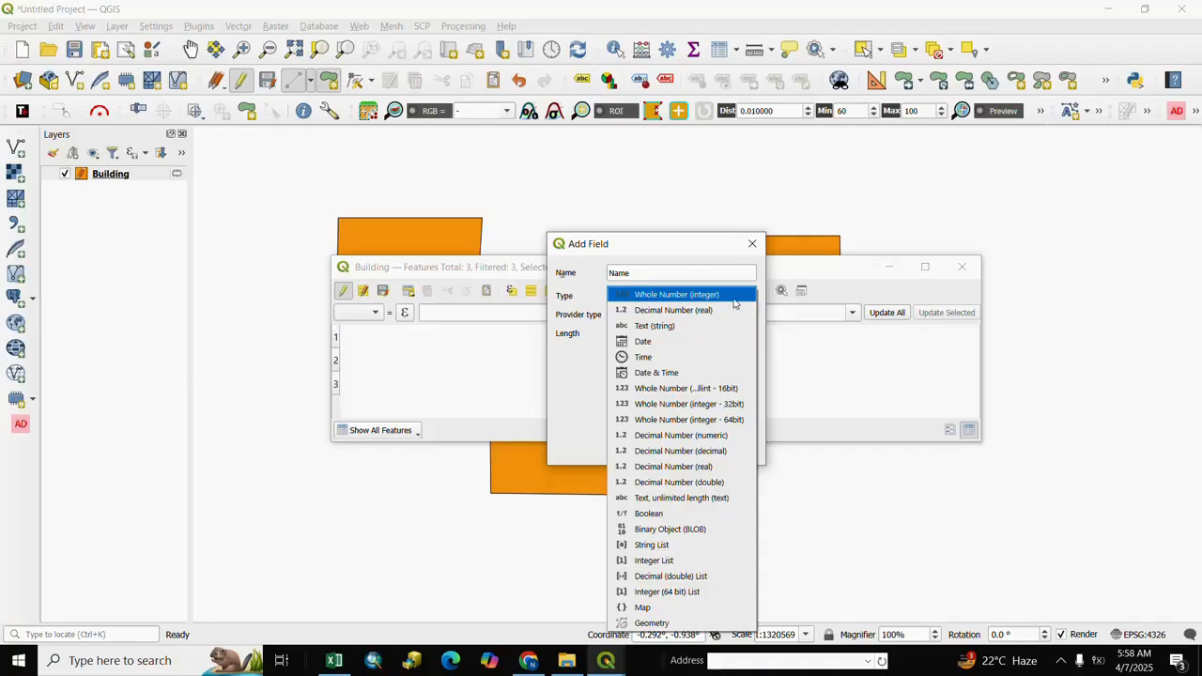
pyautogui.click(644, 327)
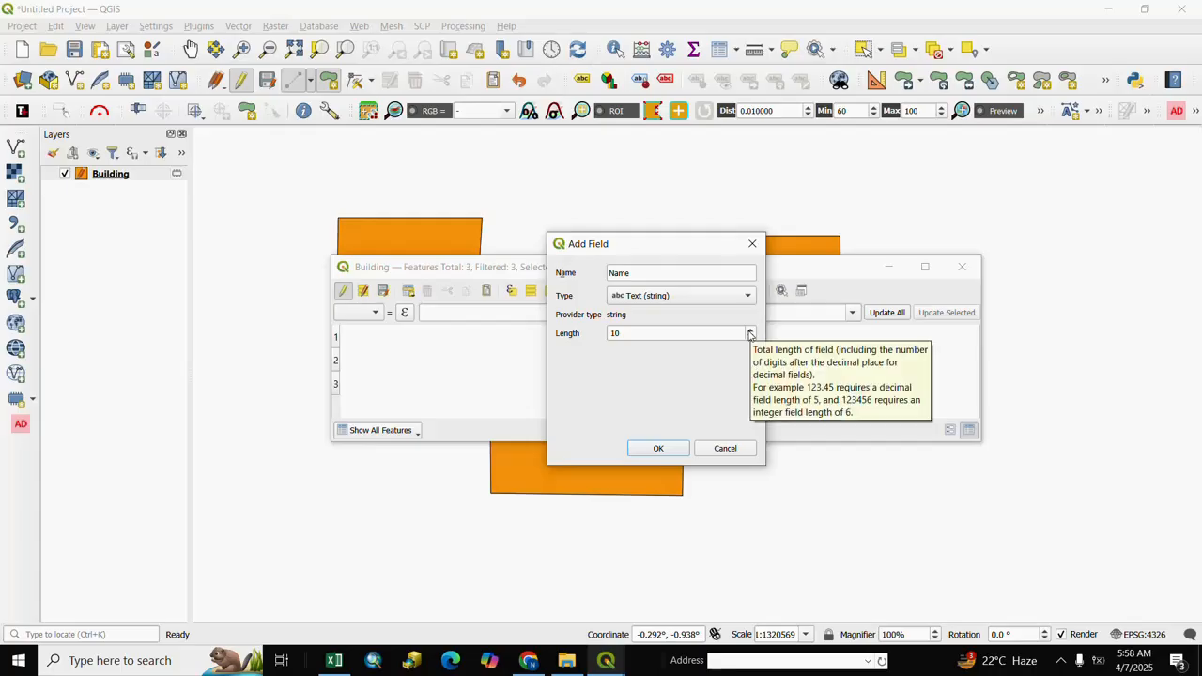
pyautogui.moveTo(642, 336); pyautogui.dragTo(586, 329)
pyautogui.write('50')
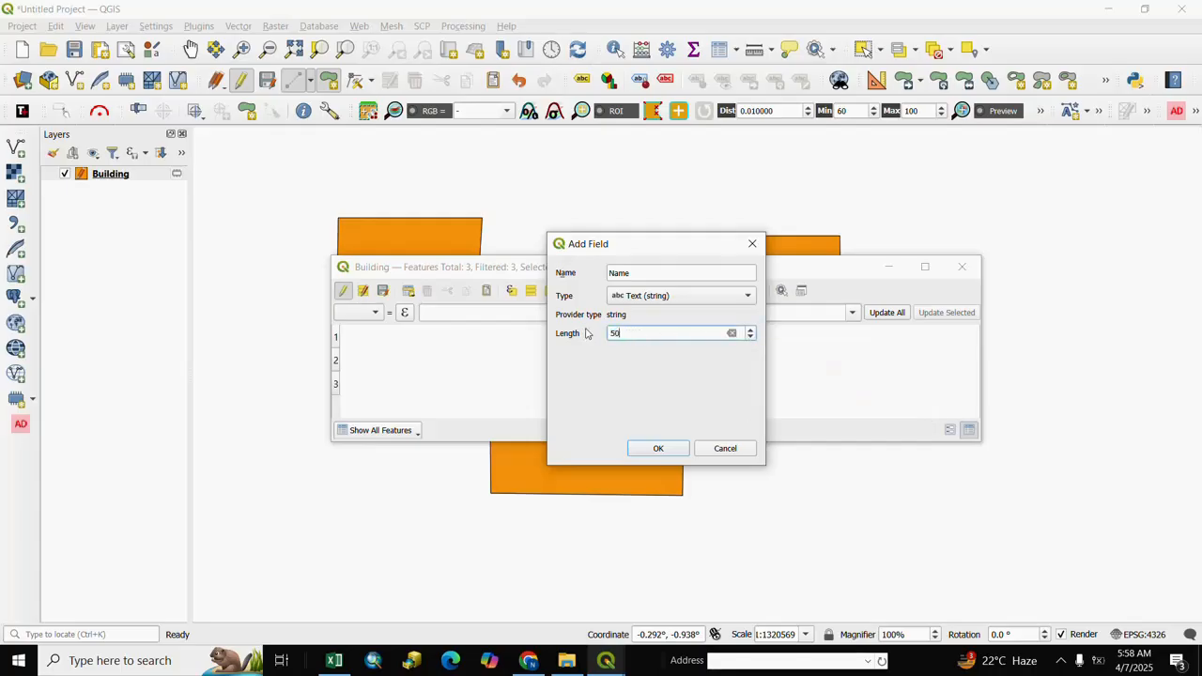
pyautogui.click(656, 450)
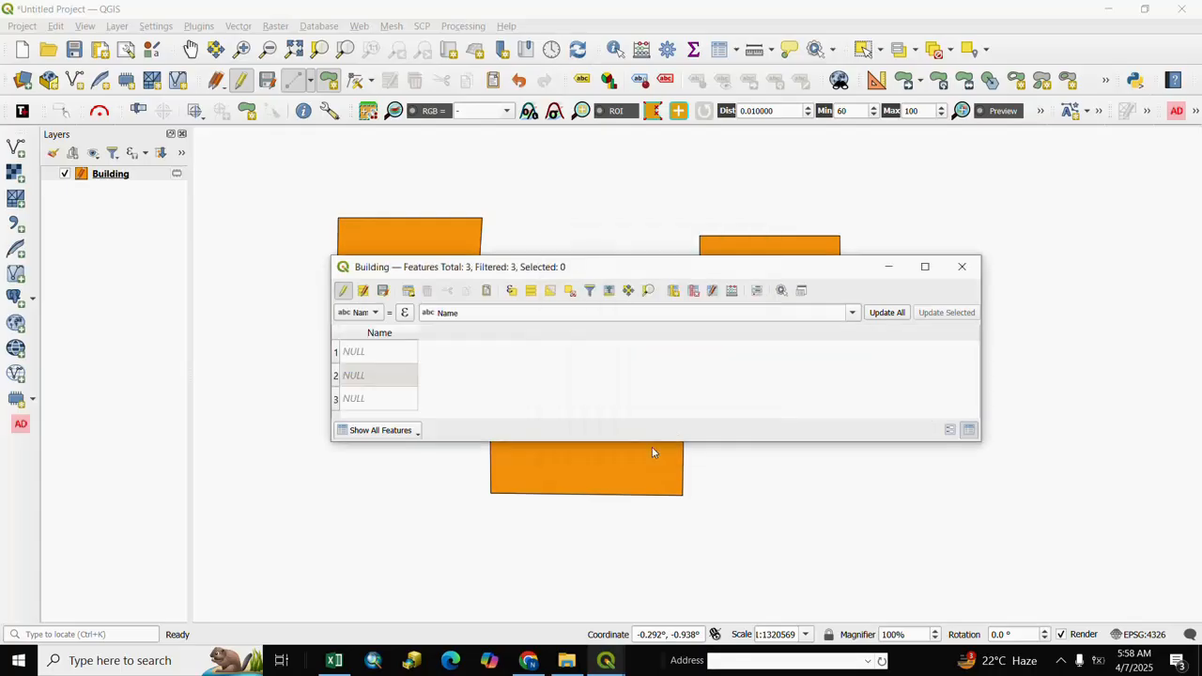
# Fill the Name field of the three building features with Building-1, Building-2 and Building-3, save the edits and close the table
pyautogui.click(385, 333)
pyautogui.doubleClick(378, 354)
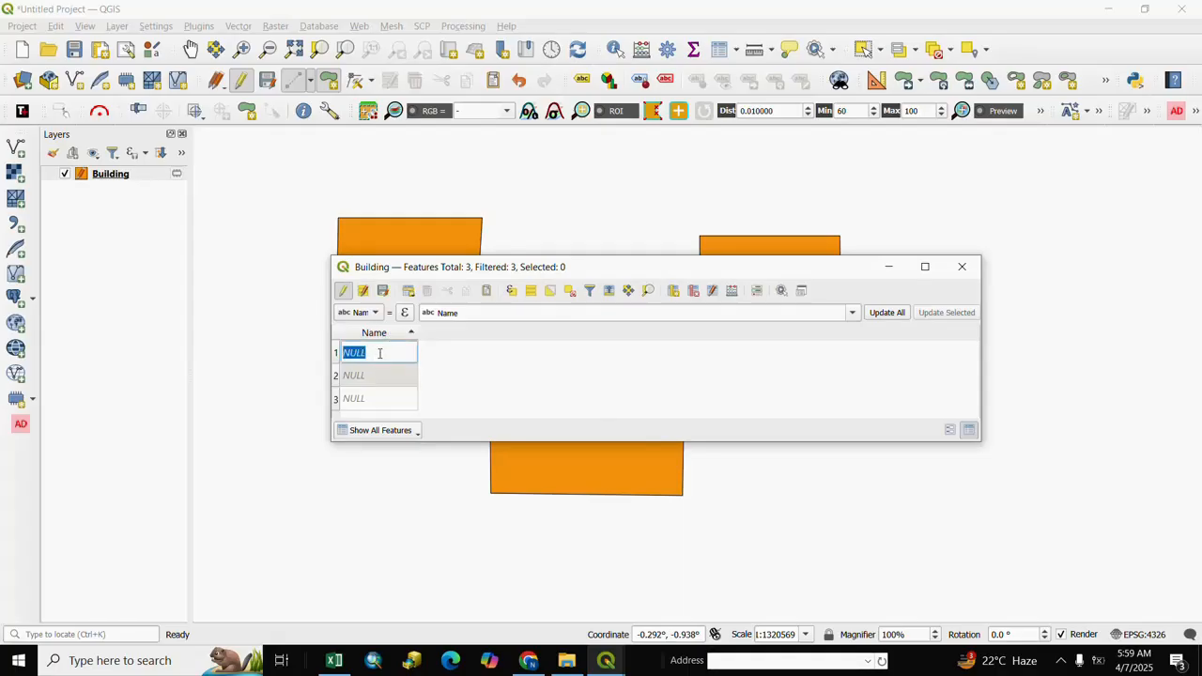
pyautogui.write('Building-1')
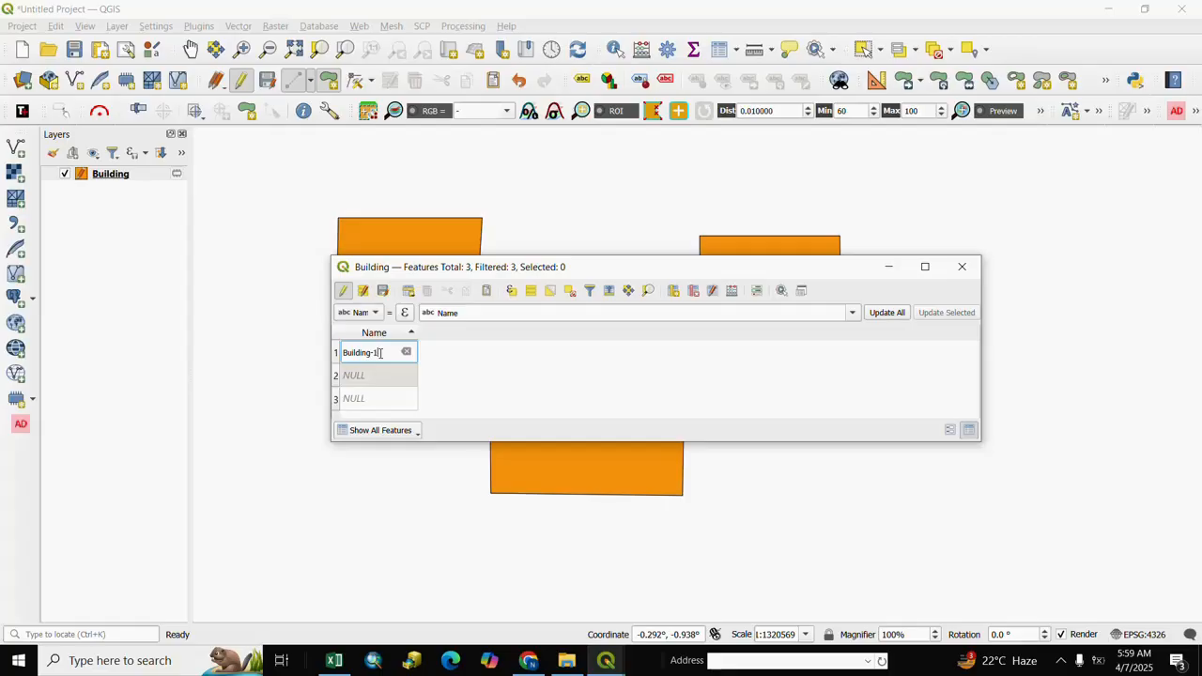
pyautogui.doubleClick(382, 378)
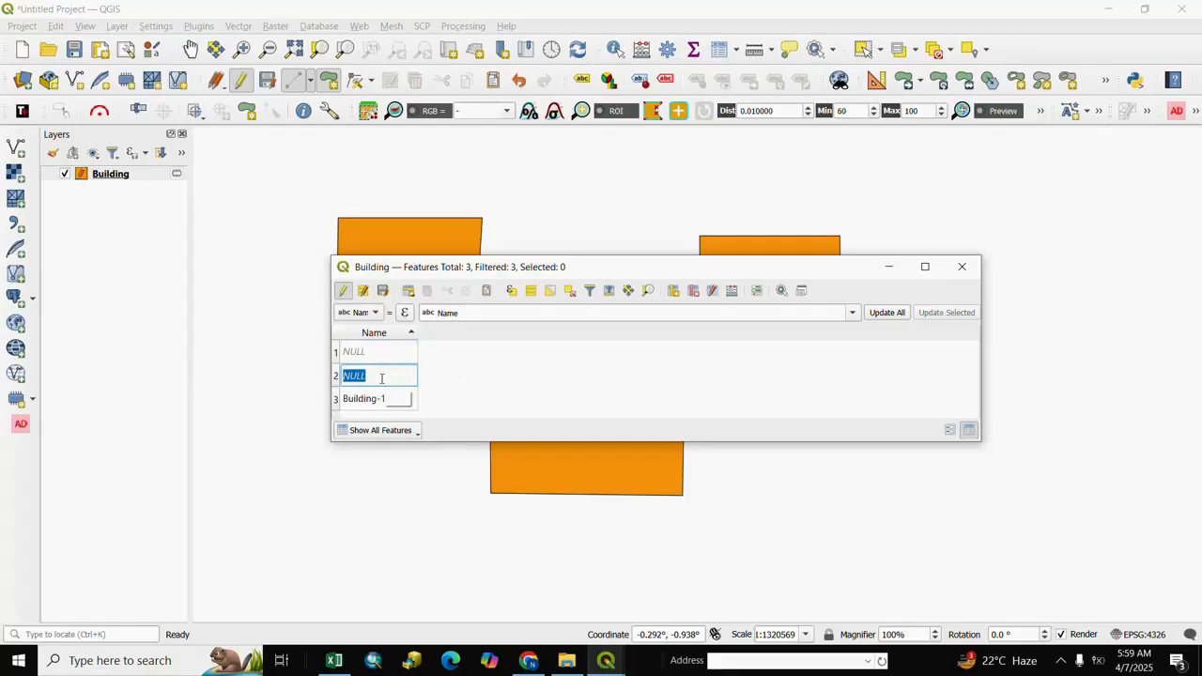
pyautogui.write('Building-2')
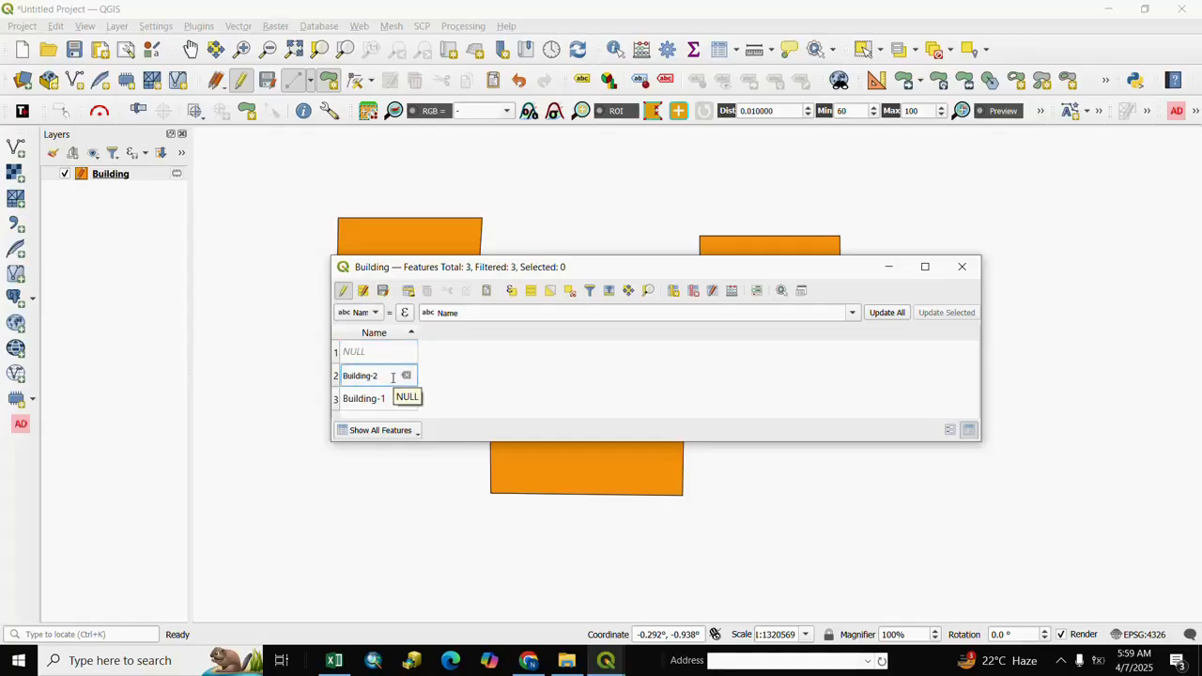
pyautogui.doubleClick(386, 356)
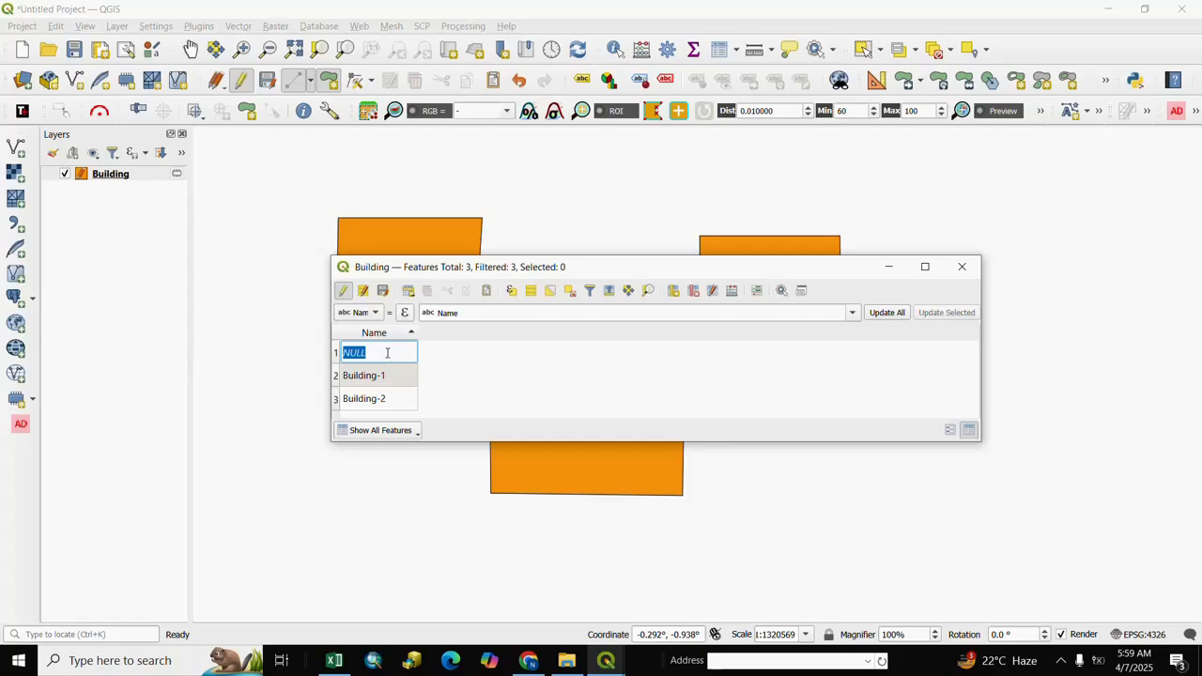
pyautogui.write('Building-3')
pyautogui.press('Return')
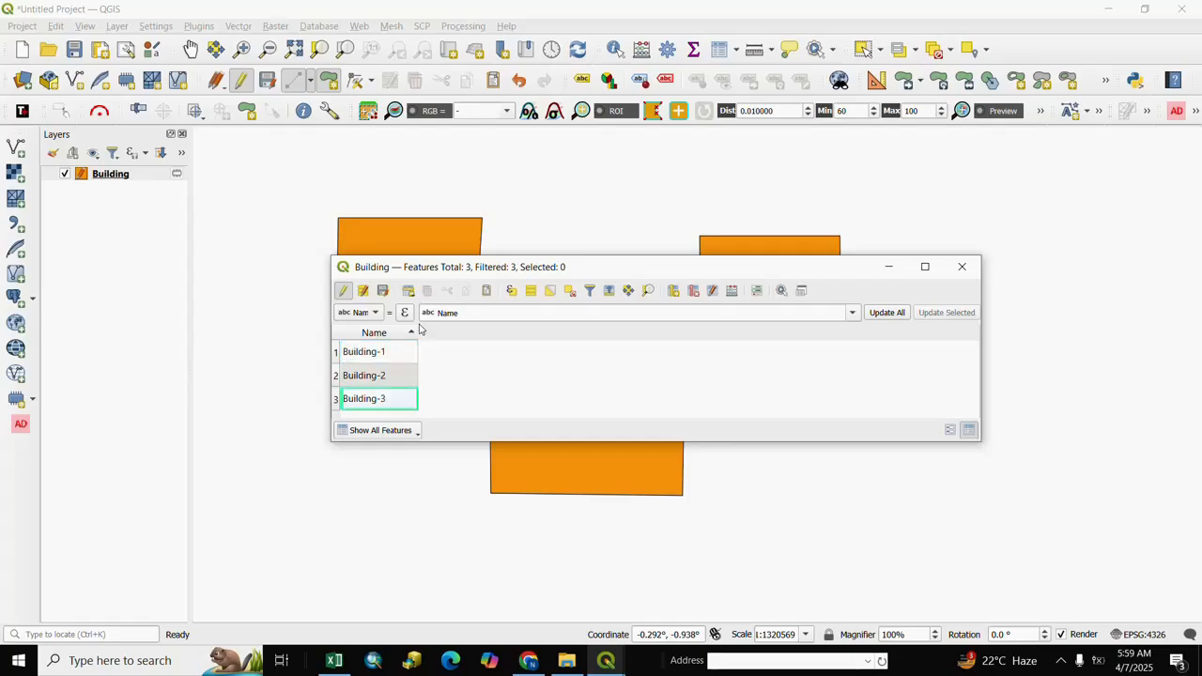
pyautogui.click(383, 291)
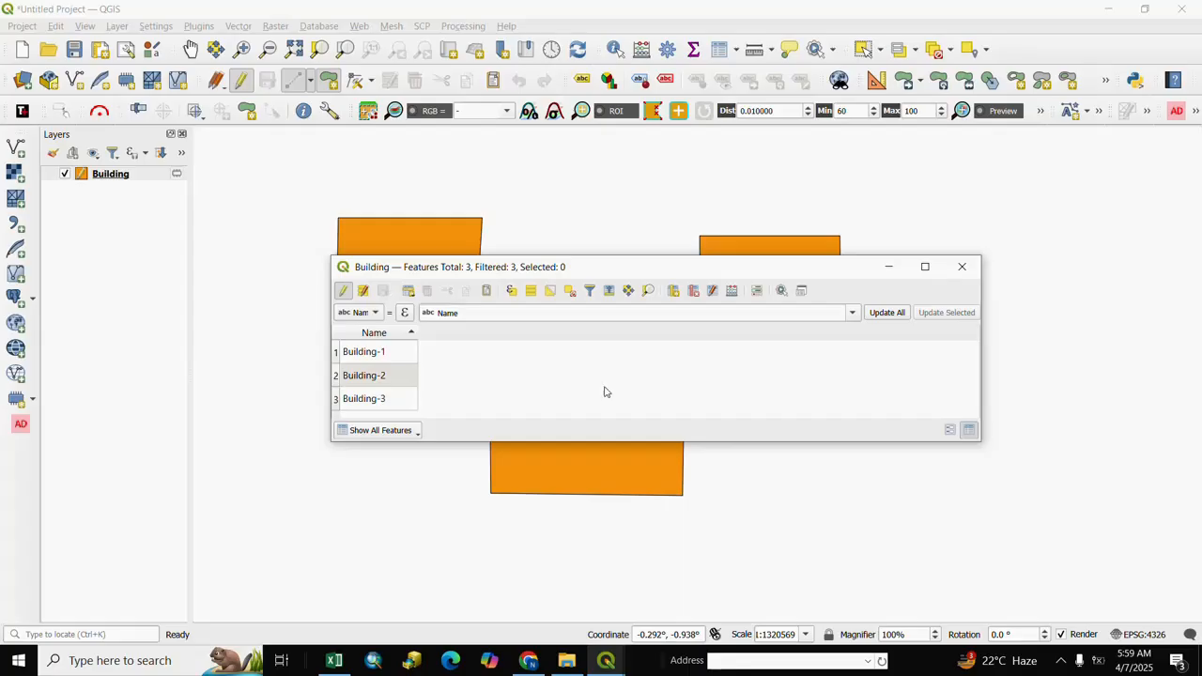
pyautogui.click(962, 270)
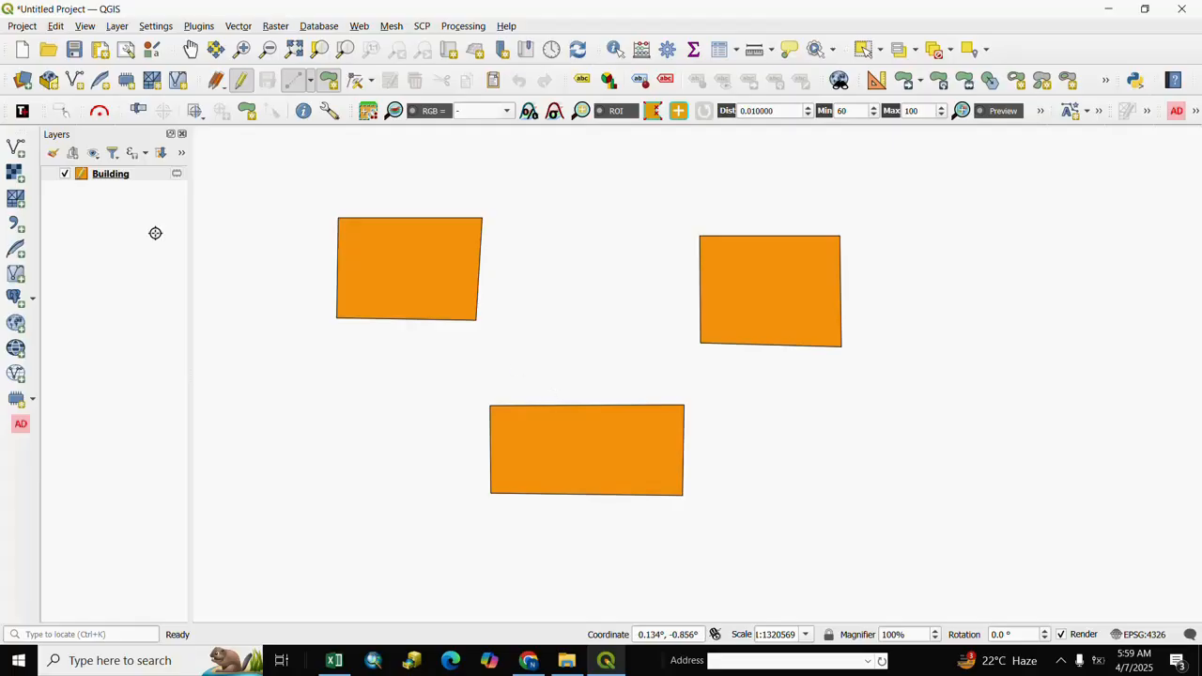
# Enable Single Labels for the Building layer, using the Name field as the label value
pyautogui.doubleClick(83, 178)
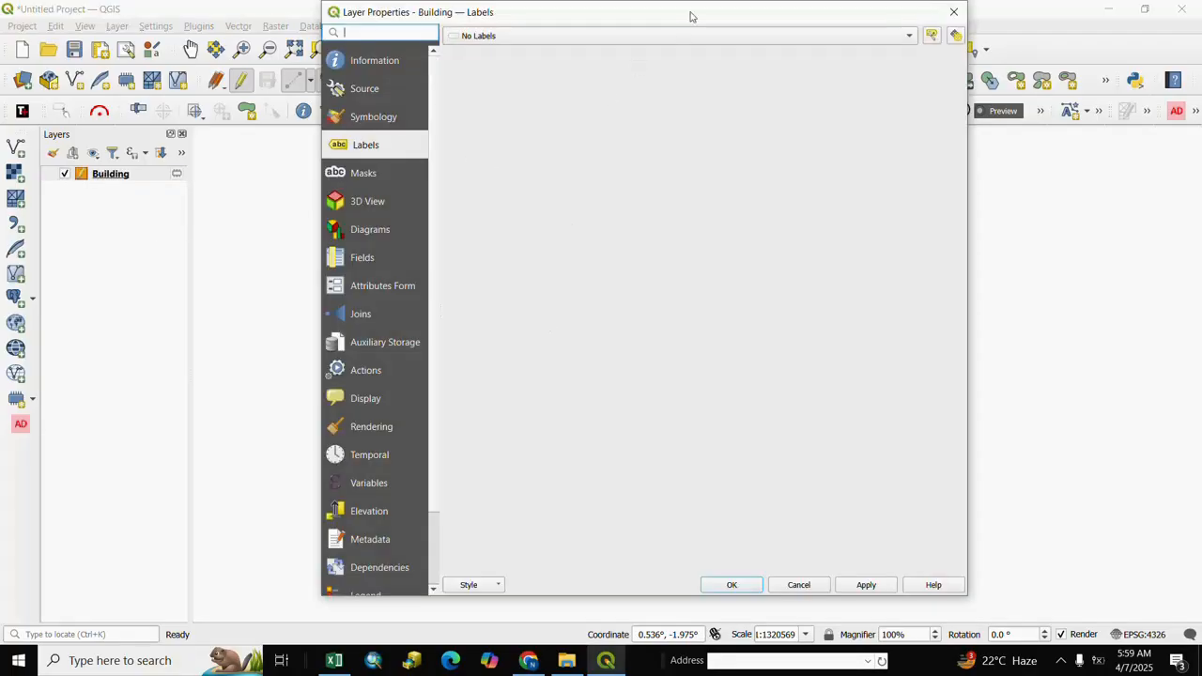
pyautogui.moveTo(692, 4); pyautogui.dragTo(692, 92)
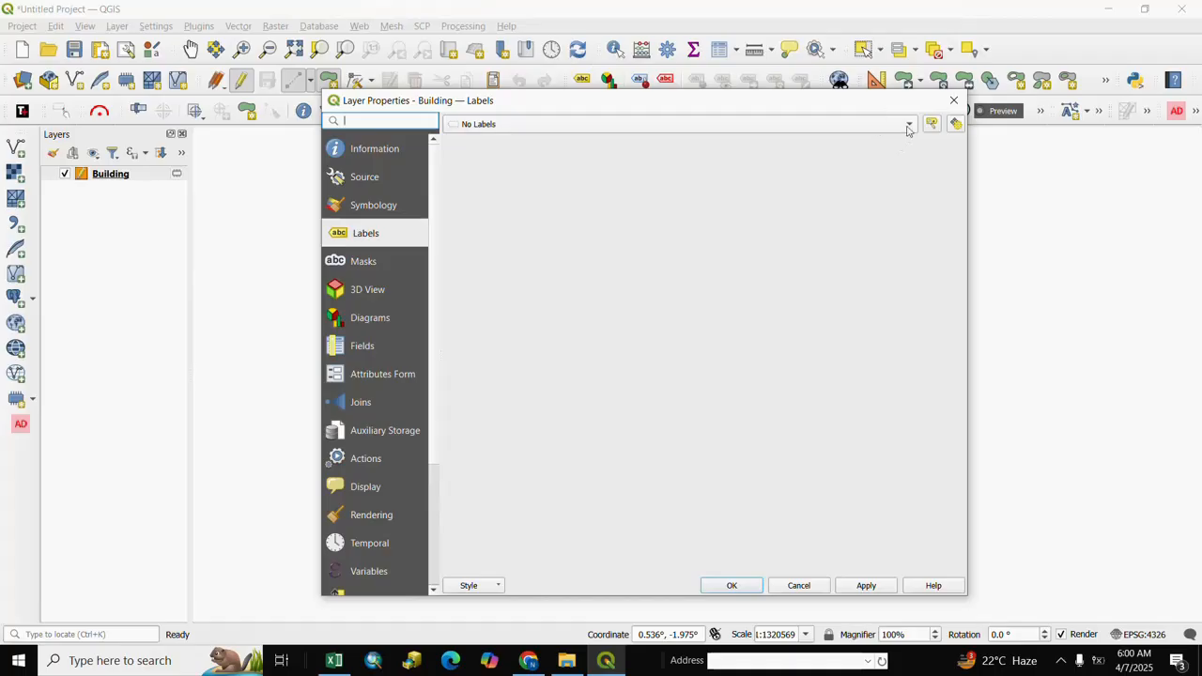
pyautogui.click(909, 129)
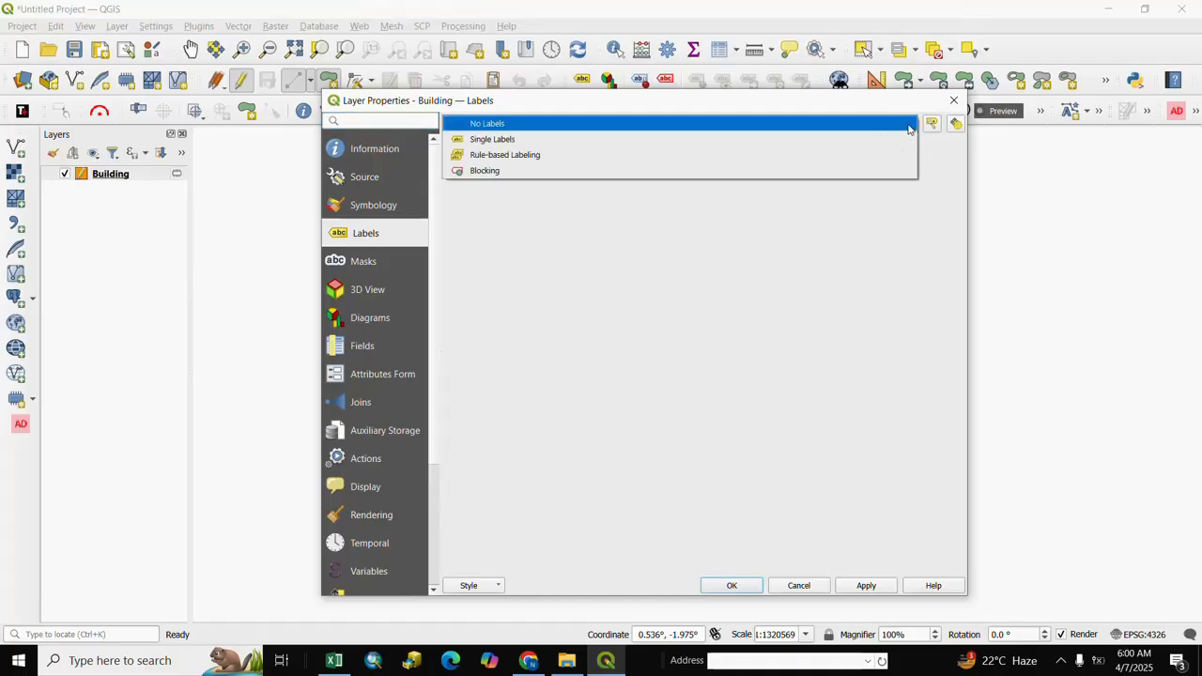
pyautogui.click(493, 140)
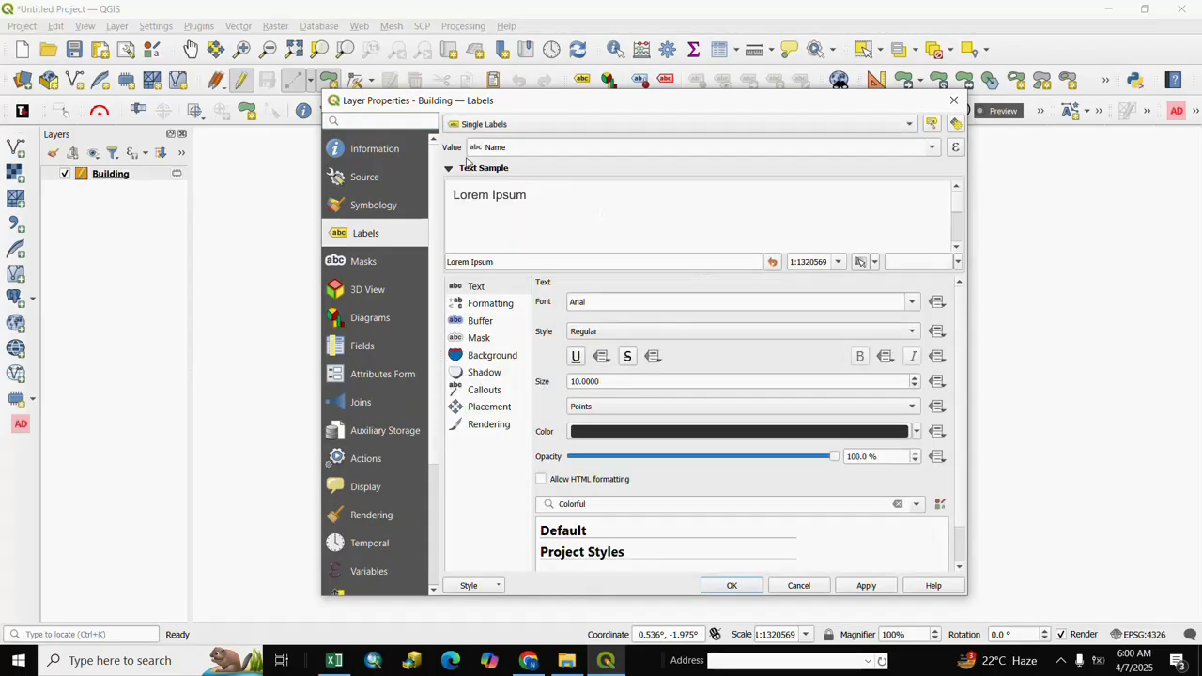
pyautogui.click(926, 150)
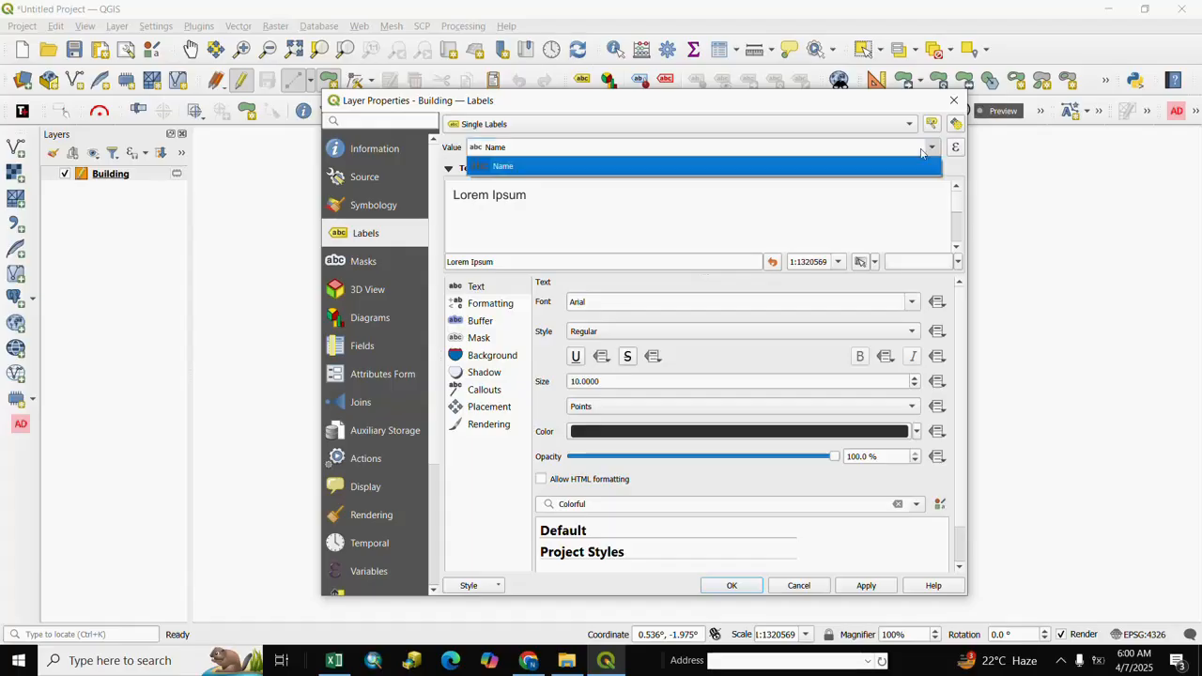
pyautogui.click(524, 169)
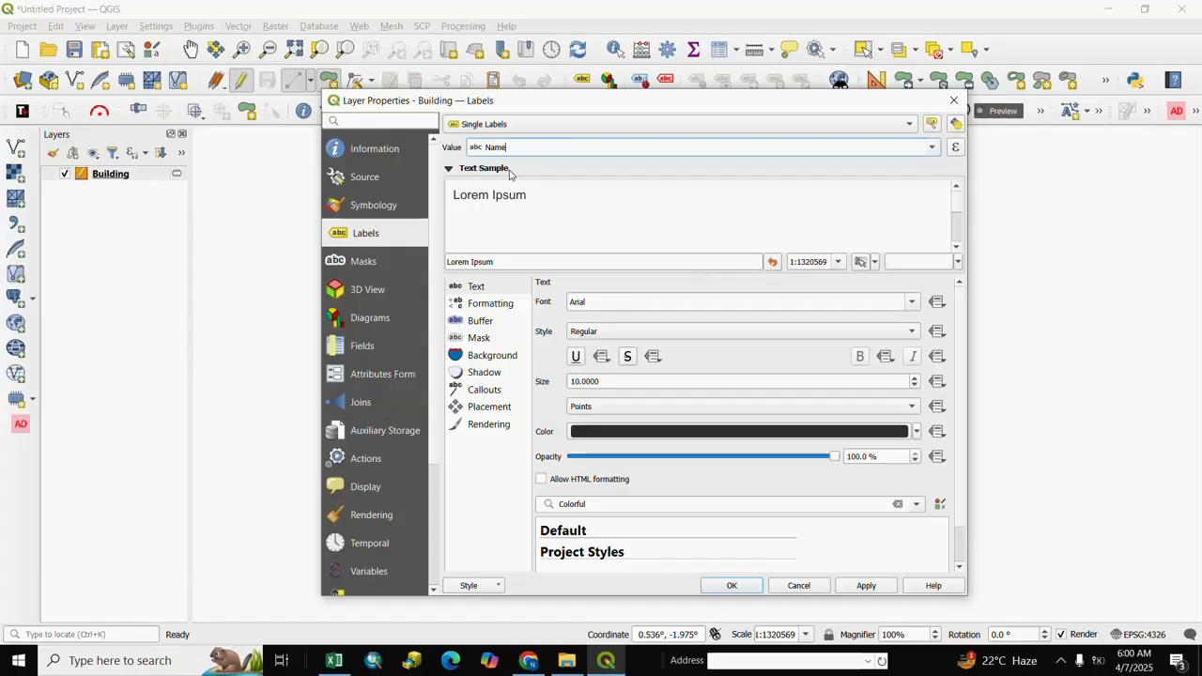
# Set the Building label text to the Arial Black font at size 20 points
pyautogui.click(911, 302)
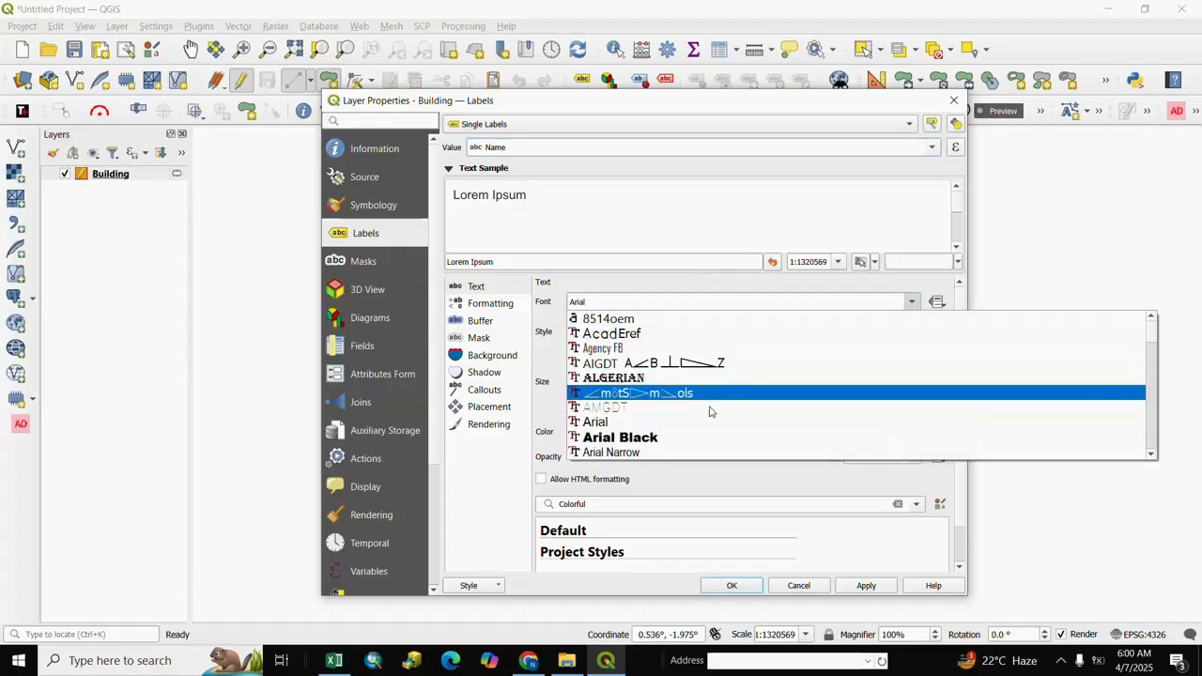
pyautogui.click(623, 439)
pyautogui.click(654, 382)
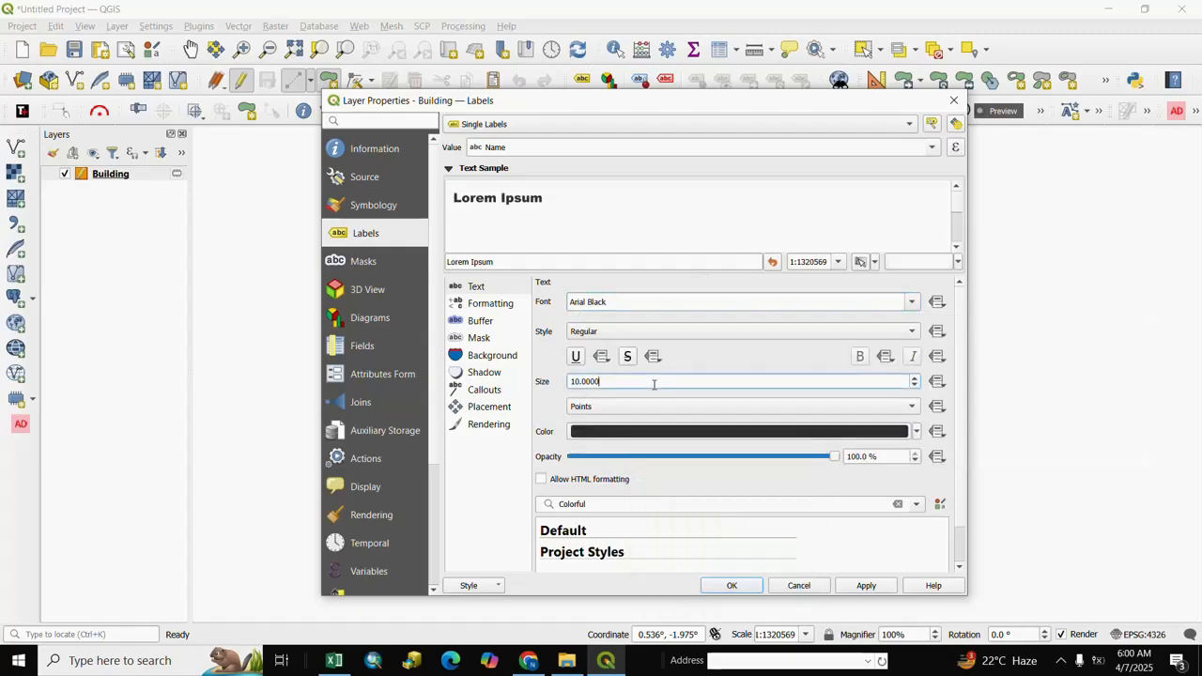
pyautogui.moveTo(612, 383); pyautogui.dragTo(518, 372)
pyautogui.write('20')
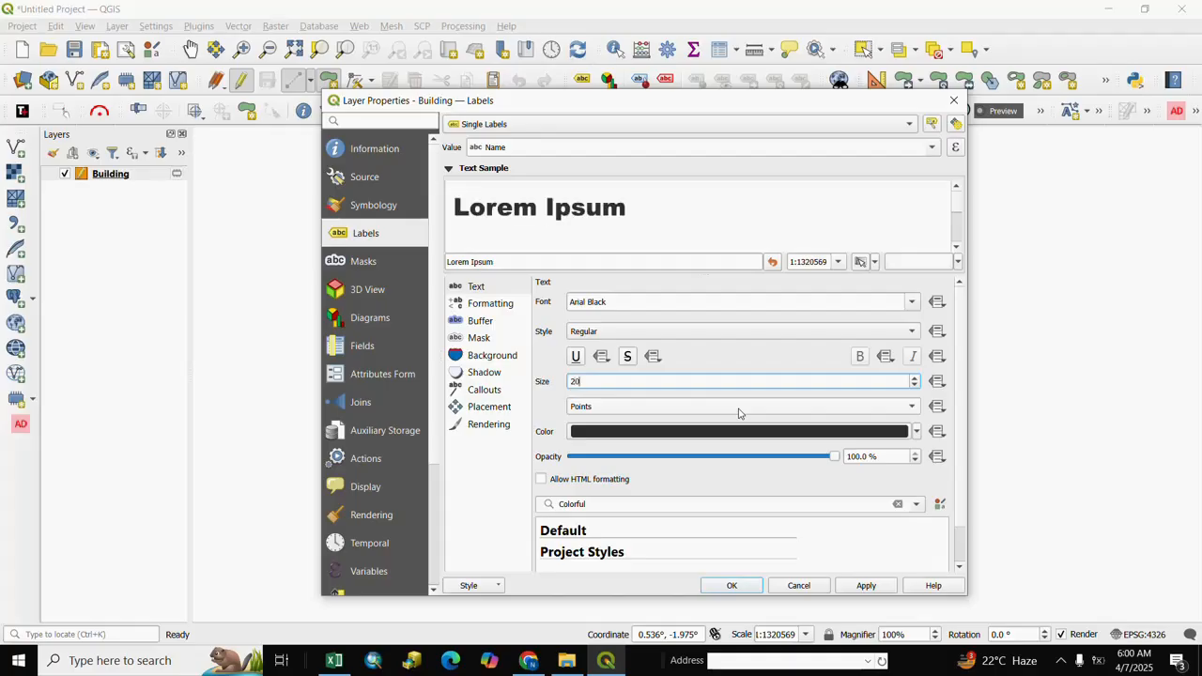
pyautogui.click(738, 413)
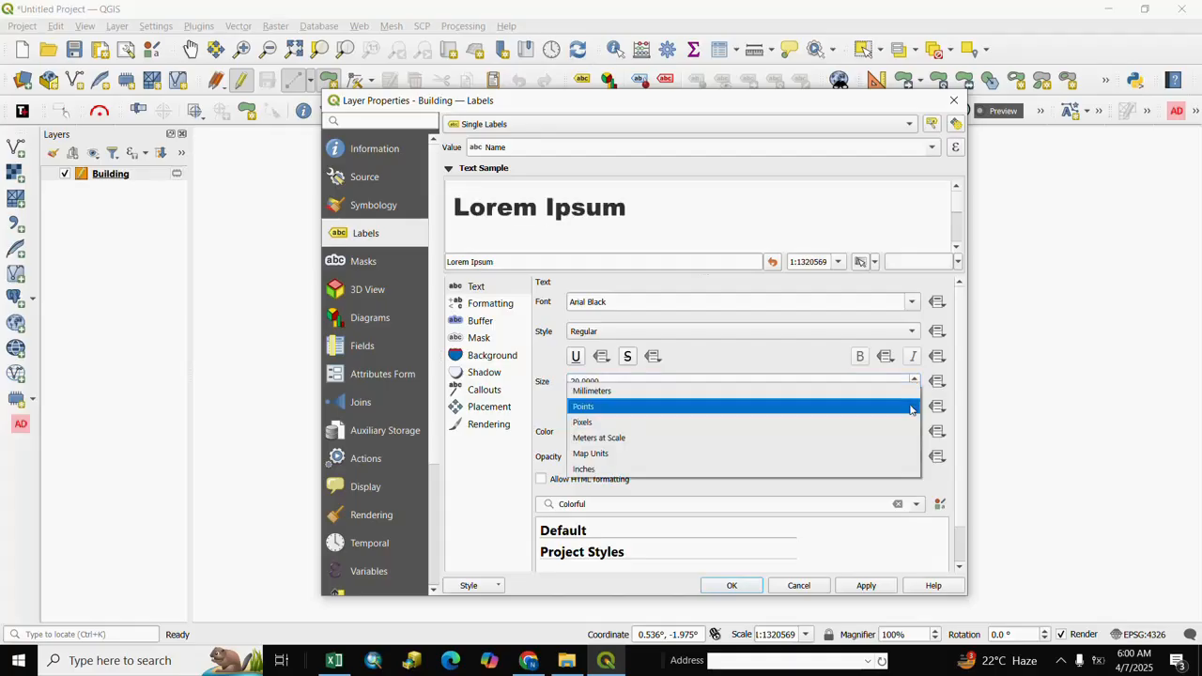
pyautogui.click(583, 410)
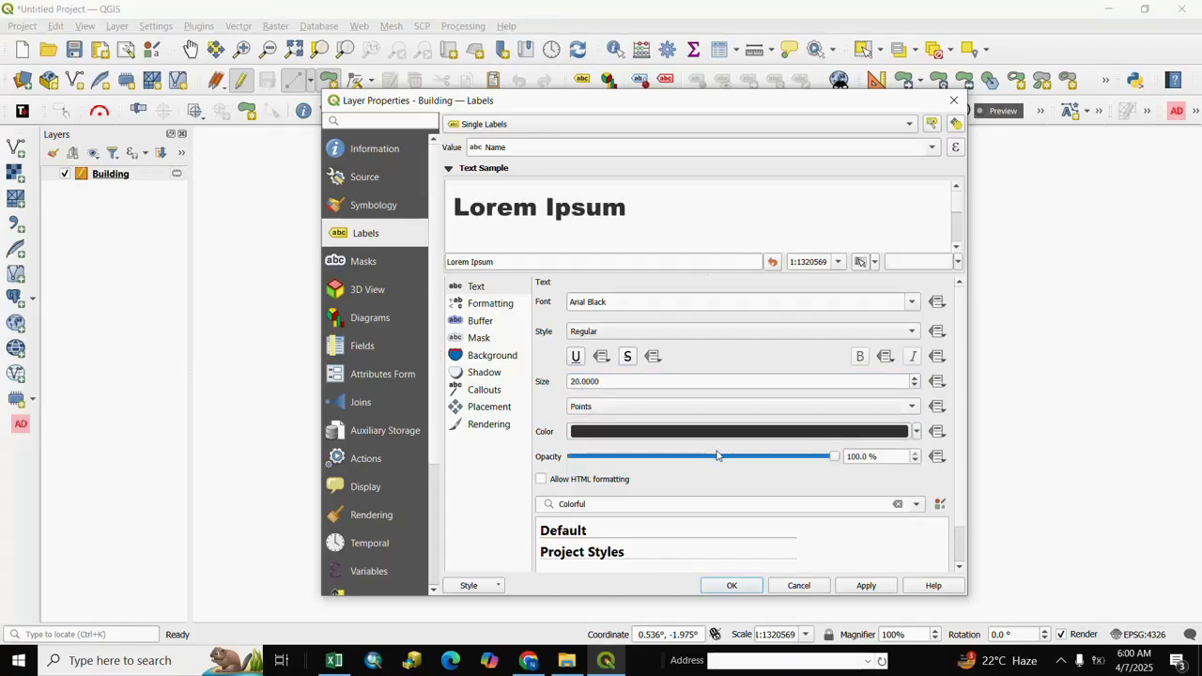
# Color the Building label text blue and accept the layer properties
pyautogui.click(914, 432)
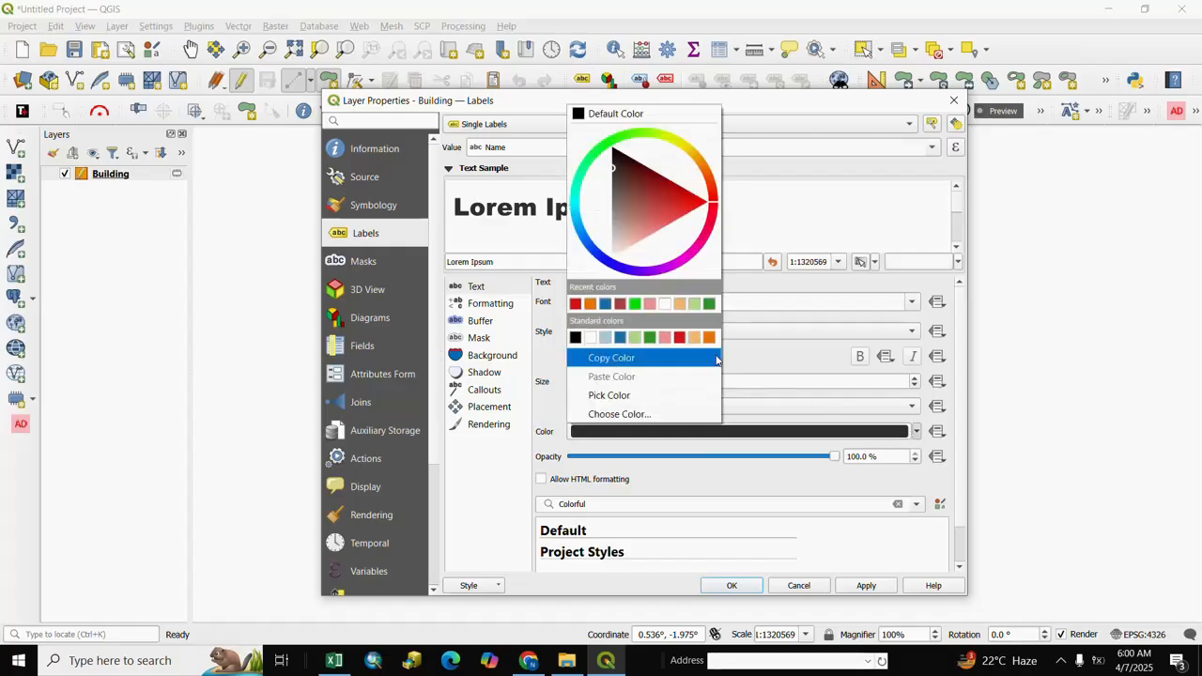
pyautogui.click(605, 304)
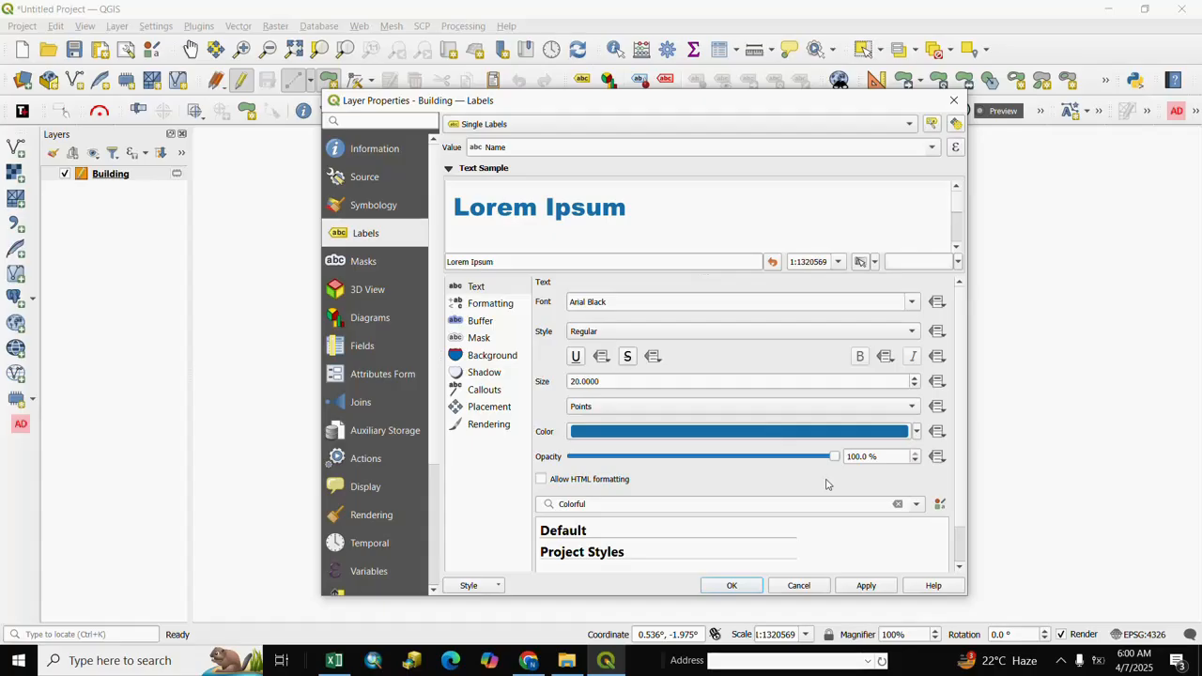
pyautogui.click(727, 585)
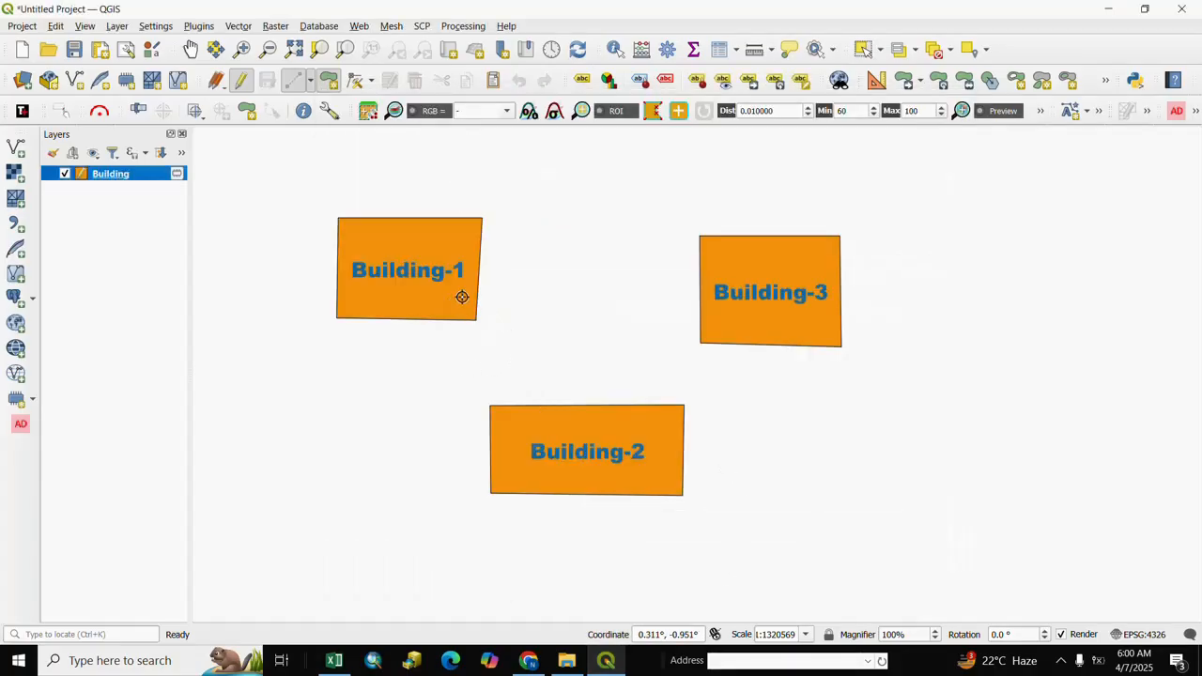
# Apply the "pattern dot green" preset fill as the Building layer's symbol and accept the layer properties
pyautogui.doubleClick(83, 175)
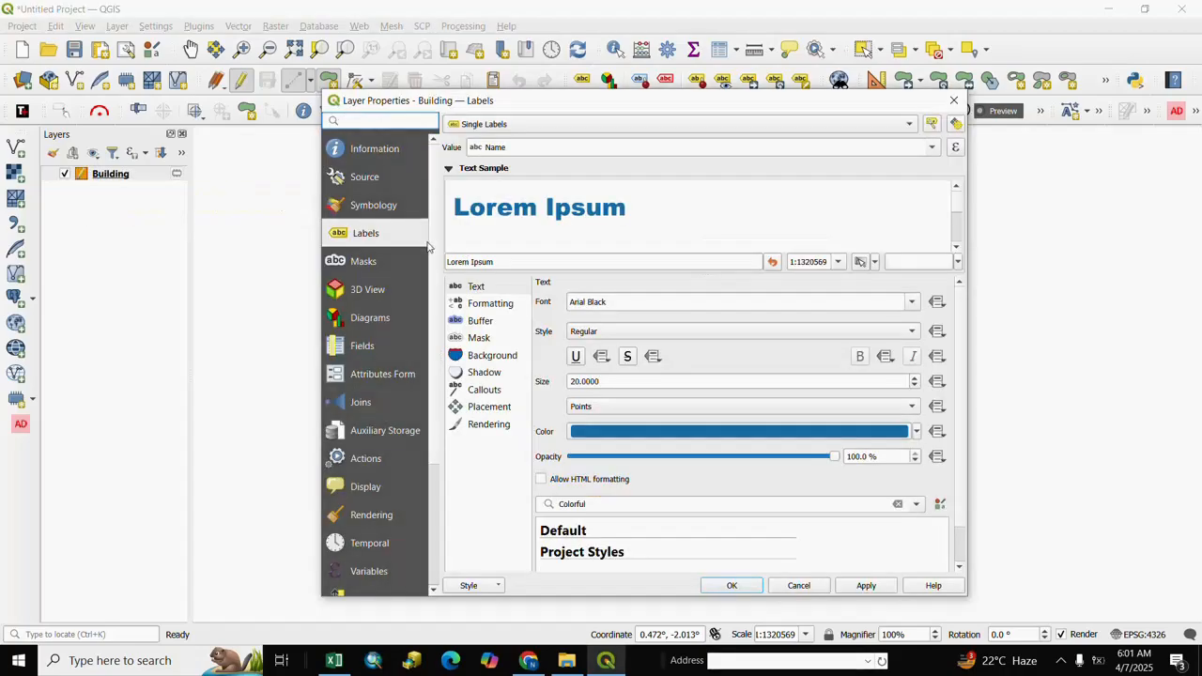
pyautogui.click(374, 208)
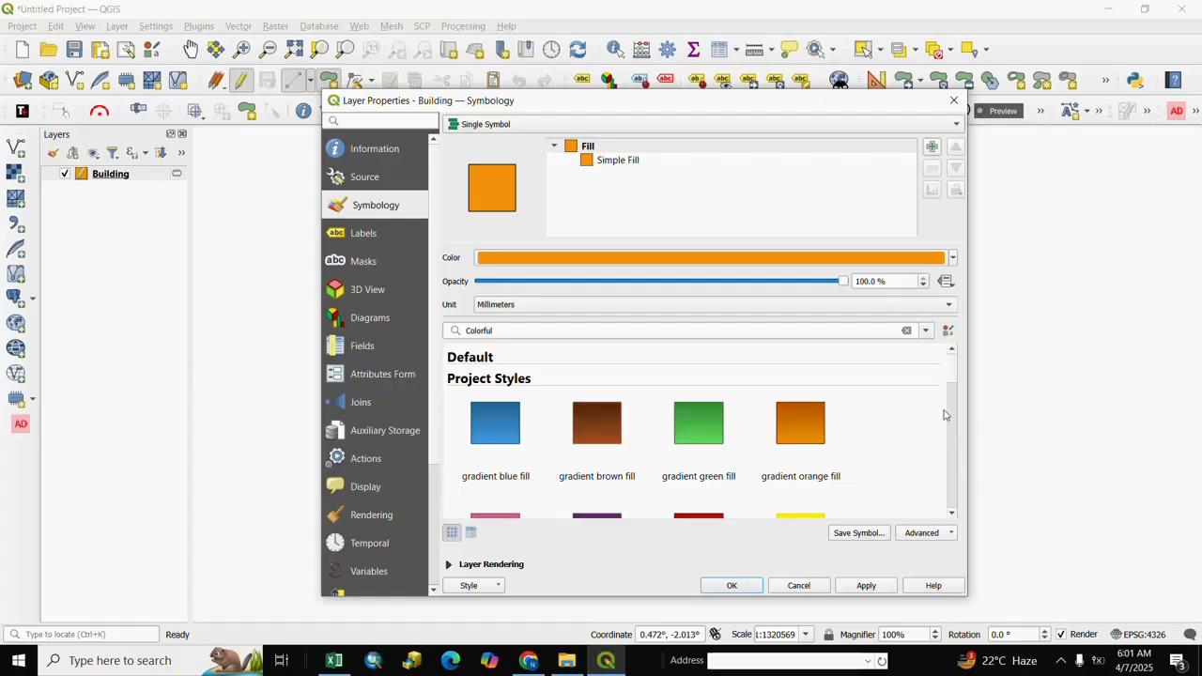
pyautogui.scroll(-3, 954, 440)
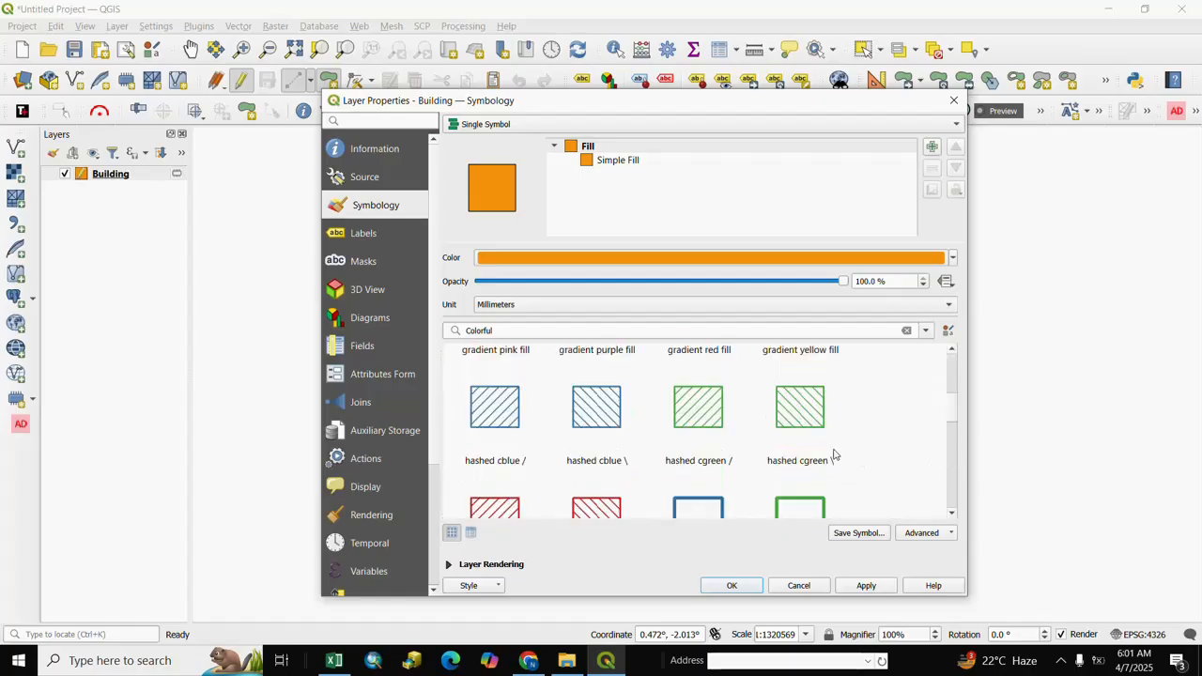
pyautogui.scroll(-5, 834, 456)
pyautogui.scroll(2, 754, 459)
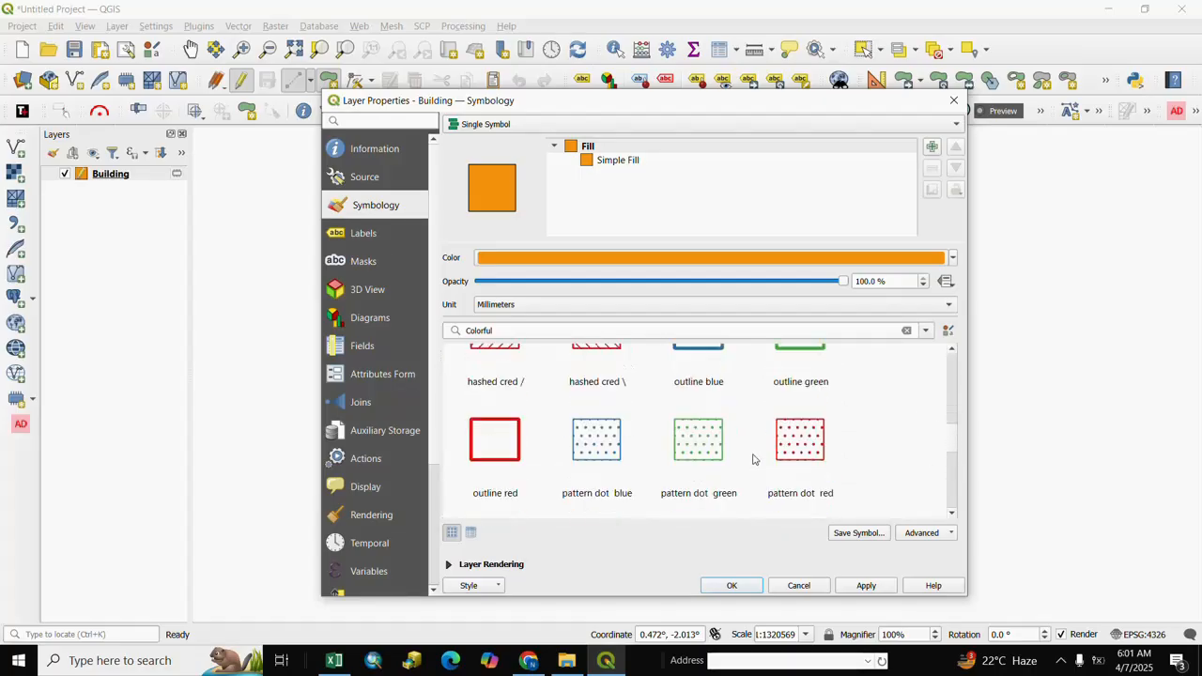
pyautogui.scroll(1, 753, 460)
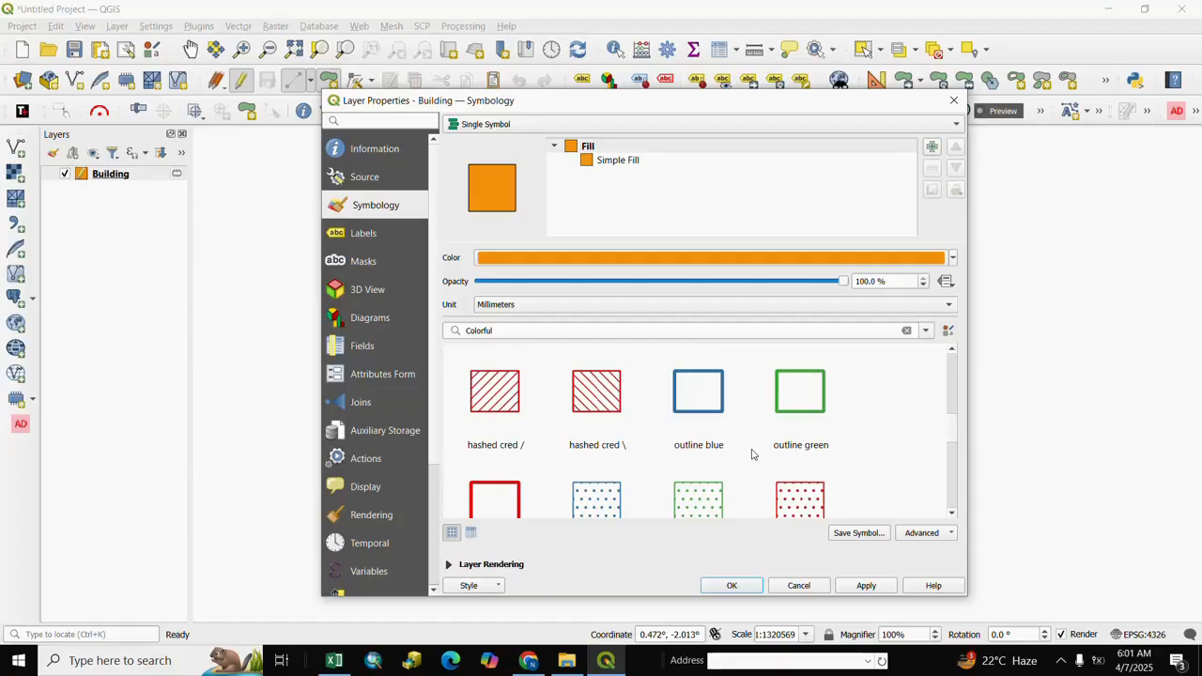
pyautogui.scroll(-1, 751, 455)
pyautogui.click(698, 445)
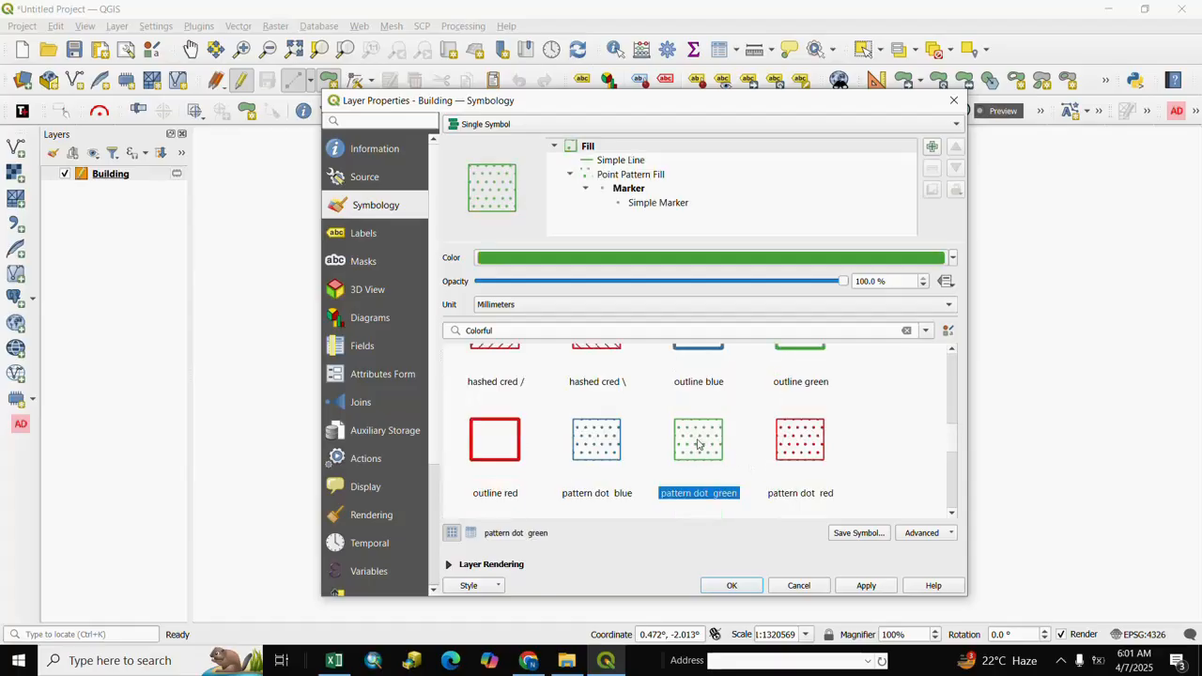
pyautogui.click(732, 586)
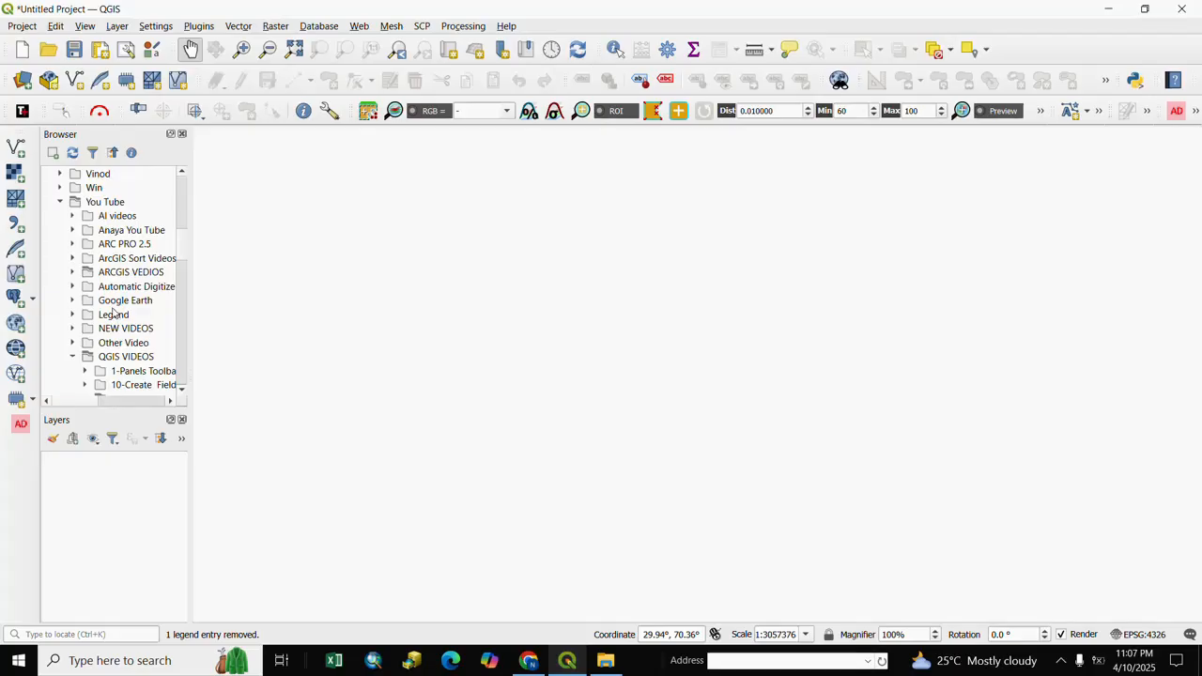
# Add Symbology.shp from the QGIS VIDEOS/11-Symbology folder to the map
pyautogui.scroll(2, 111, 282)
pyautogui.scroll(-1, 111, 278)
pyautogui.scroll(-4, 111, 278)
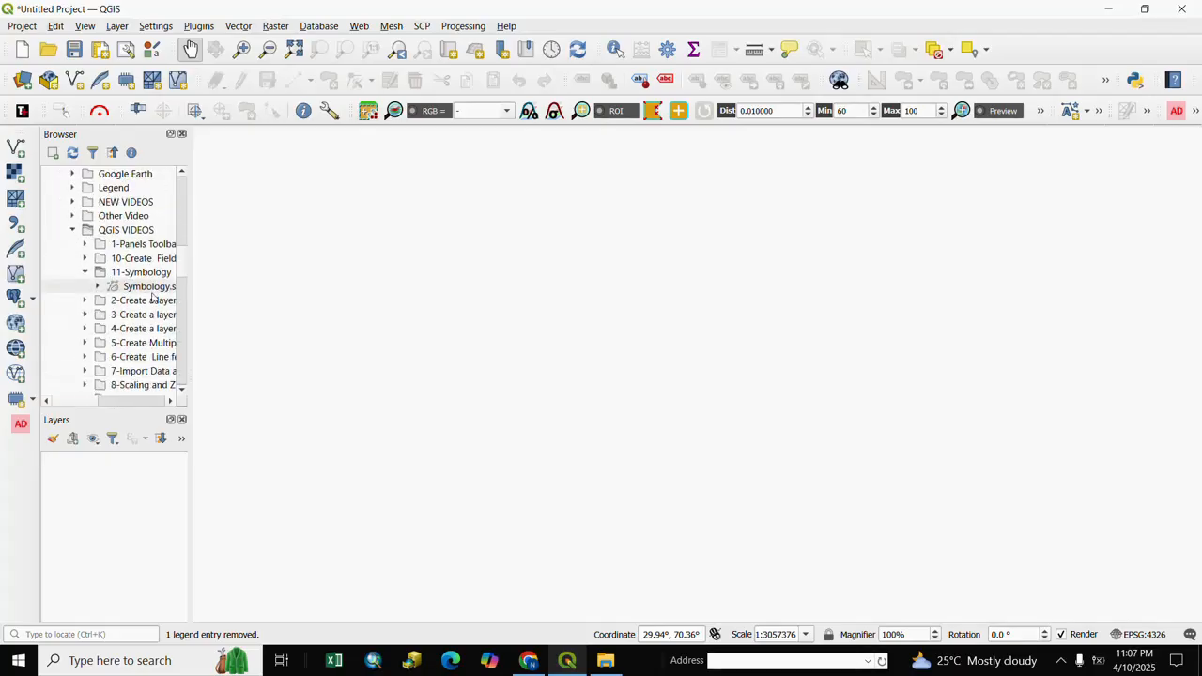
pyautogui.click(141, 288)
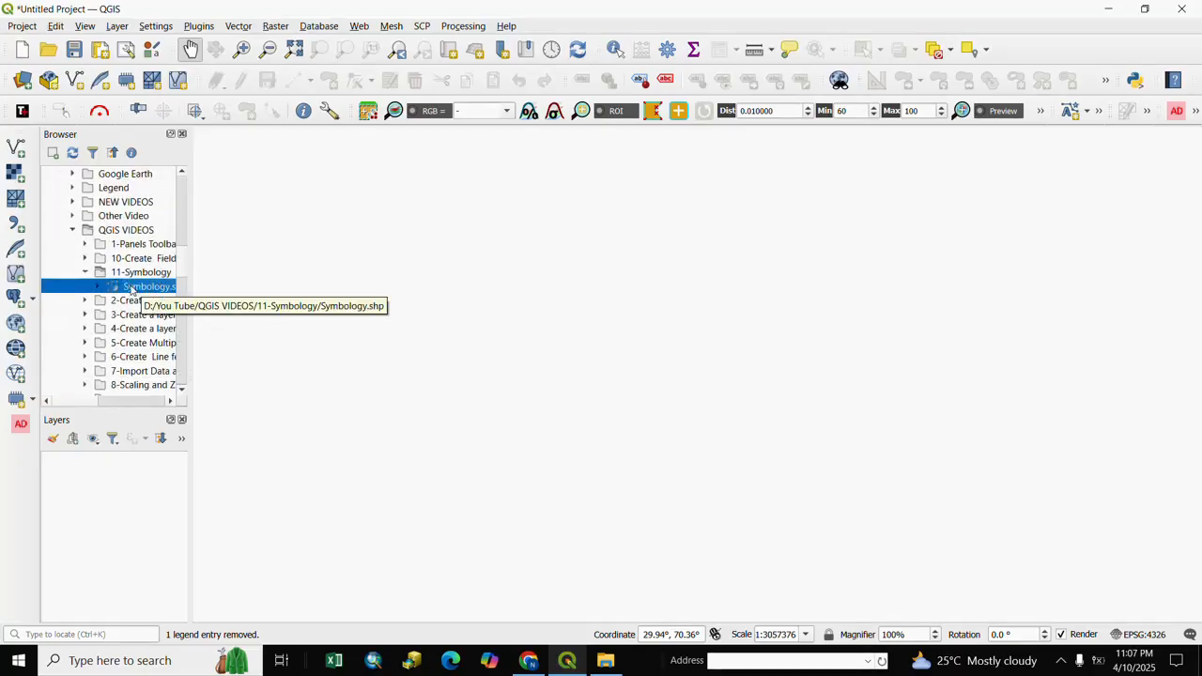
pyautogui.moveTo(141, 289); pyautogui.dragTo(573, 324)
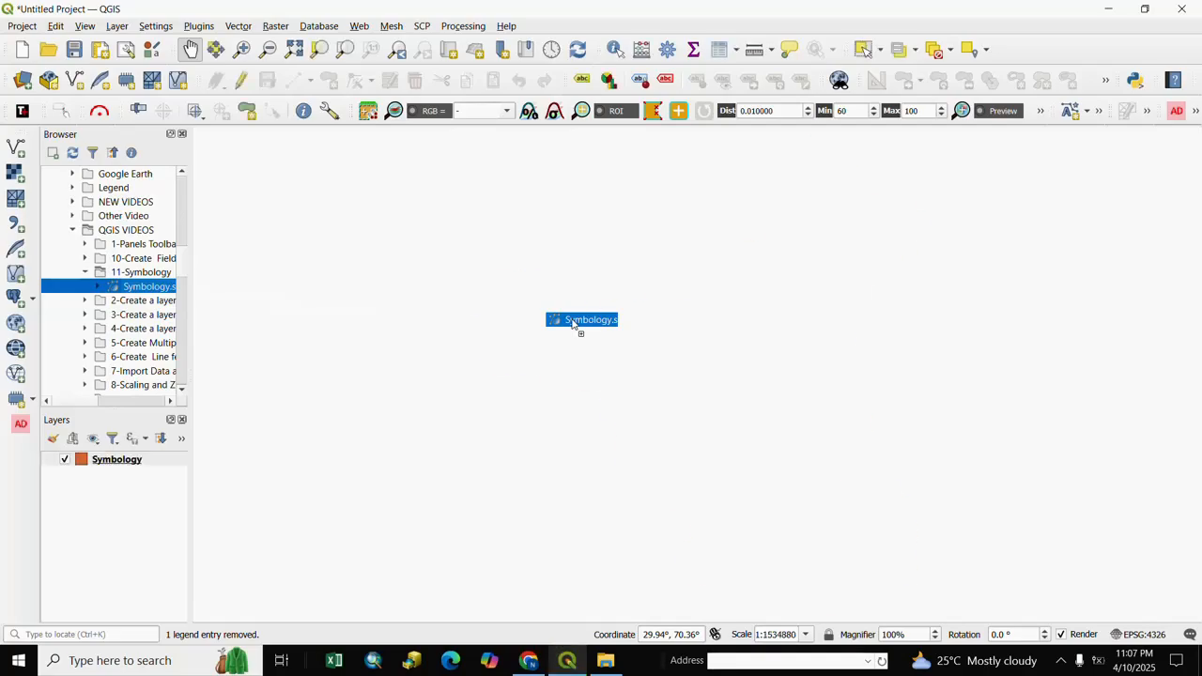
pyautogui.click(916, 383)
pyautogui.moveTo(916, 383); pyautogui.dragTo(880, 382)
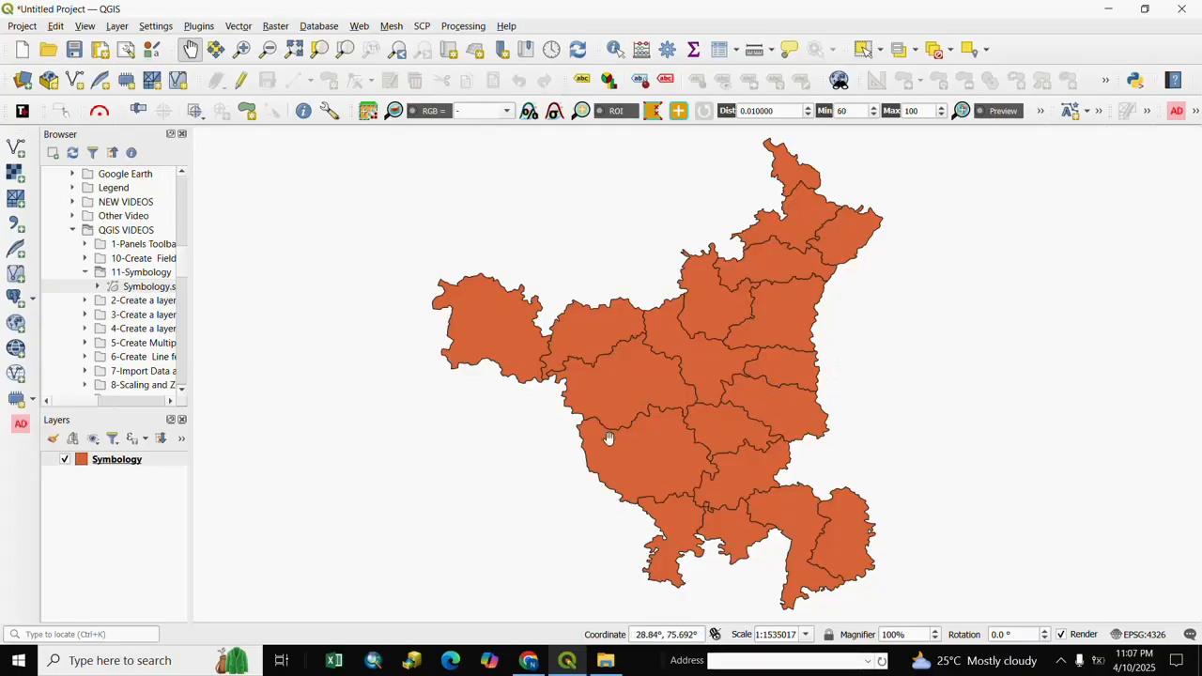
# Style the Symbology layer as Single Symbol with a blue fill color and apply it
pyautogui.doubleClick(82, 460)
pyautogui.moveTo(761, 104); pyautogui.dragTo(577, 98)
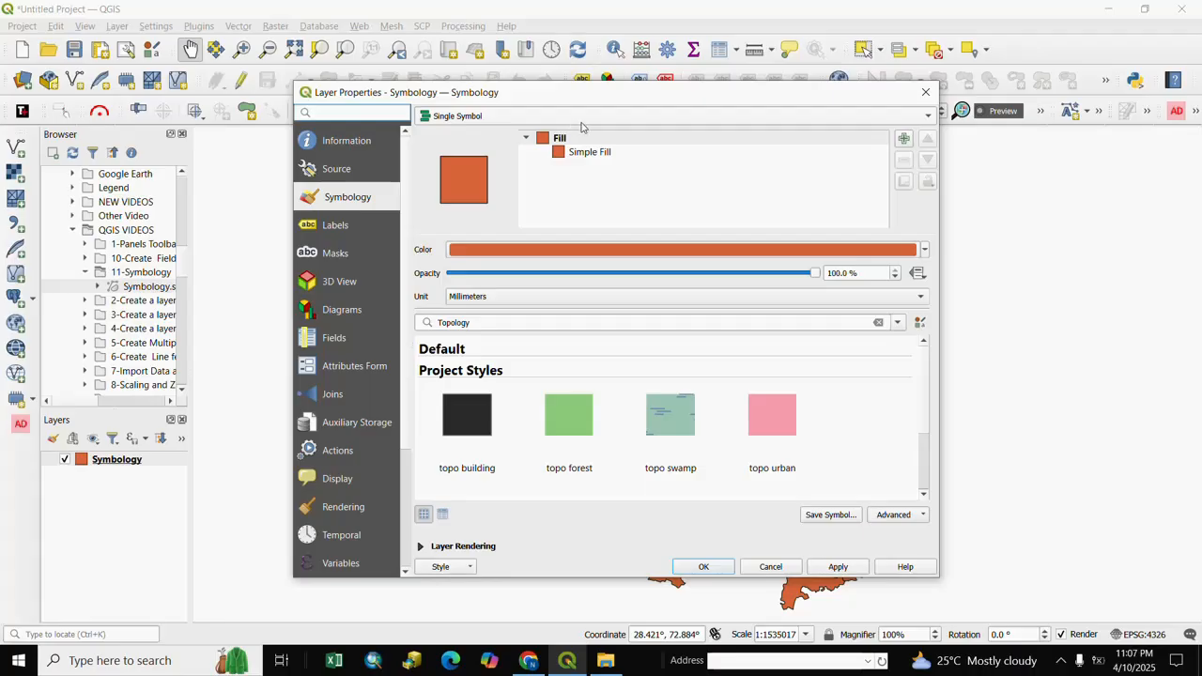
pyautogui.click(930, 116)
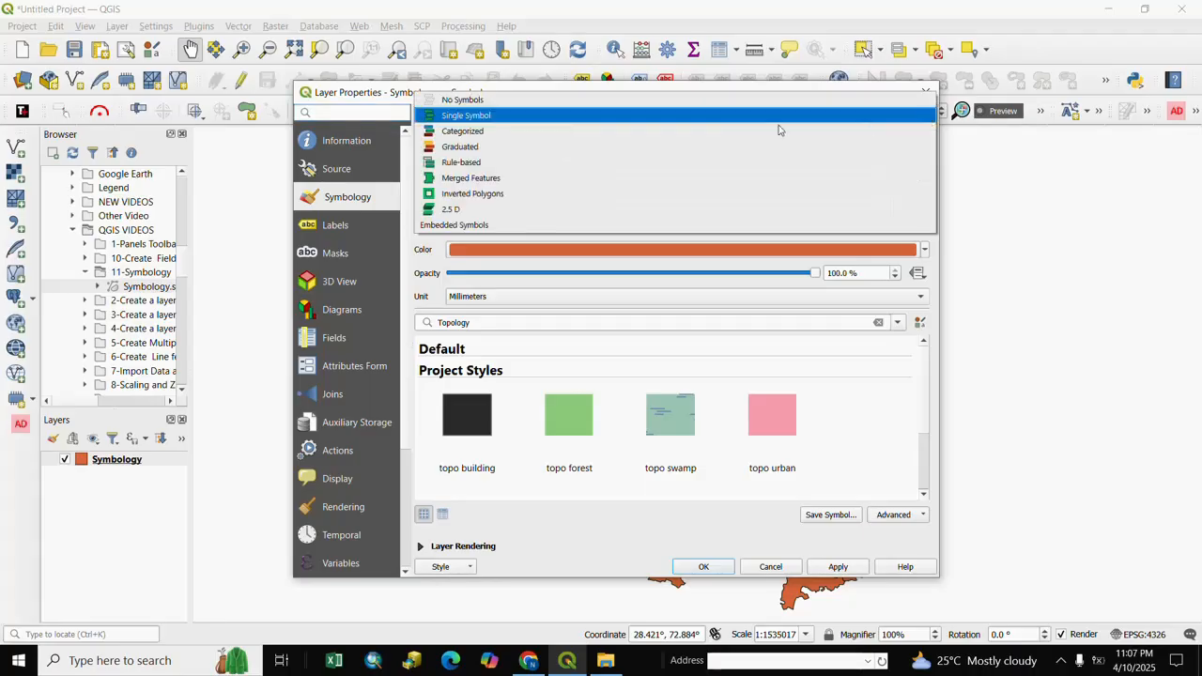
pyautogui.click(467, 116)
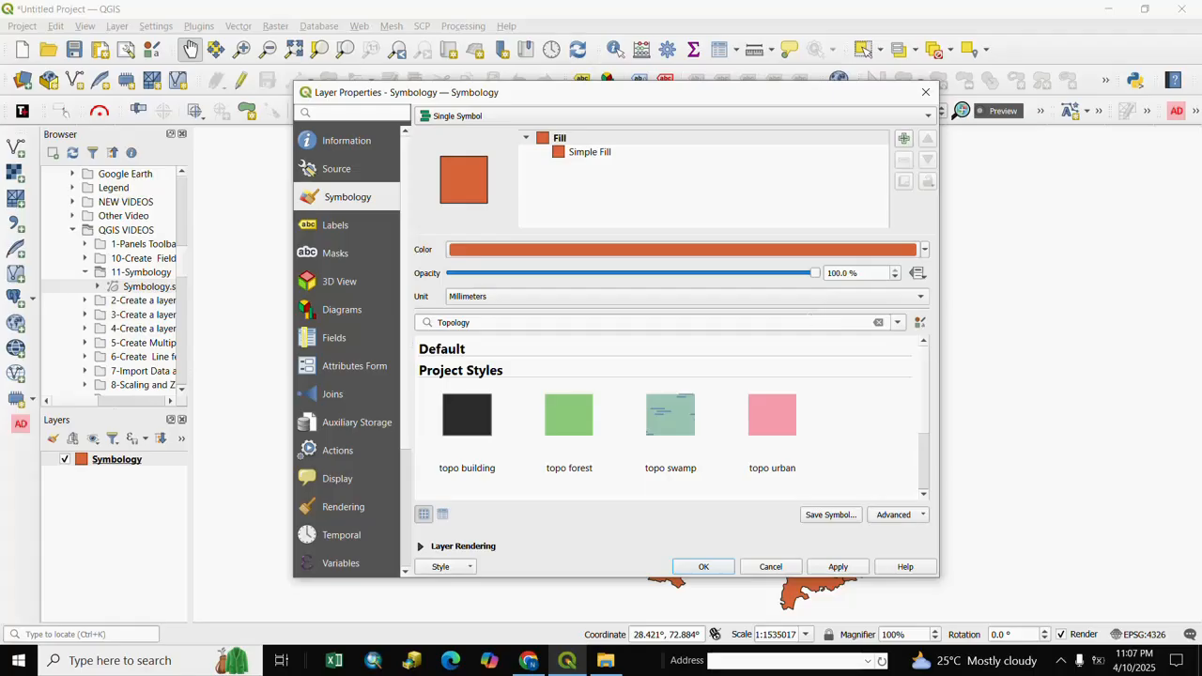
pyautogui.click(923, 248)
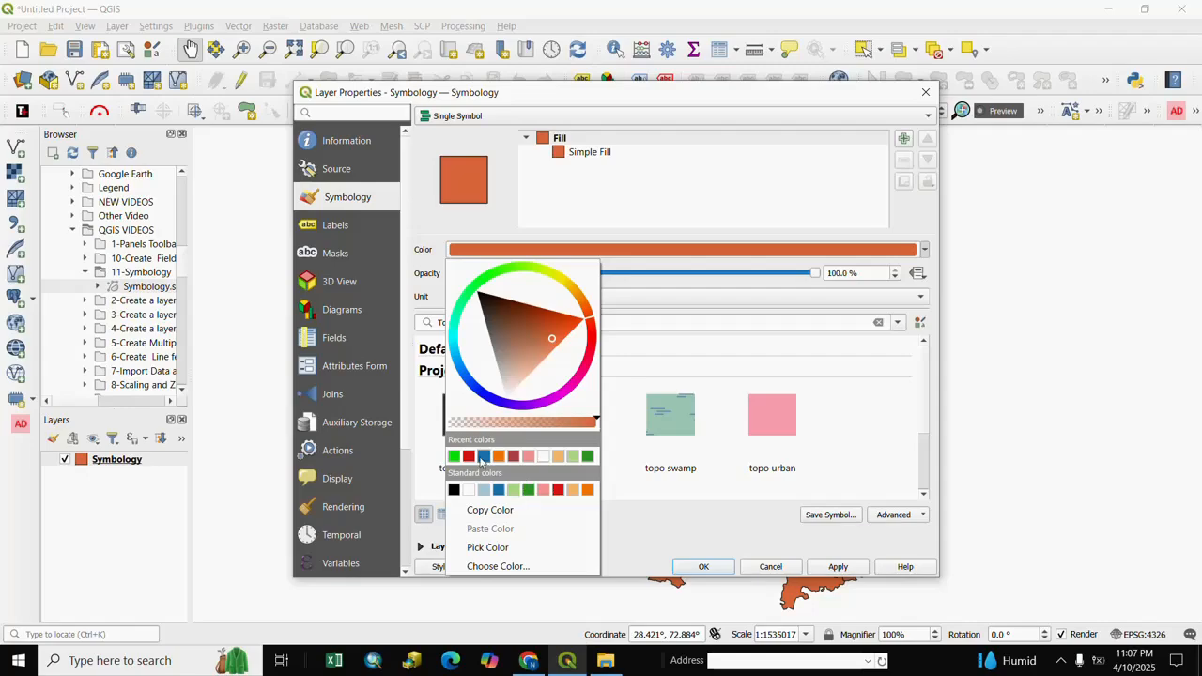
pyautogui.click(483, 457)
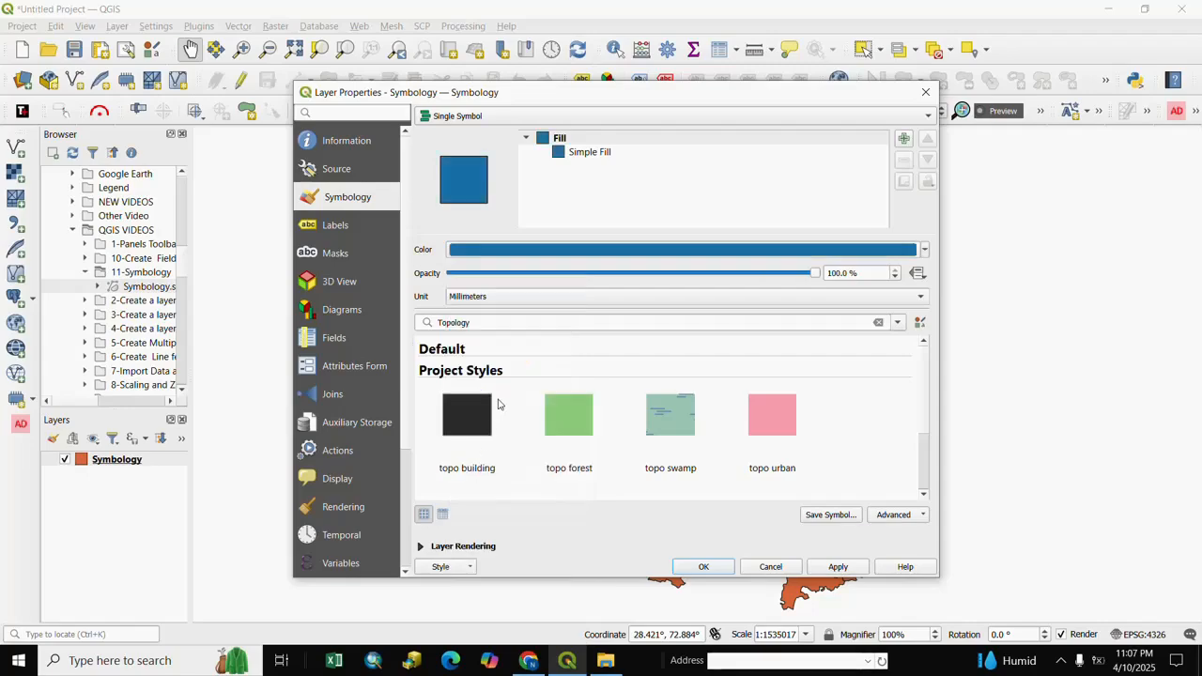
pyautogui.click(849, 569)
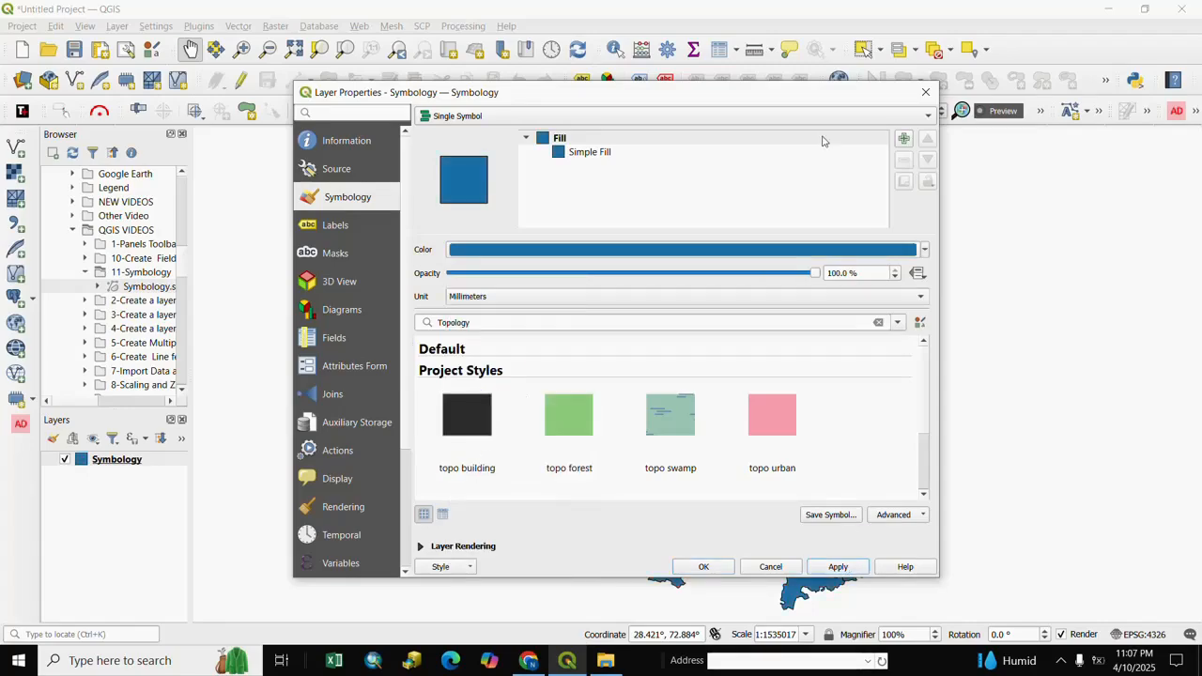
# Lower the Symbology layer's fill opacity to about 46.5 % and apply it, keeping the properties dialog open
pyautogui.moveTo(780, 99); pyautogui.dragTo(447, 94)
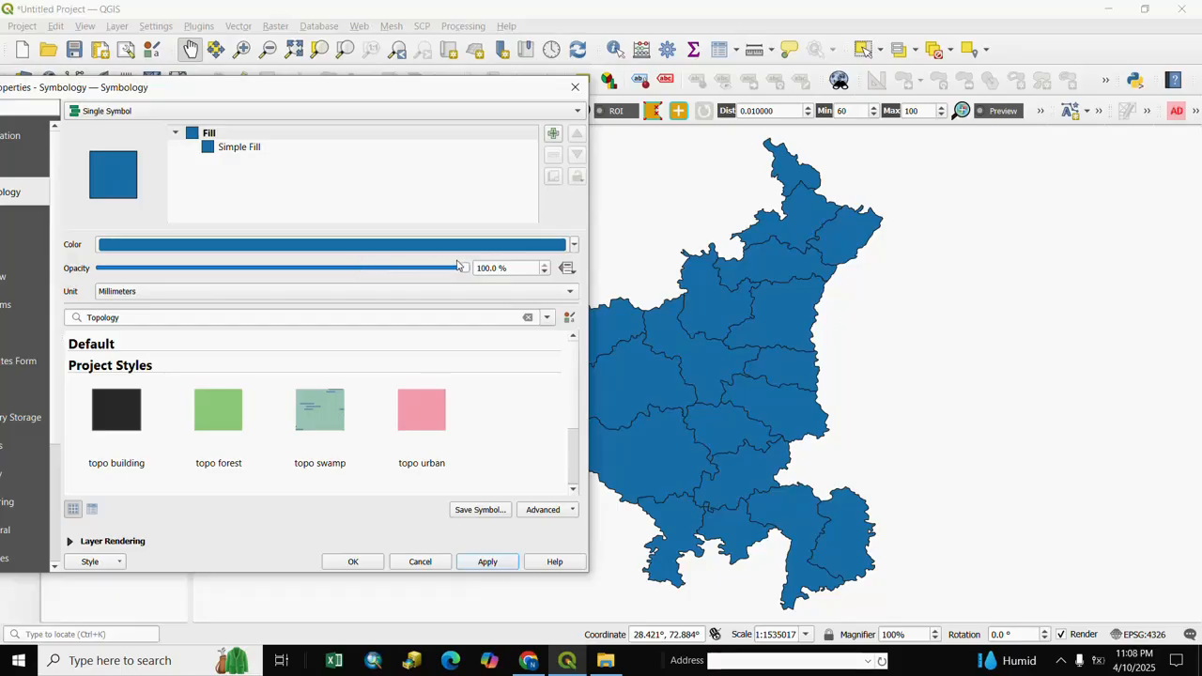
pyautogui.moveTo(457, 266); pyautogui.dragTo(270, 268)
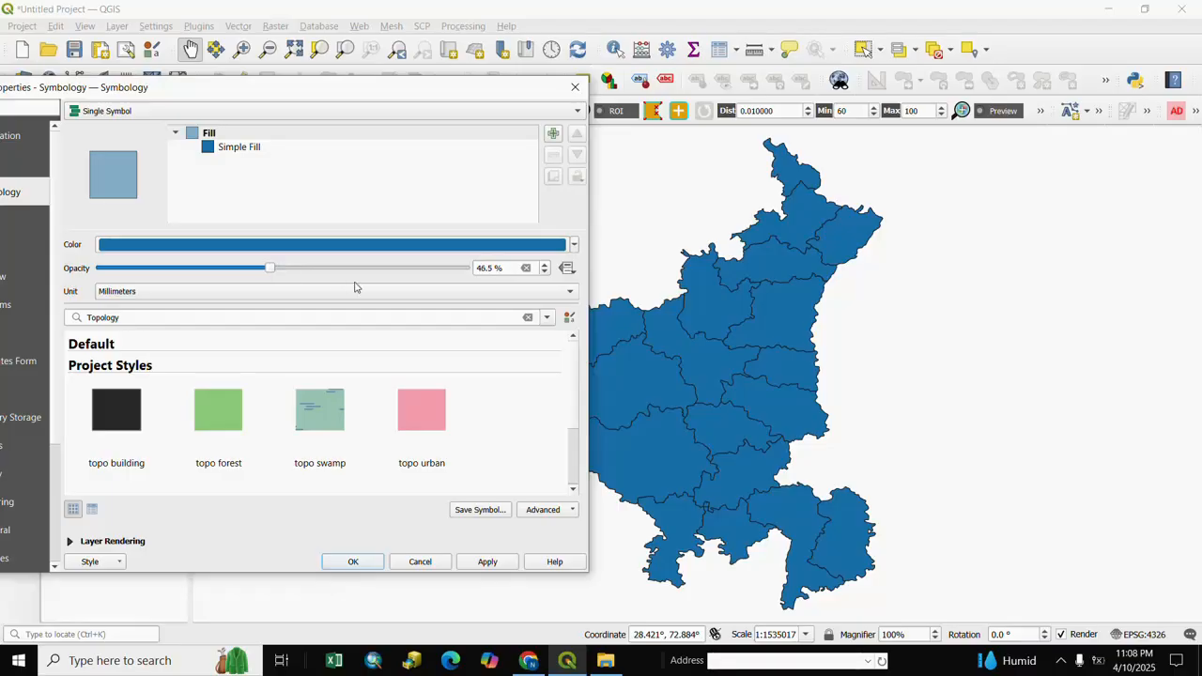
pyautogui.click(487, 561)
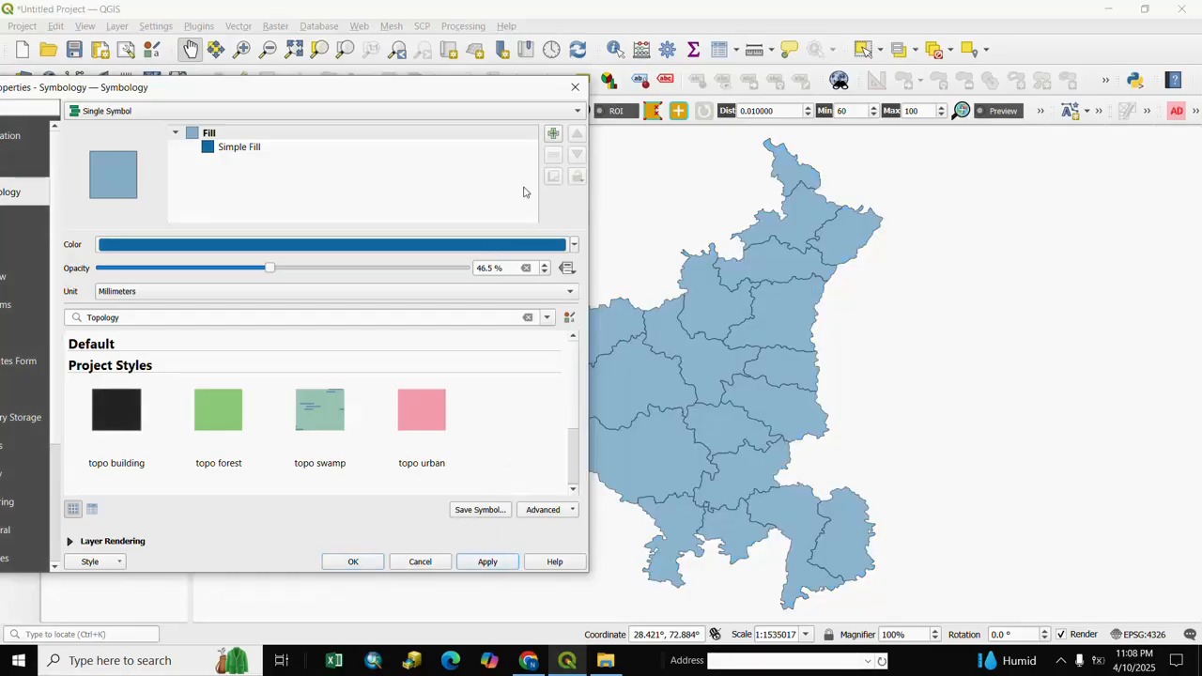
pyautogui.moveTo(420, 89); pyautogui.dragTo(719, 84)
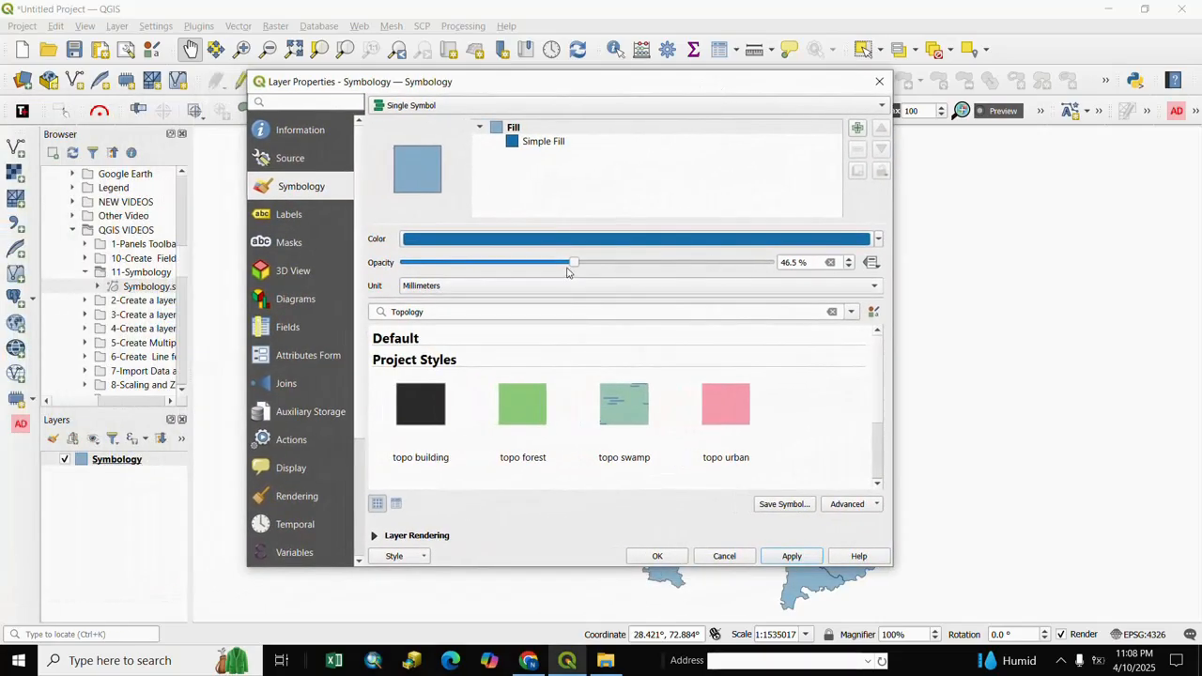
# Restore the Symbology layer's fill opacity to 100 % and look through the Favorites symbol presets
pyautogui.moveTo(566, 272); pyautogui.dragTo(772, 273)
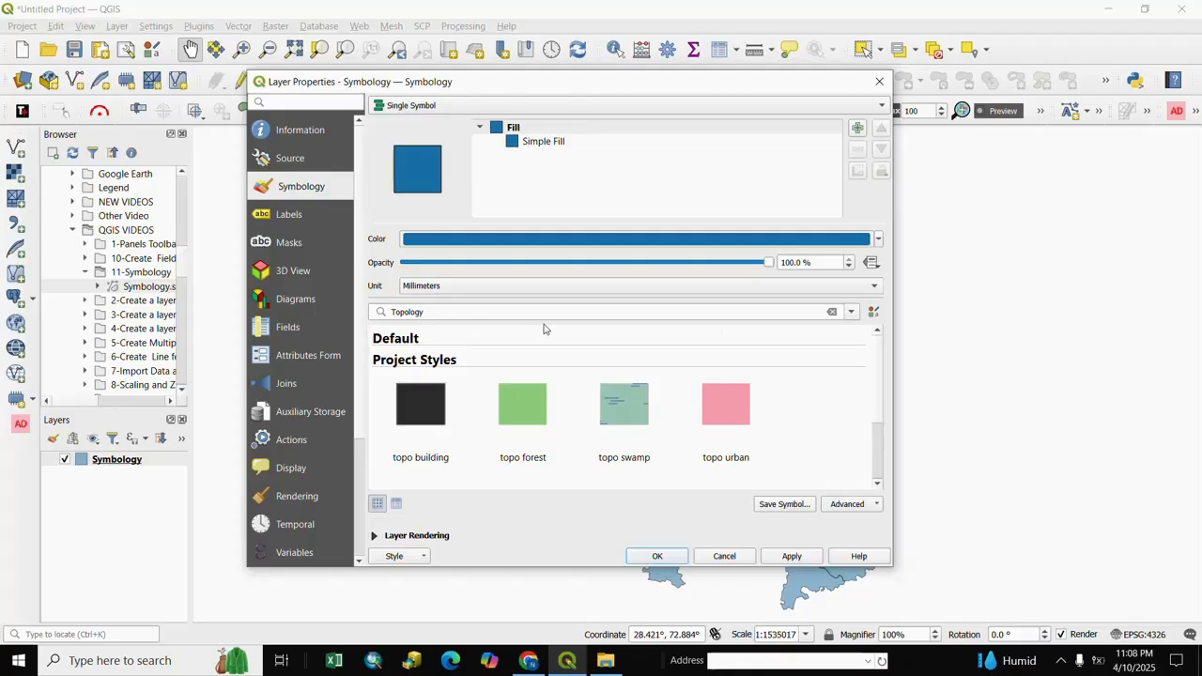
pyautogui.click(852, 312)
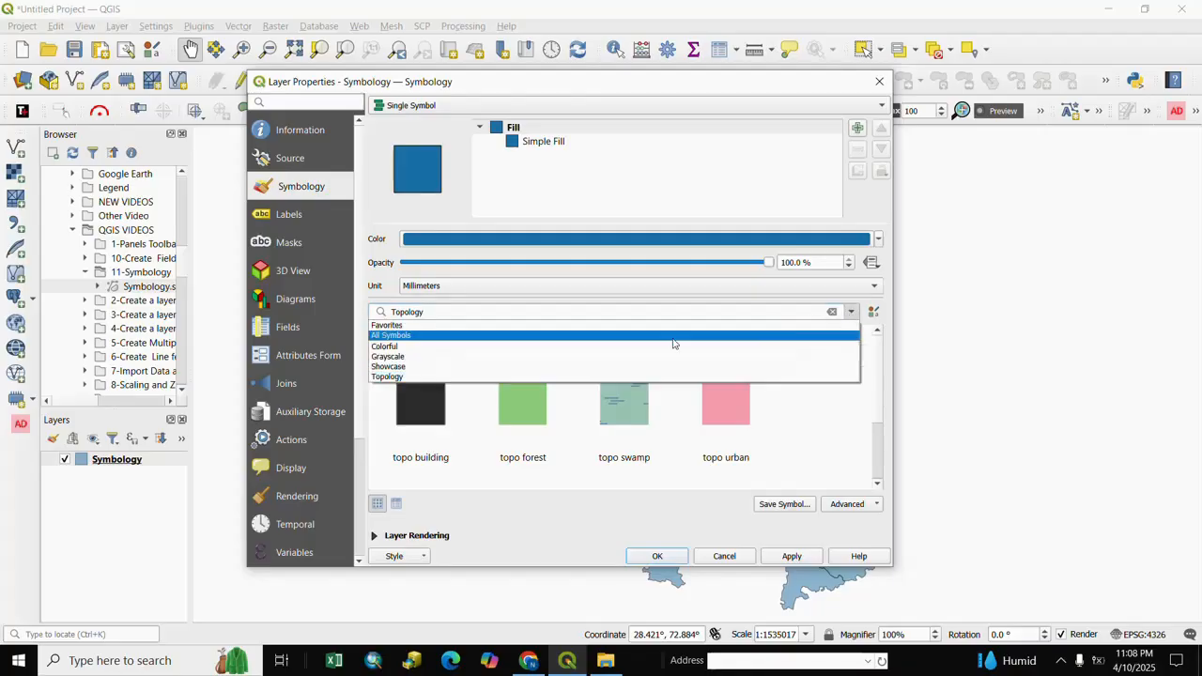
pyautogui.click(388, 326)
pyautogui.scroll(-4, 874, 366)
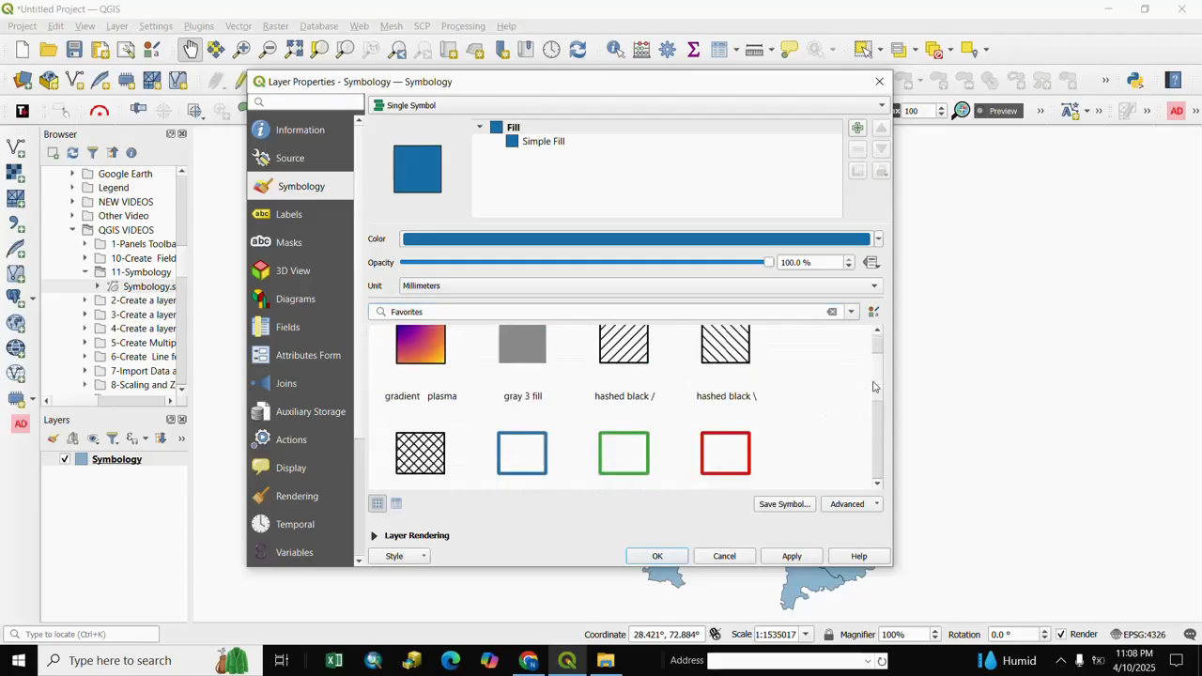
pyautogui.scroll(4, 868, 357)
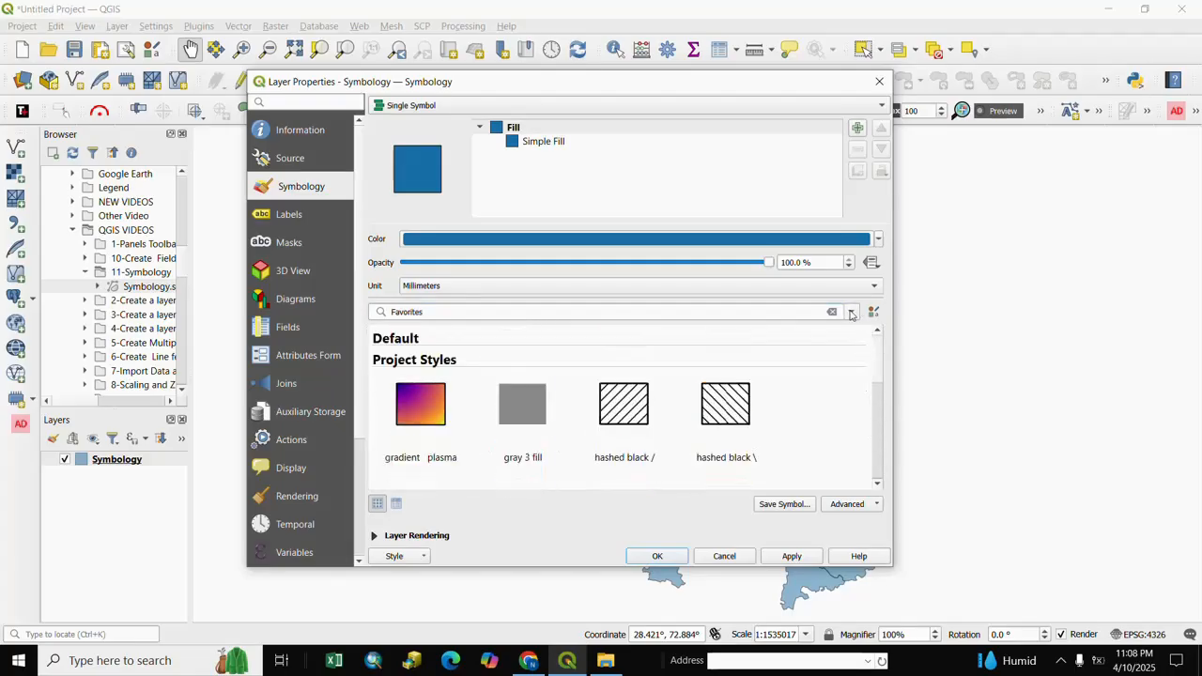
# Look through the fill presets in the All Symbols, Colorful, Grayscale and Topology groups
pyautogui.click(852, 312)
pyautogui.click(398, 336)
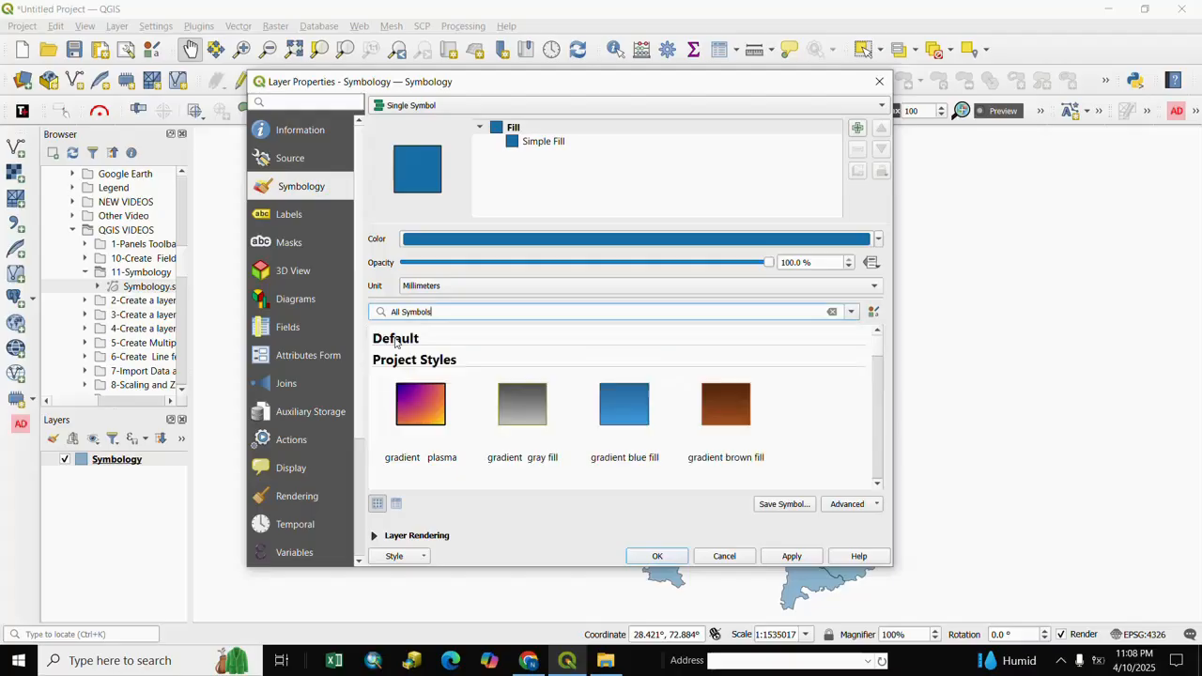
pyautogui.scroll(-10, 869, 357)
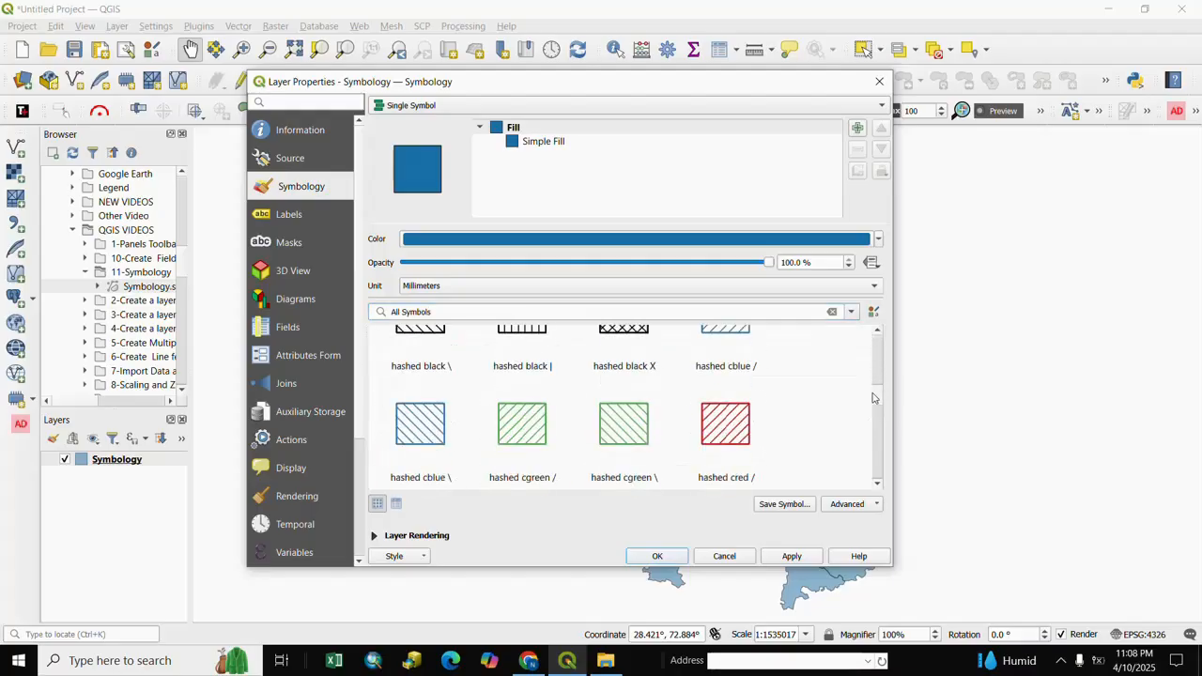
pyautogui.scroll(10, 863, 366)
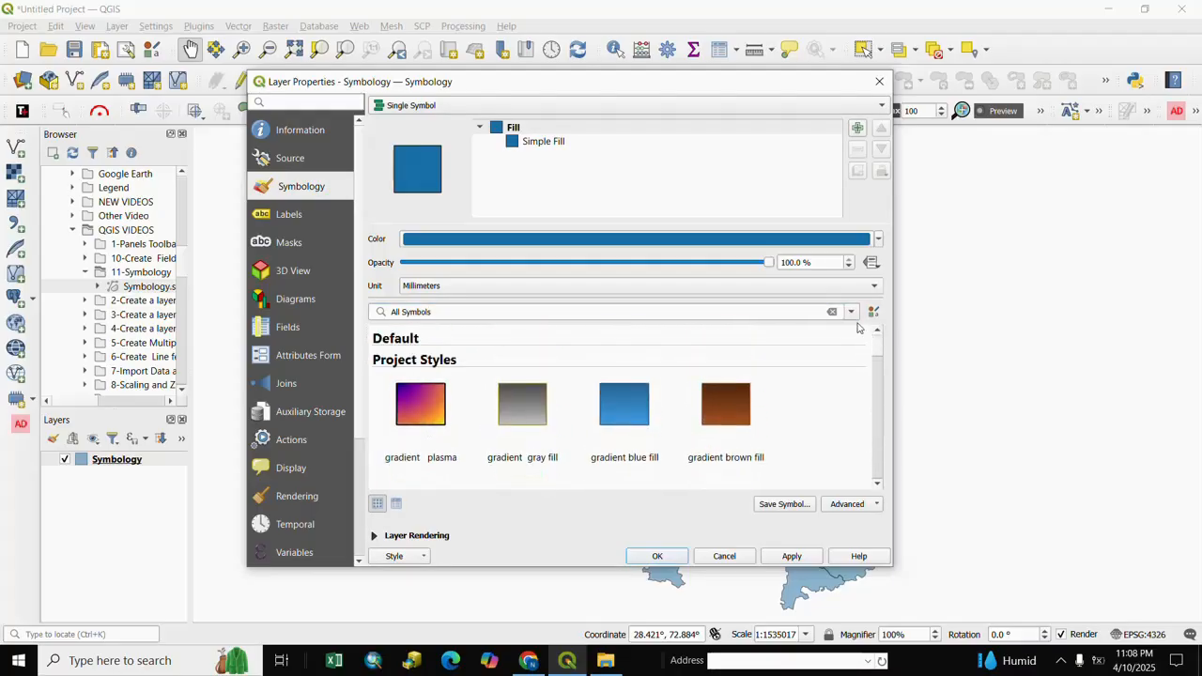
pyautogui.click(852, 311)
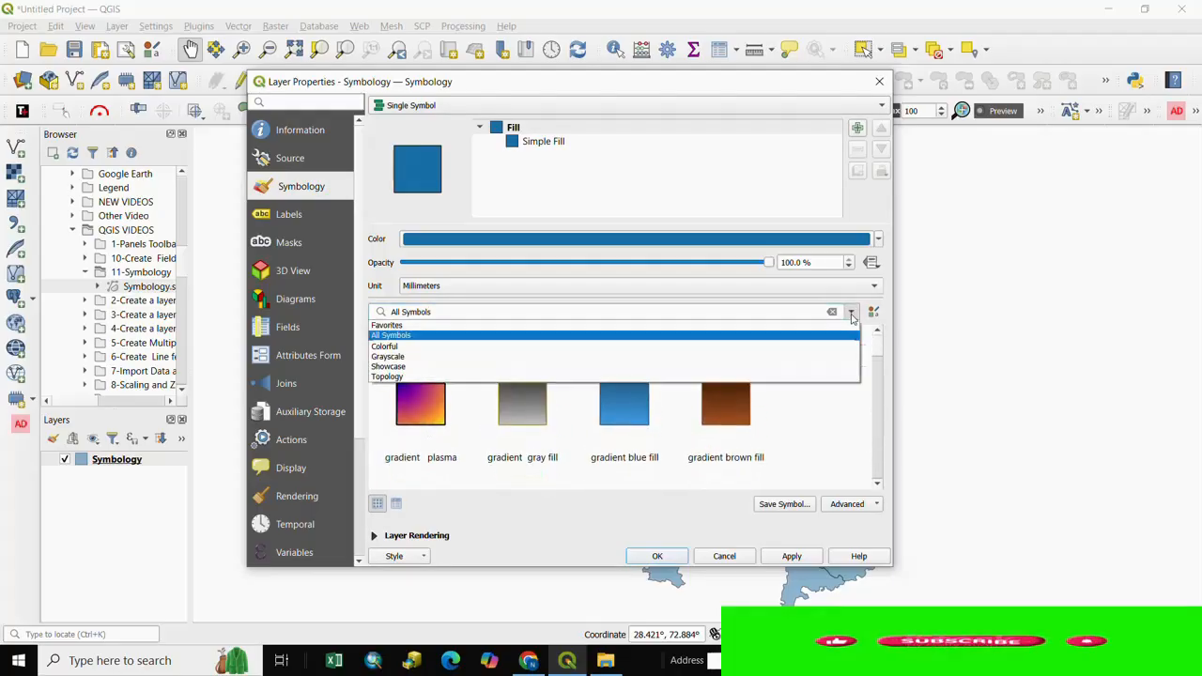
pyautogui.click(396, 347)
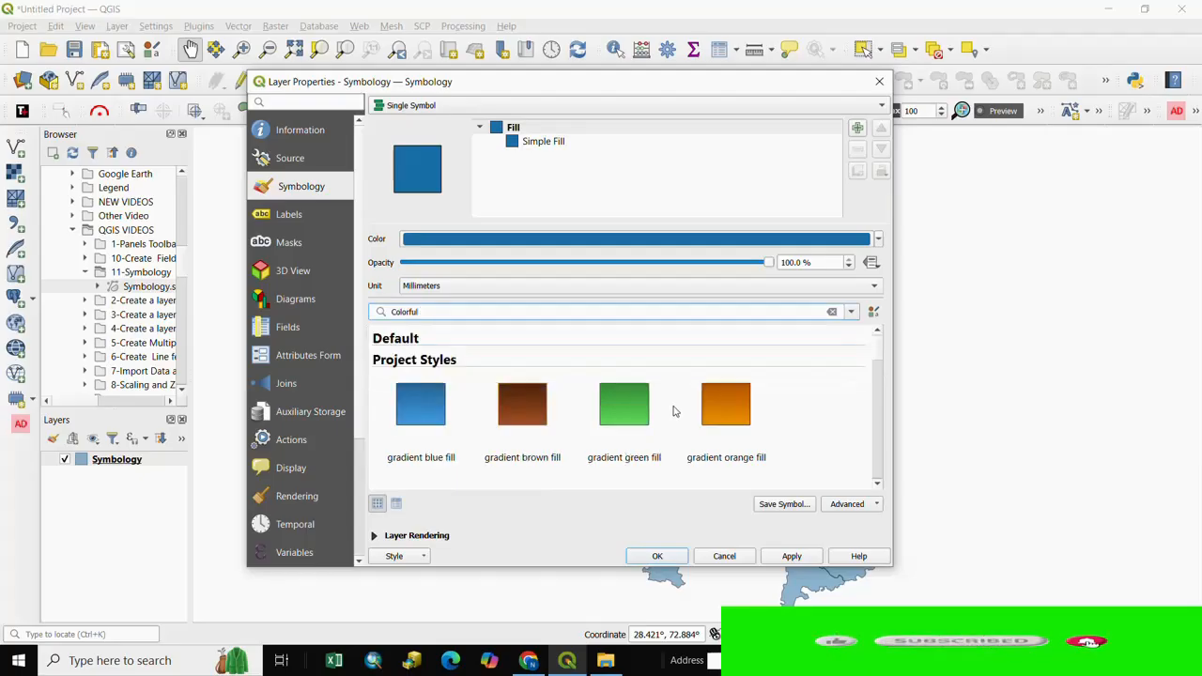
pyautogui.click(852, 312)
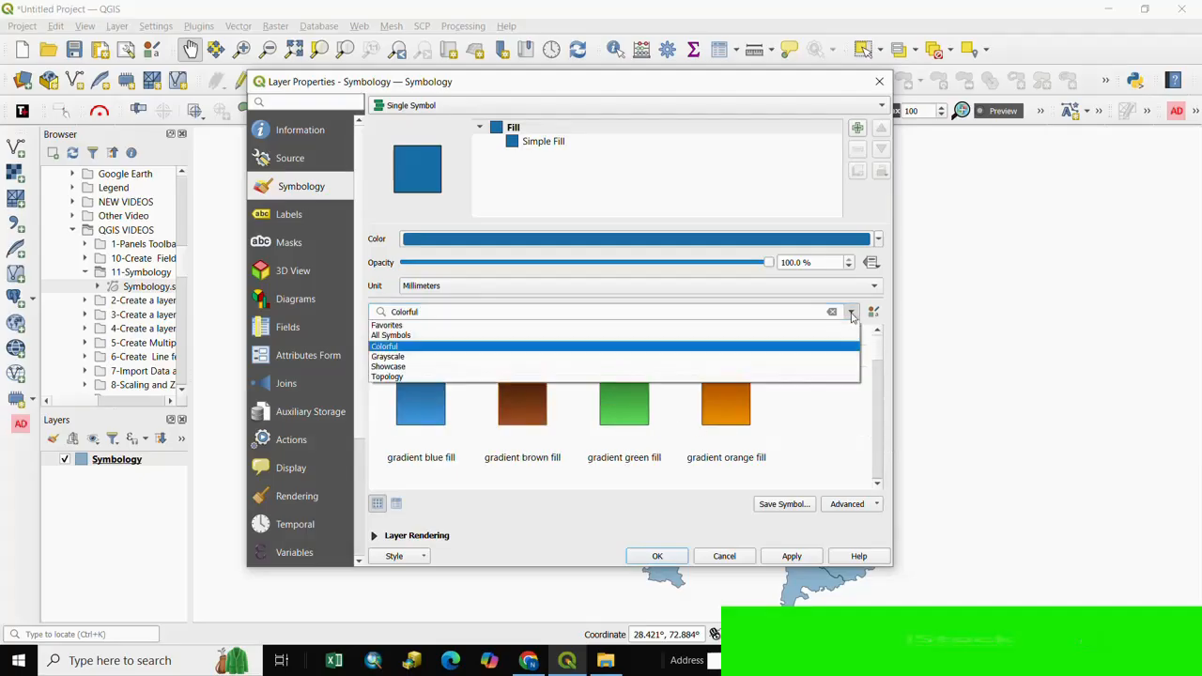
pyautogui.click(394, 361)
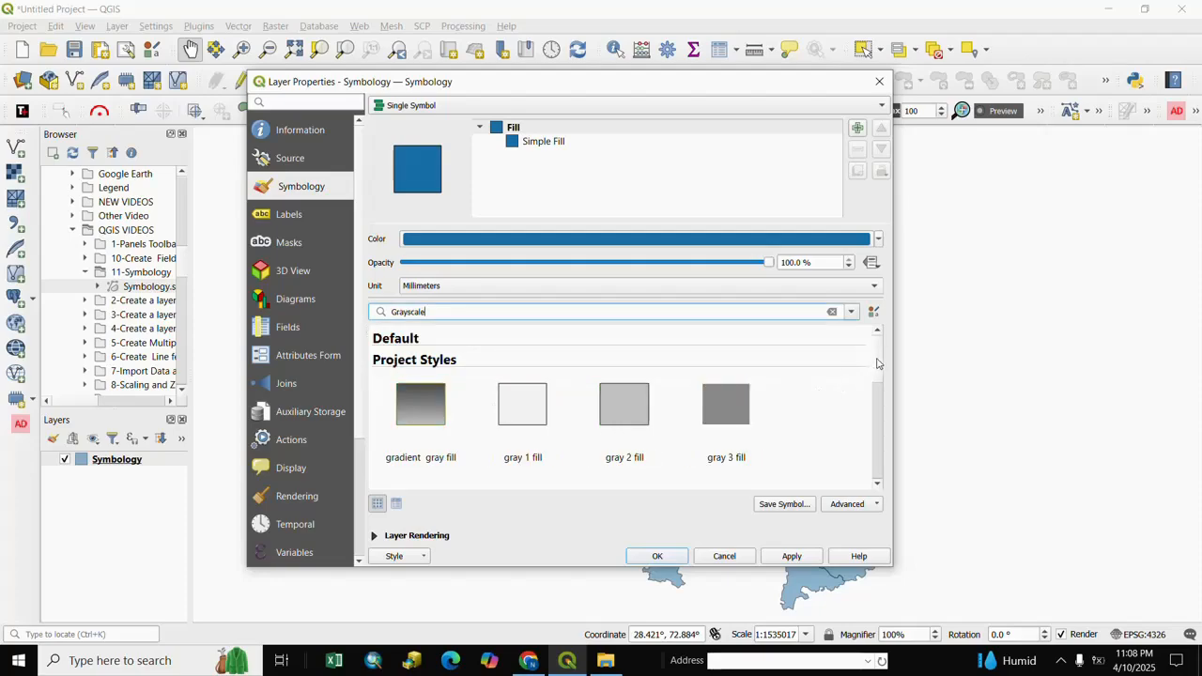
pyautogui.scroll(-2, 873, 385)
pyautogui.scroll(-2, 873, 385)
pyautogui.scroll(5, 872, 375)
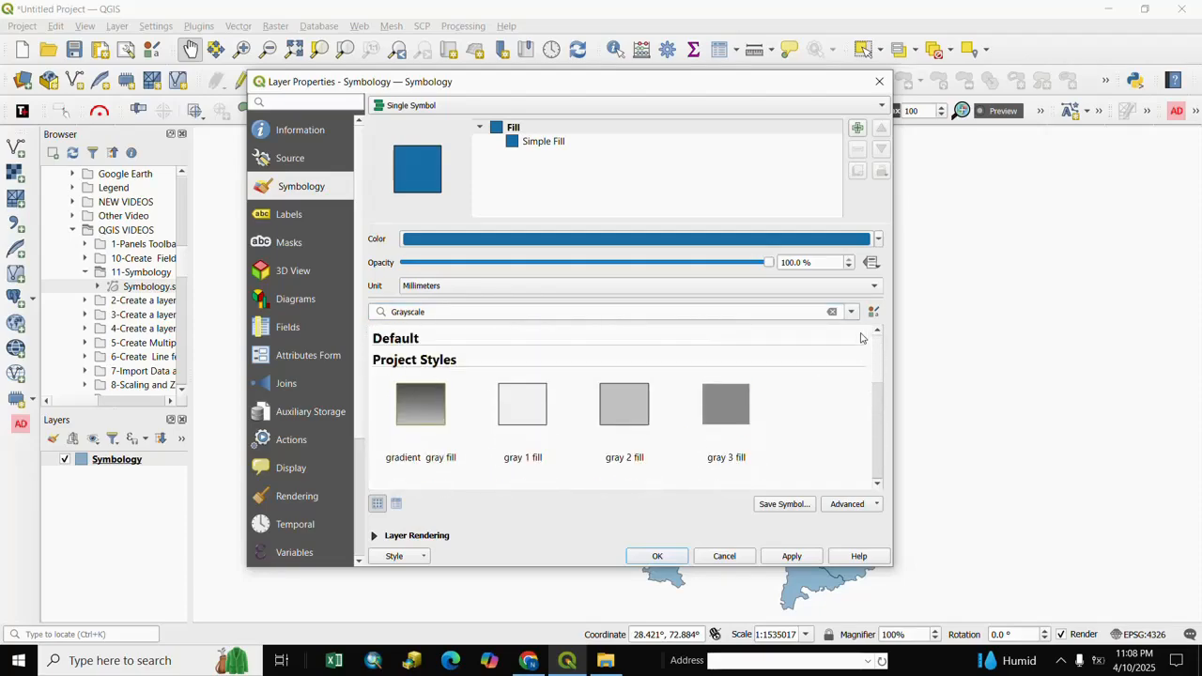
pyautogui.click(851, 313)
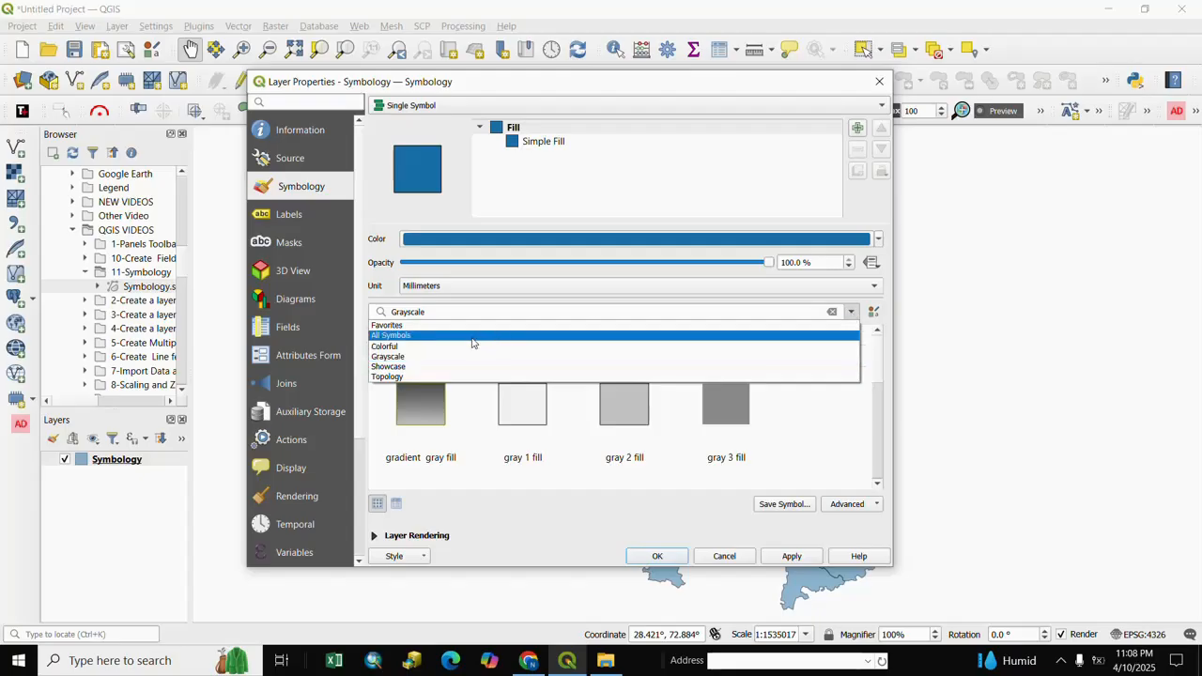
pyautogui.click(391, 377)
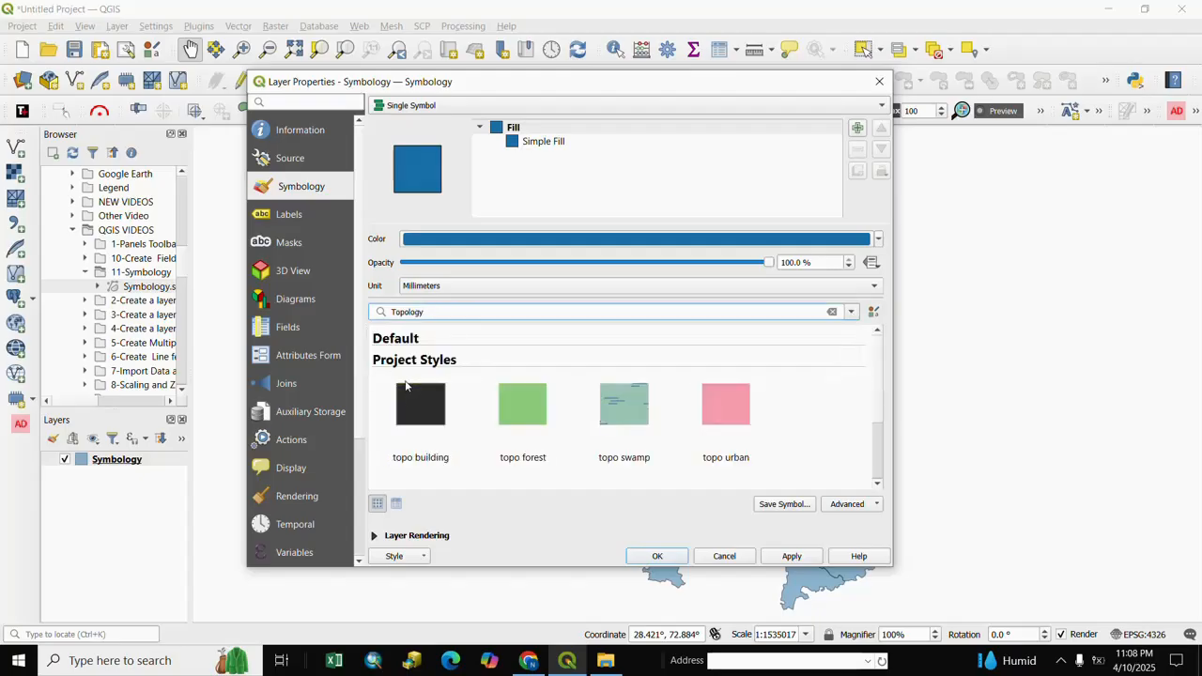
pyautogui.scroll(-1, 583, 413)
pyautogui.scroll(1, 578, 410)
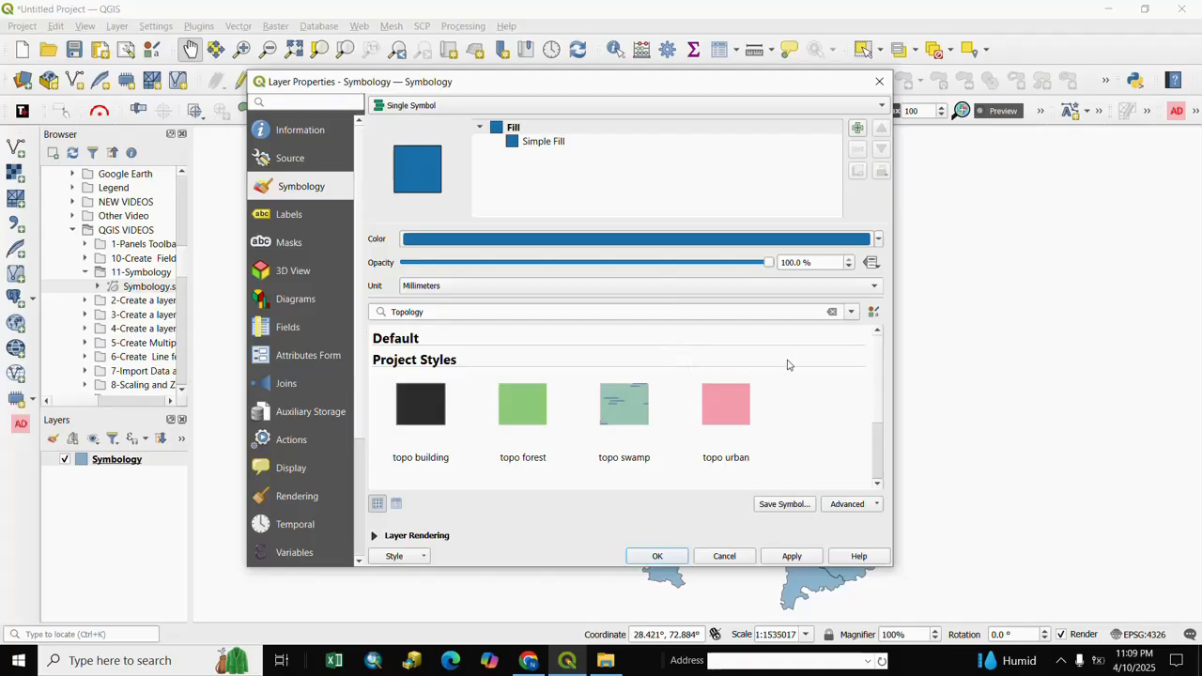
# Review the favorite, marker, line, fill, color ramp and text format styles in the Style Manager, and close it
pyautogui.click(876, 314)
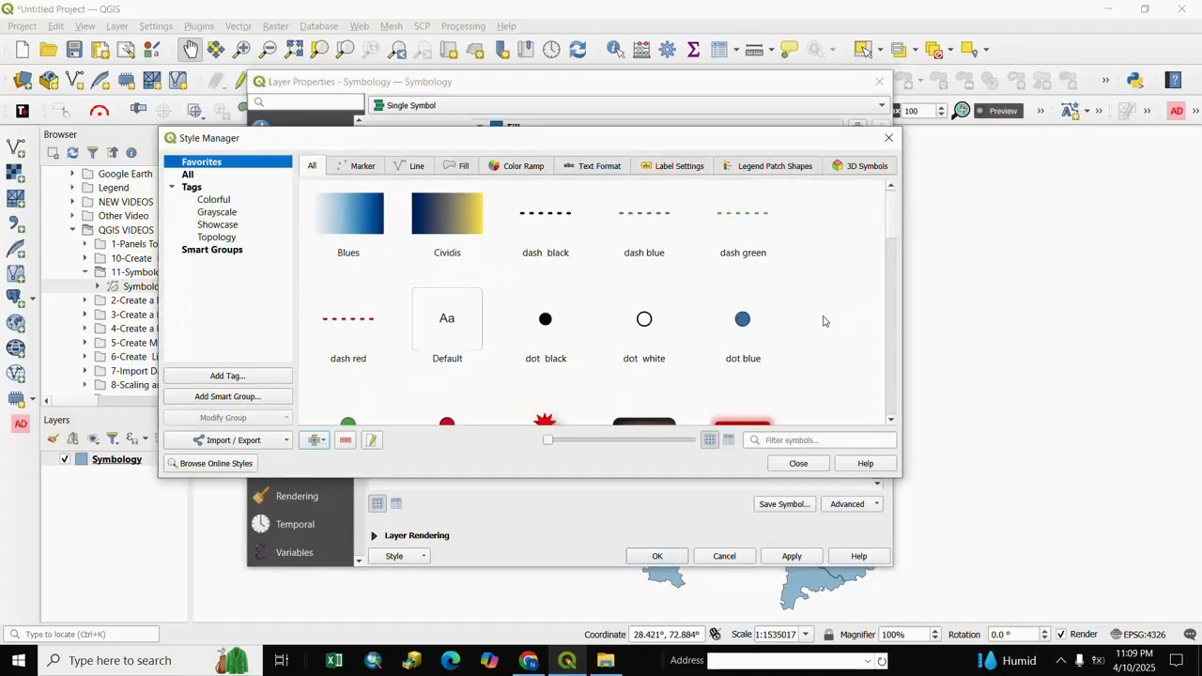
pyautogui.scroll(-10, 888, 235)
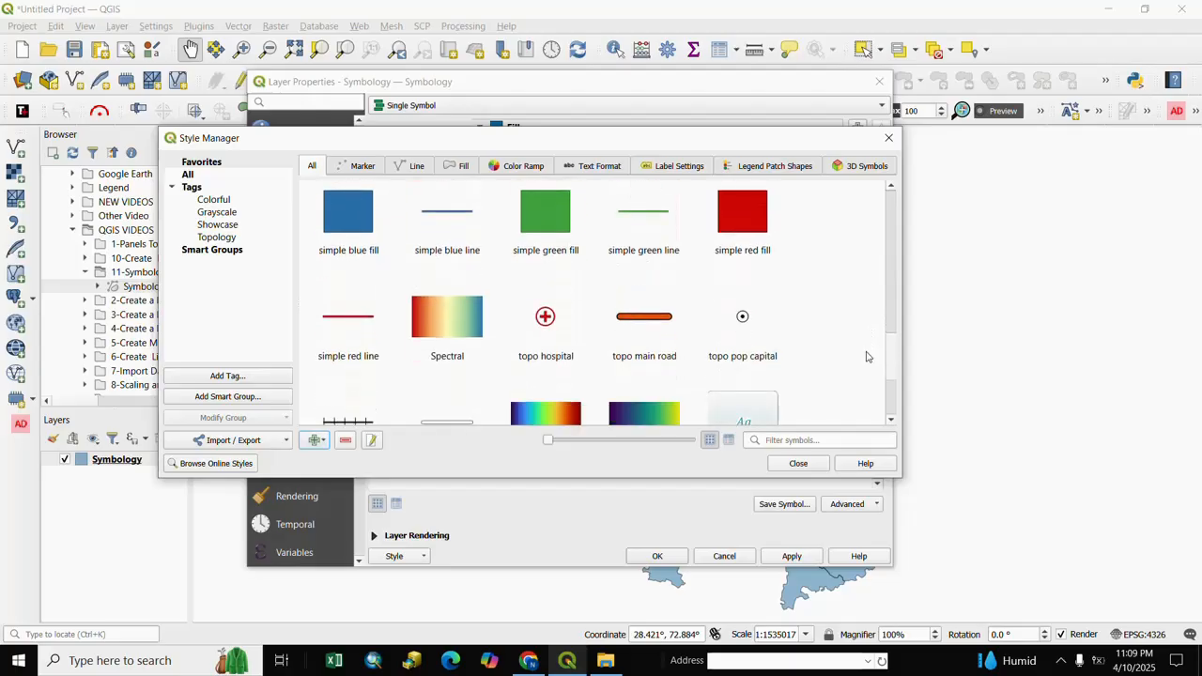
pyautogui.scroll(10, 860, 282)
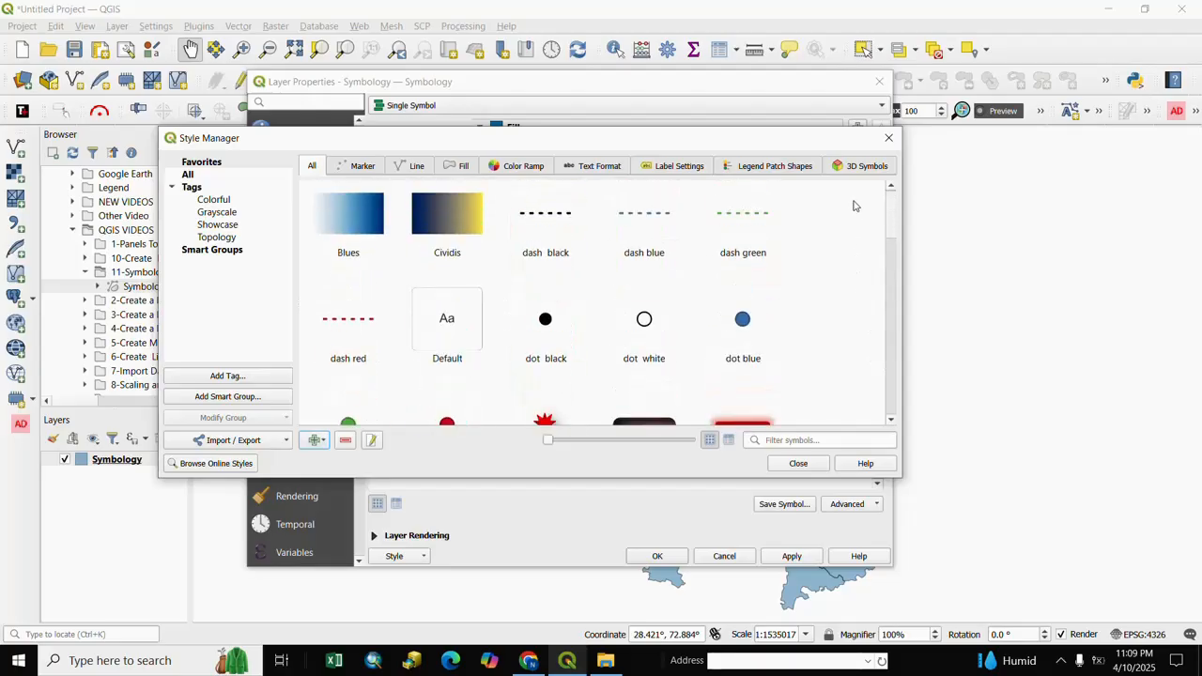
pyautogui.click(362, 166)
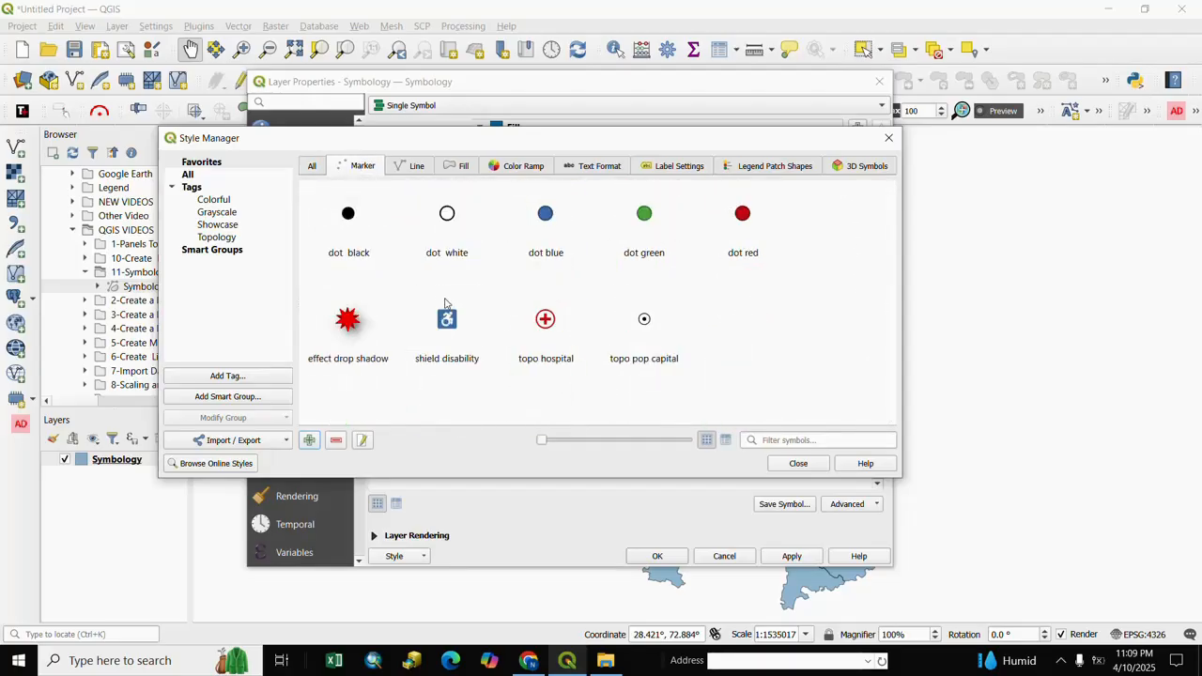
pyautogui.click(416, 167)
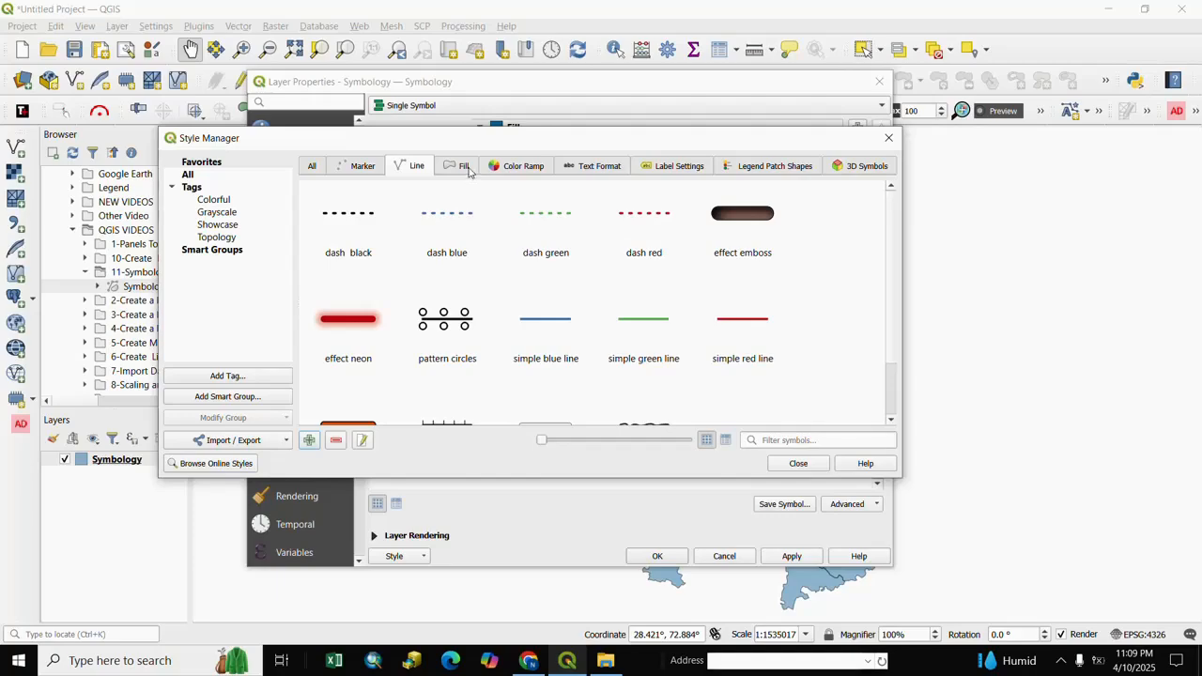
pyautogui.click(461, 170)
pyautogui.click(520, 169)
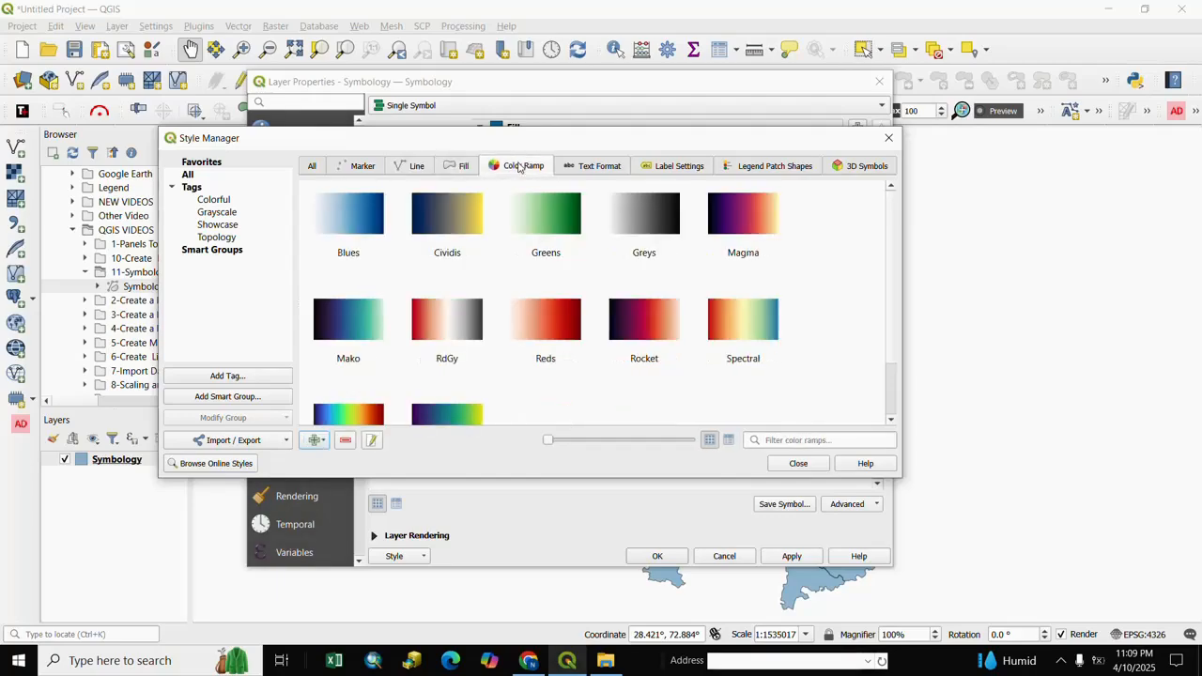
pyautogui.click(596, 170)
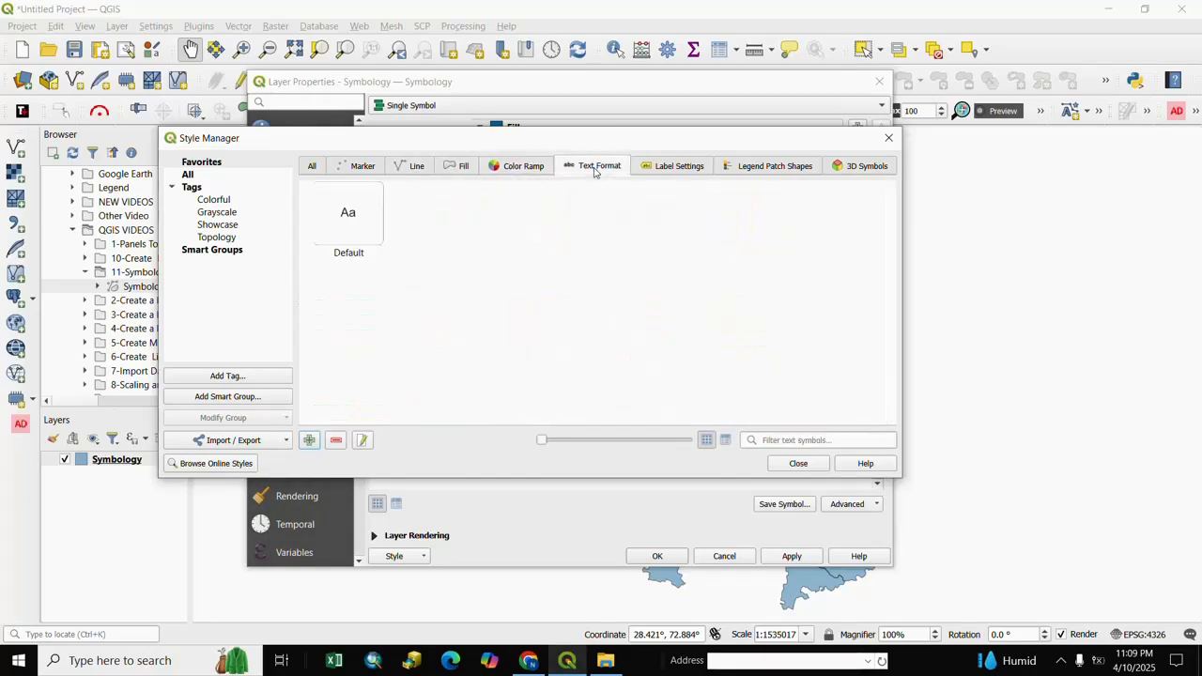
pyautogui.click(520, 172)
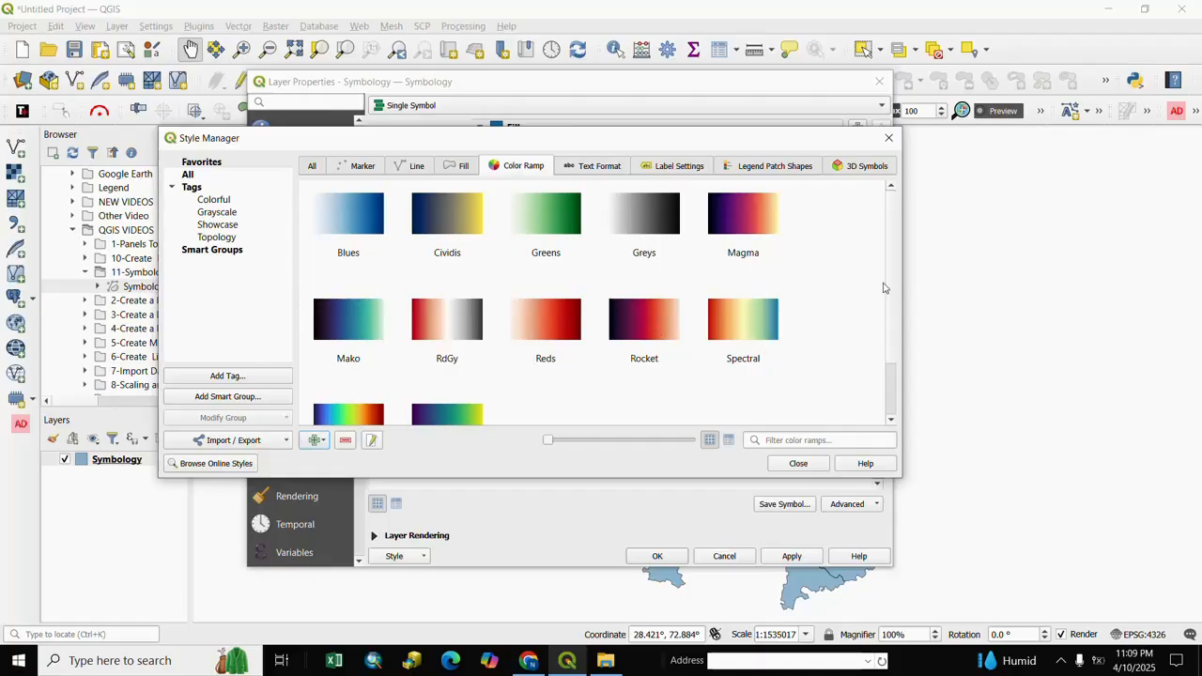
pyautogui.scroll(-3, 602, 376)
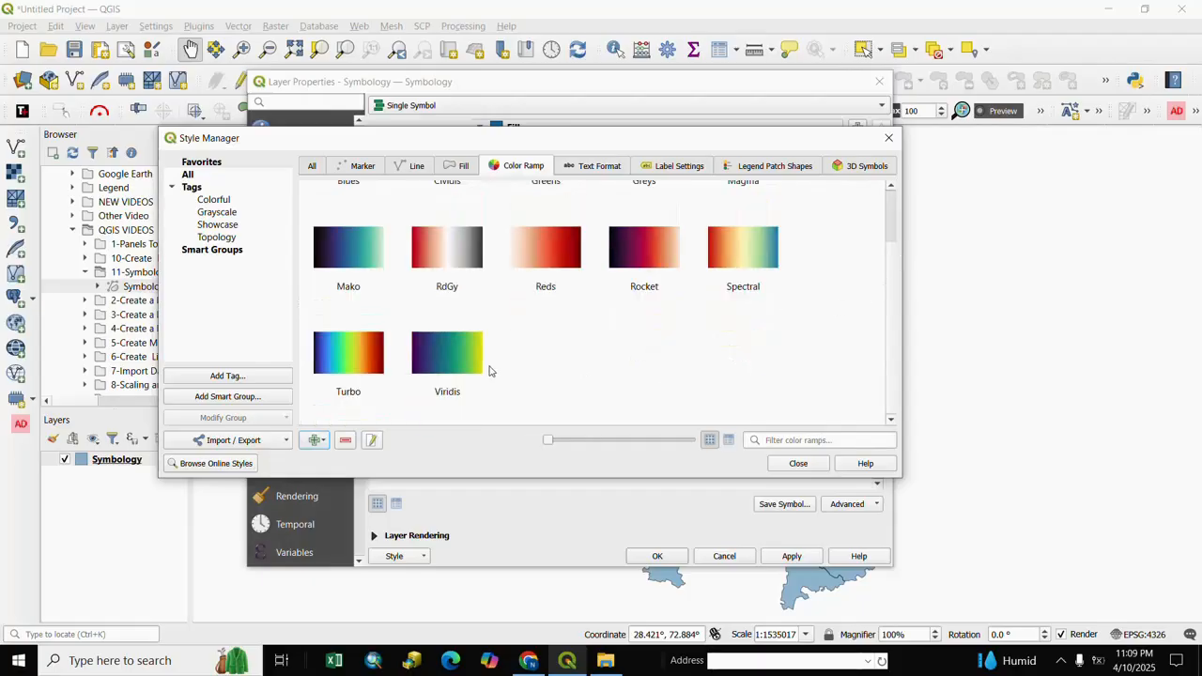
pyautogui.scroll(3, 484, 370)
pyautogui.press('Escape')
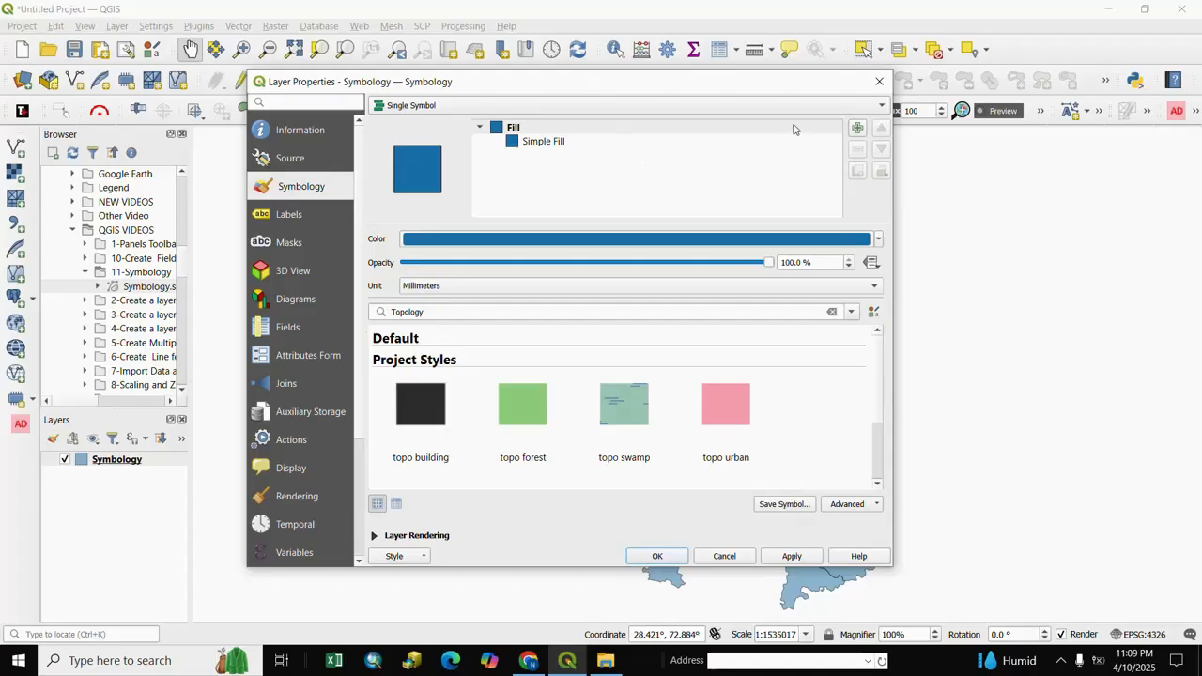
# Switch the Symbology layer to Categorized rendering based on the NAME_2 field
pyautogui.click(880, 109)
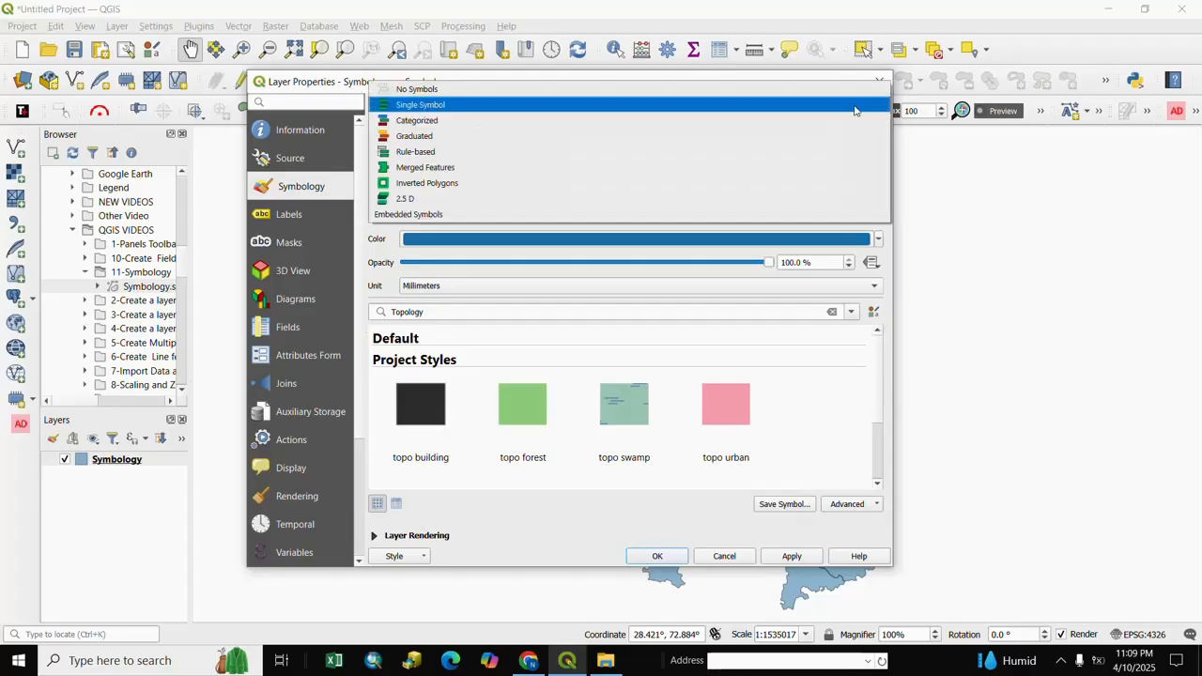
pyautogui.click(401, 121)
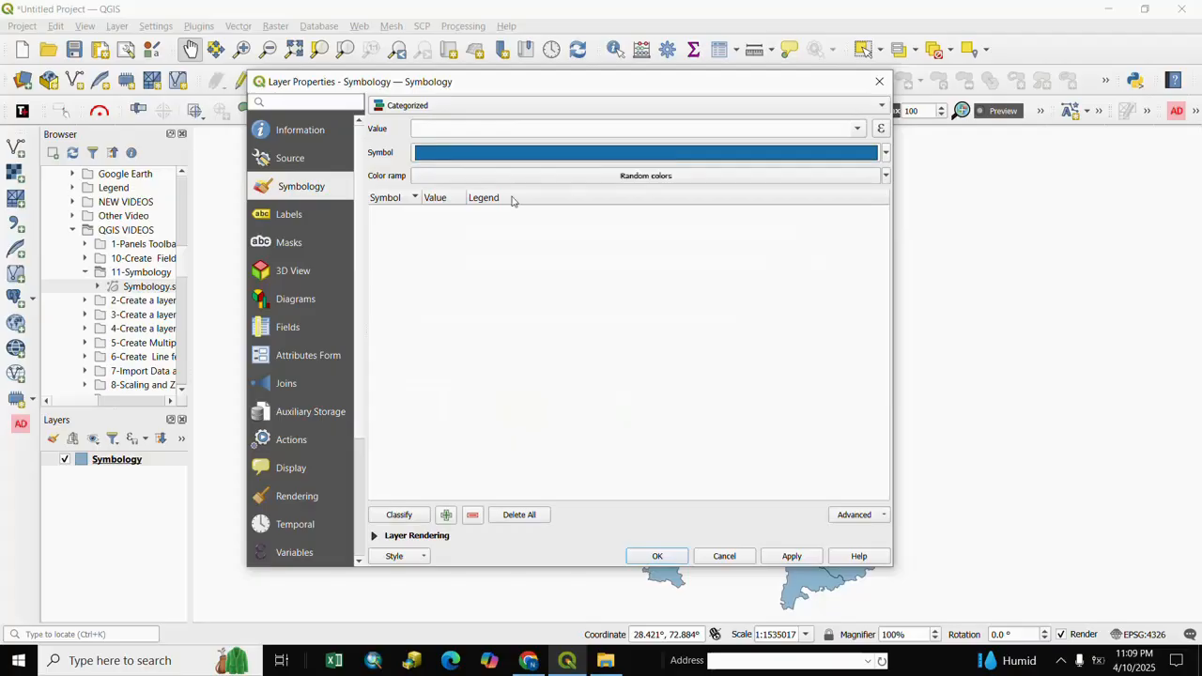
pyautogui.click(857, 132)
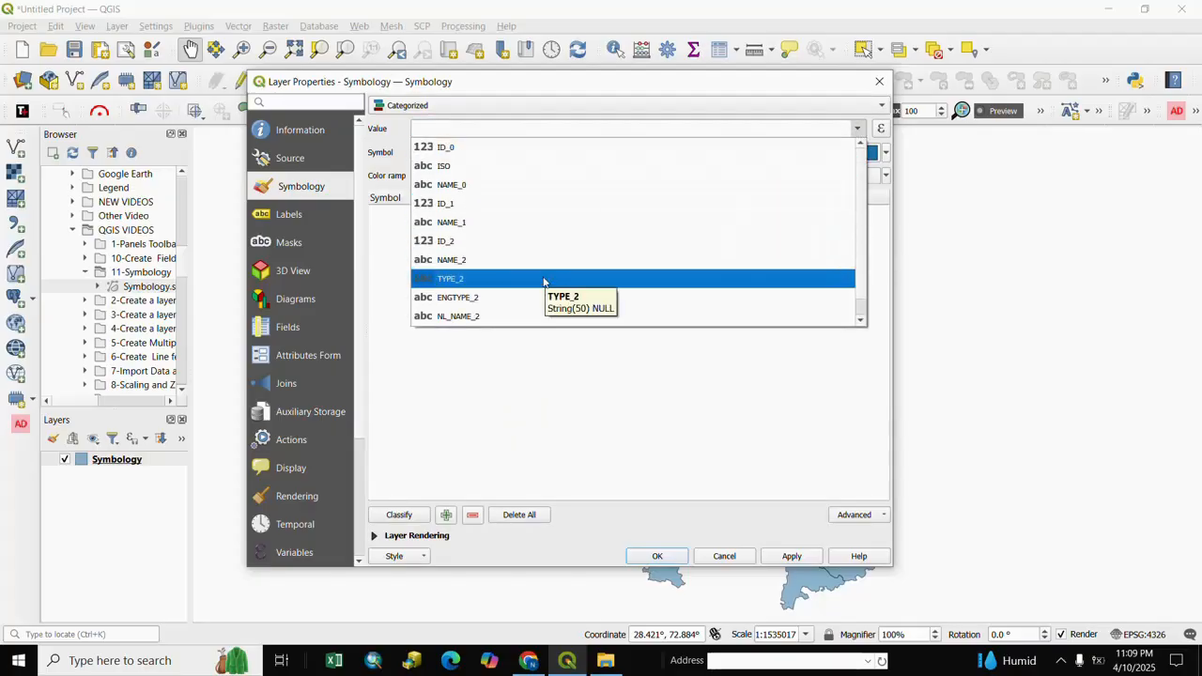
pyautogui.click(436, 264)
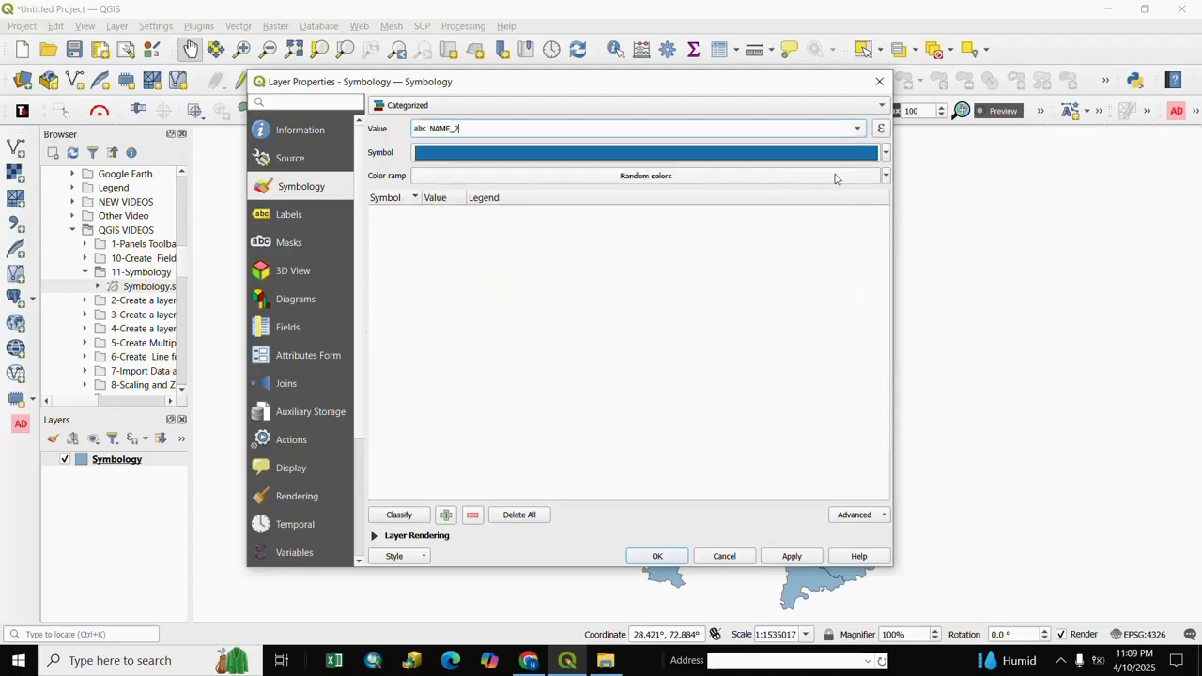
# Change the categorized renderer's base symbol color to a light yellow and apply it
pyautogui.click(884, 153)
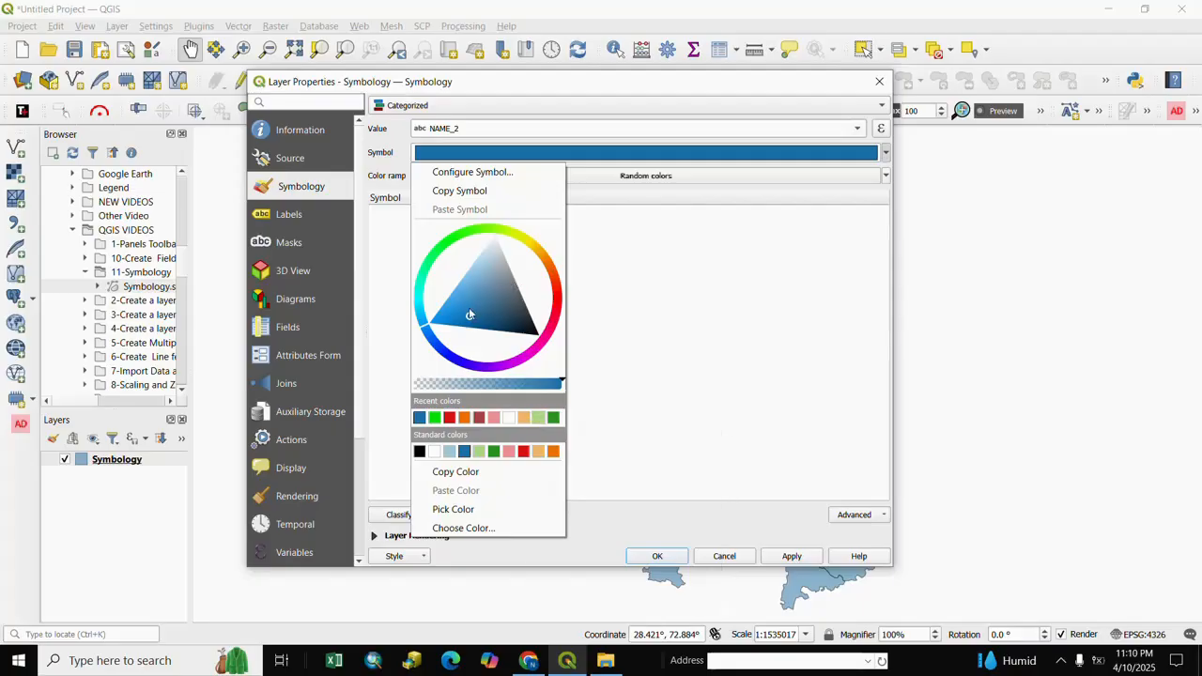
pyautogui.click(526, 240)
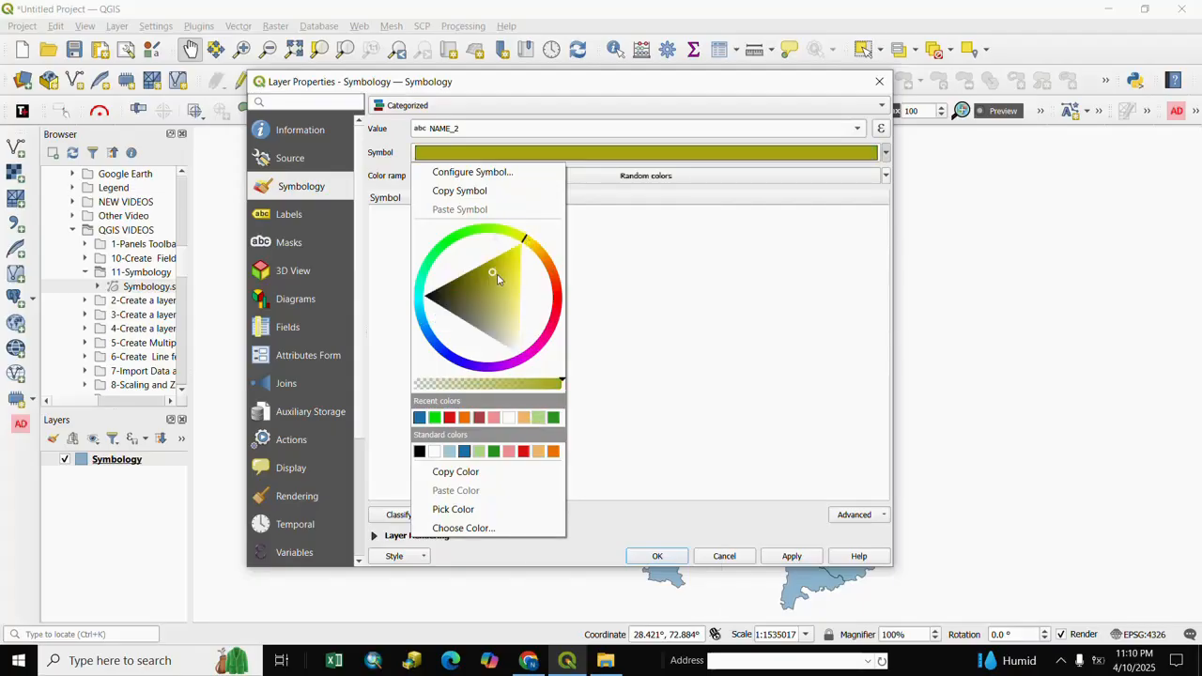
pyautogui.moveTo(491, 269); pyautogui.dragTo(512, 293)
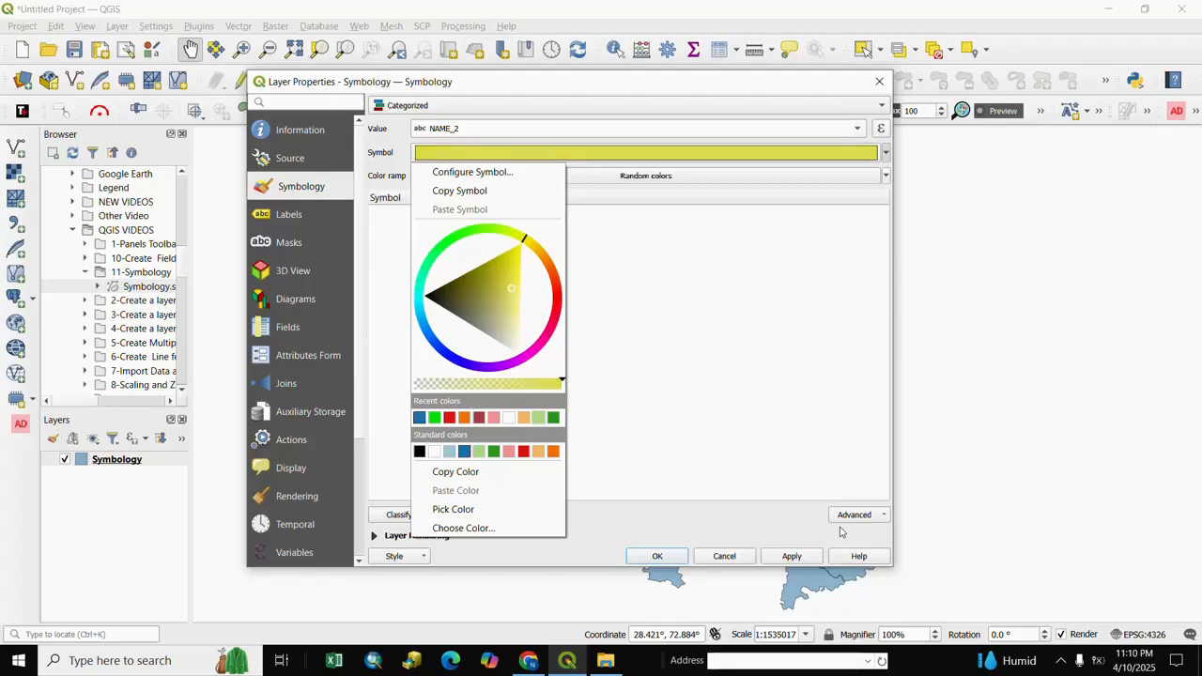
pyautogui.click(806, 557)
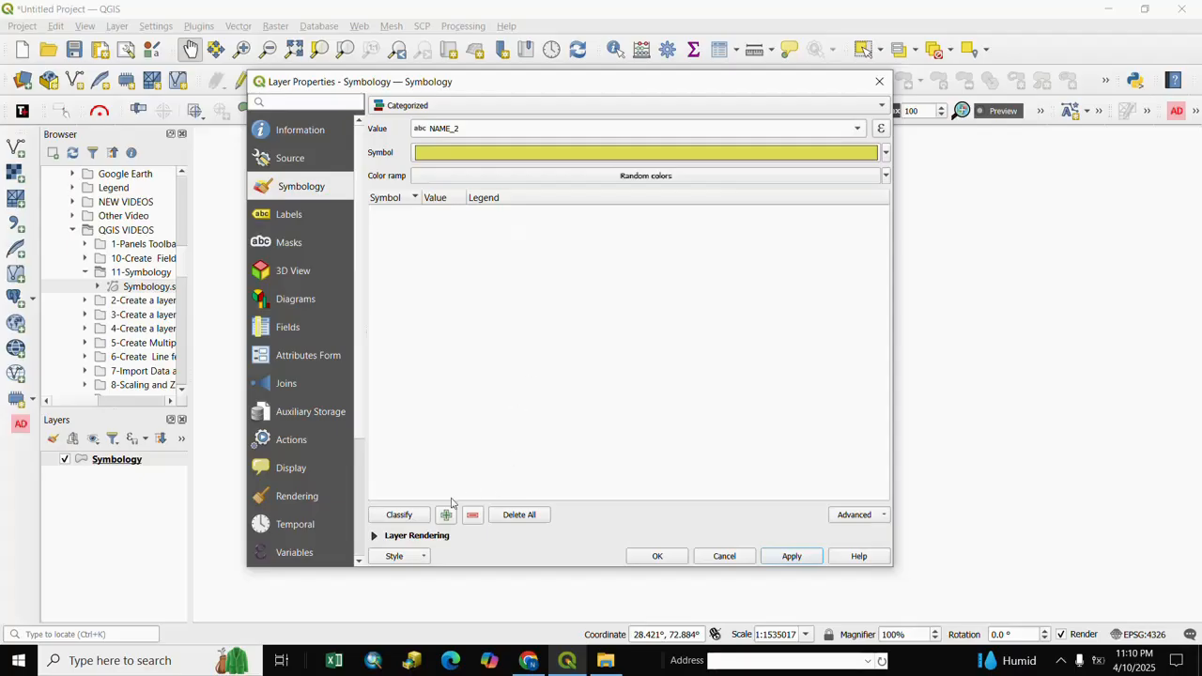
# Classify the NAME_2 values into categories with random colors, apply the styling and accept the layer properties
pyautogui.click(399, 515)
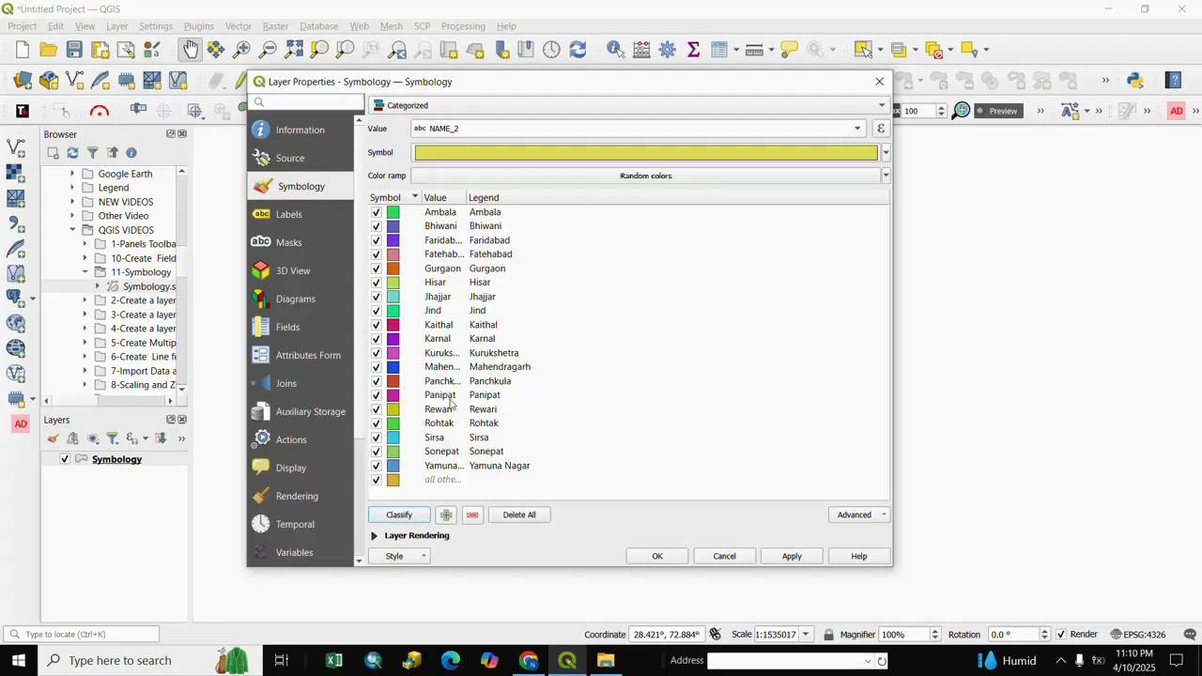
pyautogui.click(794, 558)
pyautogui.click(658, 557)
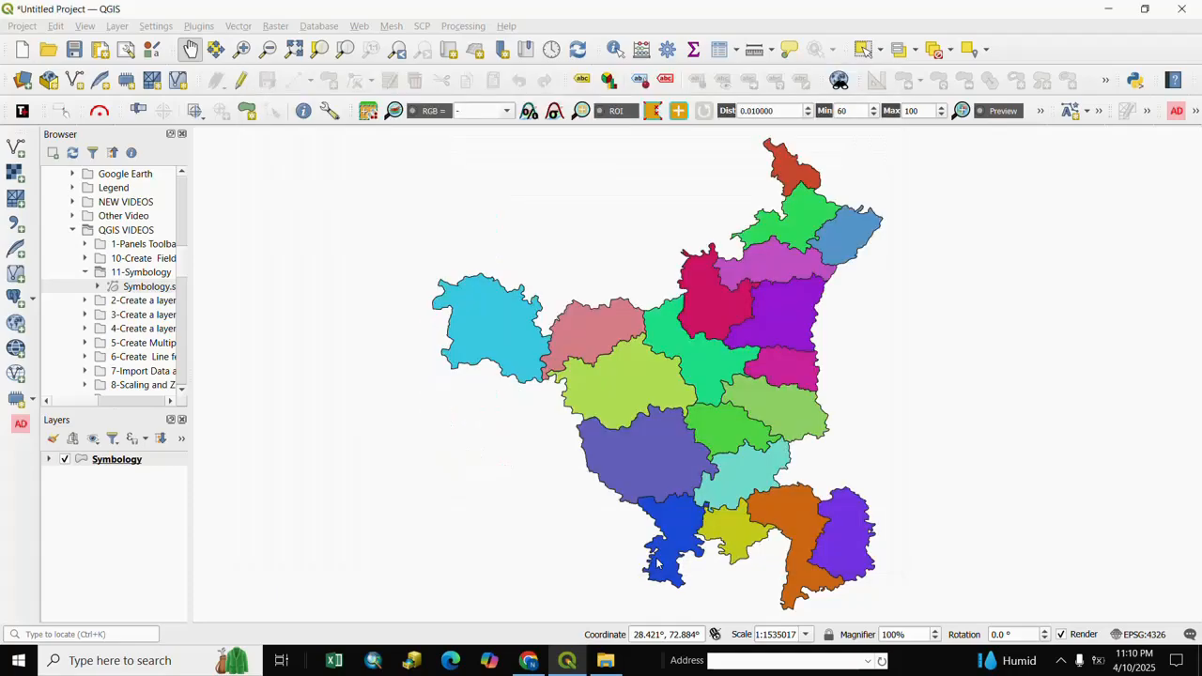
# Render the Symbology layer as Inverted Polygons with a Single Symbol sub renderer, apply it and accept the layer properties
pyautogui.moveTo(875, 397); pyautogui.dragTo(791, 405)
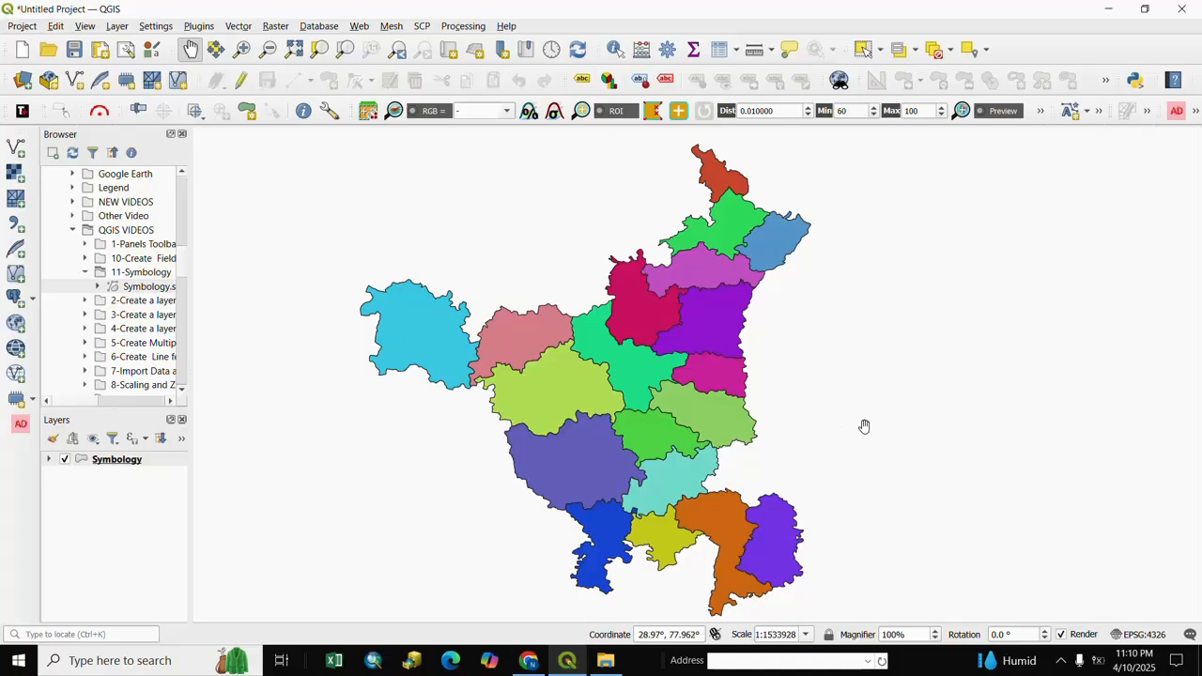
pyautogui.doubleClick(81, 463)
pyautogui.click(875, 105)
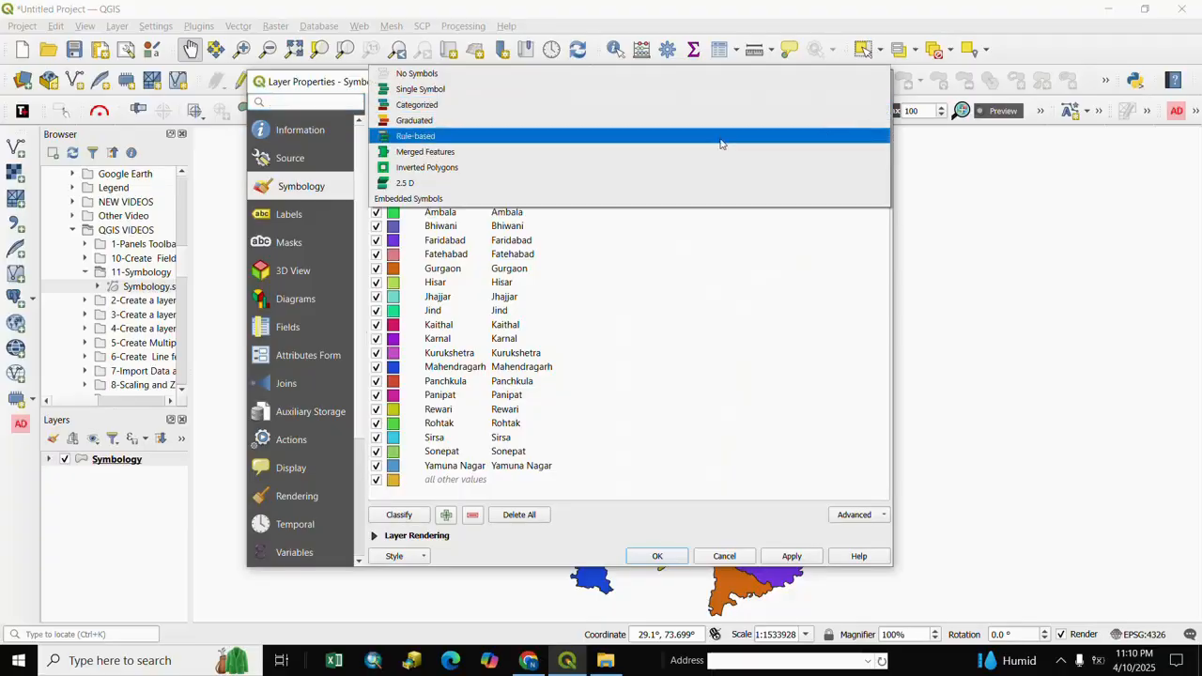
pyautogui.click(407, 168)
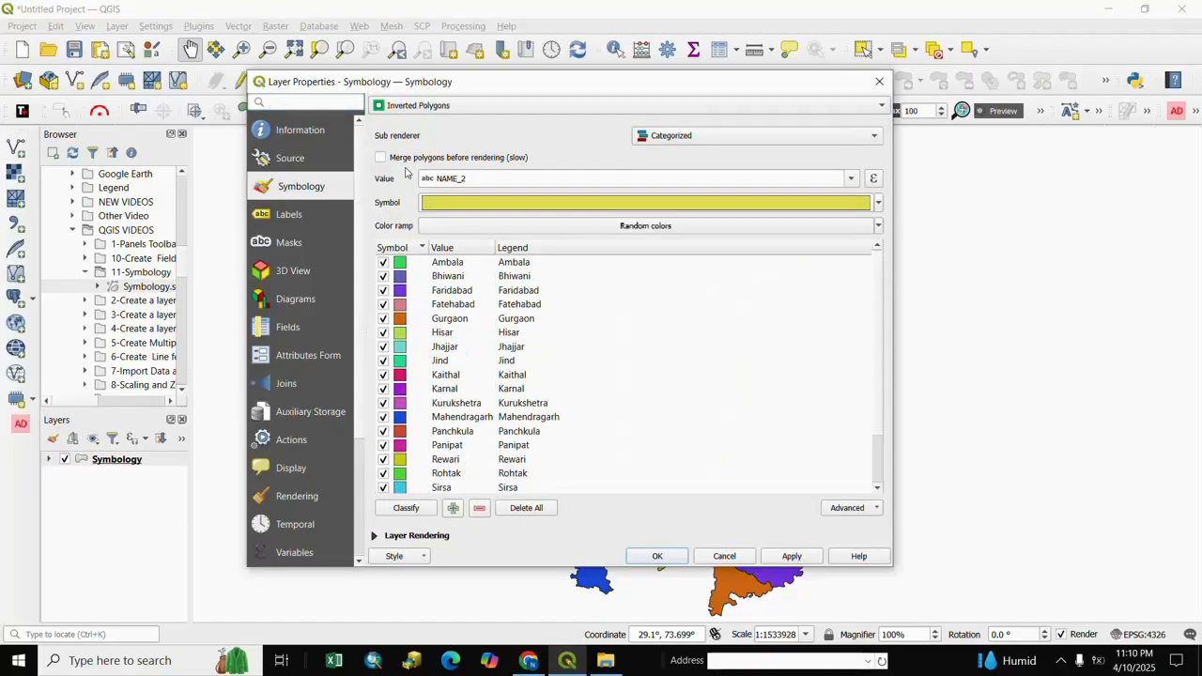
pyautogui.click(872, 139)
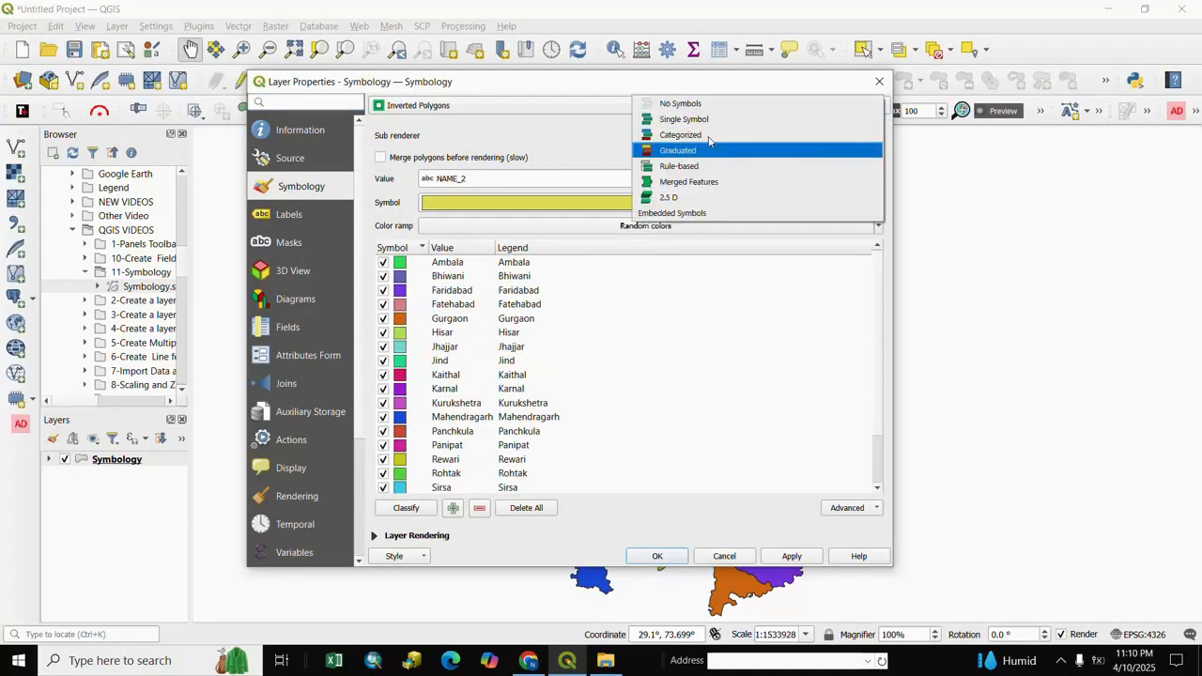
pyautogui.click(683, 122)
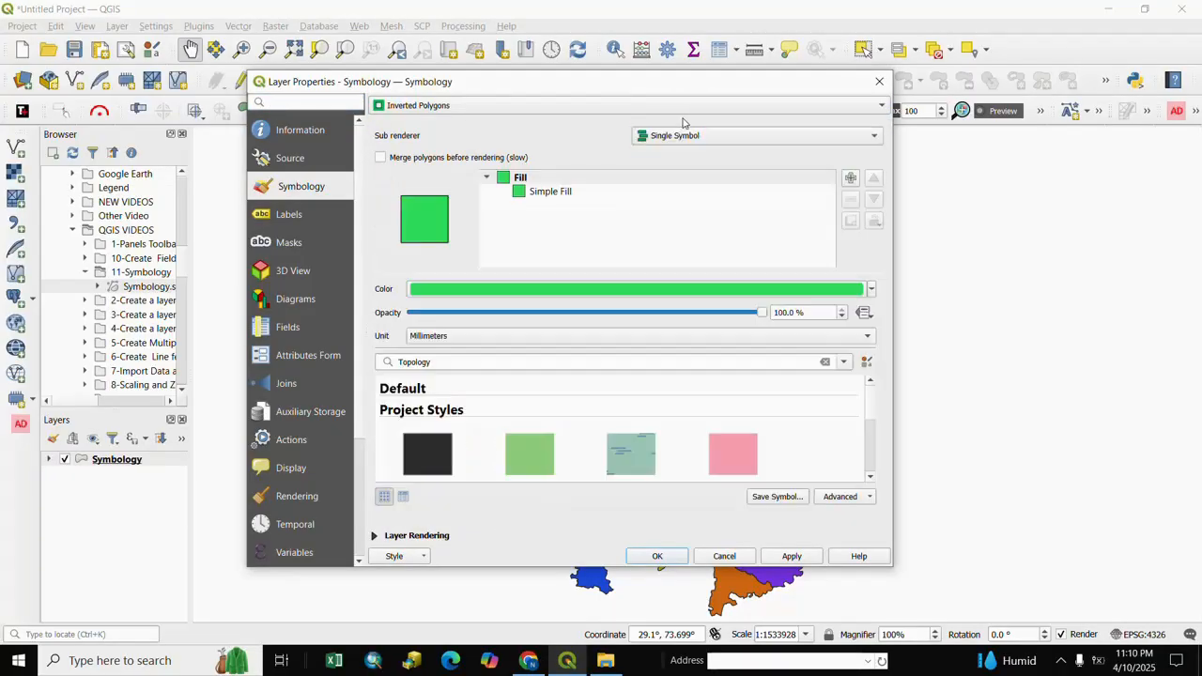
pyautogui.click(803, 558)
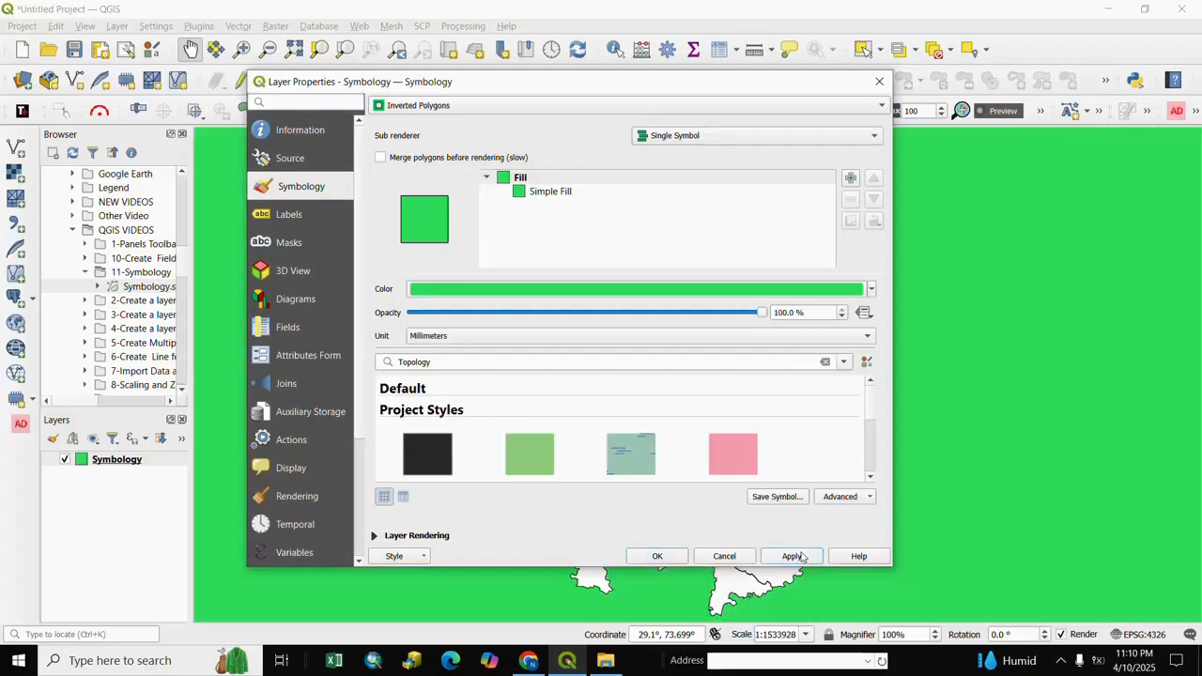
pyautogui.click(655, 557)
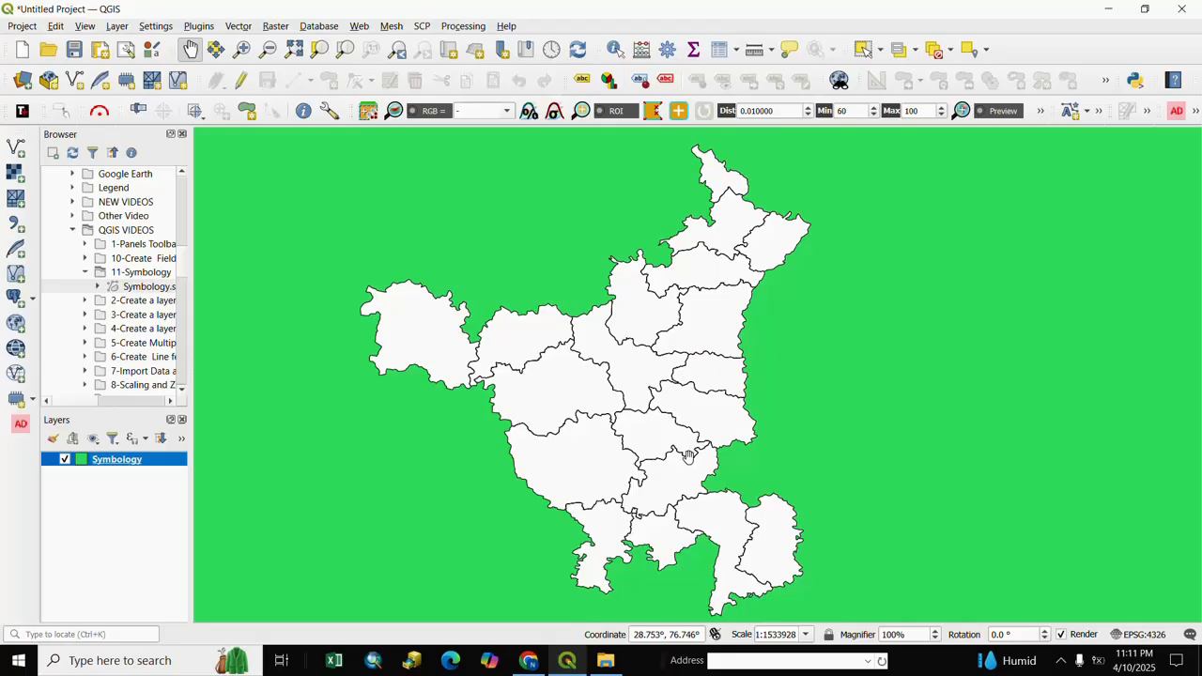
pyautogui.scroll(1, 690, 458)
pyautogui.scroll(-1, 689, 454)
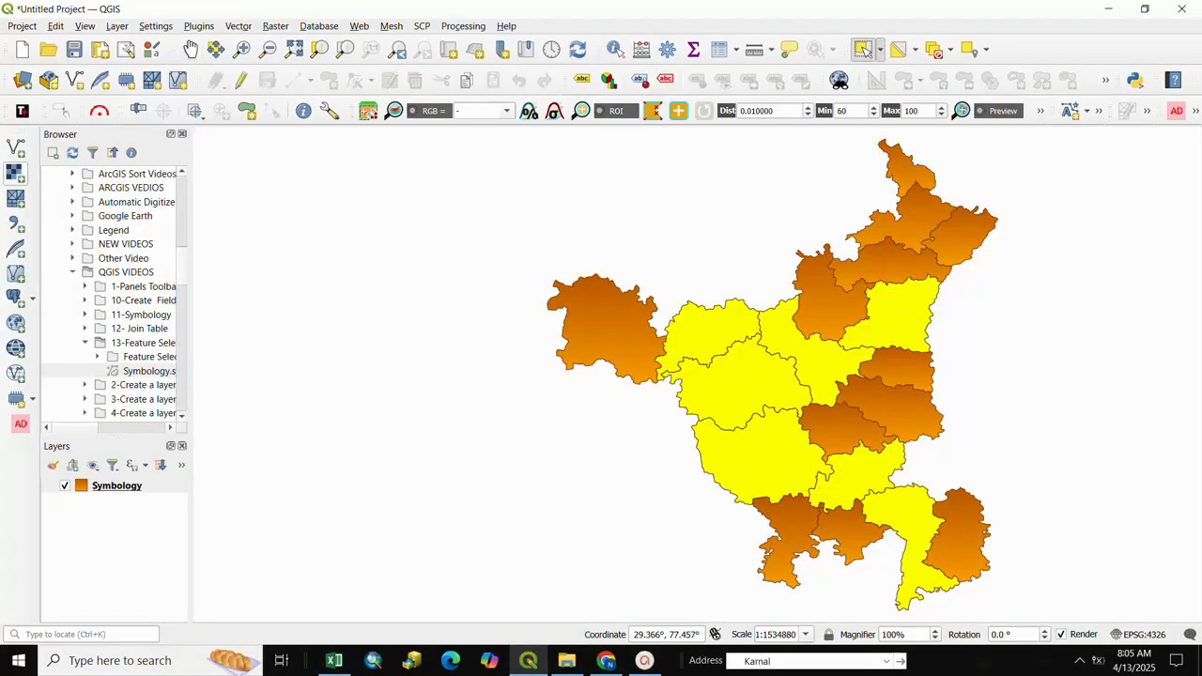
# Select individual districts one at a time on the map with Select Feature(s), starting with Karnal and ending with Jind
pyautogui.click(862, 49)
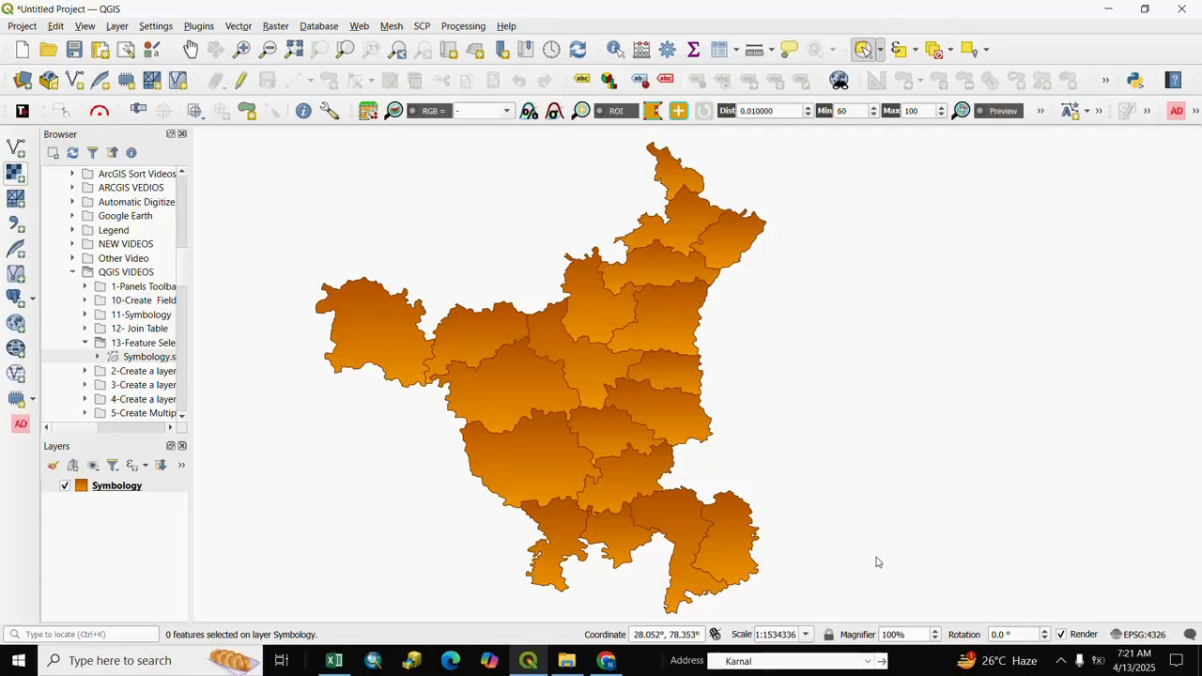
pyautogui.click(880, 50)
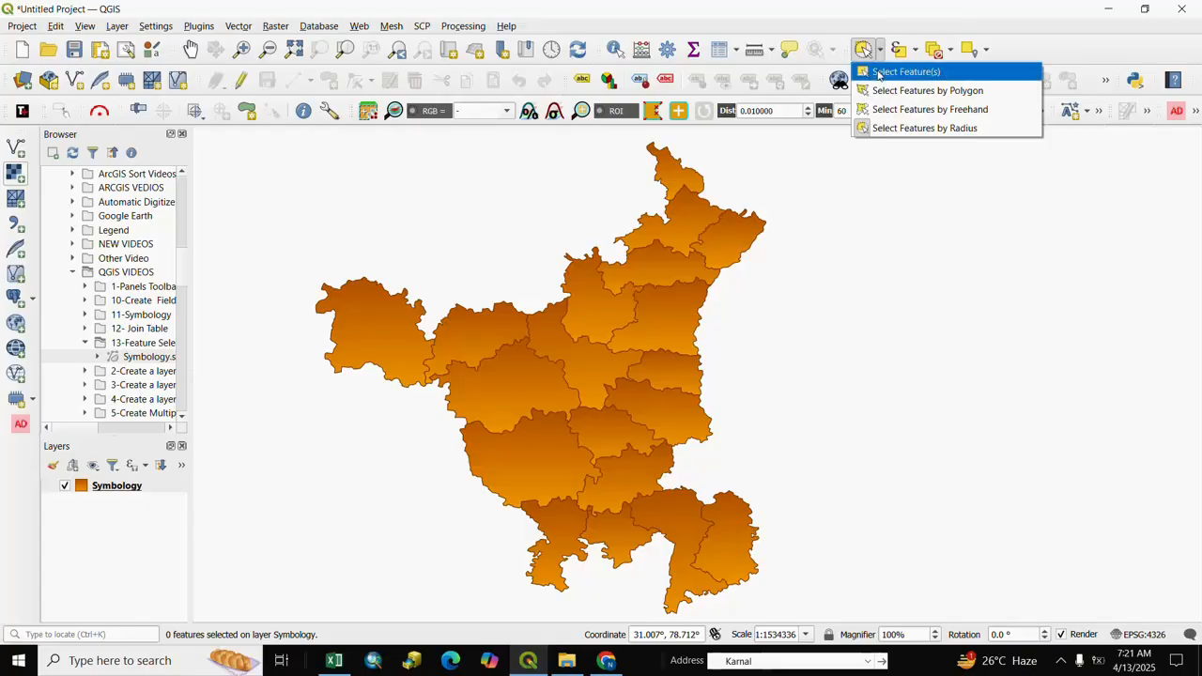
pyautogui.click(890, 75)
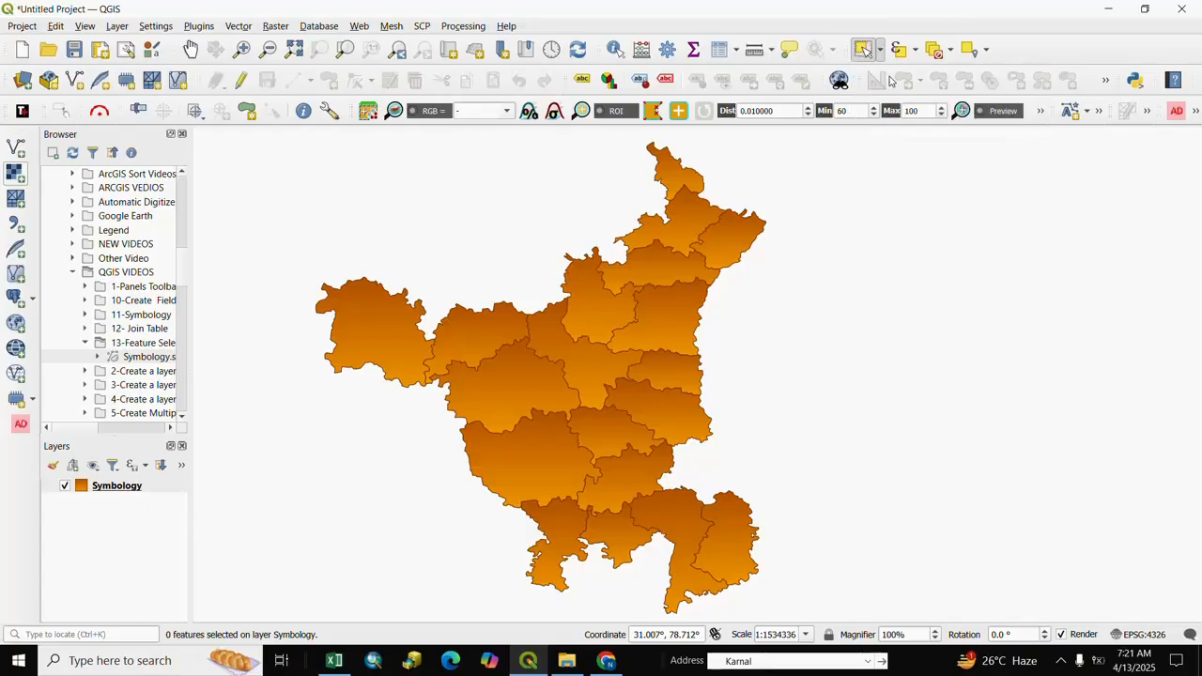
pyautogui.click(664, 326)
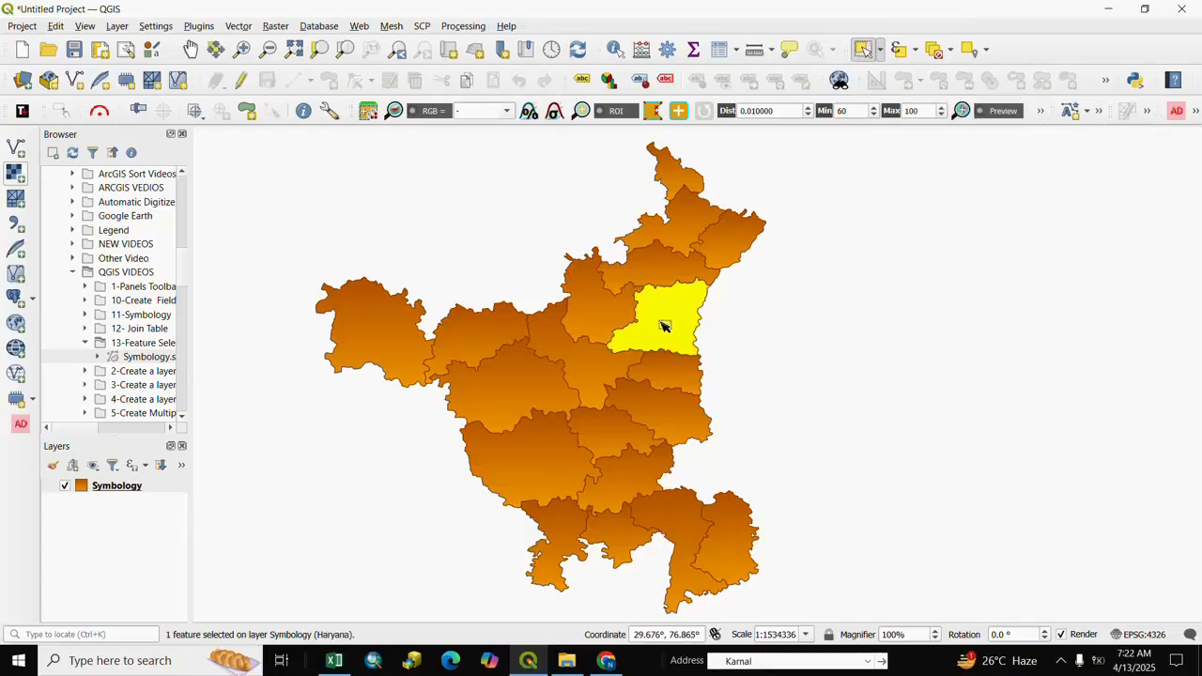
pyautogui.click(605, 316)
pyautogui.click(575, 380)
pyautogui.click(526, 385)
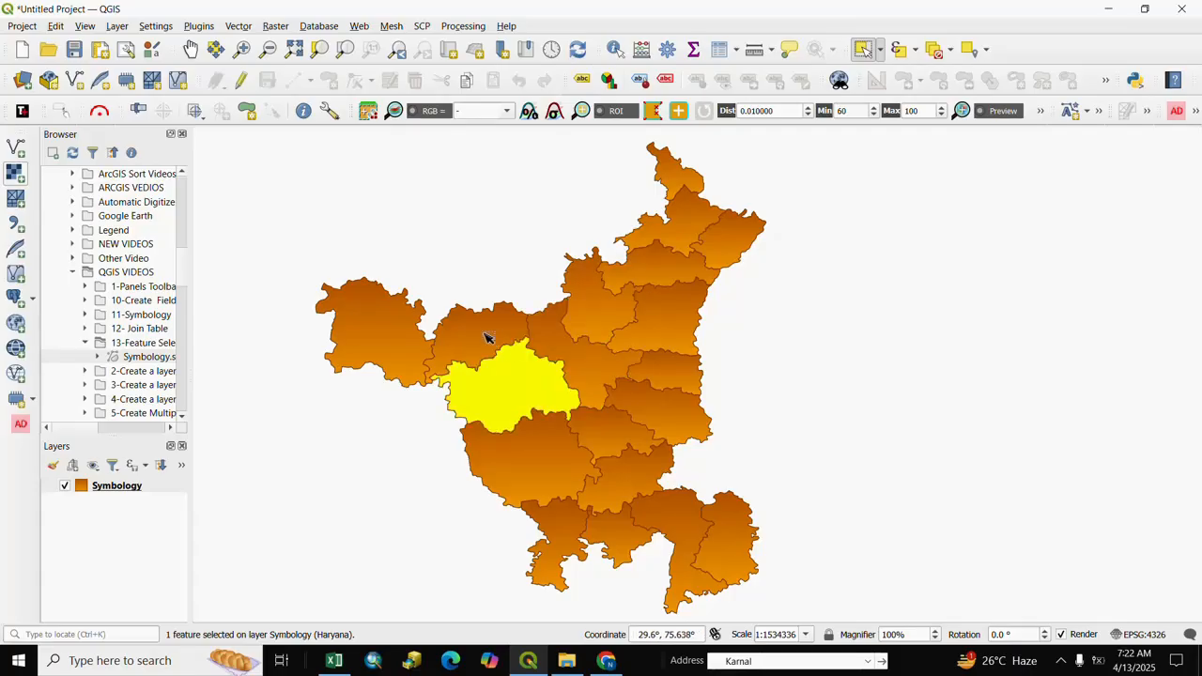
pyautogui.click(498, 340)
pyautogui.click(584, 365)
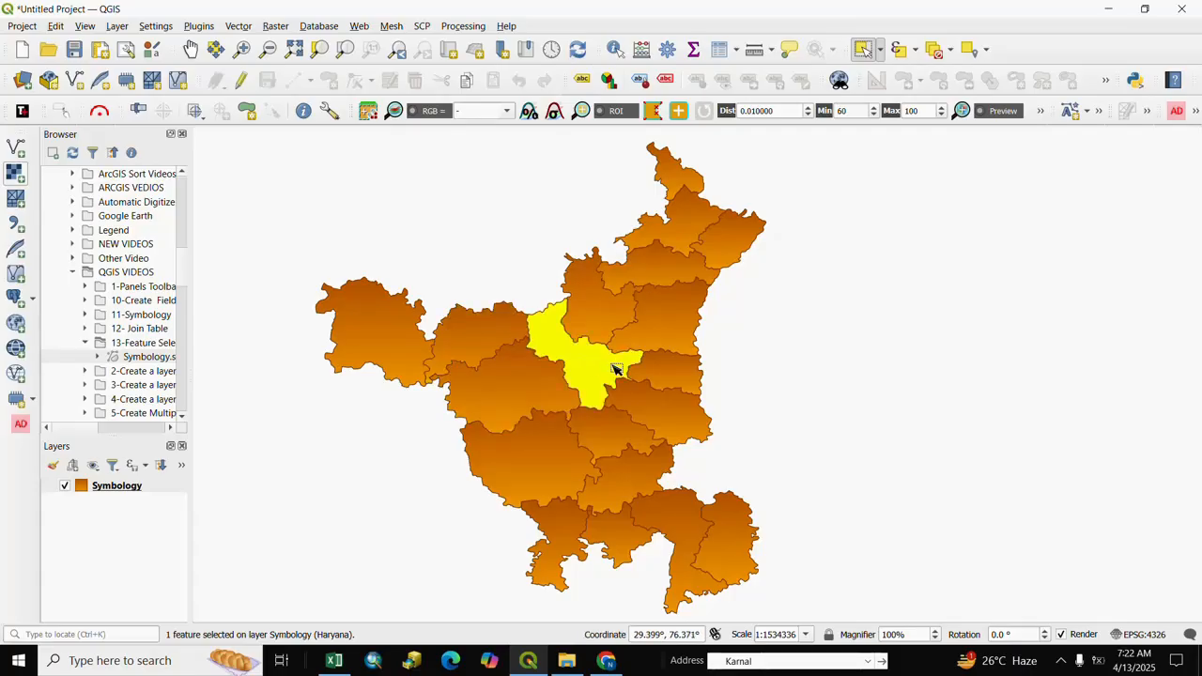
# Select the northern districts by drawing a four-cornered polygon across them with Select Features by Polygon, and clear the selection
pyautogui.click(880, 52)
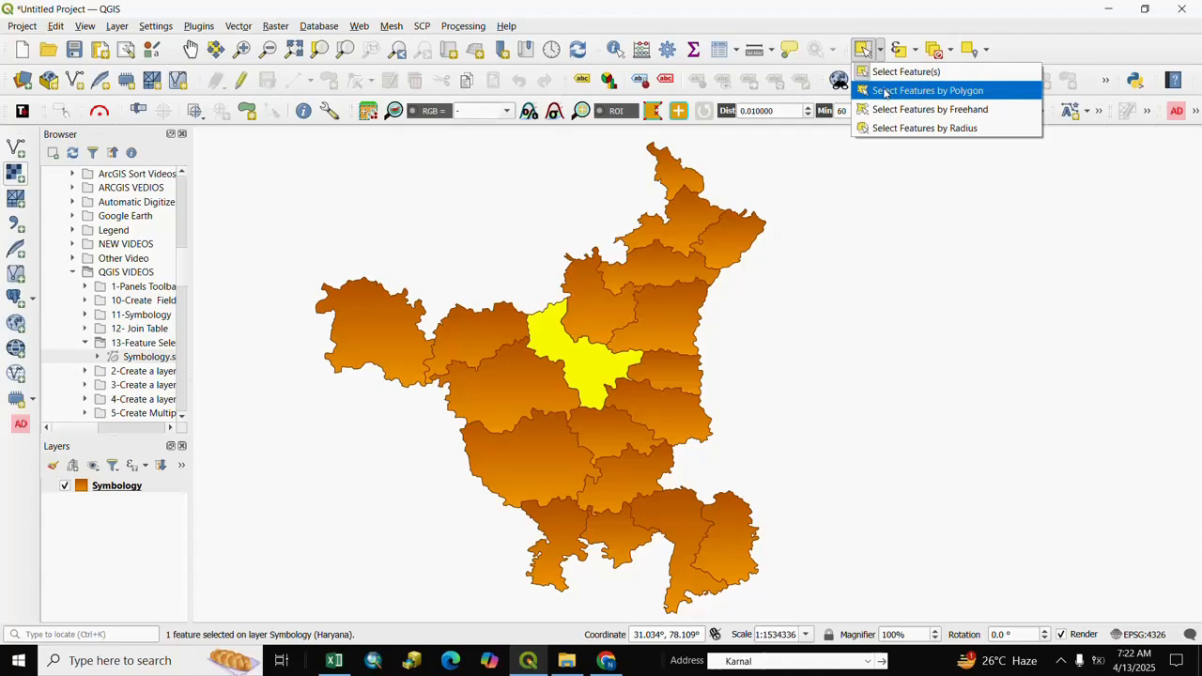
pyautogui.click(884, 91)
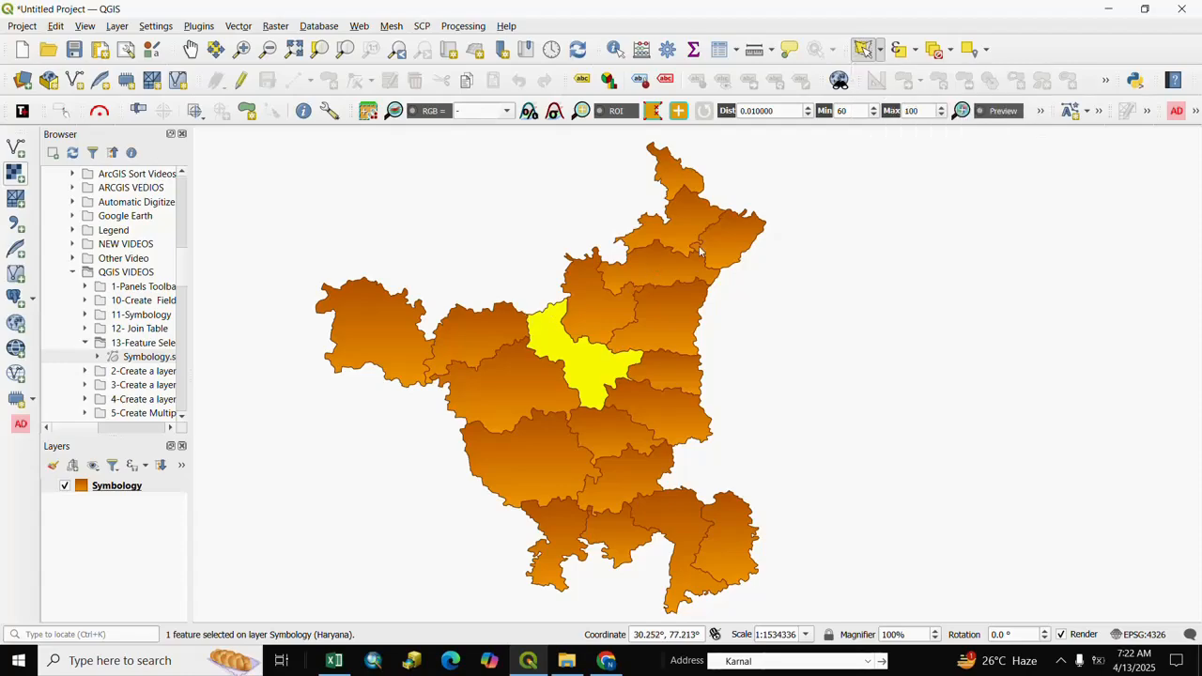
pyautogui.click(561, 212)
pyautogui.click(569, 303)
pyautogui.click(735, 289)
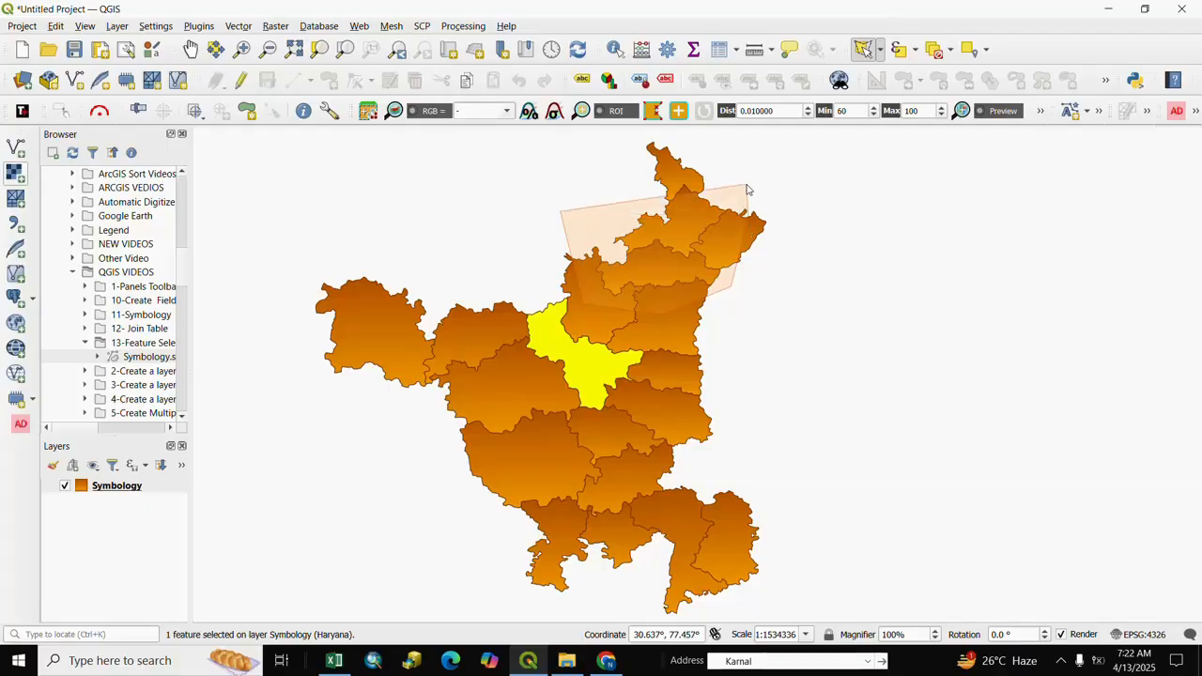
pyautogui.click(744, 180)
pyautogui.rightClick(627, 176)
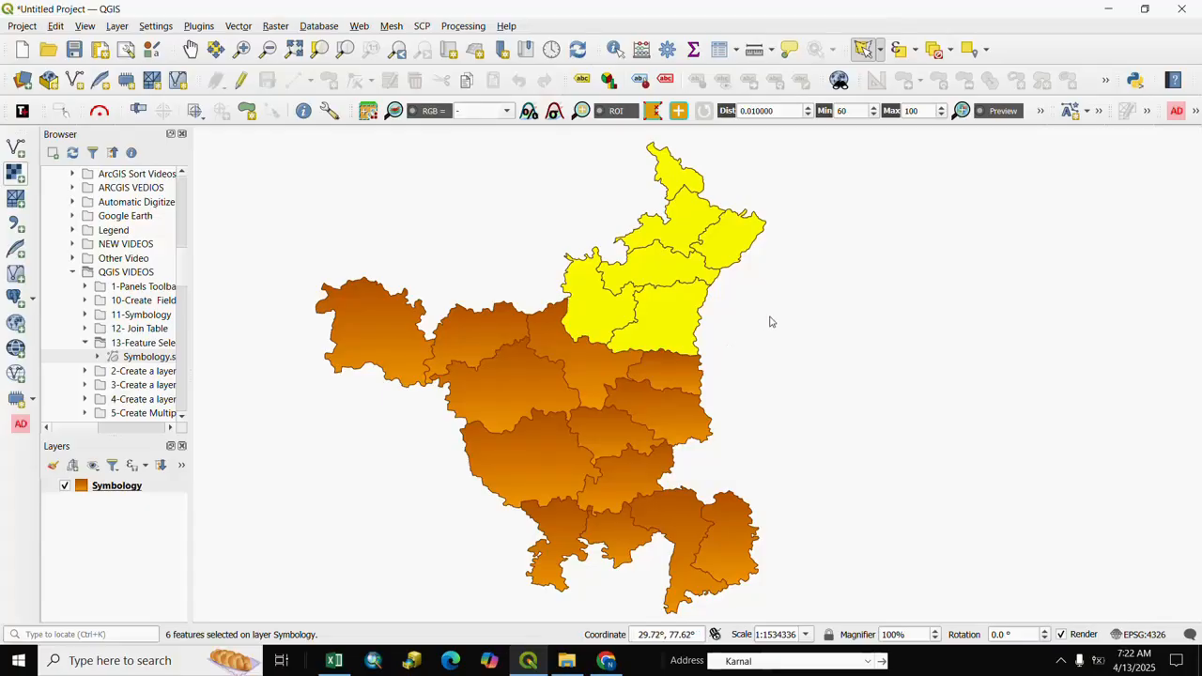
pyautogui.click(936, 53)
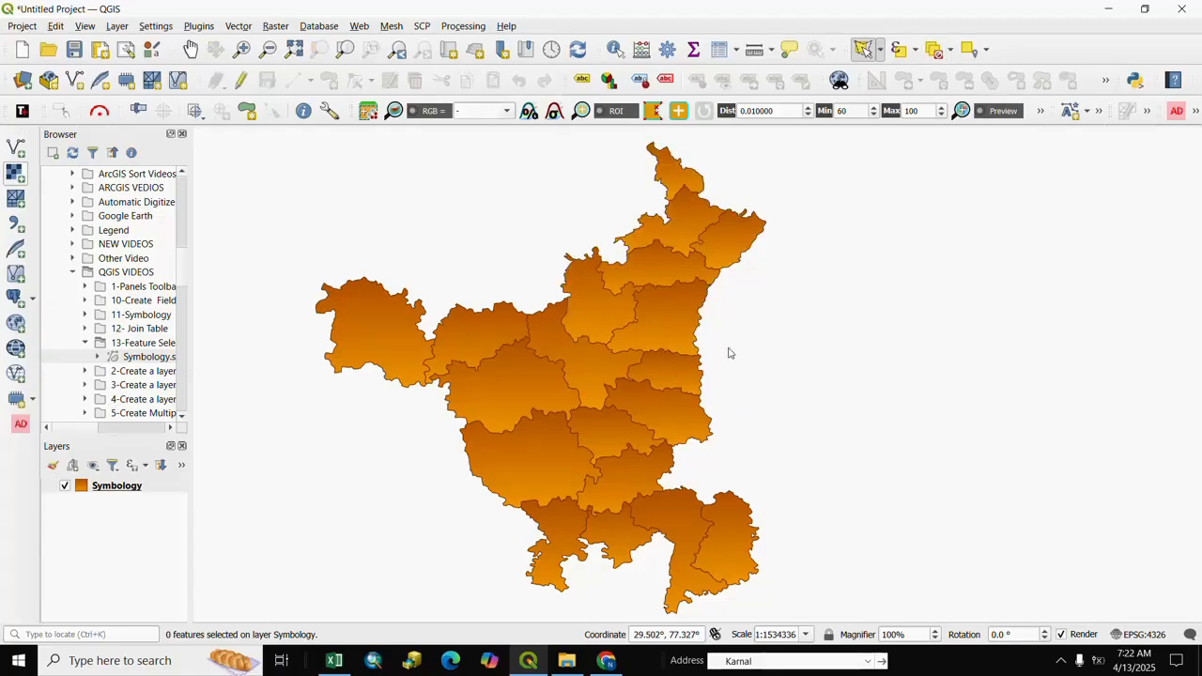
# Select the northern and central districts by outlining them with Select Features by Freehand, and deselect them
pyautogui.click(879, 53)
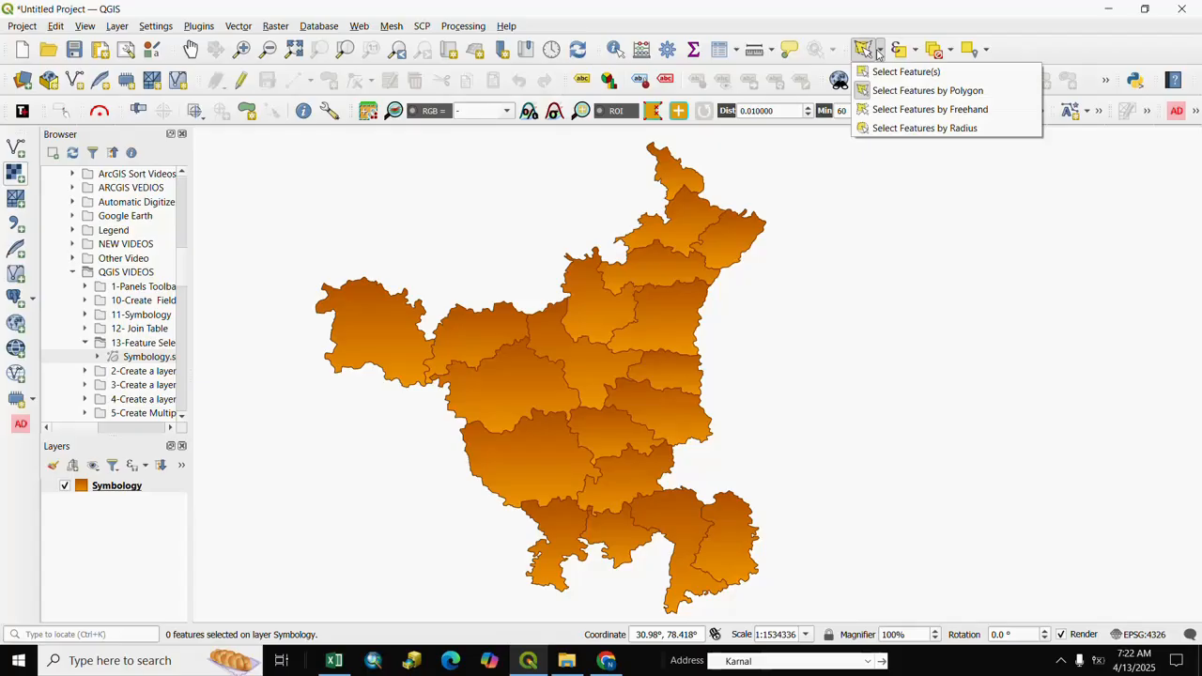
pyautogui.click(886, 110)
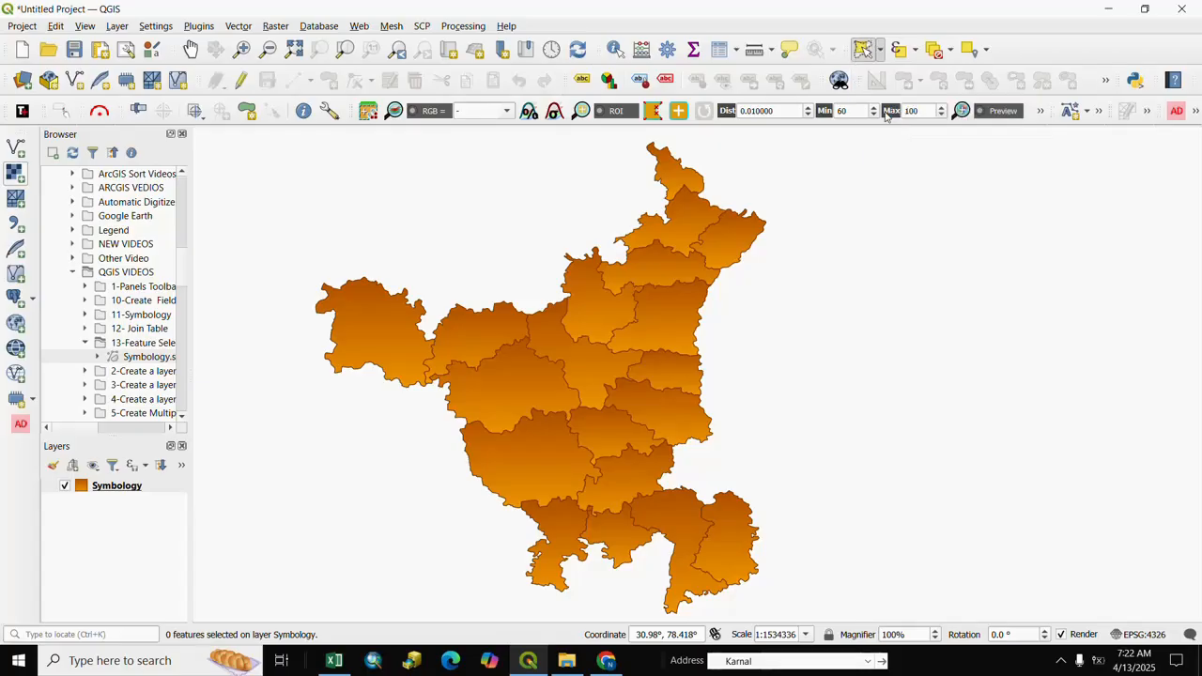
pyautogui.click(516, 256)
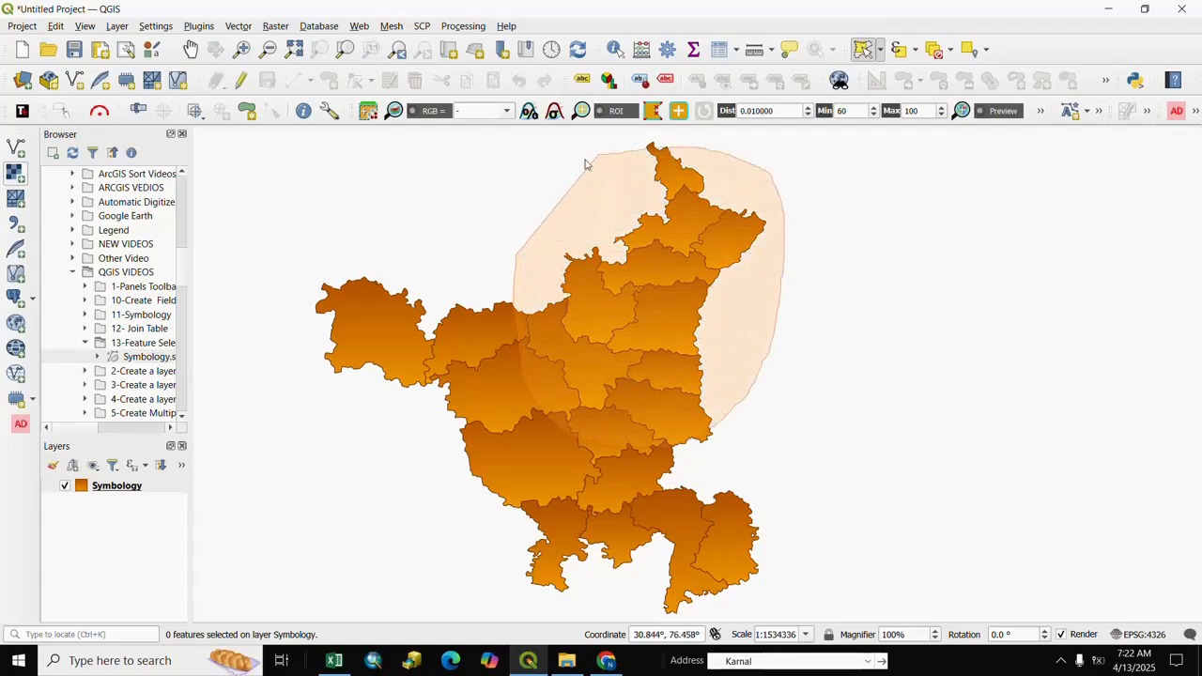
pyautogui.click(559, 172)
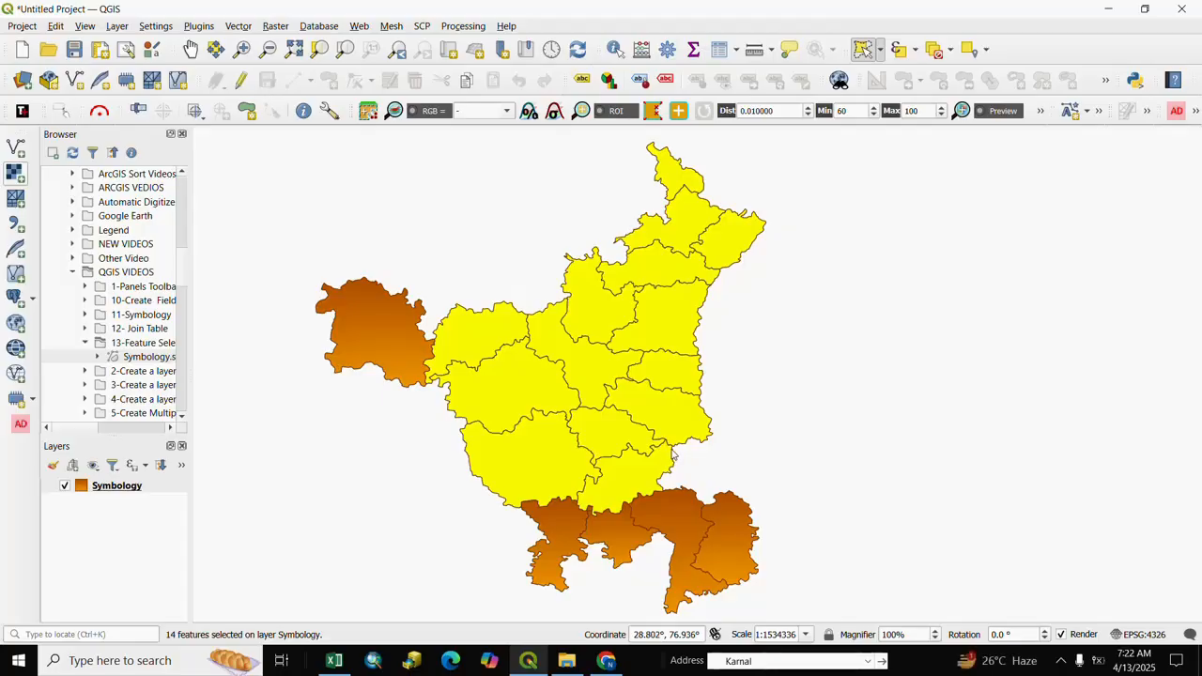
pyautogui.click(937, 54)
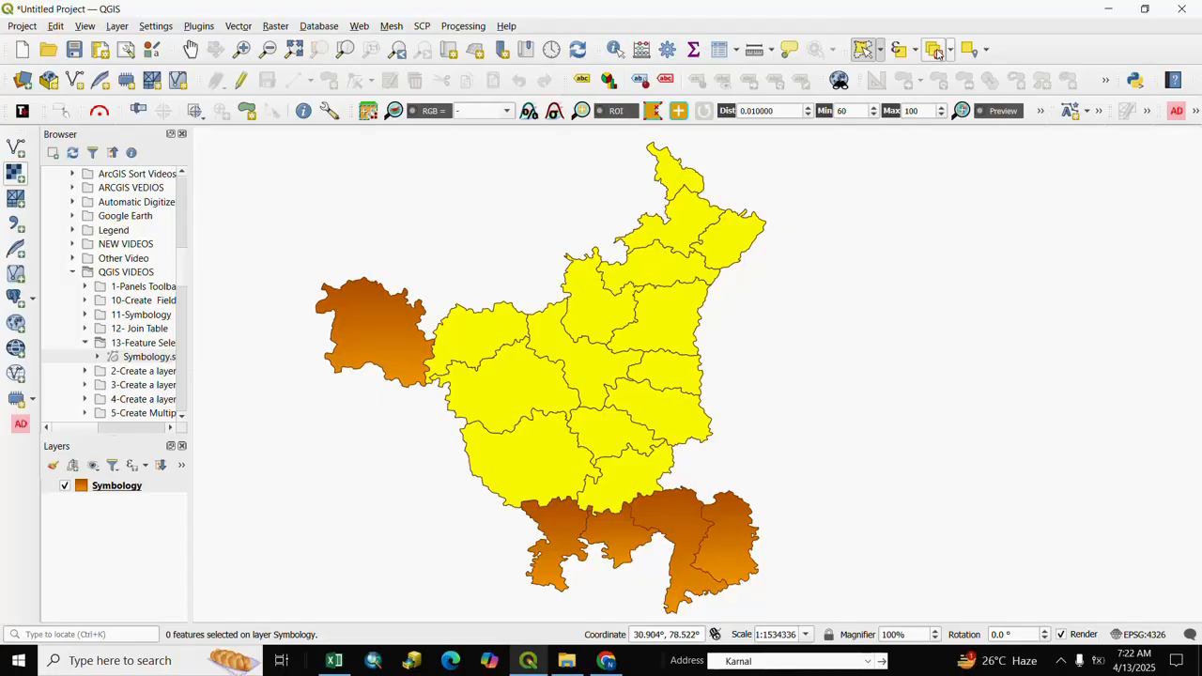
# Select districts with a circle centred just north of Jind using Select Features by Radius, and clear the selection
pyautogui.click(881, 53)
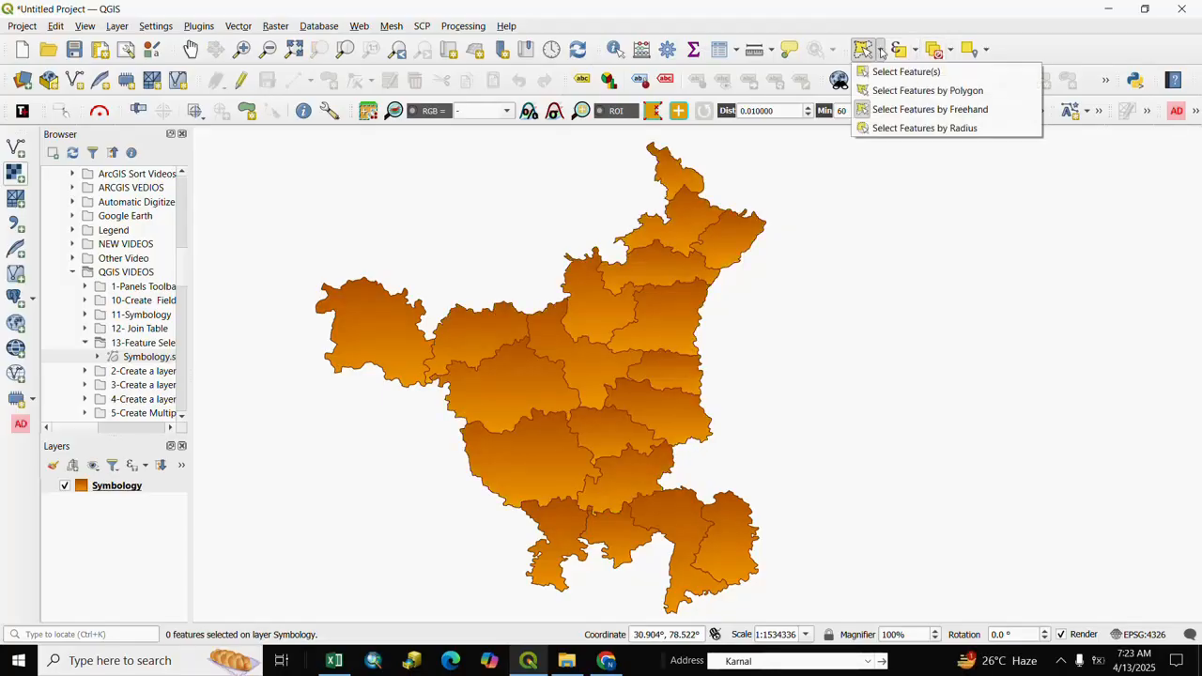
pyautogui.click(878, 131)
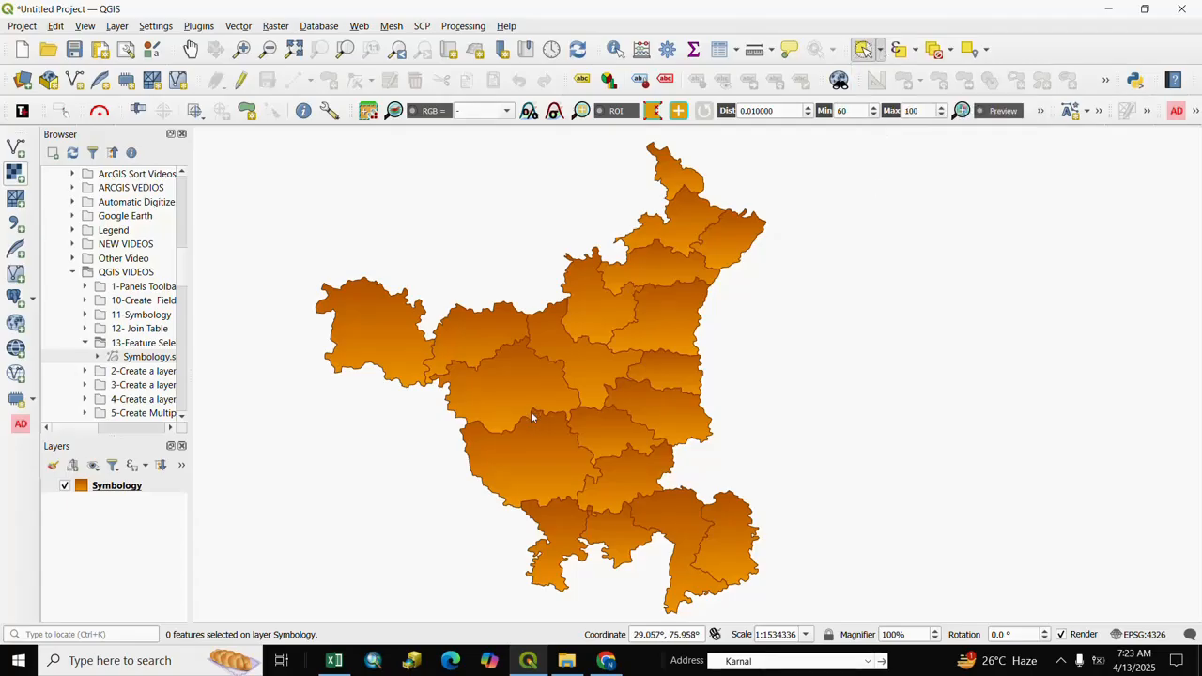
pyautogui.click(537, 280)
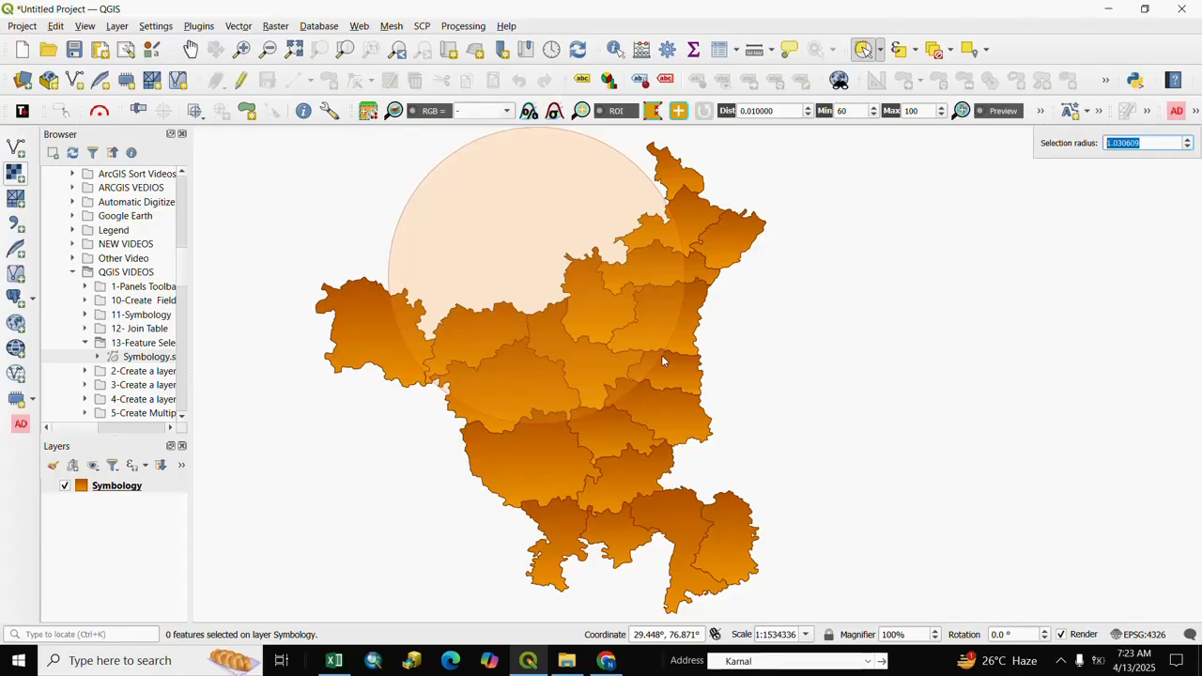
pyautogui.click(613, 343)
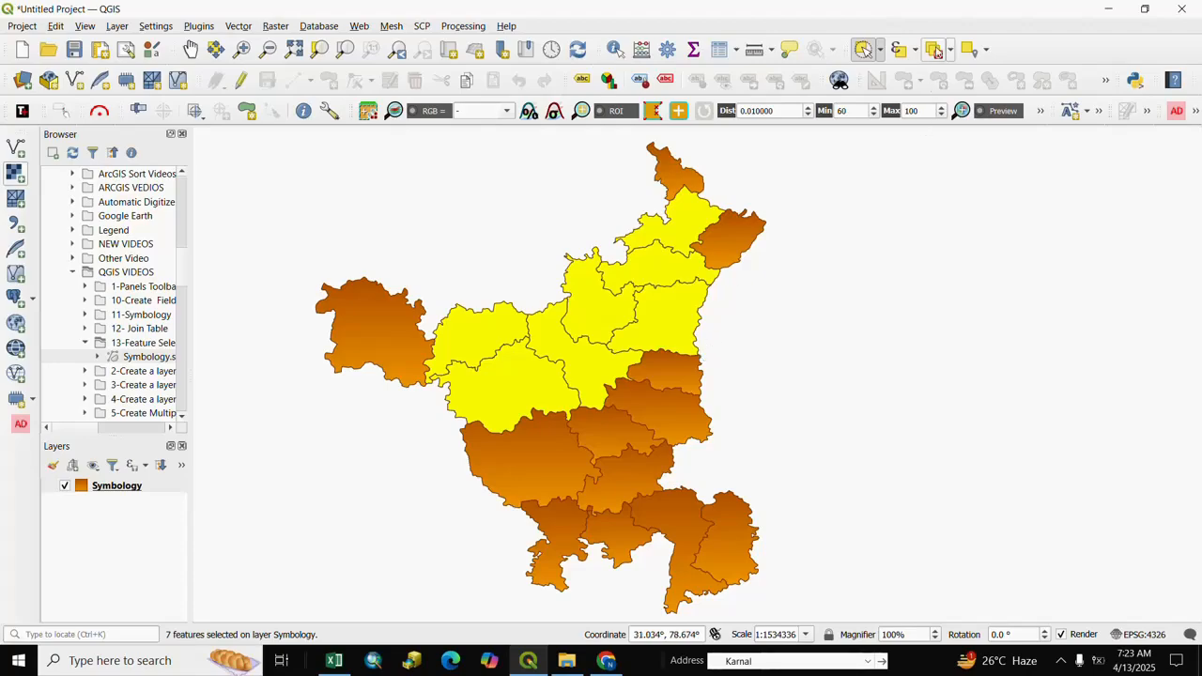
pyautogui.click(937, 51)
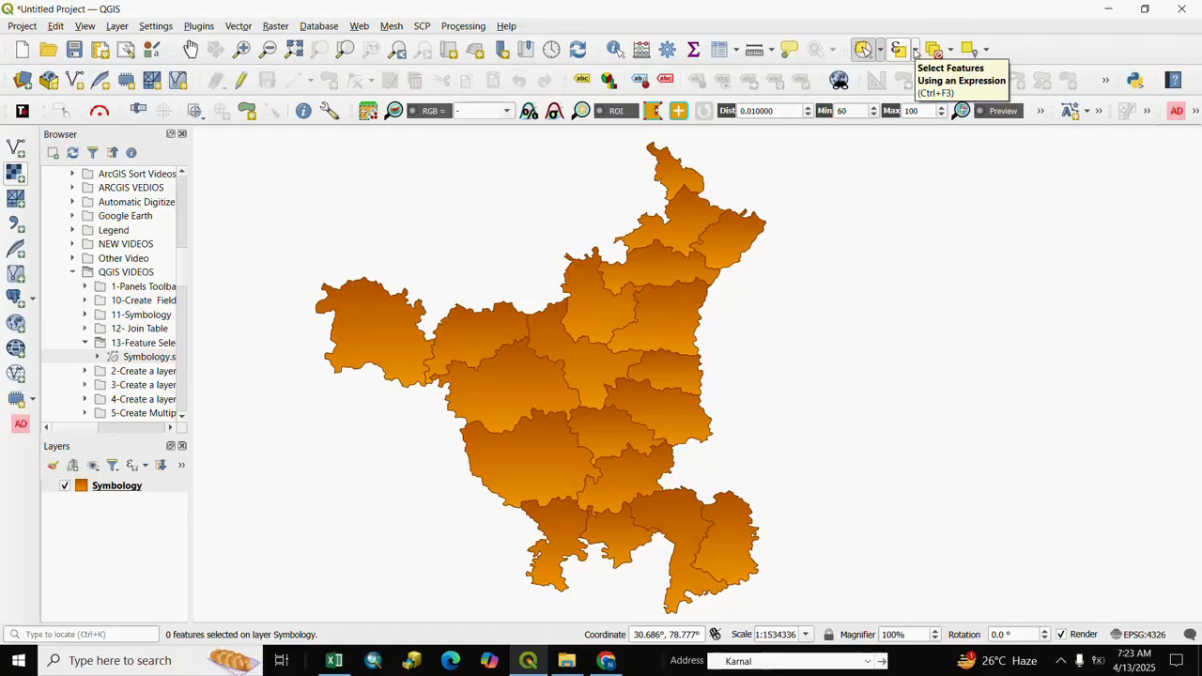
# Select the district whose NAME_2 contains Karnal using Select Features by Value
pyautogui.click(916, 53)
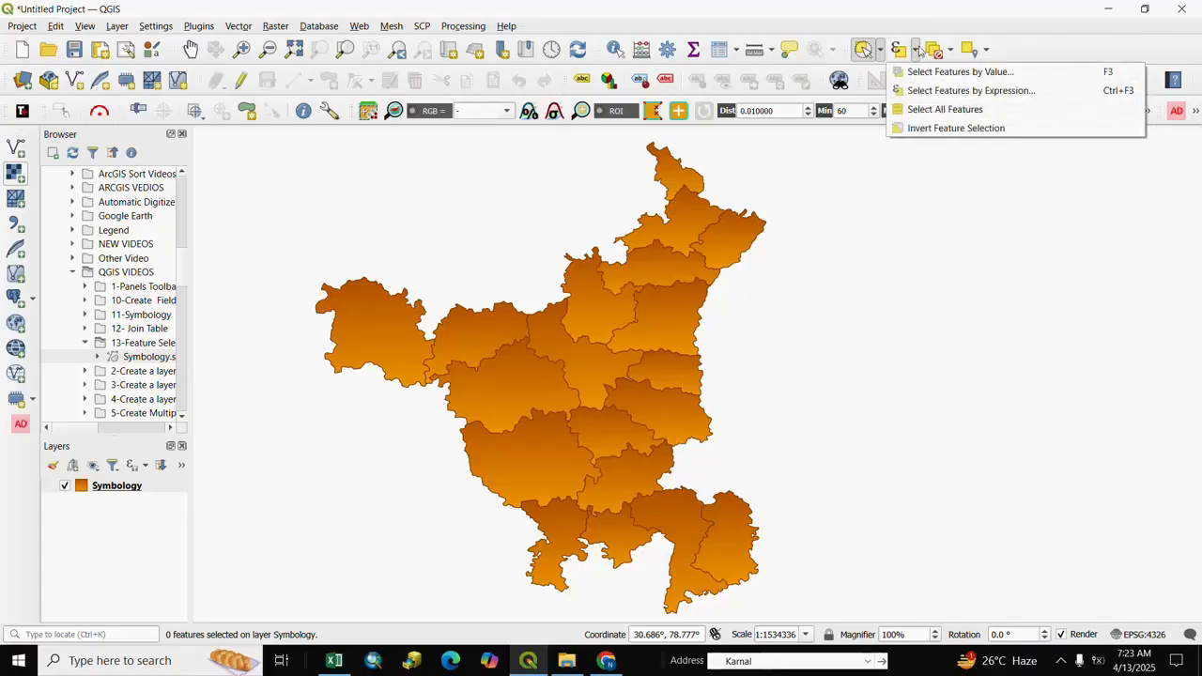
pyautogui.click(929, 73)
pyautogui.click(817, 288)
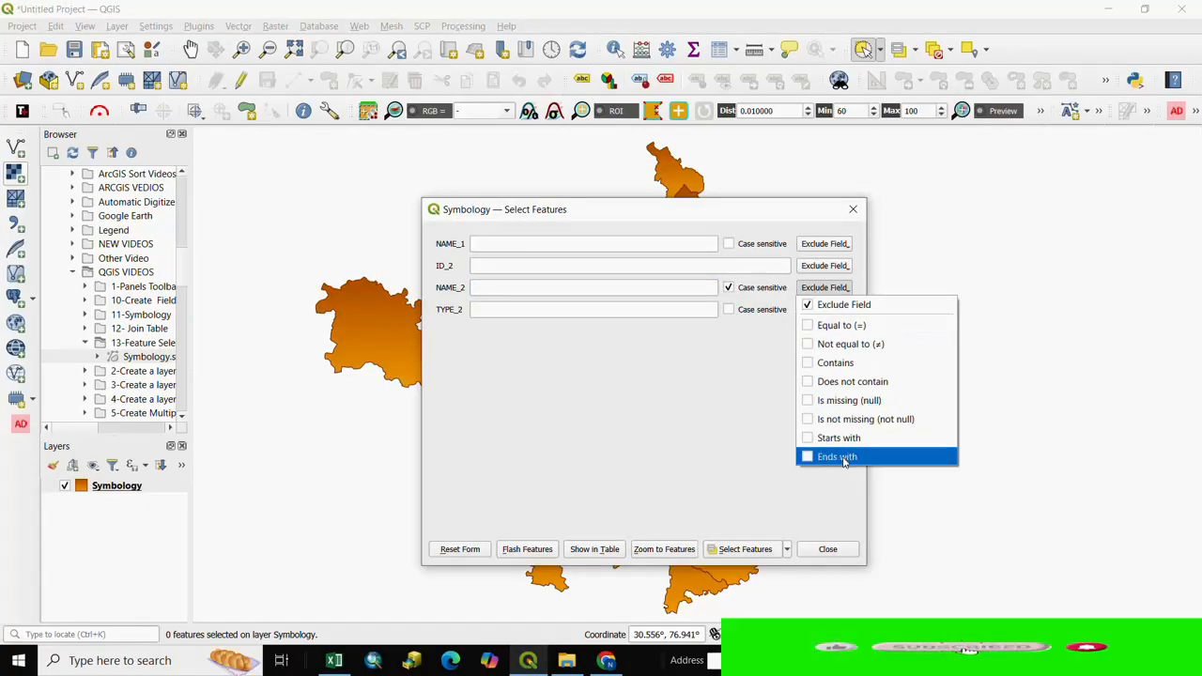
pyautogui.click(772, 303)
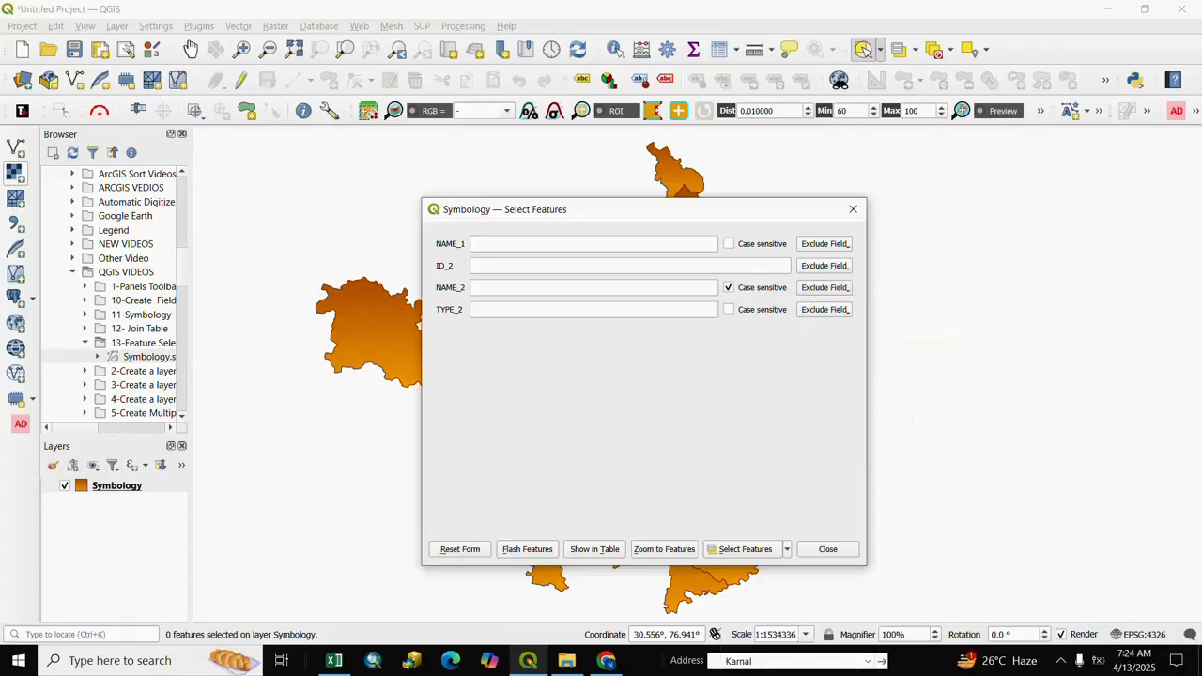
pyautogui.click(594, 288)
pyautogui.write('Ka')
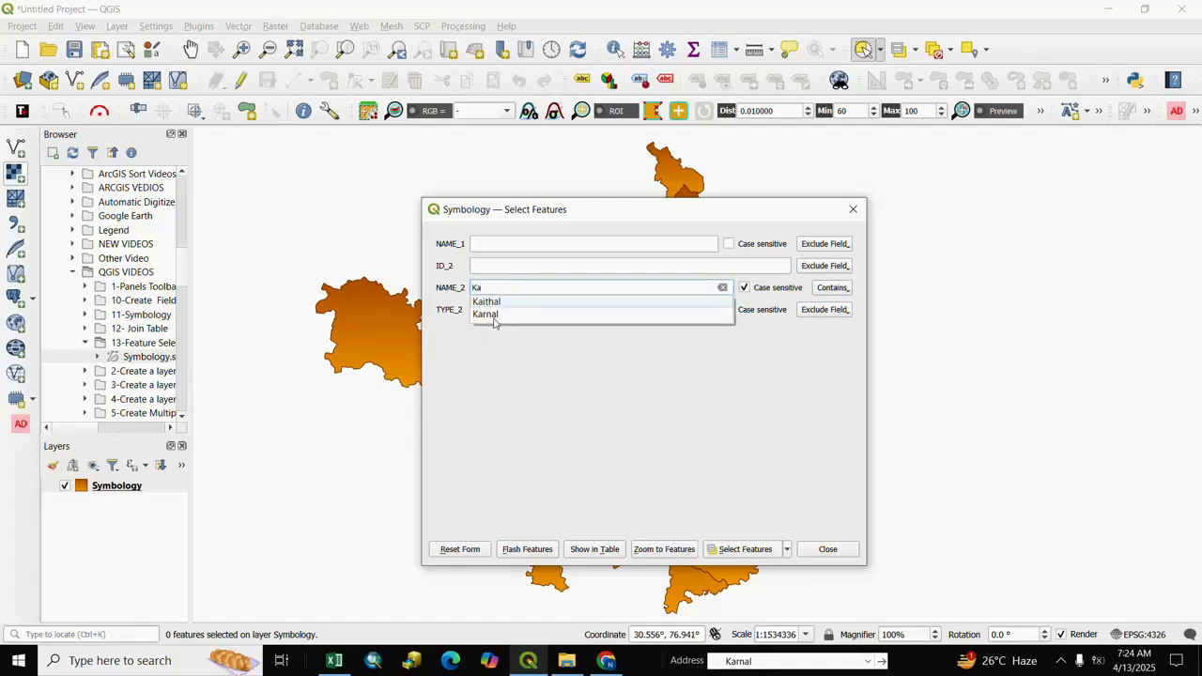
pyautogui.click(487, 315)
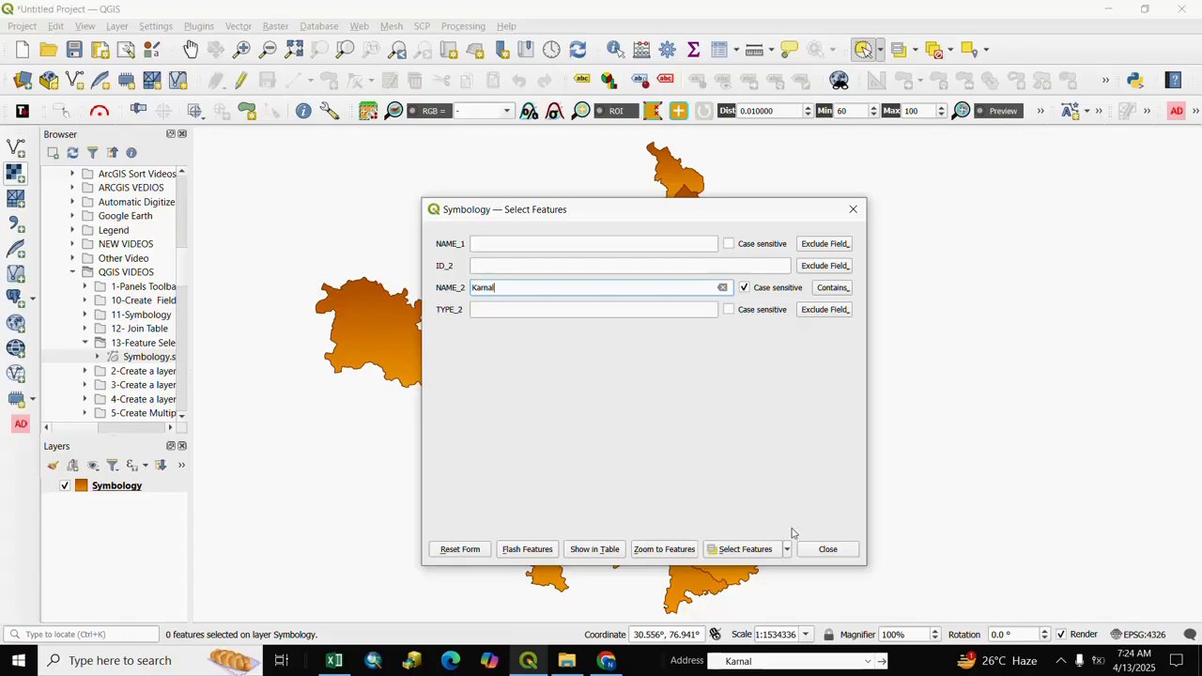
pyautogui.click(745, 554)
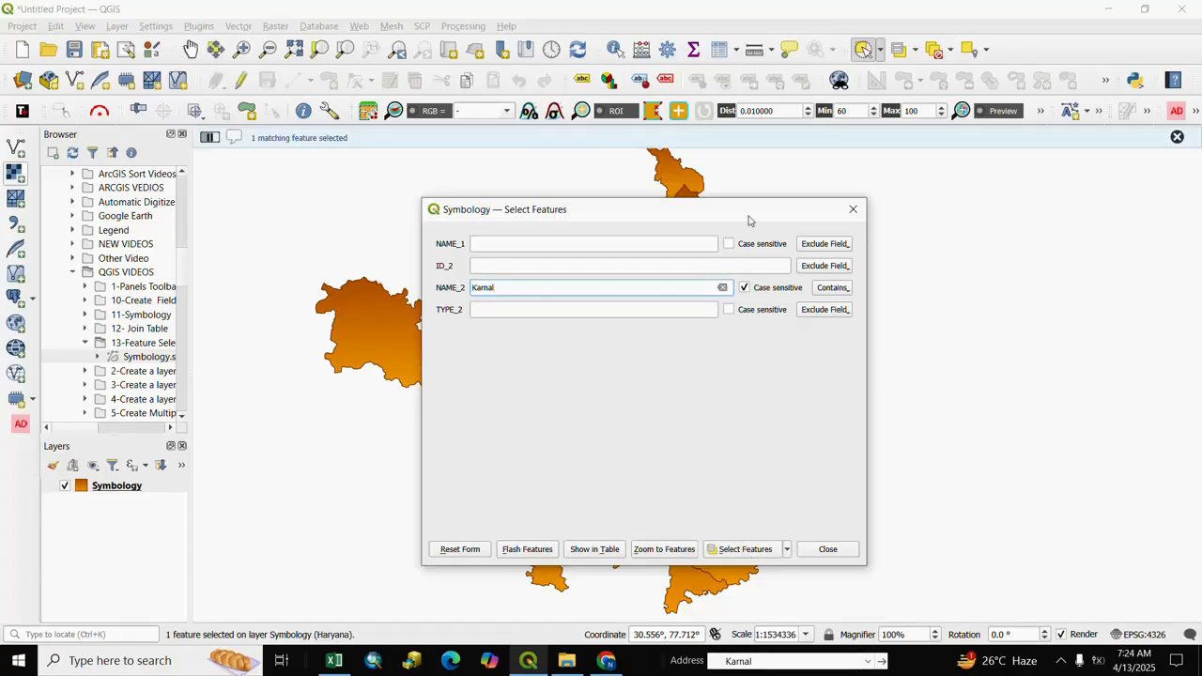
# Clear the Karnal district selection, and close the Select Features by Value form
pyautogui.moveTo(749, 220); pyautogui.dragTo(355, 136)
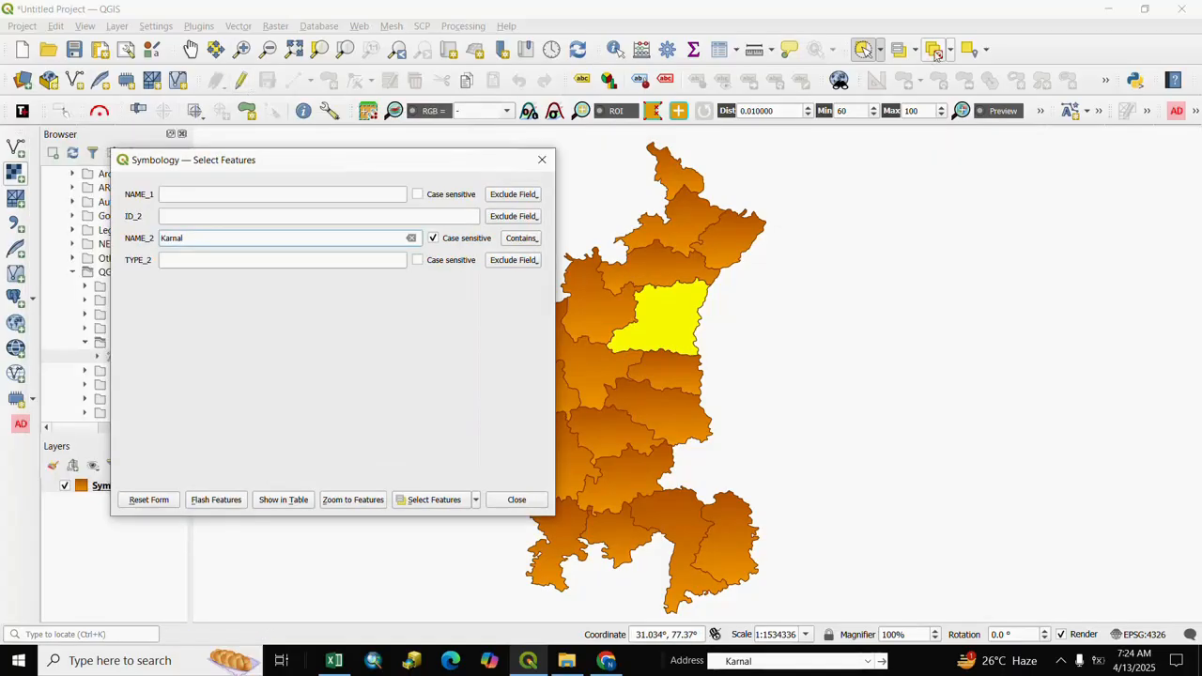
pyautogui.click(936, 52)
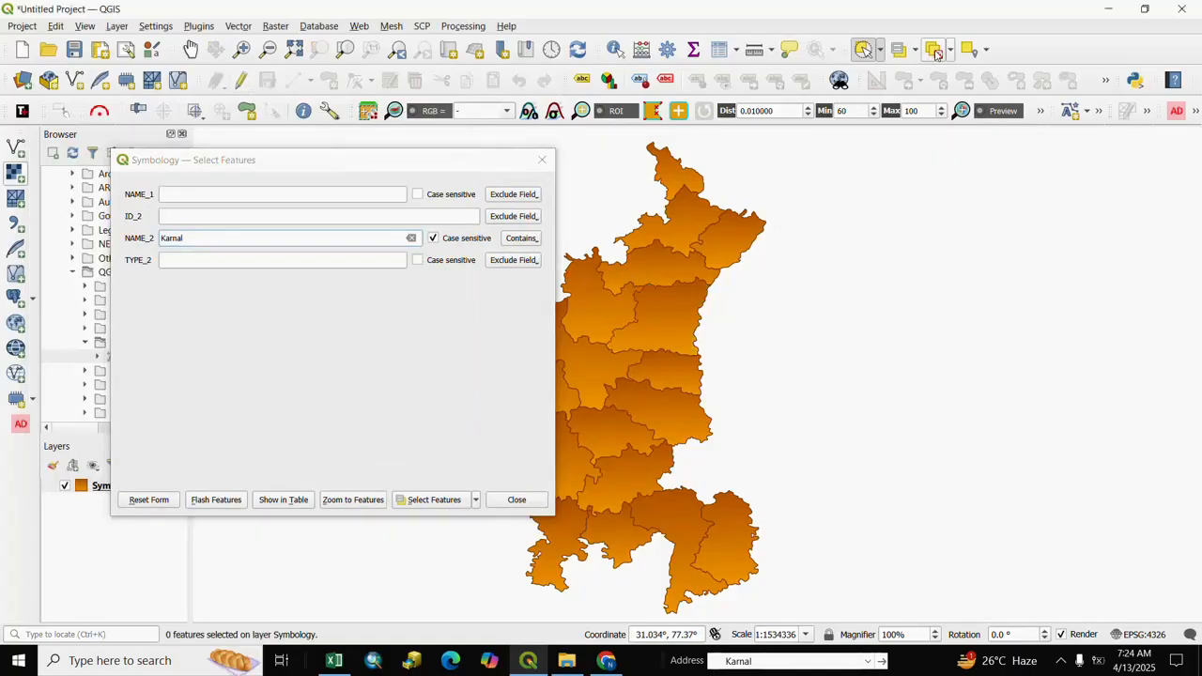
pyautogui.click(542, 160)
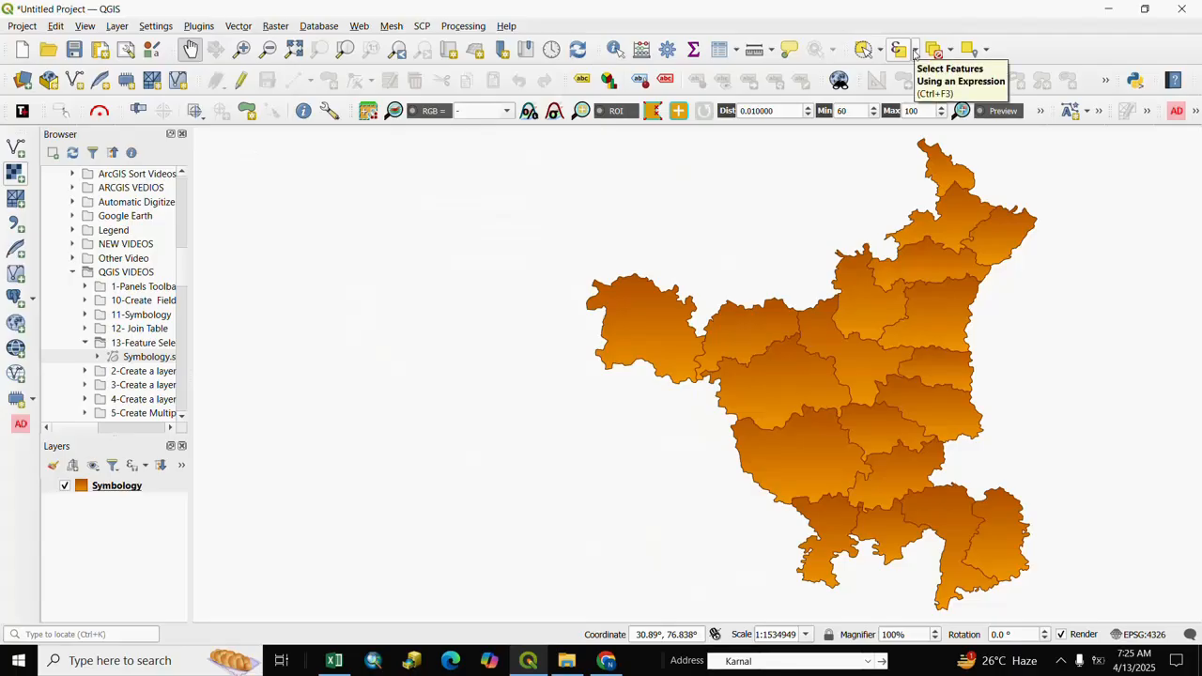
# Select the district matching the expression "ID_2" = 144 using Select Features by Expression
pyautogui.click(915, 52)
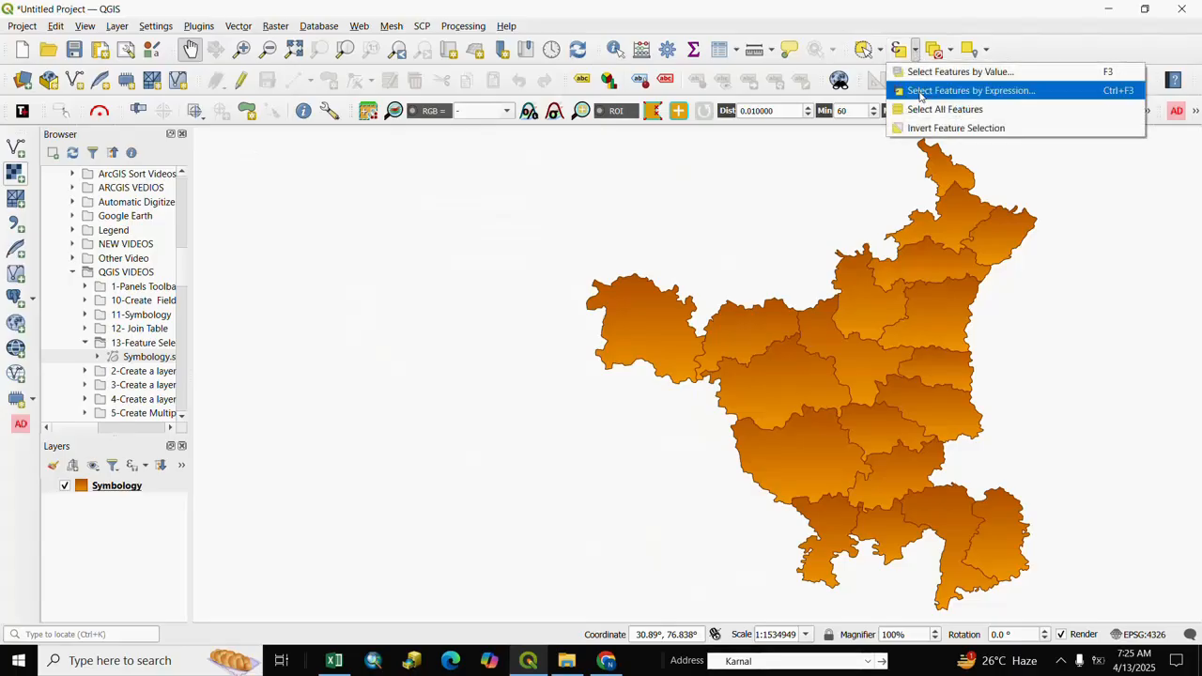
pyautogui.click(920, 94)
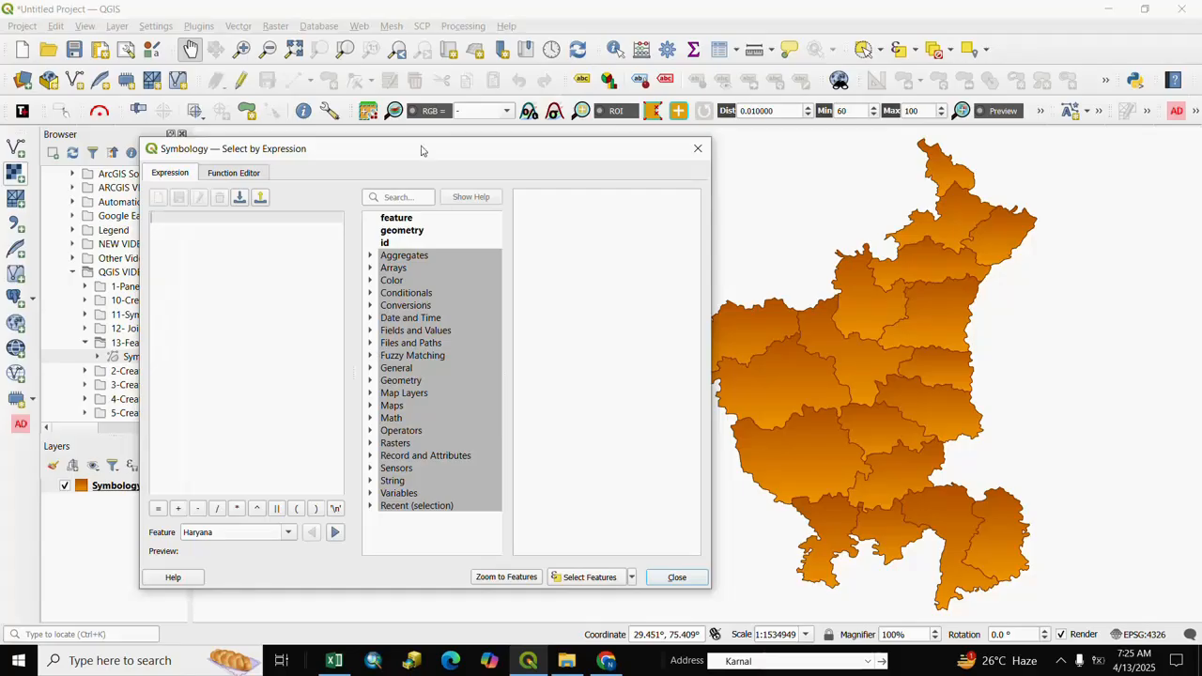
pyautogui.moveTo(412, 153); pyautogui.dragTo(442, 157)
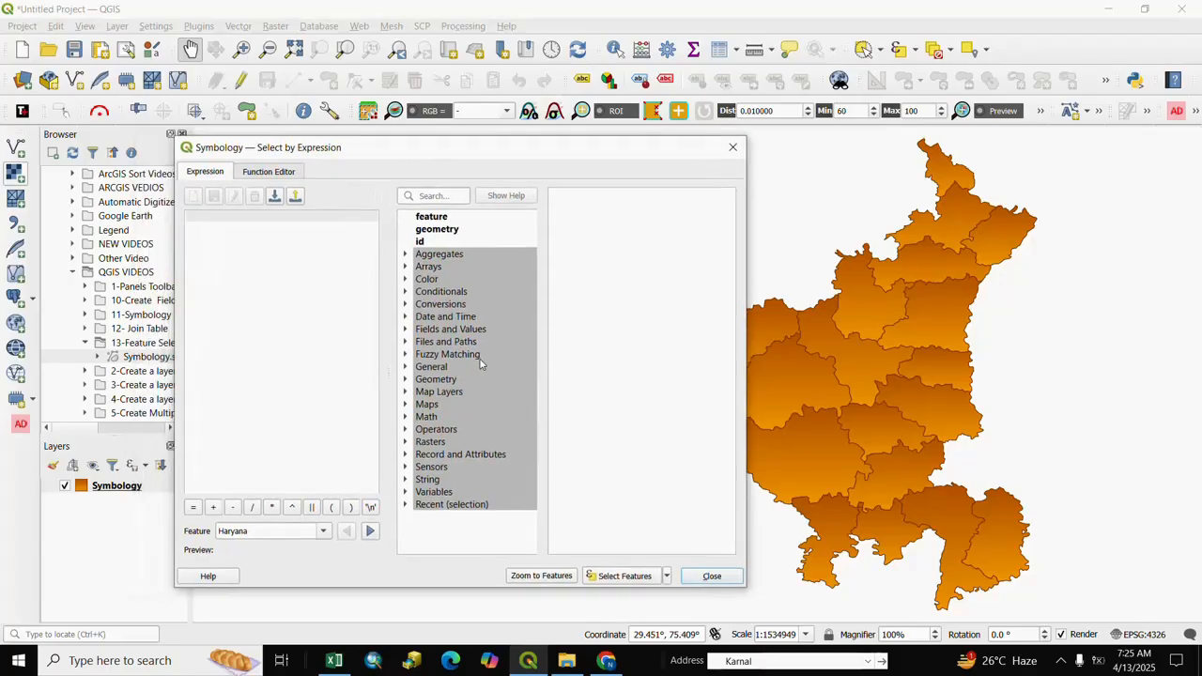
pyautogui.click(405, 330)
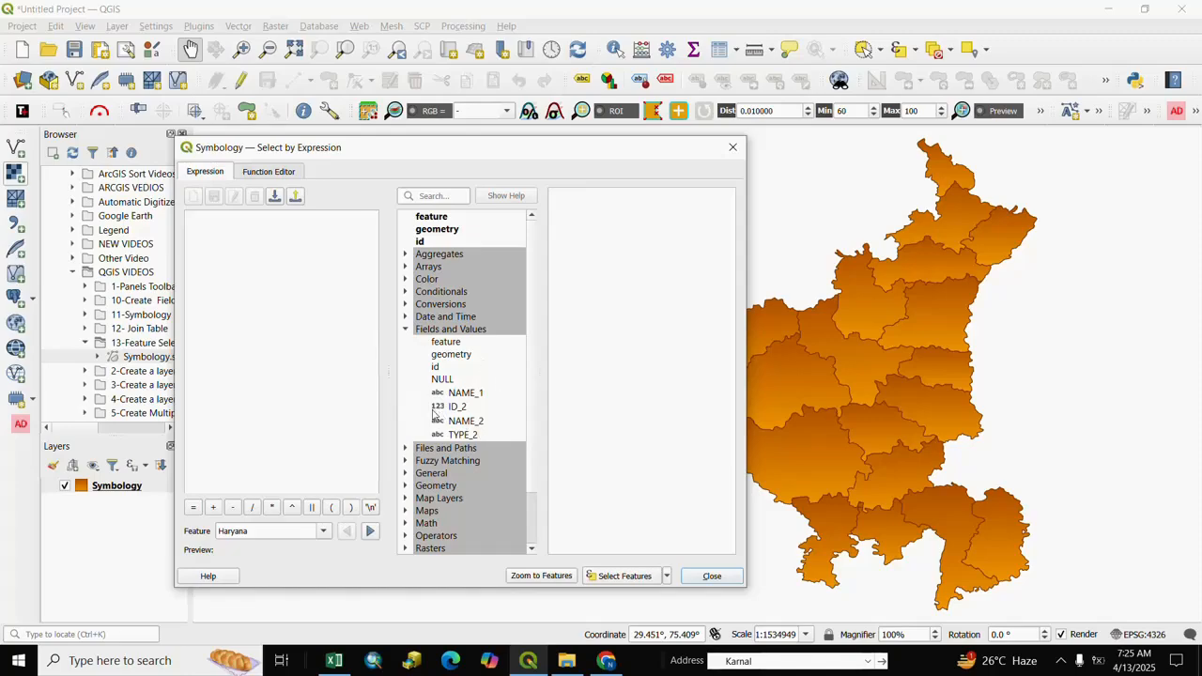
pyautogui.doubleClick(457, 407)
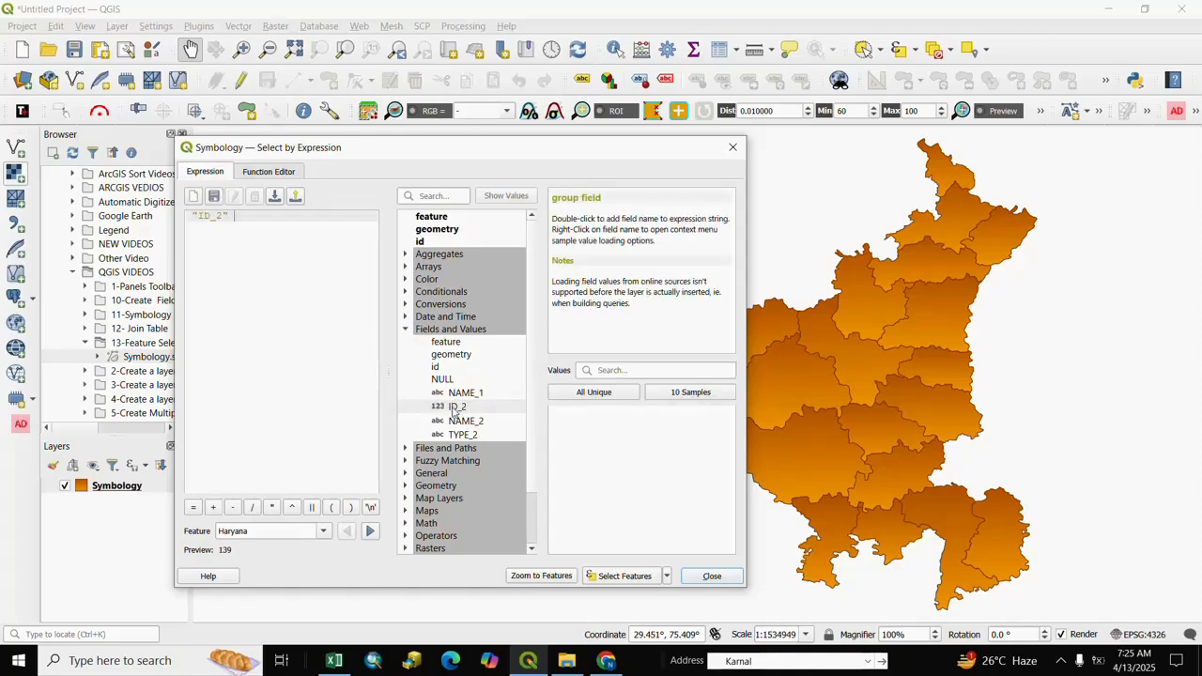
pyautogui.click(192, 509)
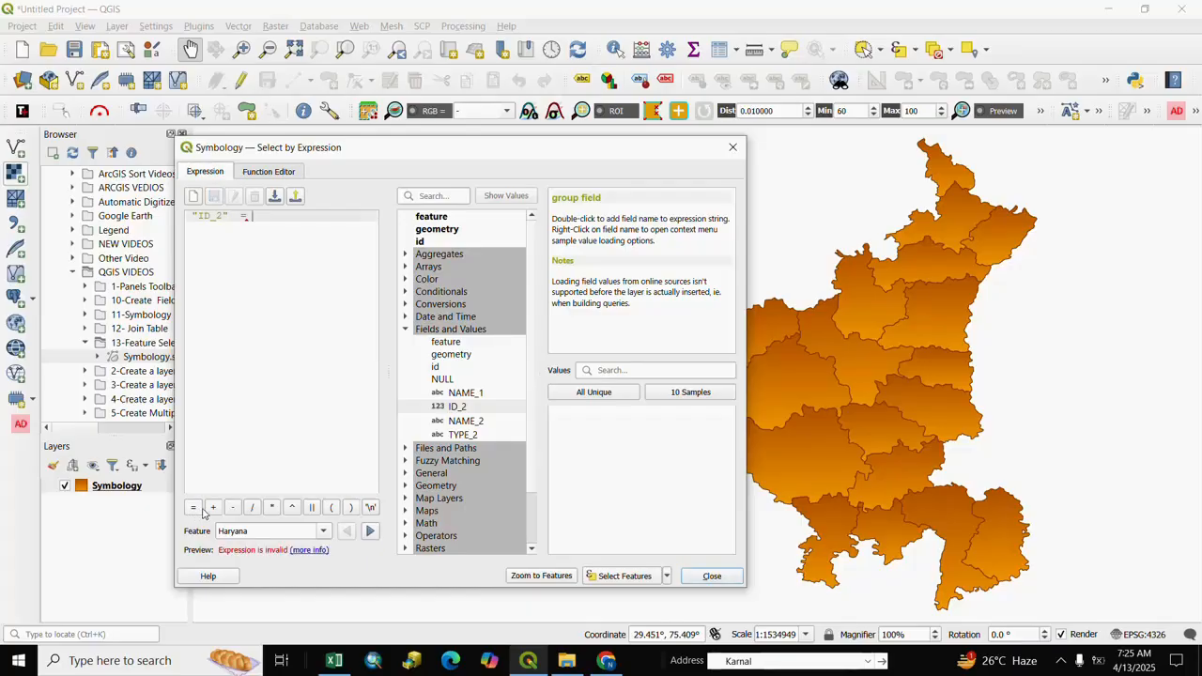
pyautogui.click(577, 395)
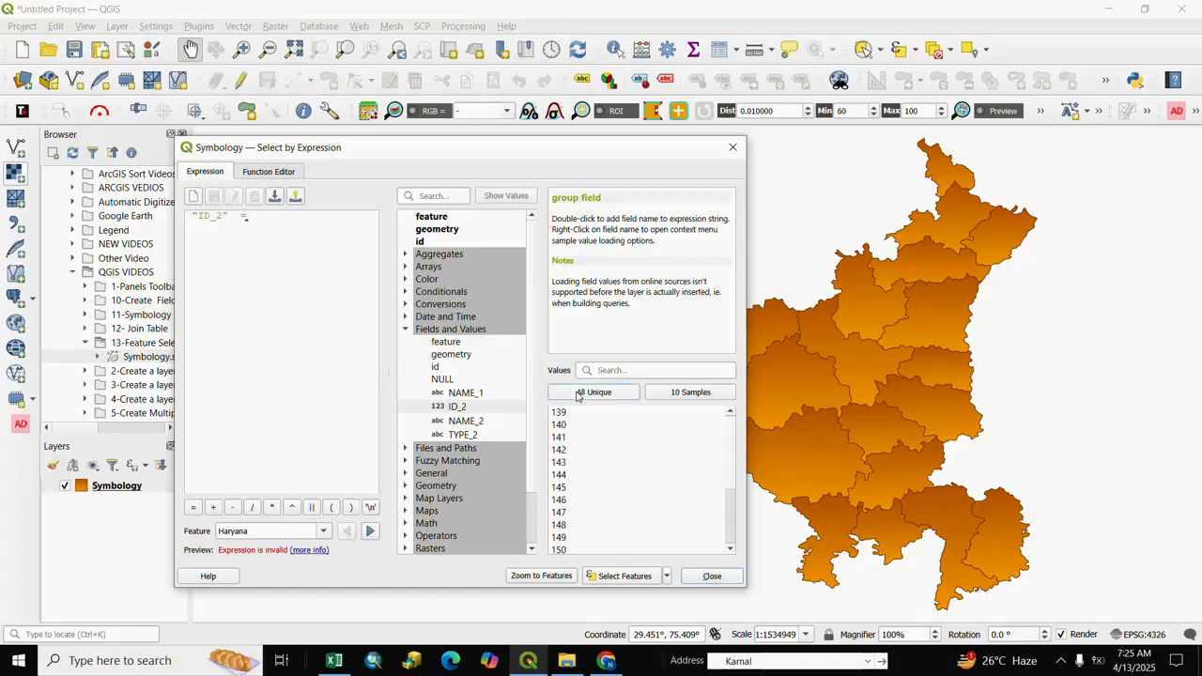
pyautogui.doubleClick(555, 477)
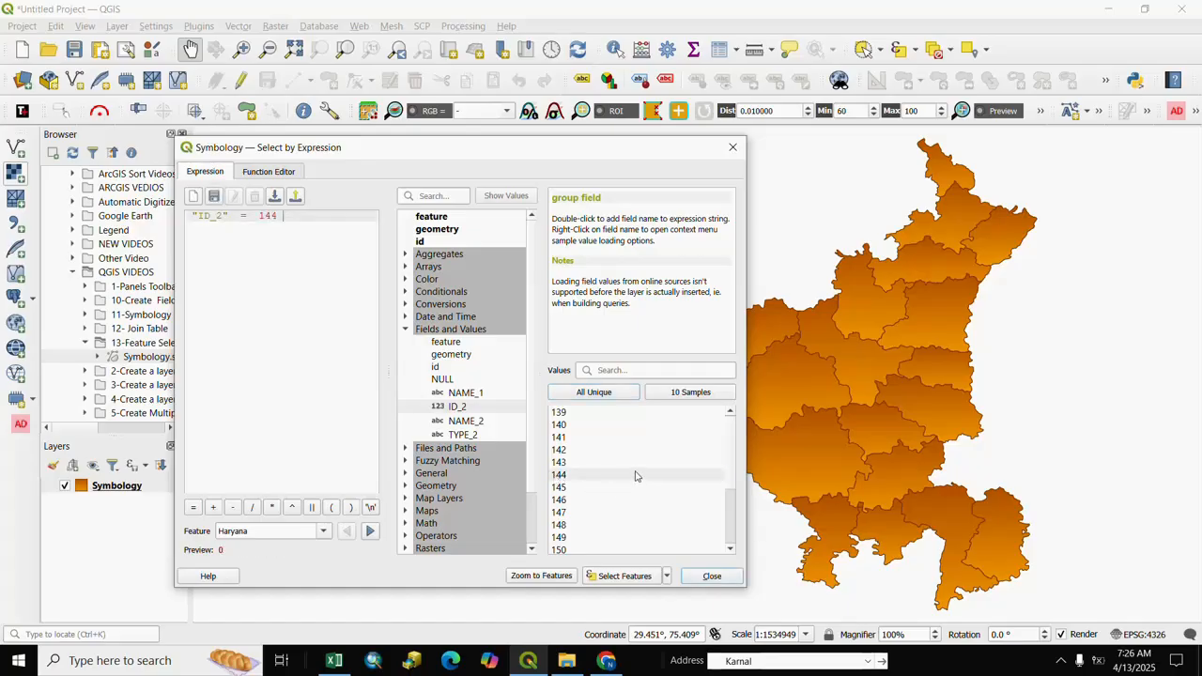
pyautogui.click(619, 577)
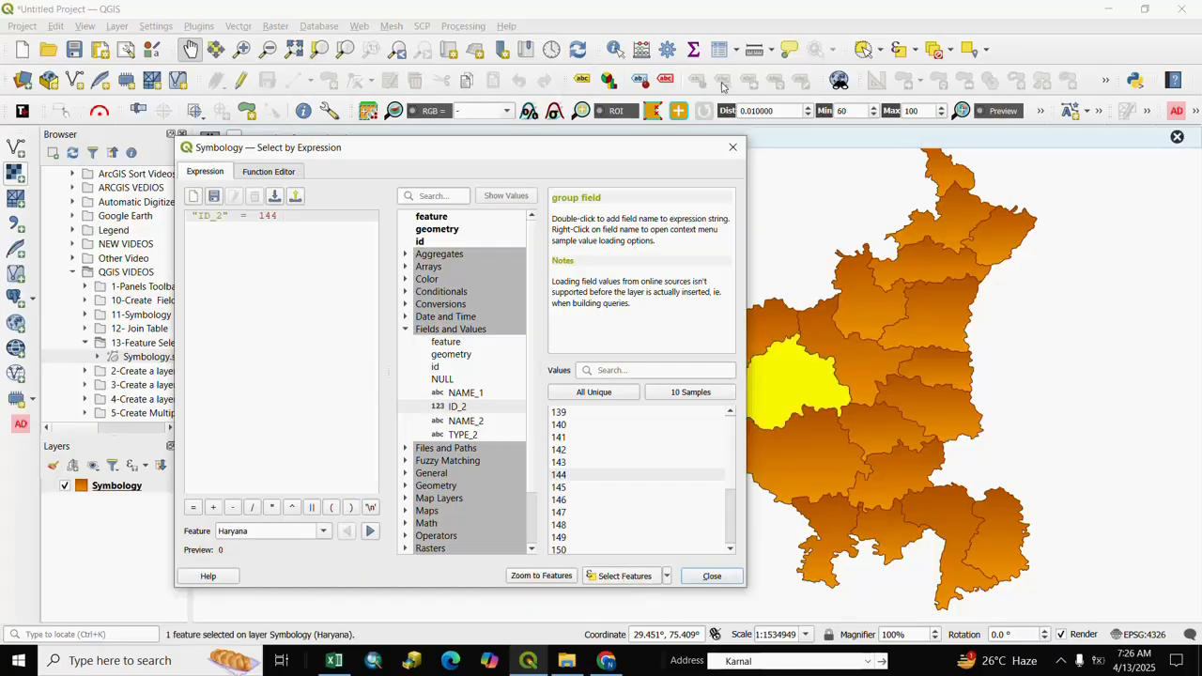
# Clear the expression-based selection, and close the Select by Expression dialog
pyautogui.moveTo(714, 148); pyautogui.dragTo(580, 144)
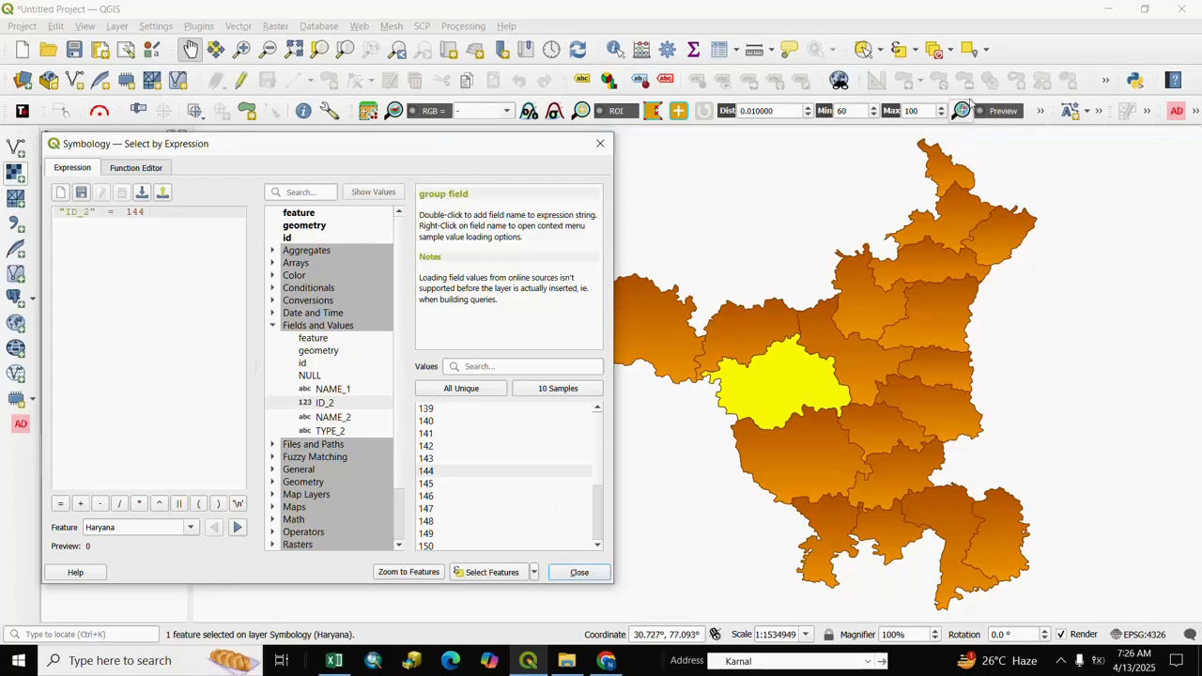
pyautogui.click(868, 132)
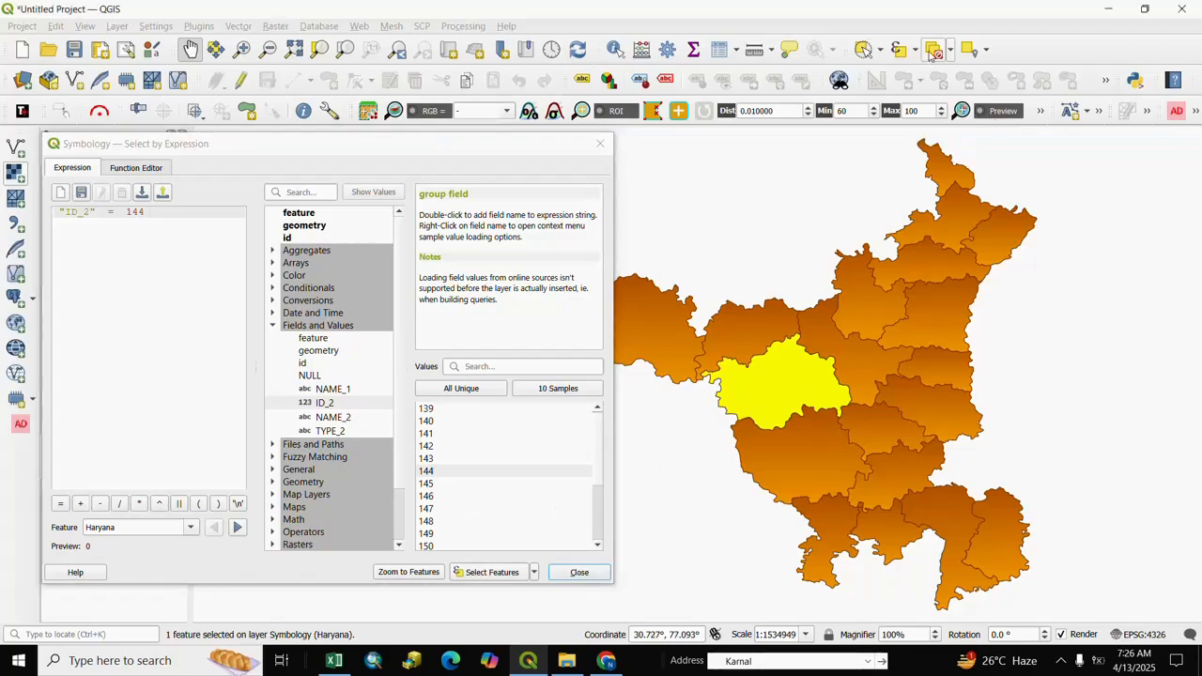
pyautogui.click(600, 143)
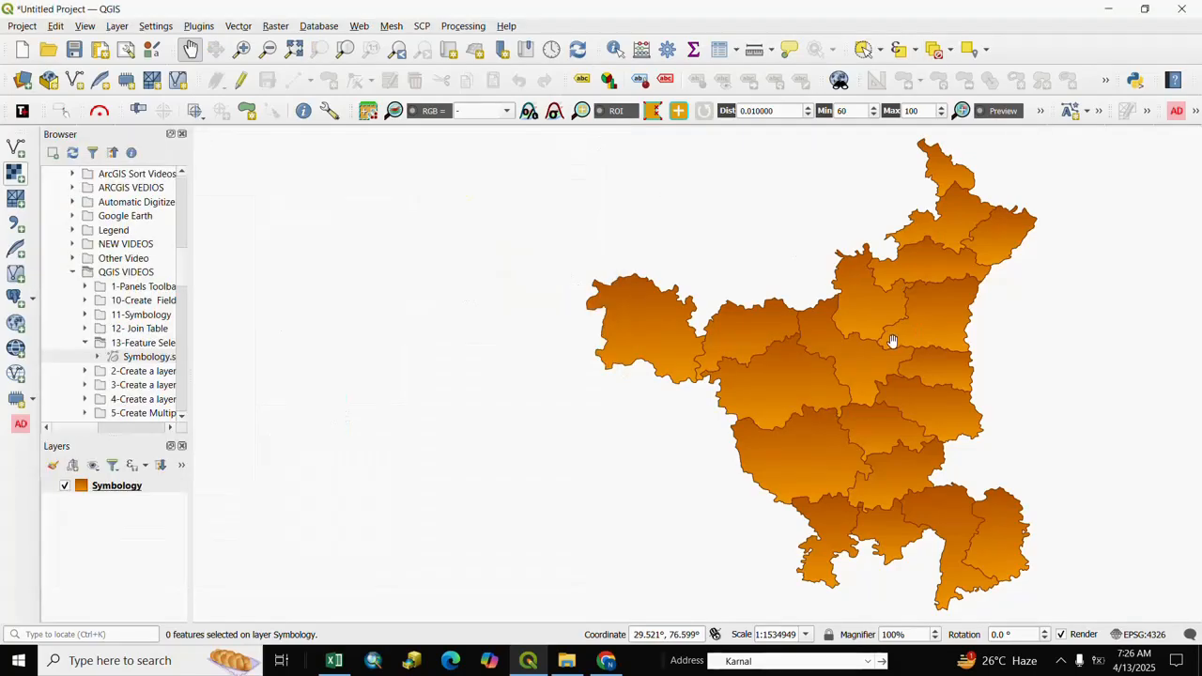
# Select all features of the Symbology layer, and invert the selection
pyautogui.click(915, 51)
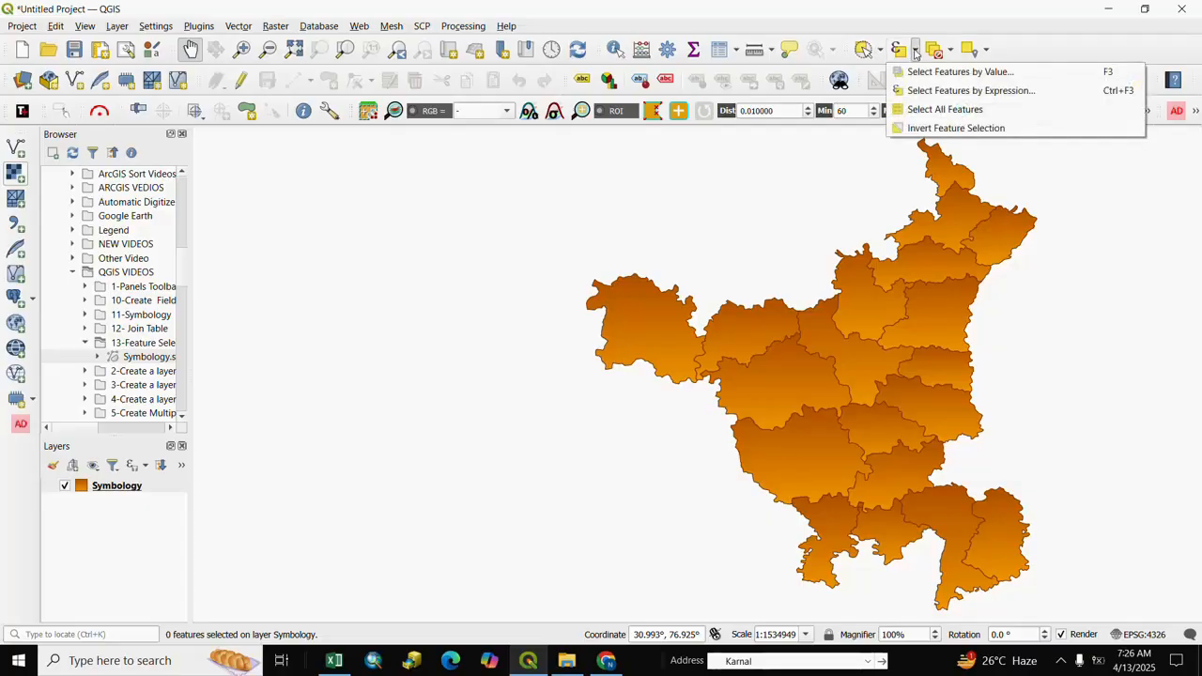
pyautogui.click(928, 111)
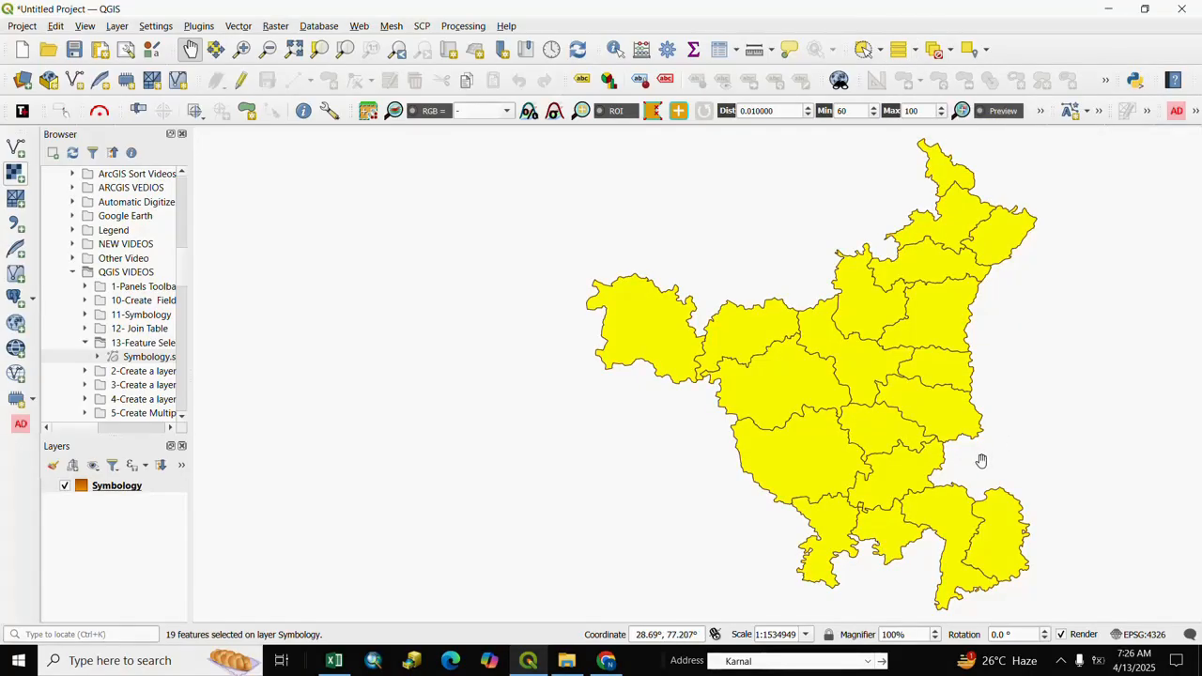
pyautogui.click(918, 51)
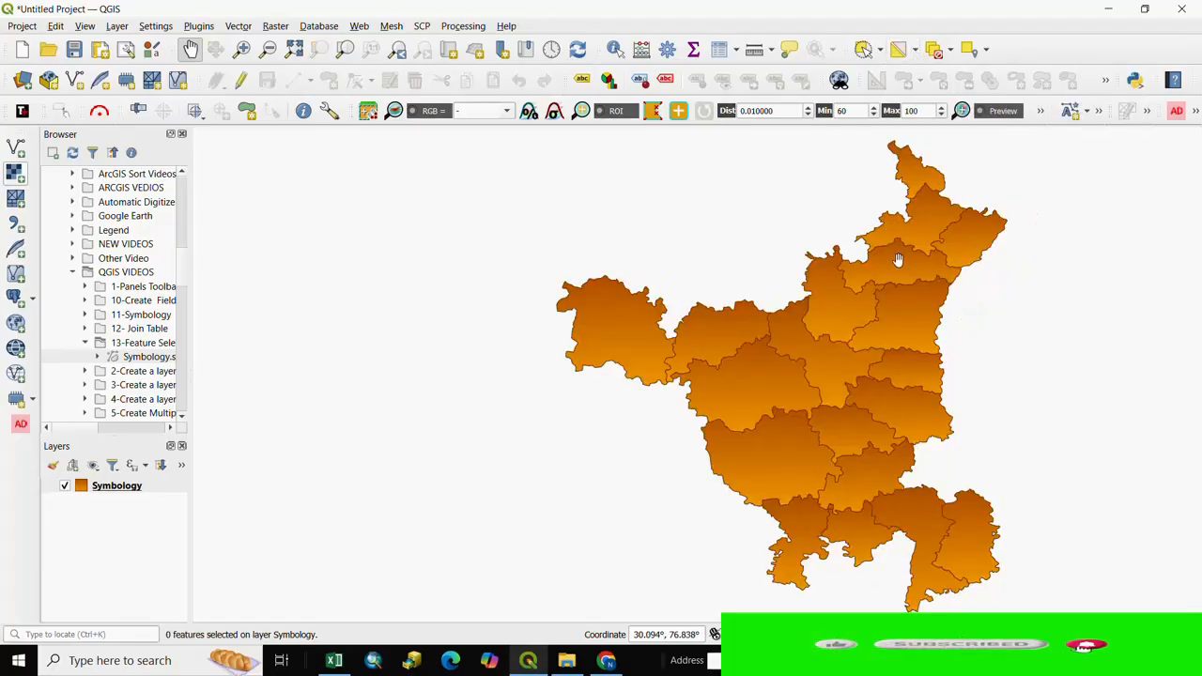
# Invert the empty feature selection to highlight every district, and deselect all features
pyautogui.click(917, 49)
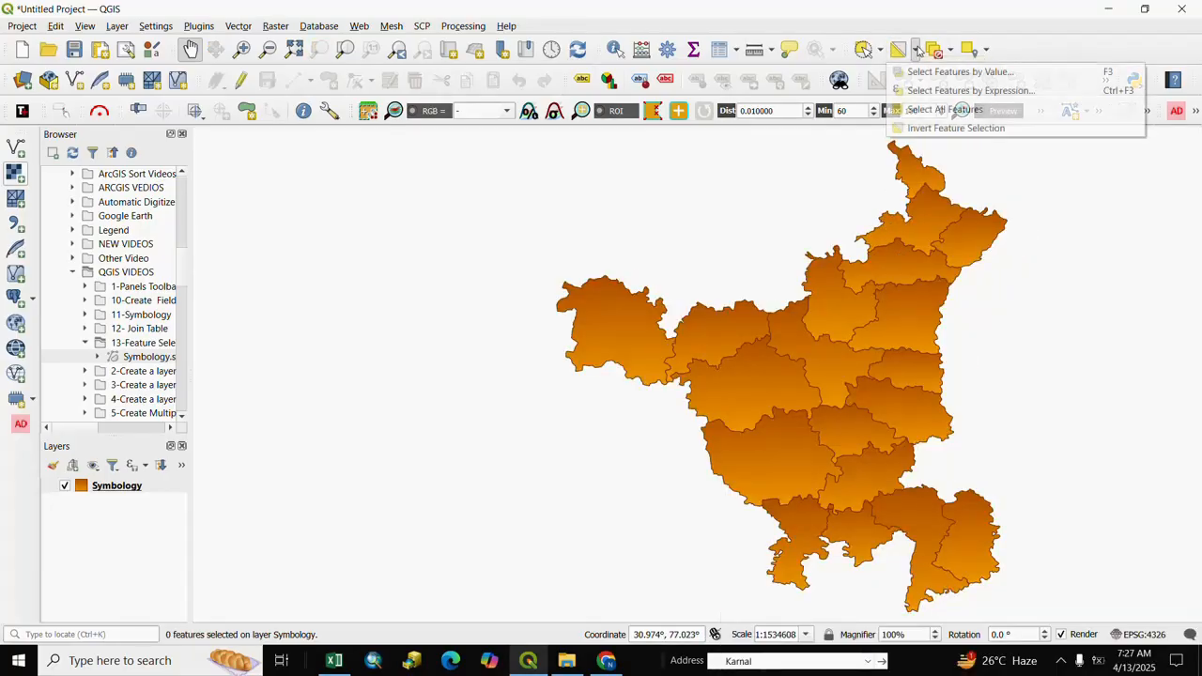
pyautogui.click(917, 131)
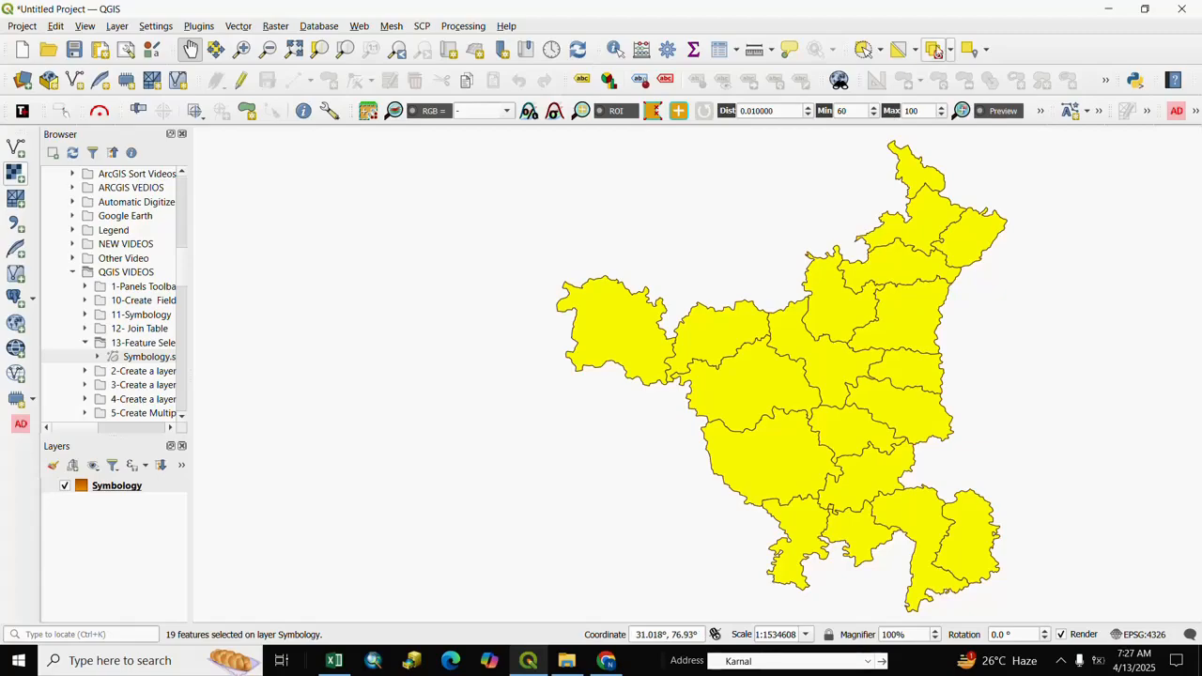
pyautogui.click(937, 51)
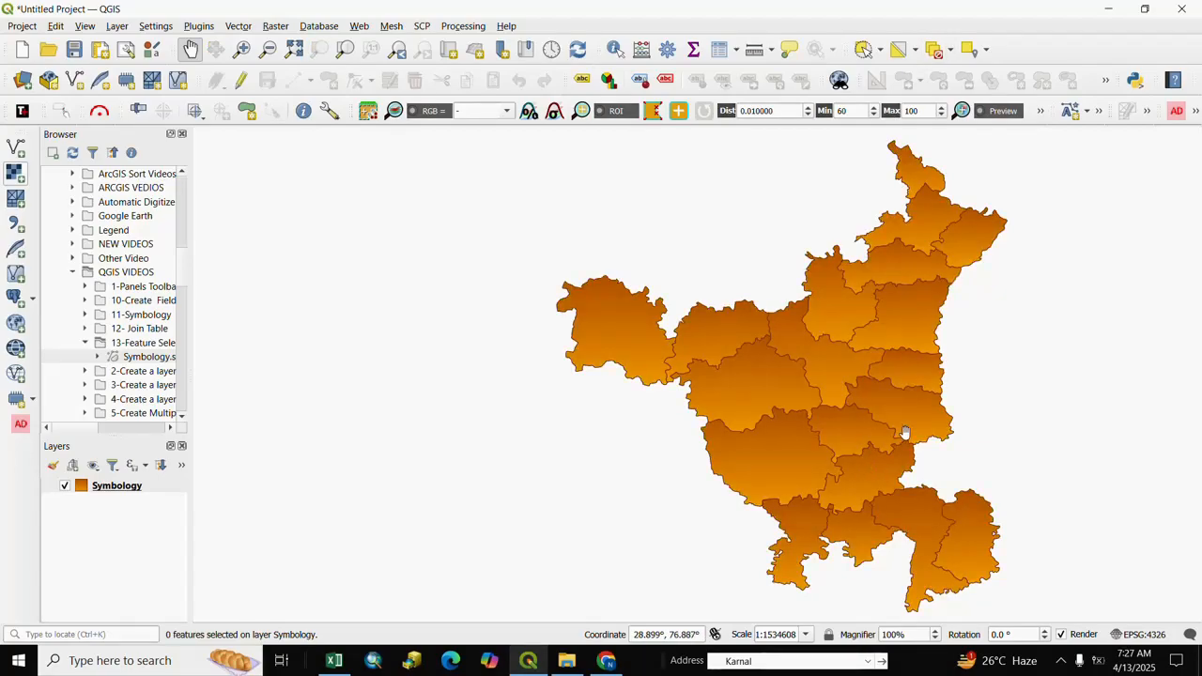
# Select the Jind district individually on the map, and add Hisar, Bhiwani, Fatehabad, Jhajjar, Gurgaon and Karnal to the selection
pyautogui.click(864, 52)
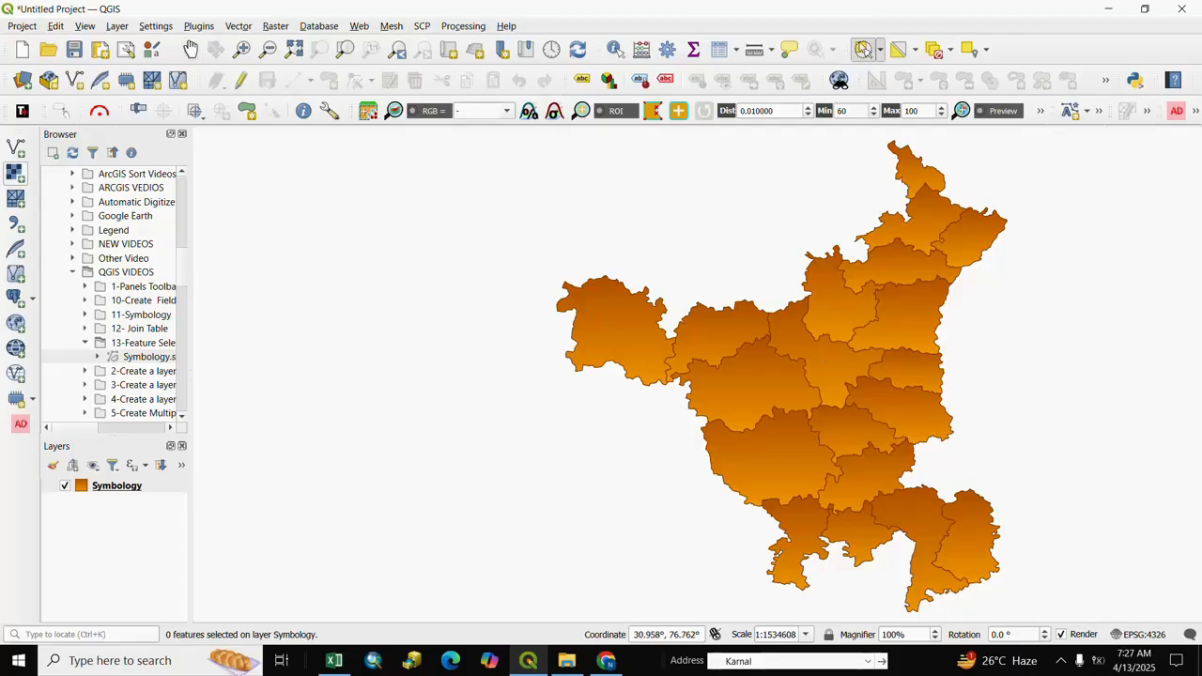
pyautogui.click(880, 50)
pyautogui.click(872, 76)
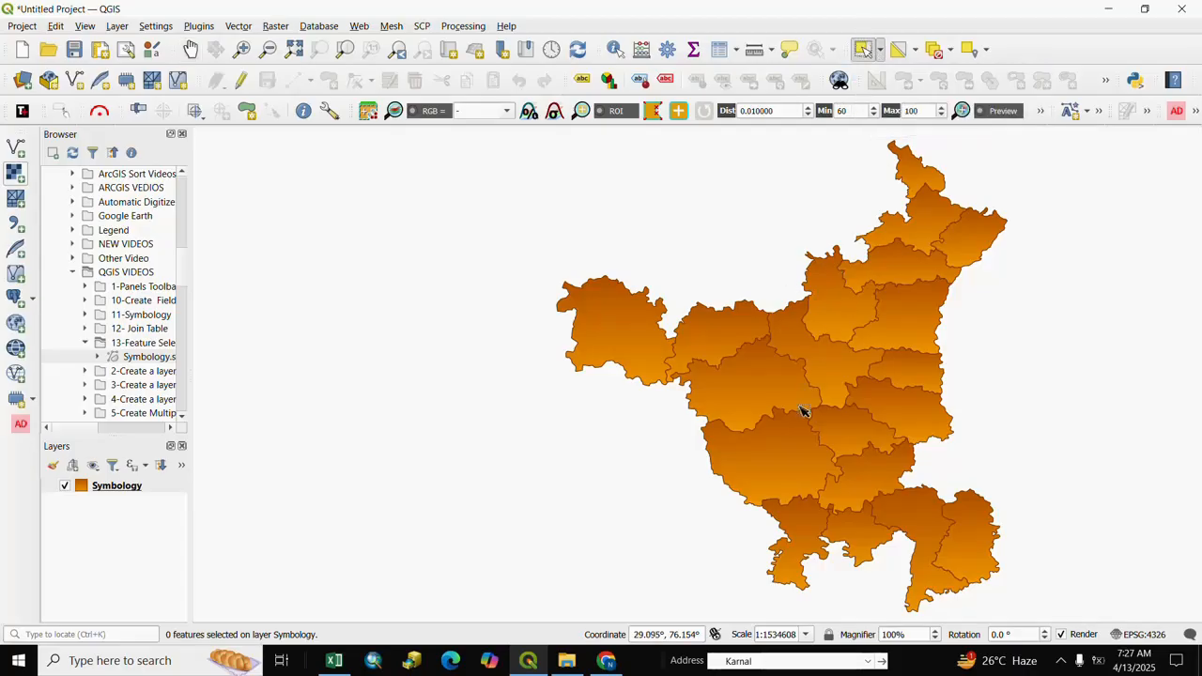
pyautogui.click(831, 362)
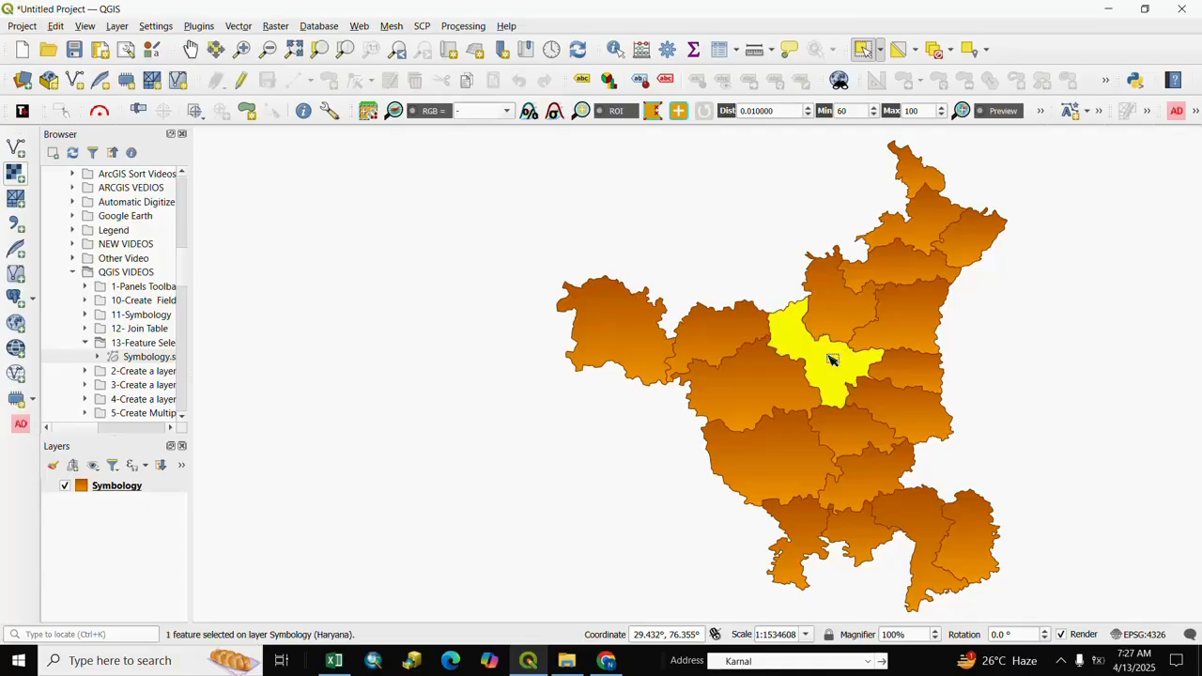
pyautogui.keyDown('shift'); pyautogui.click(787, 443); pyautogui.keyUp('shift')
pyautogui.keyDown('shift'); pyautogui.click(741, 353); pyautogui.keyUp('shift')
pyautogui.keyDown('shift'); pyautogui.click(720, 336); pyautogui.keyUp('shift')
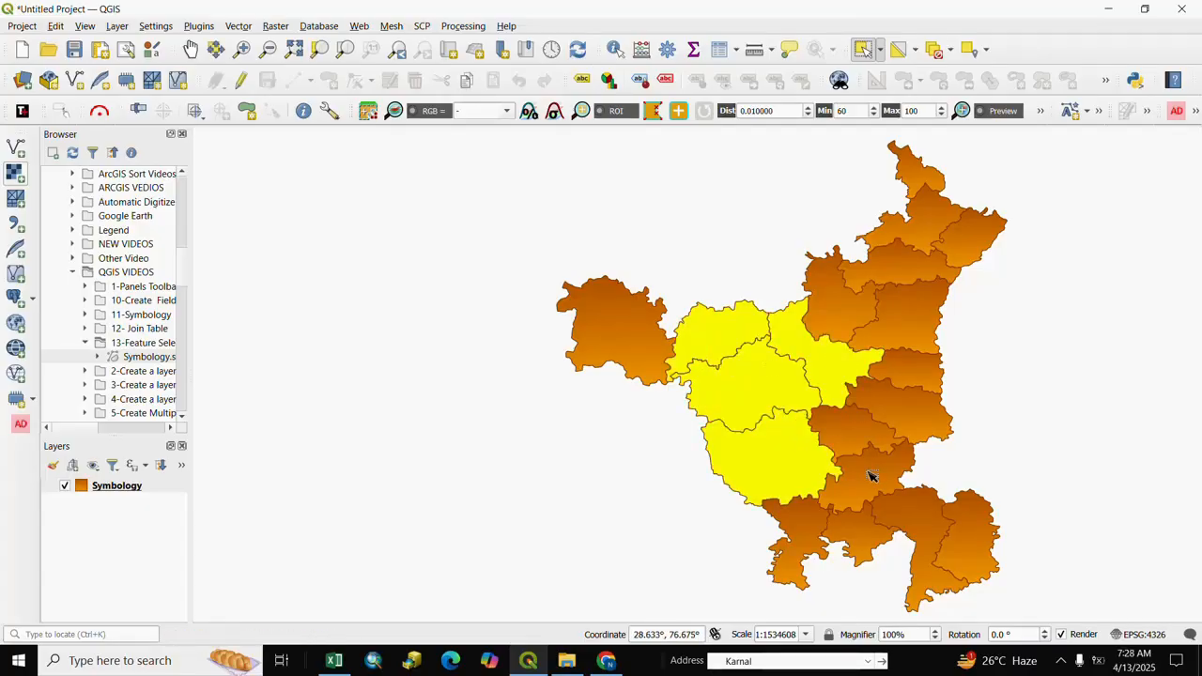
pyautogui.keyDown('shift'); pyautogui.click(885, 512); pyautogui.keyUp('shift')
pyautogui.keyDown('shift'); pyautogui.click(933, 533); pyautogui.keyUp('shift')
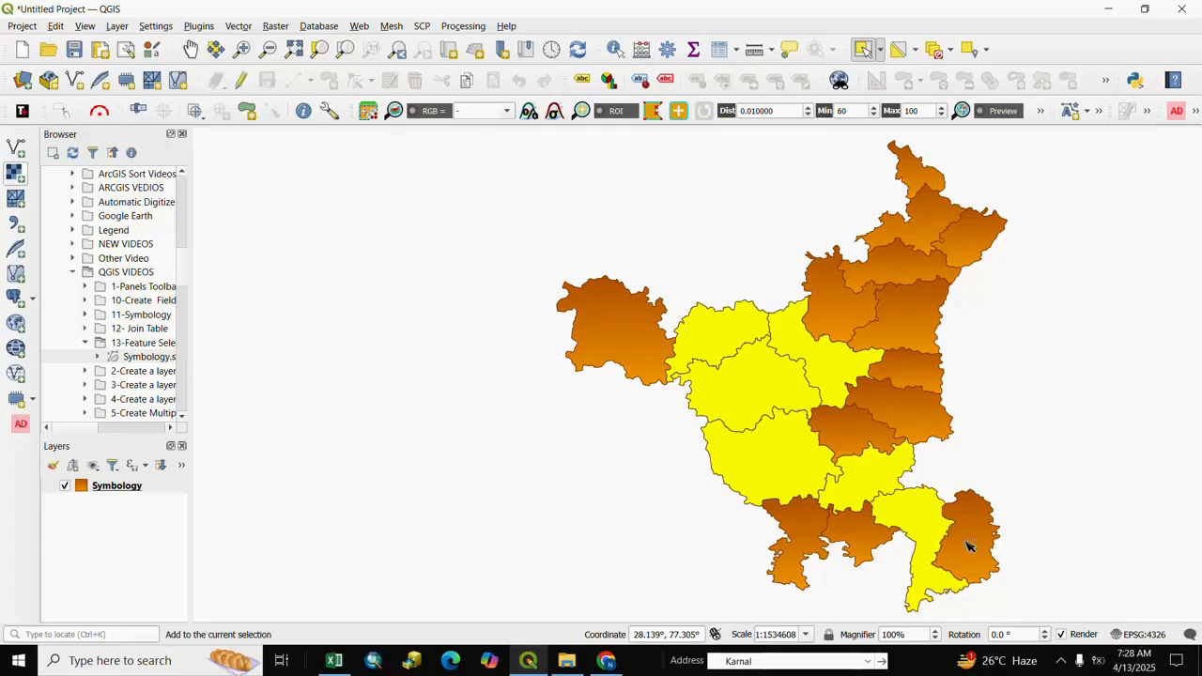
pyautogui.keyDown('shift'); pyautogui.click(924, 315); pyautogui.keyUp('shift')
pyautogui.moveTo(925, 314); pyautogui.dragTo(915, 313)
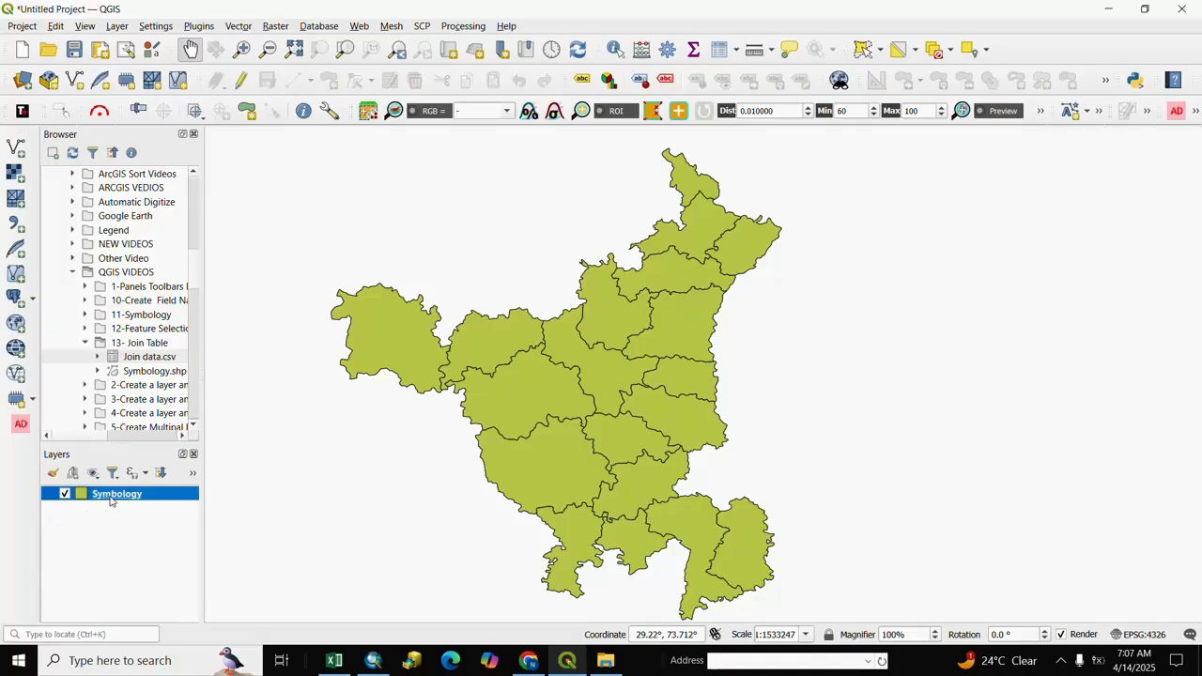
# Open the Symbology layer's attribute table, and sort its records by ID_2 in descending and then ascending order
pyautogui.click(720, 50)
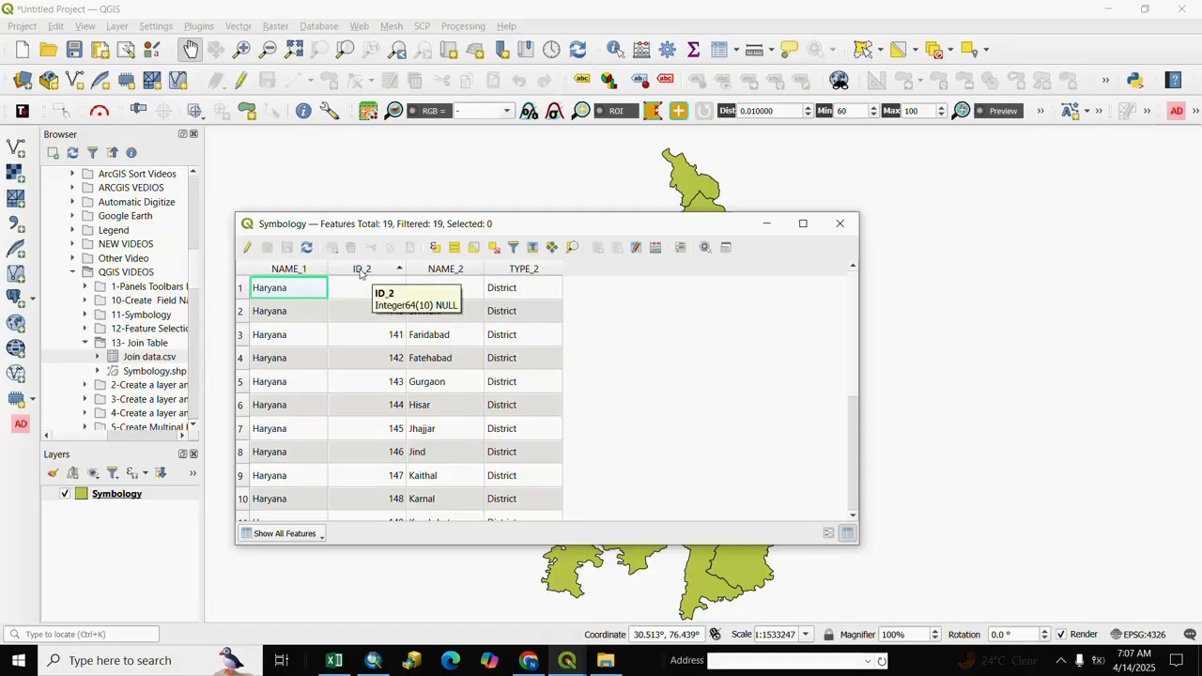
pyautogui.click(359, 273)
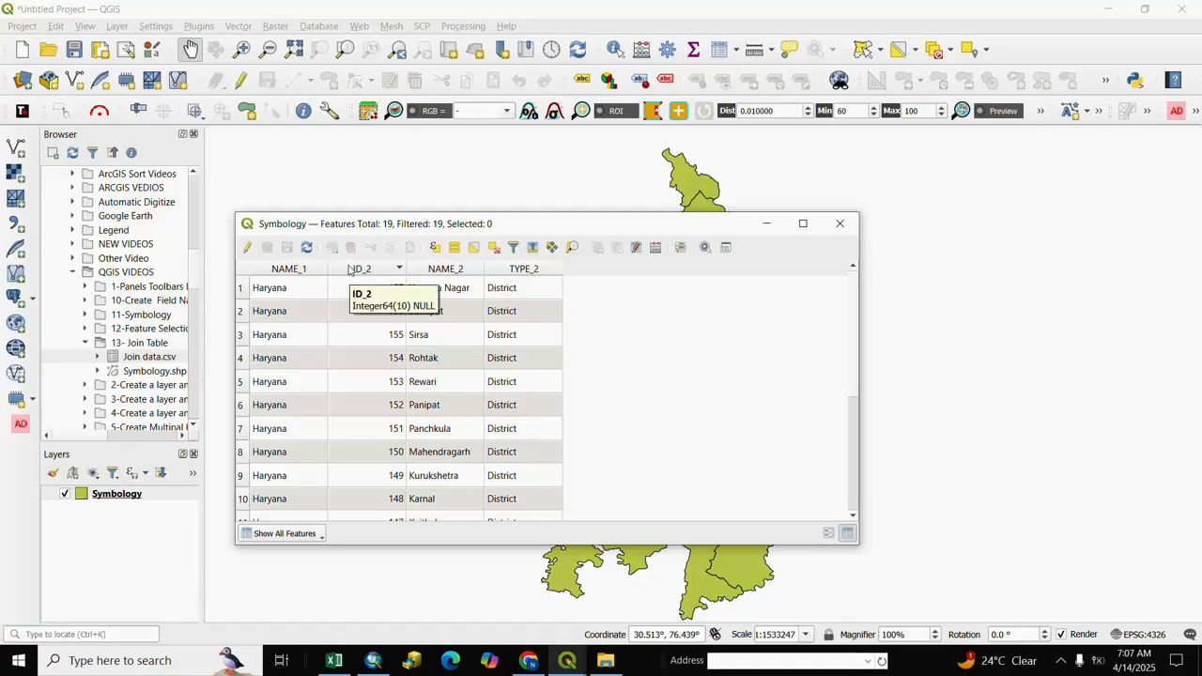
pyautogui.click(350, 271)
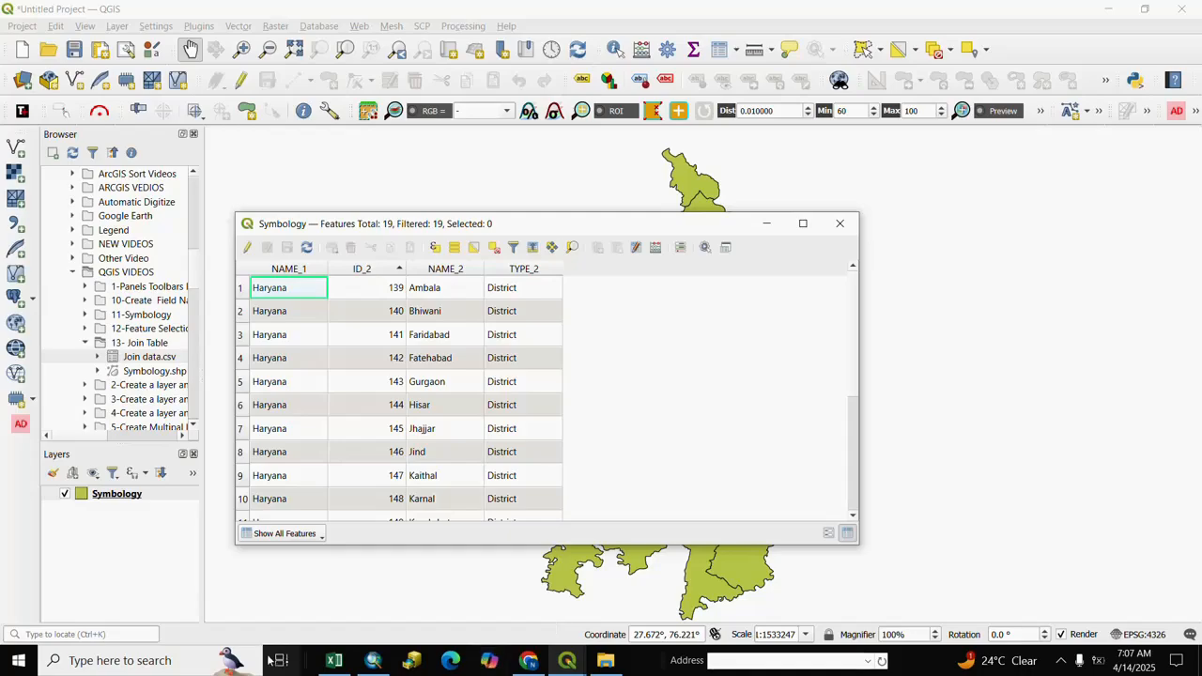
# Switch to Excel and compare the GISID and NAME_2 columns of the Join data sheet with ID_2 in the QGIS attribute table
pyautogui.click(334, 660)
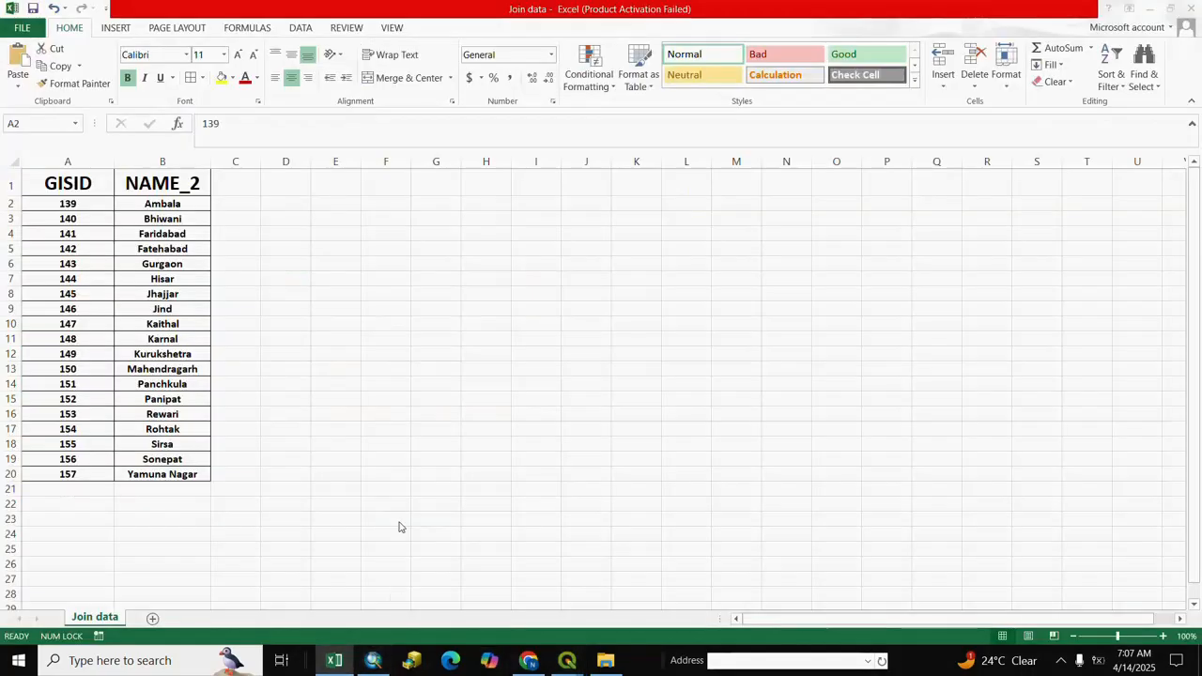
pyautogui.click(344, 462)
pyautogui.click(89, 182)
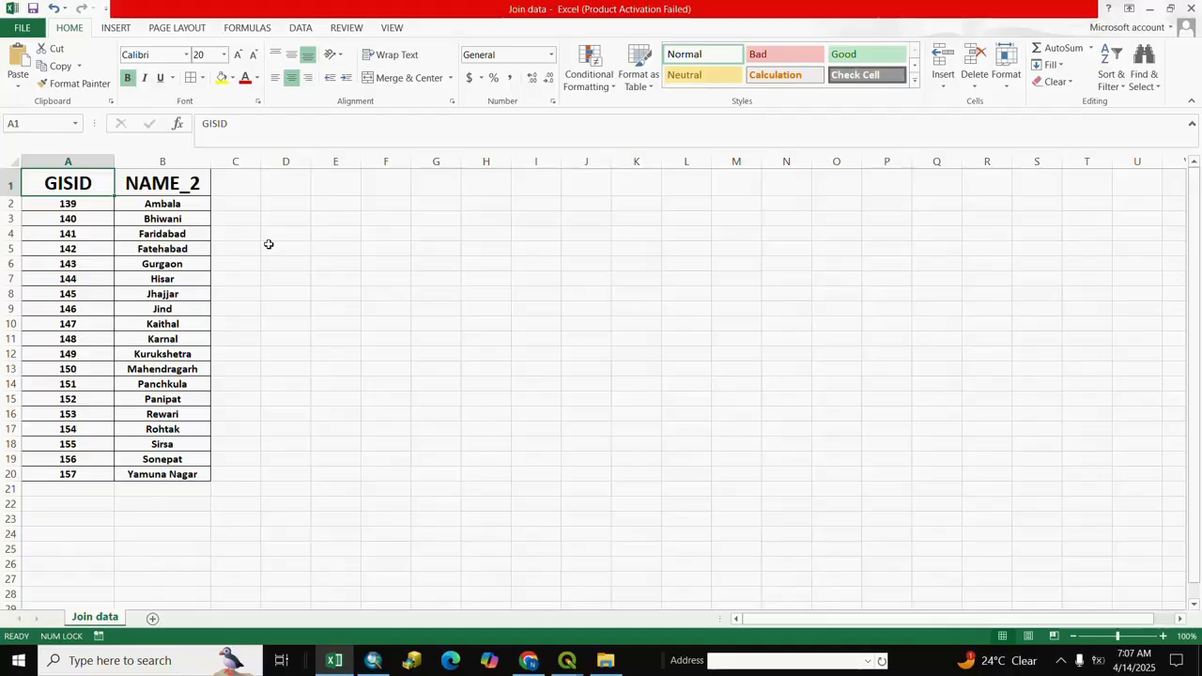
pyautogui.click(336, 339)
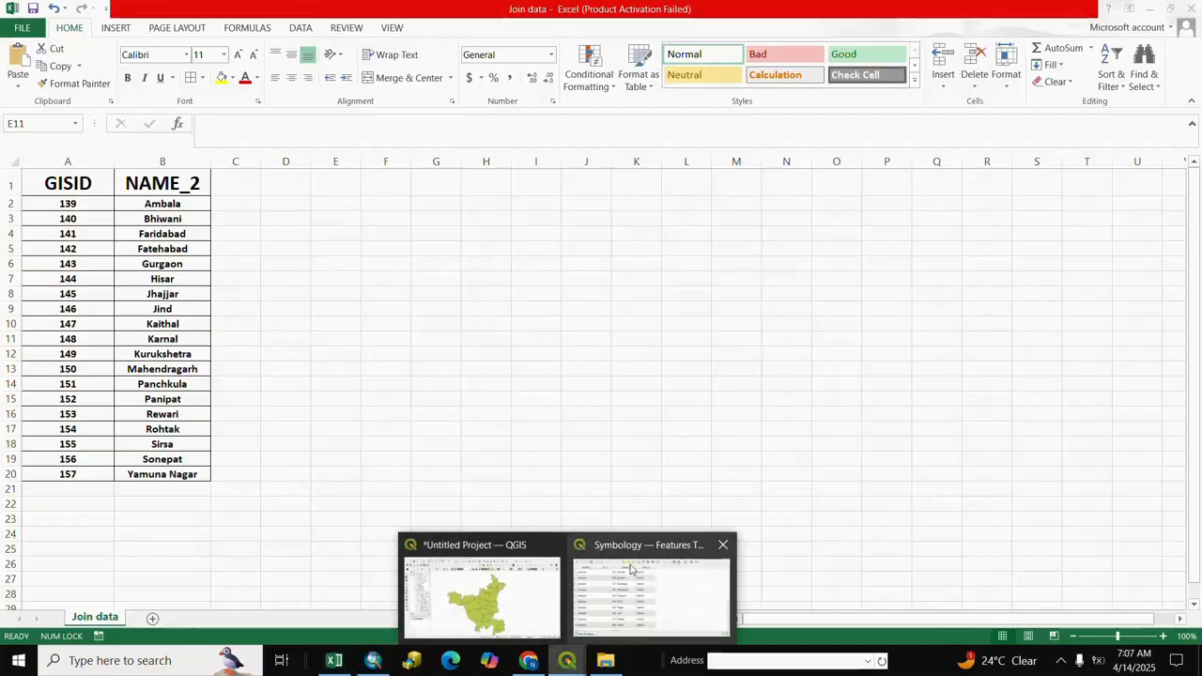
pyautogui.click(635, 571)
pyautogui.click(361, 269)
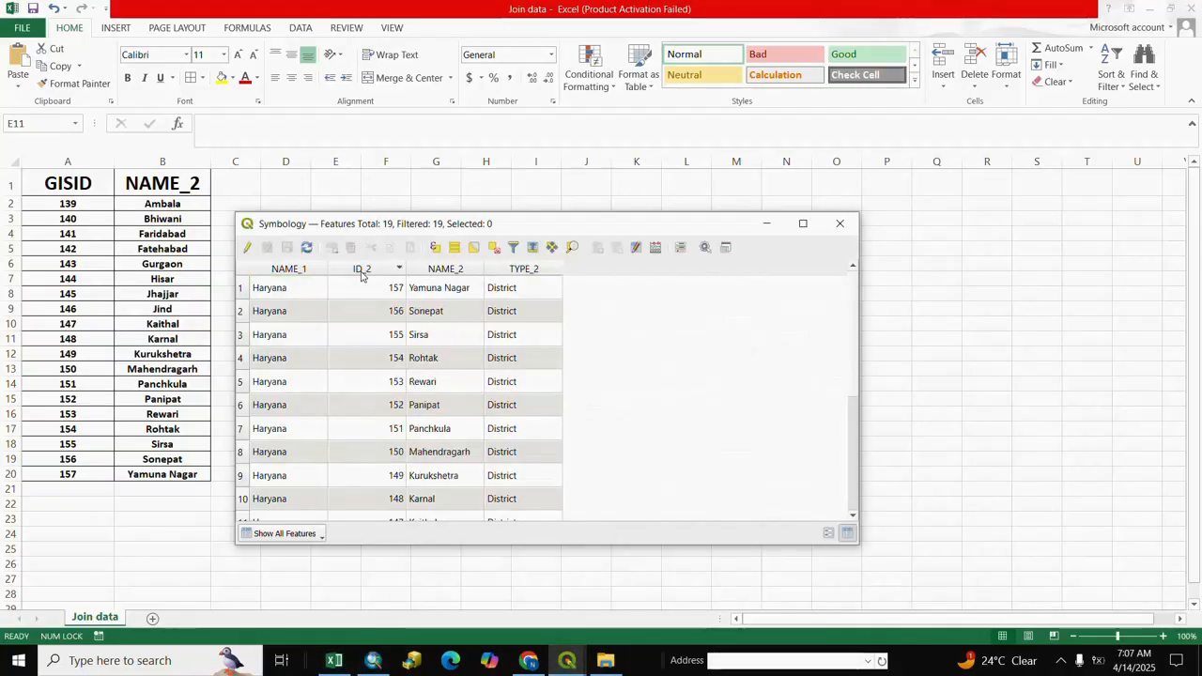
pyautogui.click(334, 660)
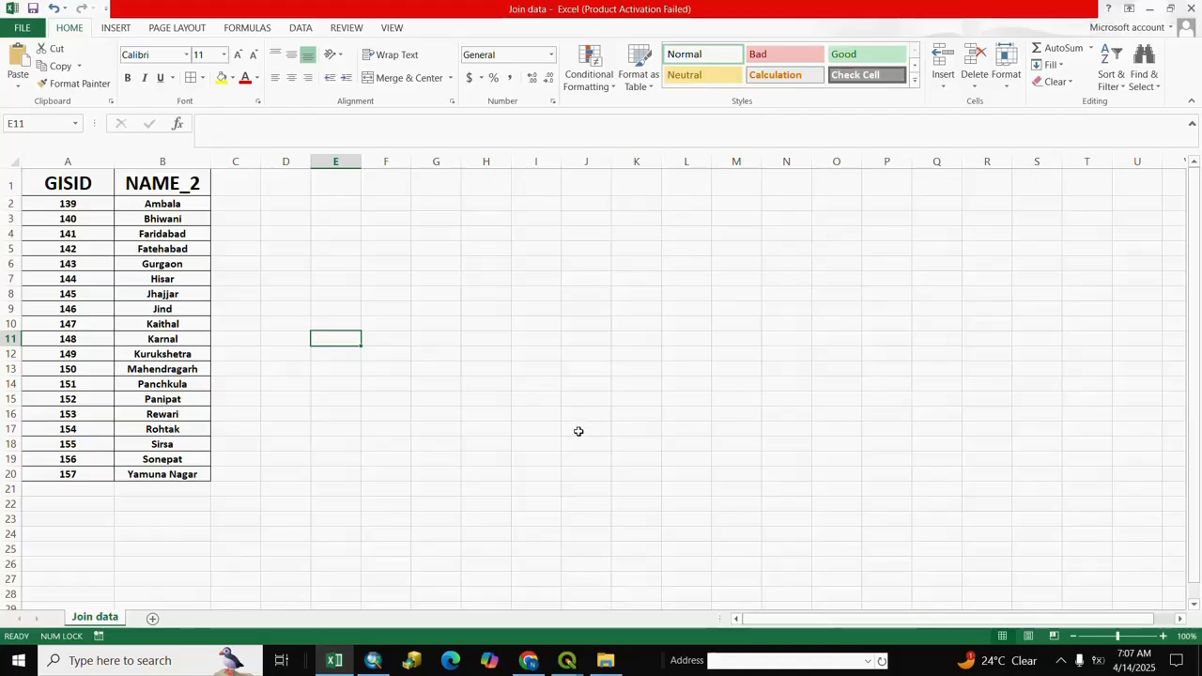
# Close the Join data workbook in Excel, return to QGIS and close the Symbology layer's attribute table
pyautogui.click(1190, 13)
pyautogui.click(595, 347)
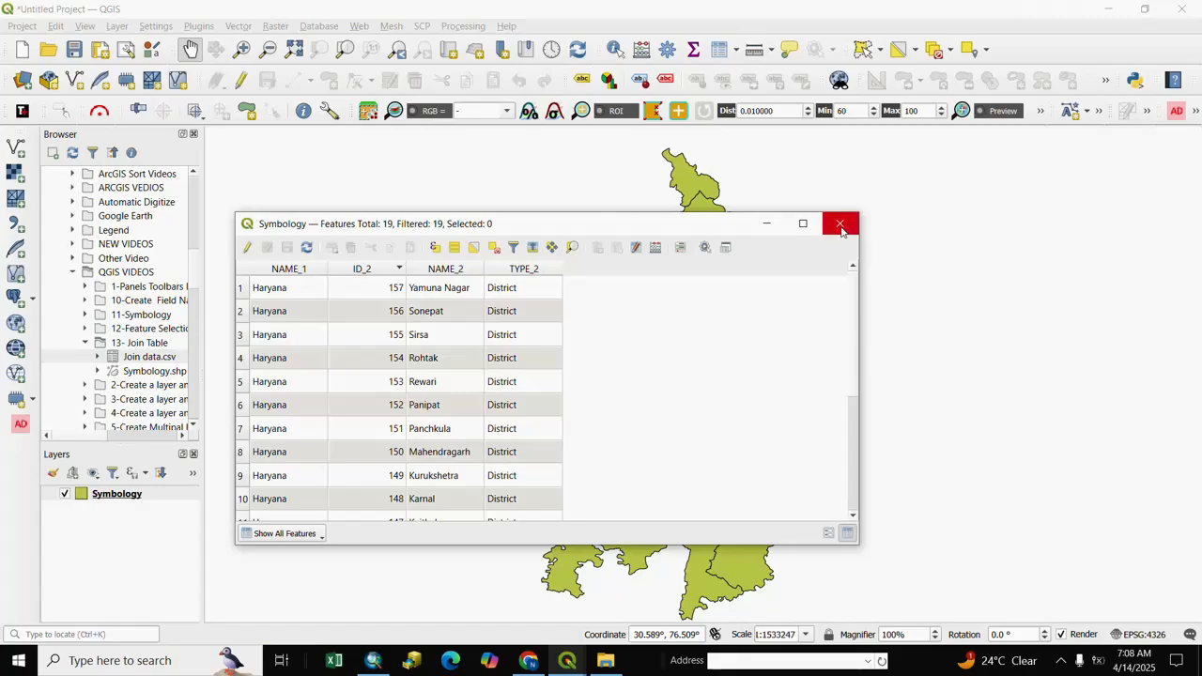
pyautogui.click(841, 226)
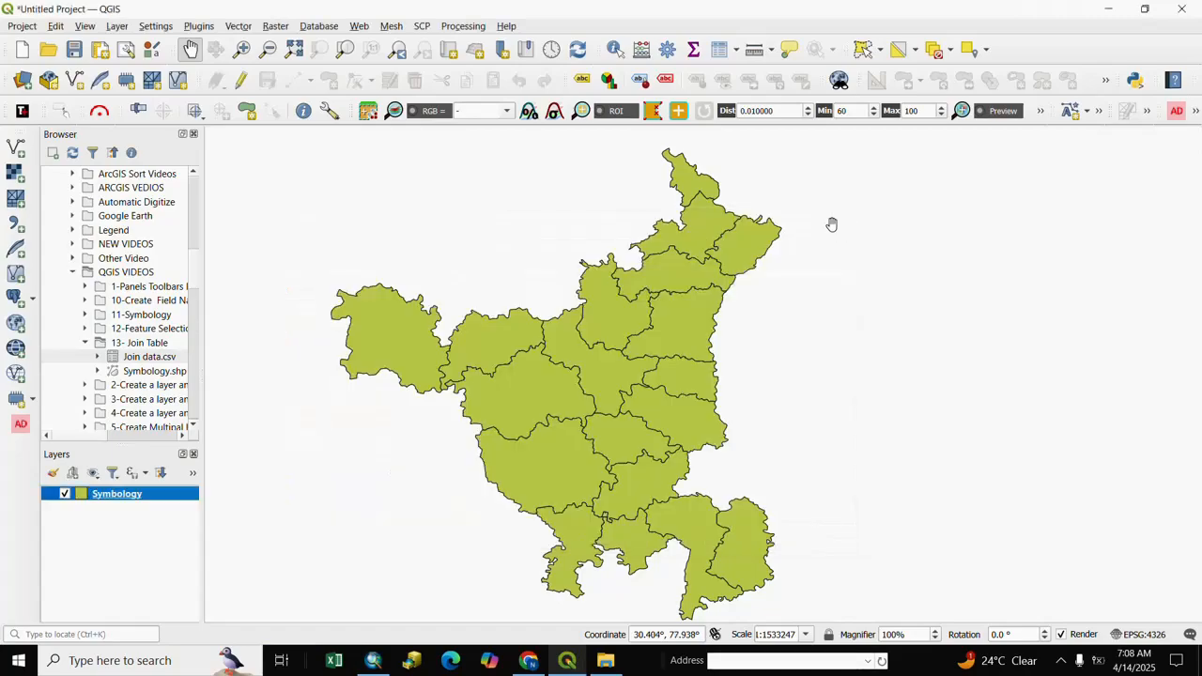
# Add Join data.csv from the 13- Join Table folder to the project's layers
pyautogui.click(132, 562)
pyautogui.click(133, 360)
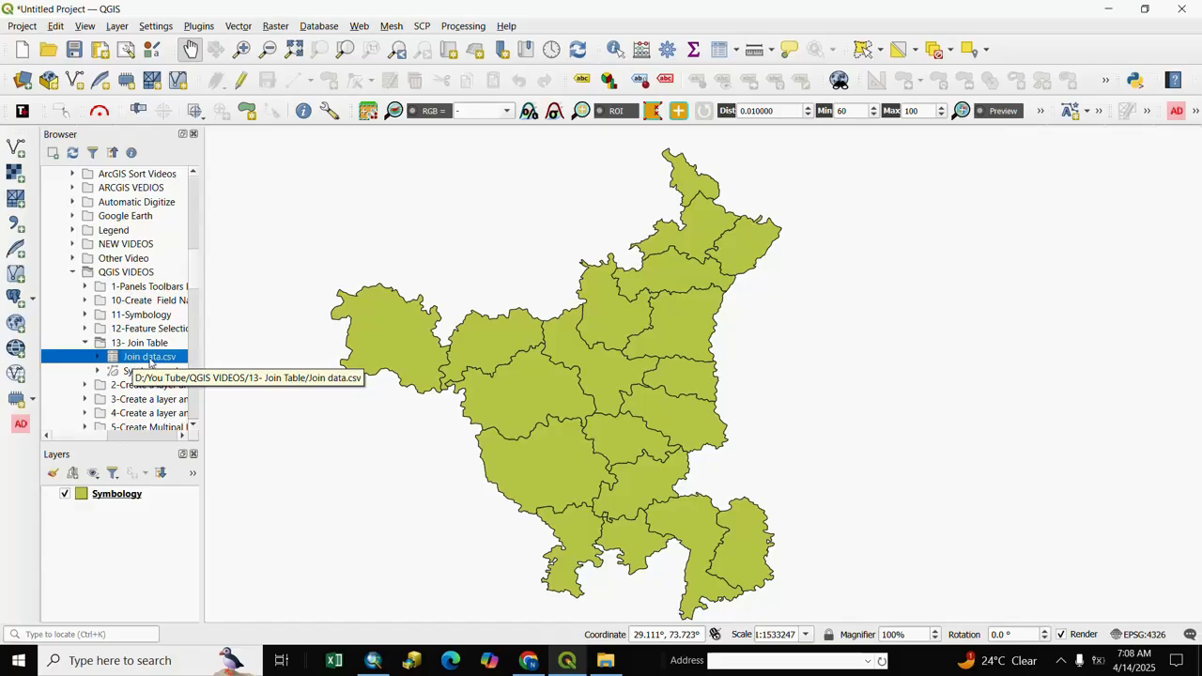
pyautogui.moveTo(150, 362); pyautogui.dragTo(117, 517)
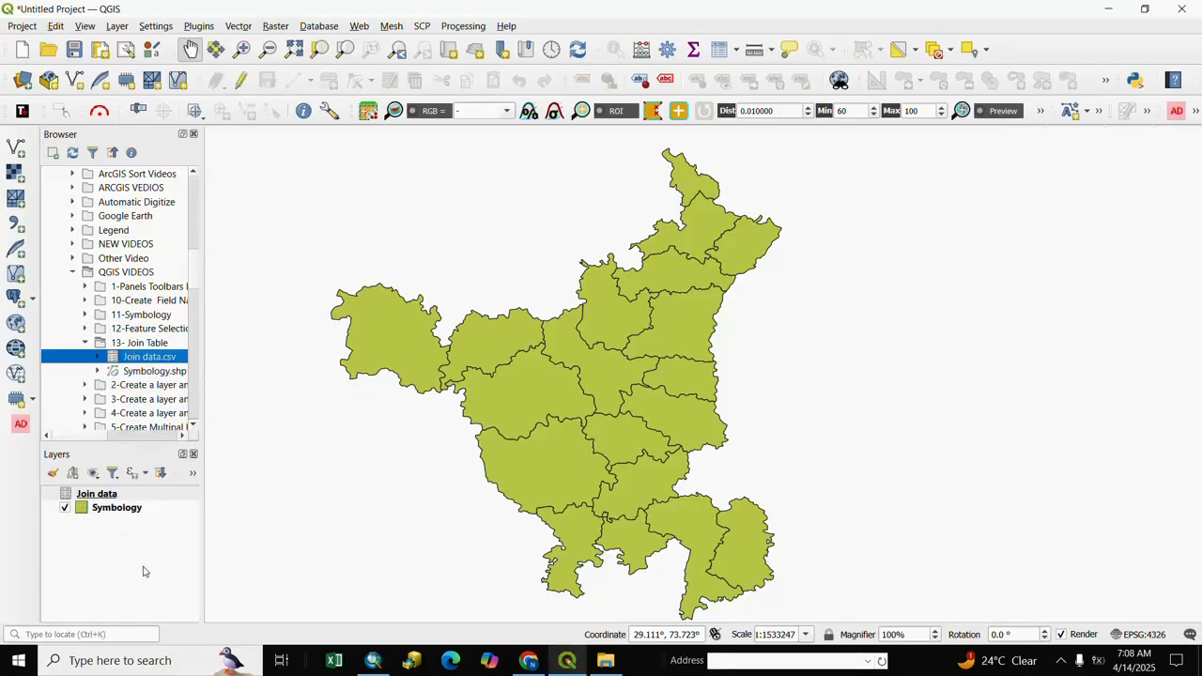
pyautogui.click(133, 566)
# Open the Join data attribute table, sort it in ascending order by GISID and by NAME_2, and close it
pyautogui.click(102, 495)
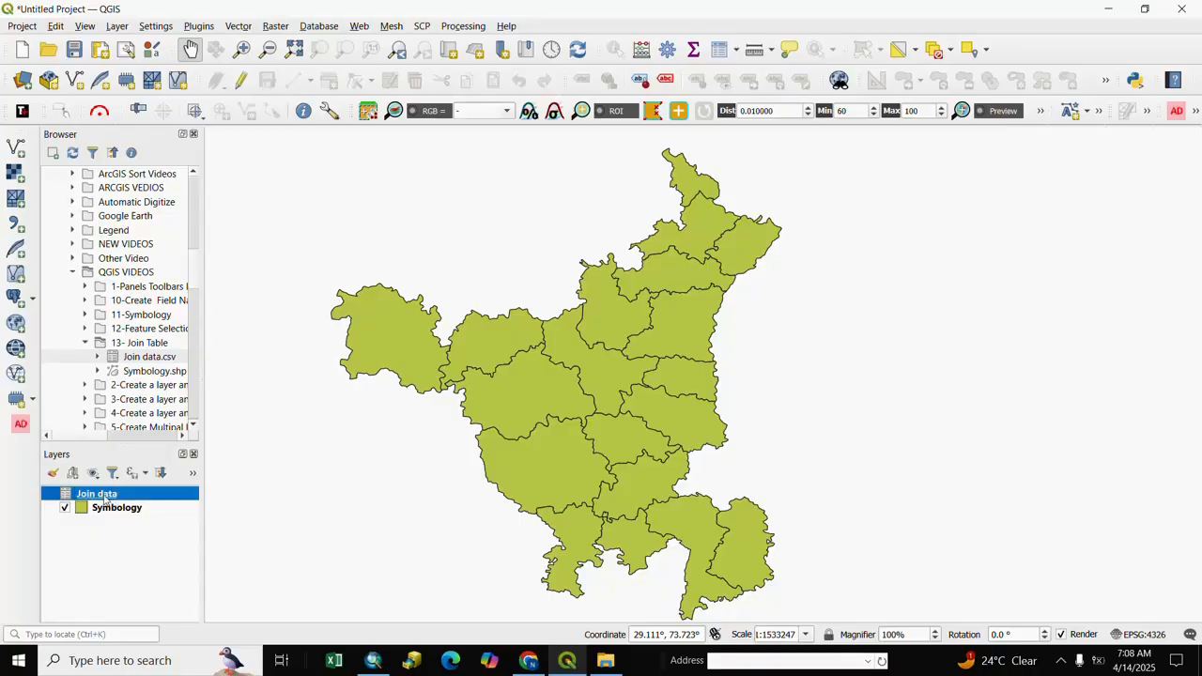
pyautogui.click(725, 52)
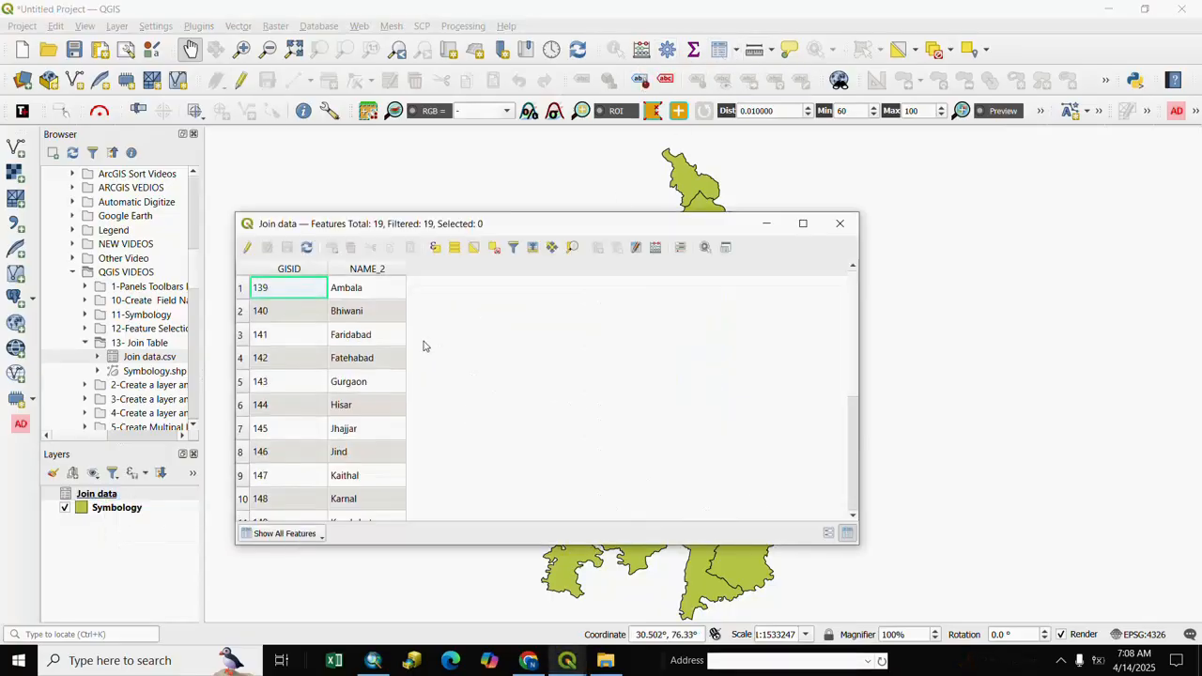
pyautogui.click(310, 271)
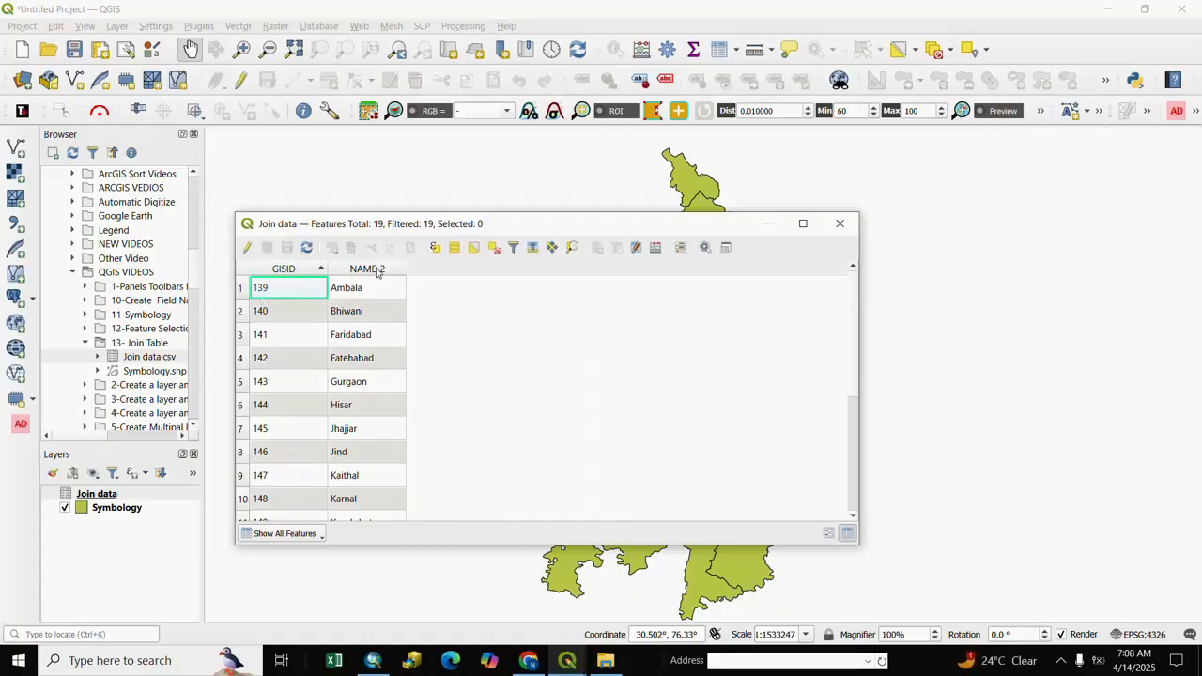
pyautogui.click(378, 270)
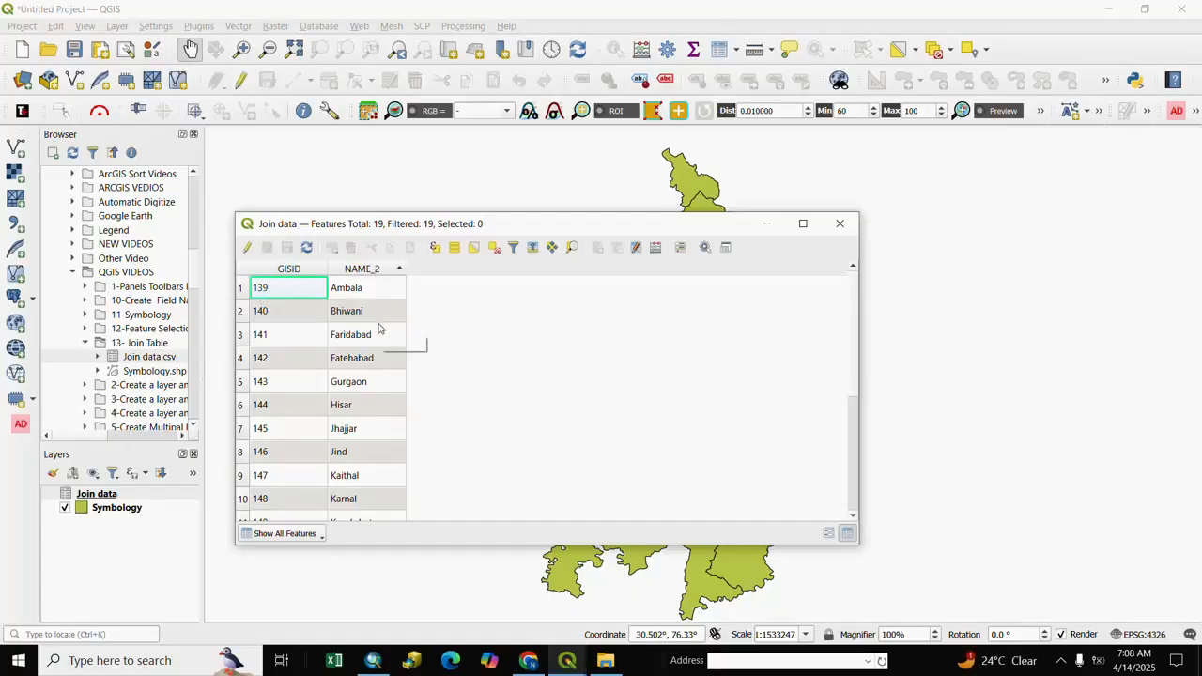
pyautogui.click(841, 225)
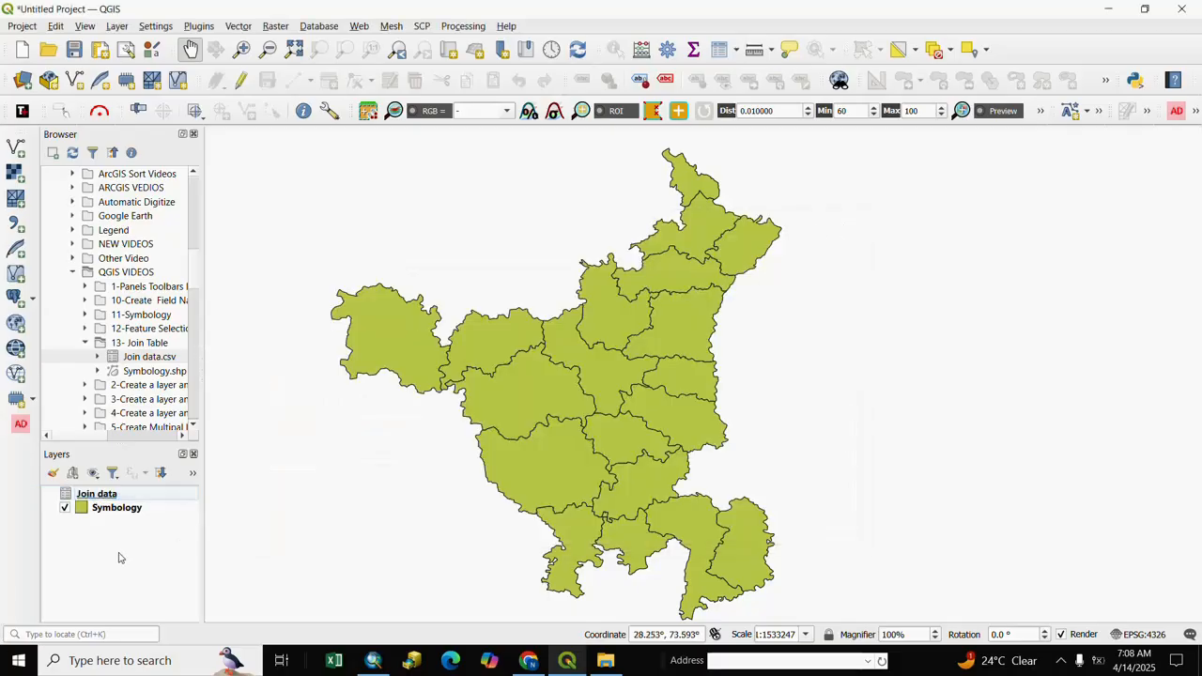
# Add and apply a vector join on the Symbology layer with join layer Join data, join field GISID and target field ID_2
pyautogui.click(104, 509)
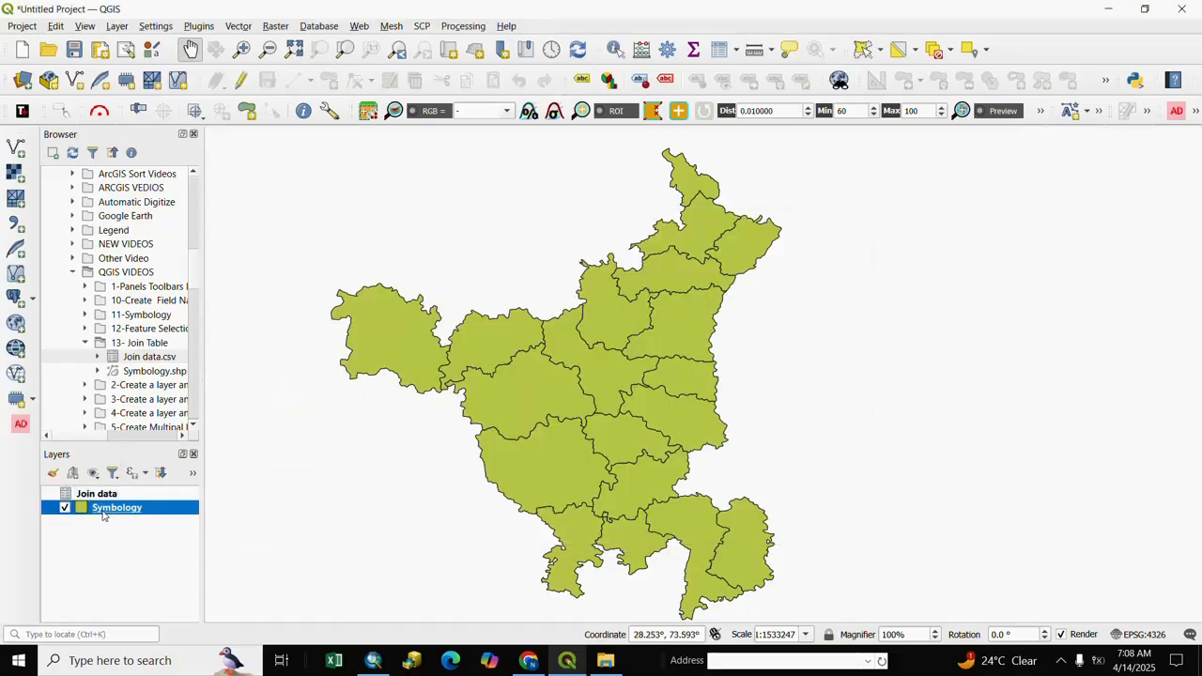
pyautogui.rightClick(89, 509)
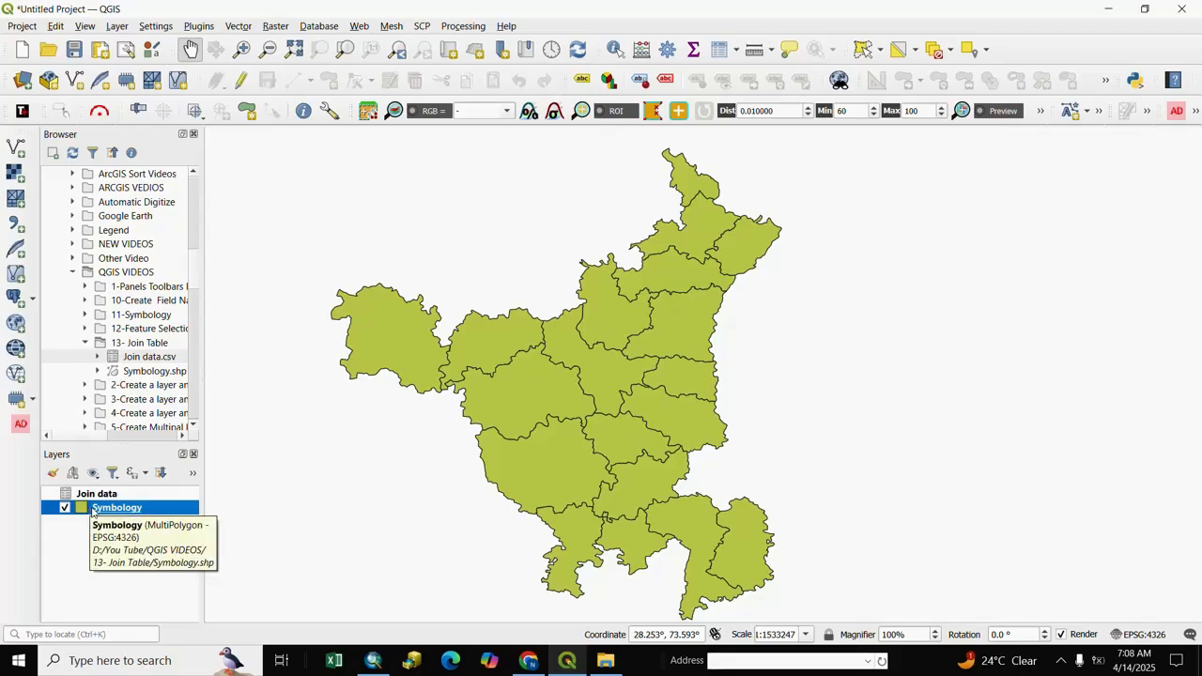
pyautogui.doubleClick(90, 509)
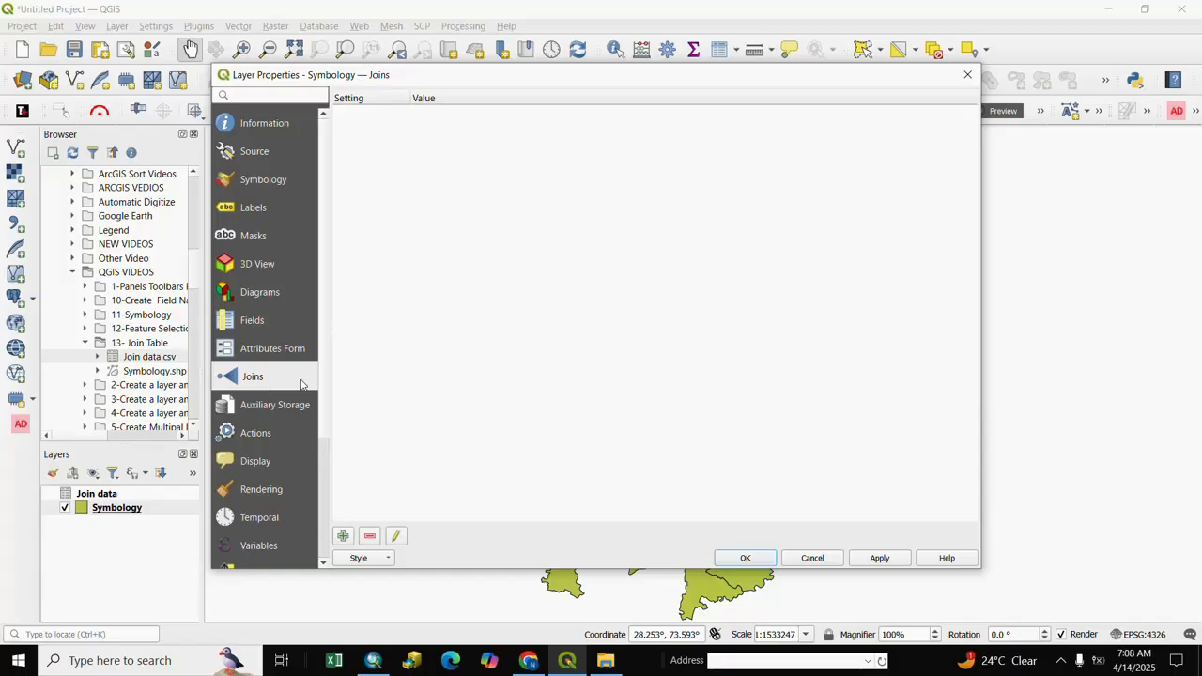
pyautogui.click(344, 537)
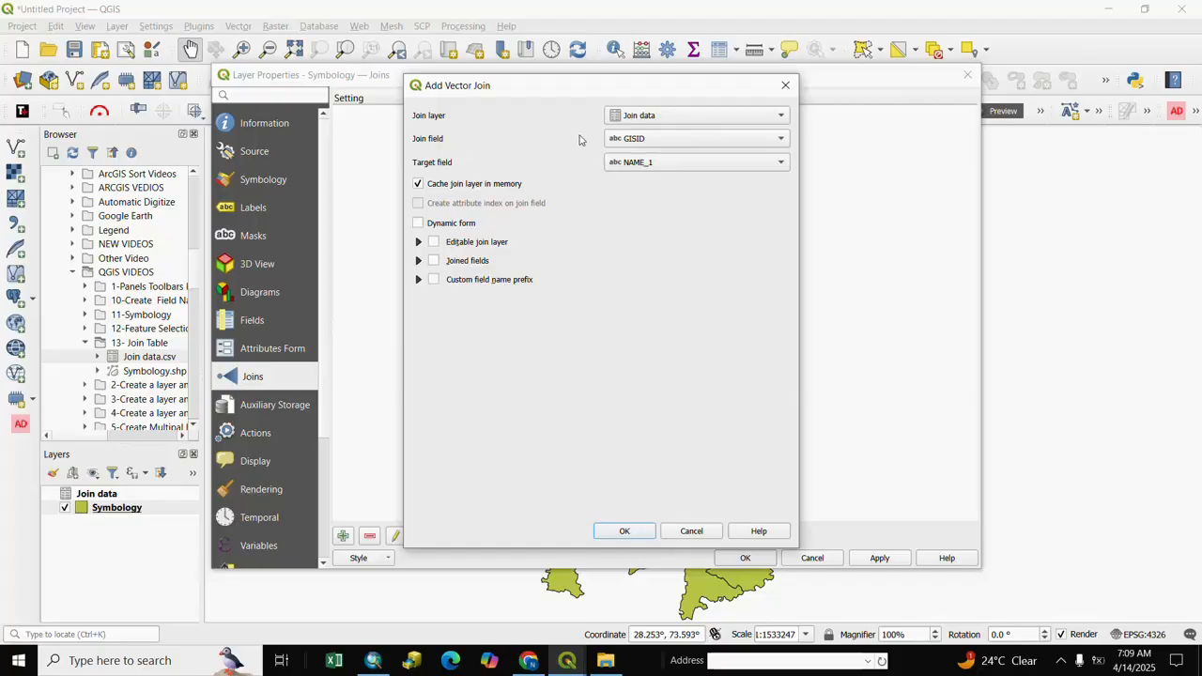
pyautogui.click(782, 139)
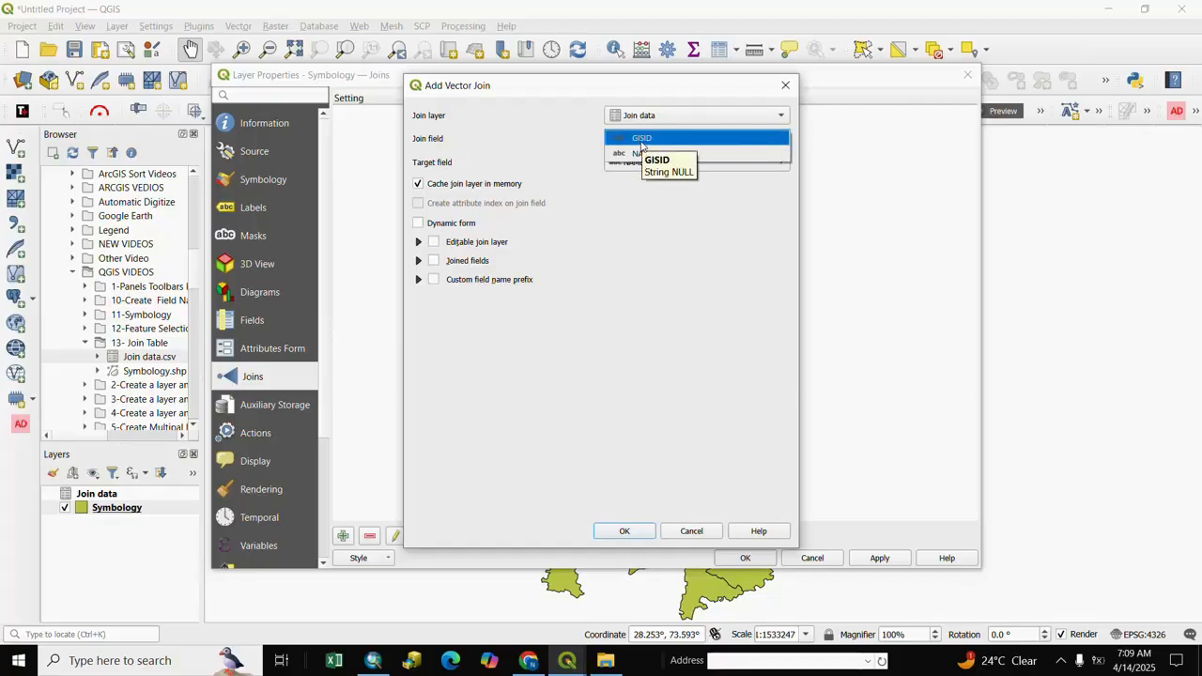
pyautogui.click(643, 139)
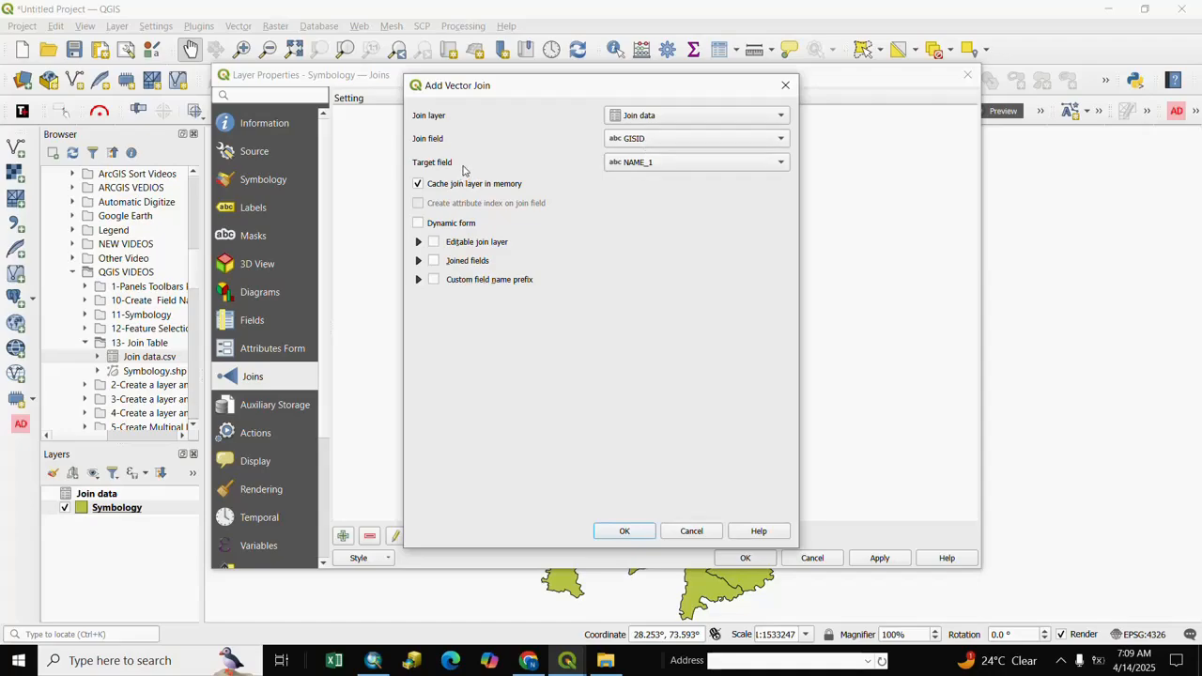
pyautogui.click(781, 164)
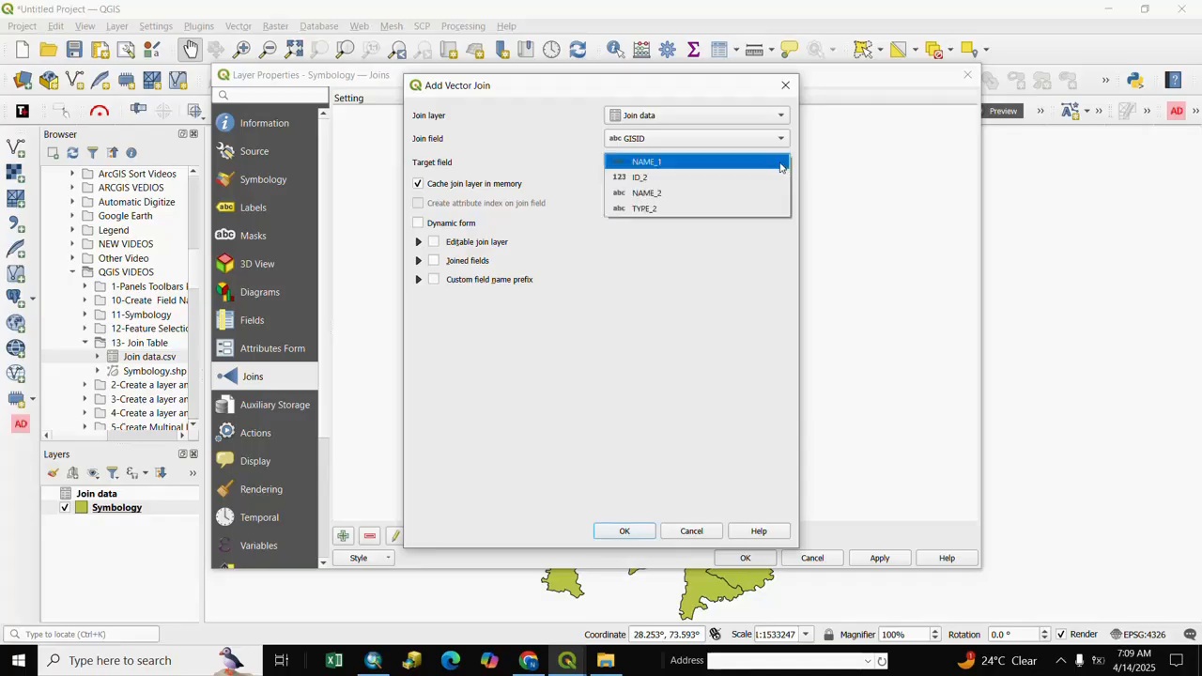
pyautogui.click(661, 180)
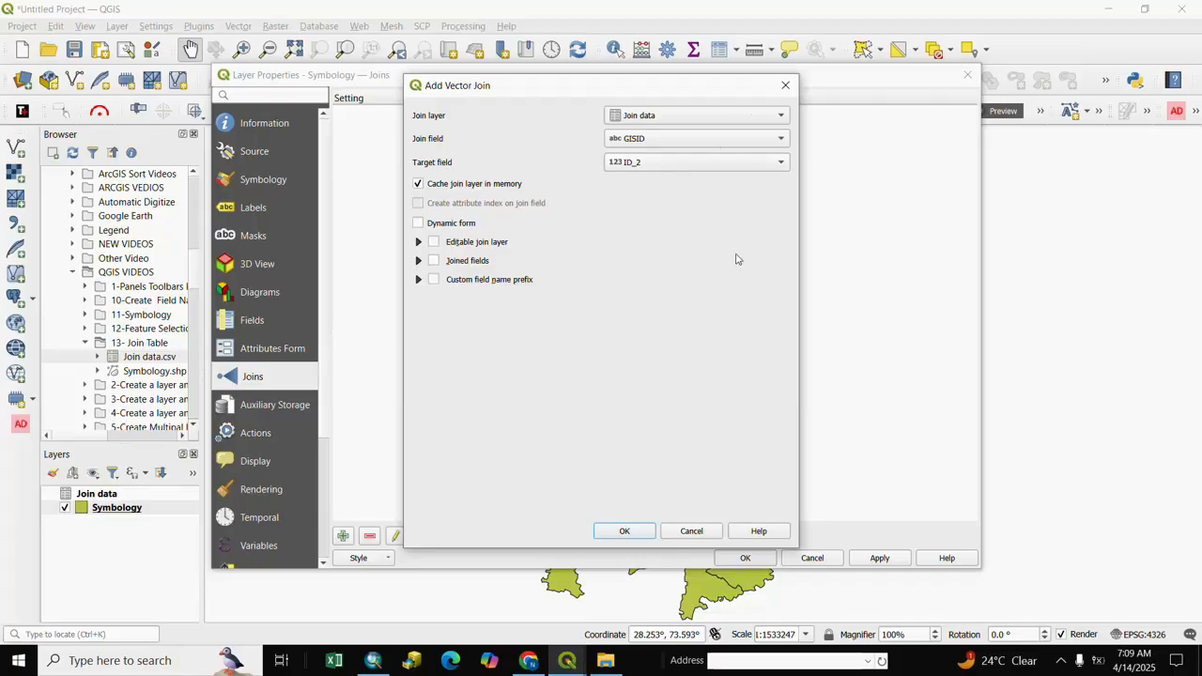
pyautogui.click(639, 532)
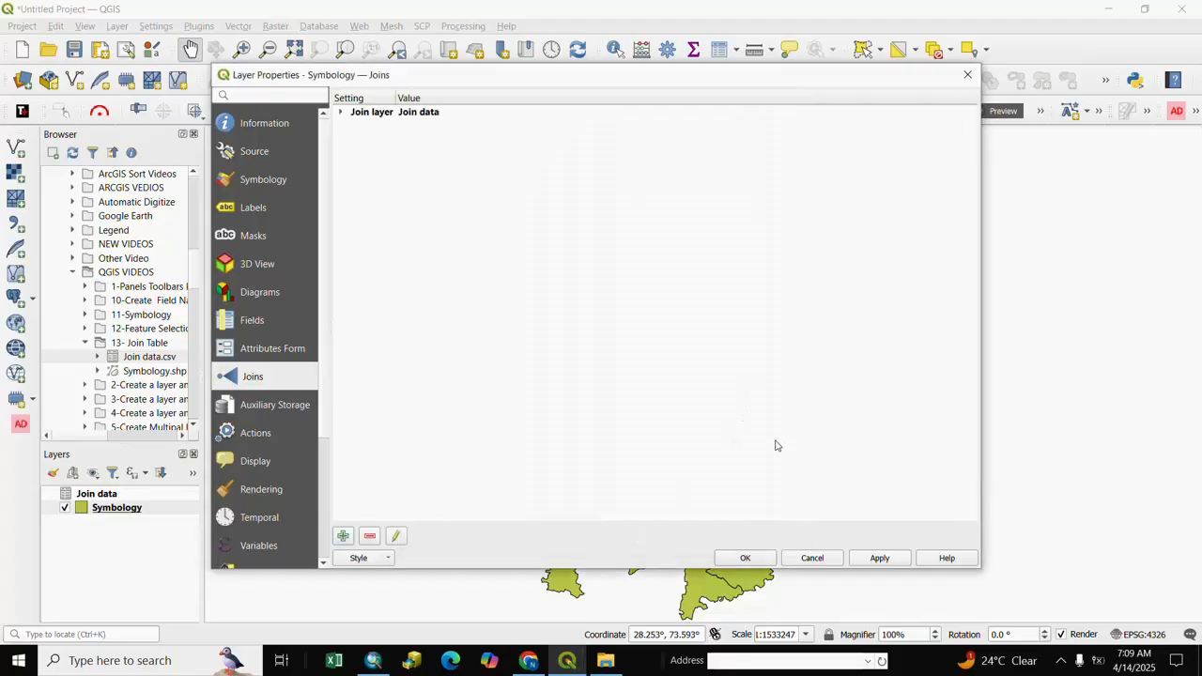
pyautogui.click(881, 561)
pyautogui.click(745, 559)
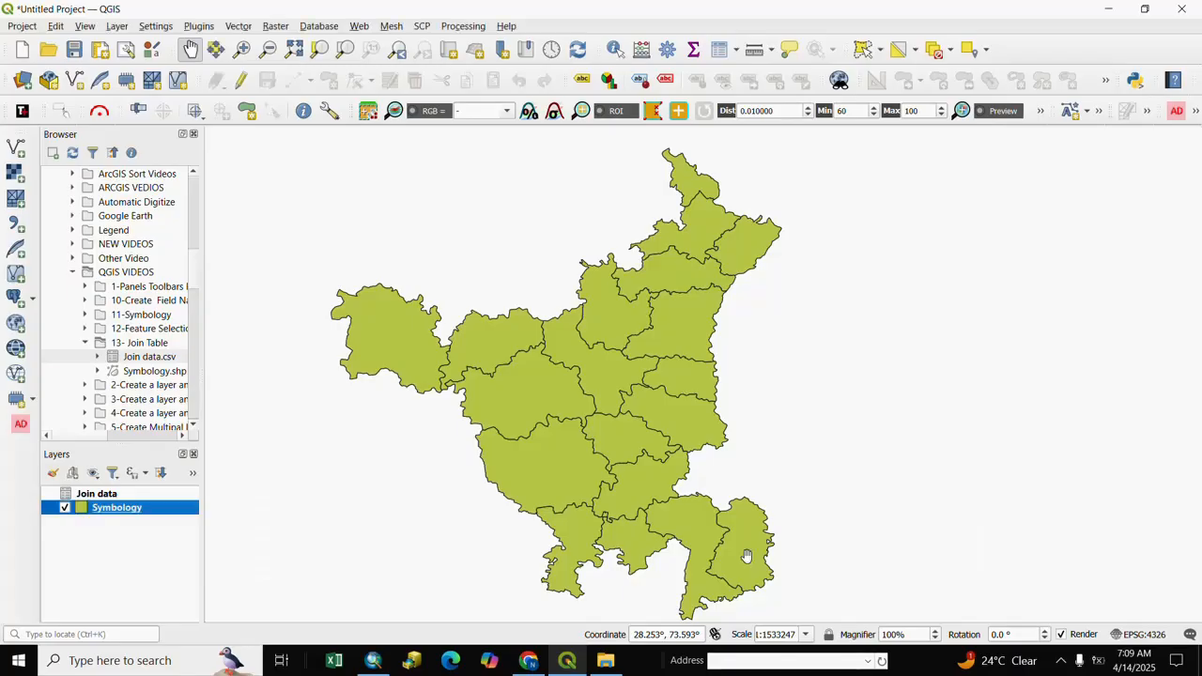
pyautogui.click(97, 550)
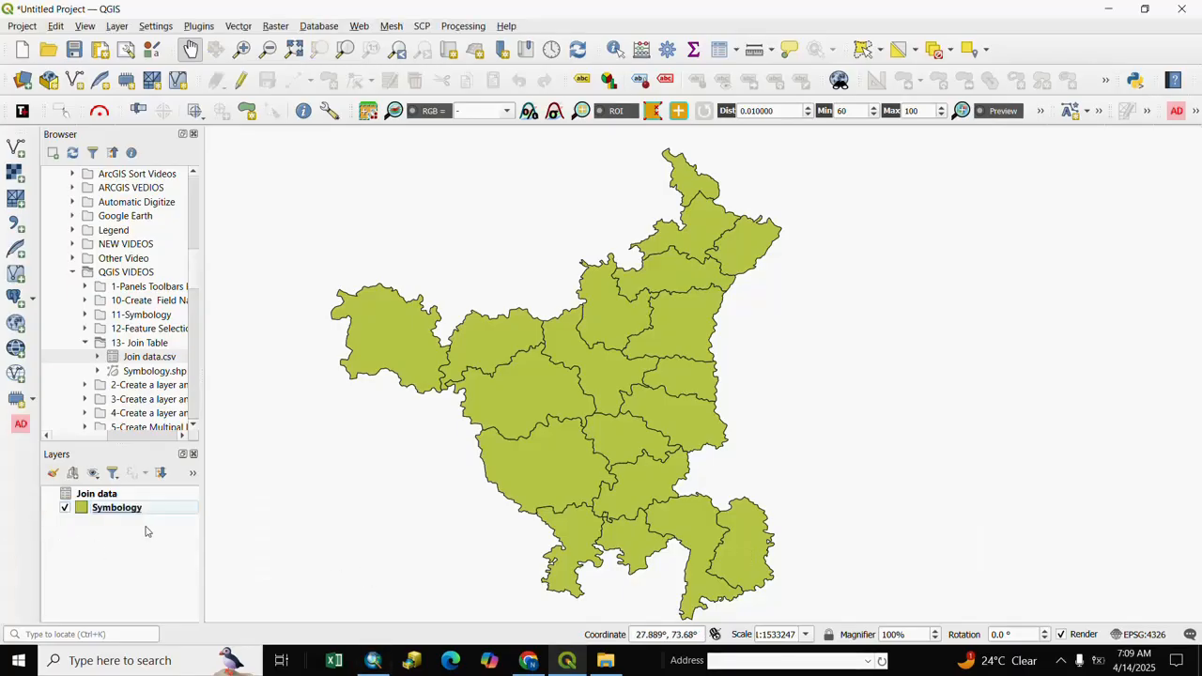
# Examine the Join data_NAME_2 column in the Symbology attribute table, widening it and sorting by it in both directions
pyautogui.click(132, 510)
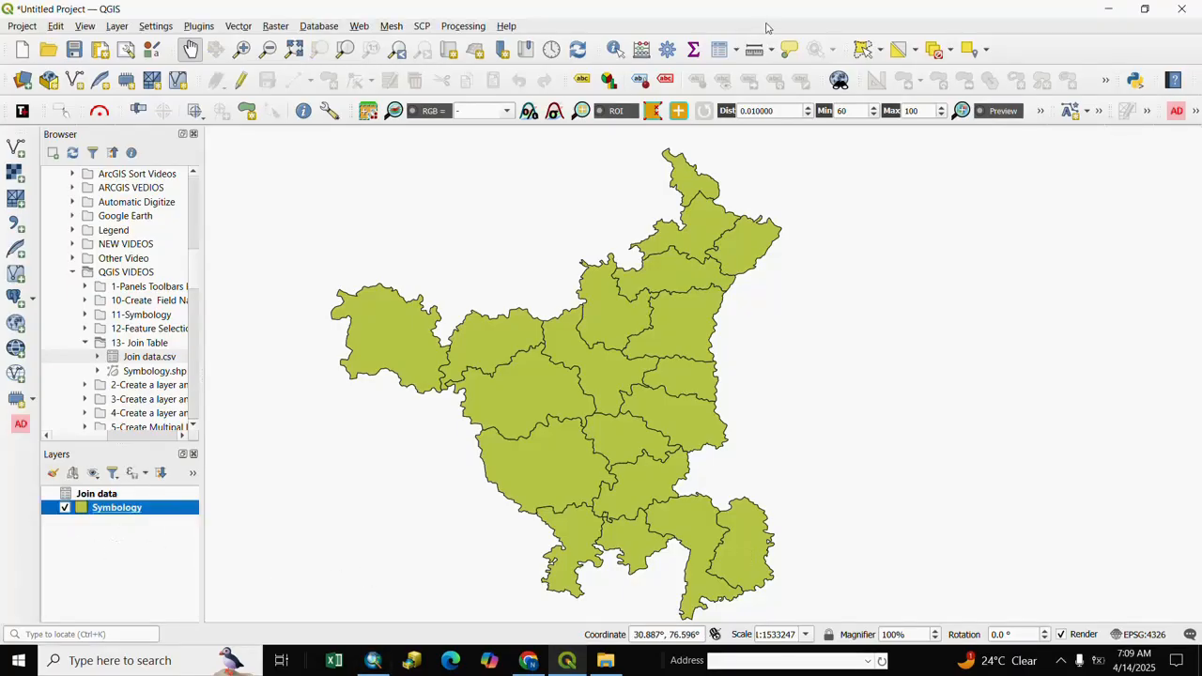
pyautogui.click(720, 51)
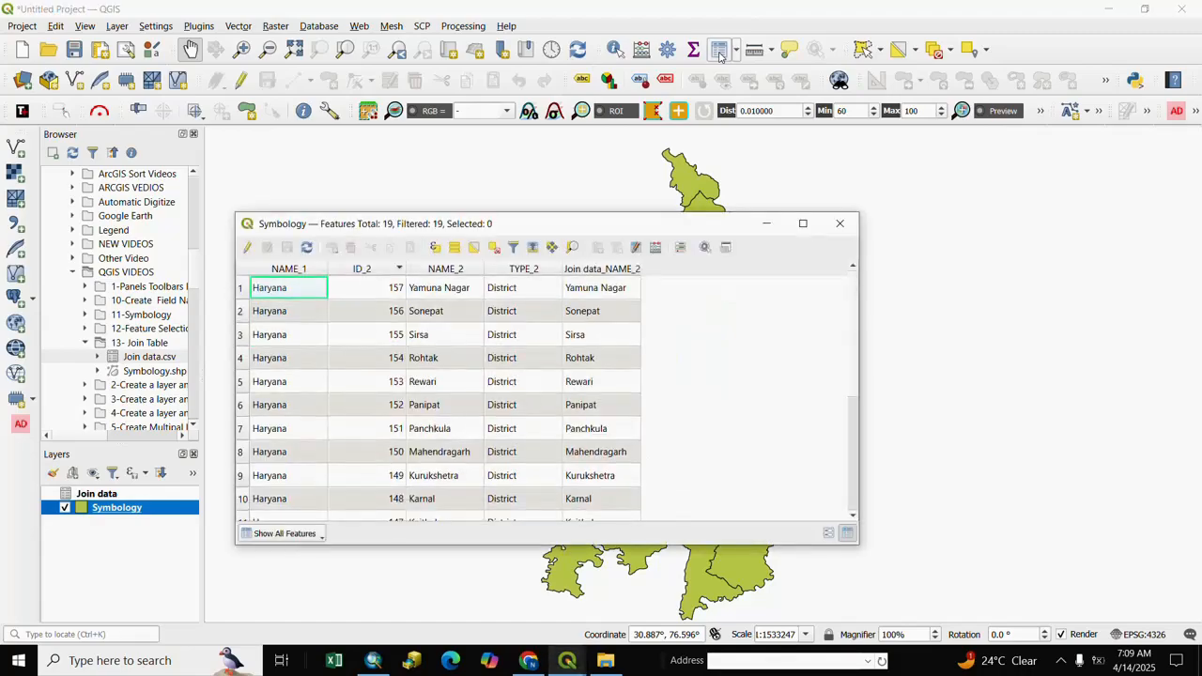
pyautogui.click(577, 270)
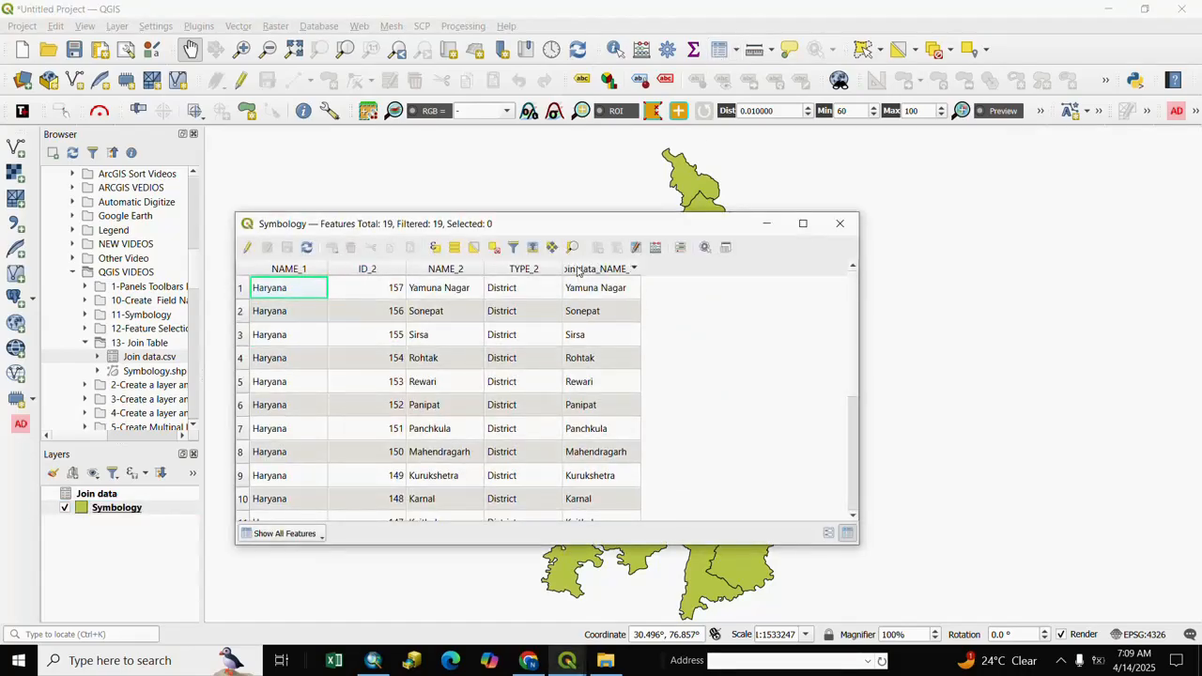
pyautogui.click(577, 269)
pyautogui.moveTo(639, 270); pyautogui.dragTo(733, 270)
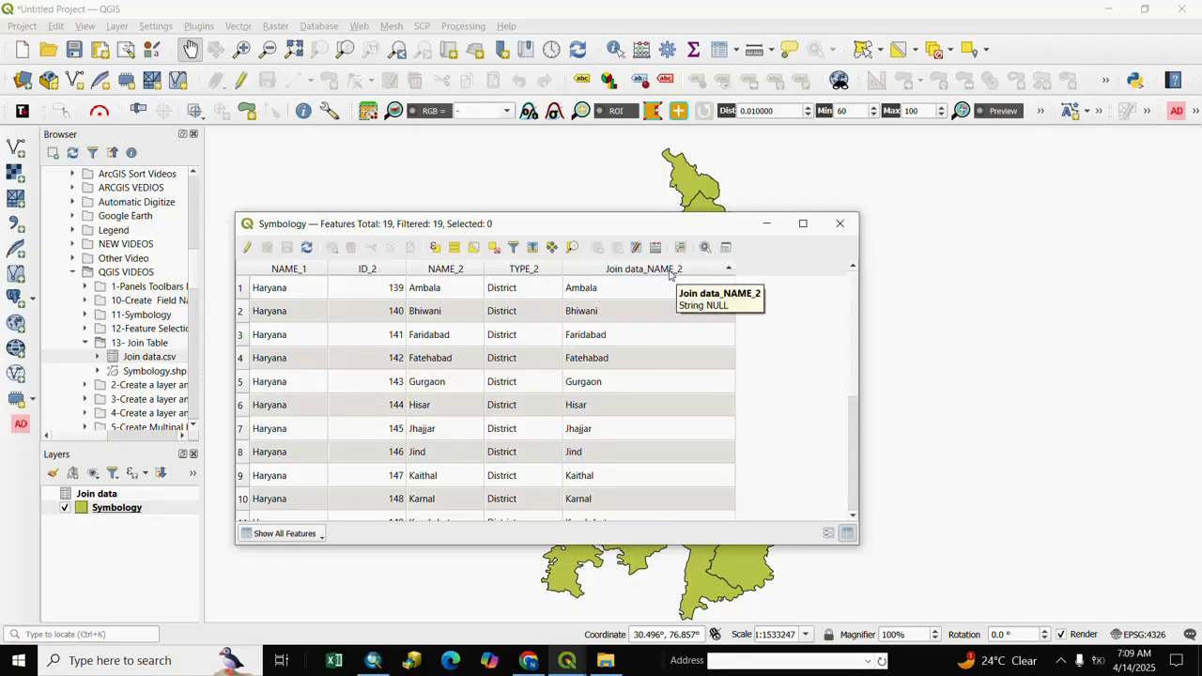
pyautogui.click(850, 475)
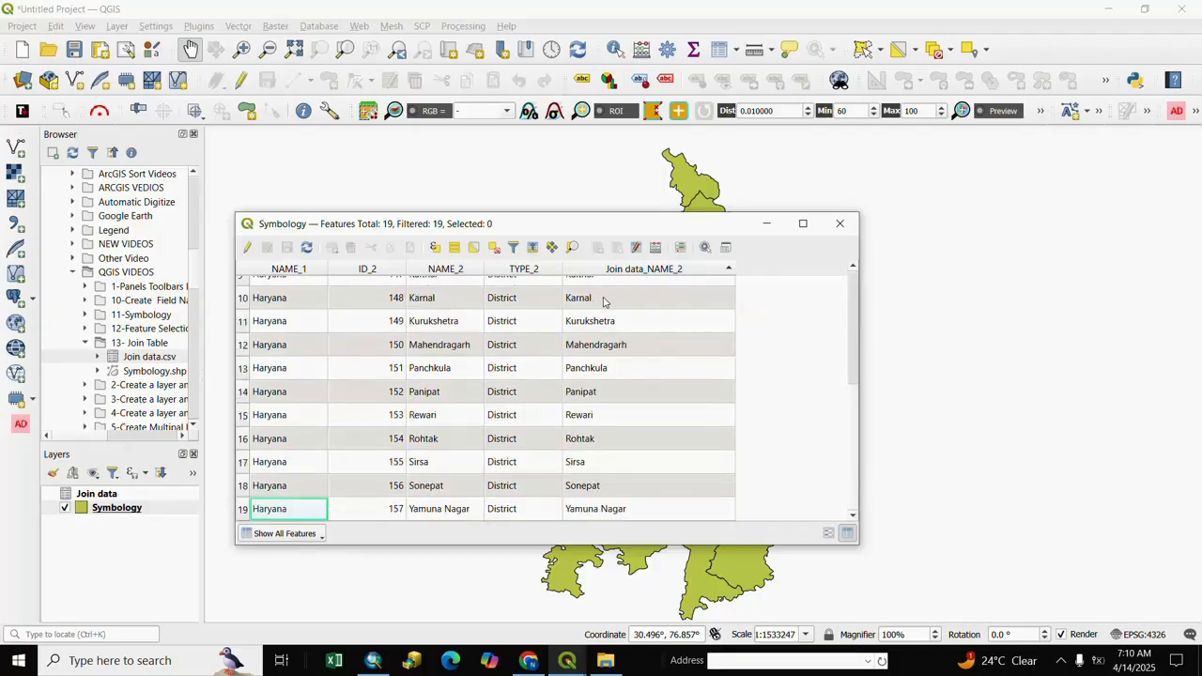
pyautogui.click(586, 272)
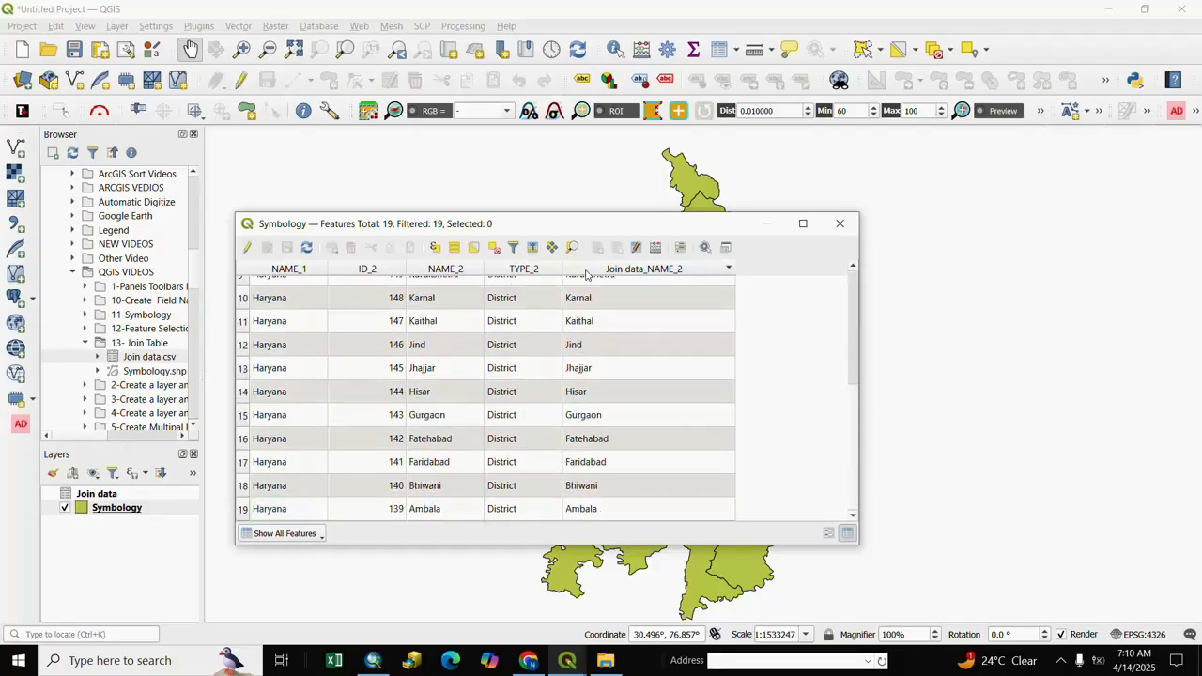
pyautogui.scroll(3, 639, 322)
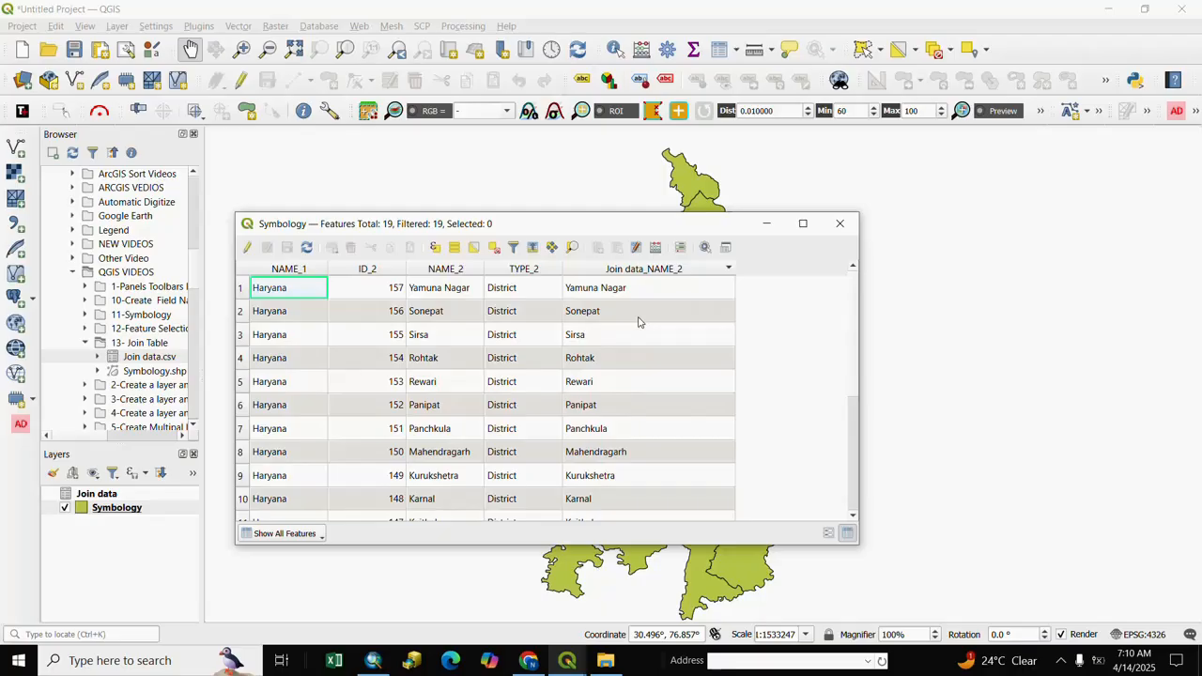
pyautogui.click(841, 223)
# Remove the Join data join from the Symbology layer's properties and apply the change
pyautogui.click(156, 513)
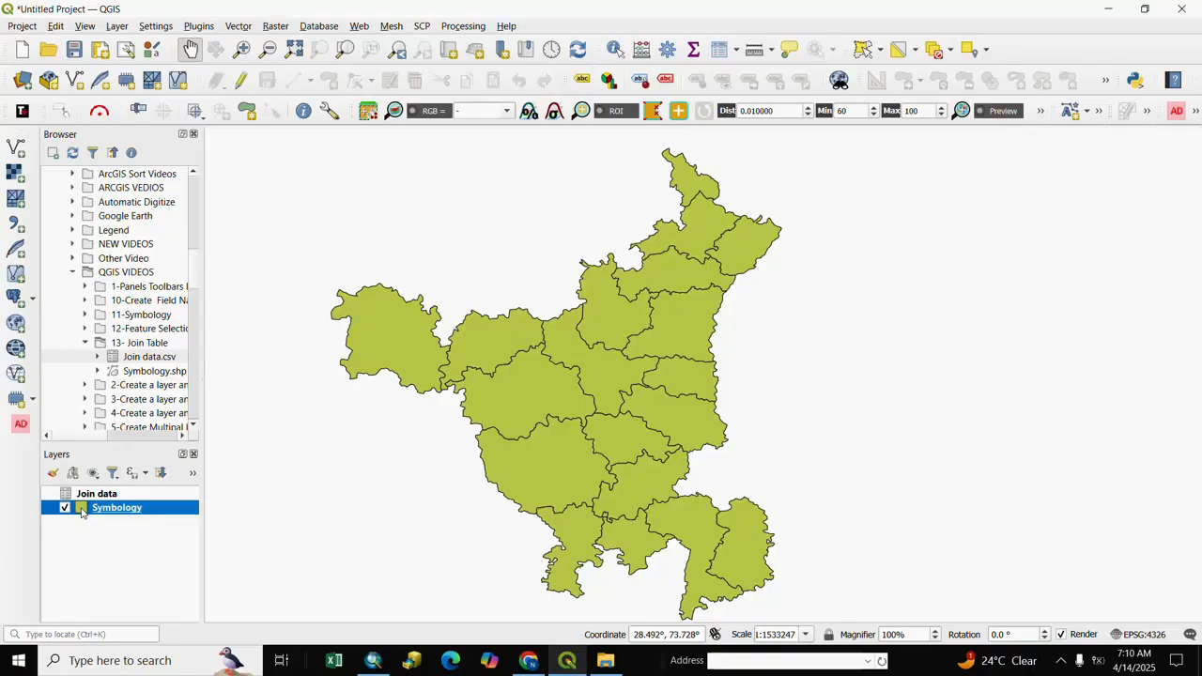
pyautogui.doubleClick(81, 511)
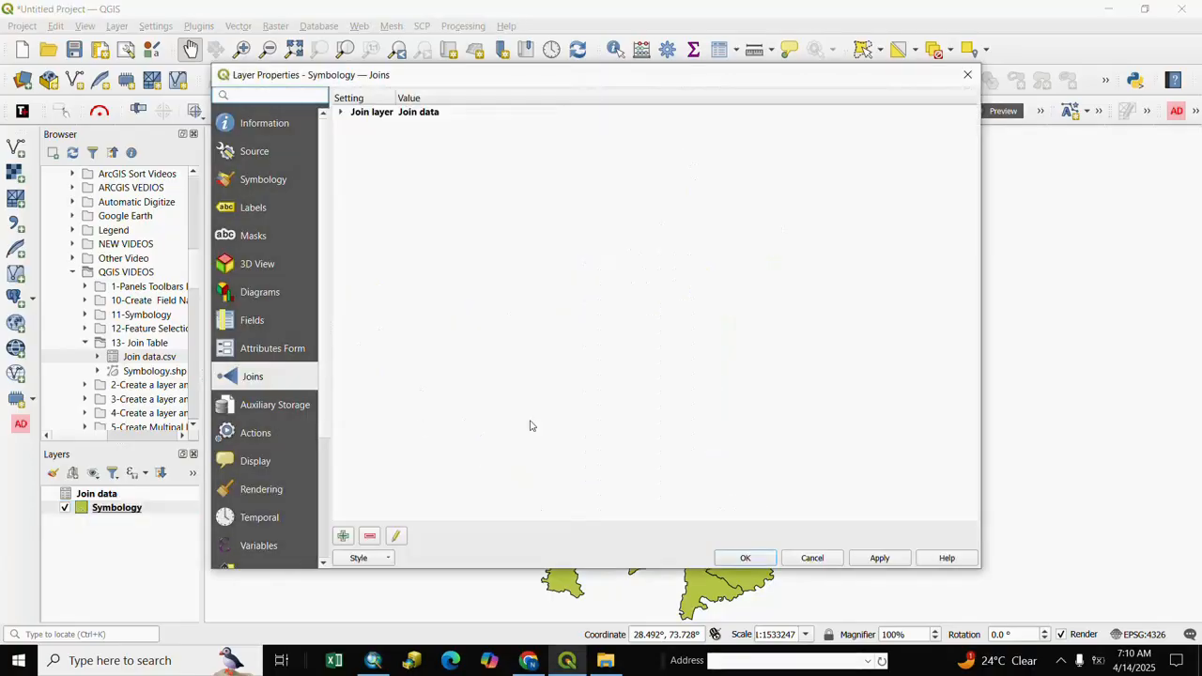
pyautogui.click(370, 537)
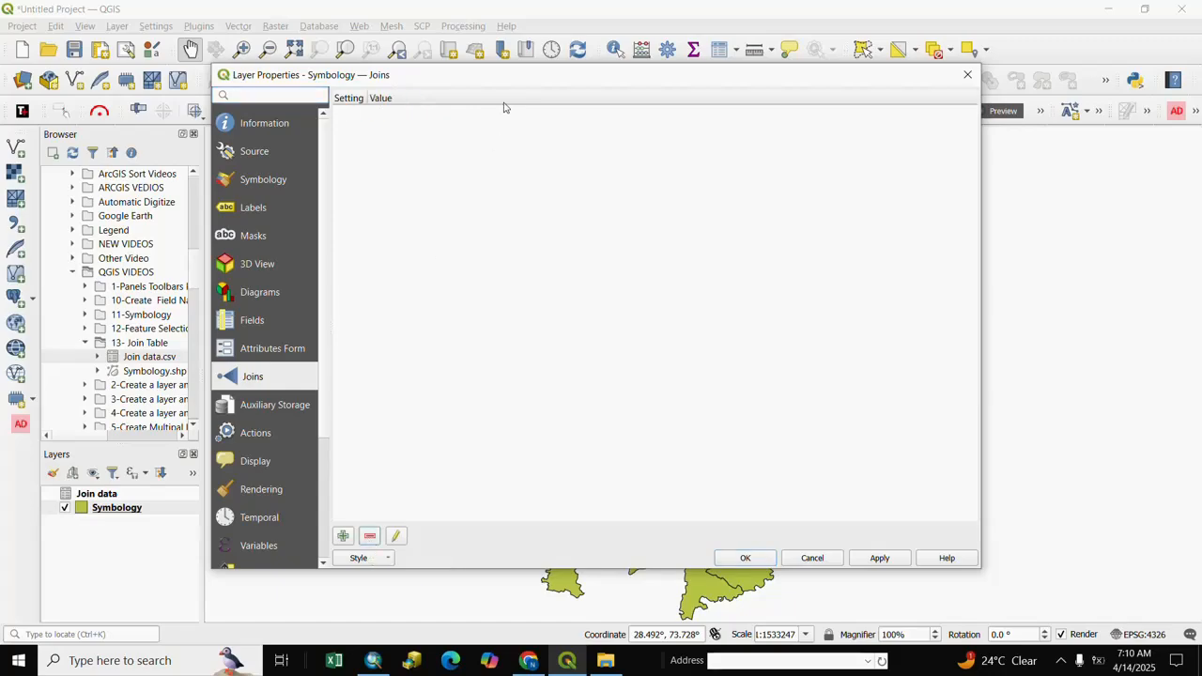
pyautogui.click(878, 559)
pyautogui.click(738, 560)
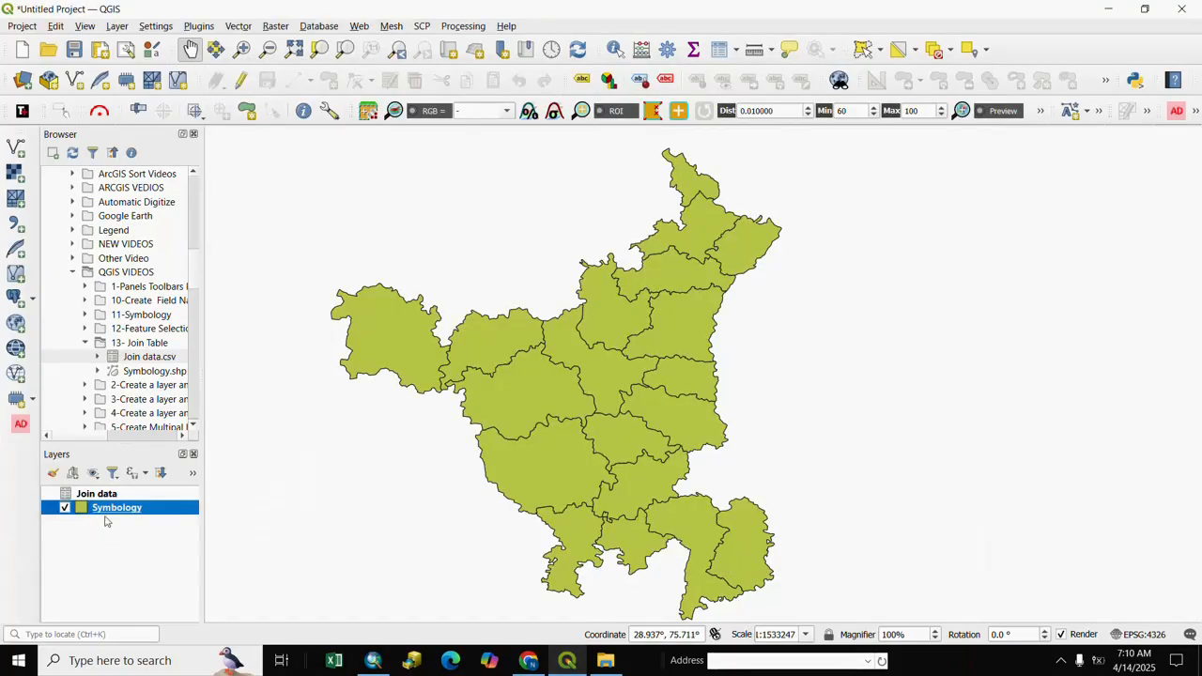
# Reopen the Symbology attribute table to check its columns, sort it by TYPE_2 in ascending order, and close it
pyautogui.click(718, 53)
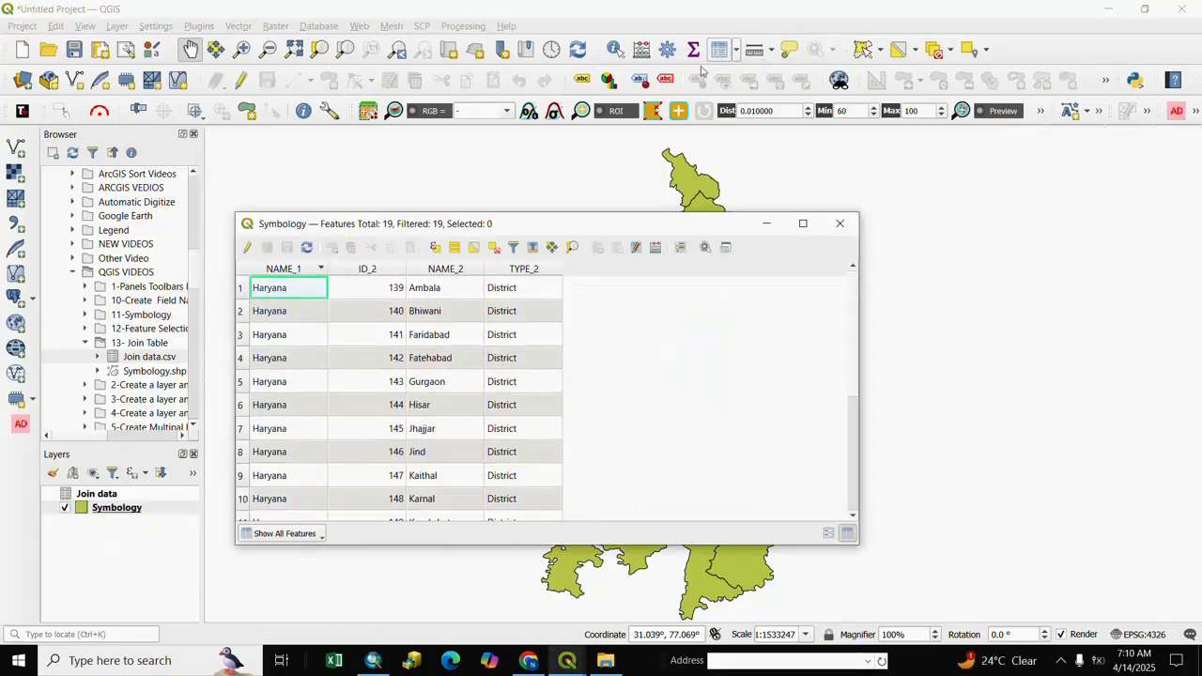
pyautogui.click(507, 269)
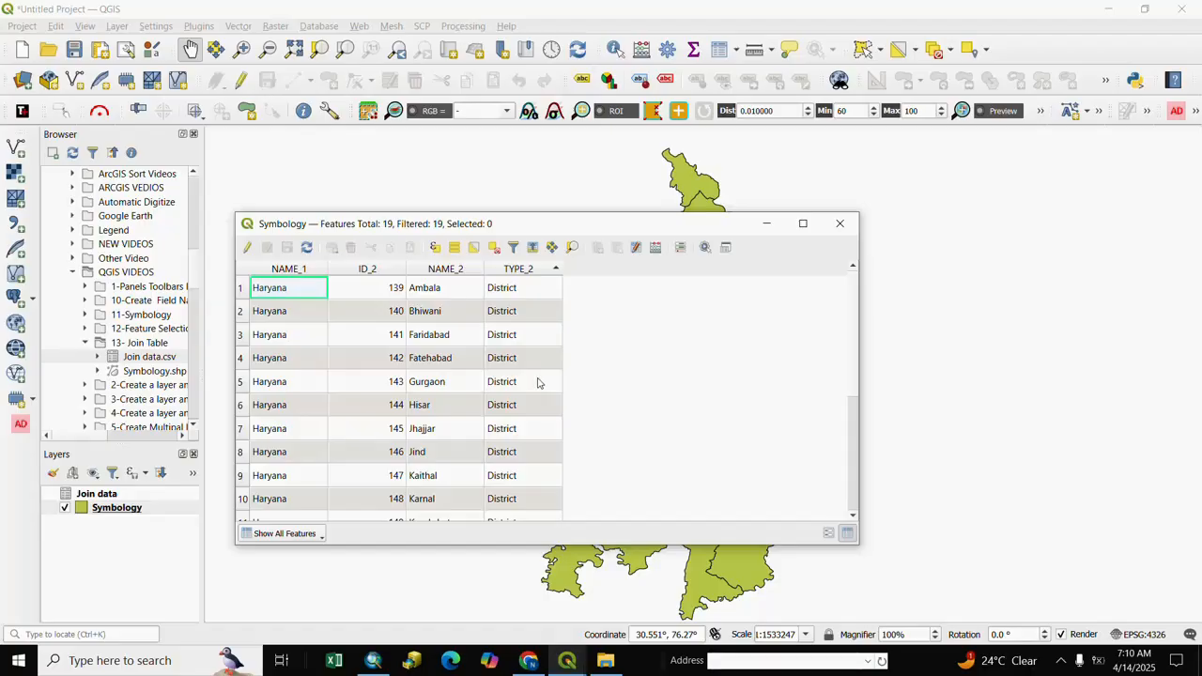
pyautogui.click(839, 223)
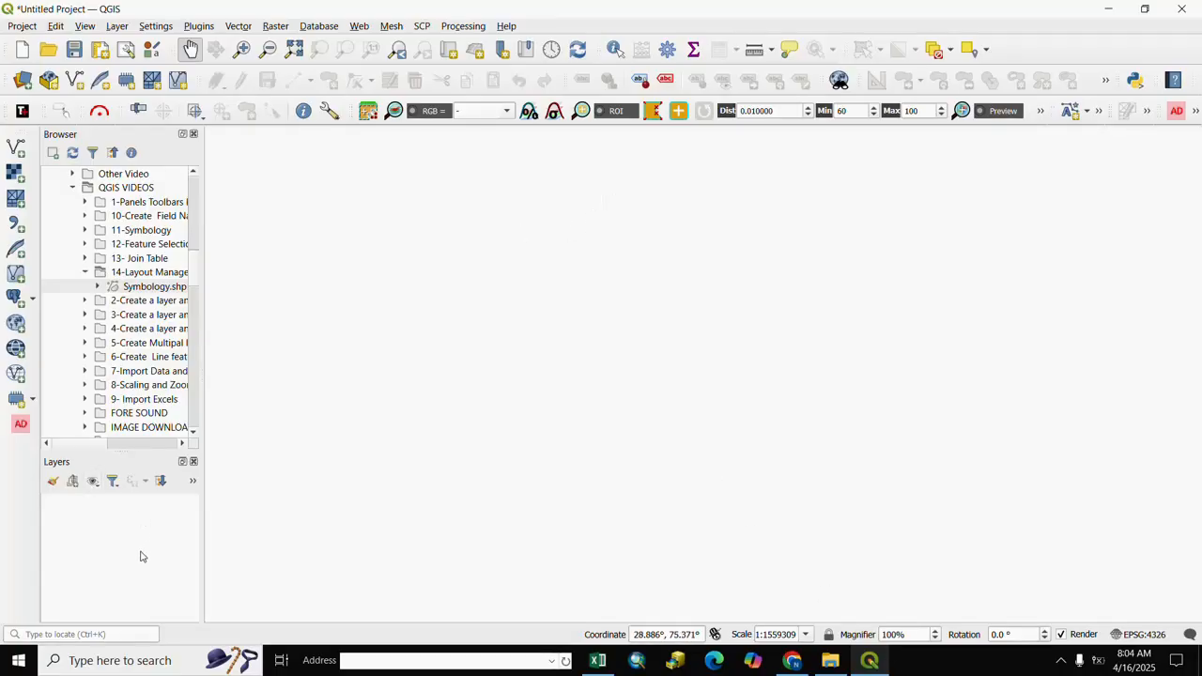
pyautogui.scroll(5, 146, 295)
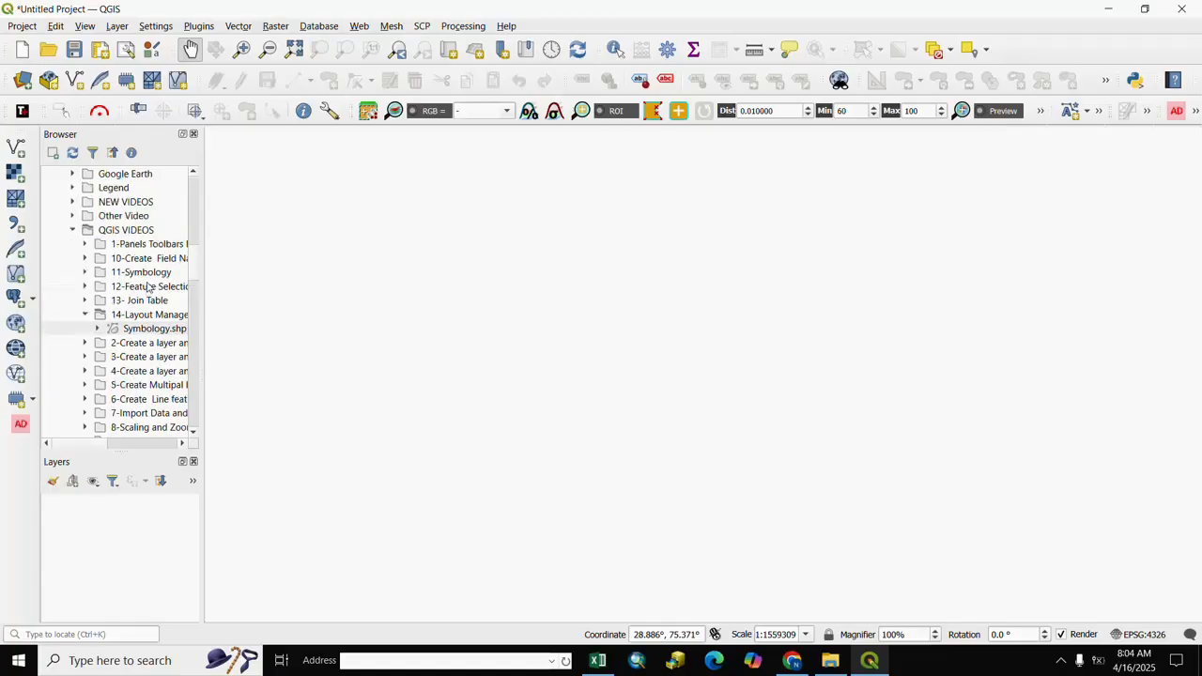
# Load Symbology.shp from the 14-Layout Manager folder into the empty project's map
pyautogui.scroll(-3, 139, 394)
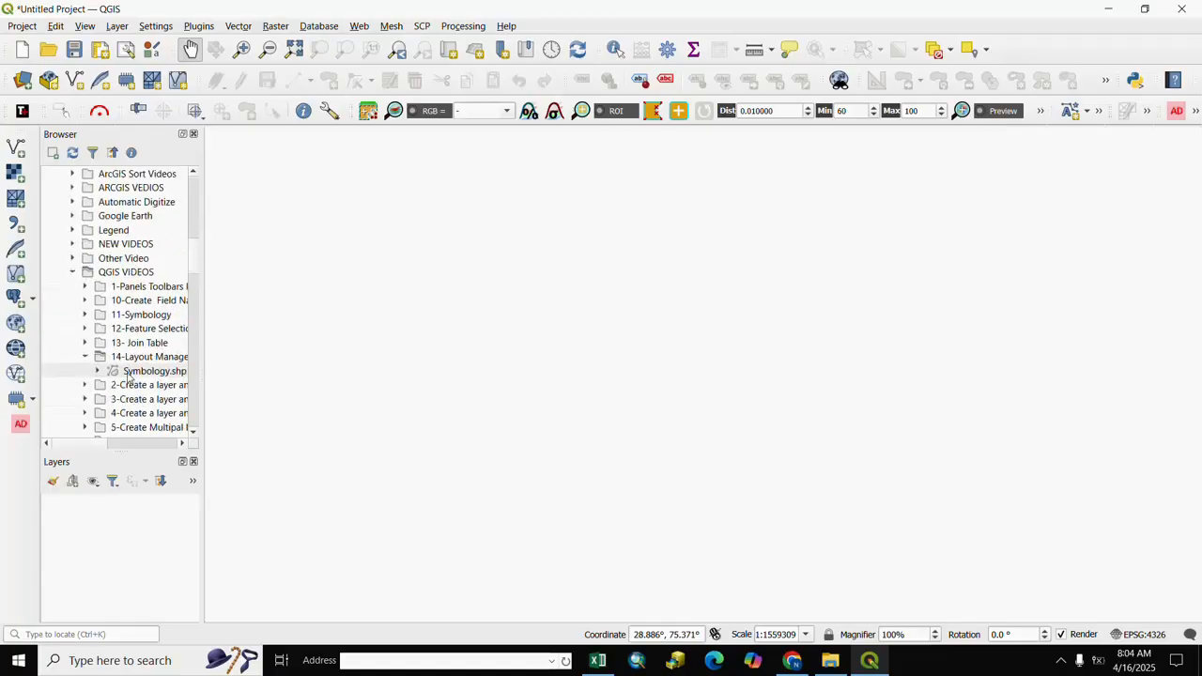
pyautogui.click(132, 372)
pyautogui.scroll(-2, 131, 357)
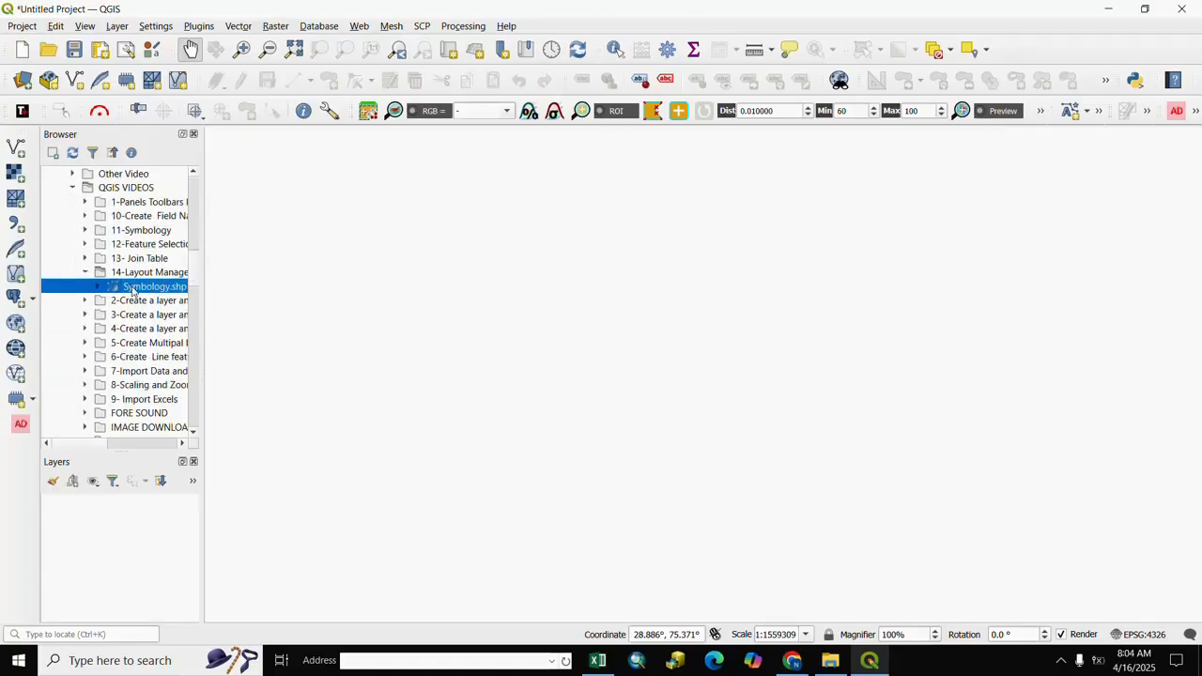
pyautogui.moveTo(134, 289)
pyautogui.mouseDown()
pyautogui.moveTo(366, 424)
pyautogui.moveTo(360, 410)
pyautogui.moveTo(332, 407)
pyautogui.mouseUp()
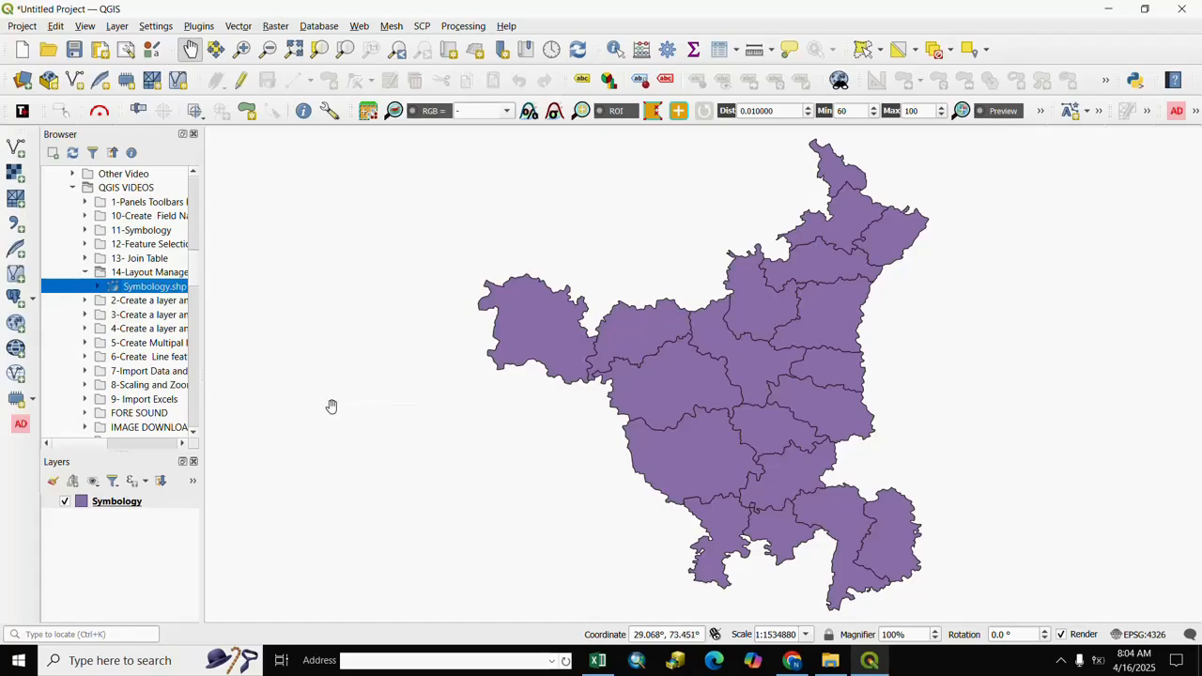
pyautogui.moveTo(945, 445); pyautogui.dragTo(890, 430)
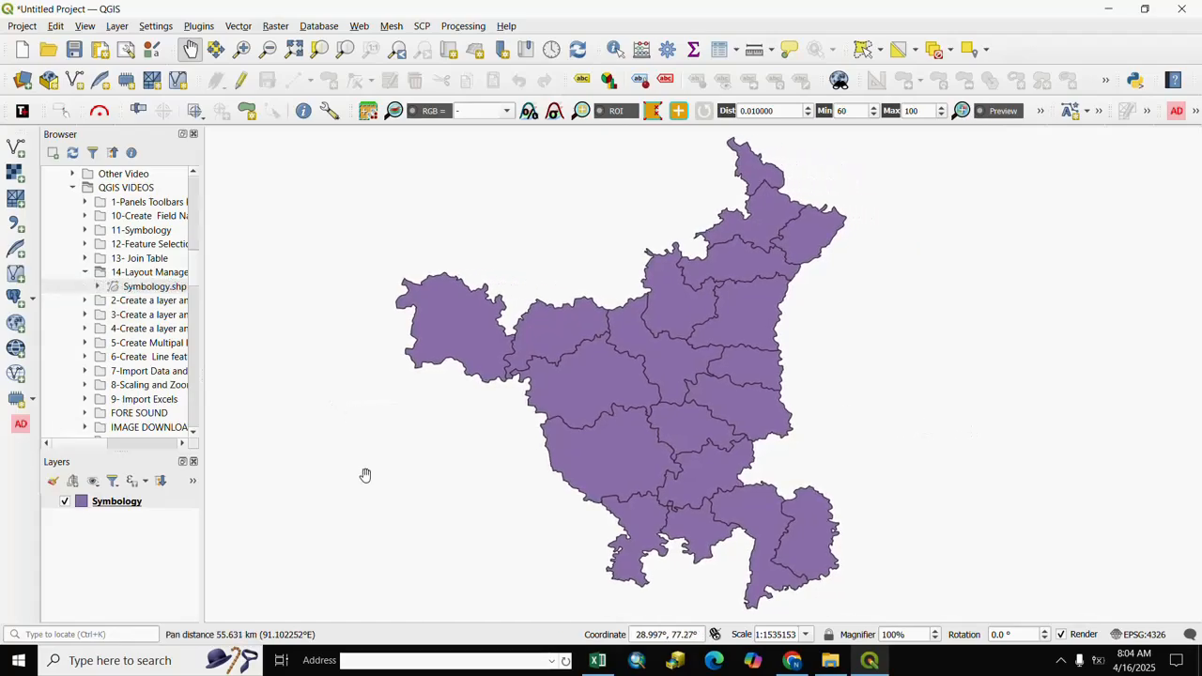
# Set the Symbology layer's style to Categorized, using NAME_2 as the value field
pyautogui.click(84, 505)
pyautogui.doubleClick(84, 506)
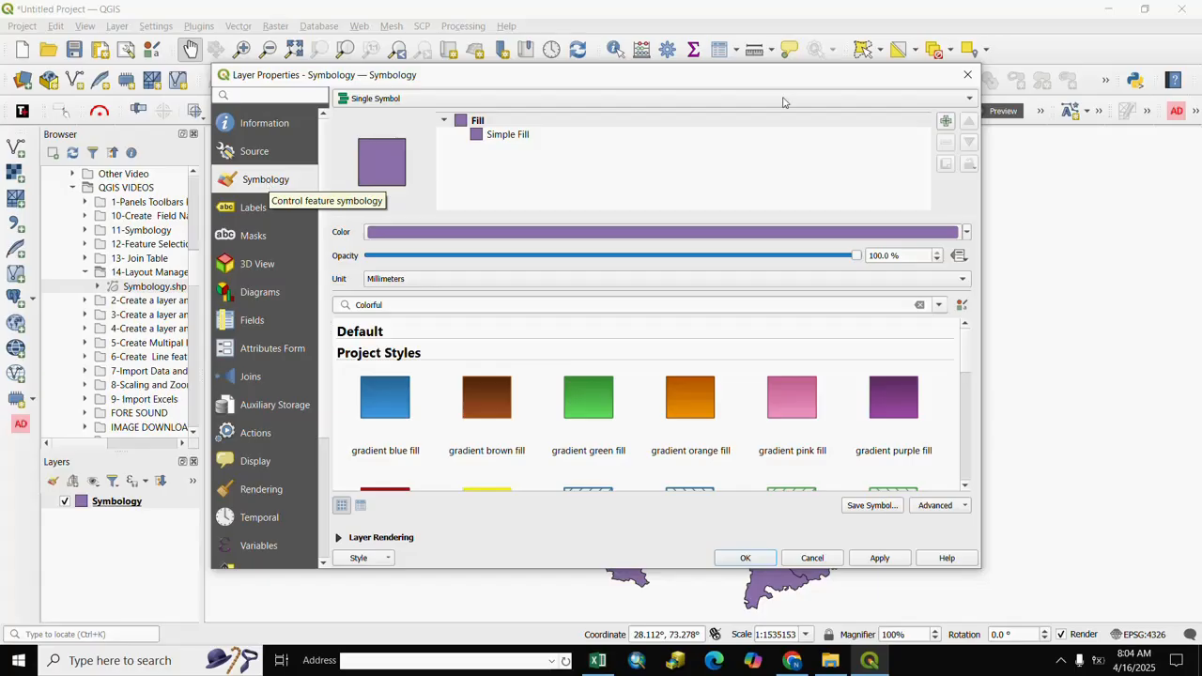
pyautogui.click(967, 101)
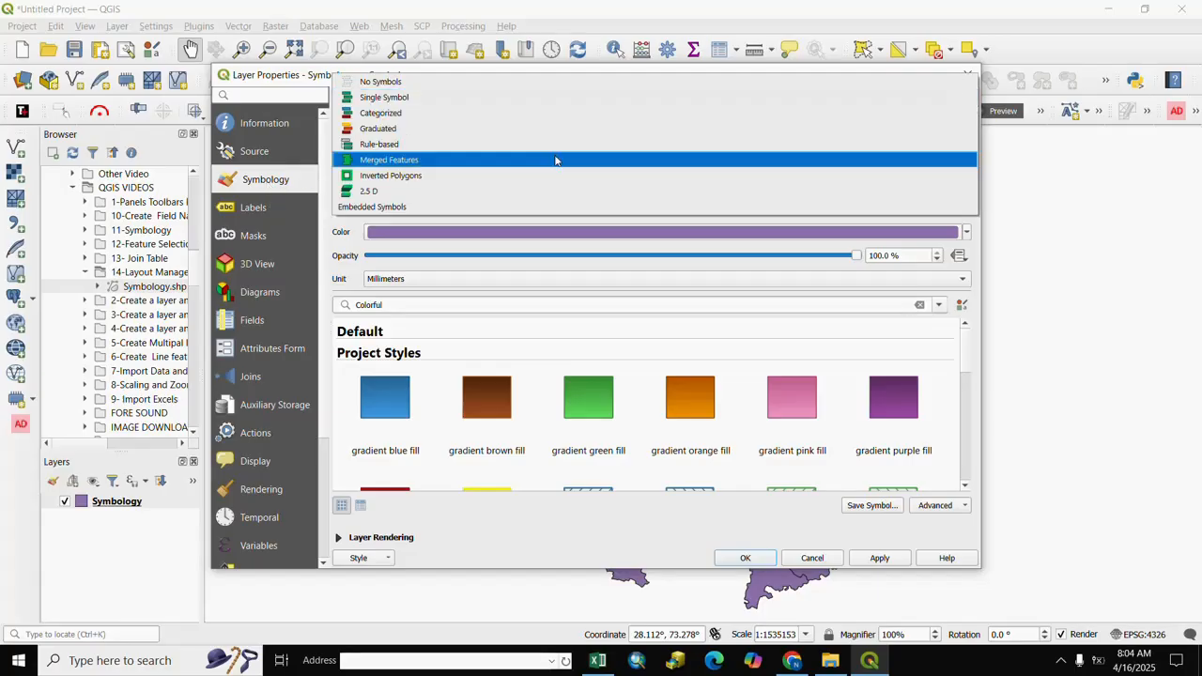
pyautogui.click(375, 113)
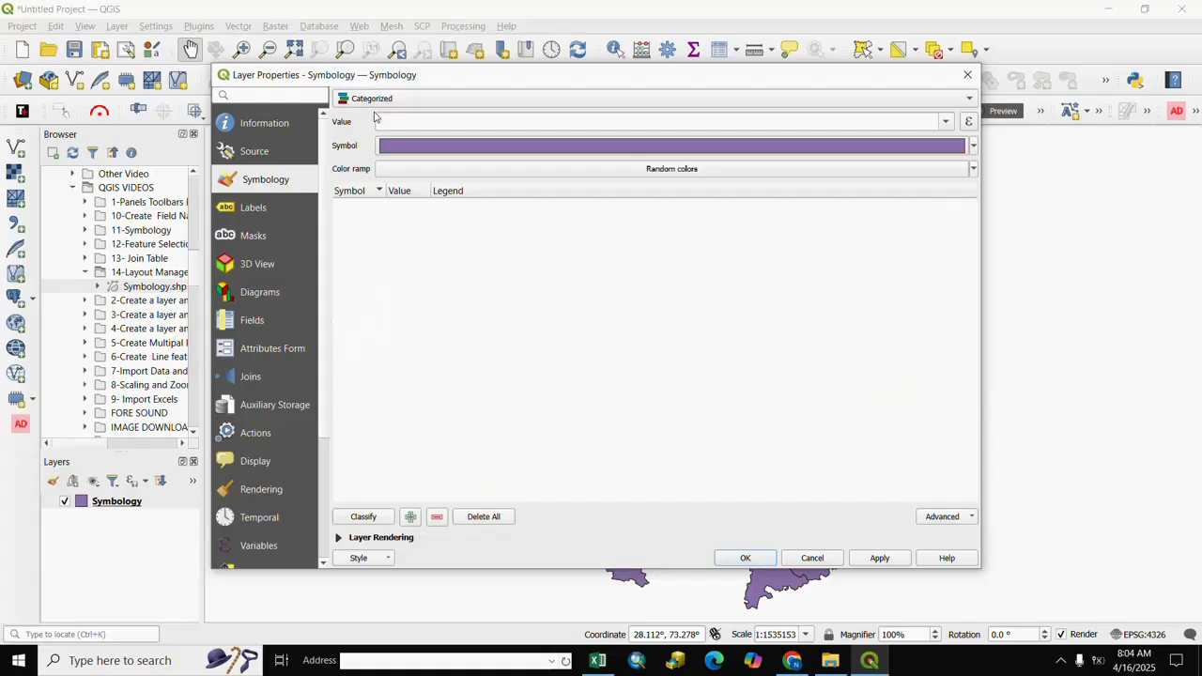
pyautogui.click(945, 122)
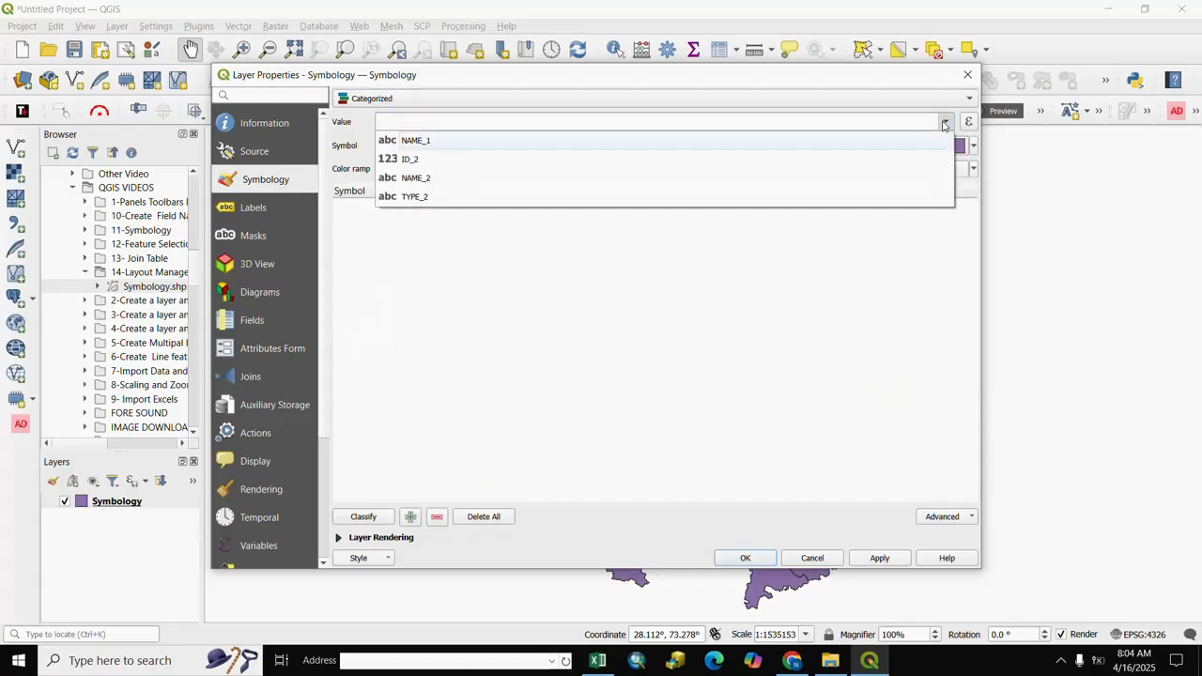
pyautogui.click(398, 181)
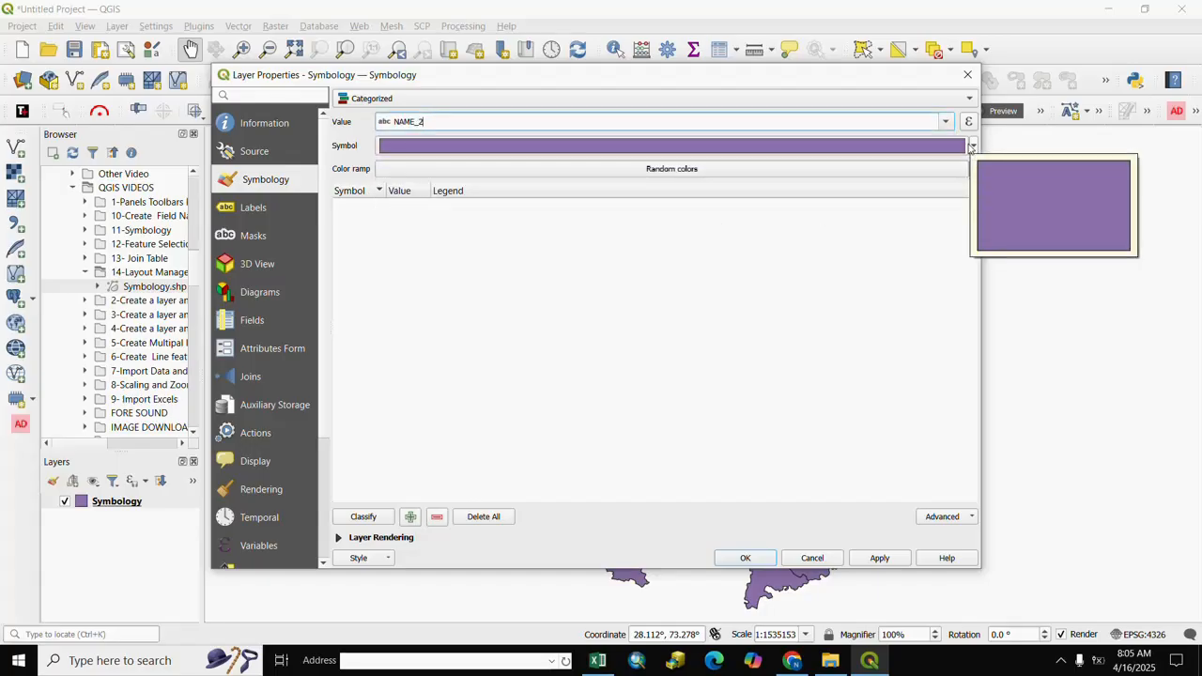
# Change the base symbol color of the categorized style to a muted magenta and apply it
pyautogui.click(973, 147)
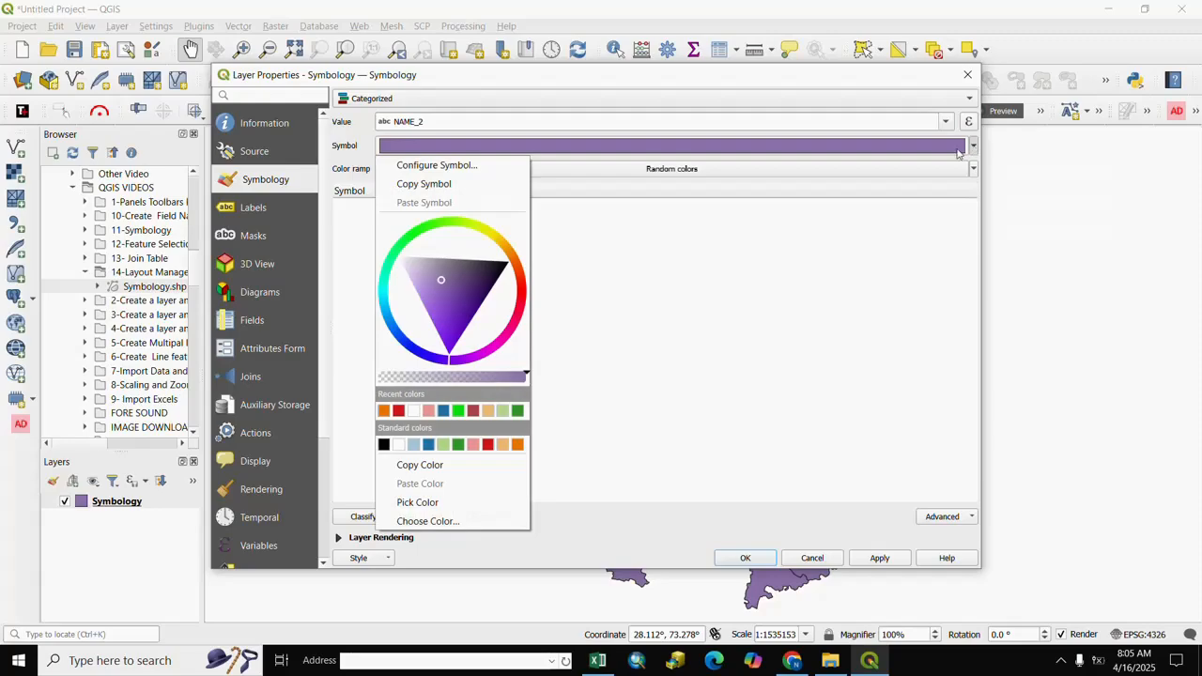
pyautogui.click(506, 340)
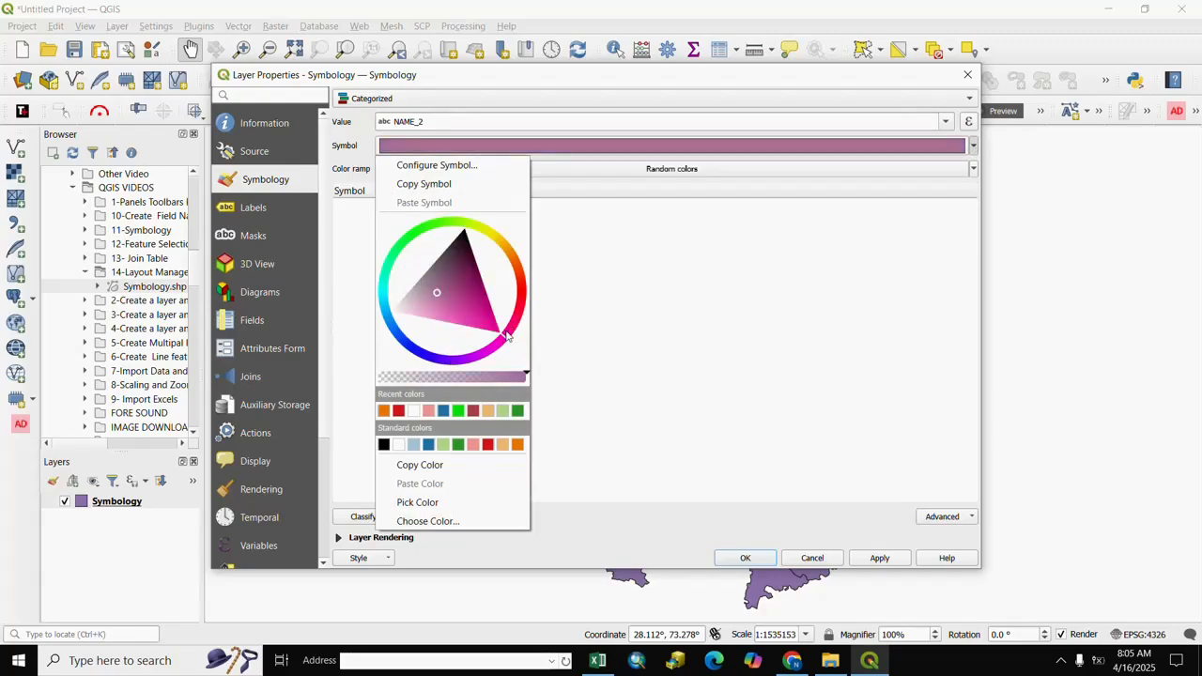
pyautogui.click(883, 558)
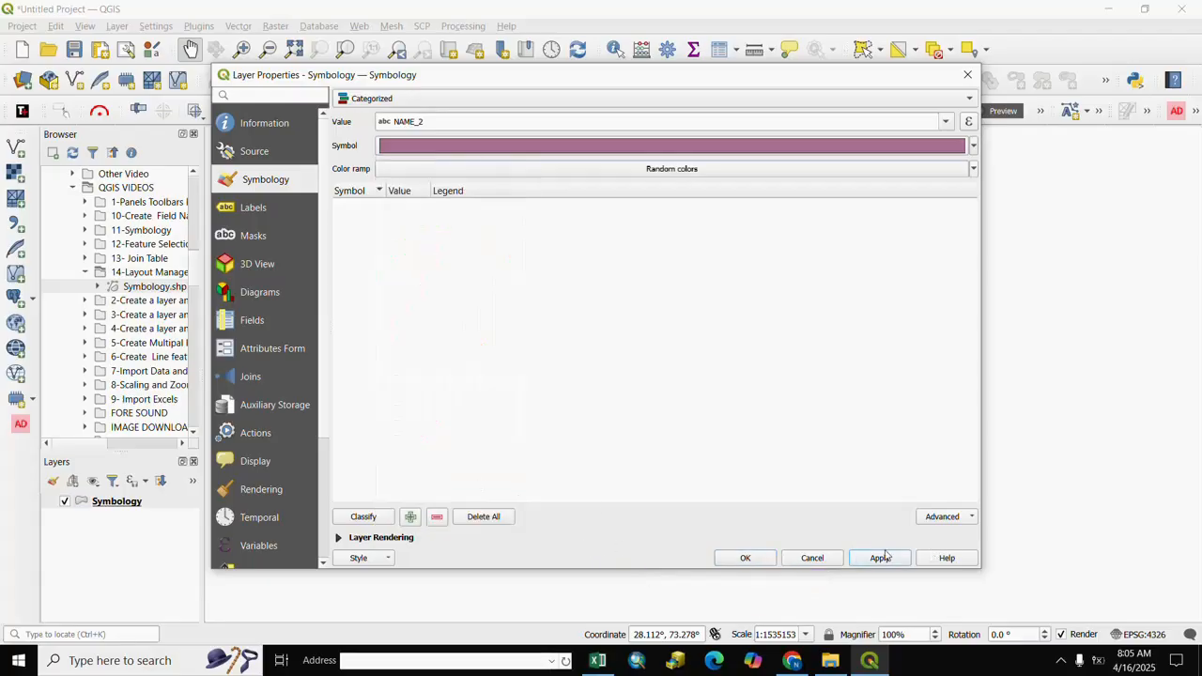
# Classify the NAME_2 categories with random colors and apply the style to the Symbology layer
pyautogui.click(354, 522)
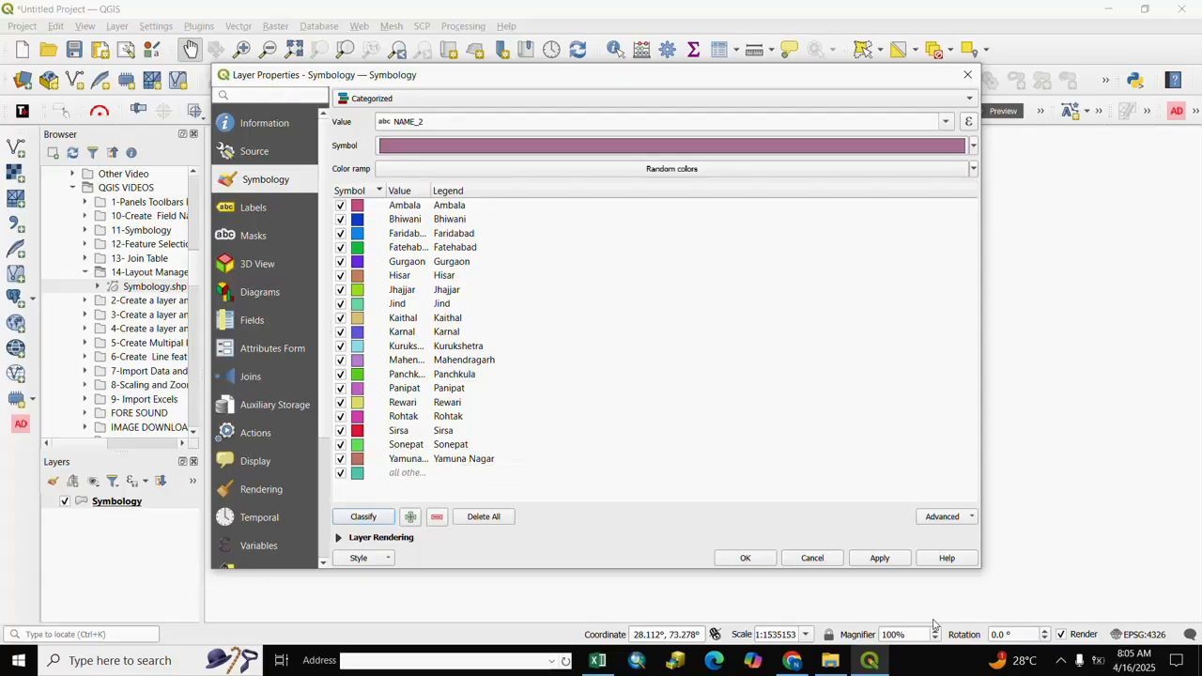
pyautogui.click(881, 560)
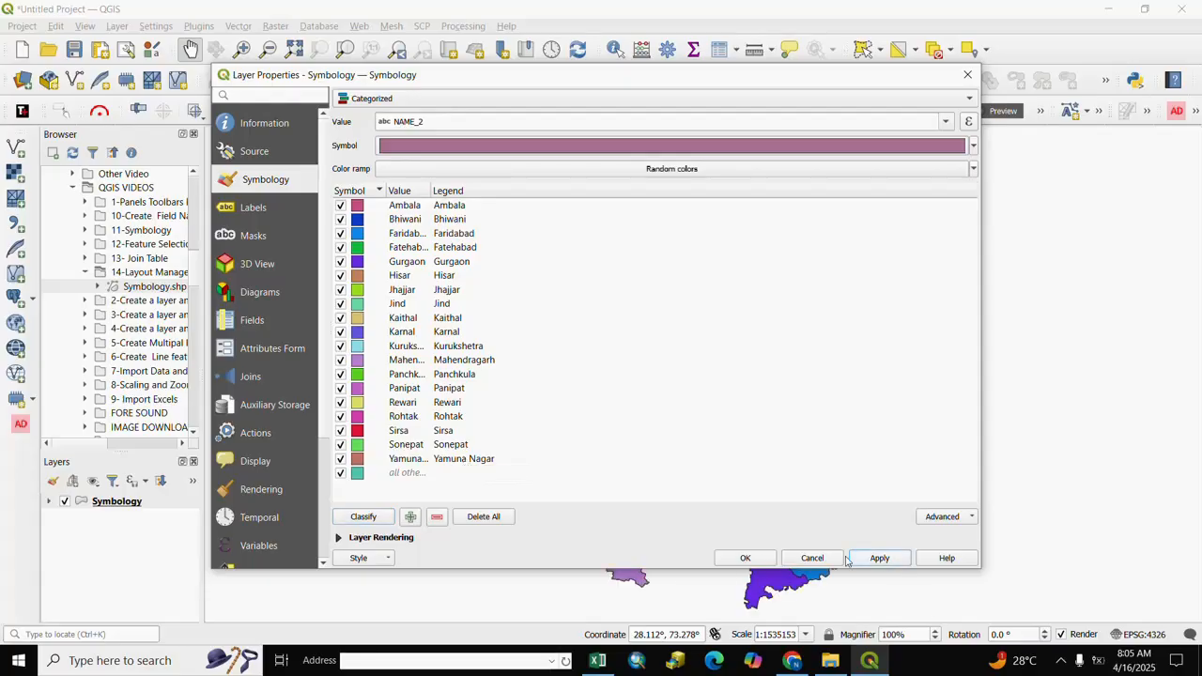
pyautogui.click(747, 561)
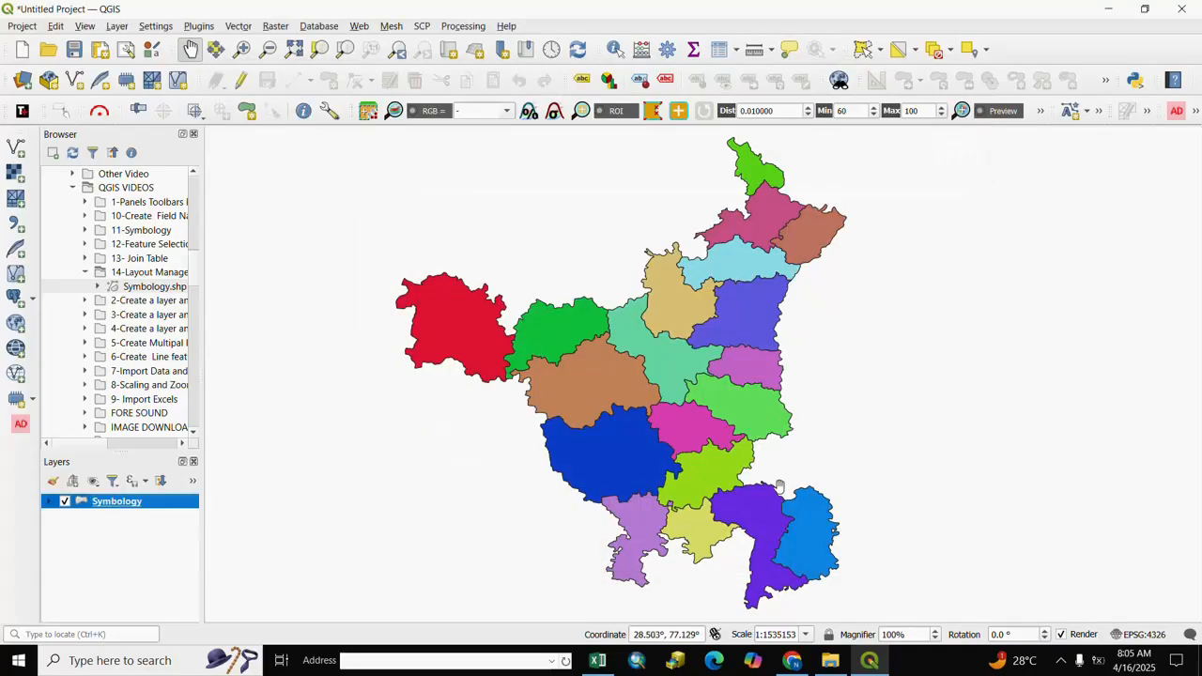
pyautogui.moveTo(836, 475); pyautogui.dragTo(824, 477)
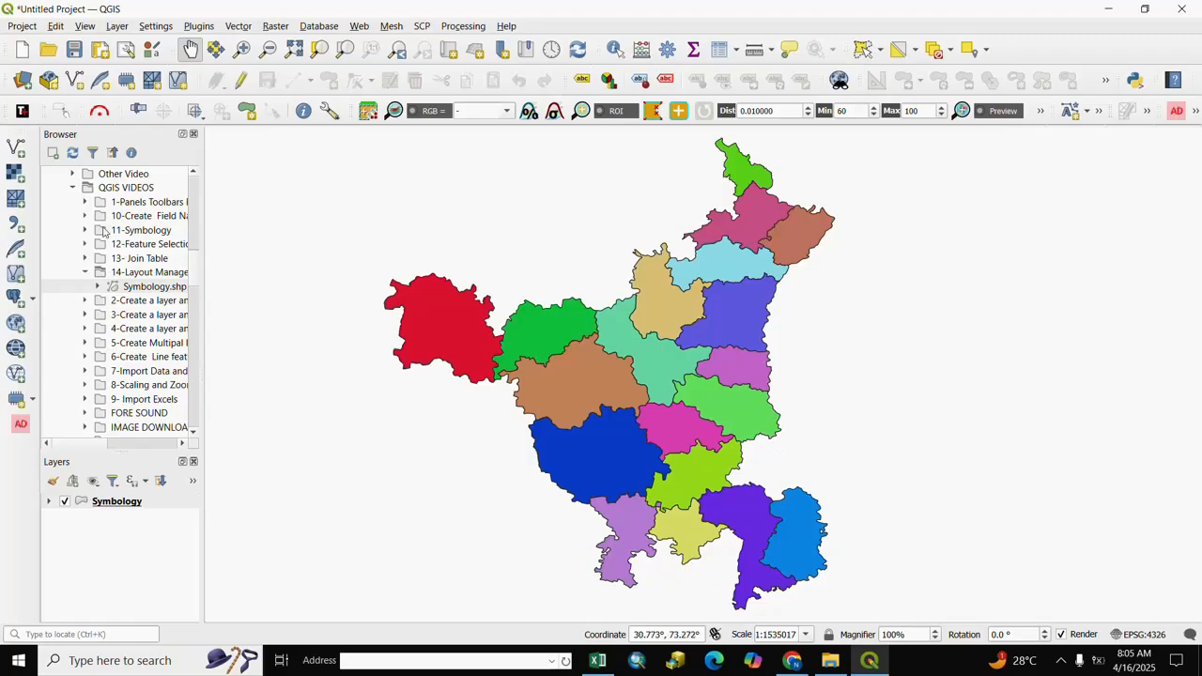
# Create a print layout titled MY FIRST MAP from the Empty Layout template in the Layout Manager
pyautogui.click(23, 27)
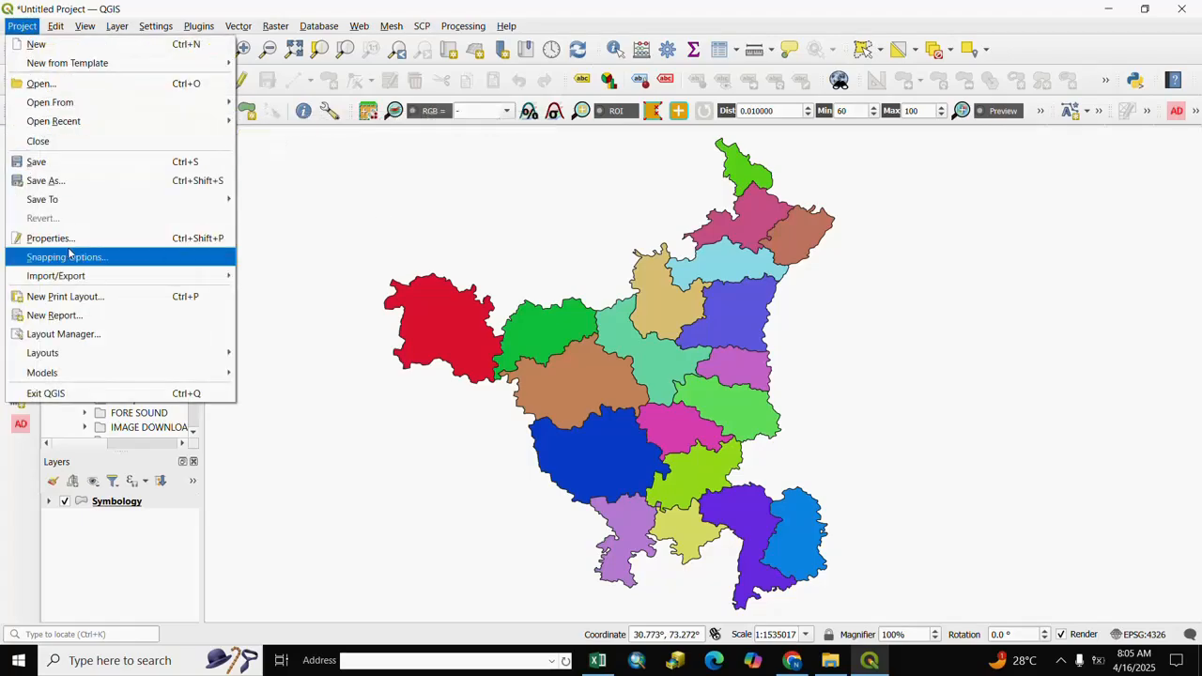
pyautogui.click(103, 338)
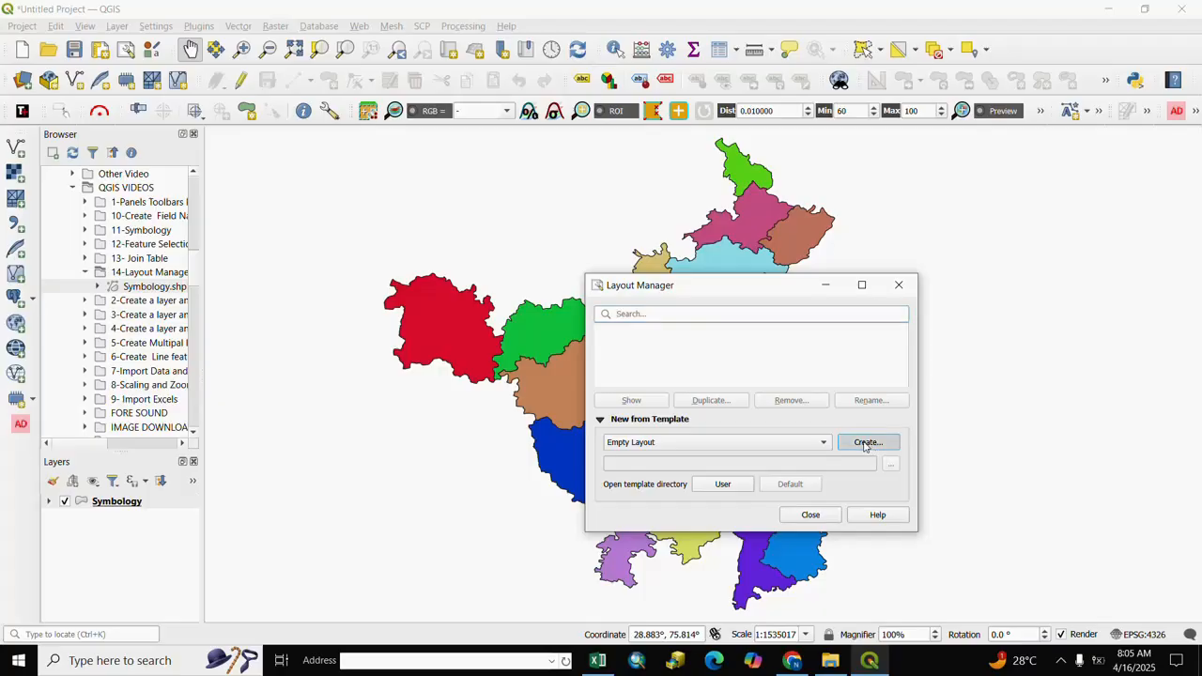
pyautogui.click(865, 443)
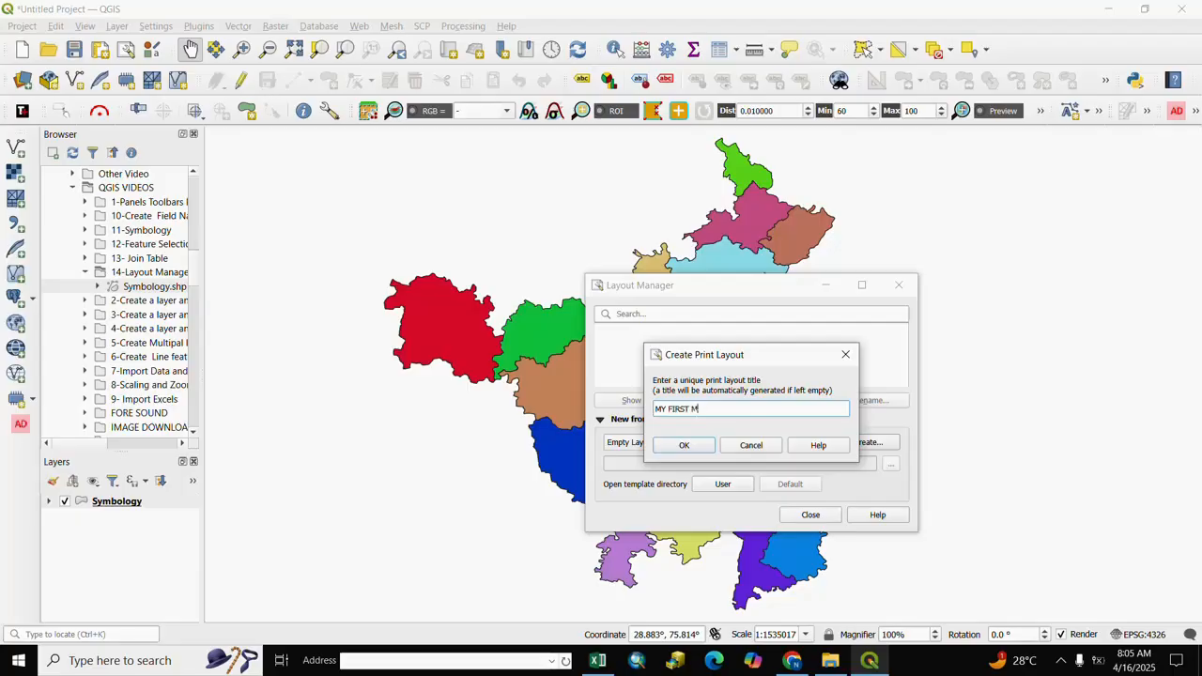
pyautogui.click(695, 450)
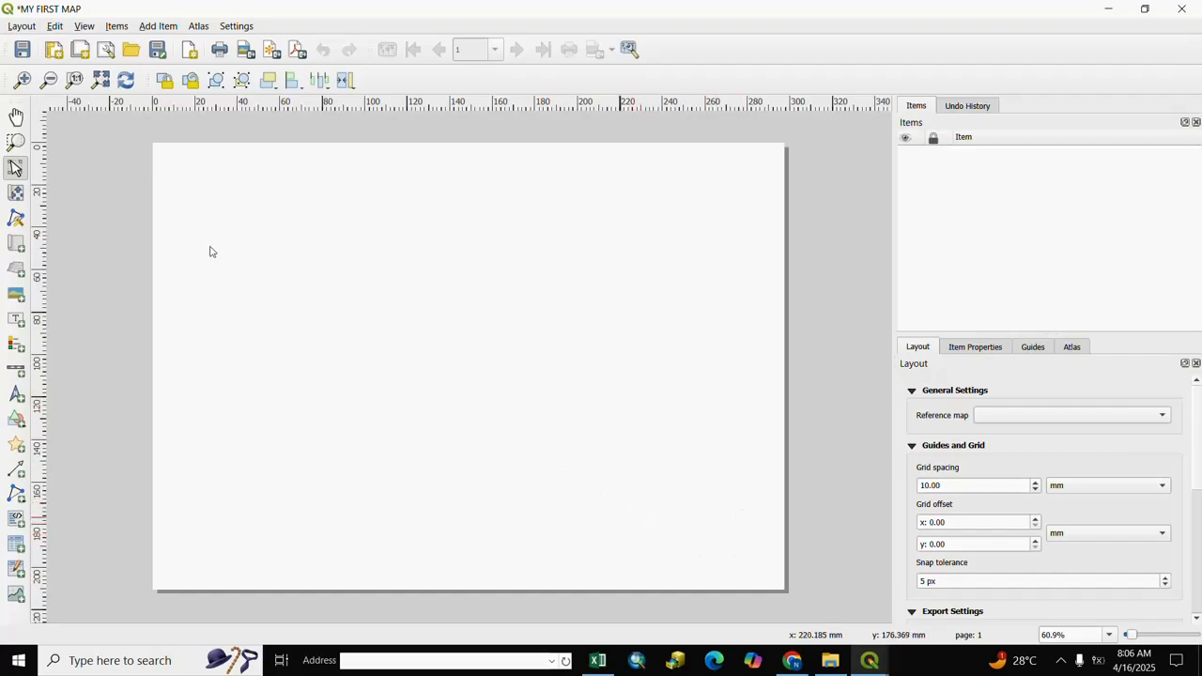
# Add a map item covering the whole layout page, from its upper-left to its lower-right corner
pyautogui.click(17, 246)
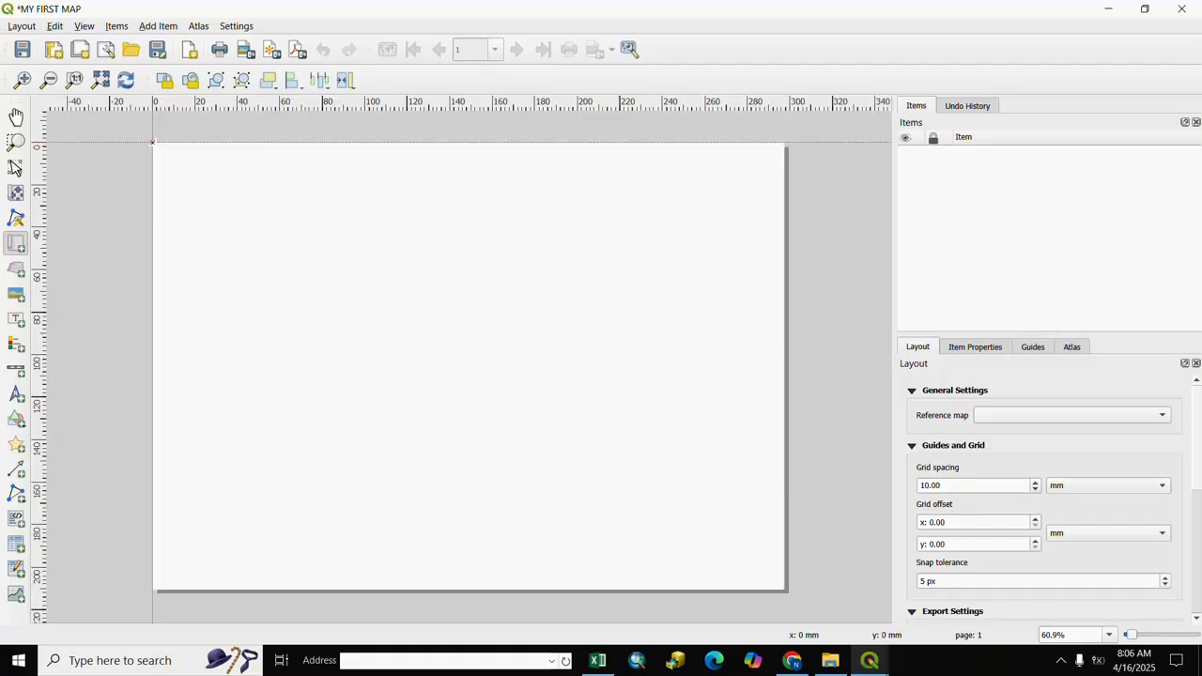
pyautogui.moveTo(153, 143)
pyautogui.mouseDown()
pyautogui.moveTo(246, 237)
pyautogui.moveTo(563, 432)
pyautogui.moveTo(657, 514)
pyautogui.moveTo(784, 590)
pyautogui.mouseUp()
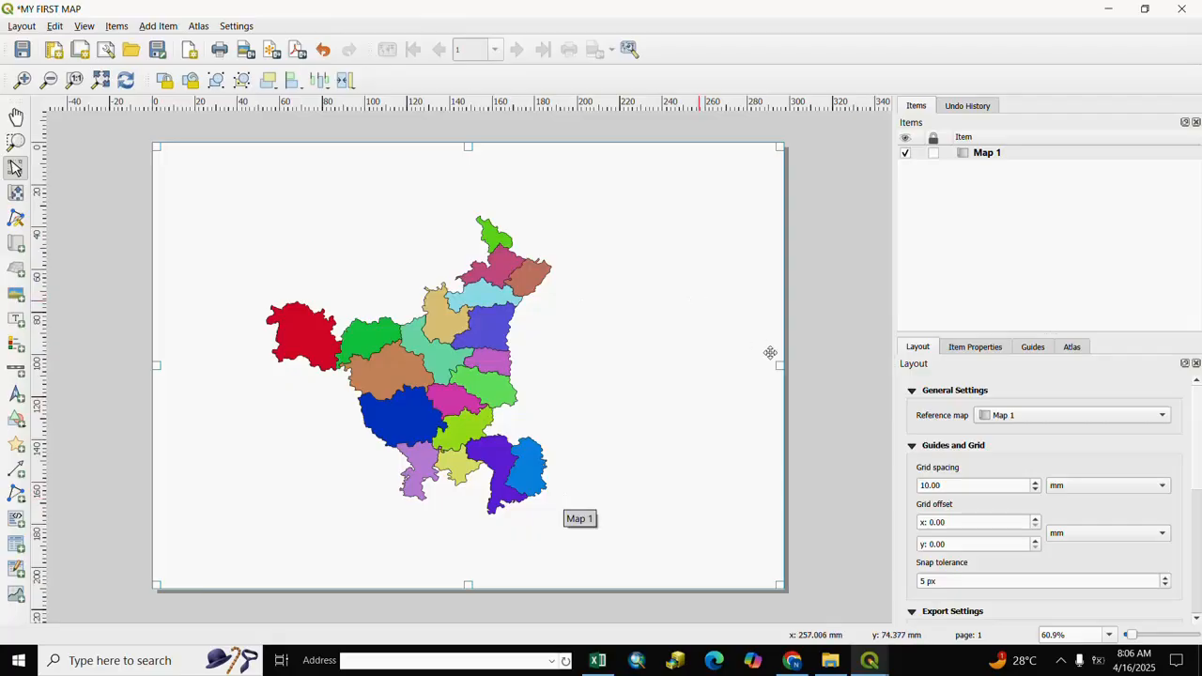
pyautogui.click(840, 428)
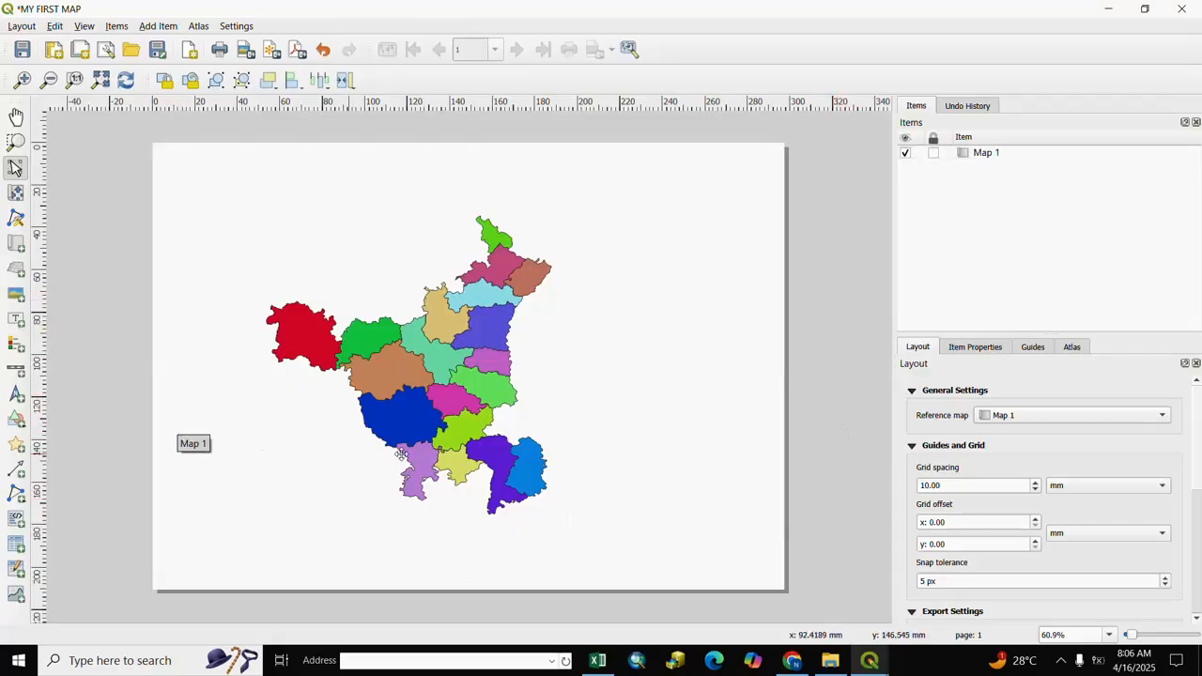
# Add a wide label along the page's upper edge above the districts, with the text MY FIRST MAP
pyautogui.click(16, 320)
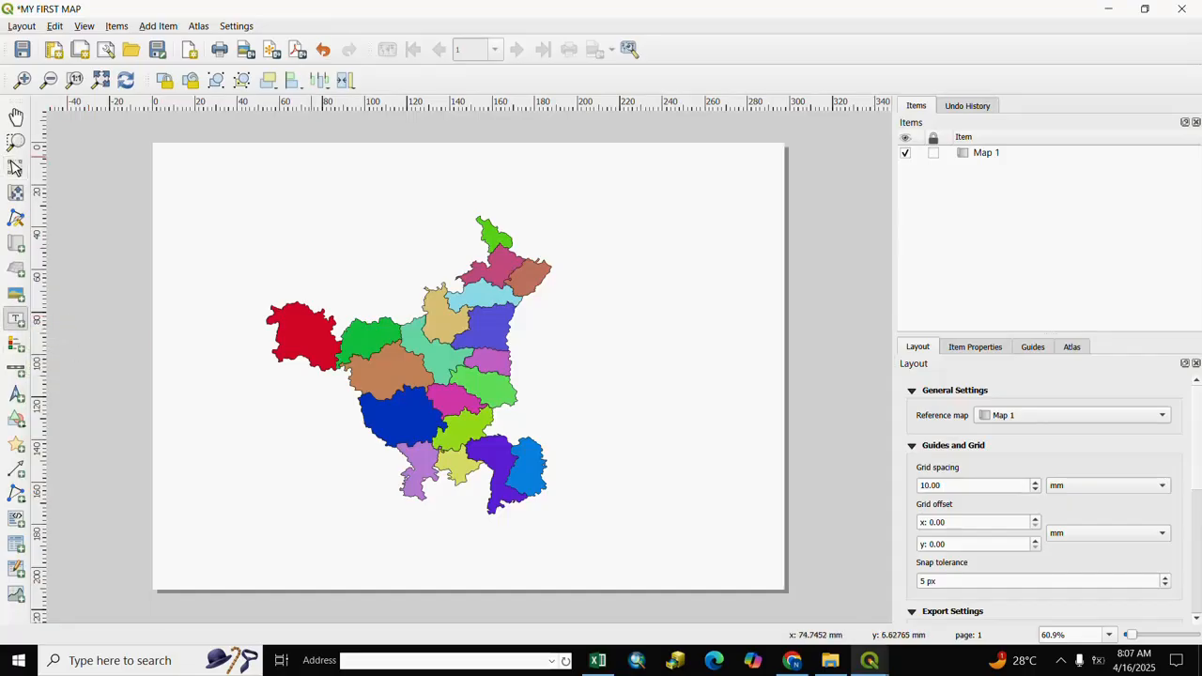
pyautogui.moveTo(295, 157); pyautogui.dragTo(640, 213)
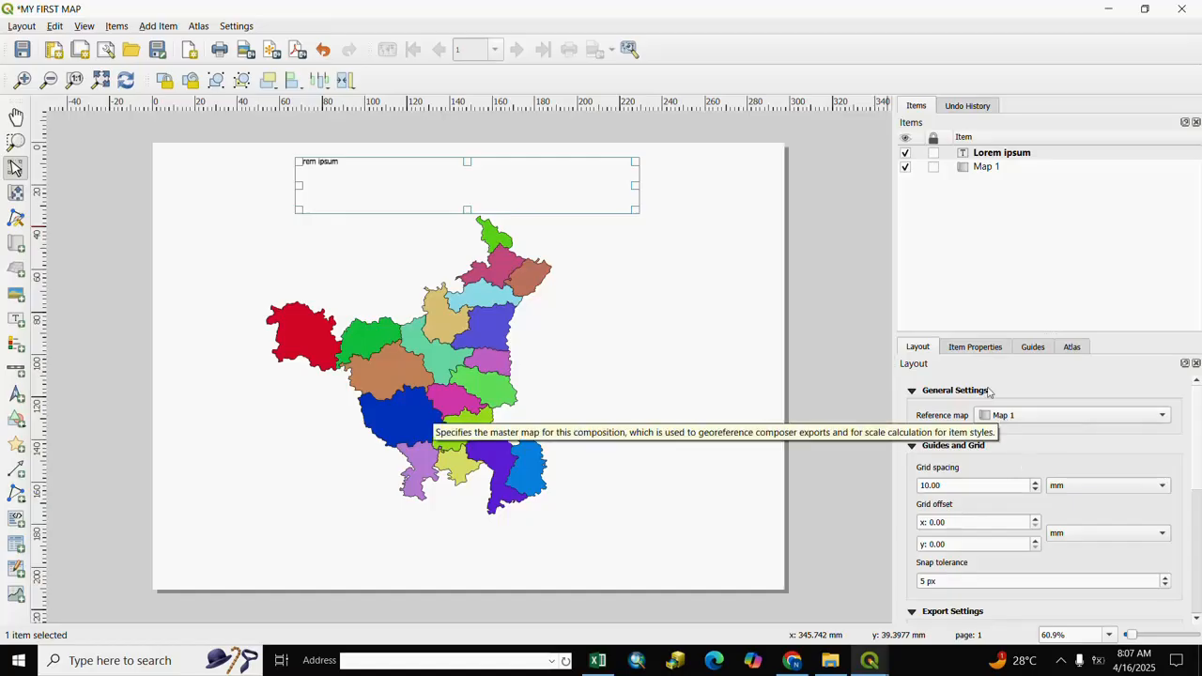
pyautogui.click(958, 348)
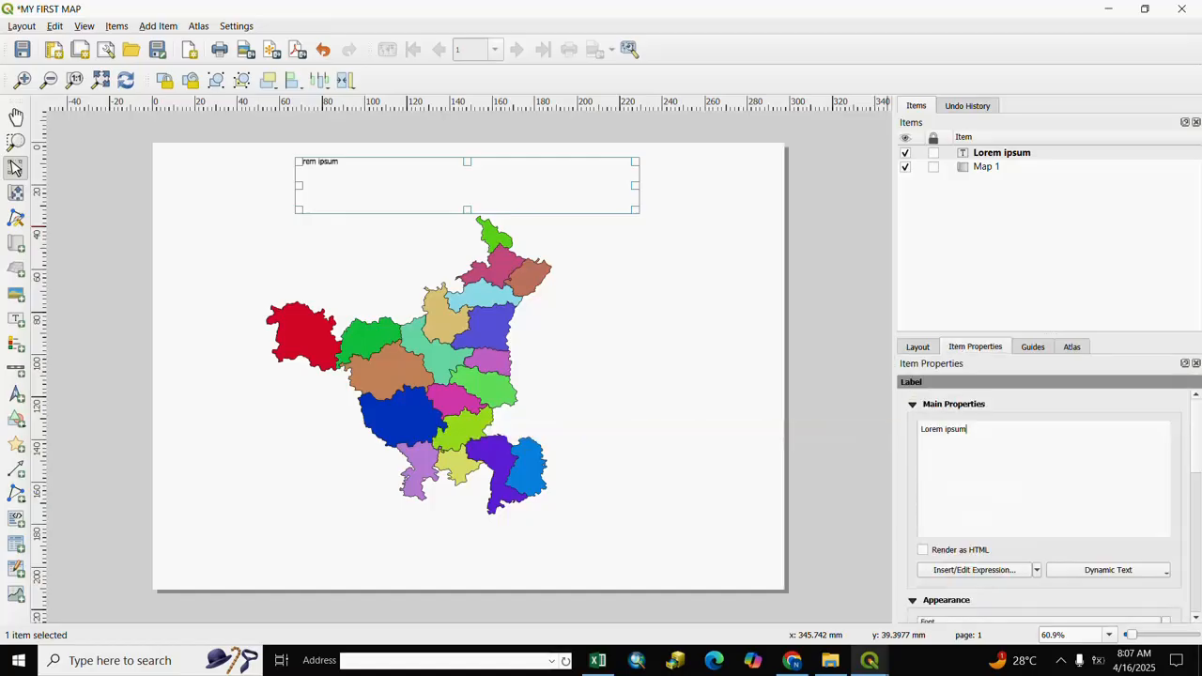
pyautogui.hotkey('ctrl', 'a')
pyautogui.write('M')
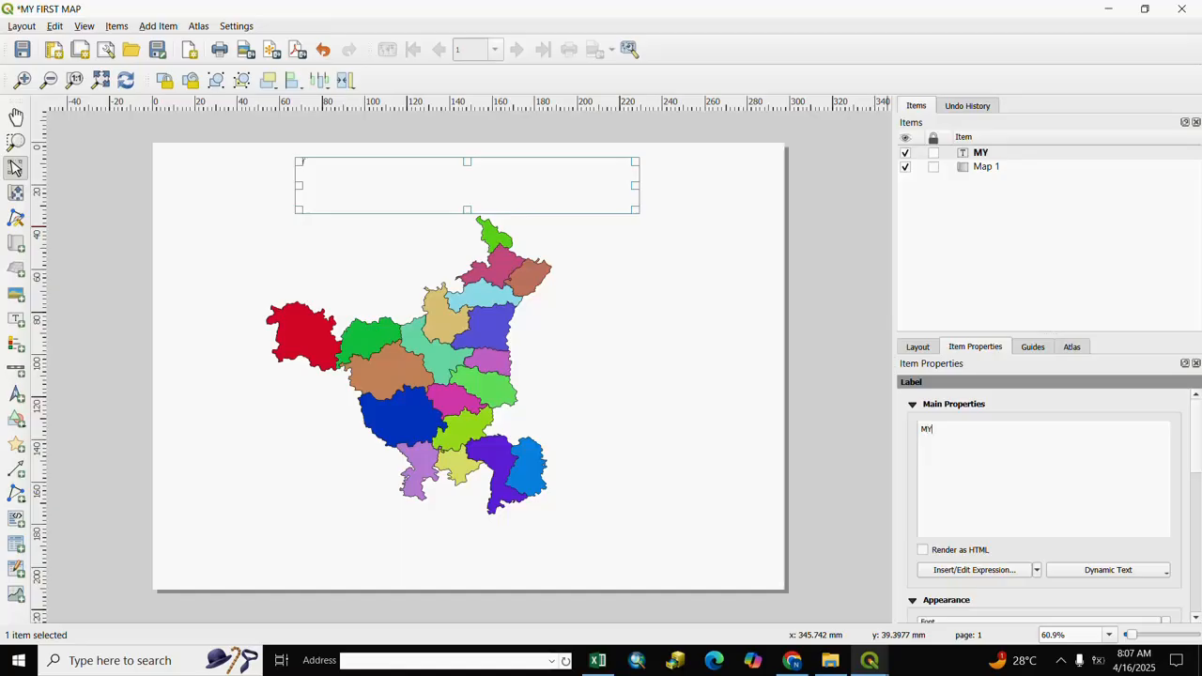
pyautogui.write('Y FI')
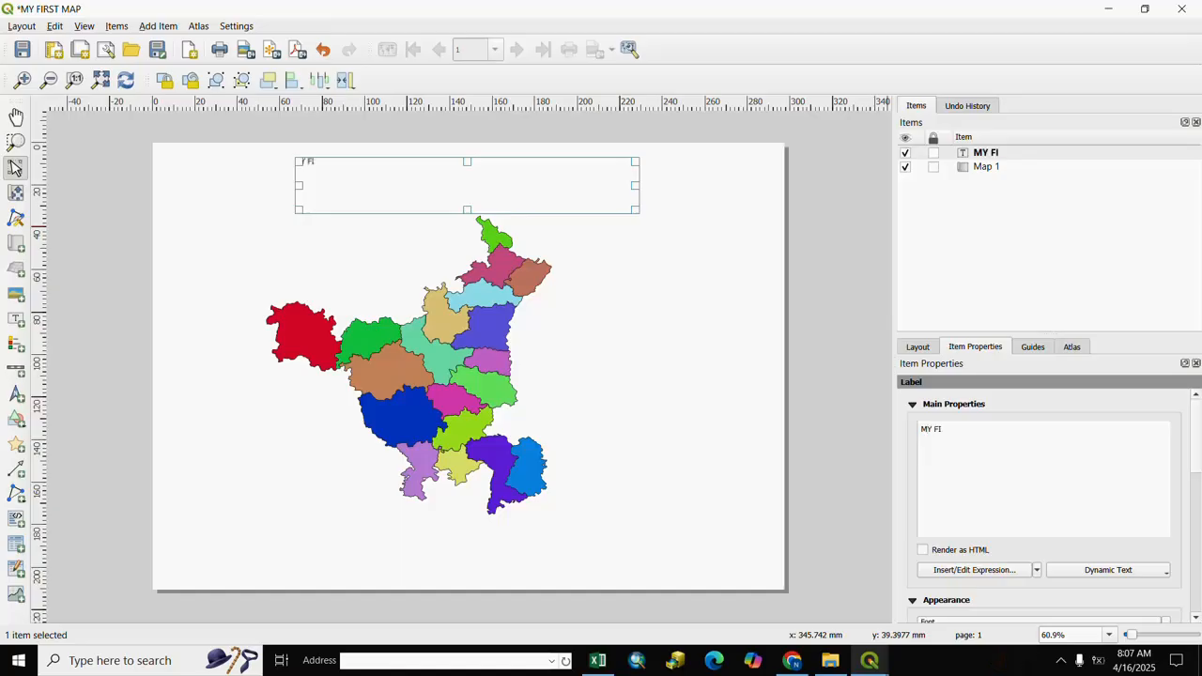
pyautogui.write('RST MAP')
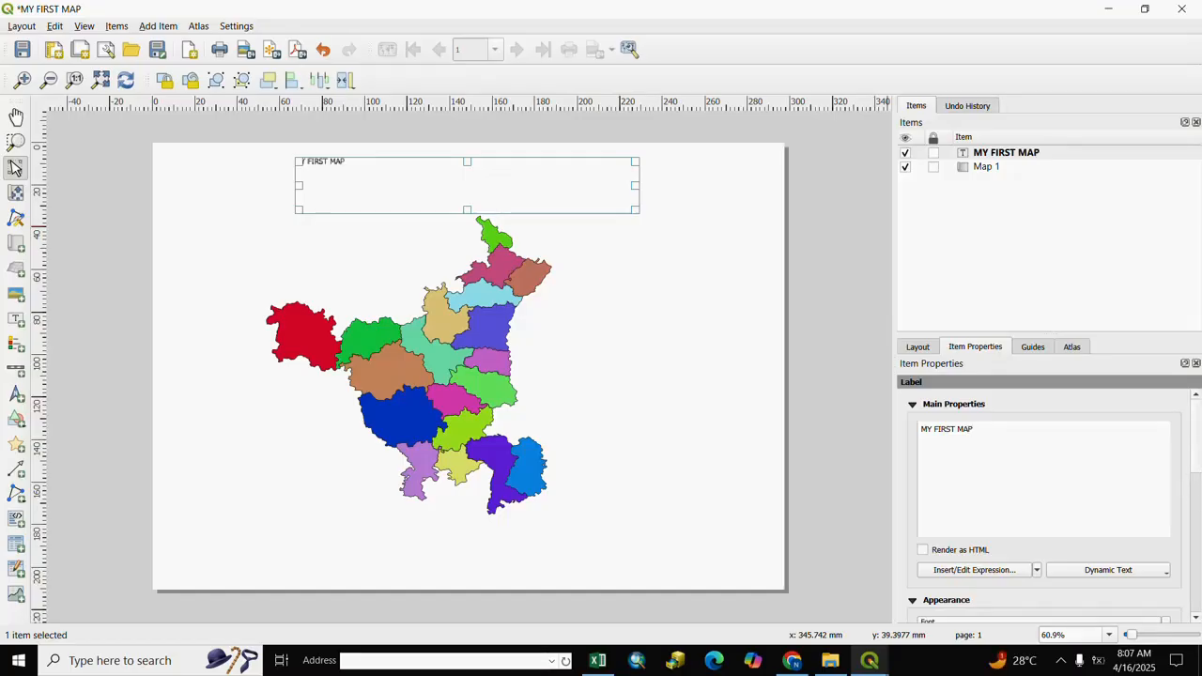
# Set the title label's font to MS Shell Dlg 2 with the Bold style
pyautogui.scroll(-2, 1042, 498)
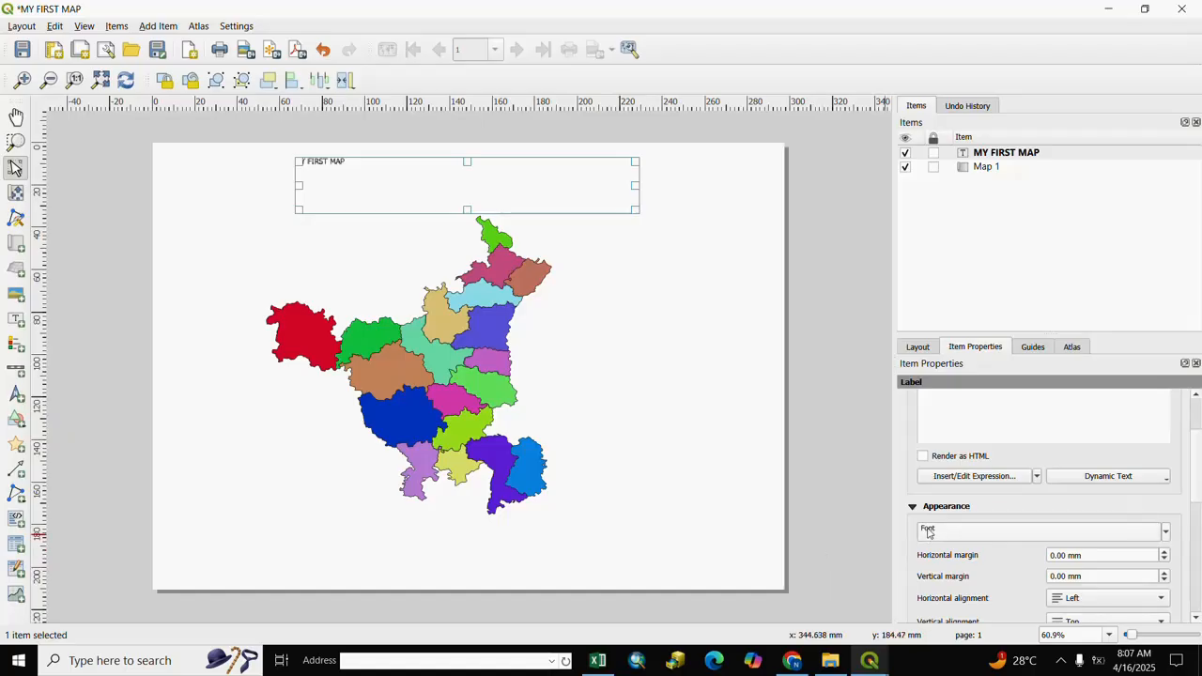
pyautogui.click(928, 532)
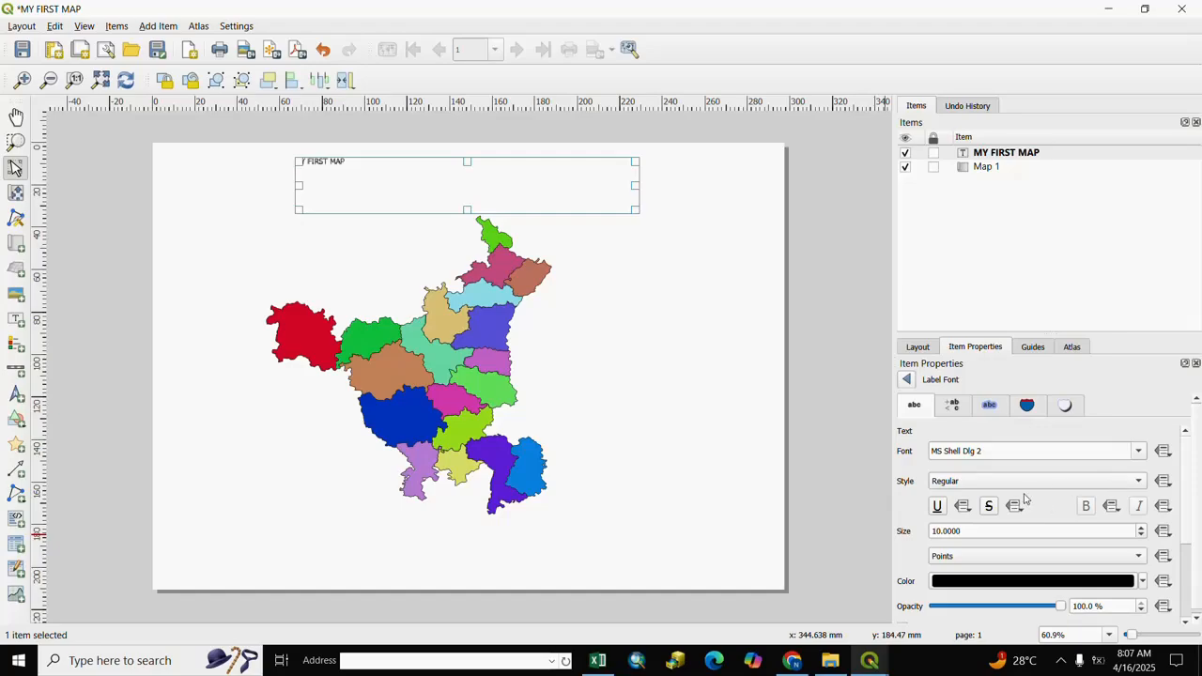
pyautogui.click(1140, 452)
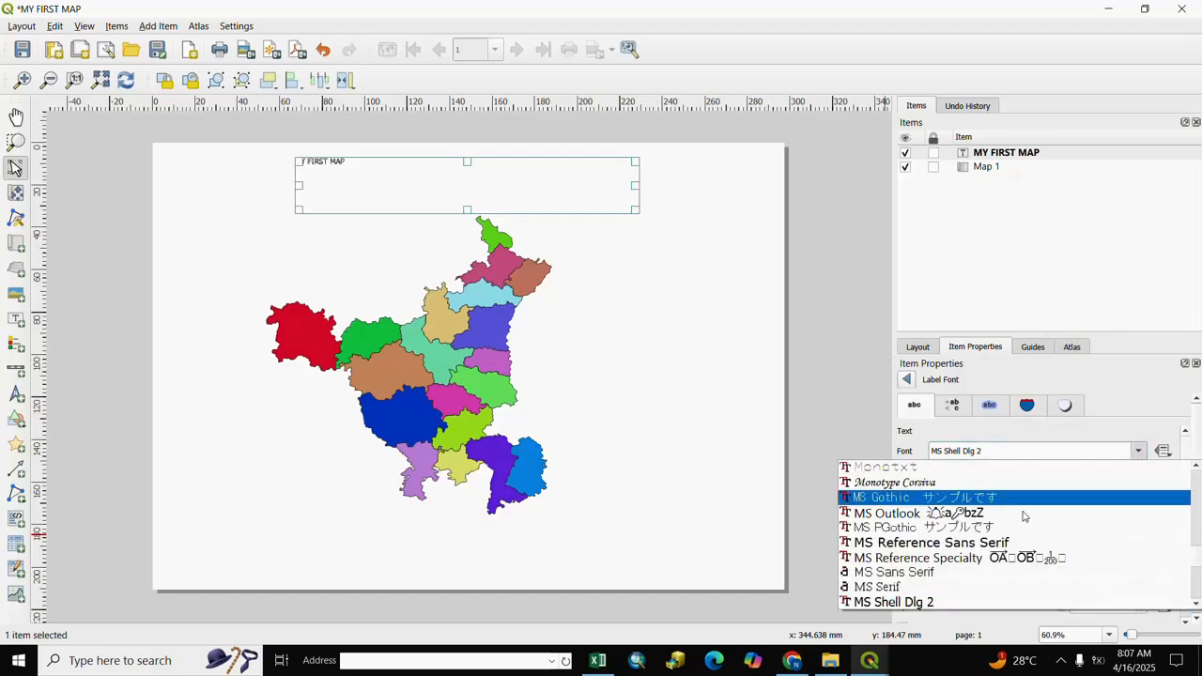
pyautogui.scroll(-1, 897, 568)
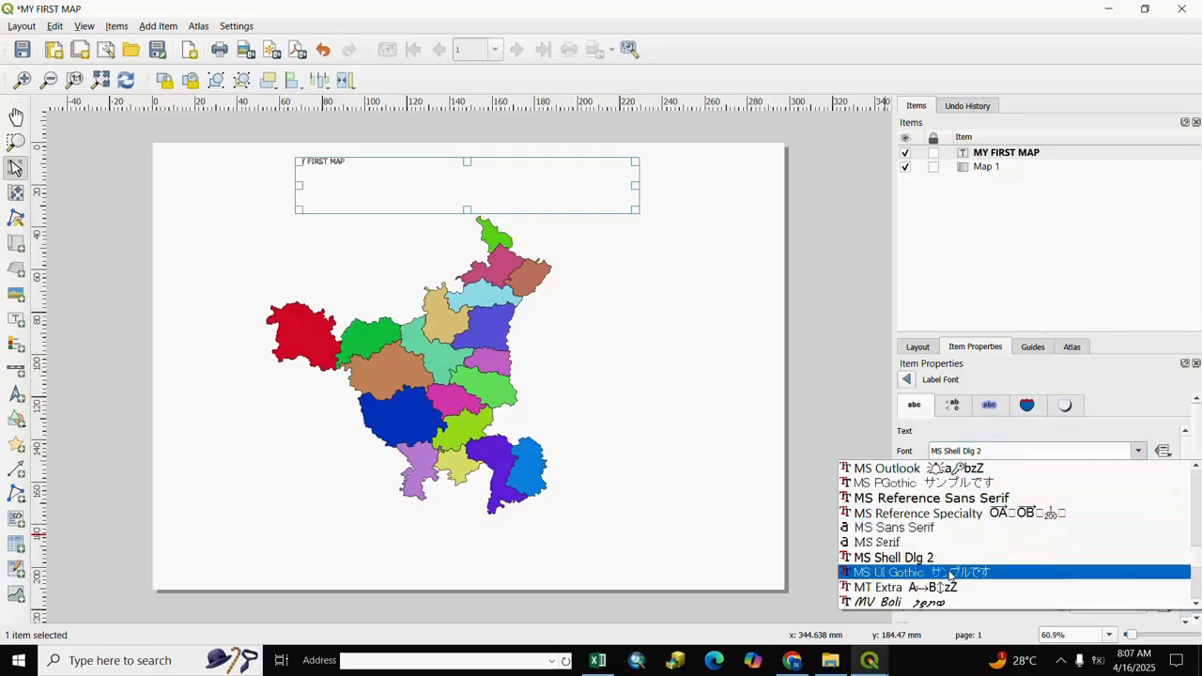
pyautogui.click(893, 560)
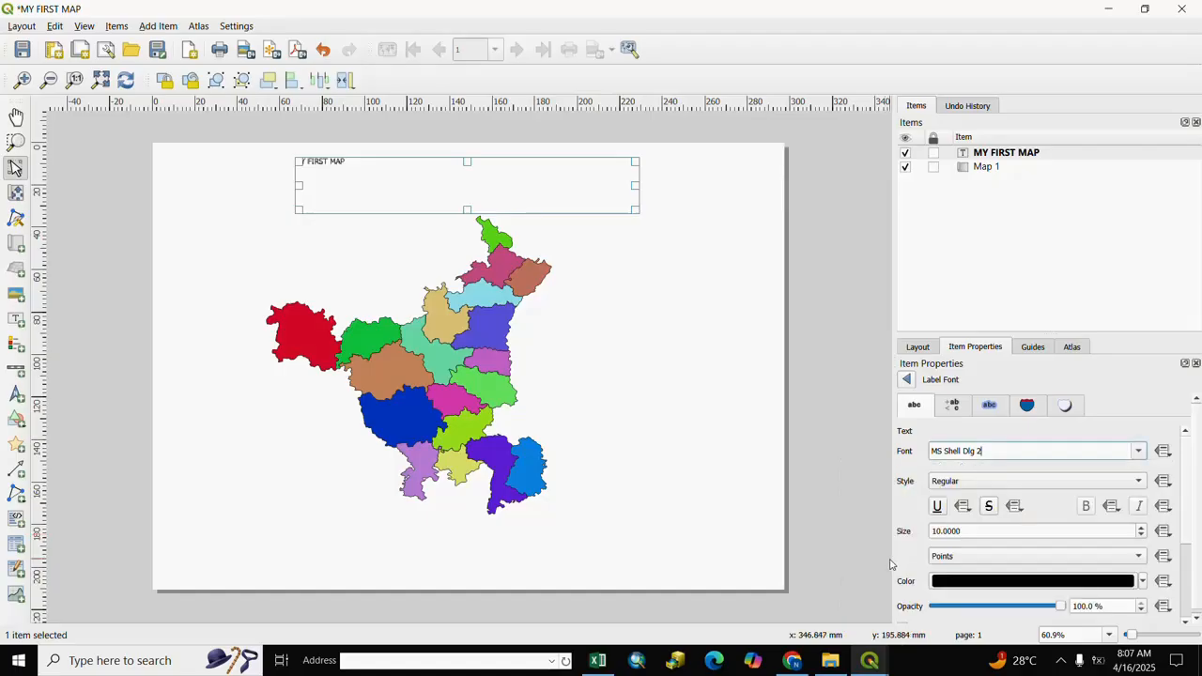
pyautogui.click(1139, 482)
pyautogui.click(945, 498)
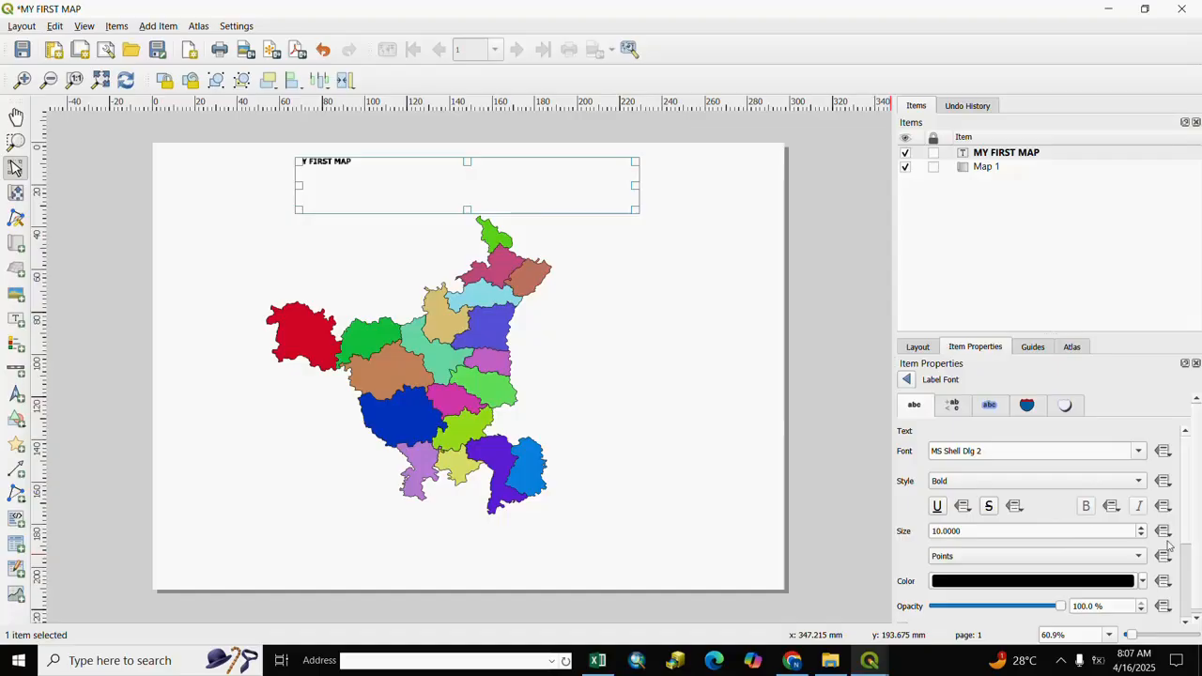
# Set the title label's font size to 60 points and its text colour to red
pyautogui.moveTo(1184, 485); pyautogui.dragTo(1183, 524)
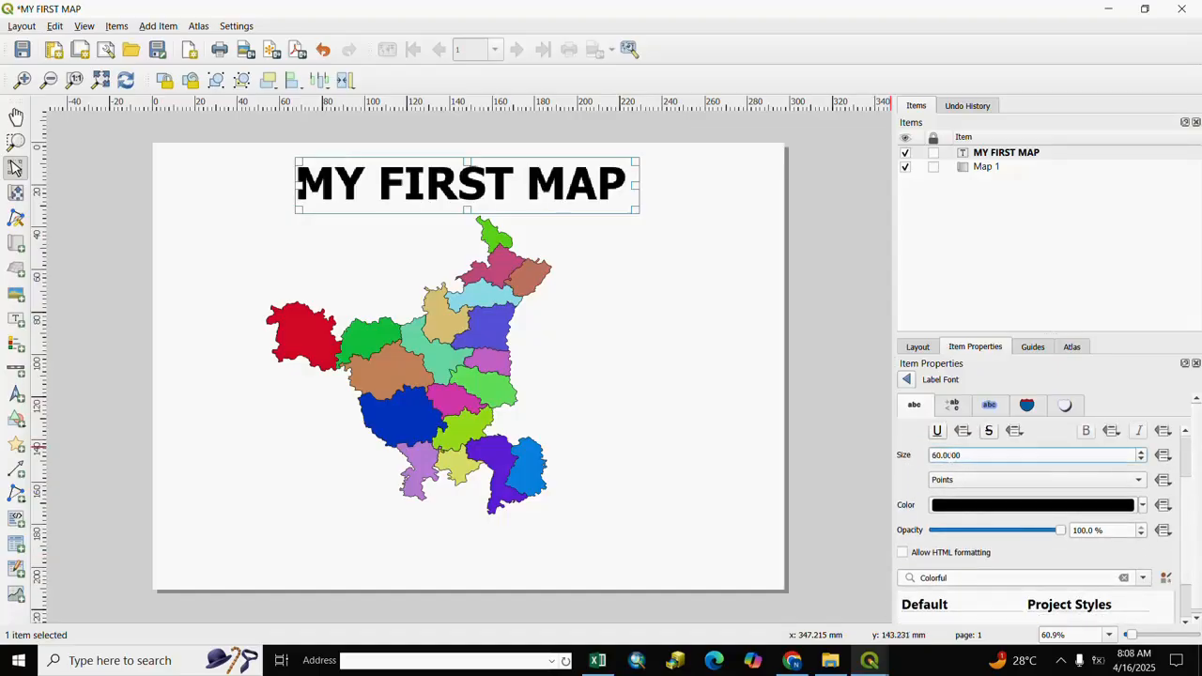
pyautogui.hotkey('ctrl', 'a')
pyautogui.write('60')
pyautogui.click(910, 483)
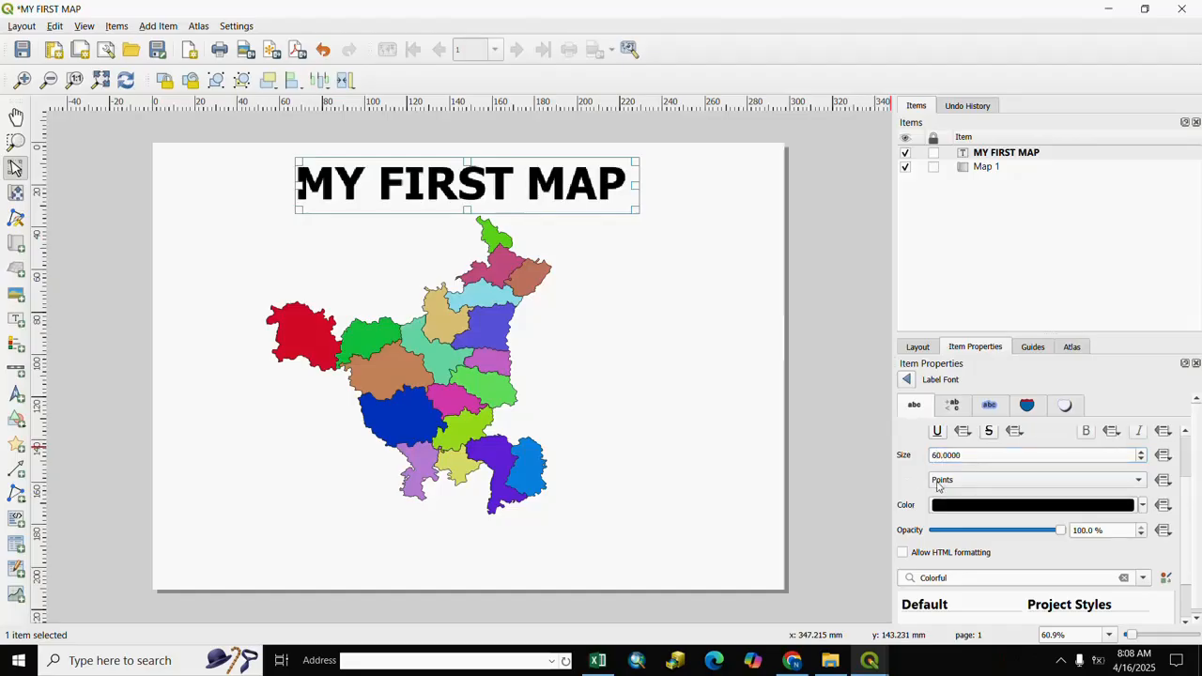
pyautogui.click(1144, 507)
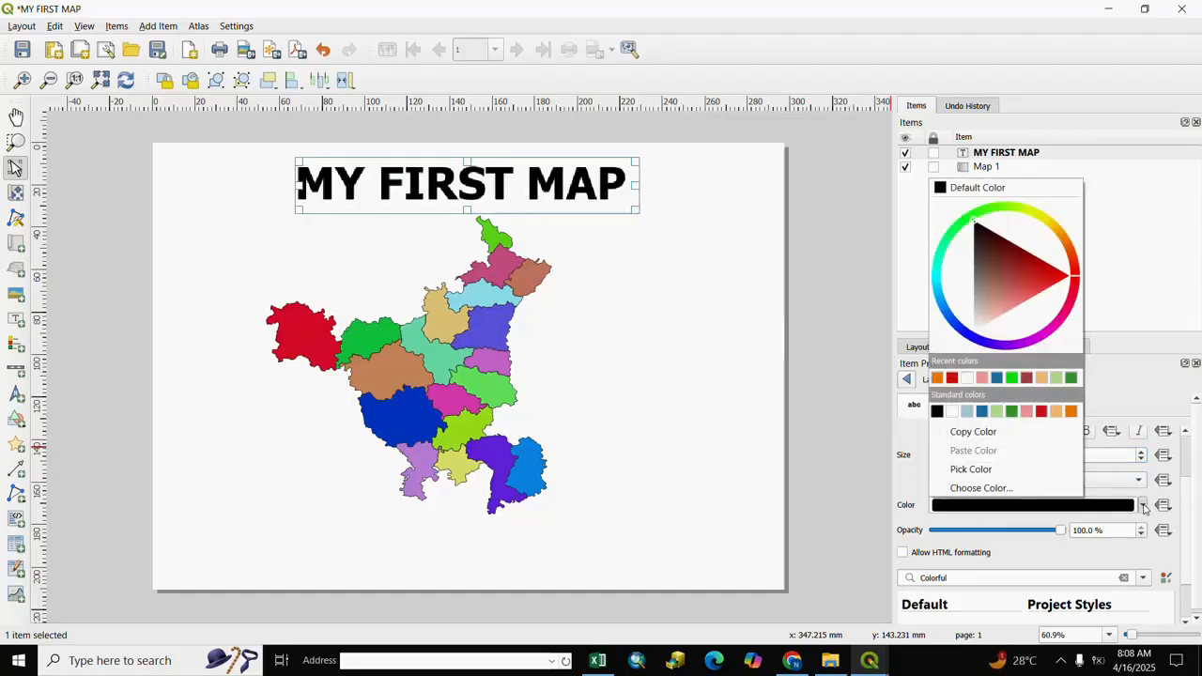
pyautogui.click(953, 379)
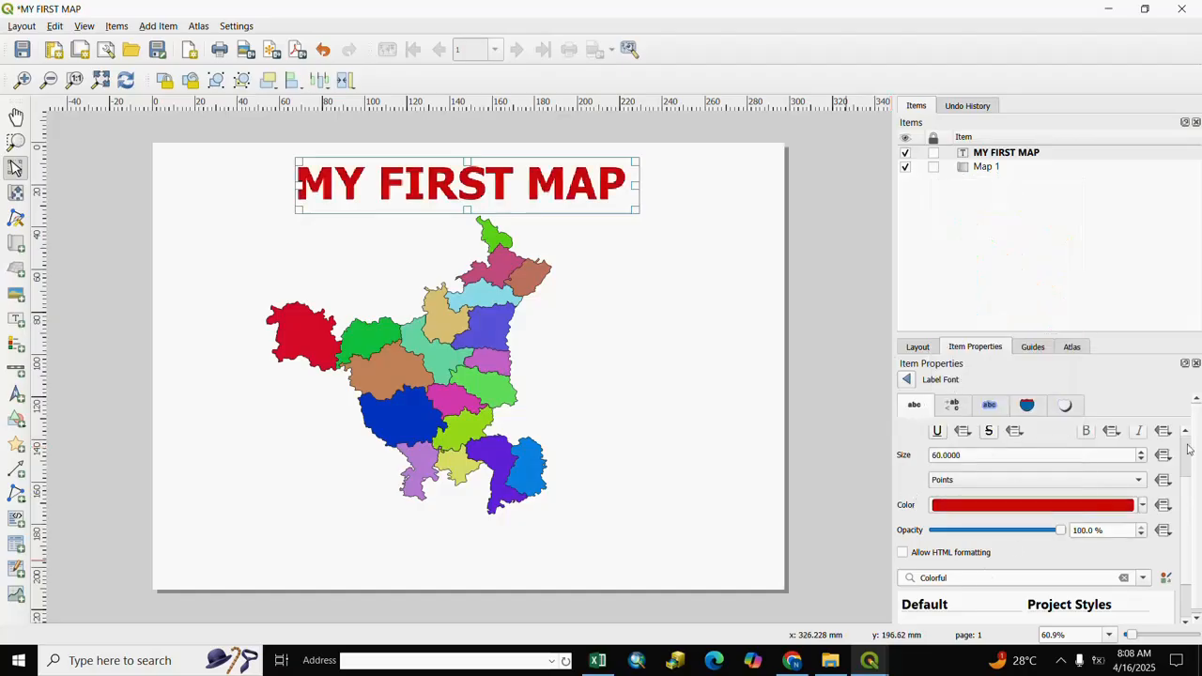
pyautogui.click(1015, 280)
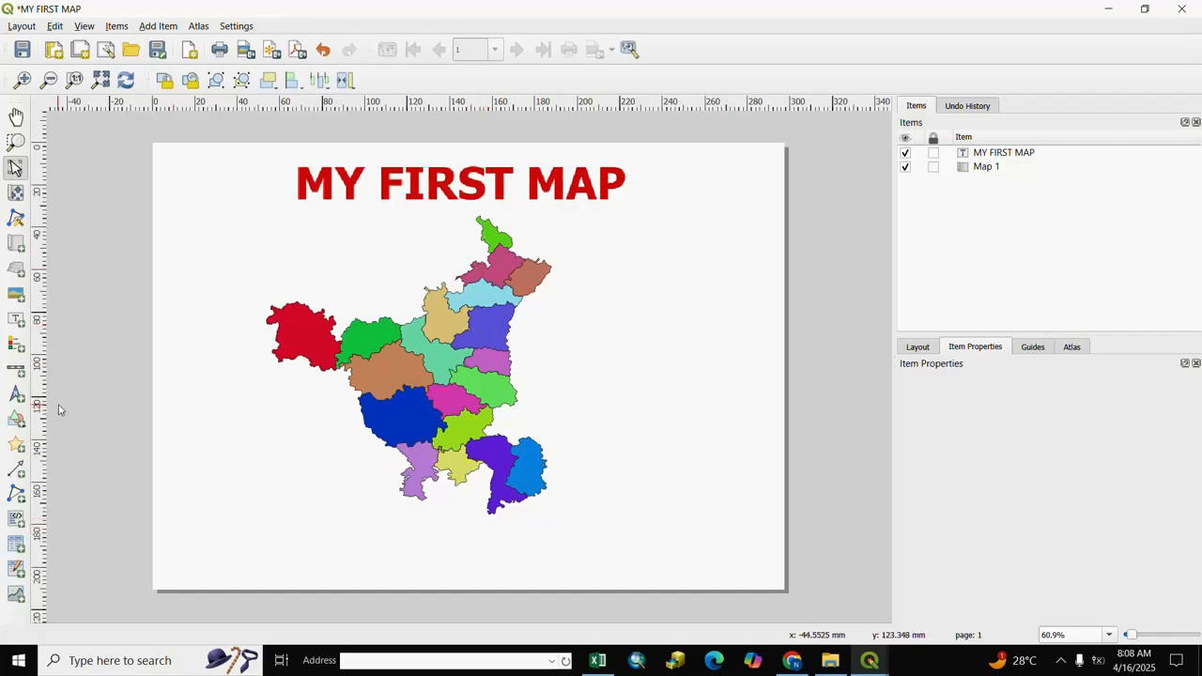
# Add a legend for Map 1 beside the districts and move it close to the page's right edge
pyautogui.click(15, 345)
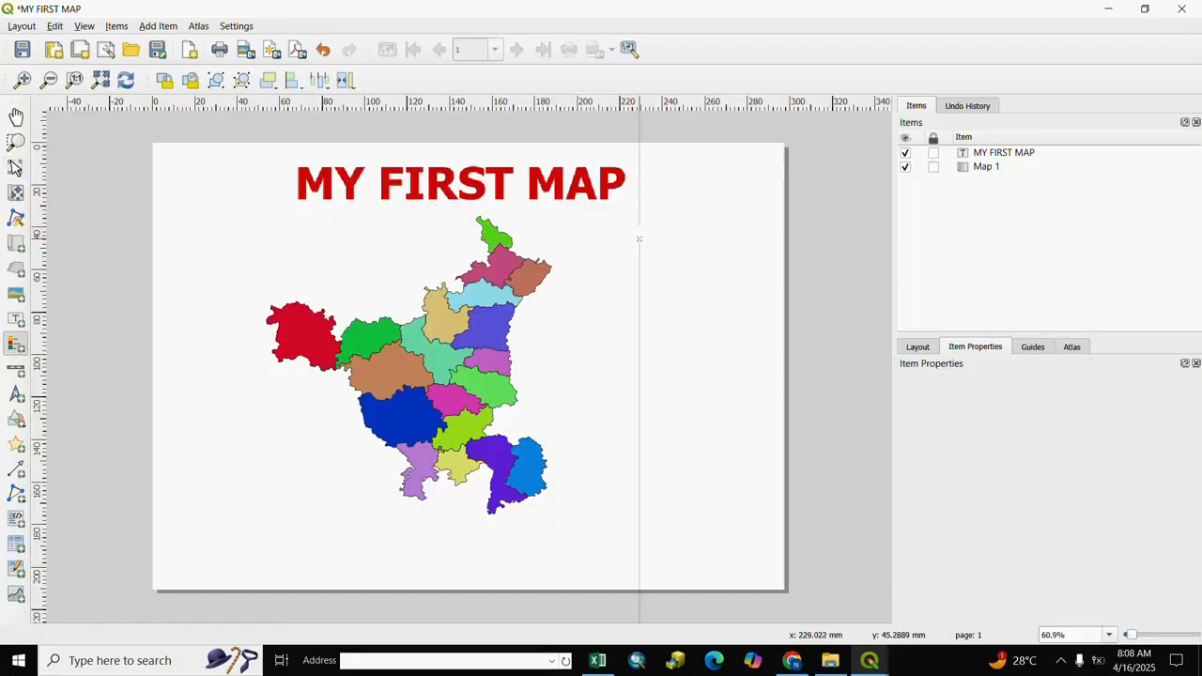
pyautogui.moveTo(640, 232); pyautogui.dragTo(772, 514)
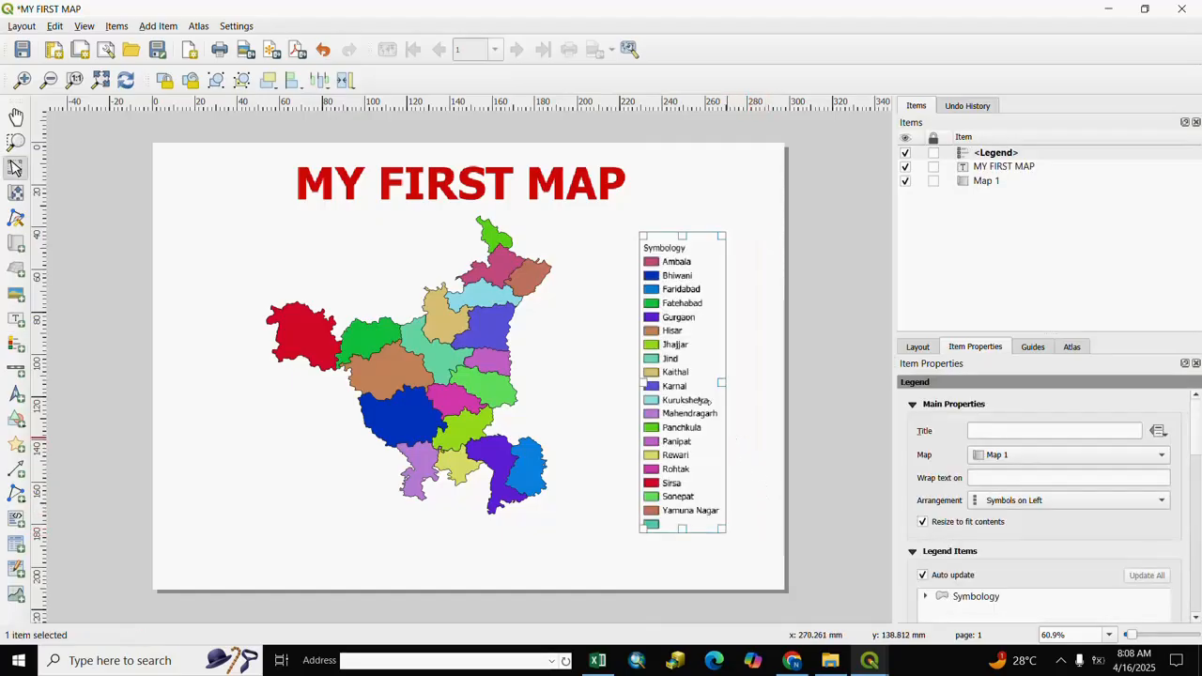
pyautogui.moveTo(727, 383)
pyautogui.mouseDown()
pyautogui.moveTo(762, 384)
pyautogui.moveTo(724, 389)
pyautogui.mouseUp()
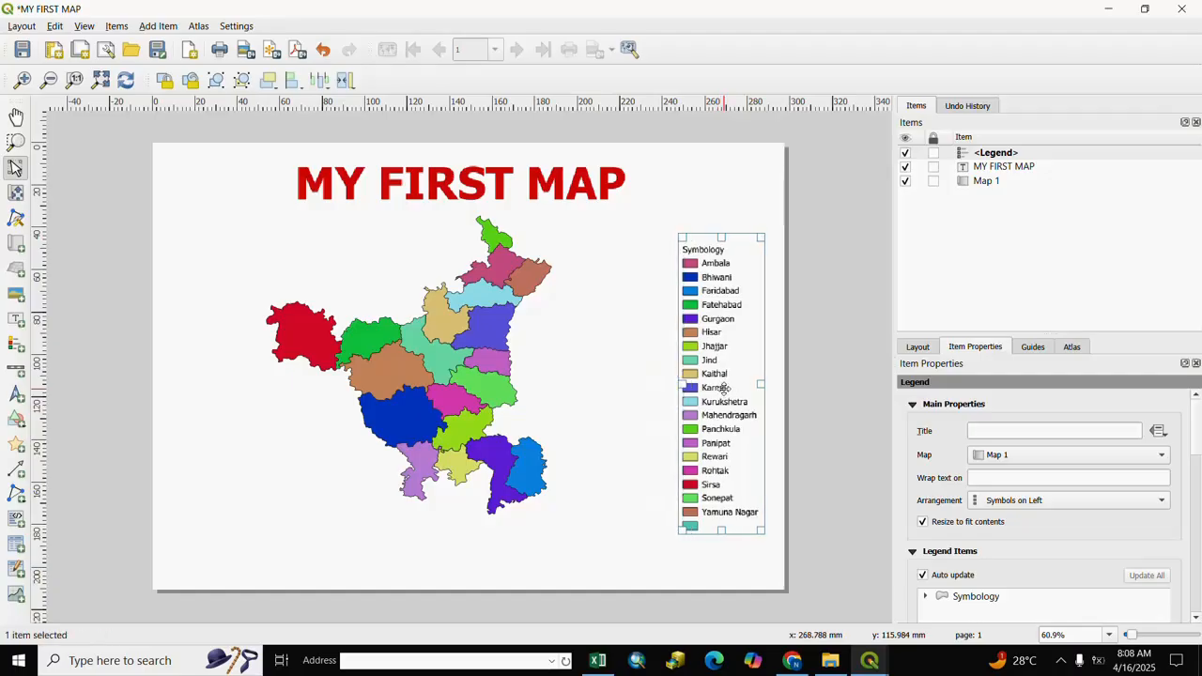
pyautogui.click(818, 397)
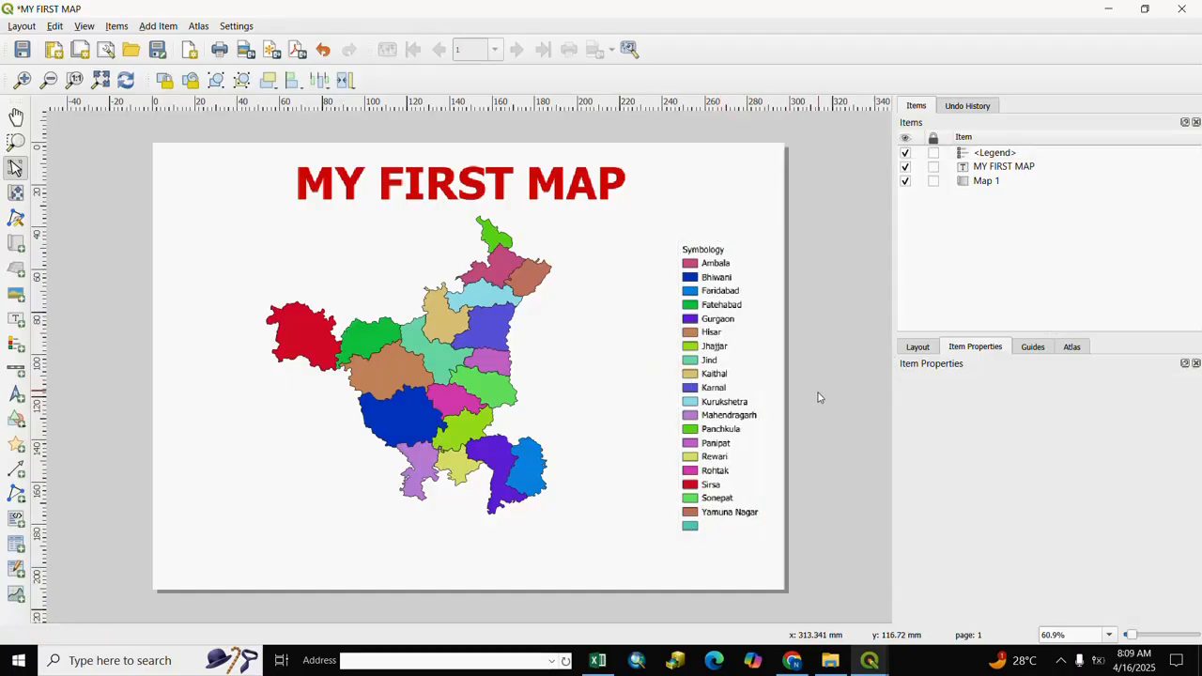
# Add a north arrow directly above the legend, beside the title
pyautogui.click(17, 395)
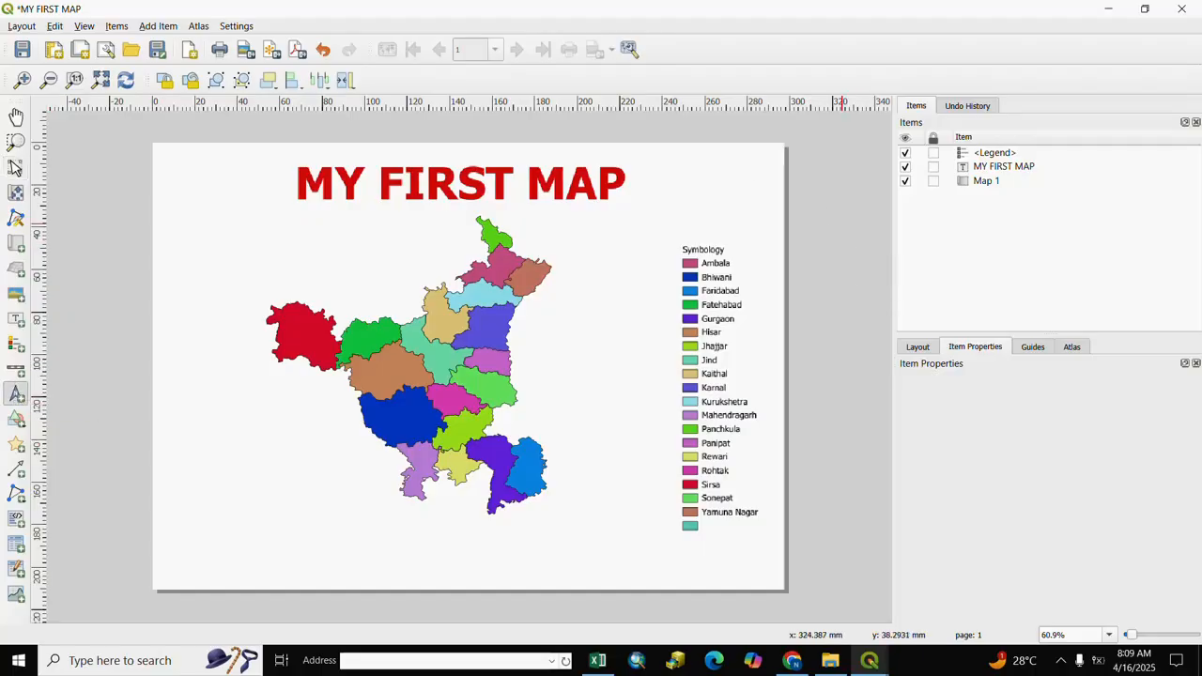
pyautogui.moveTo(694, 172); pyautogui.dragTo(701, 202)
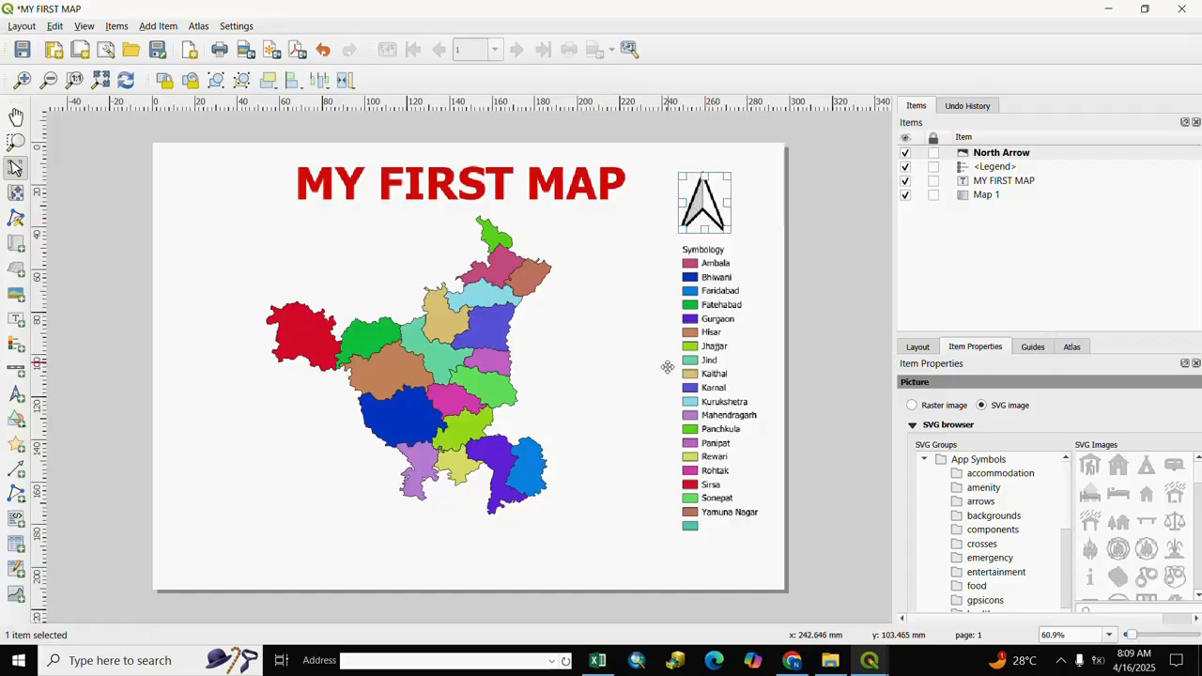
pyautogui.click(829, 418)
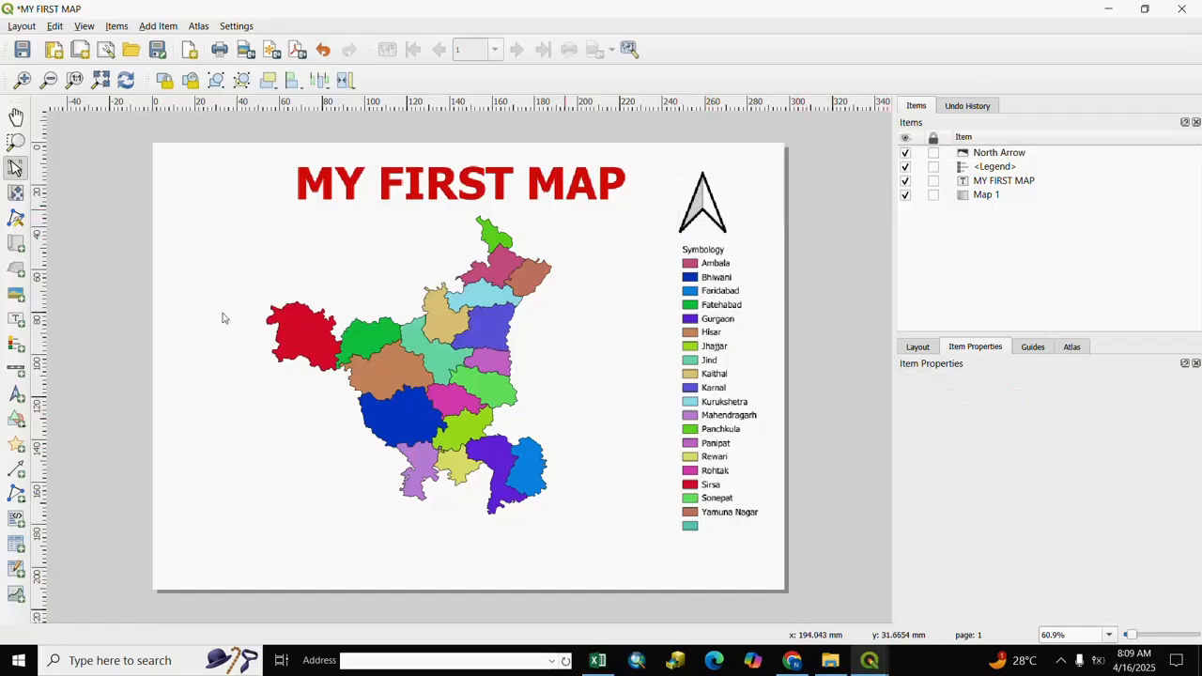
# Add a scale bar for Map 1 below the legend and move it into the page's lower-right corner
pyautogui.click(15, 369)
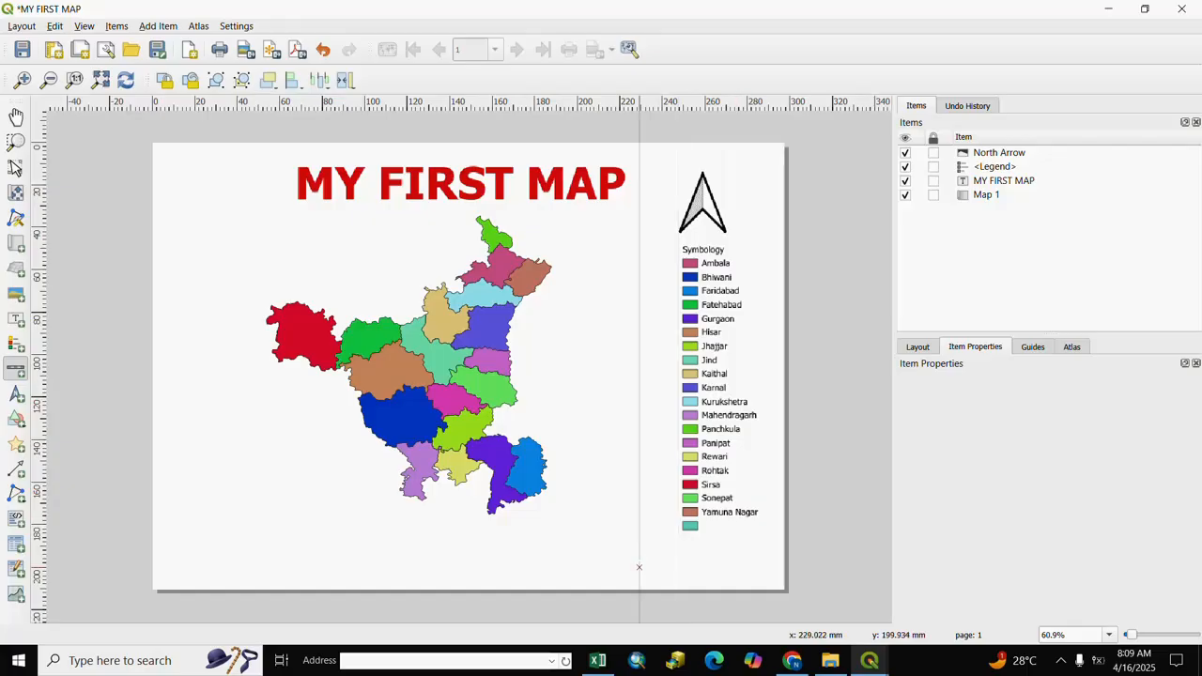
pyautogui.moveTo(611, 546); pyautogui.dragTo(759, 579)
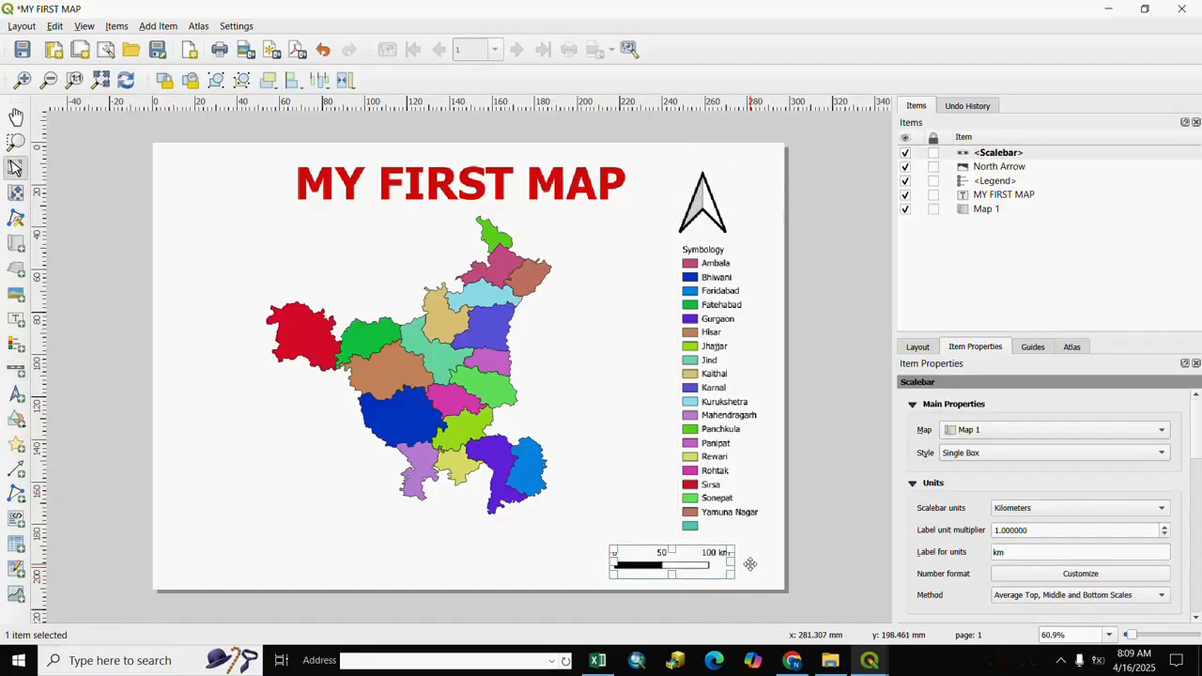
pyautogui.moveTo(612, 567); pyautogui.dragTo(602, 567)
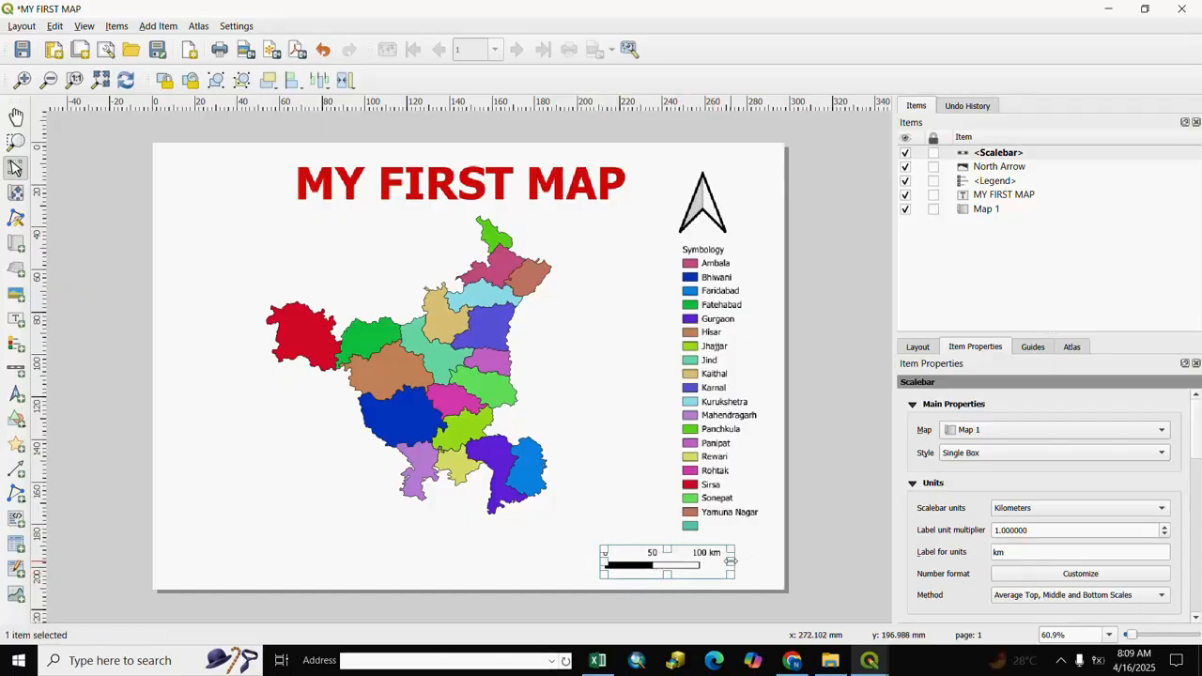
pyautogui.moveTo(733, 560)
pyautogui.mouseDown()
pyautogui.moveTo(750, 560)
pyautogui.moveTo(704, 564)
pyautogui.moveTo(733, 564)
pyautogui.mouseUp()
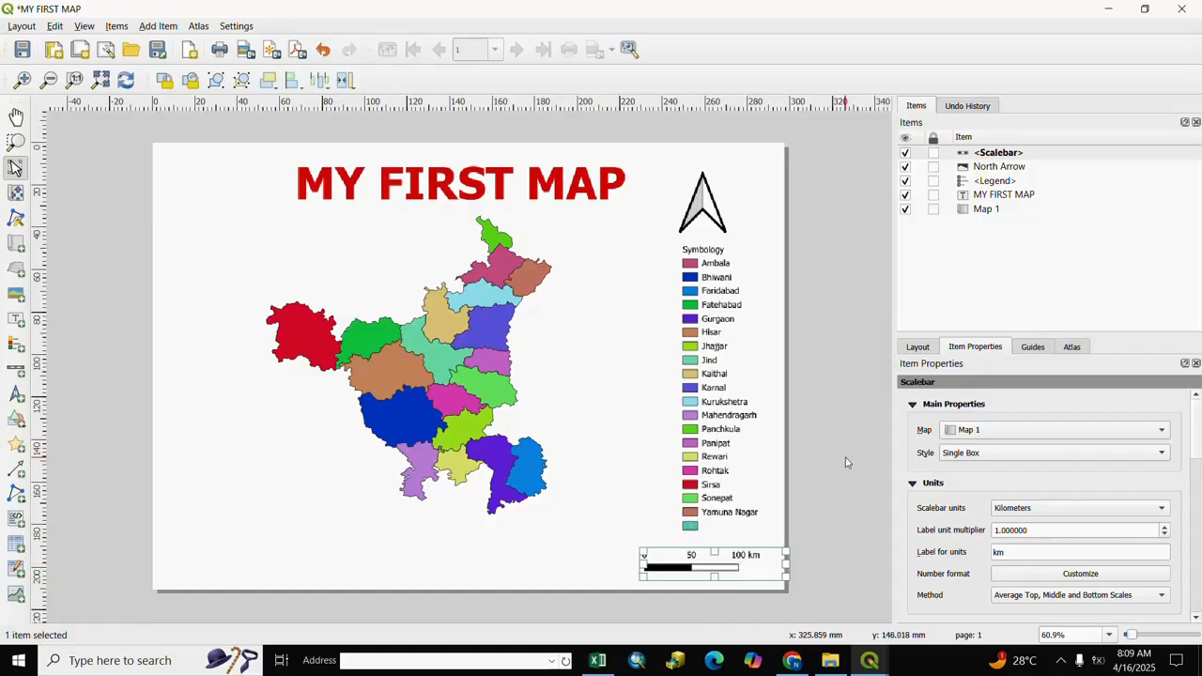
pyautogui.click(772, 535)
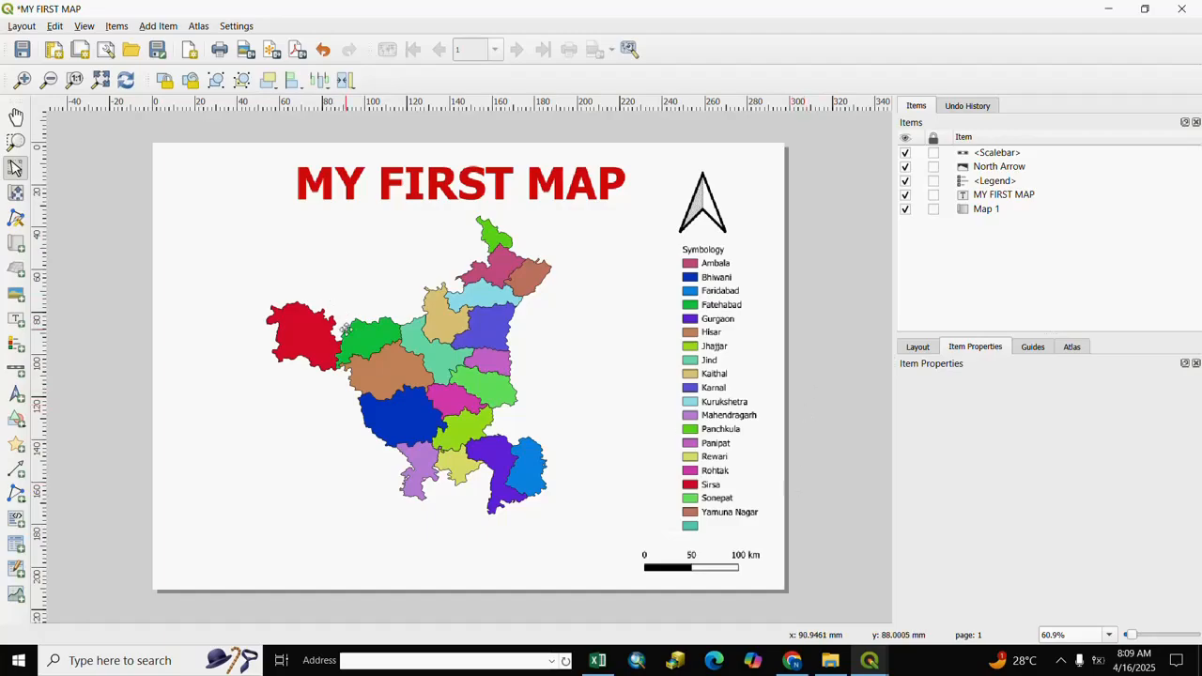
# Export the layout as a PDF named MY FIRSTMAP to the 14-Layout Manager folder on drive D with the default export options
pyautogui.click(22, 26)
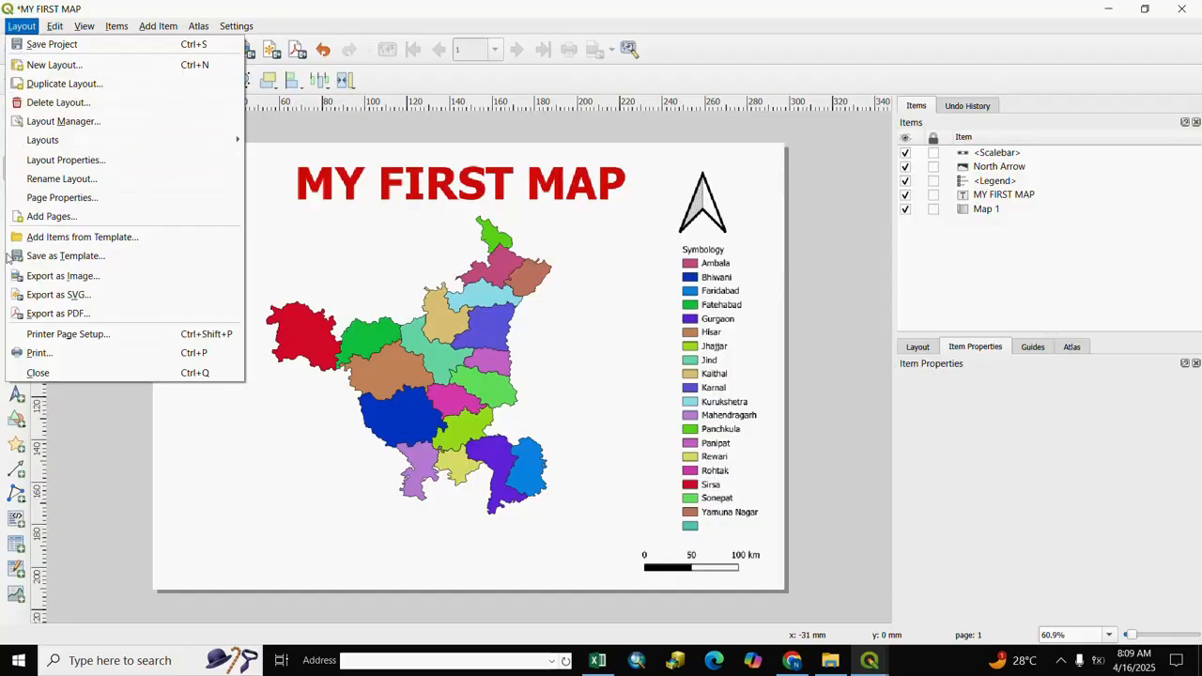
pyautogui.click(37, 316)
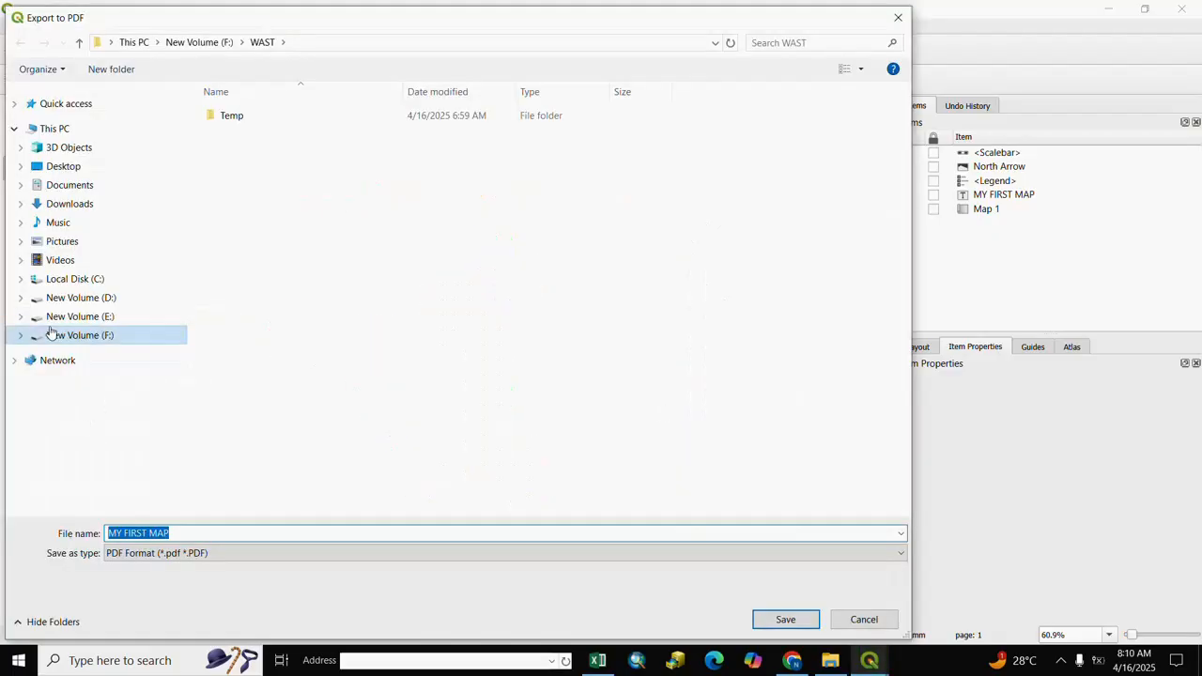
pyautogui.scroll(-1, 95, 408)
pyautogui.click(81, 435)
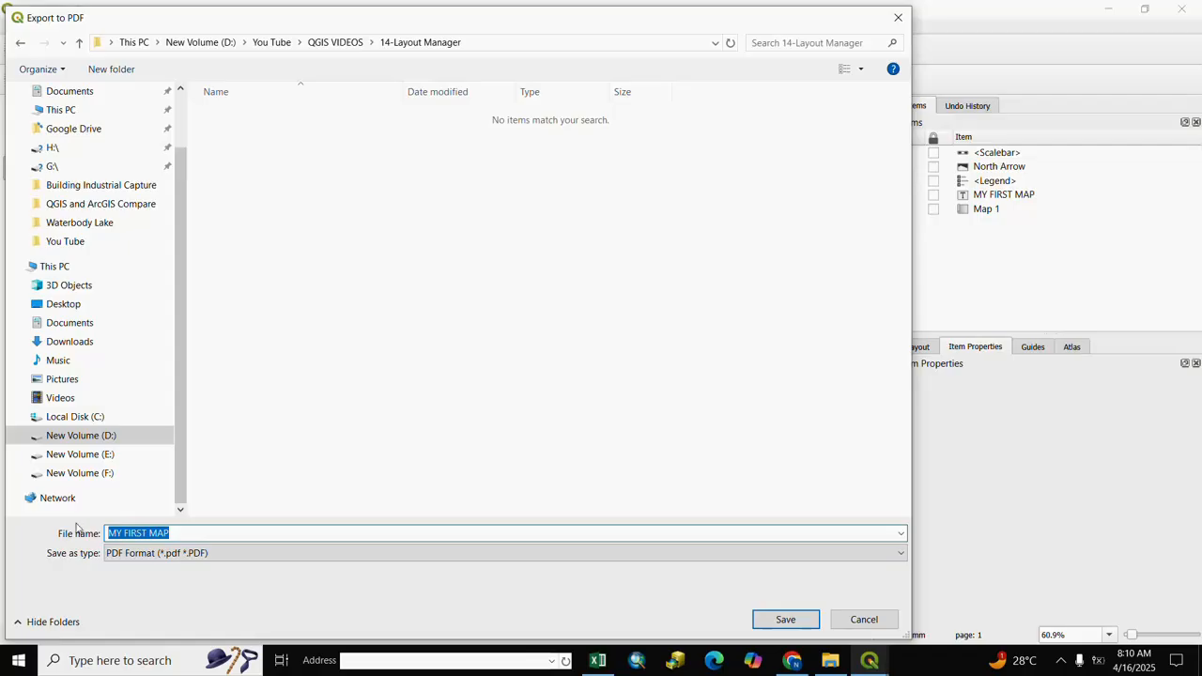
pyautogui.write('M')
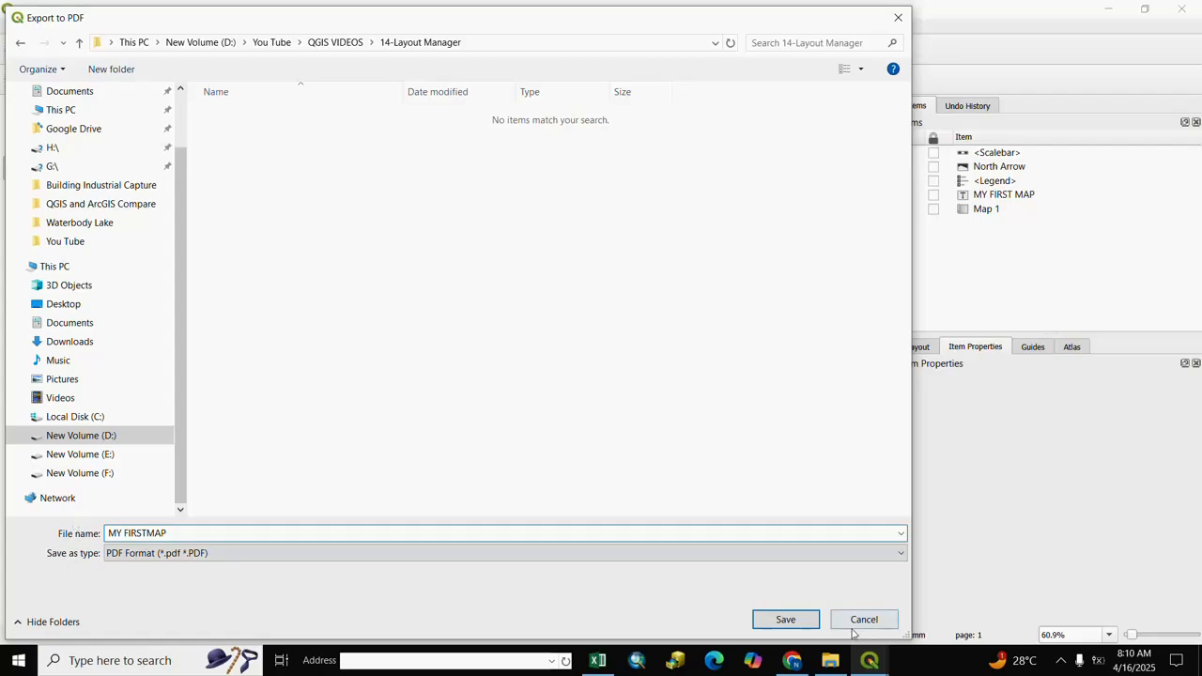
pyautogui.click(786, 619)
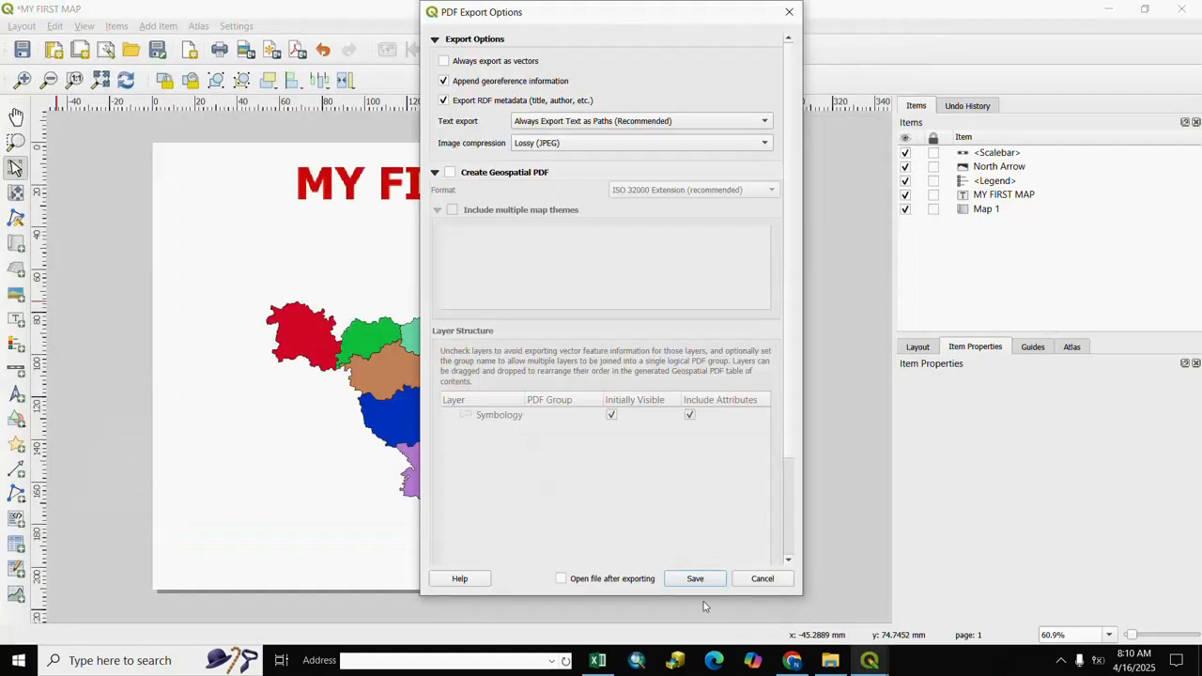
pyautogui.click(695, 577)
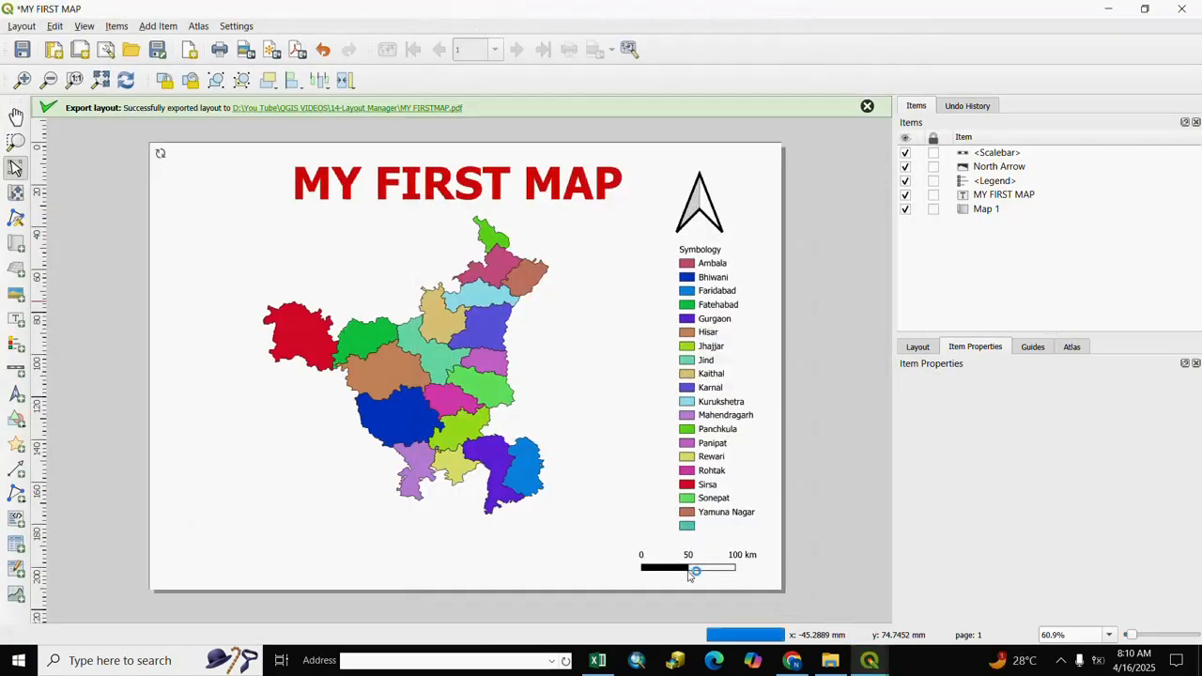
pyautogui.click(868, 108)
# Switch to File Explorer and open the exported MY FIRSTMAP PDF from the 14-Layout Manager folder
pyautogui.click(832, 662)
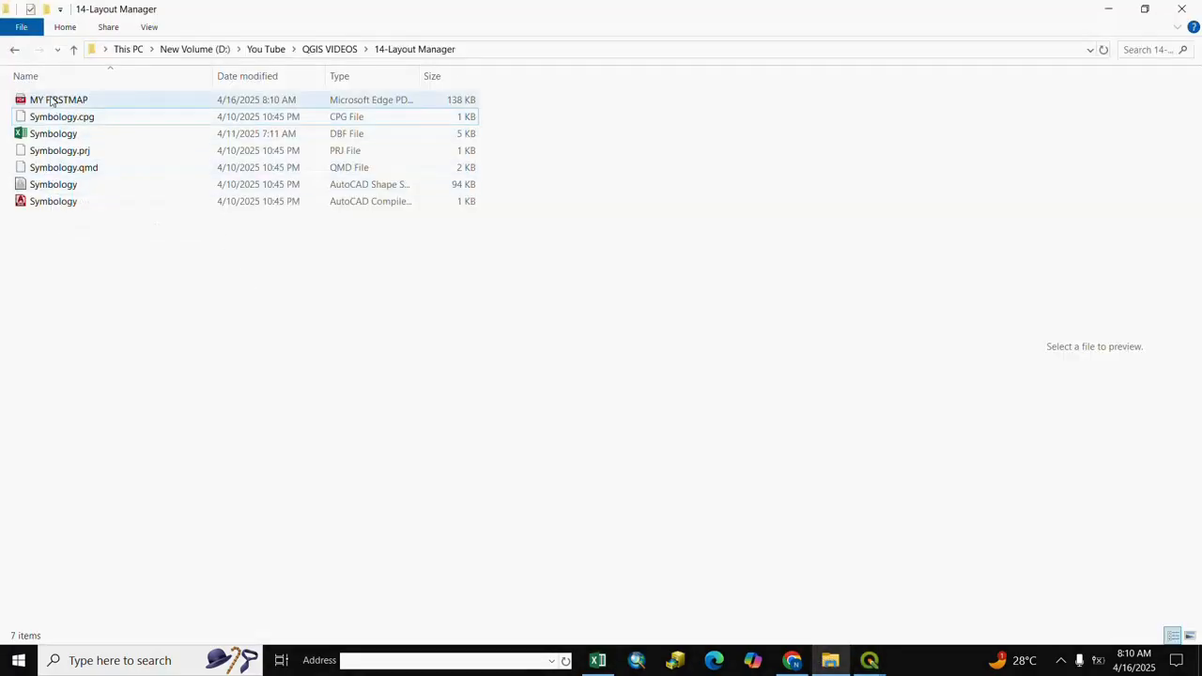
pyautogui.doubleClick(52, 102)
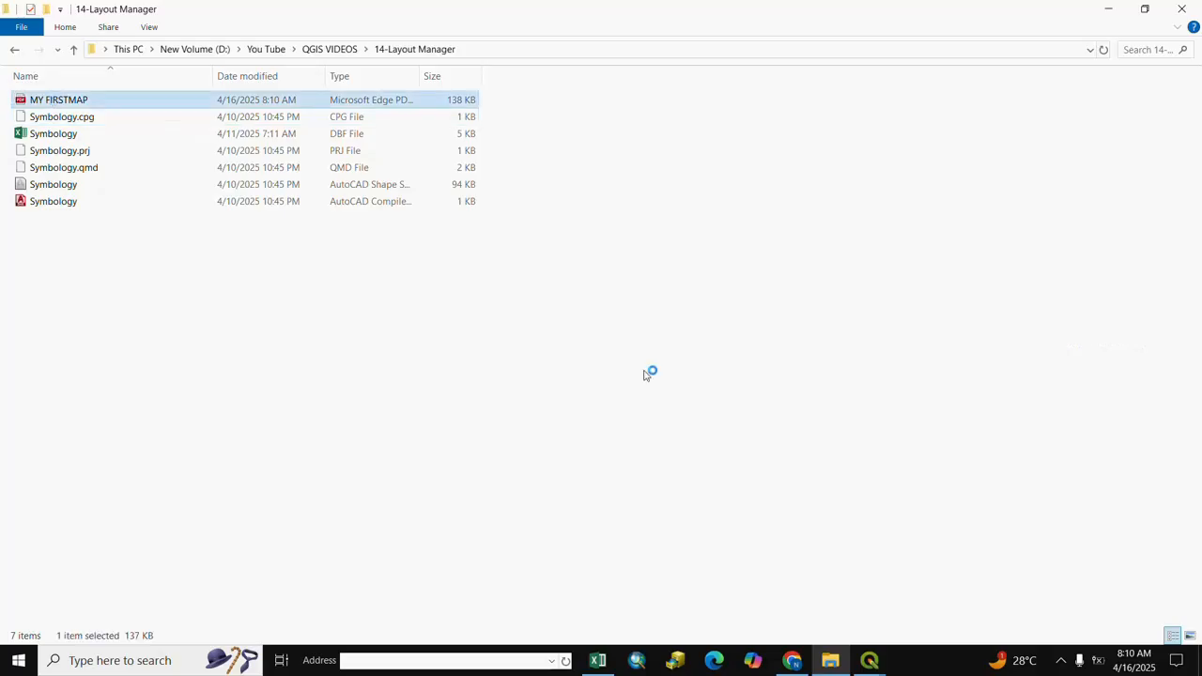
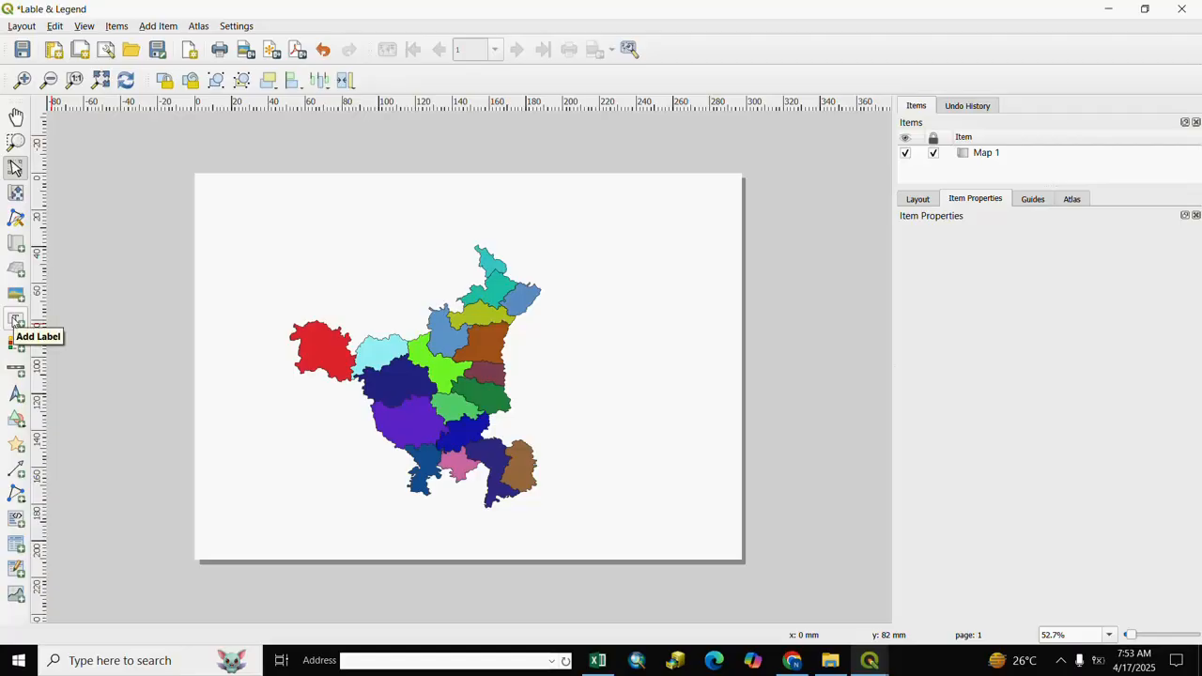
# Add a wide label along the page's upper edge above the districts in the Lable & Legend layout, with the text My Map
pyautogui.click(15, 320)
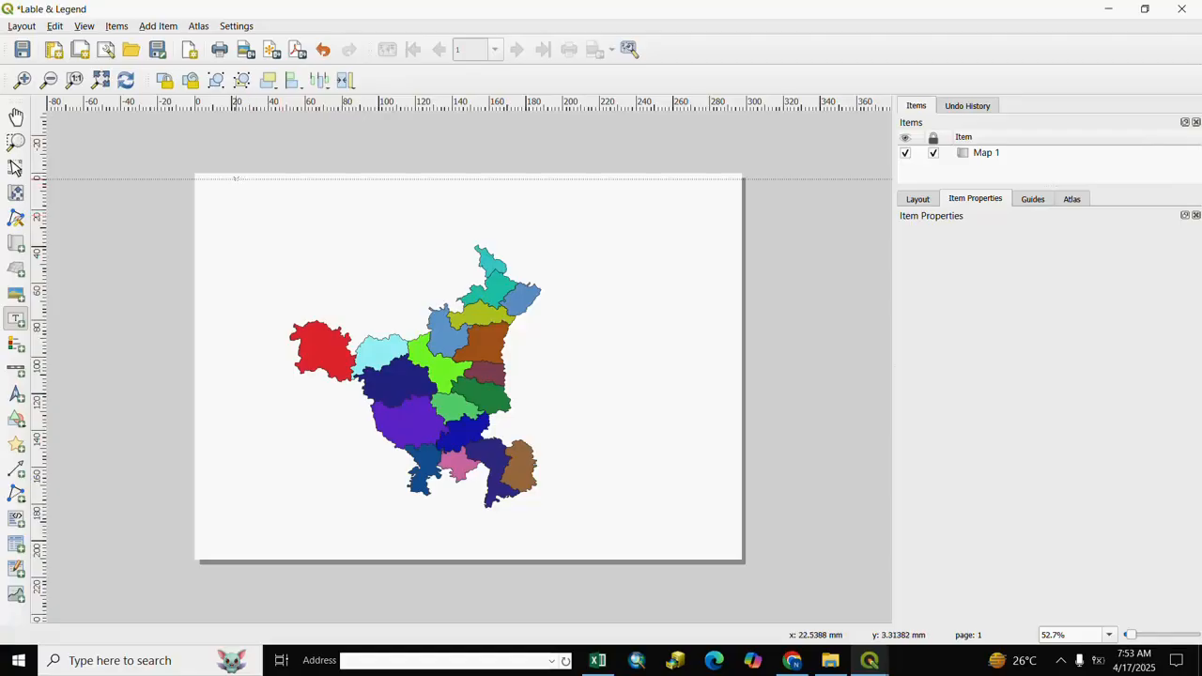
pyautogui.moveTo(241, 179); pyautogui.dragTo(719, 237)
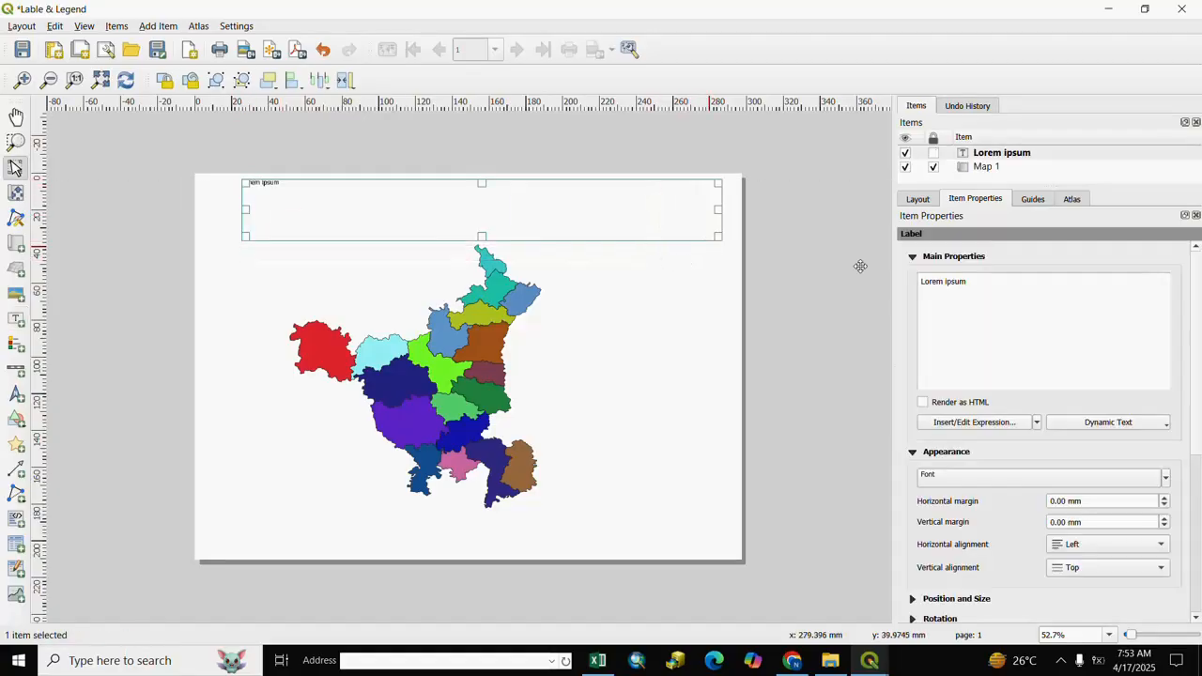
pyautogui.moveTo(968, 283); pyautogui.dragTo(913, 286)
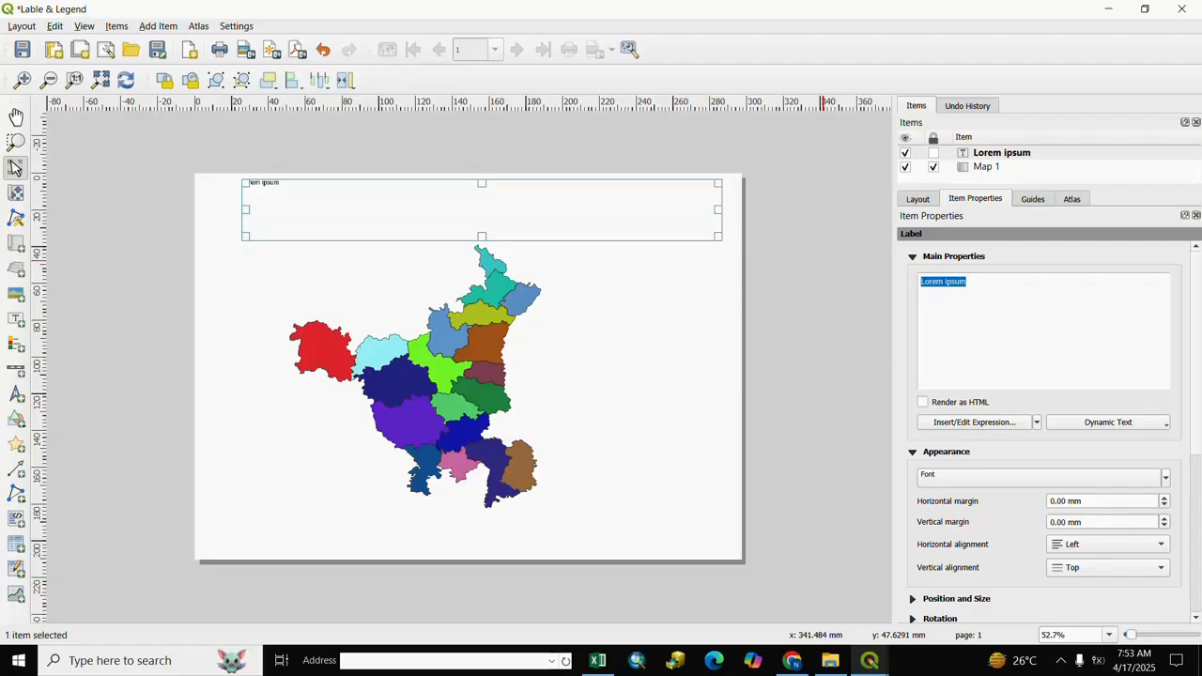
pyautogui.click(969, 282)
pyautogui.moveTo(968, 281); pyautogui.dragTo(920, 283)
pyautogui.write('M')
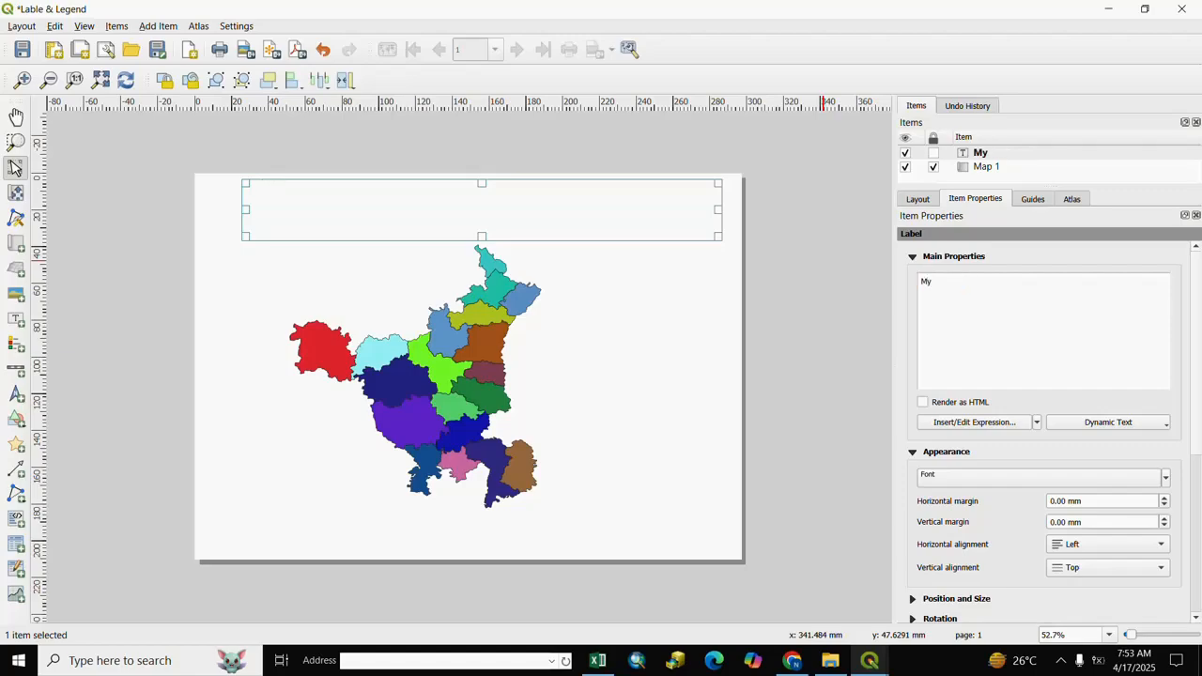
pyautogui.write('y Map')
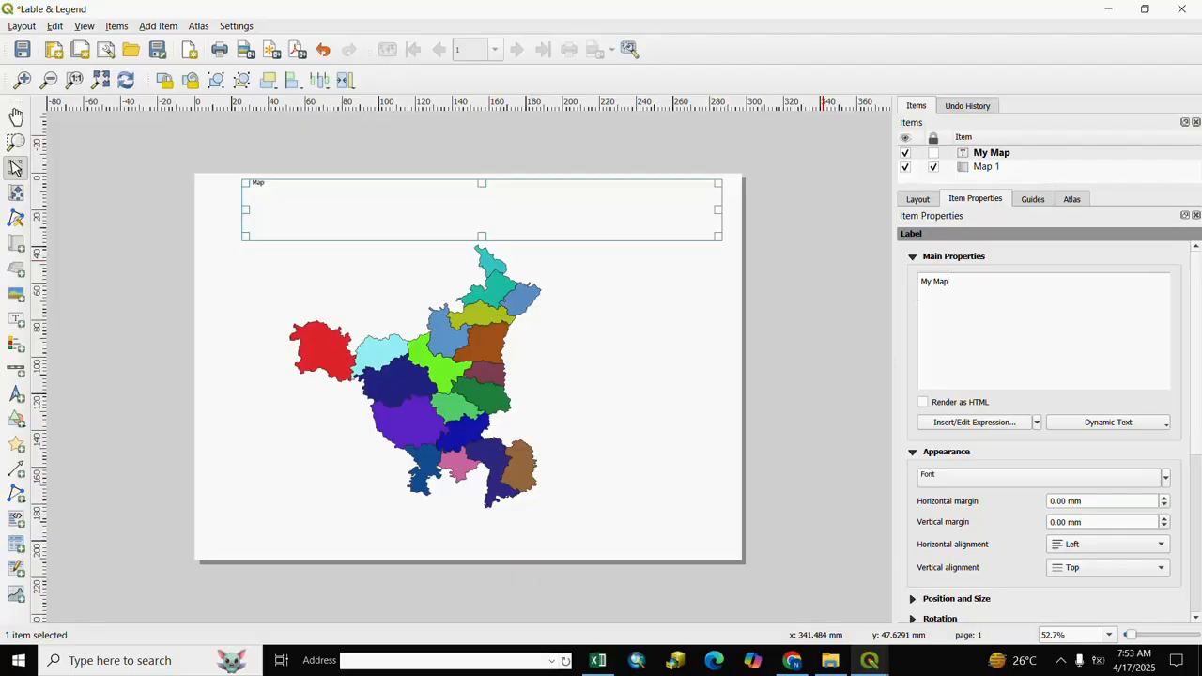
# Set the font size of the My Map title label to 100 points
pyautogui.click(935, 478)
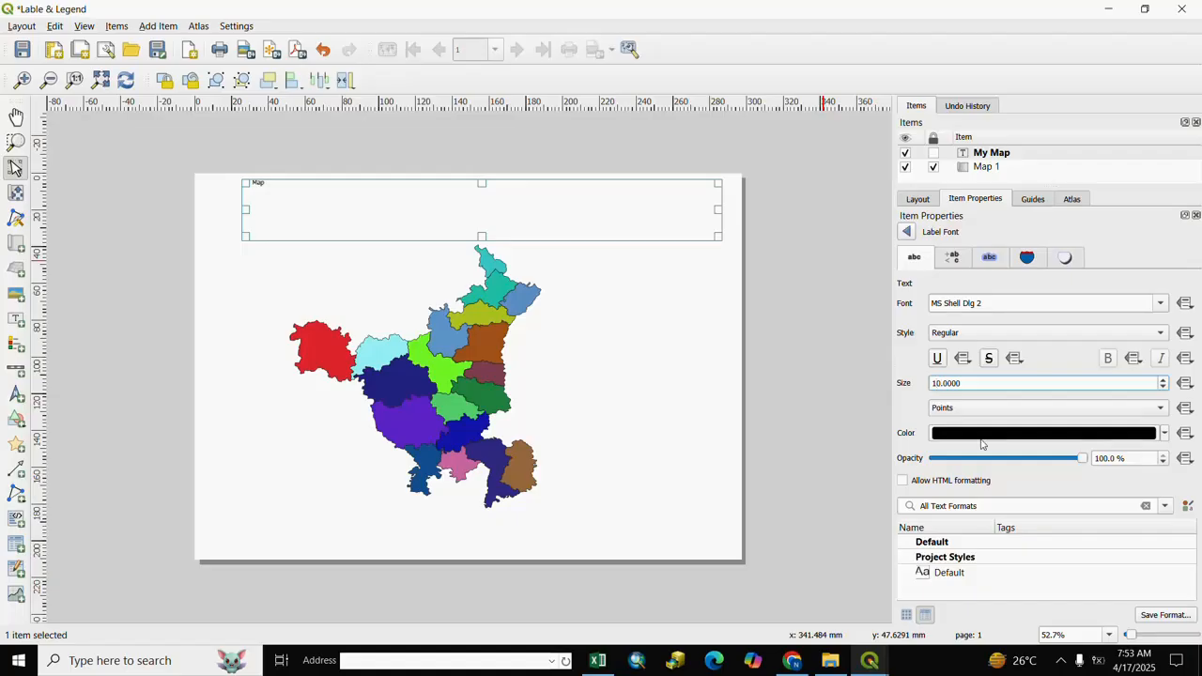
pyautogui.write('0')
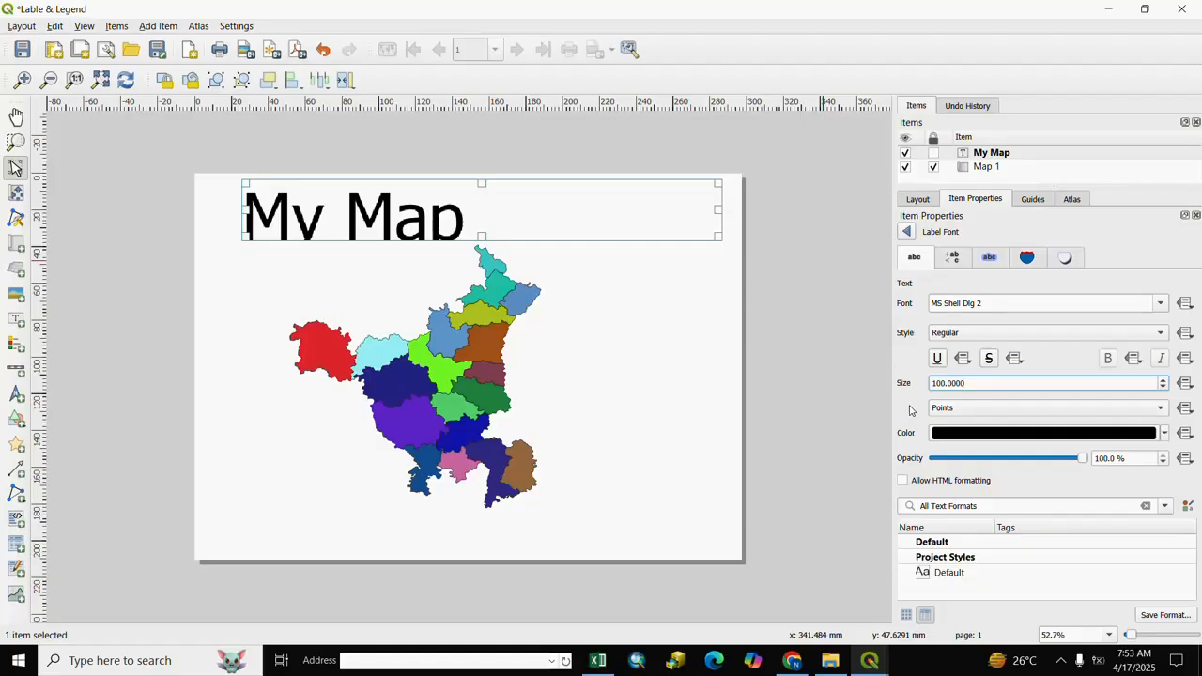
pyautogui.click(794, 404)
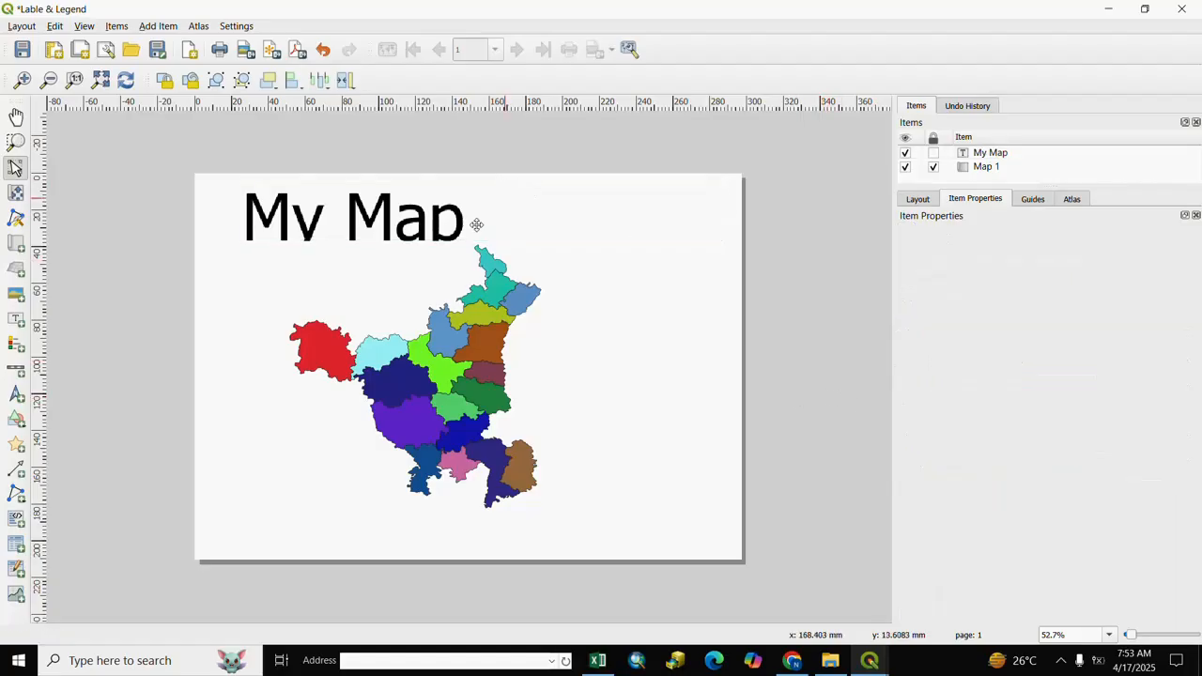
# Enlarge the My Map label frame downward to fit the full title text, and extend its left edge outward
pyautogui.click(448, 224)
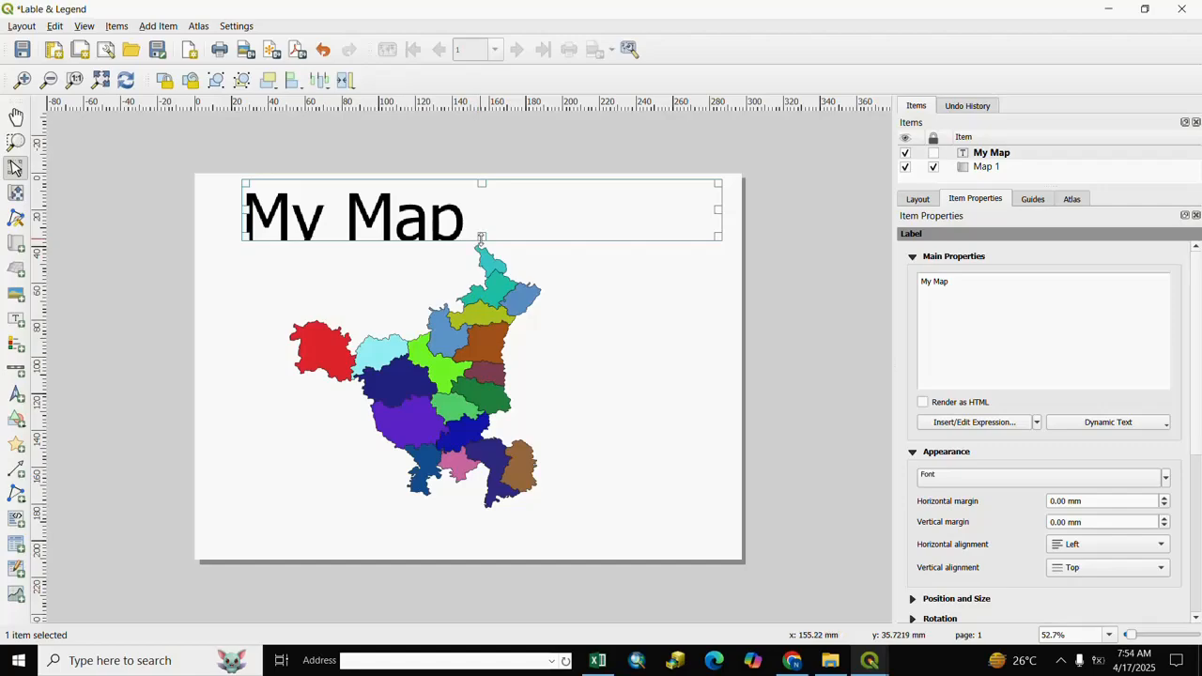
pyautogui.moveTo(480, 238); pyautogui.dragTo(477, 252)
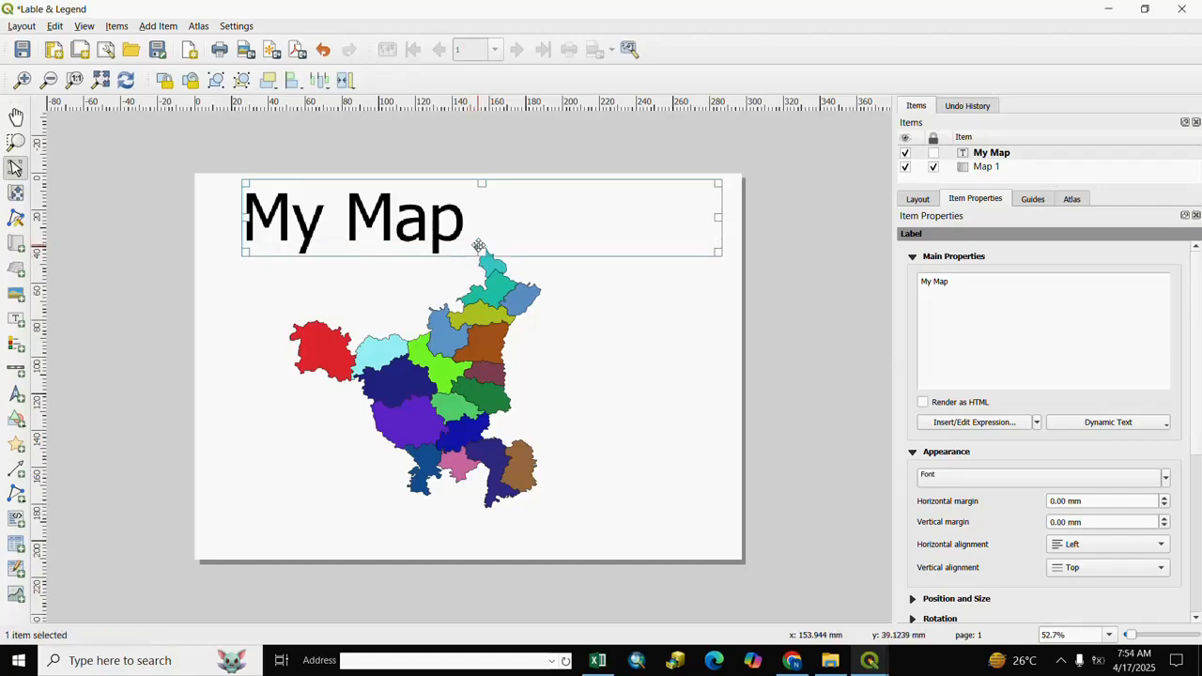
pyautogui.moveTo(243, 222); pyautogui.dragTo(224, 221)
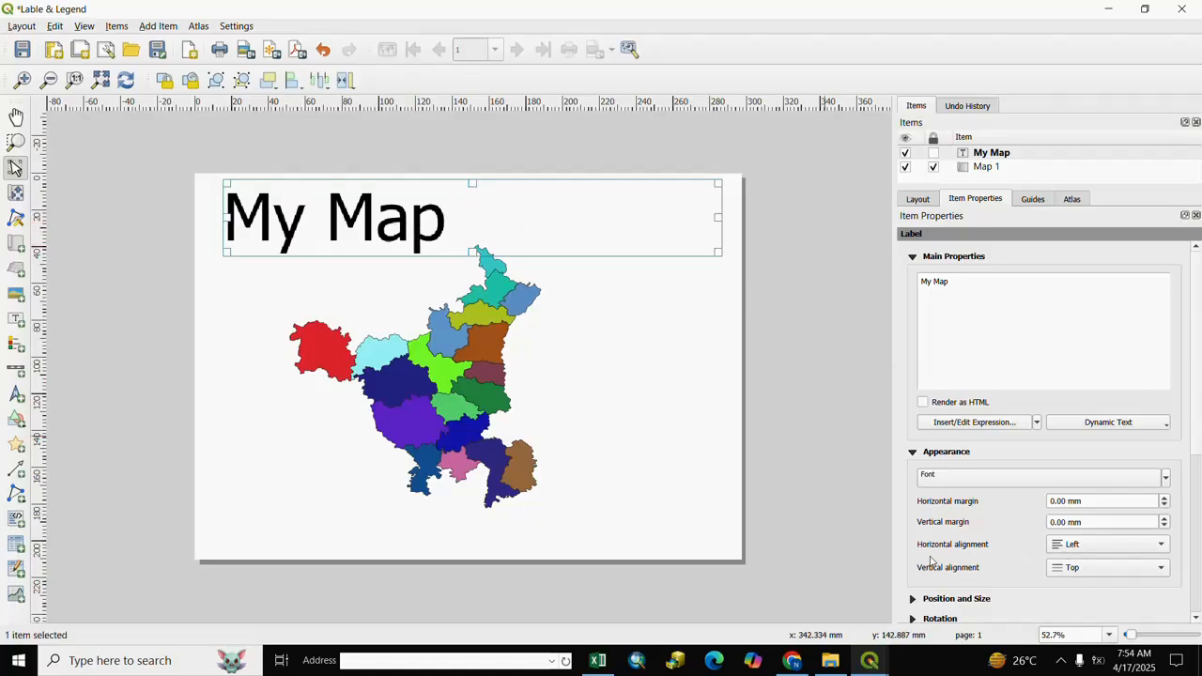
# Set the title label's horizontal alignment to Center and vertical alignment to Top, and nudge its frame slightly left
pyautogui.click(1161, 546)
pyautogui.click(1077, 562)
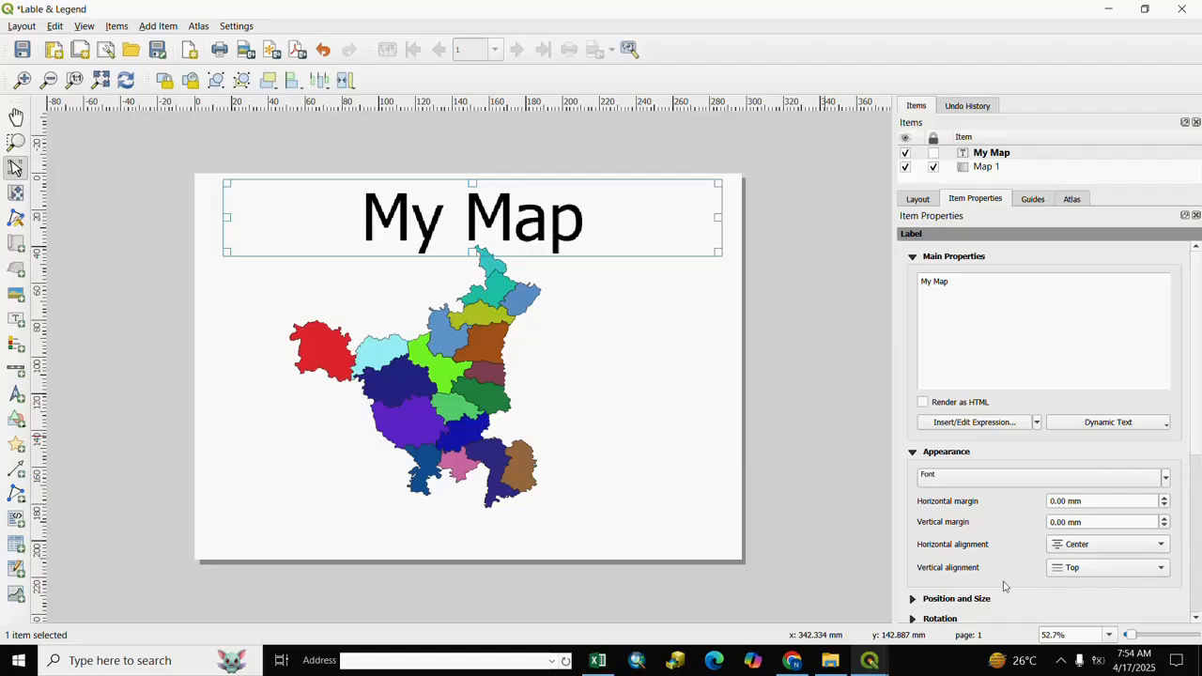
pyautogui.click(1162, 572)
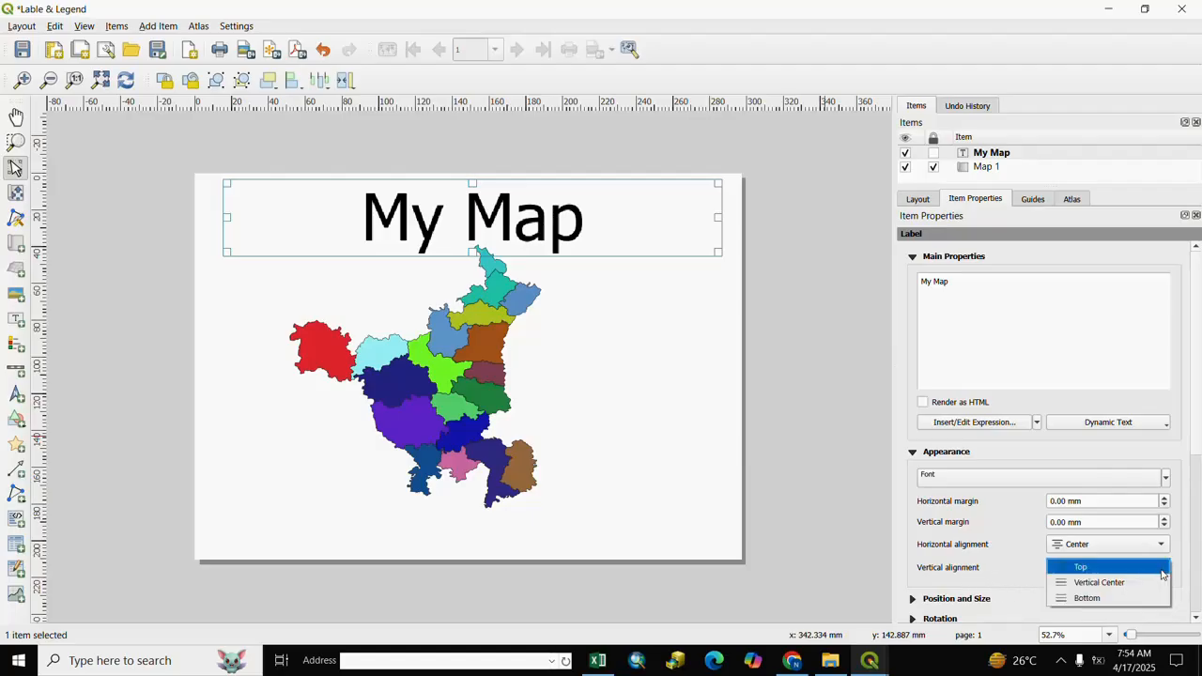
pyautogui.click(1073, 568)
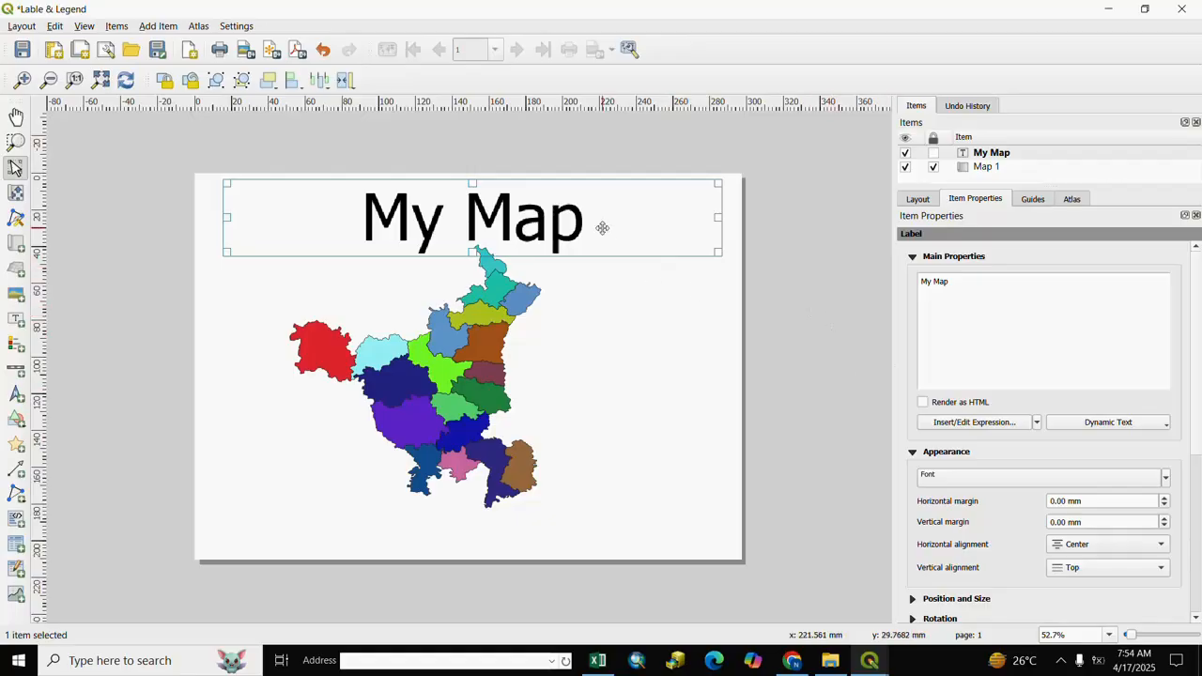
pyautogui.moveTo(603, 228); pyautogui.dragTo(600, 228)
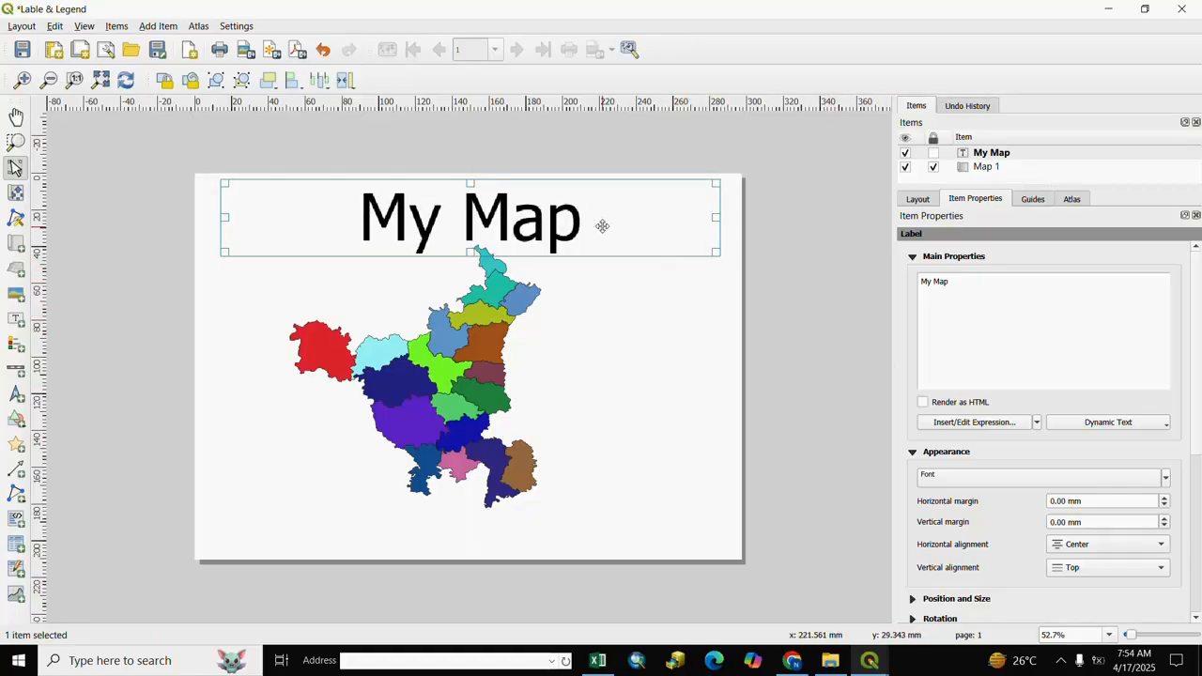
# Change the title label's font to Artifakt Element Black and move the label slightly up
pyautogui.click(975, 481)
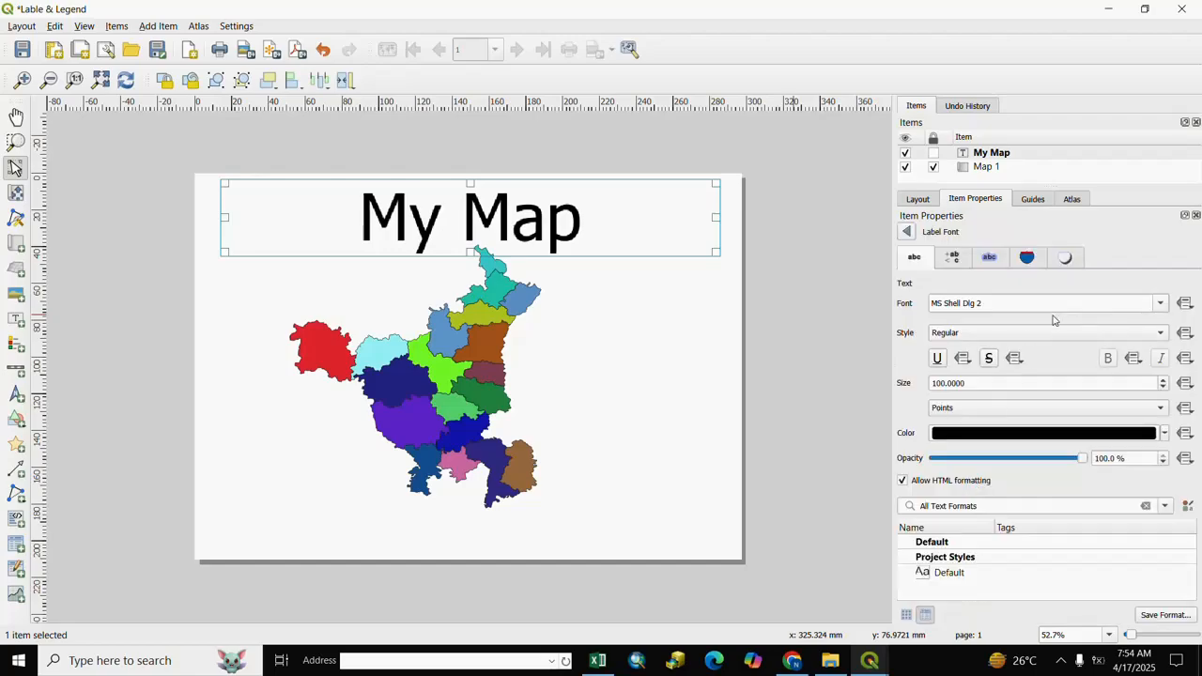
pyautogui.click(1161, 303)
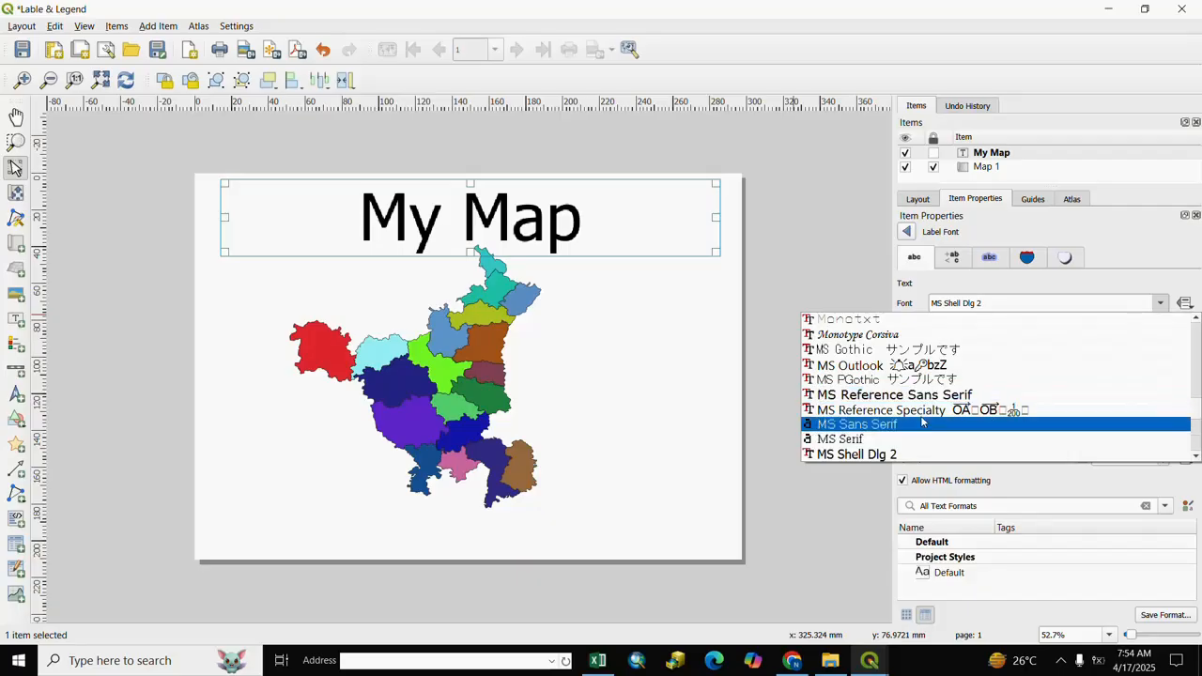
pyautogui.scroll(5, 921, 411)
pyautogui.scroll(20, 920, 404)
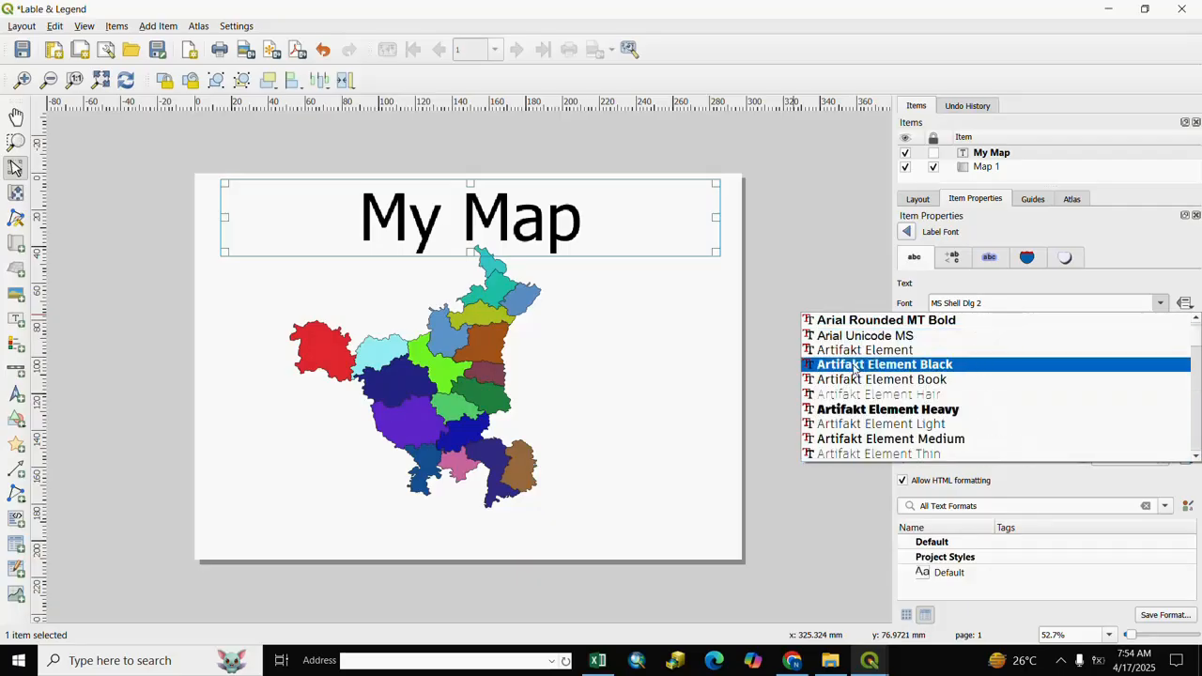
pyautogui.click(855, 369)
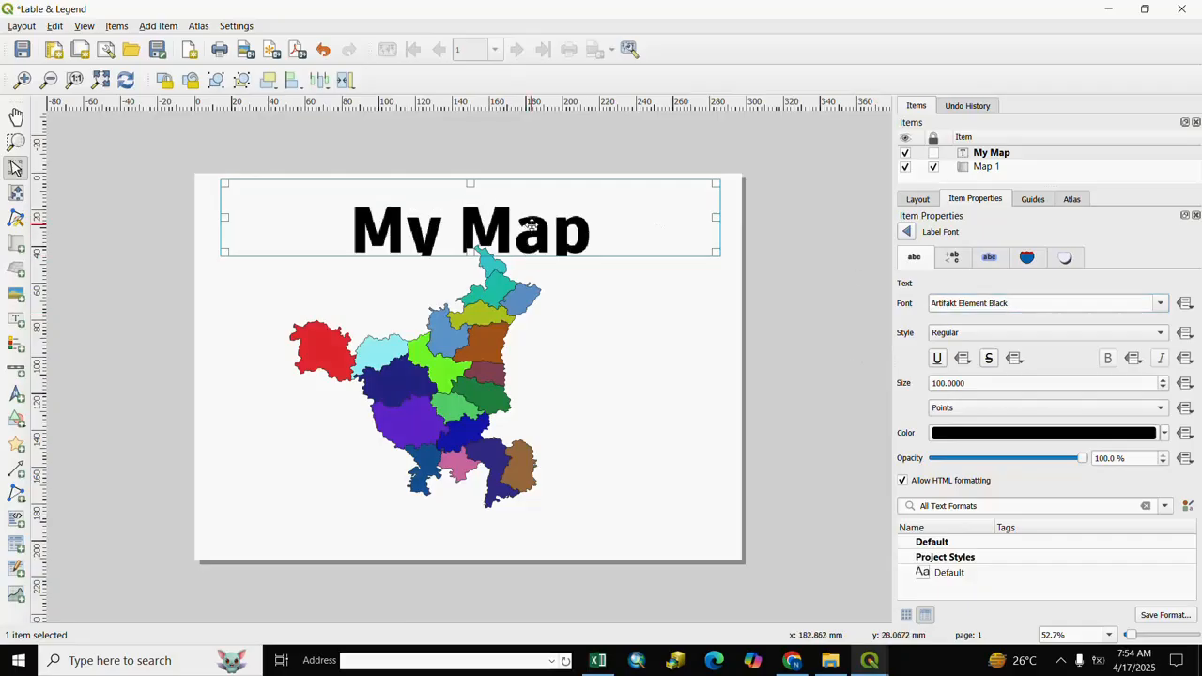
pyautogui.moveTo(530, 255); pyautogui.dragTo(534, 240)
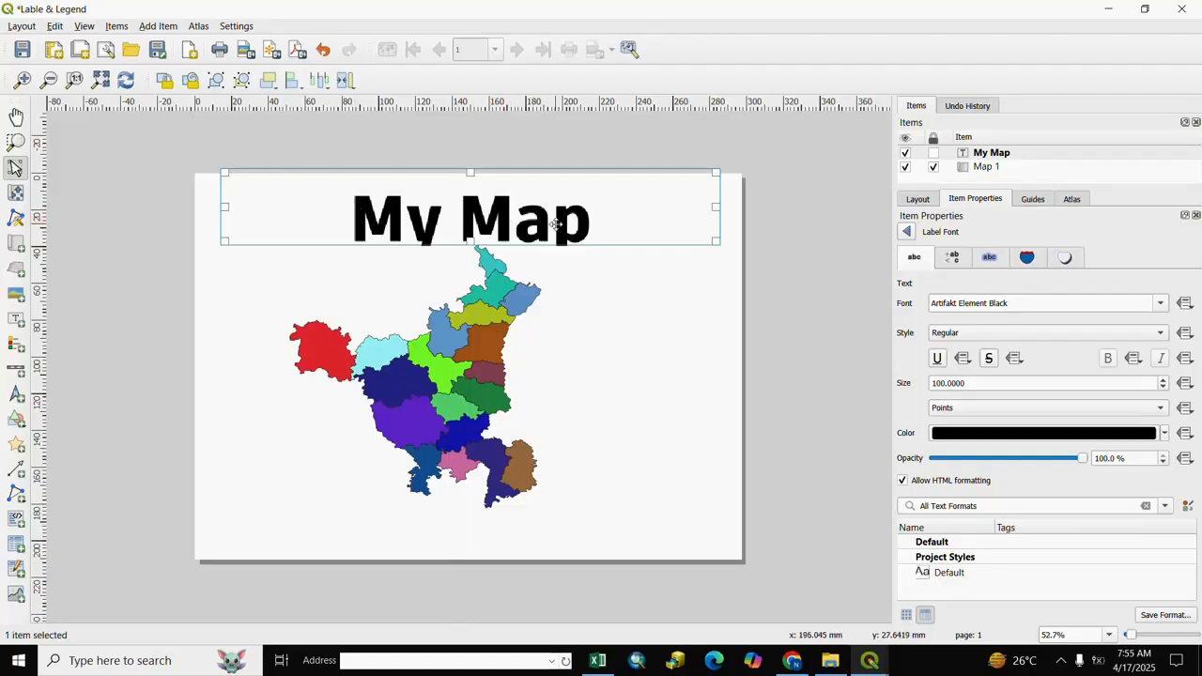
# Set the title's font size to 80 points and move the label slightly down to the page's upper edge
pyautogui.click(935, 386)
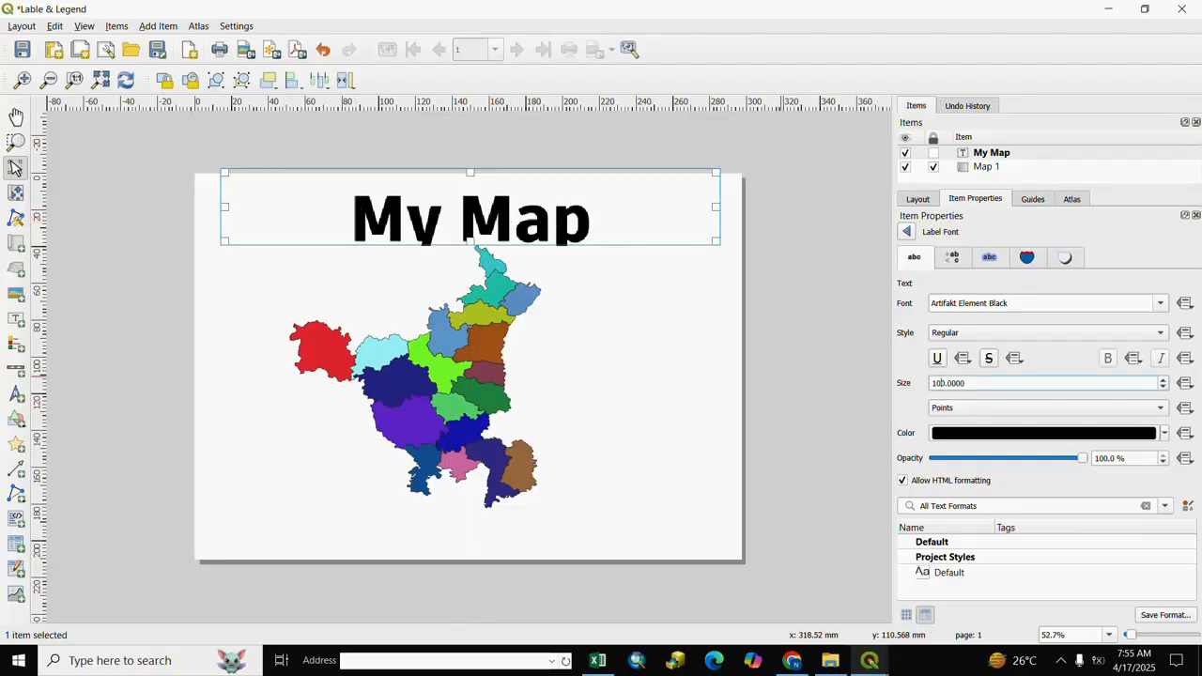
pyautogui.press('BackSpace')
pyautogui.press('BackSpace')
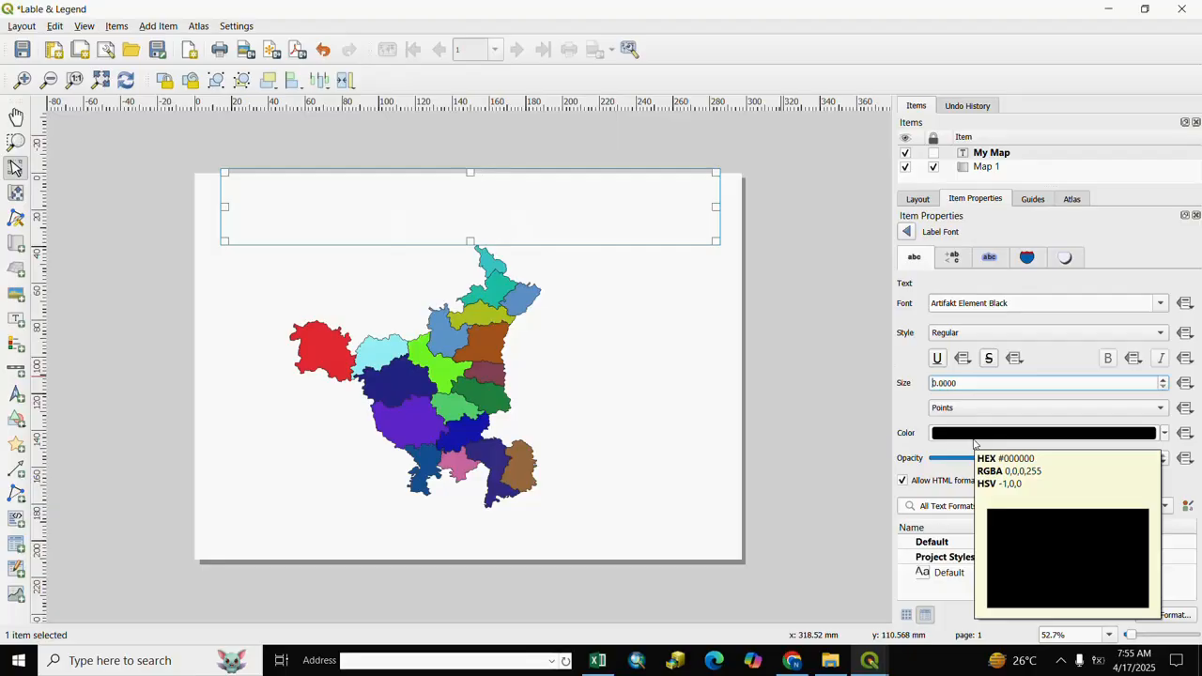
pyautogui.write('8')
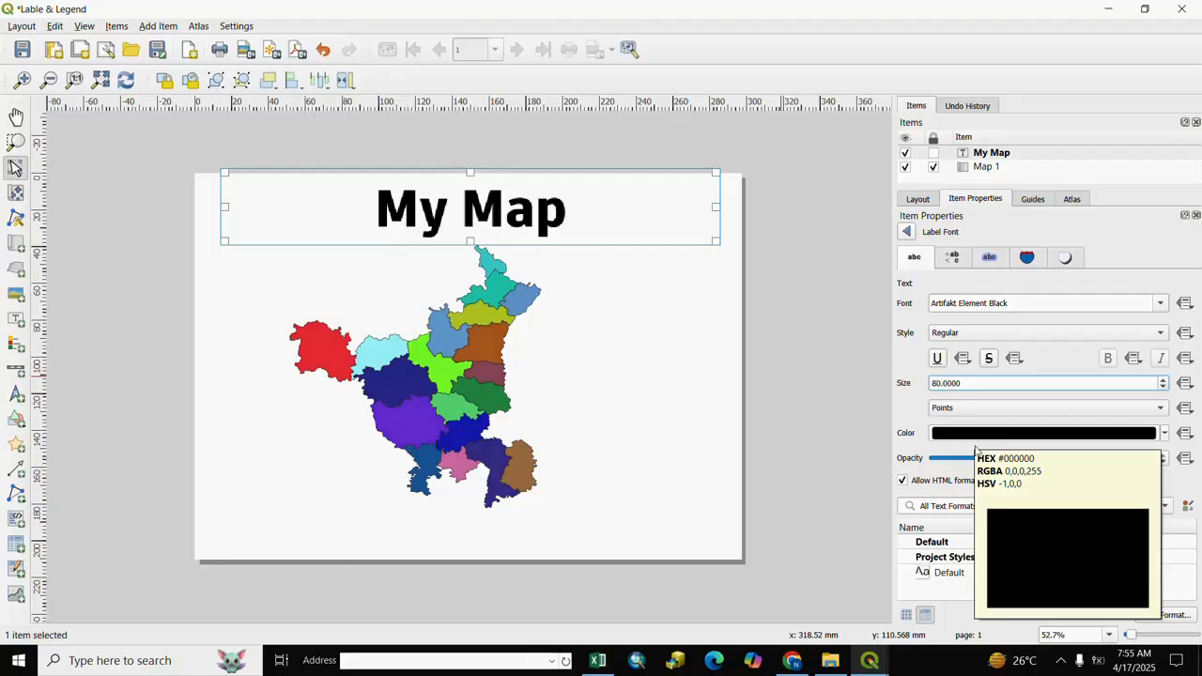
pyautogui.moveTo(613, 217); pyautogui.dragTo(613, 221)
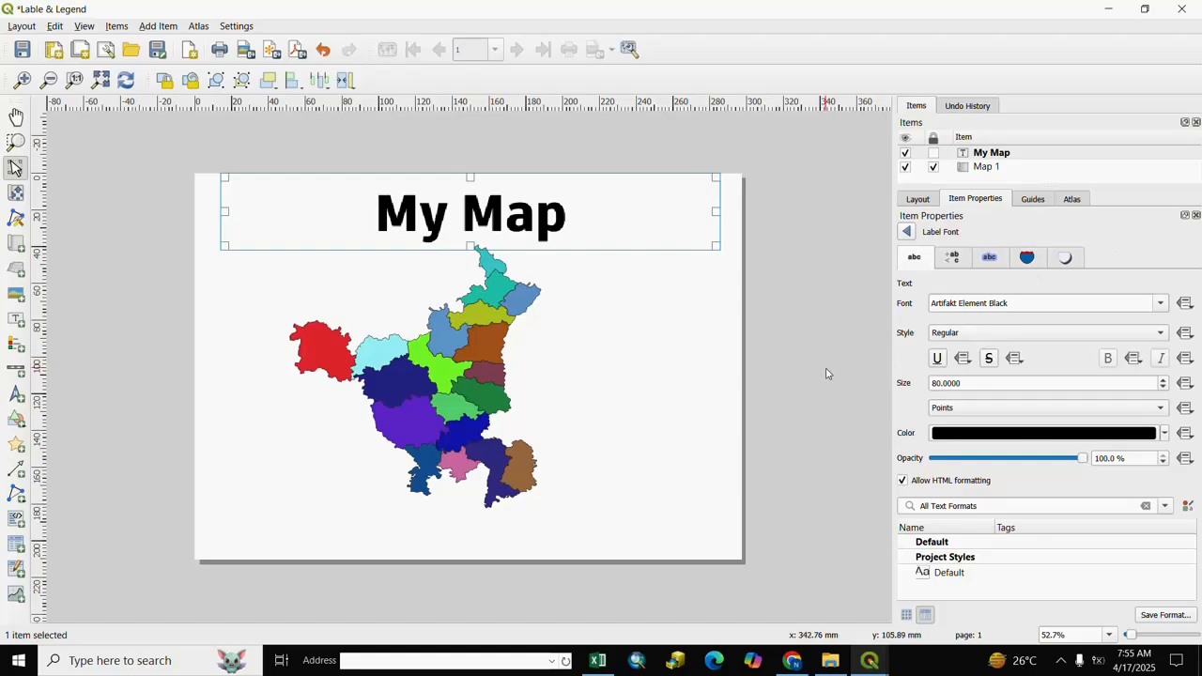
# Colour the title text with the standard red #e31a1c and deselect the label
pyautogui.click(1165, 434)
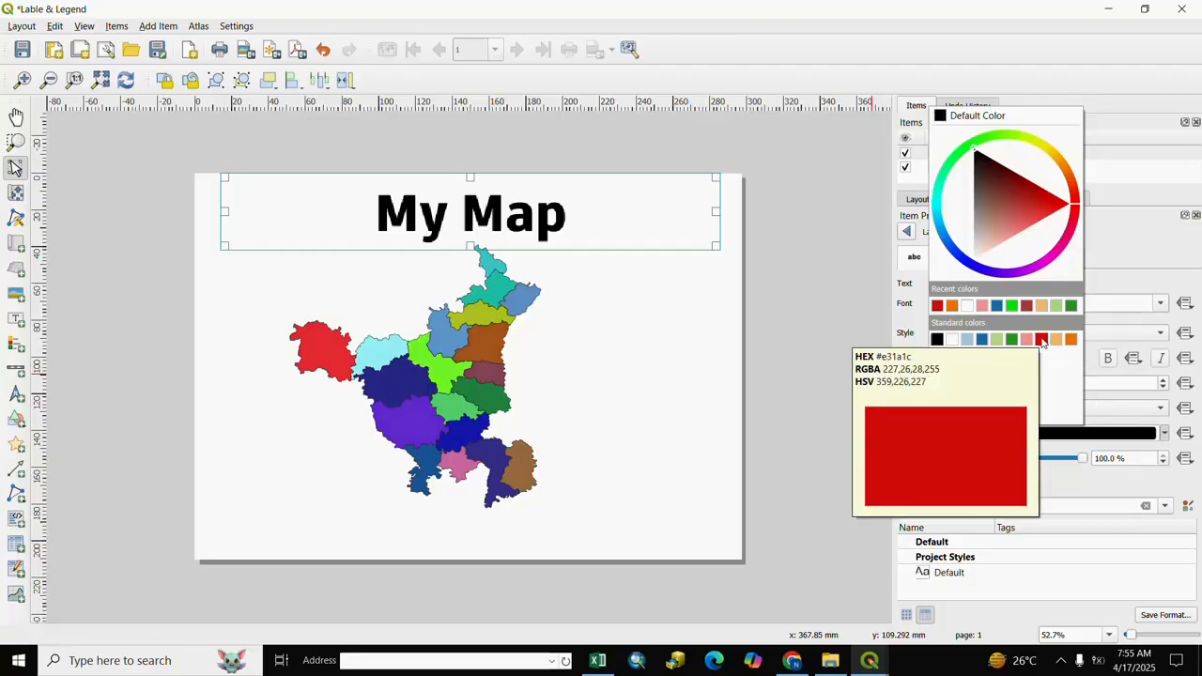
pyautogui.click(1042, 341)
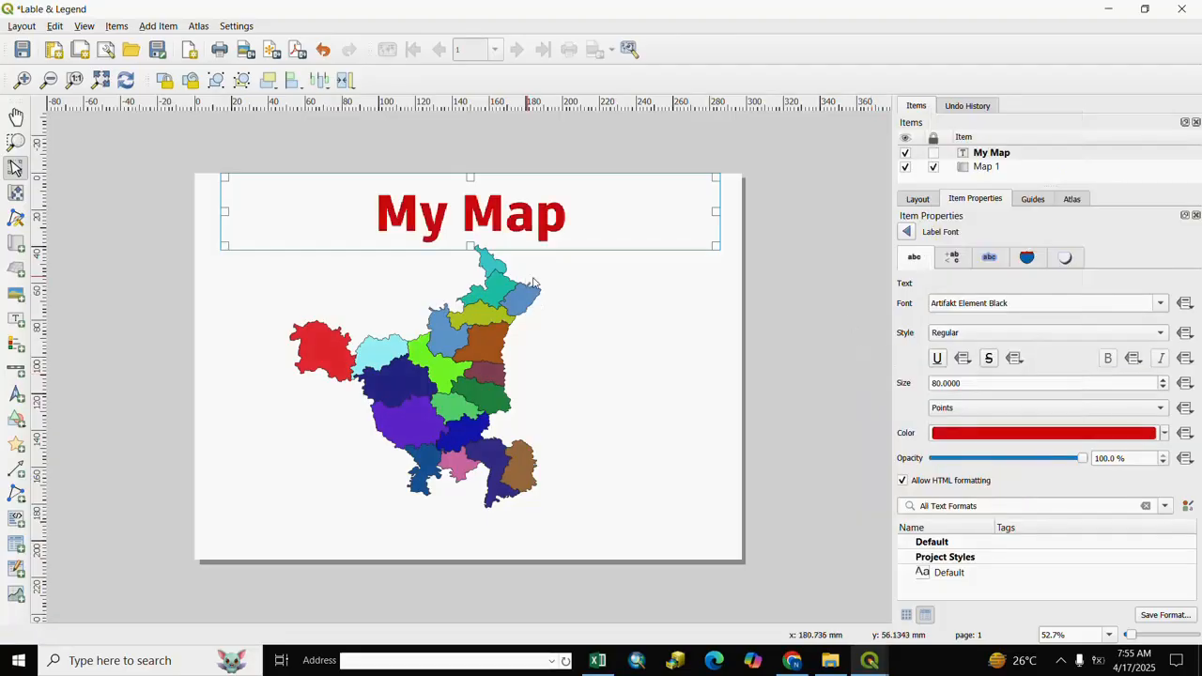
pyautogui.click(656, 277)
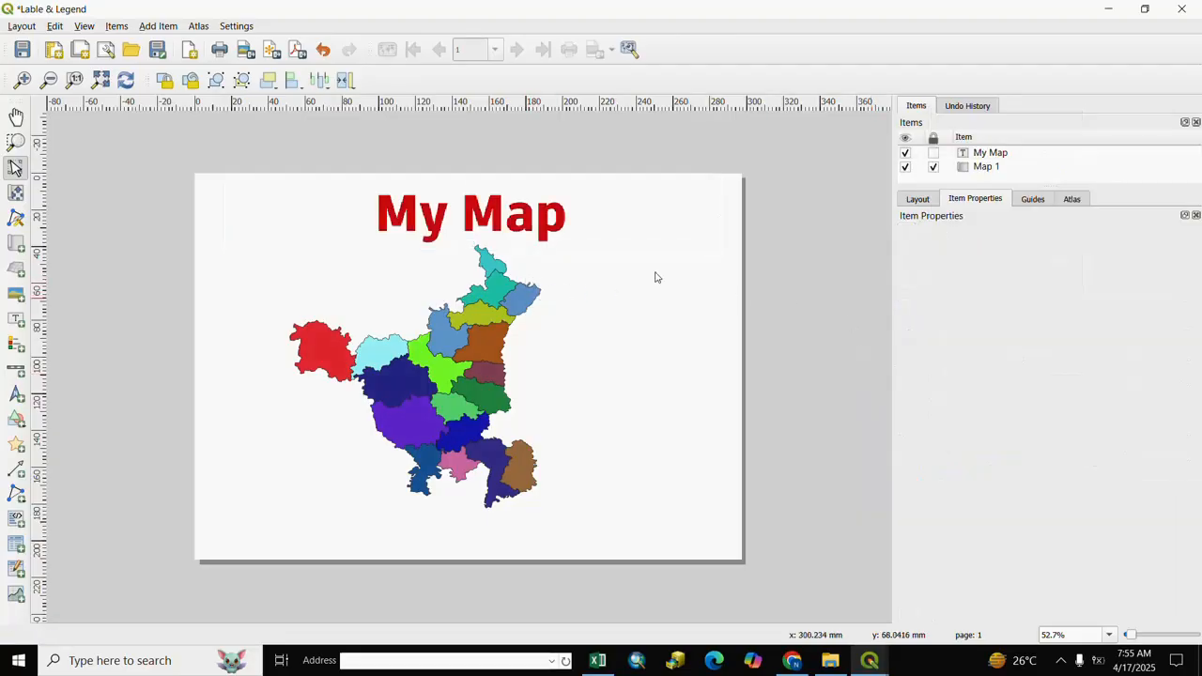
# Set the title label's type case to All Uppercase in its font formatting and deselect the label
pyautogui.click(545, 227)
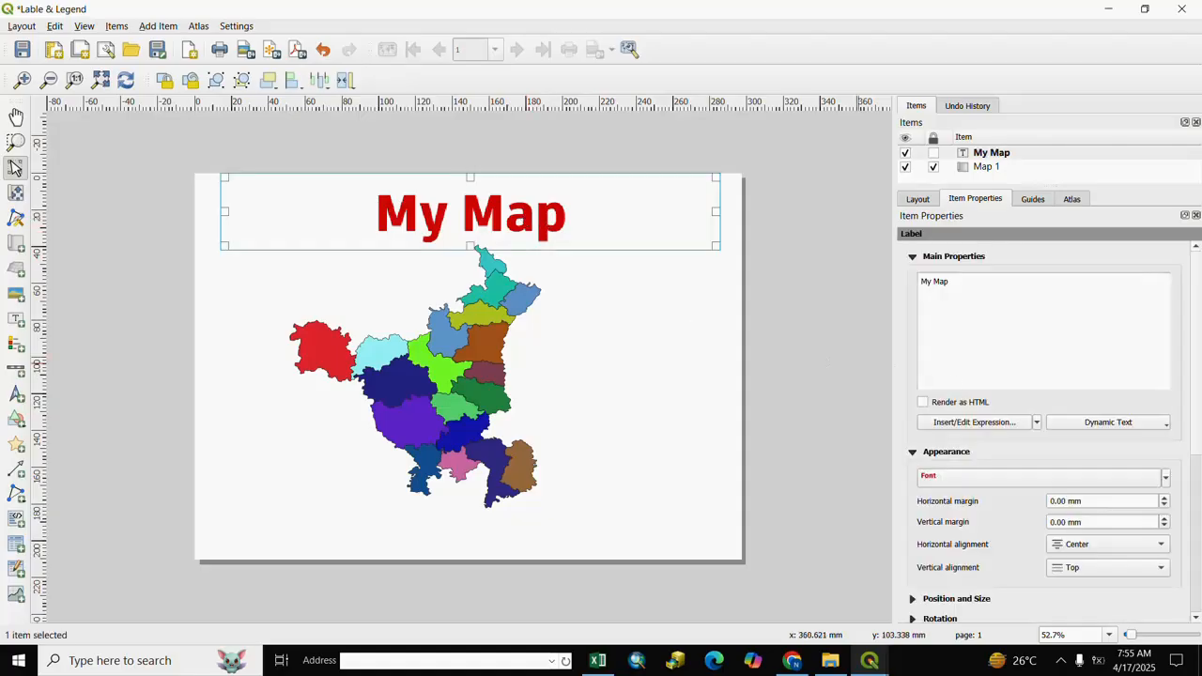
pyautogui.click(972, 481)
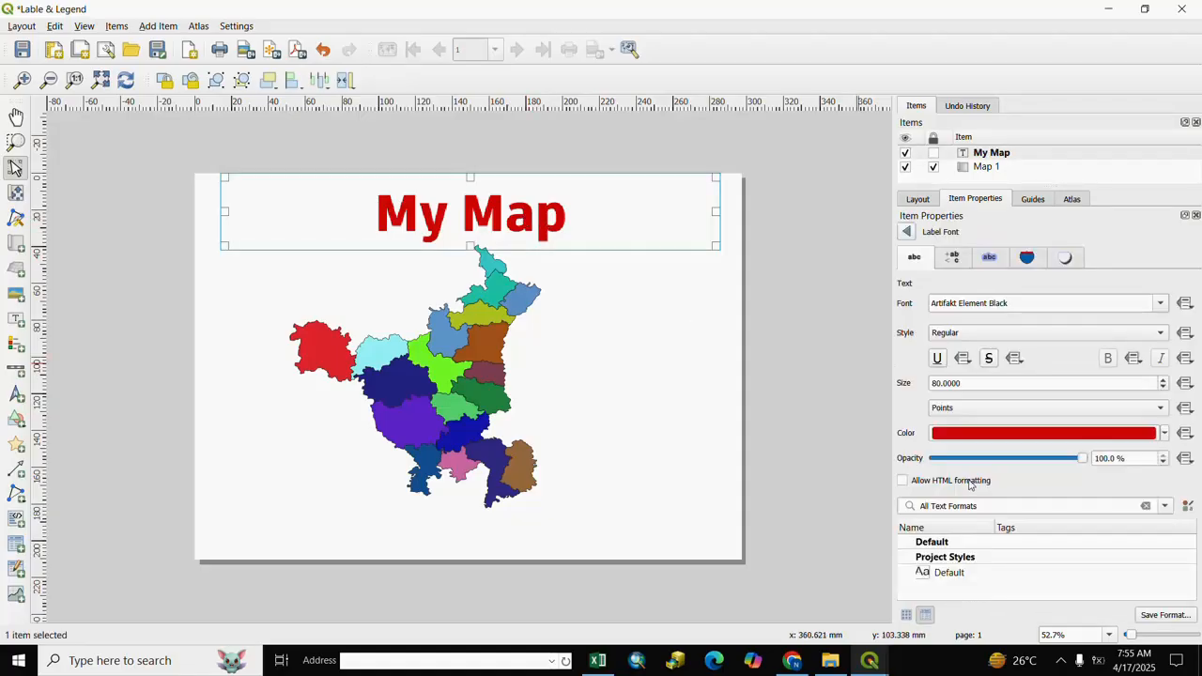
pyautogui.click(953, 259)
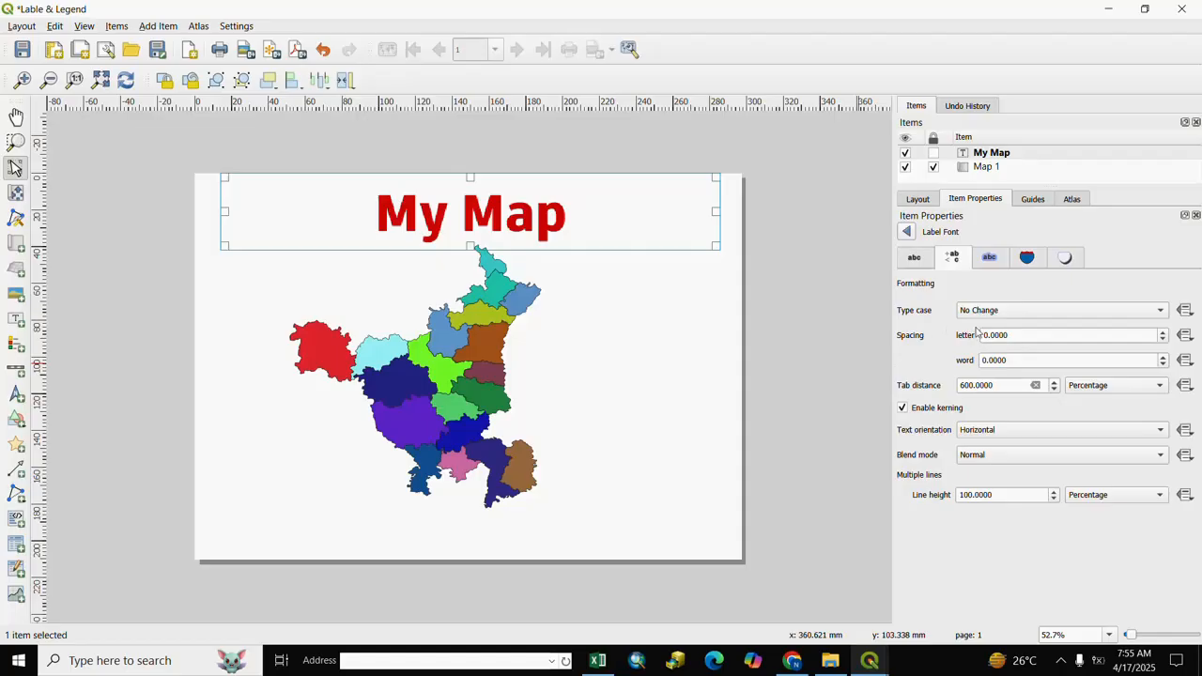
pyautogui.click(1161, 314)
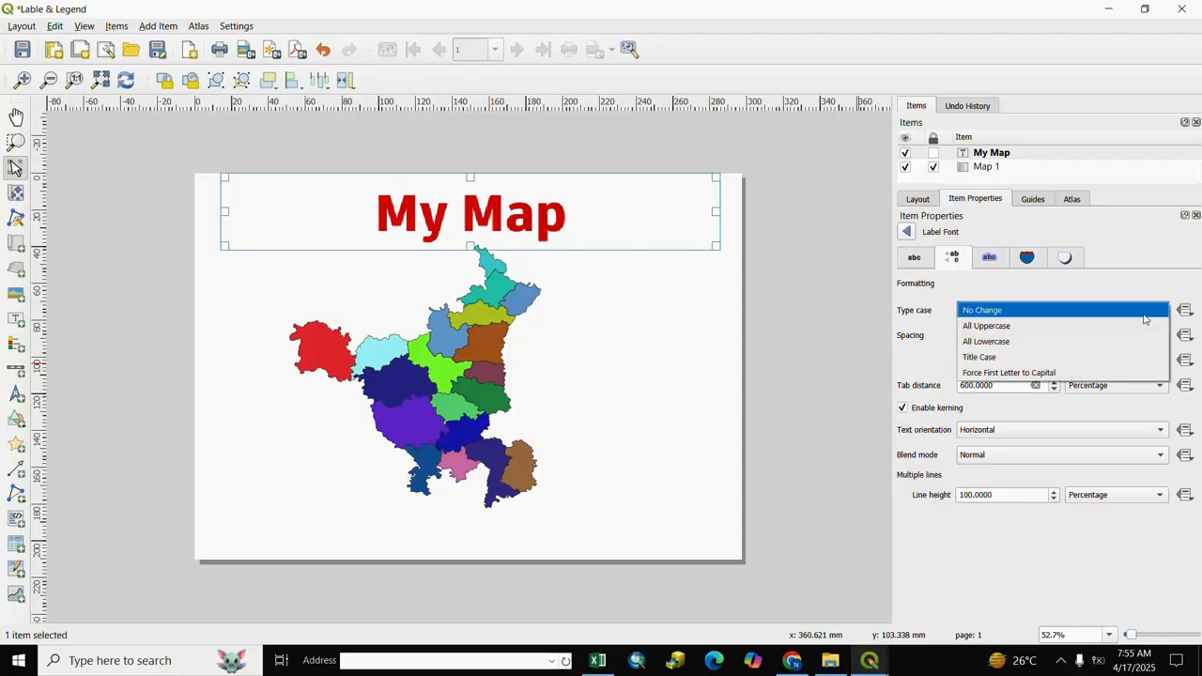
pyautogui.click(984, 327)
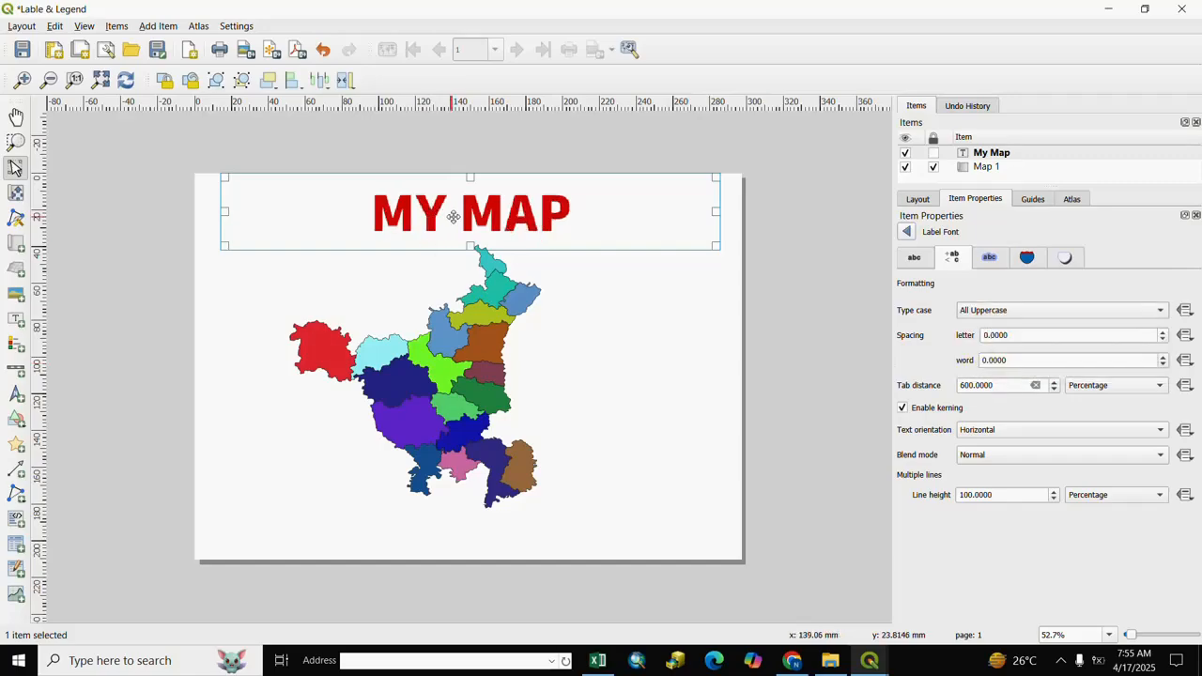
pyautogui.click(798, 279)
# Try the All Lowercase type case on the title label, and restore it to All Uppercase
pyautogui.click(539, 221)
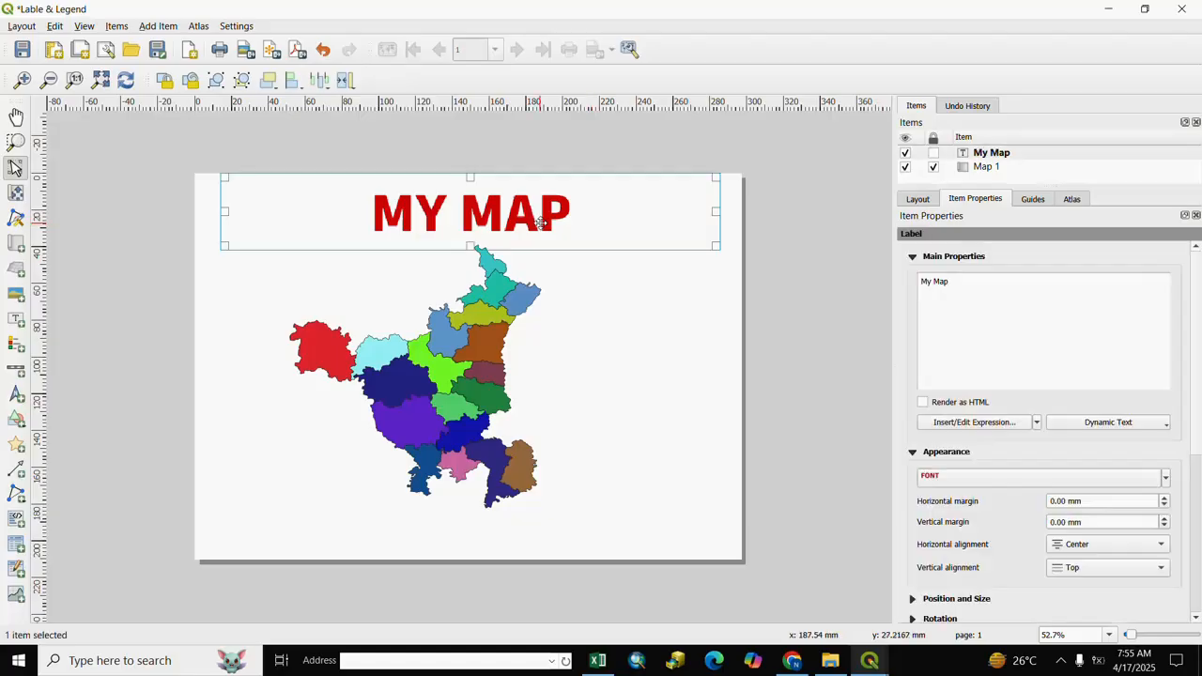
pyautogui.click(976, 478)
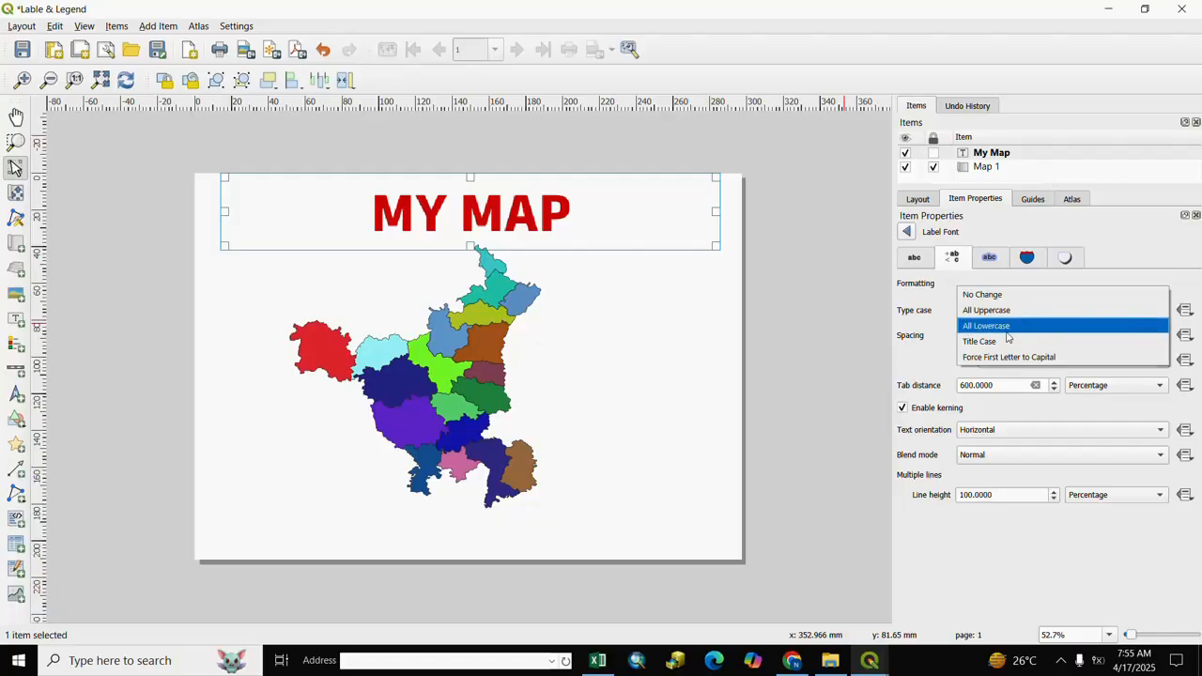
pyautogui.click(977, 326)
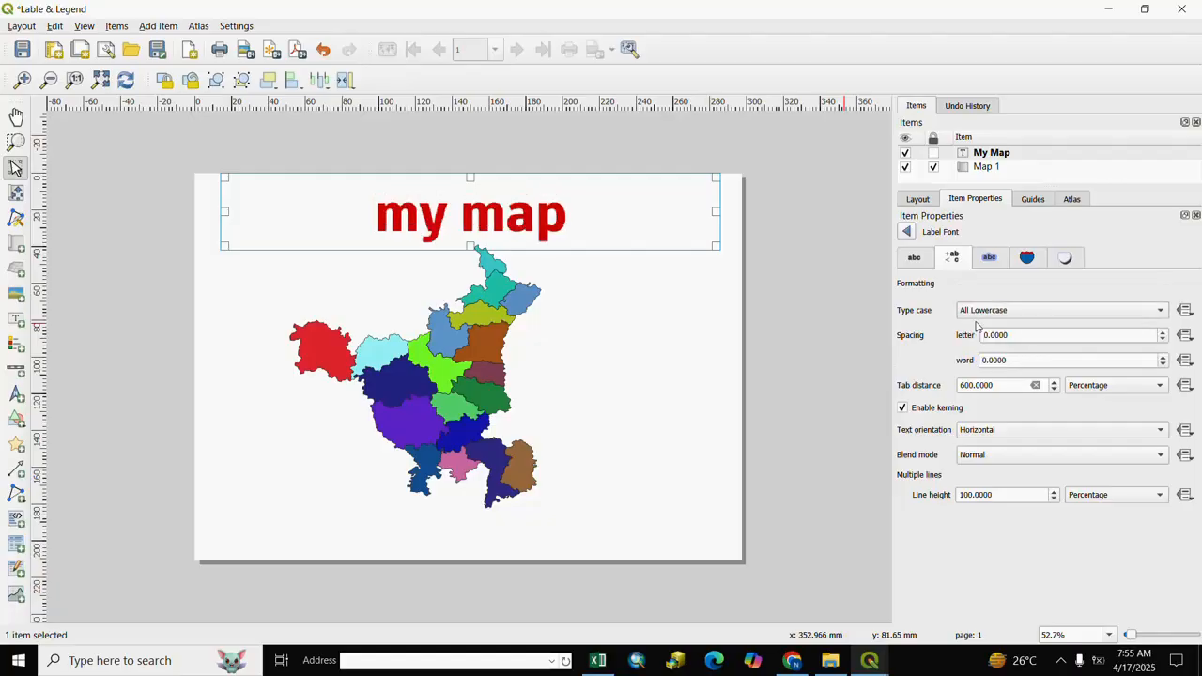
pyautogui.click(1156, 316)
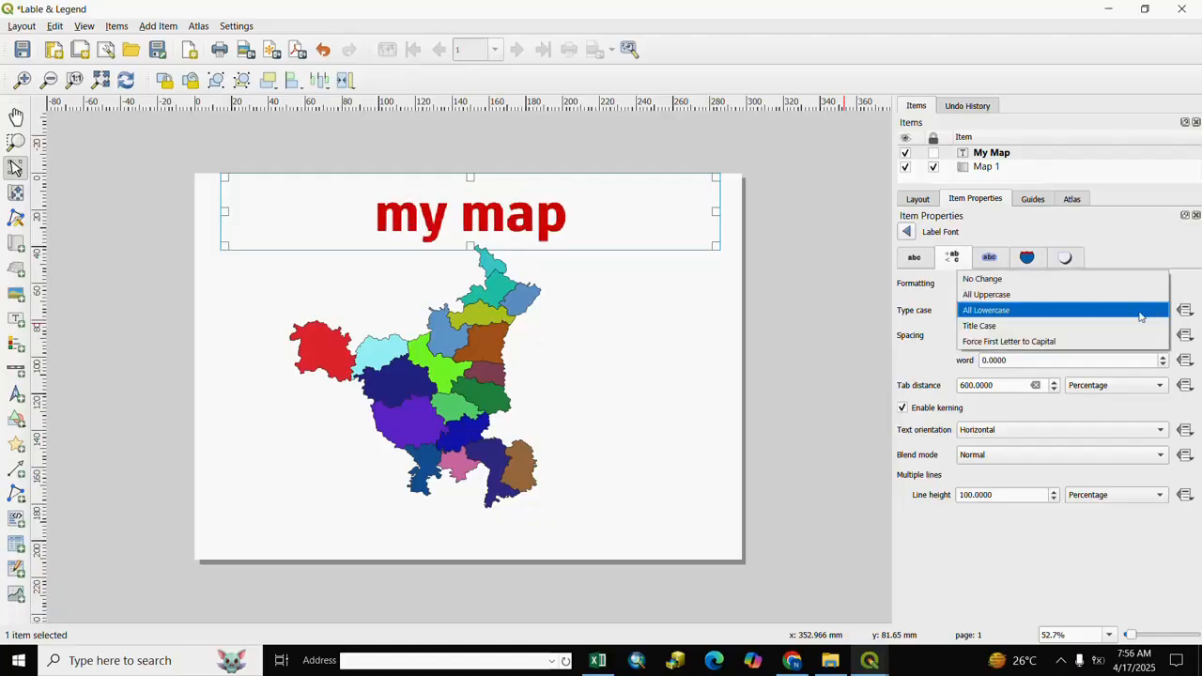
pyautogui.click(985, 295)
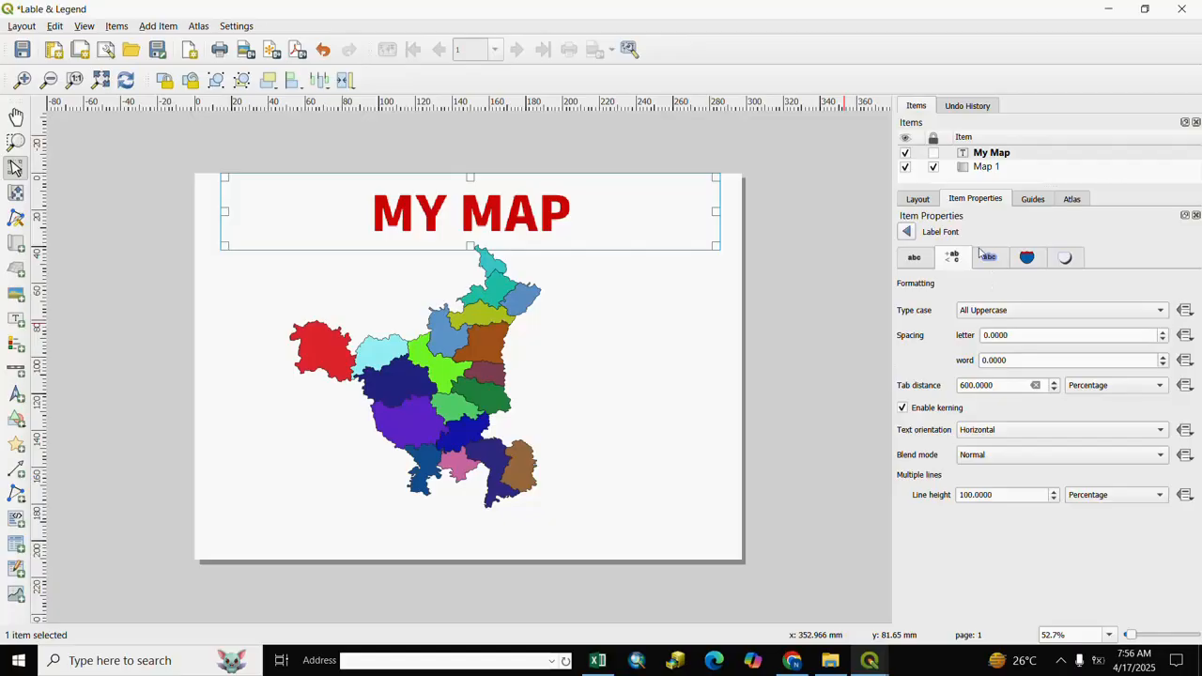
# Enable a text buffer on the title label and set its size to 2.5 millimetres
pyautogui.click(990, 258)
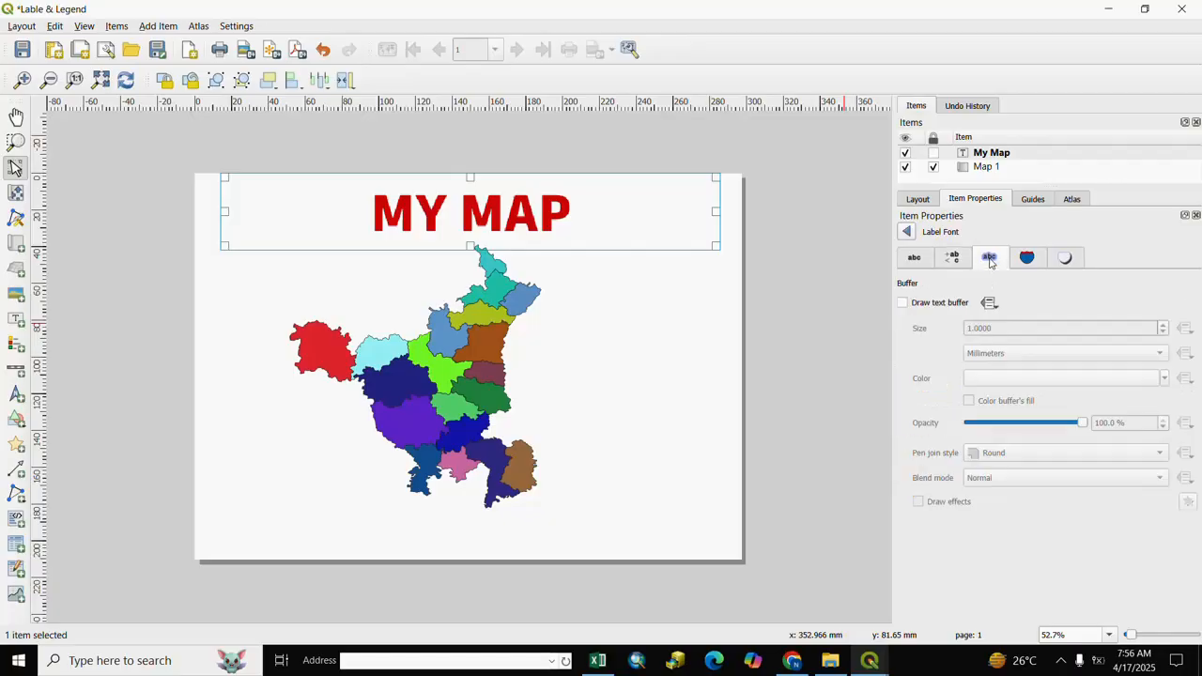
pyautogui.click(903, 304)
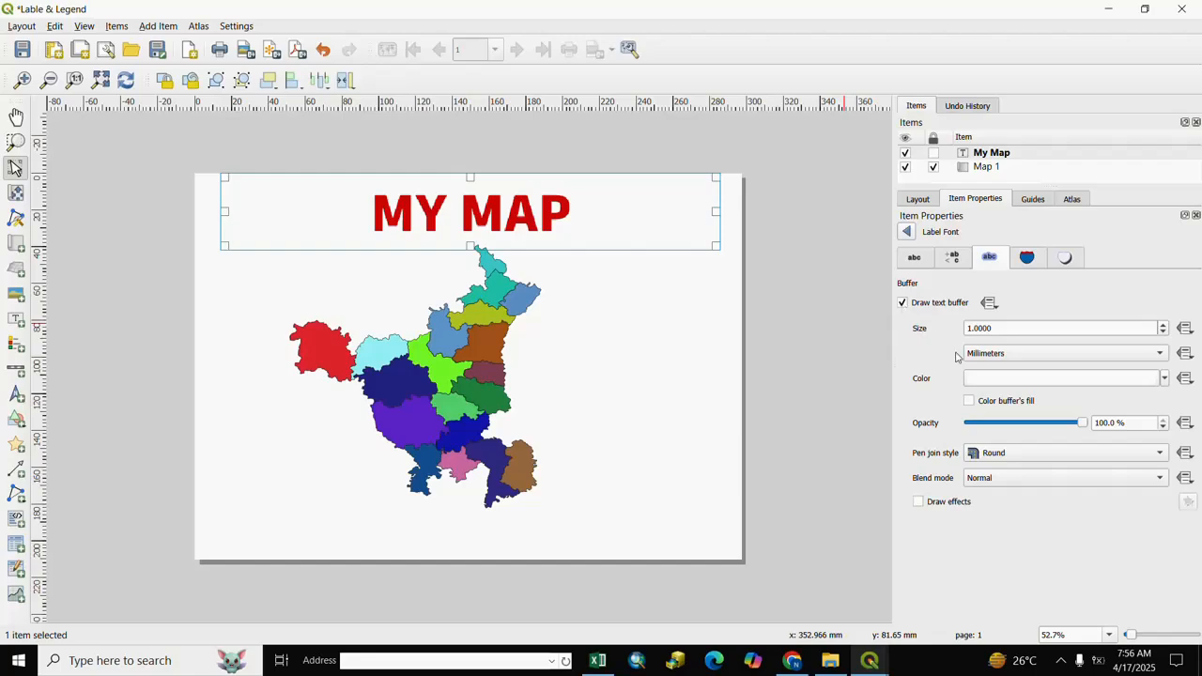
pyautogui.click(1165, 326)
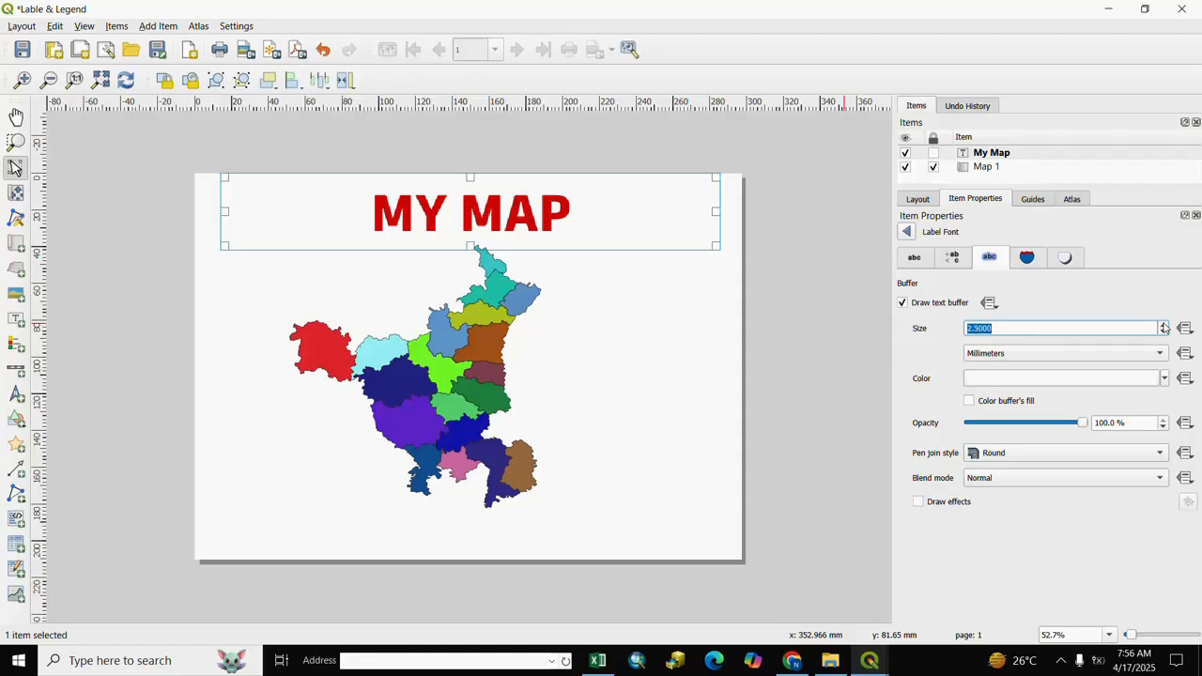
# Set the title label's text buffer unit to Points, try a light orange buffer colour, and settle on dark blue
pyautogui.click(1160, 355)
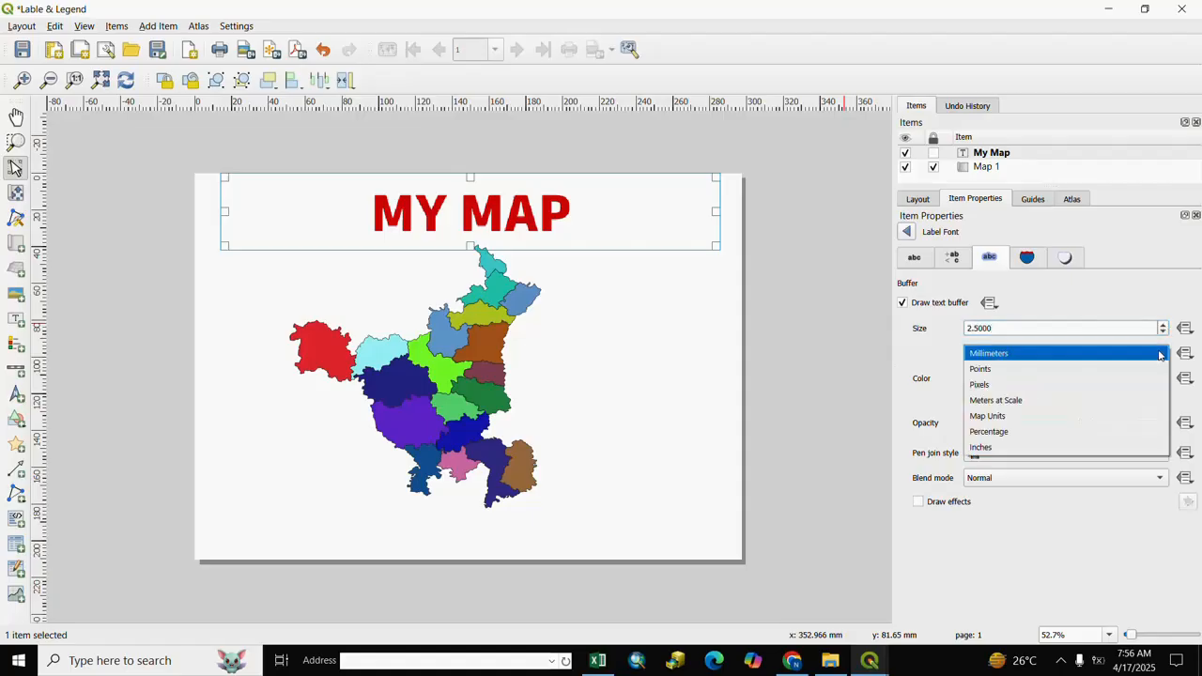
pyautogui.click(982, 369)
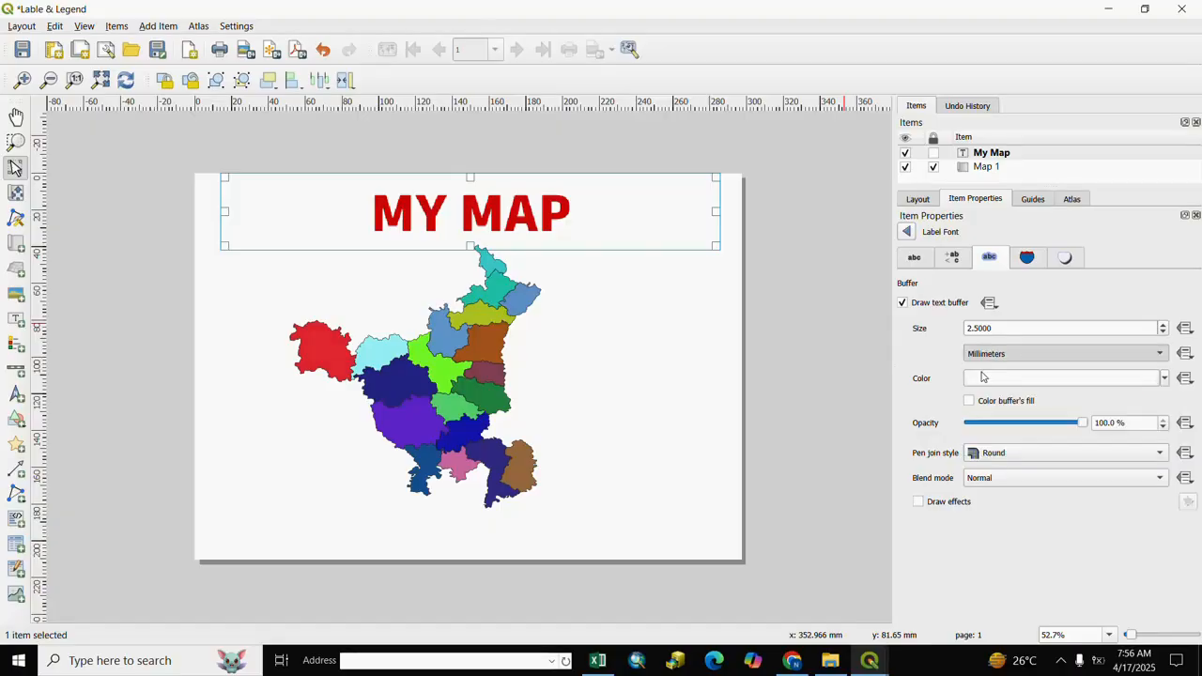
pyautogui.click(1165, 379)
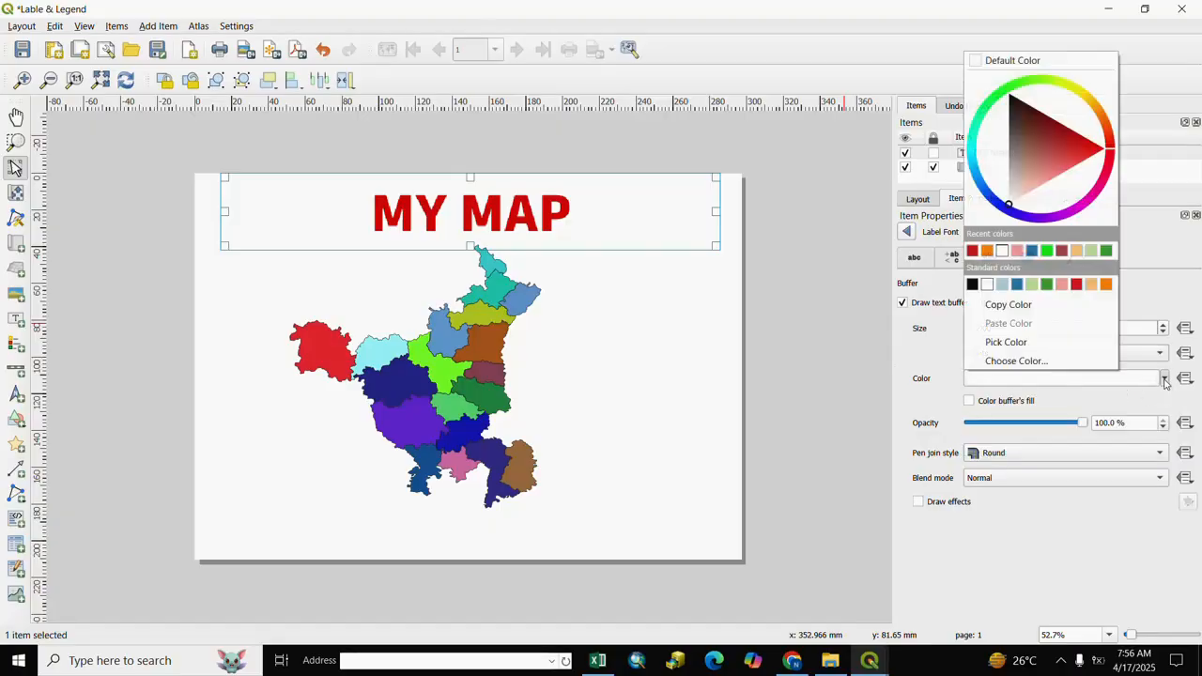
pyautogui.click(1091, 285)
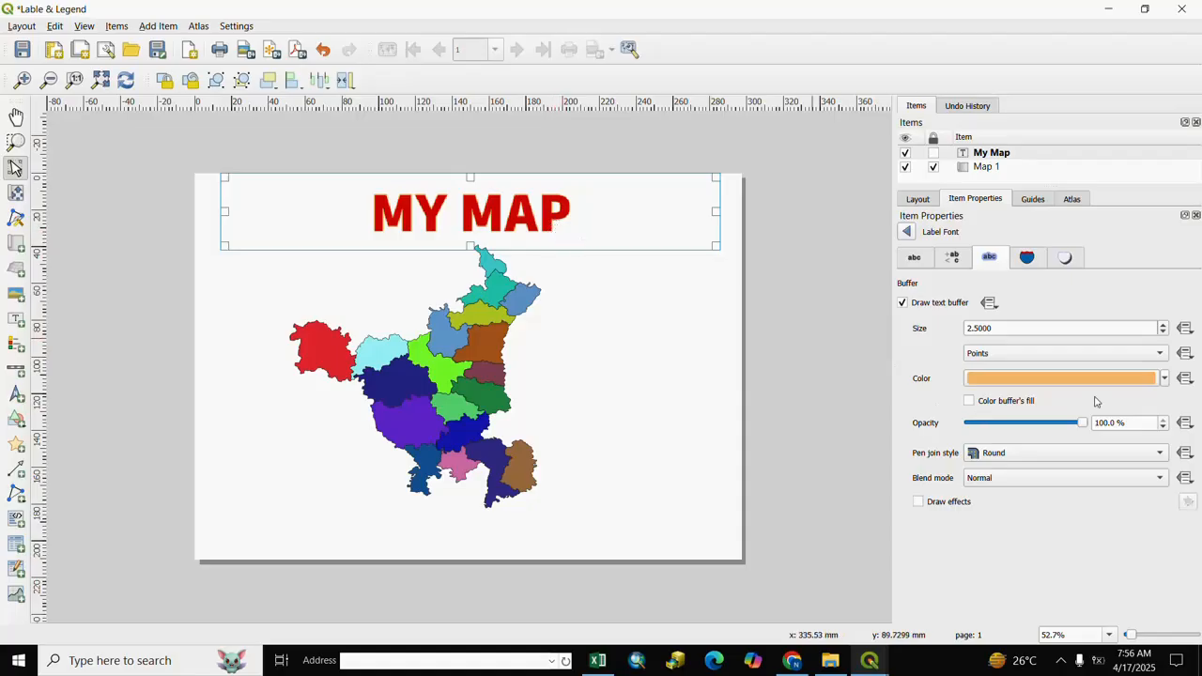
pyautogui.click(1163, 379)
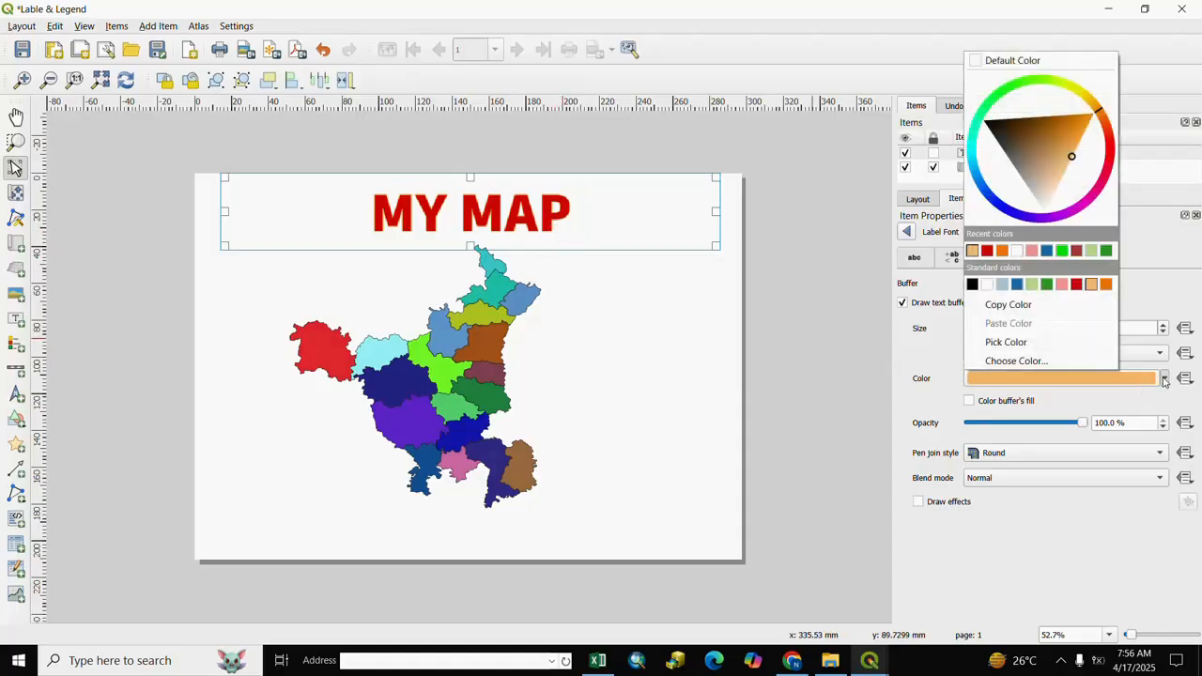
pyautogui.click(1046, 251)
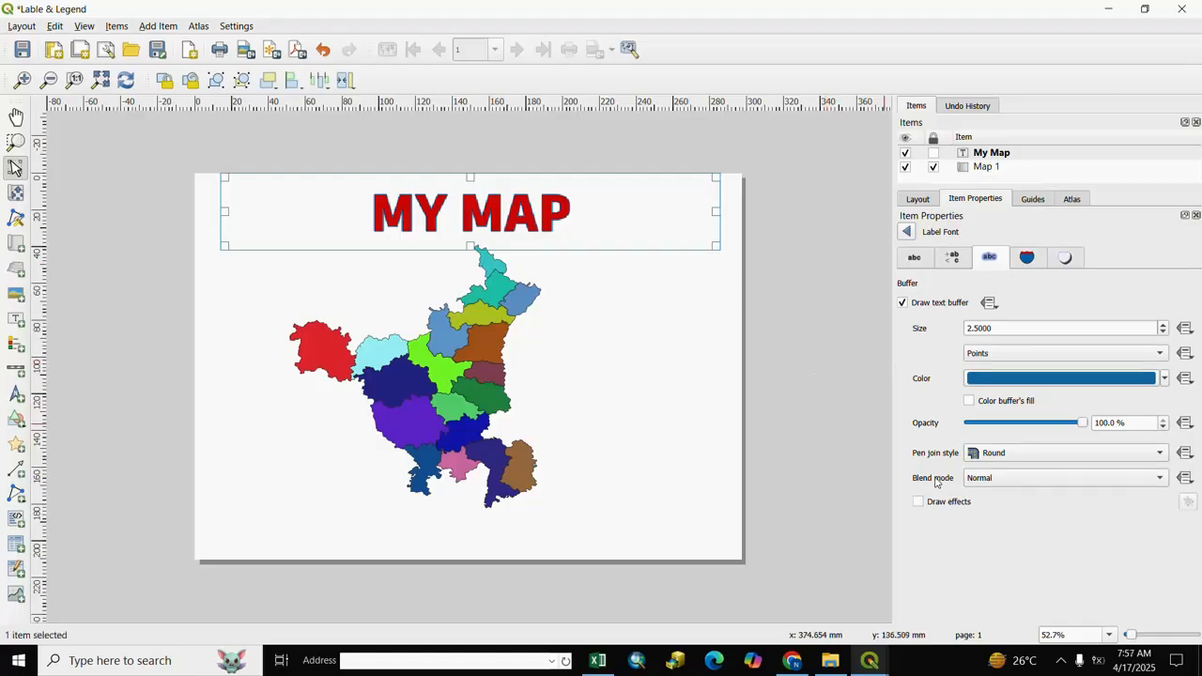
# Enable a background behind the title text, shaped as an Ellipse with a bright green fill, and deselect the label
pyautogui.click(1028, 260)
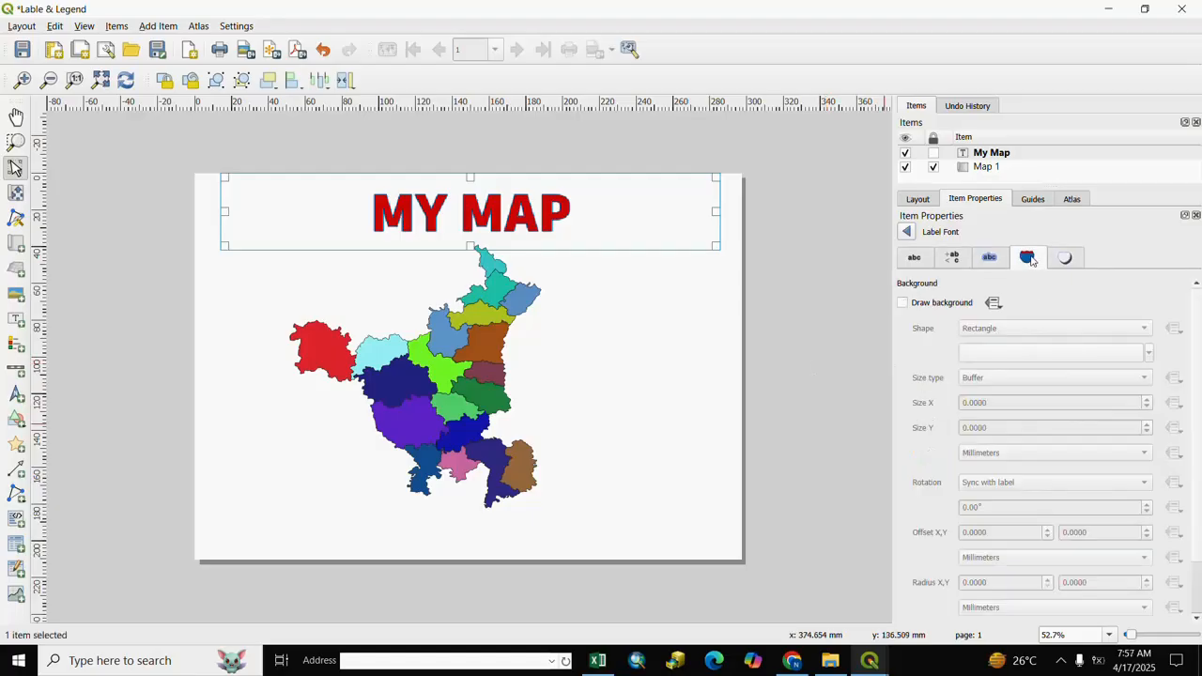
pyautogui.click(903, 303)
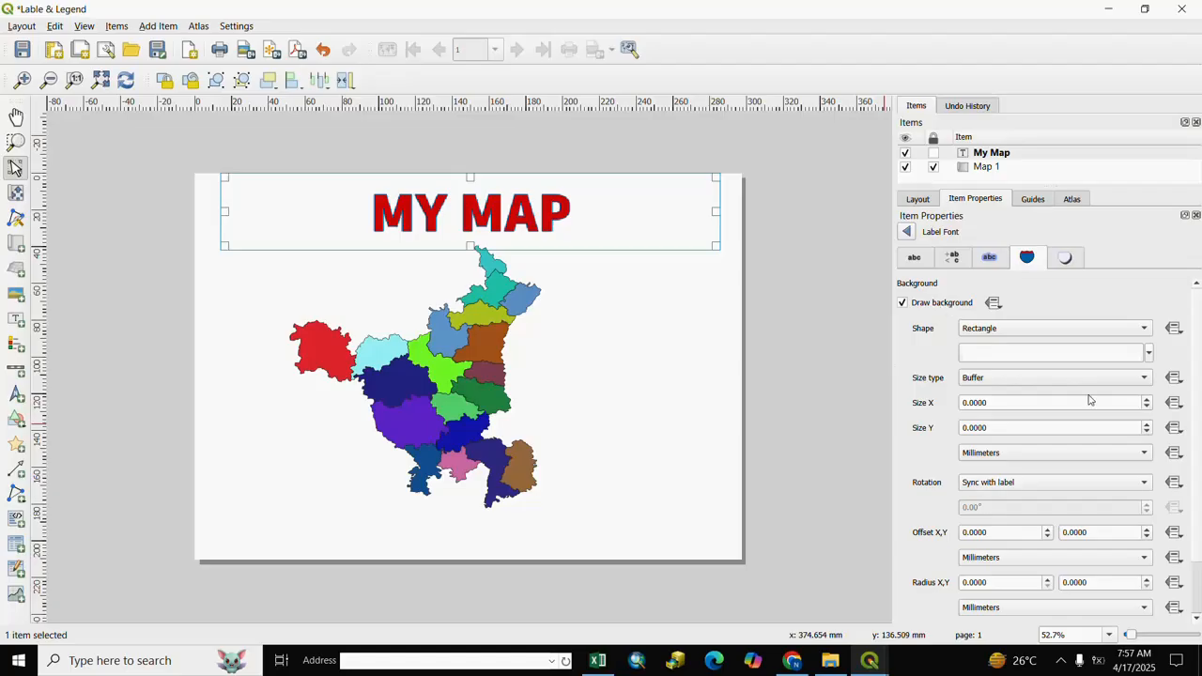
pyautogui.click(1146, 331)
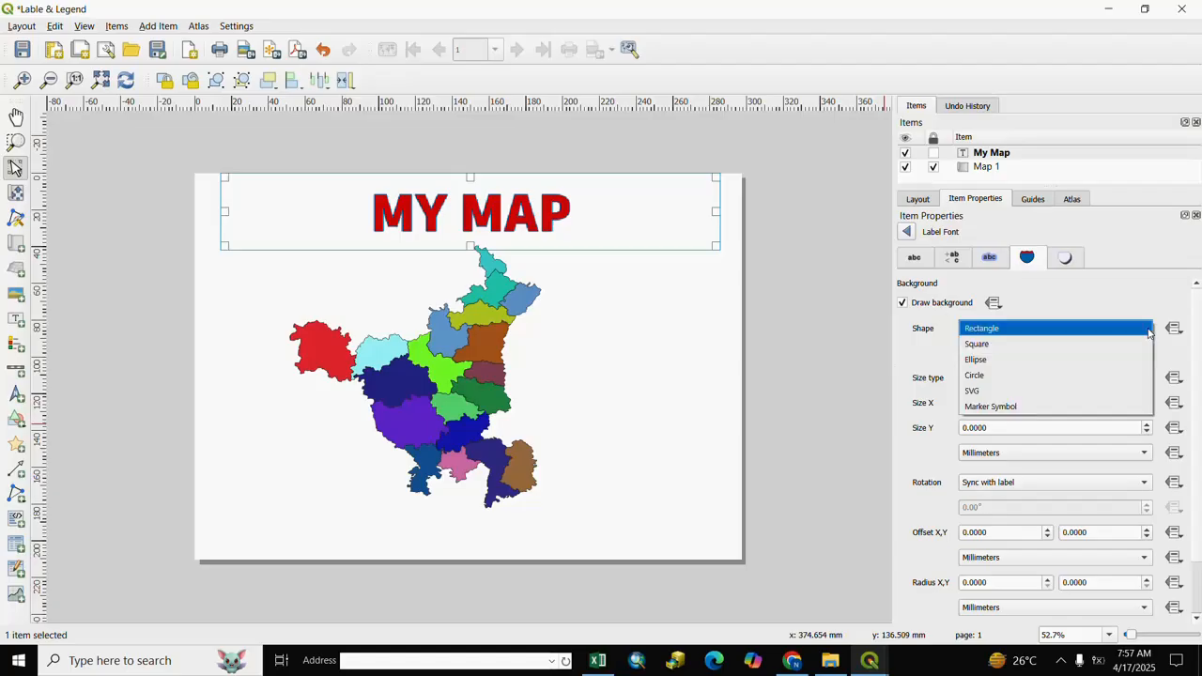
pyautogui.click(977, 360)
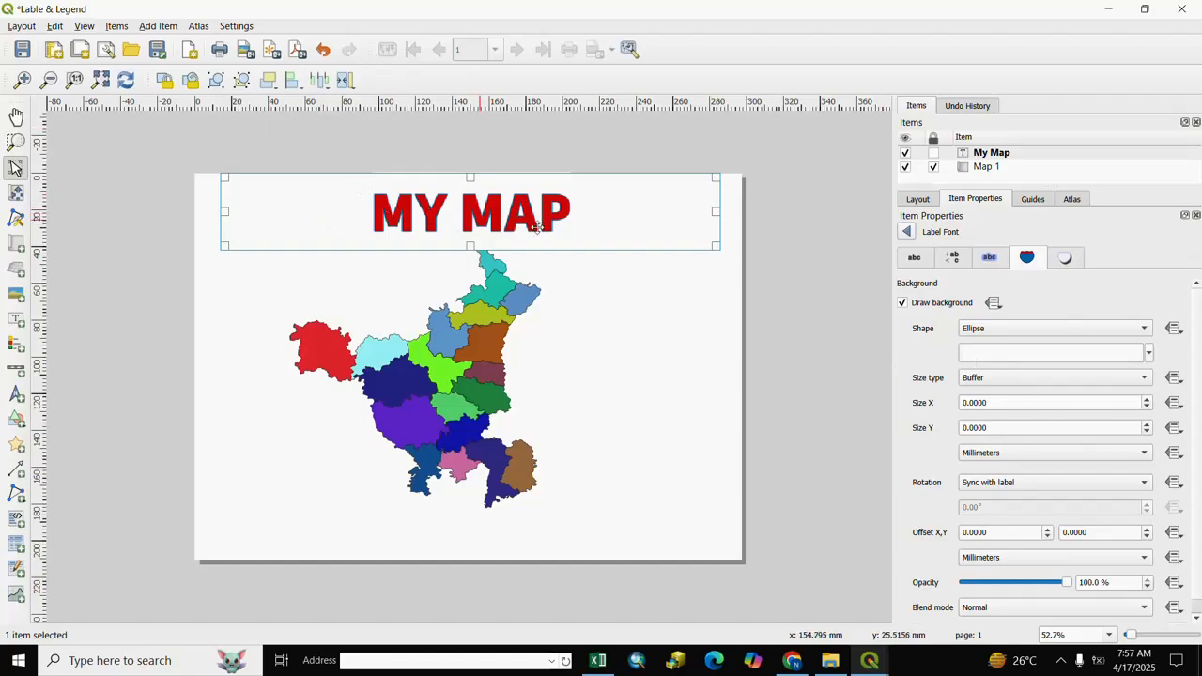
pyautogui.click(1148, 353)
pyautogui.click(1061, 259)
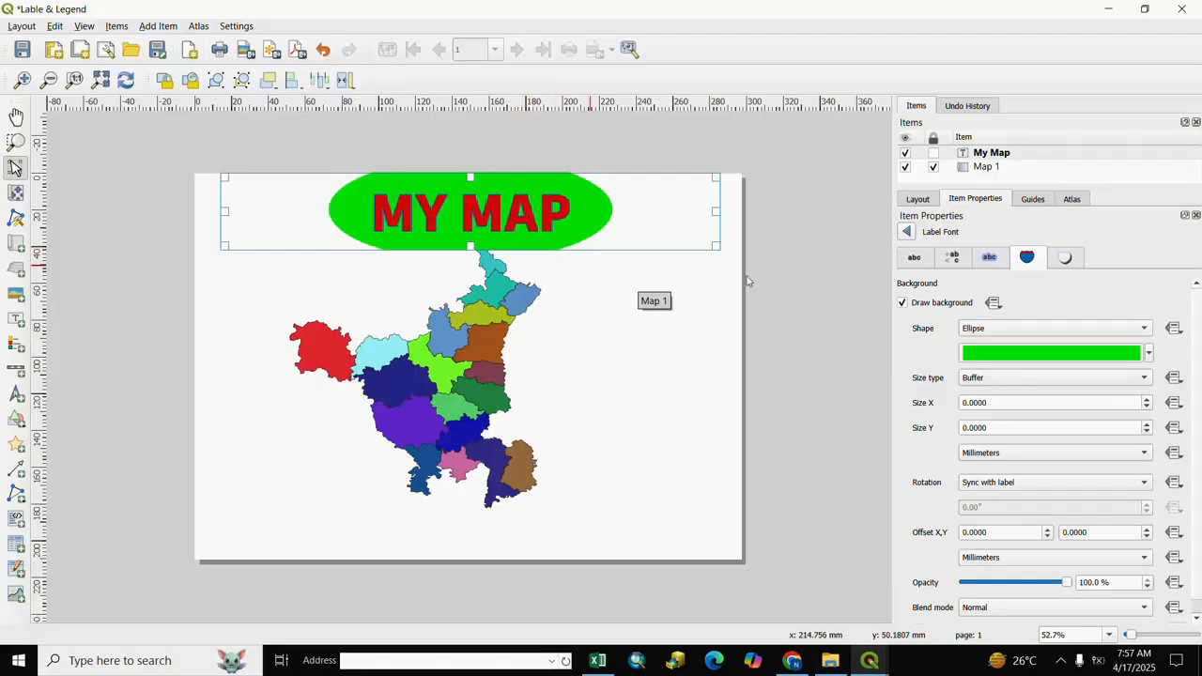
pyautogui.click(834, 336)
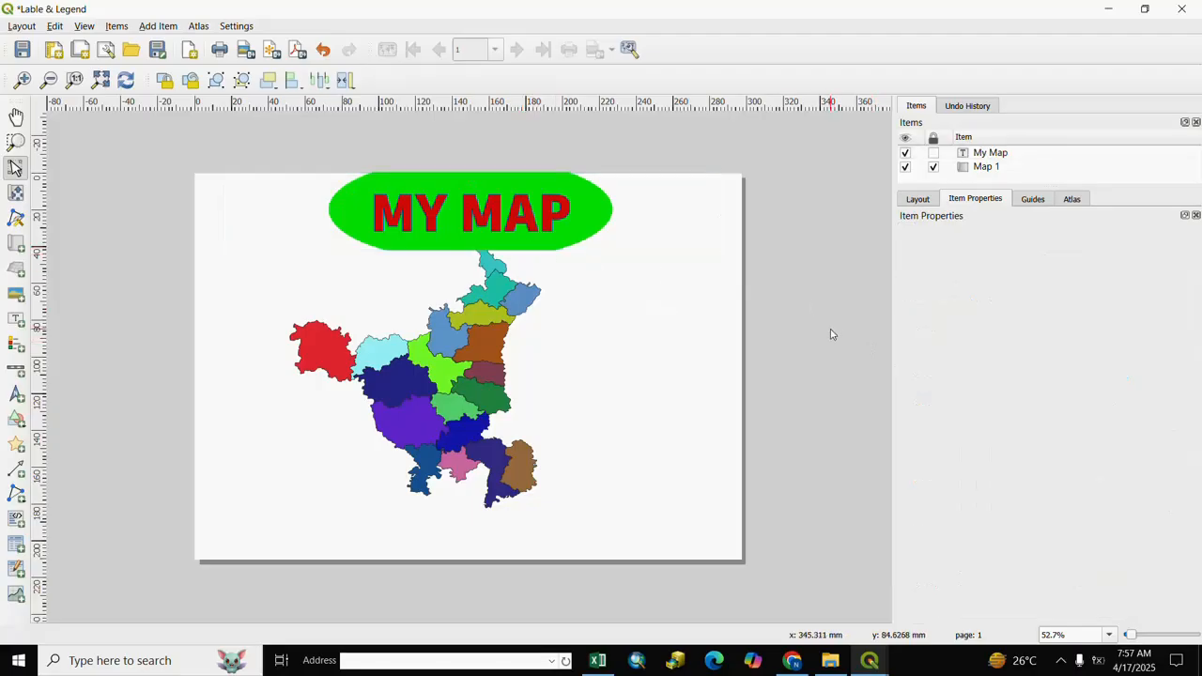
# Enable a drop shadow for the title label, drawn under the Lowest Label Component
pyautogui.click(510, 208)
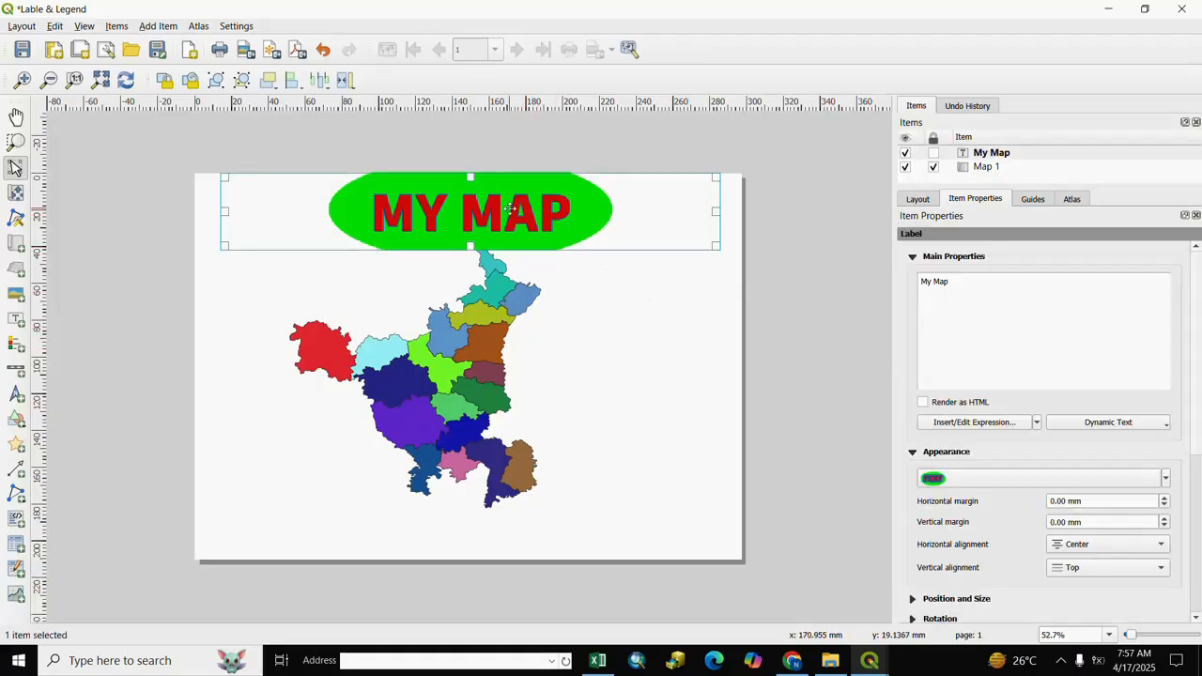
pyautogui.click(945, 483)
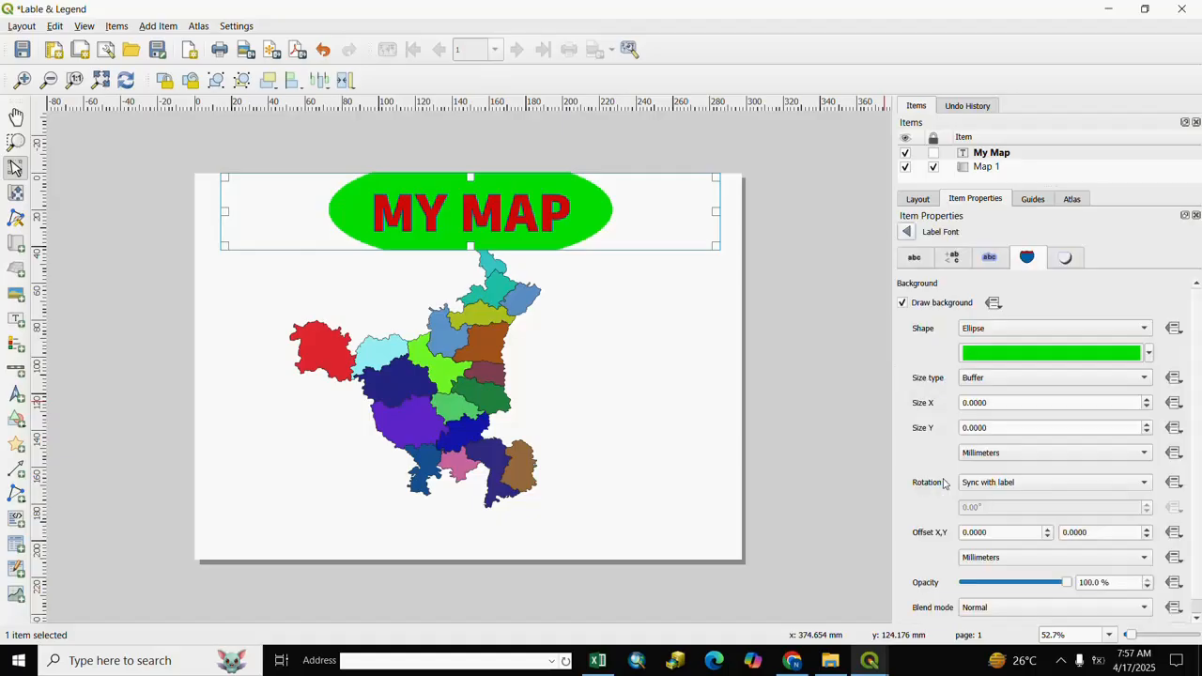
pyautogui.click(1065, 259)
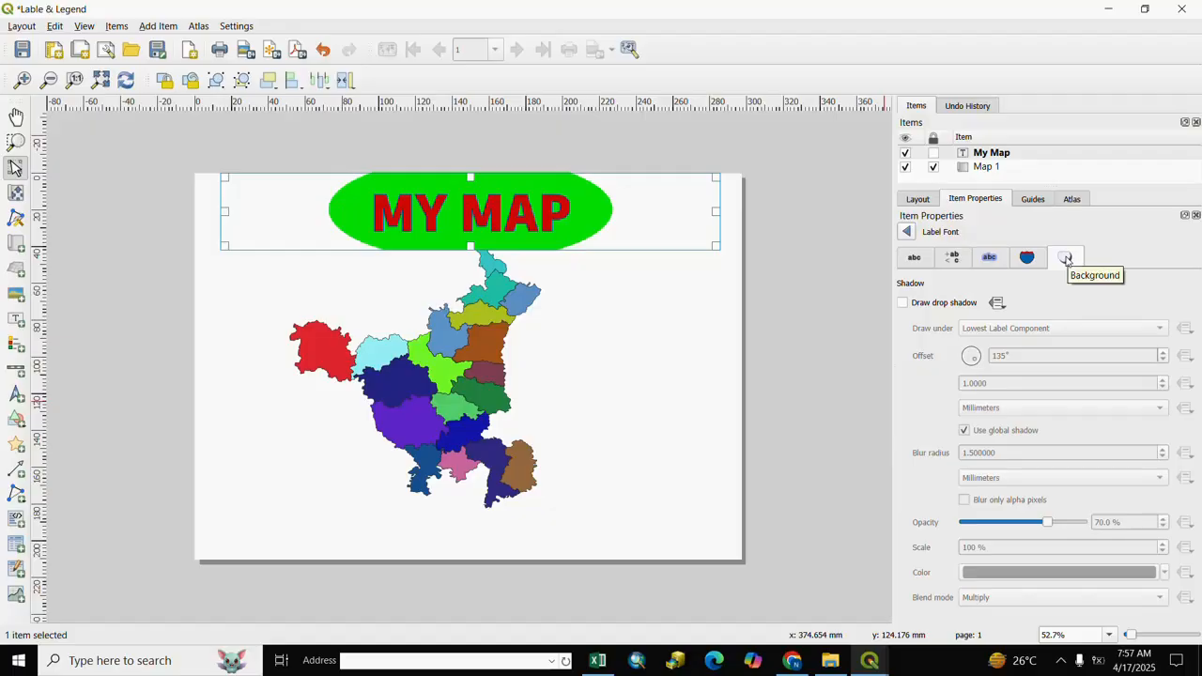
pyautogui.click(903, 304)
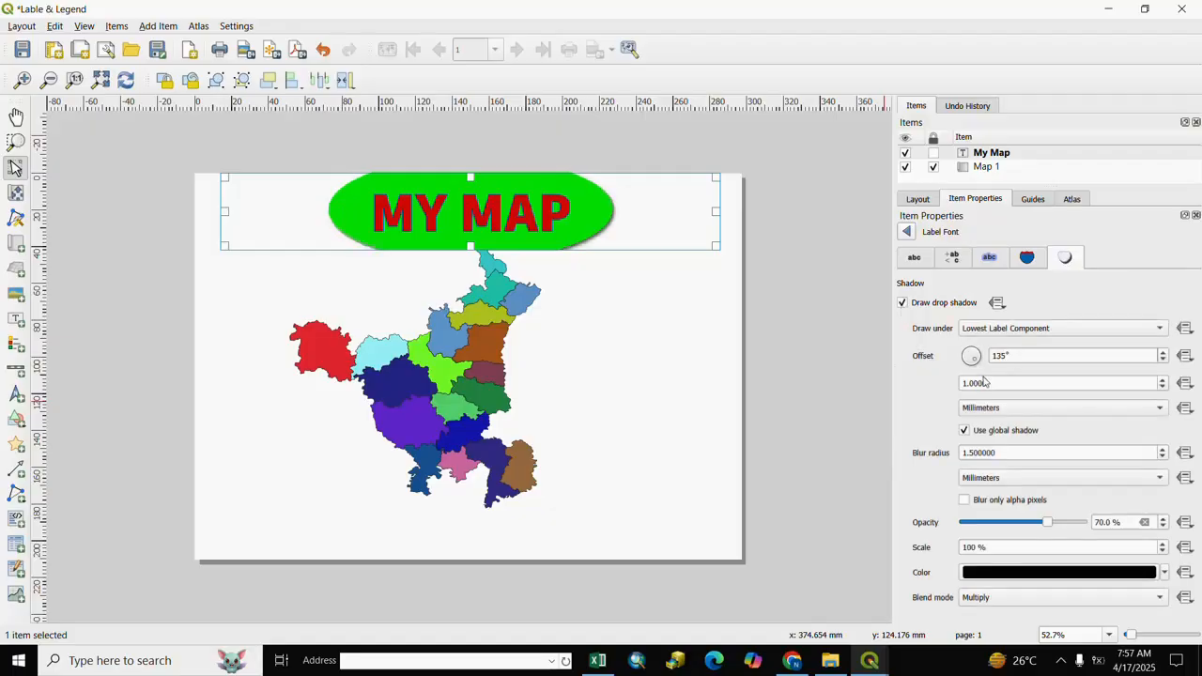
pyautogui.click(1162, 330)
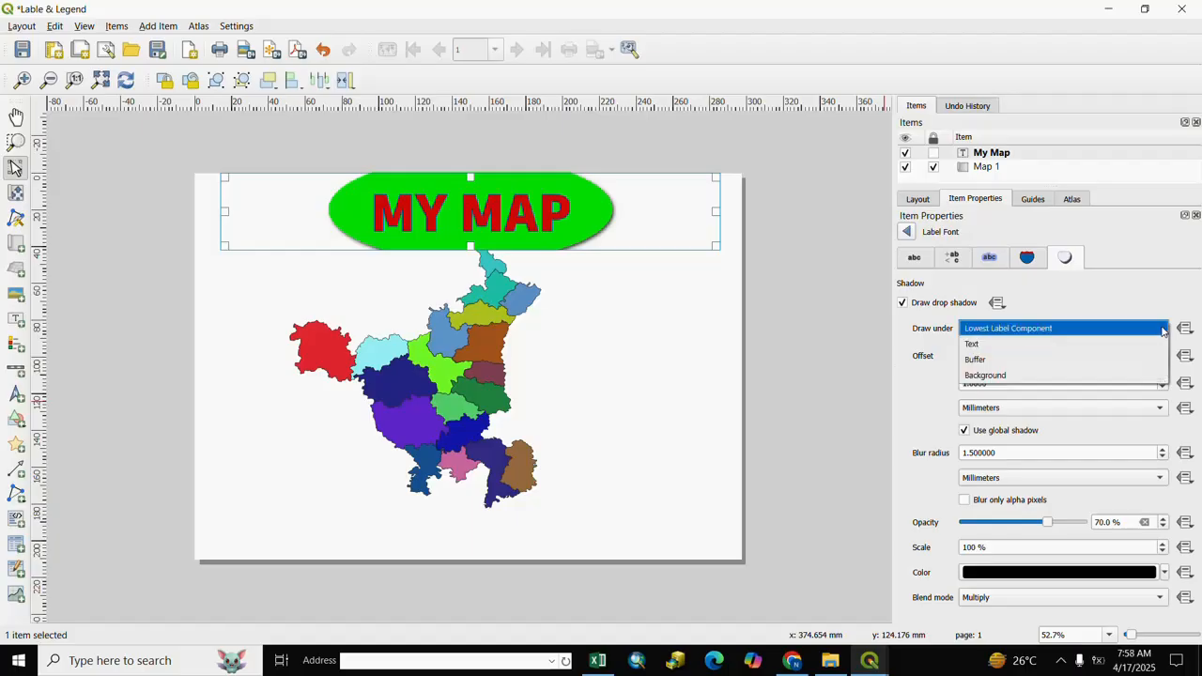
pyautogui.click(988, 331)
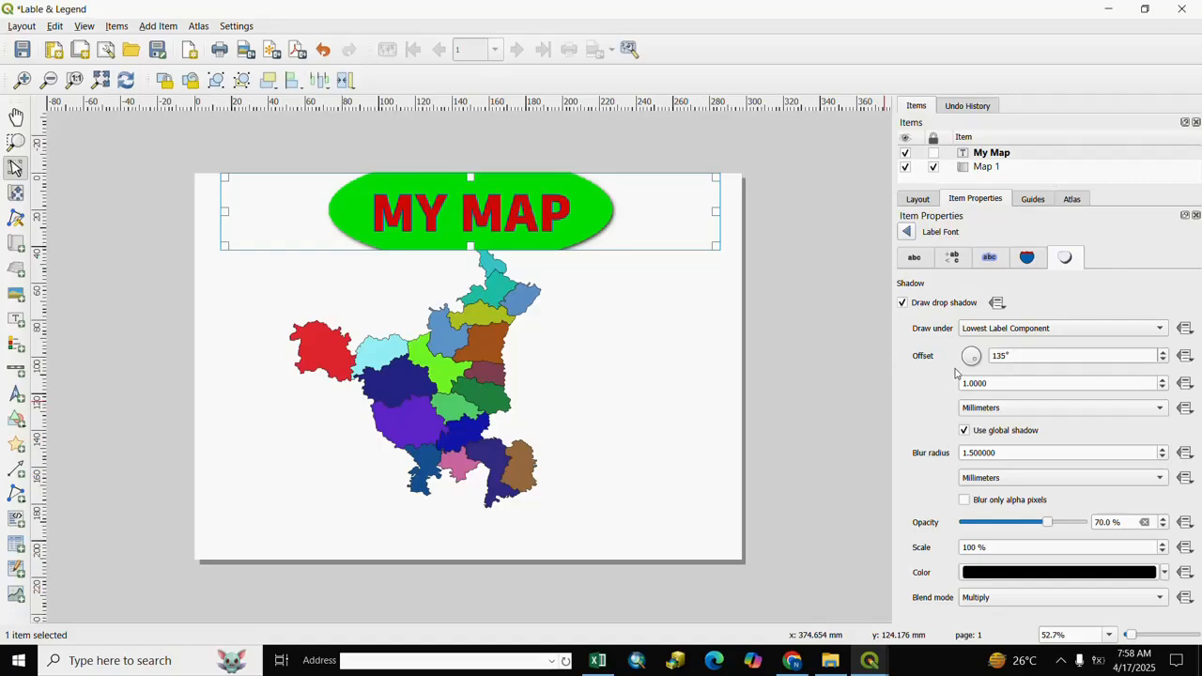
# Set the title shadow's offset angle to 180° and its colour to light orange, and deselect the label
pyautogui.click(1162, 360)
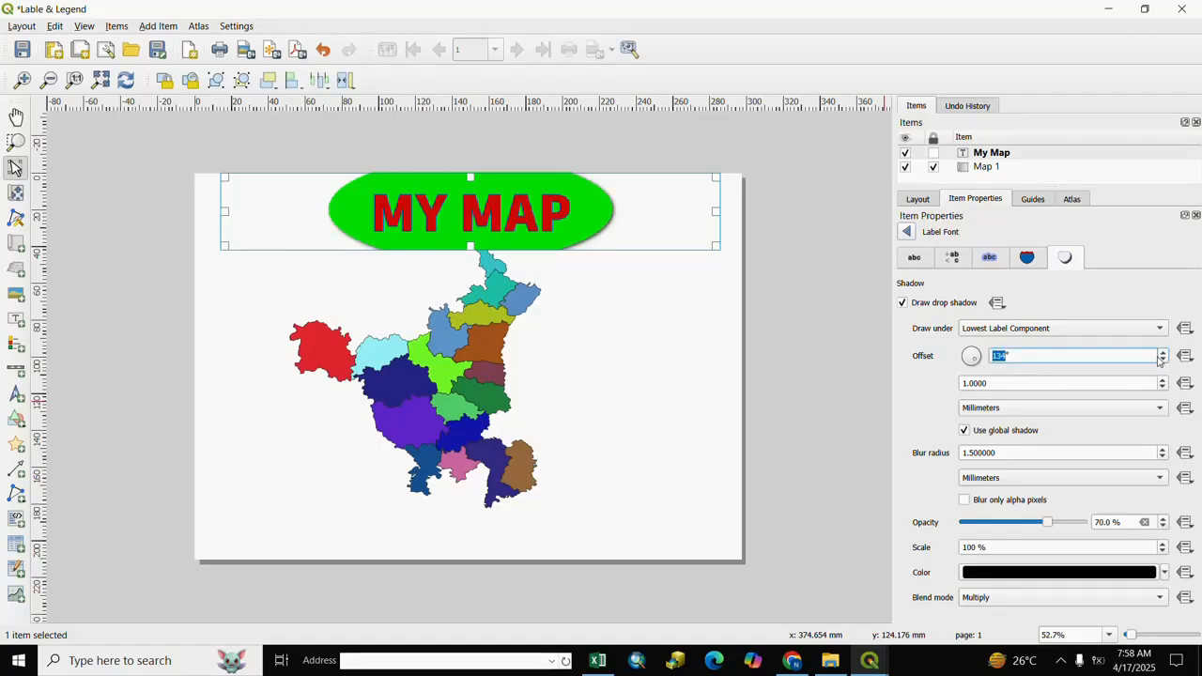
pyautogui.click(1036, 356)
pyautogui.moveTo(1011, 356); pyautogui.dragTo(994, 356)
pyautogui.write('180')
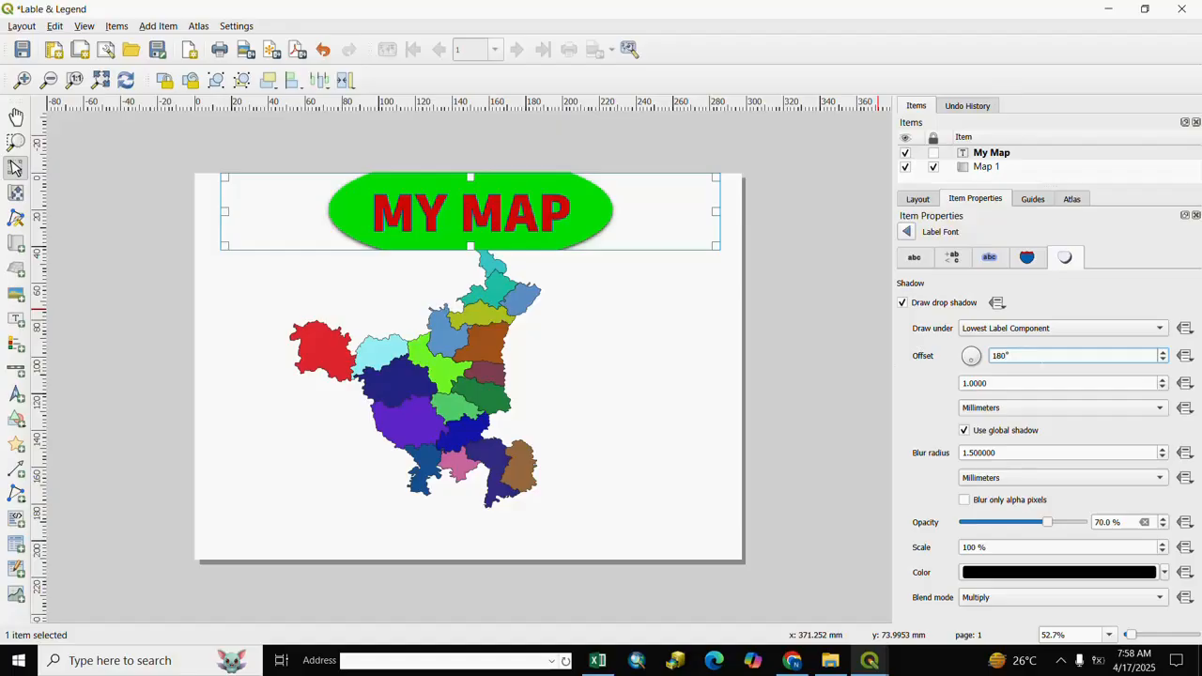
pyautogui.click(1164, 573)
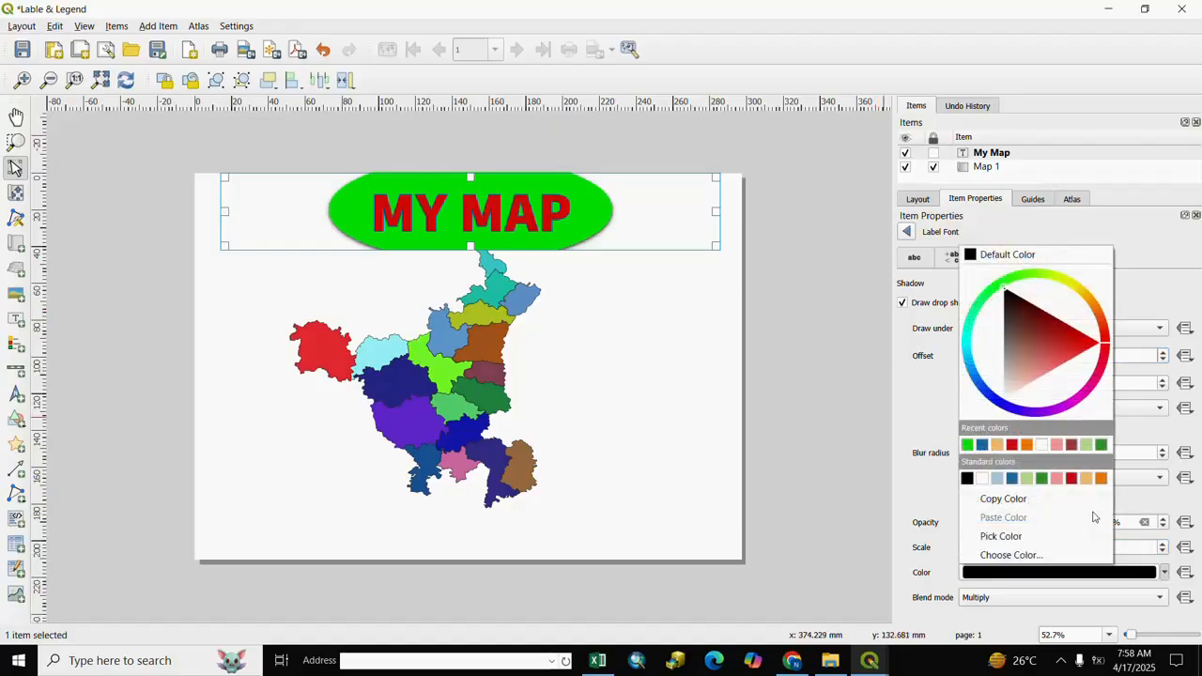
pyautogui.click(997, 445)
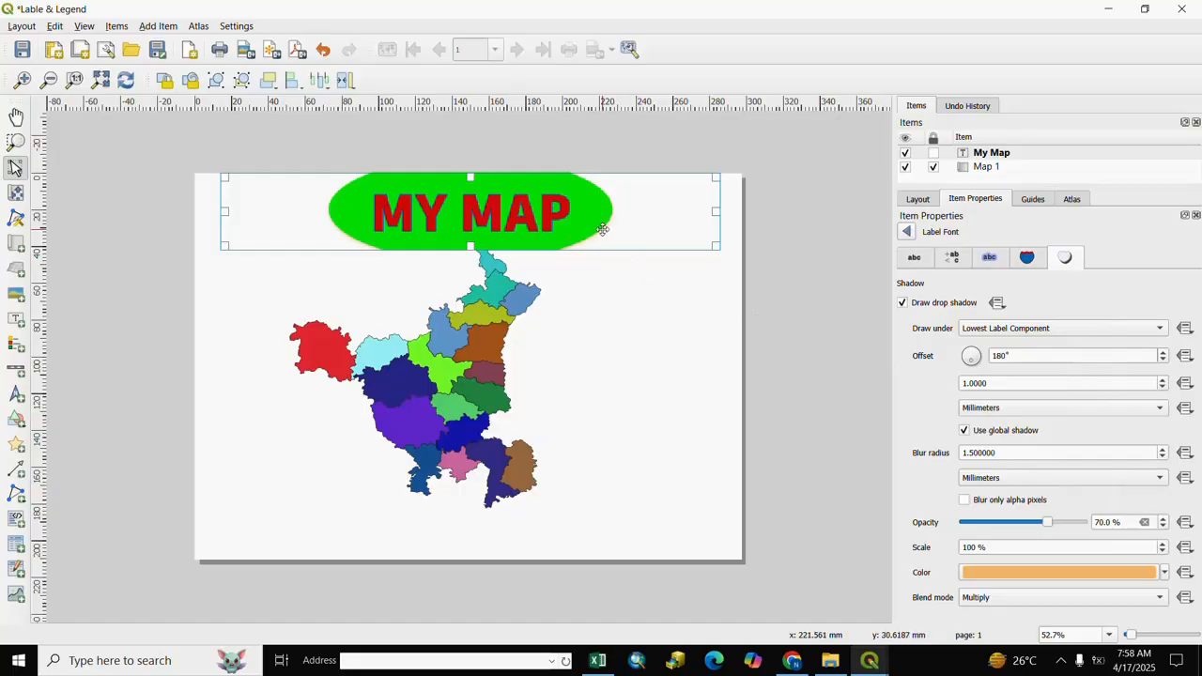
pyautogui.click(592, 599)
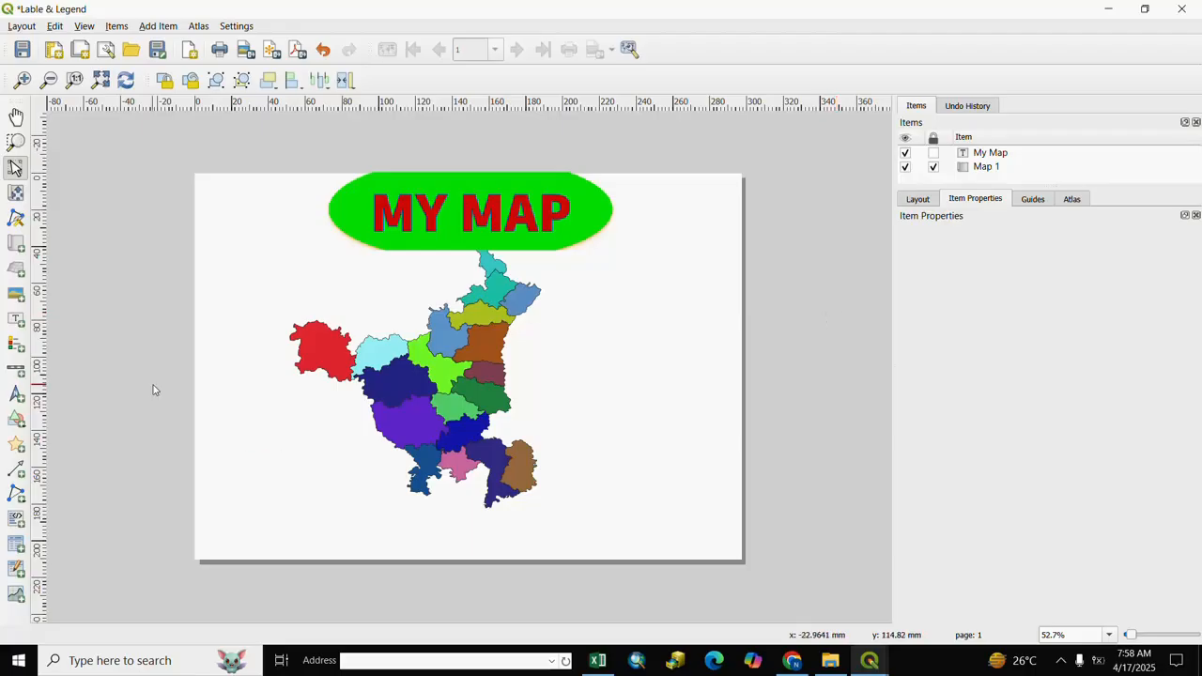
# Add a legend beside the map, move it towards the page's right edge, and stretch its frame upward and downward
pyautogui.click(15, 345)
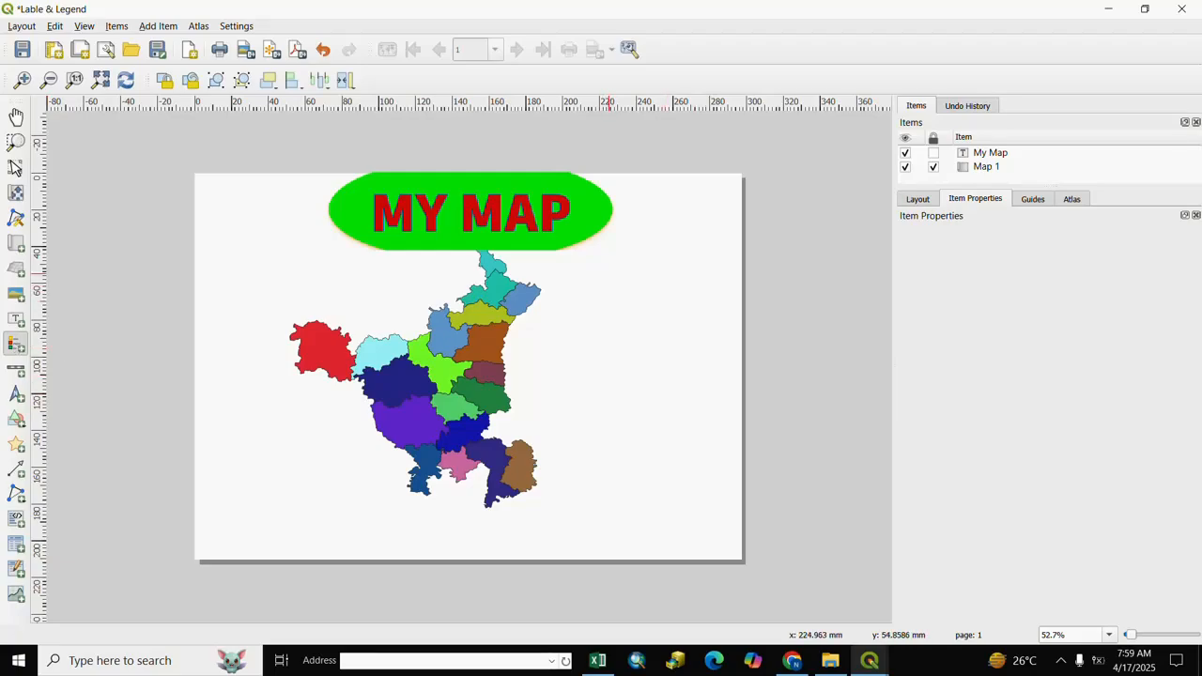
pyautogui.moveTo(606, 264); pyautogui.dragTo(720, 528)
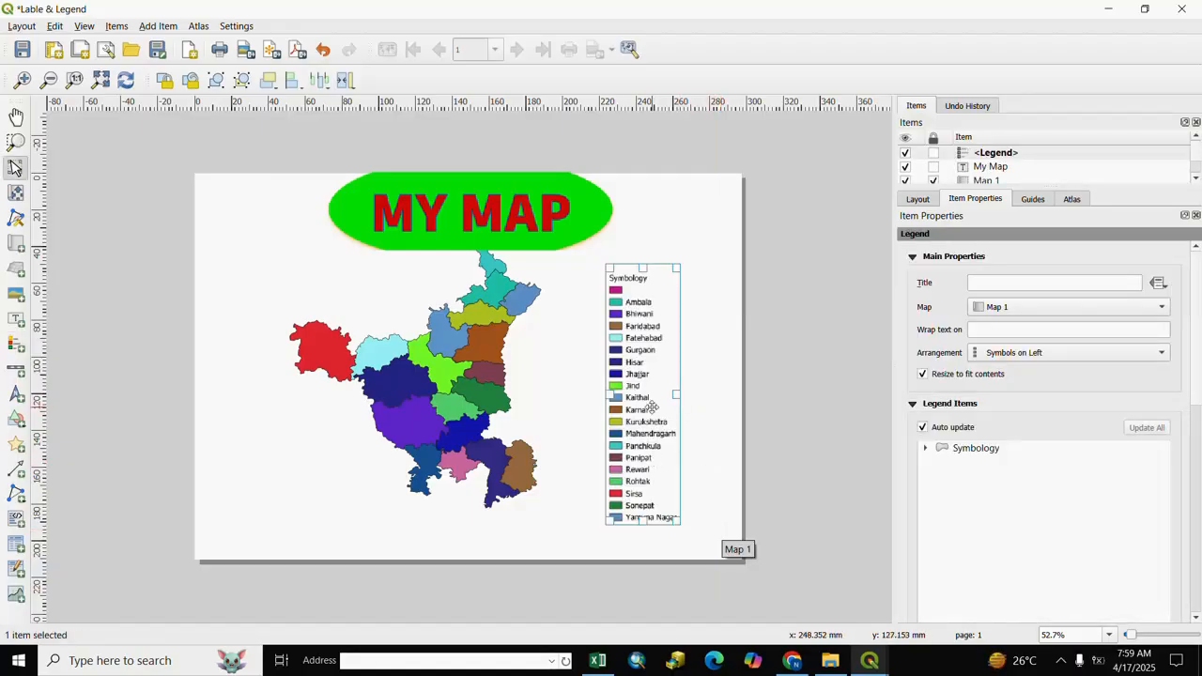
pyautogui.moveTo(637, 414); pyautogui.dragTo(681, 411)
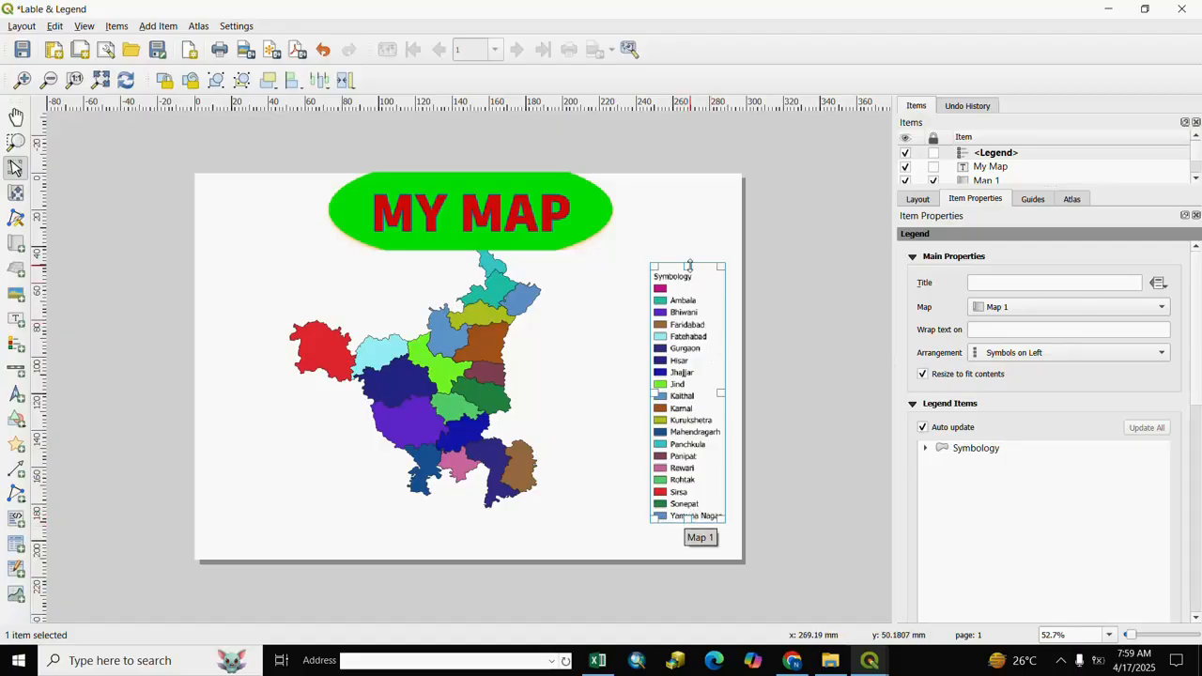
pyautogui.moveTo(690, 264); pyautogui.dragTo(690, 239)
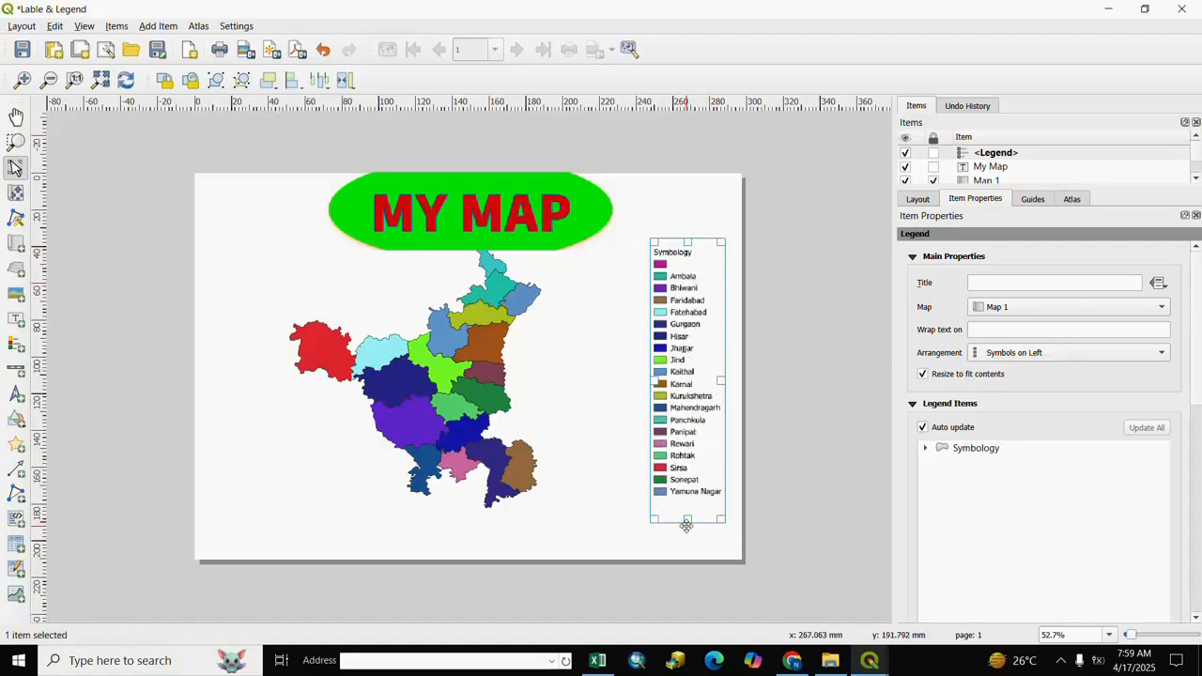
pyautogui.moveTo(687, 524); pyautogui.dragTo(689, 545)
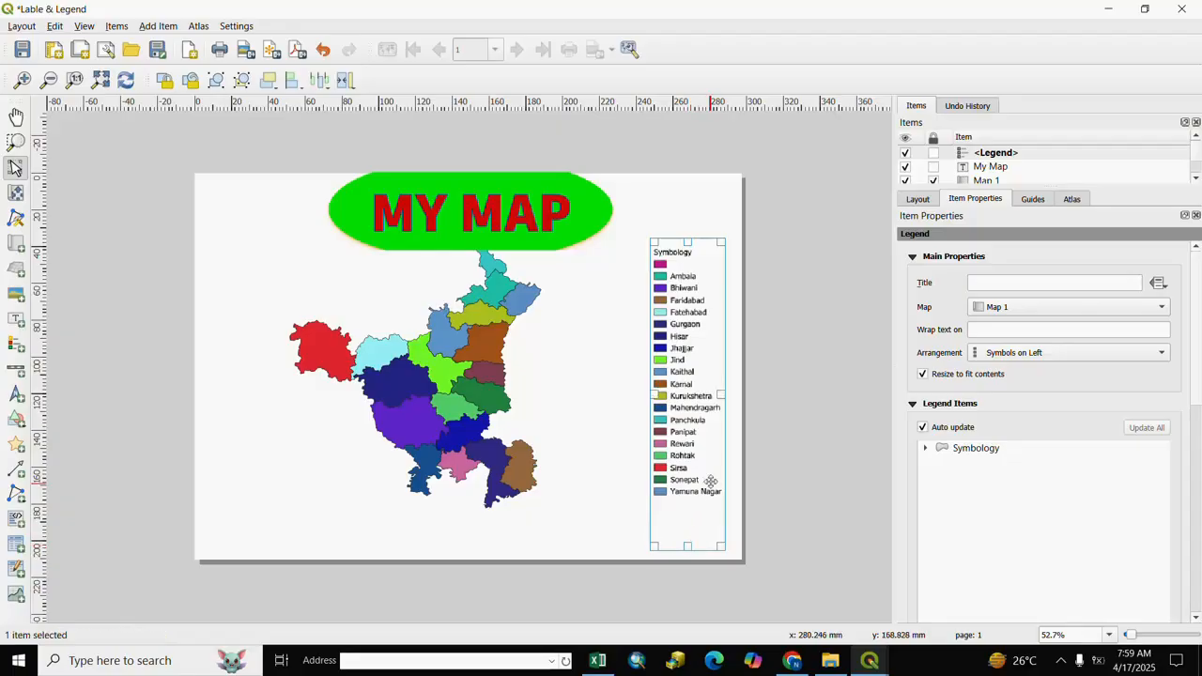
pyautogui.moveTo(678, 337); pyautogui.dragTo(678, 333)
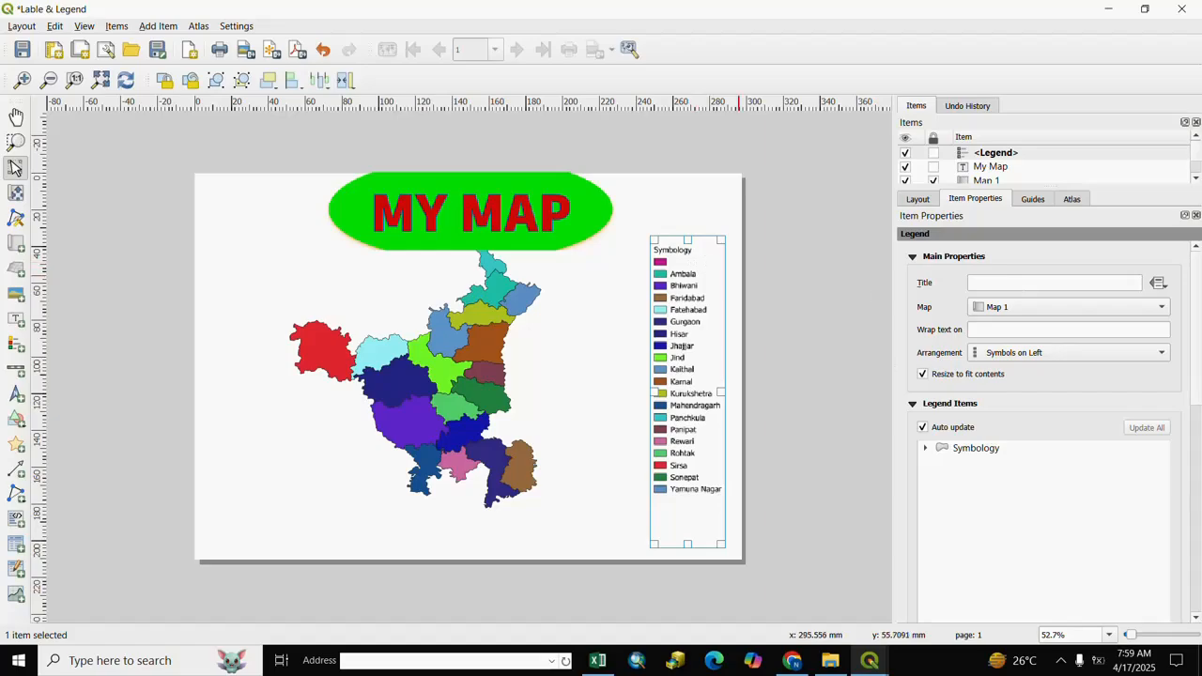
# Title the legend "Lagend" and deselect it
pyautogui.click(1042, 283)
pyautogui.write('Lage')
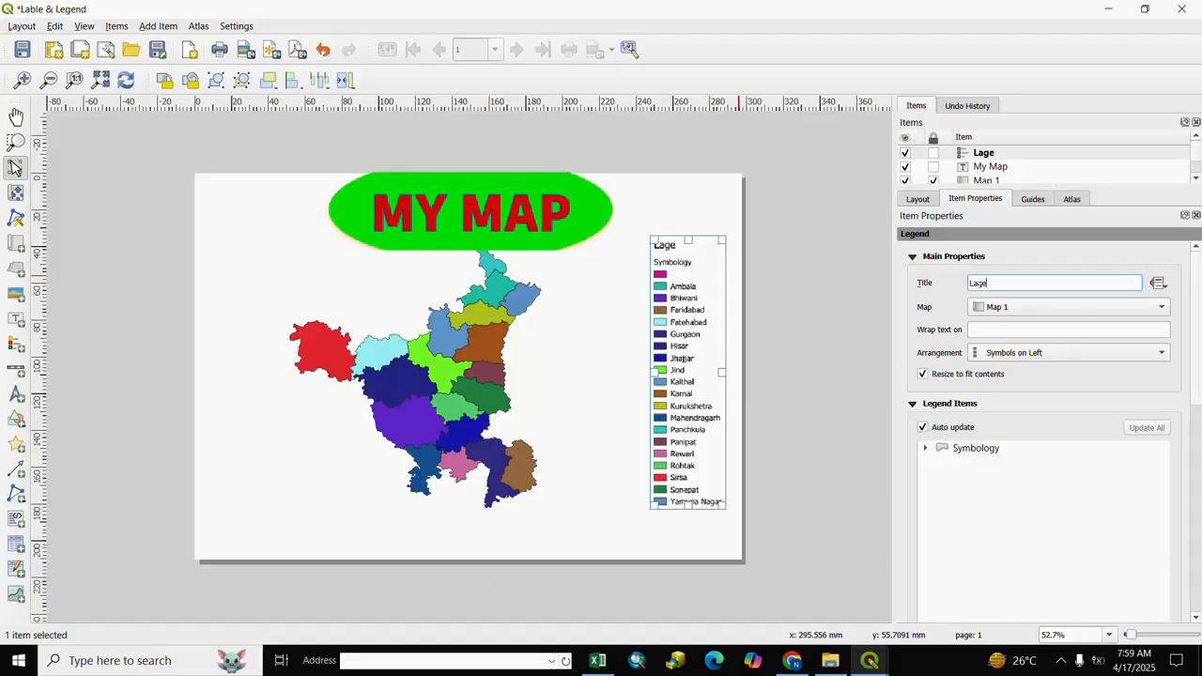
pyautogui.write('nd')
pyautogui.click(644, 272)
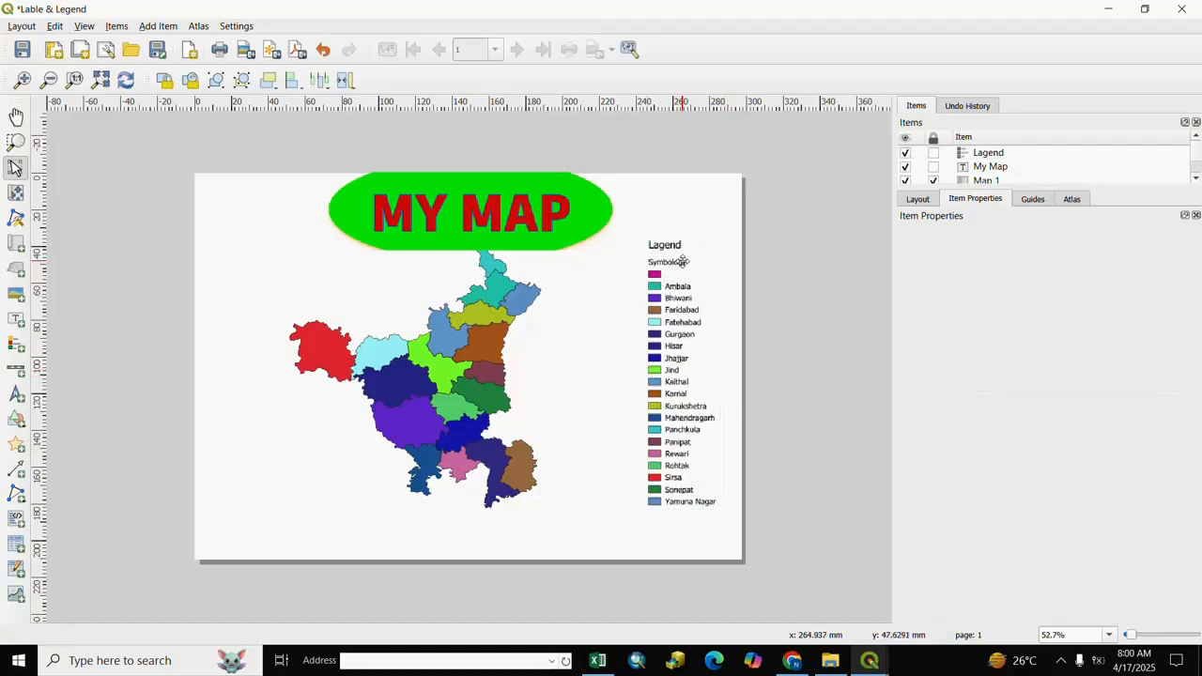
# Try the Symbols on Right arrangement for the legend, and restore it to Symbols on Left
pyautogui.click(690, 282)
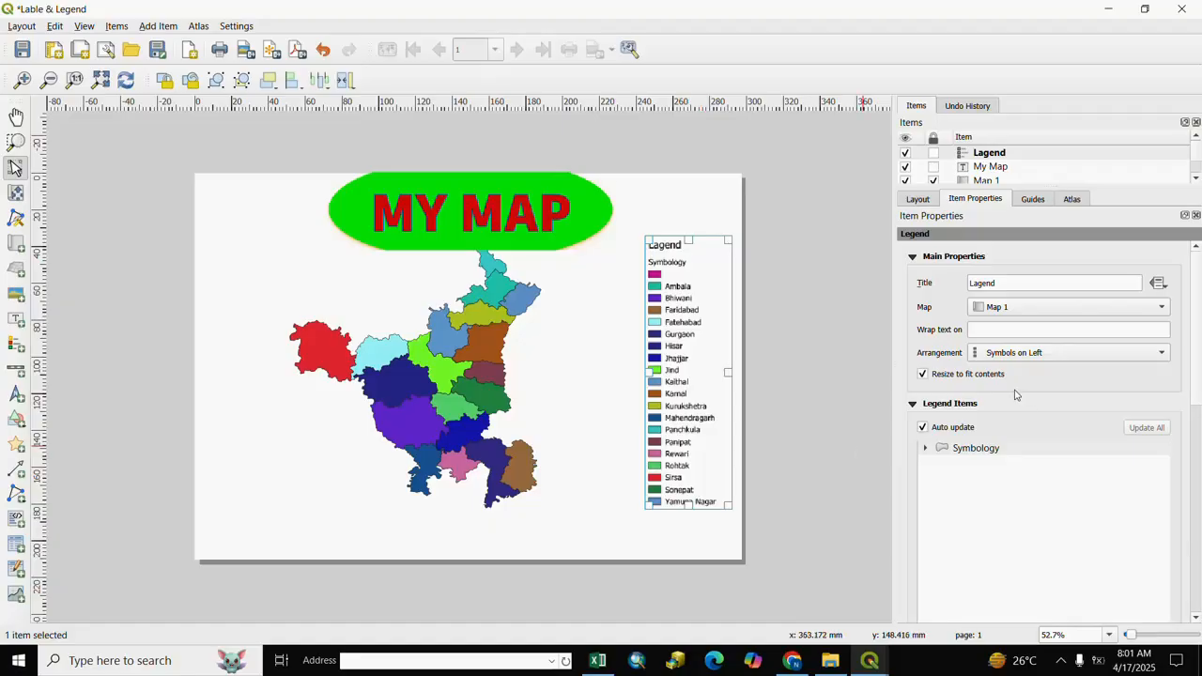
pyautogui.click(1161, 356)
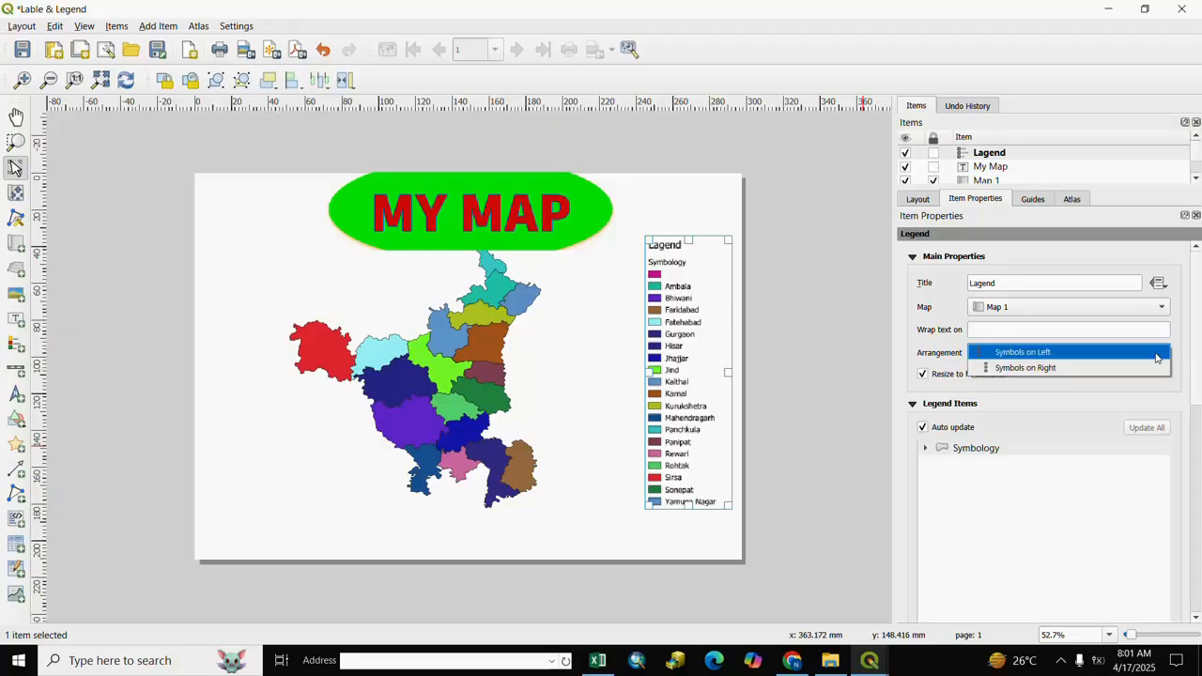
pyautogui.click(1009, 370)
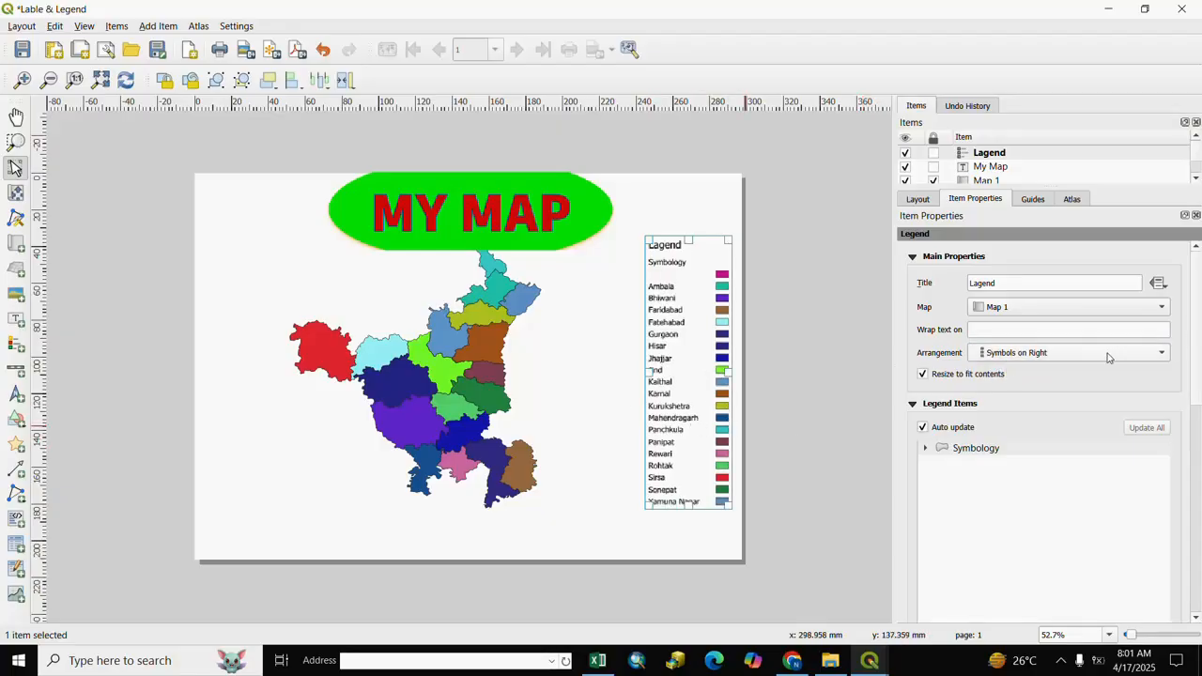
pyautogui.click(1162, 357)
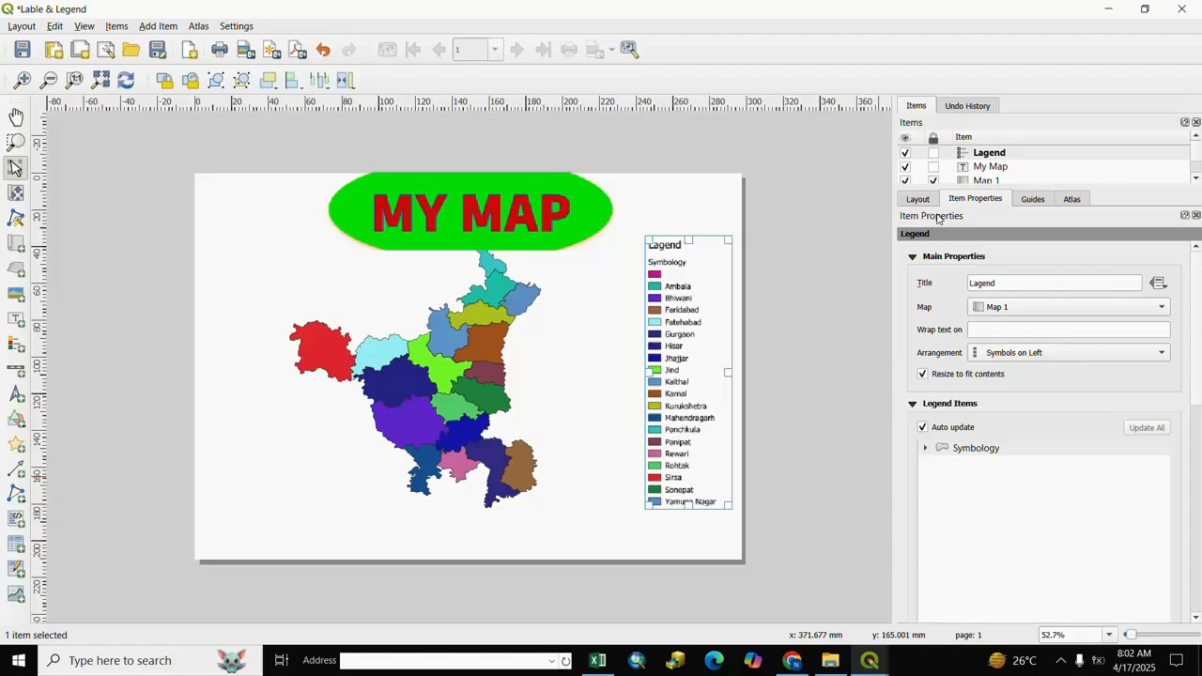
# Deselect the legend and export the layout as a PDF named "My Map" in the 14-Layout Manager folder with the default export options
pyautogui.click(838, 418)
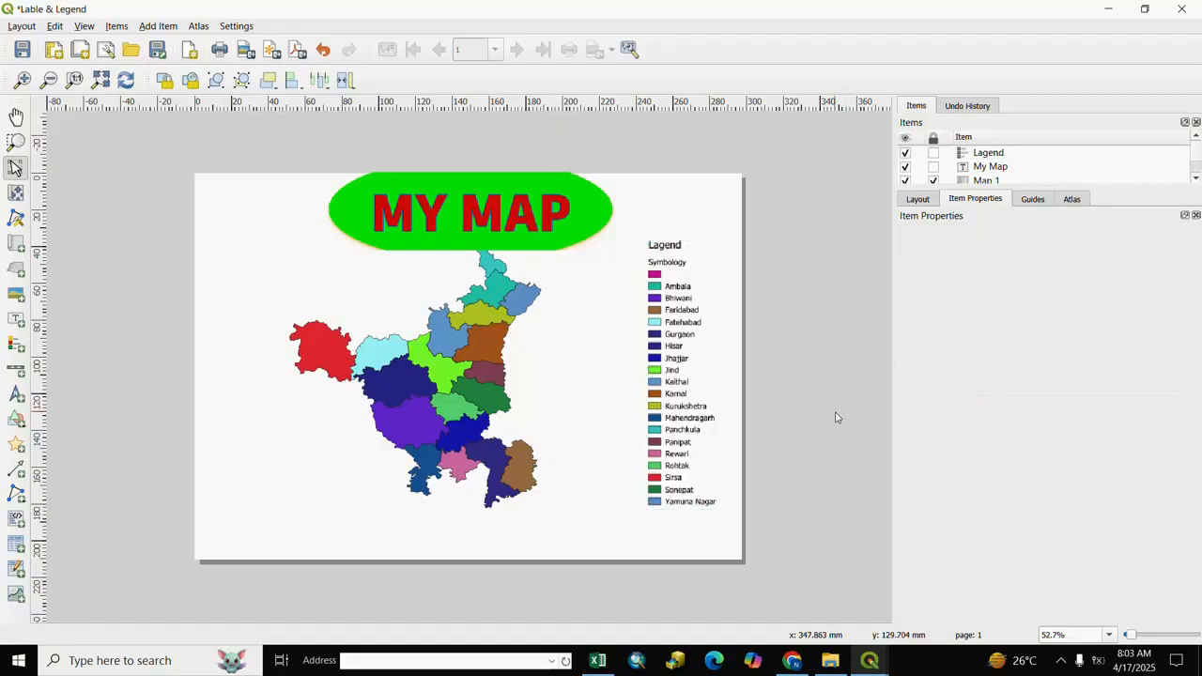
pyautogui.click(21, 26)
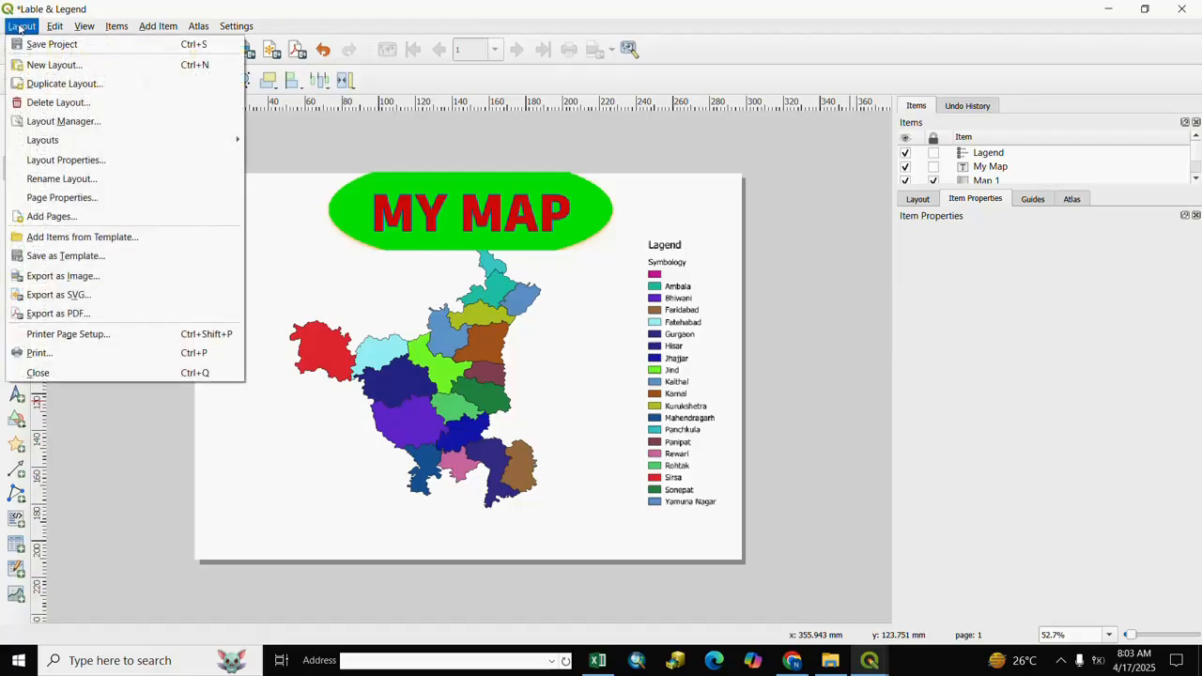
pyautogui.click(62, 317)
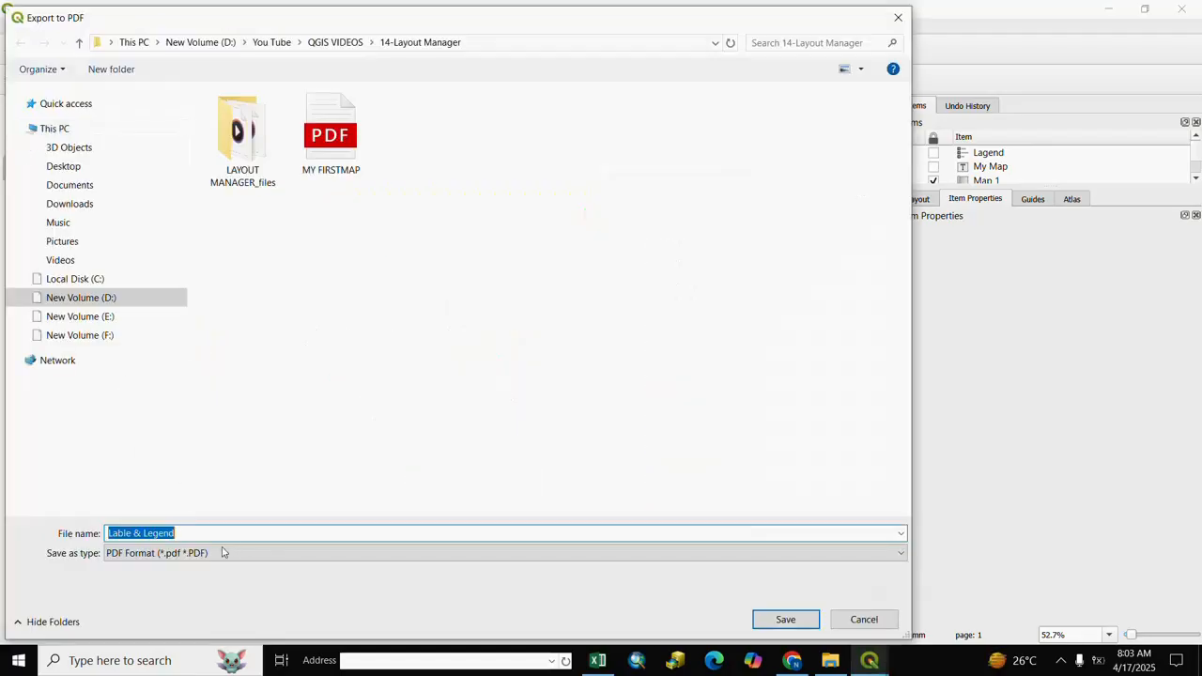
pyautogui.moveTo(183, 534); pyautogui.dragTo(106, 534)
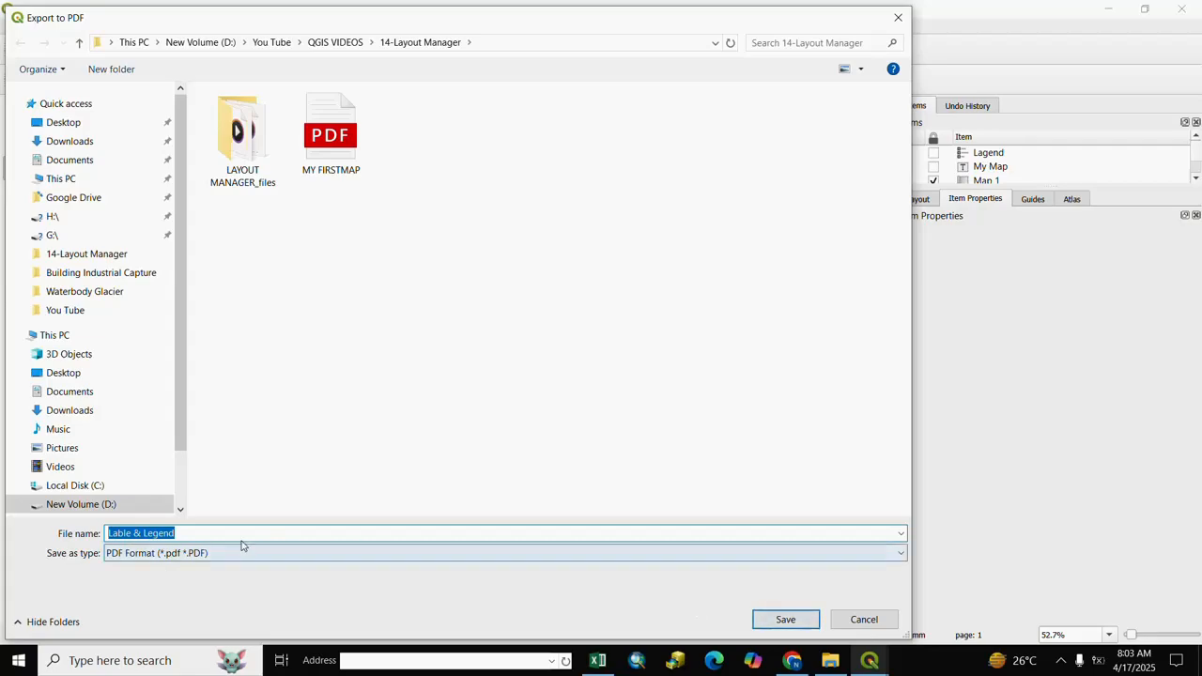
pyautogui.write('My Map')
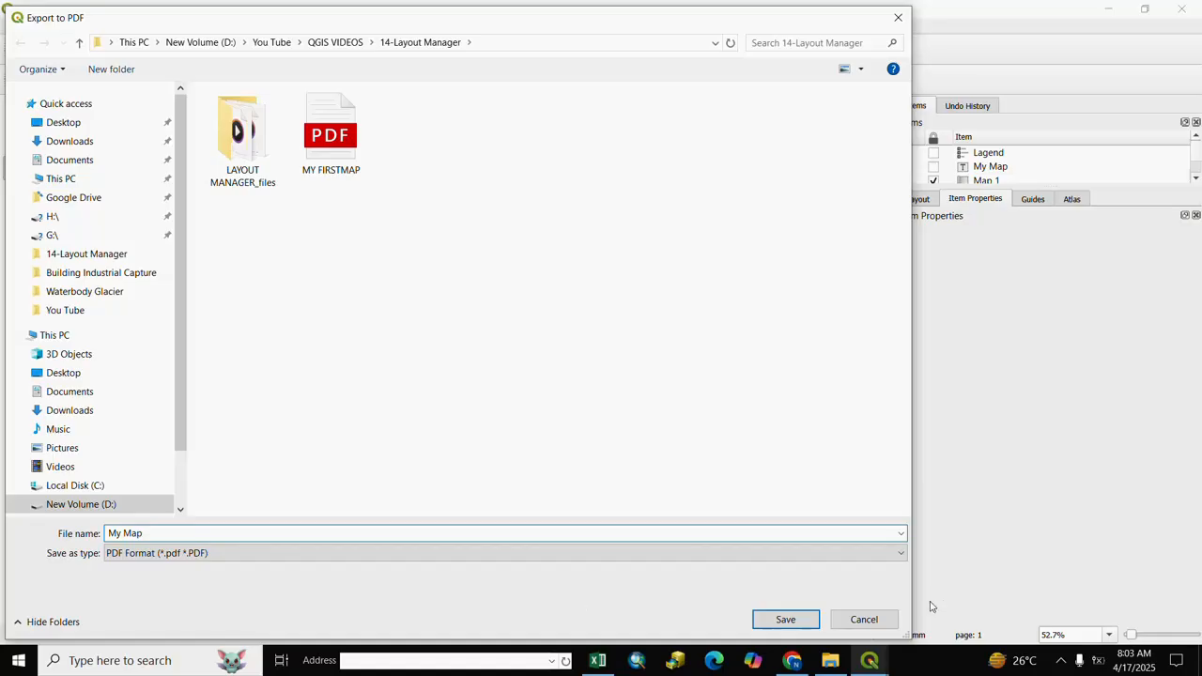
pyautogui.click(783, 622)
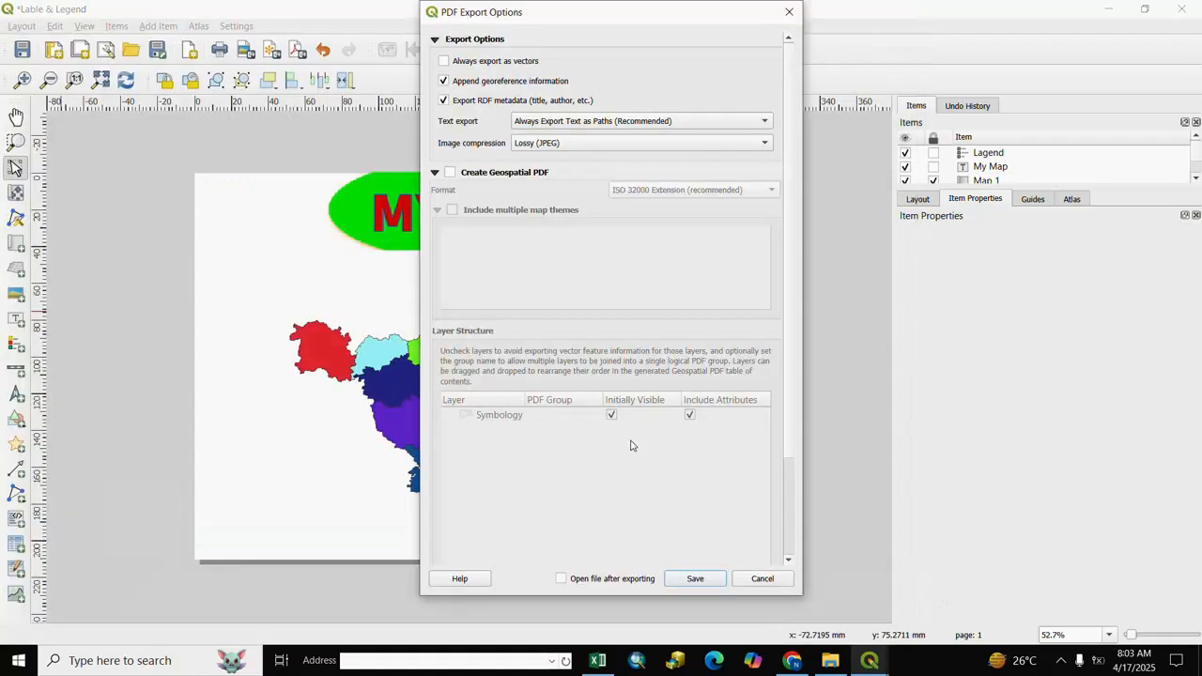
pyautogui.click(695, 578)
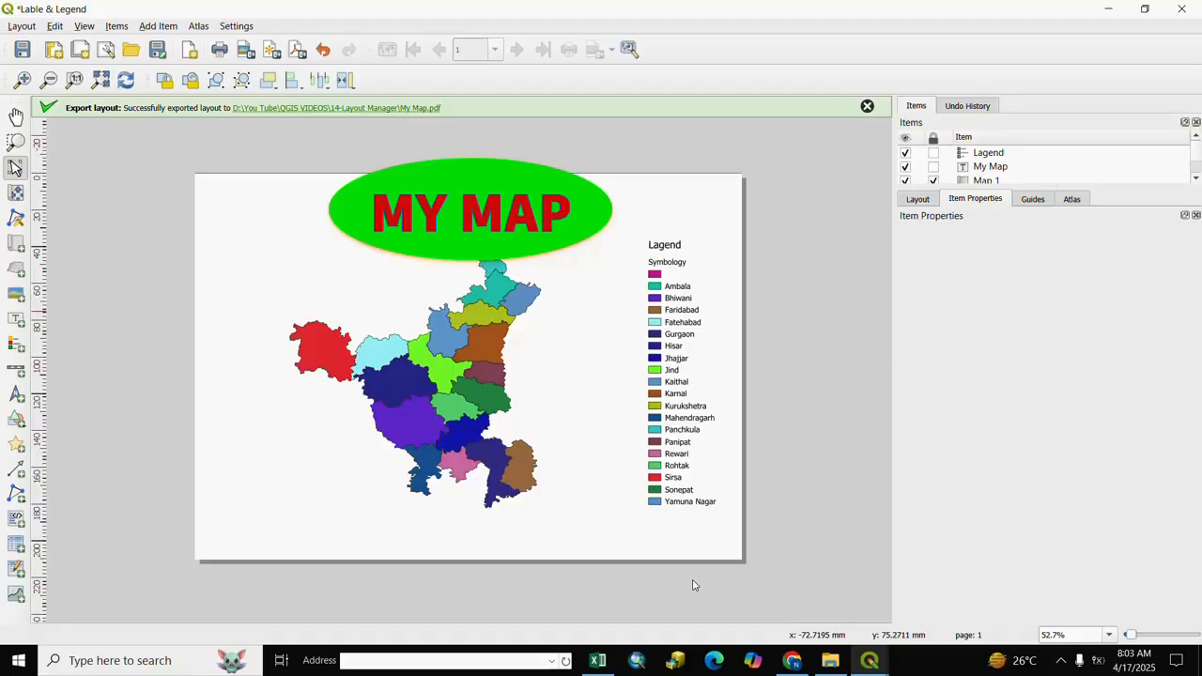
pyautogui.click(868, 106)
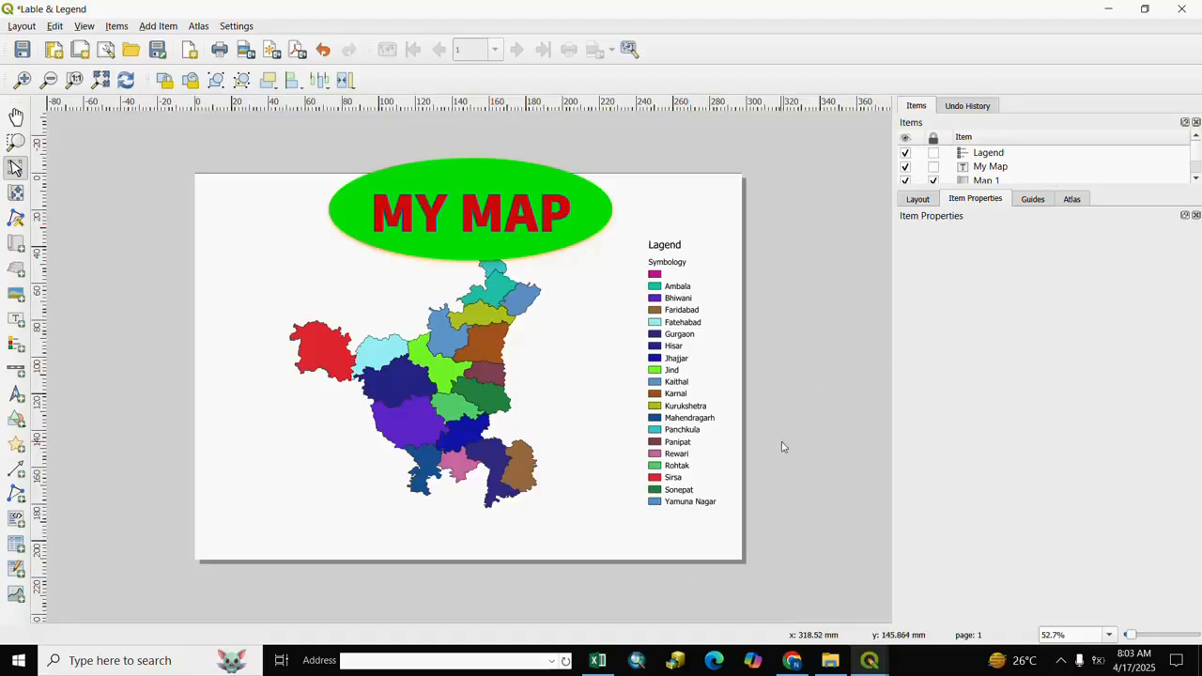
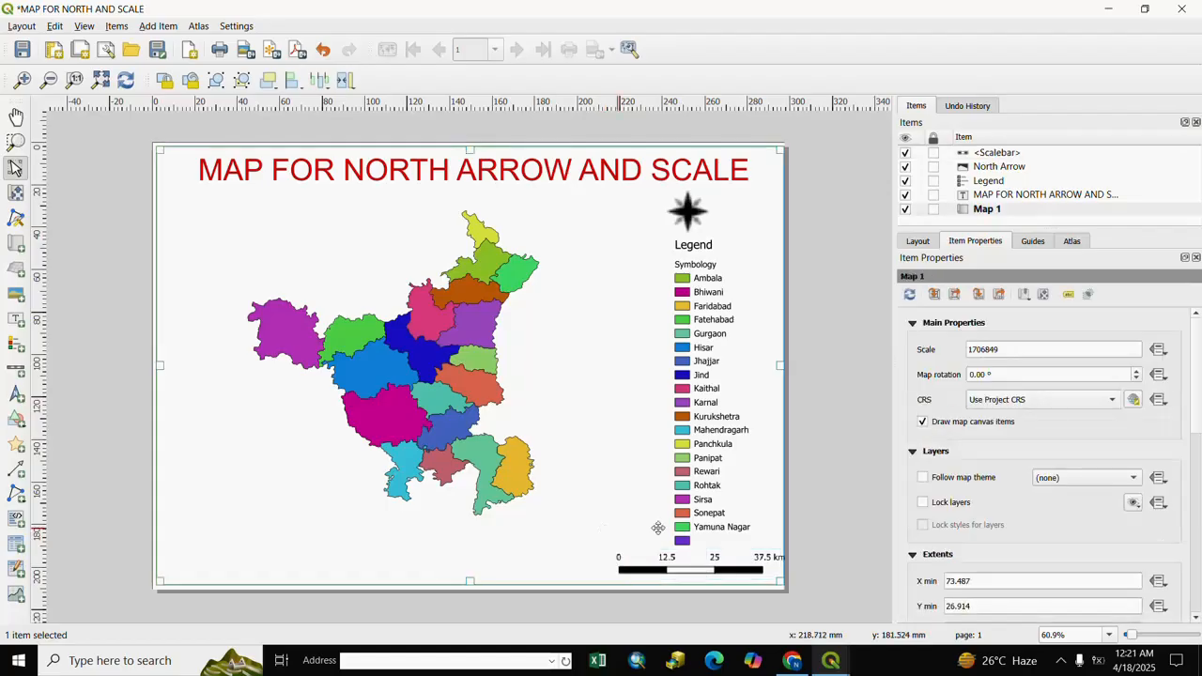
# Enable a frame around the scale bar below the legend and colour it light orange
pyautogui.click(627, 560)
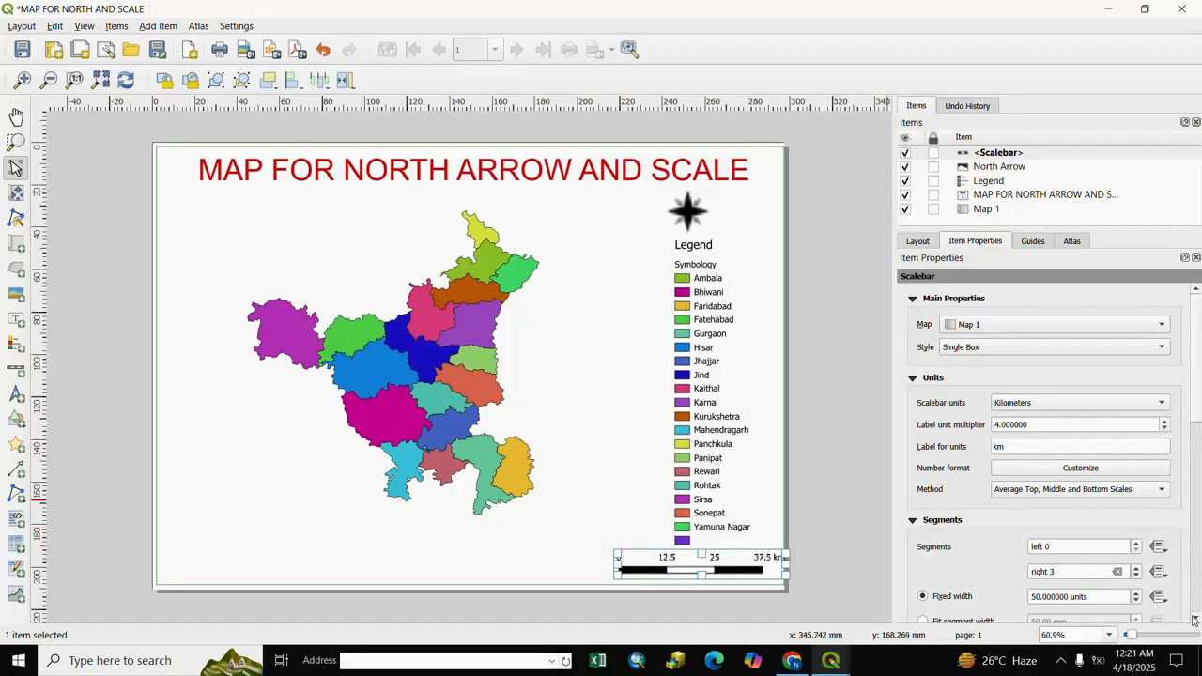
pyautogui.moveTo(1195, 620); pyautogui.dragTo(1195, 620)
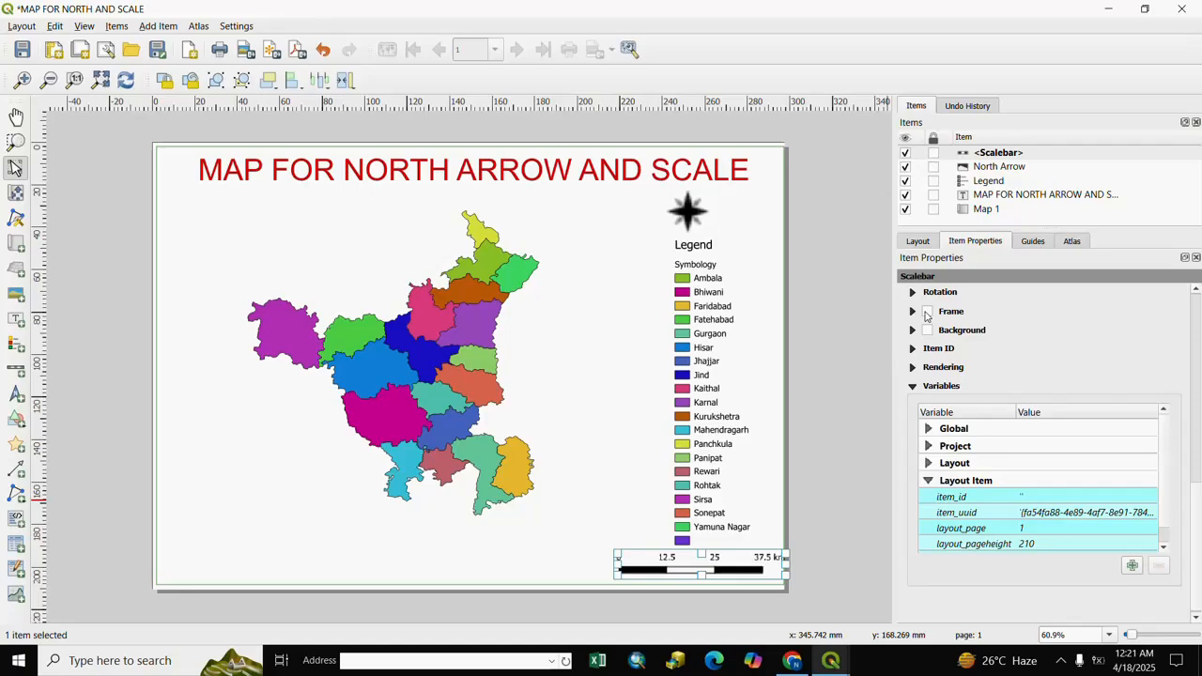
pyautogui.click(927, 316)
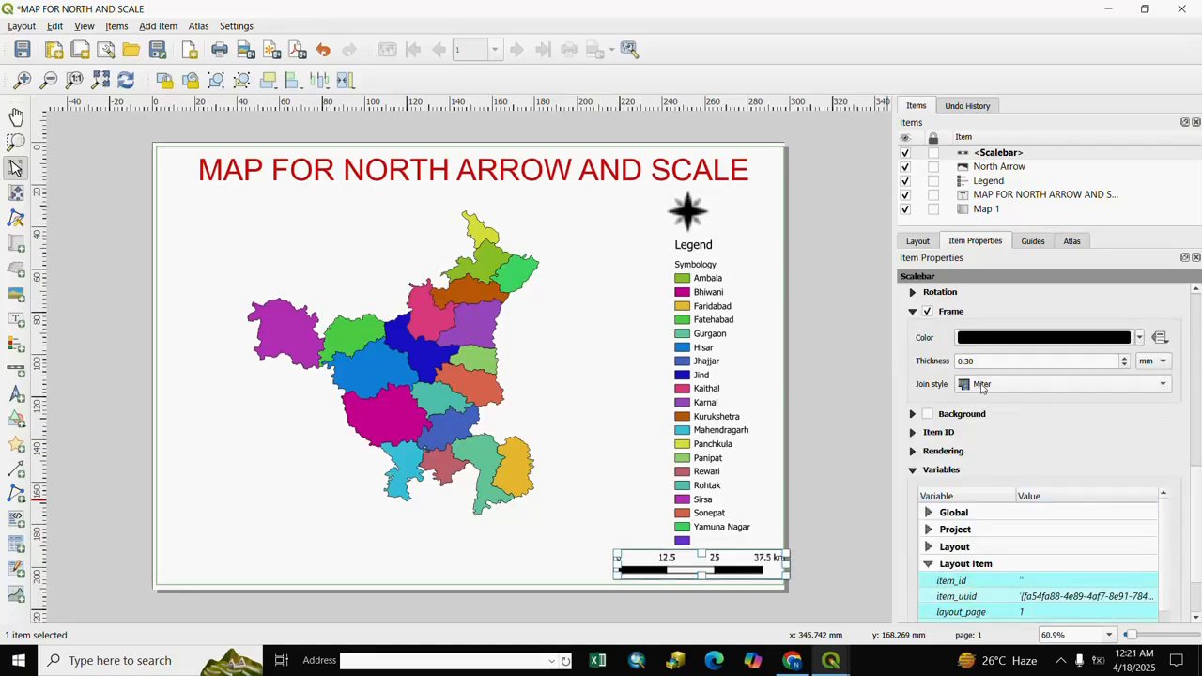
pyautogui.click(1140, 338)
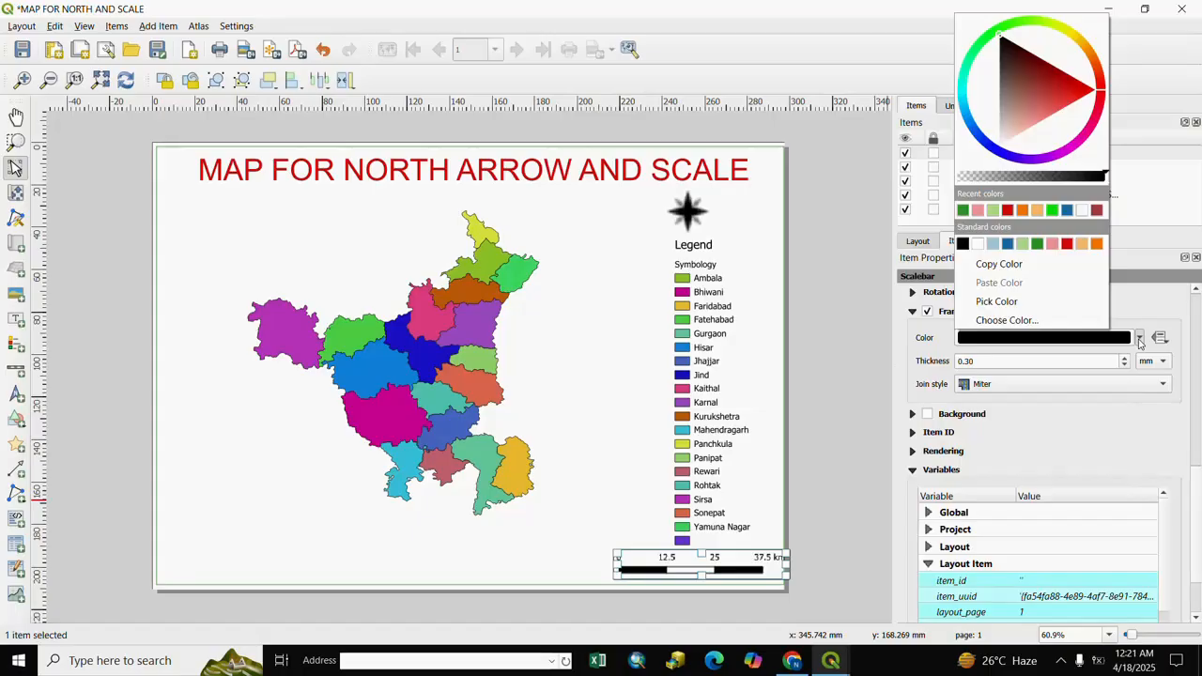
pyautogui.click(1037, 212)
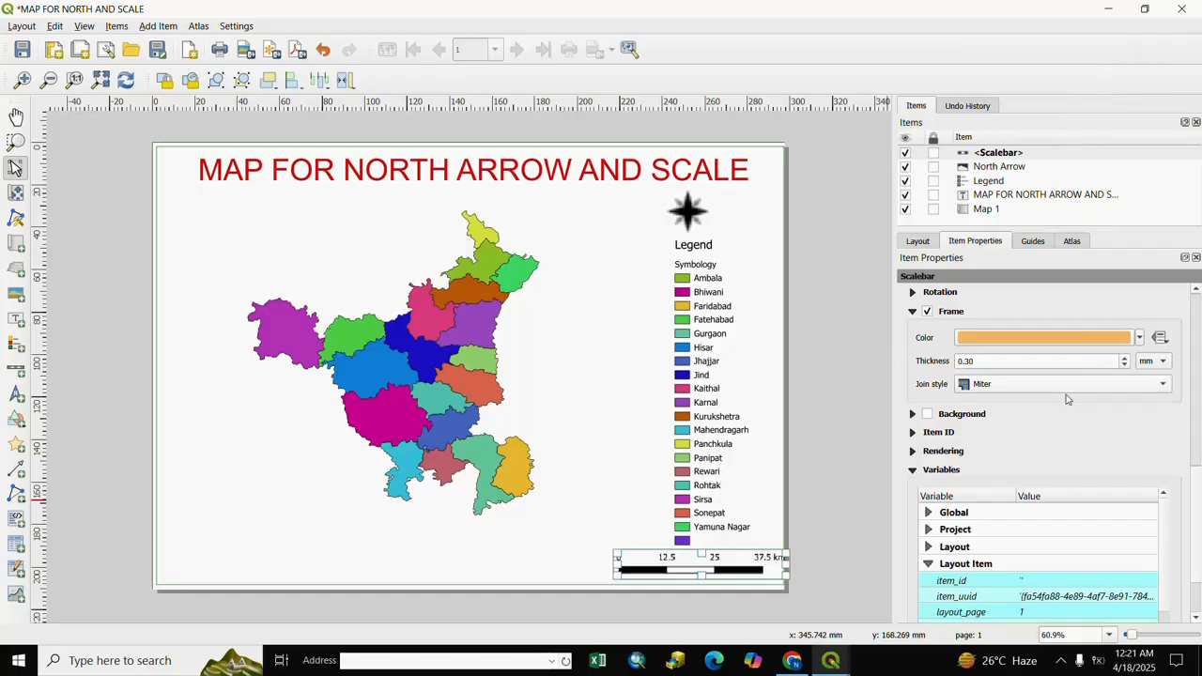
# Set the scale bar frame's thickness to 0.60 mm, switch its unit to cm, and deselect the scale bar
pyautogui.click(1127, 358)
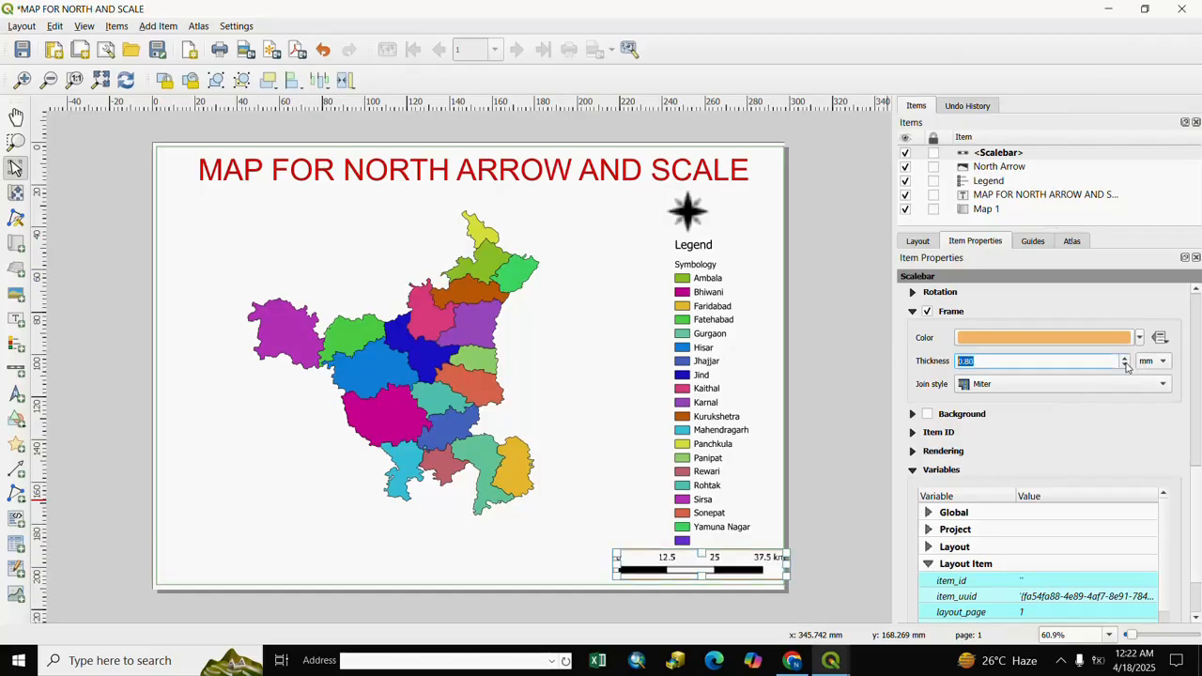
pyautogui.click(1125, 365)
pyautogui.click(1165, 362)
pyautogui.click(1166, 362)
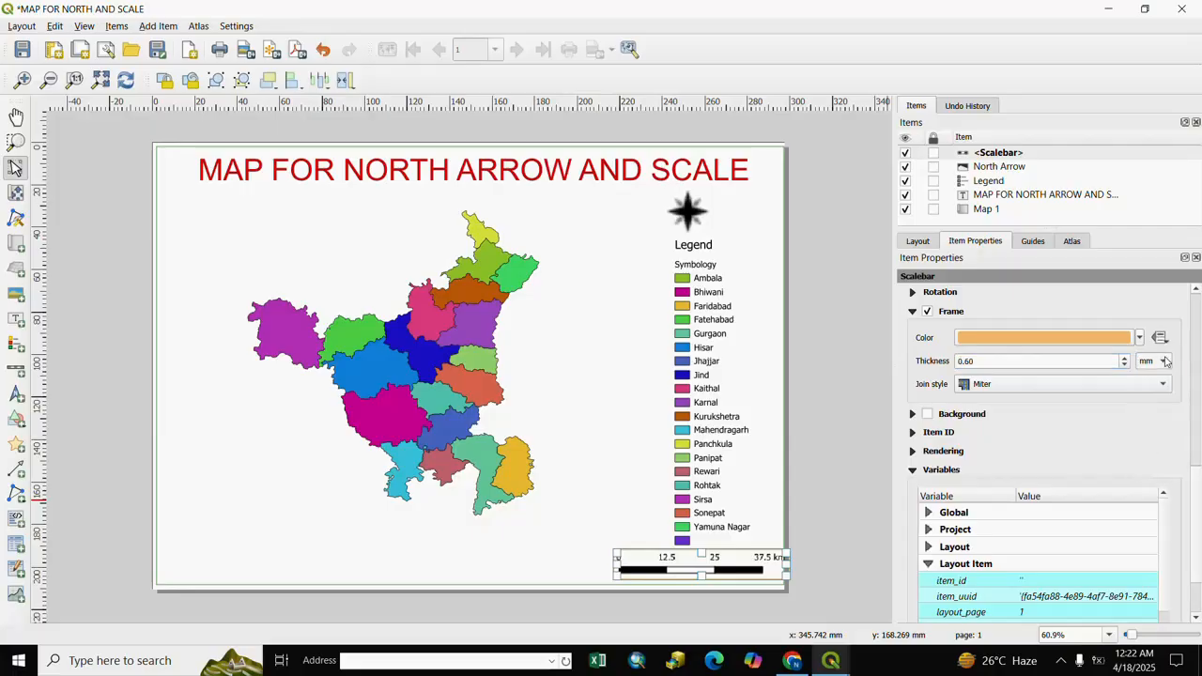
pyautogui.click(1165, 362)
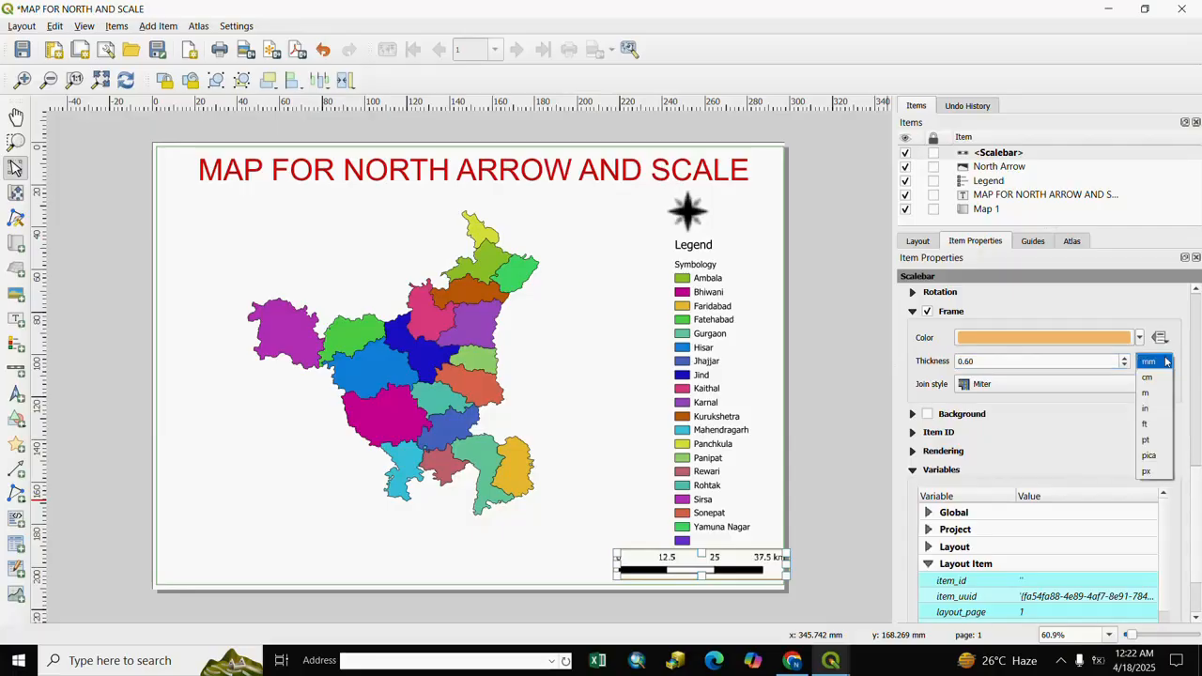
pyautogui.click(1148, 378)
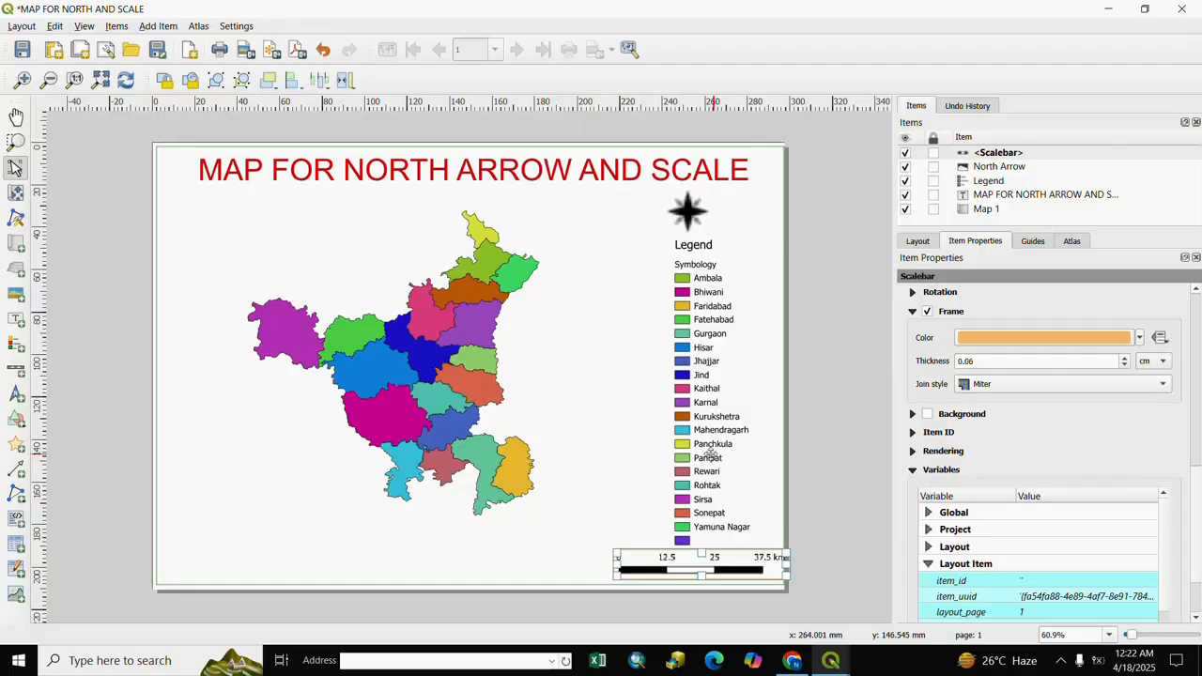
pyautogui.click(626, 495)
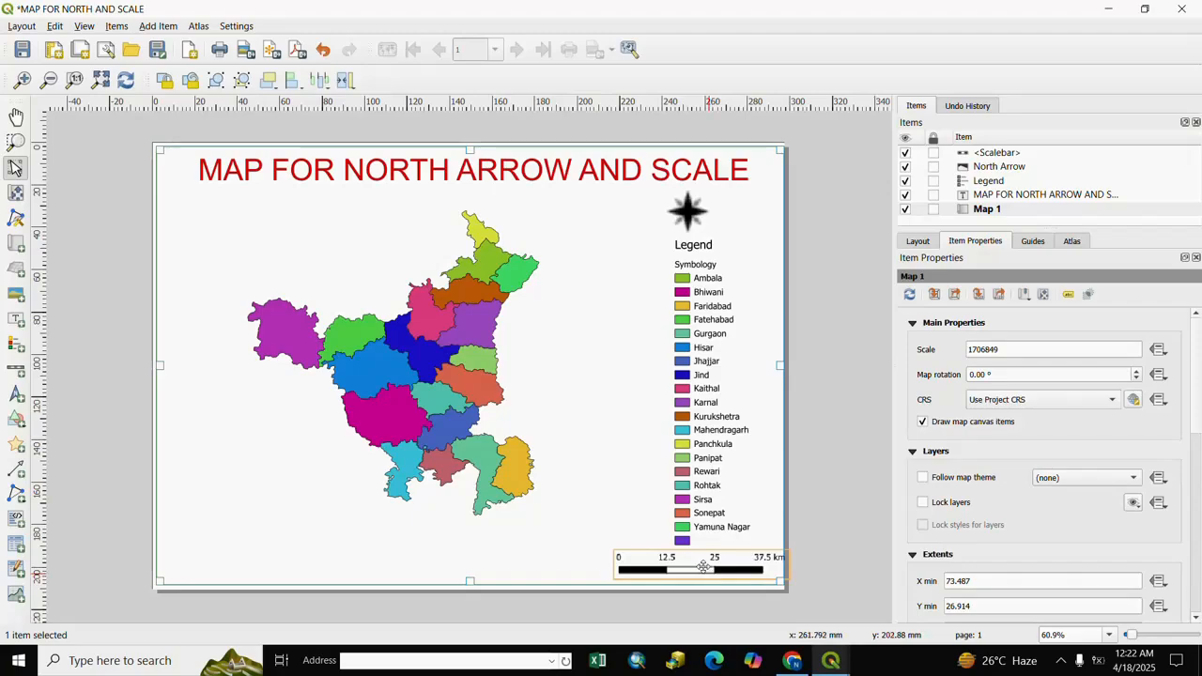
# Move the scale bar slightly left so it sits inside the page border, and give it a dark green background
pyautogui.moveTo(689, 560); pyautogui.dragTo(662, 559)
pyautogui.click(633, 522)
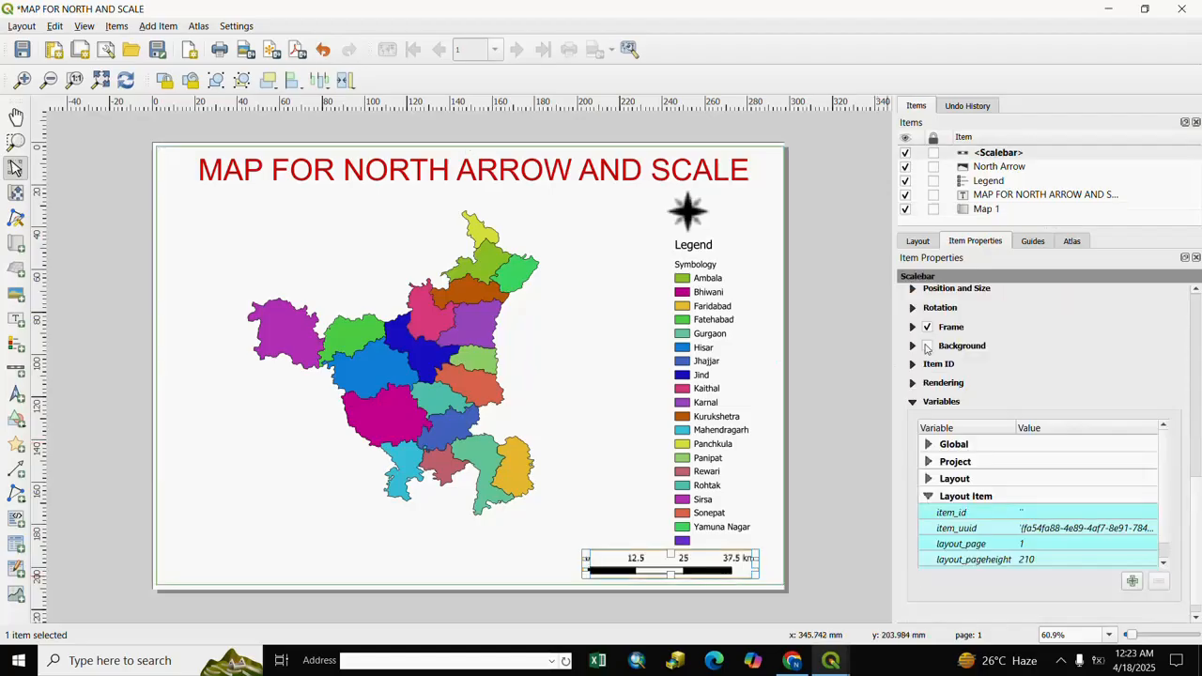
pyautogui.click(927, 347)
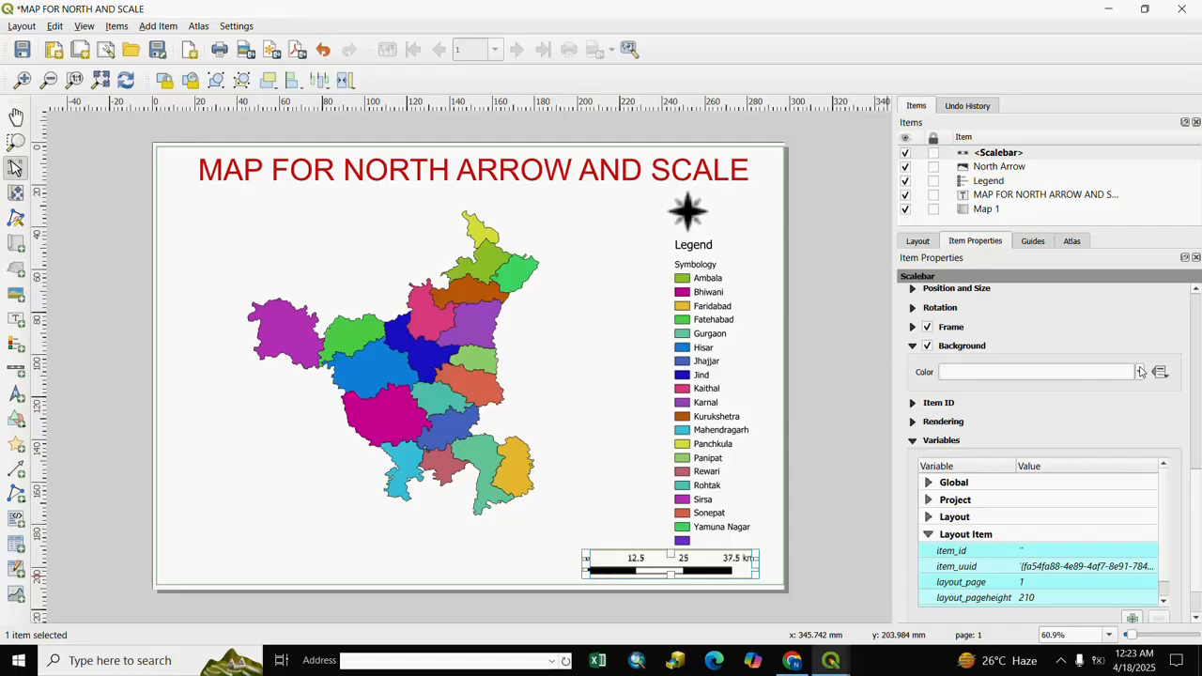
pyautogui.click(1142, 372)
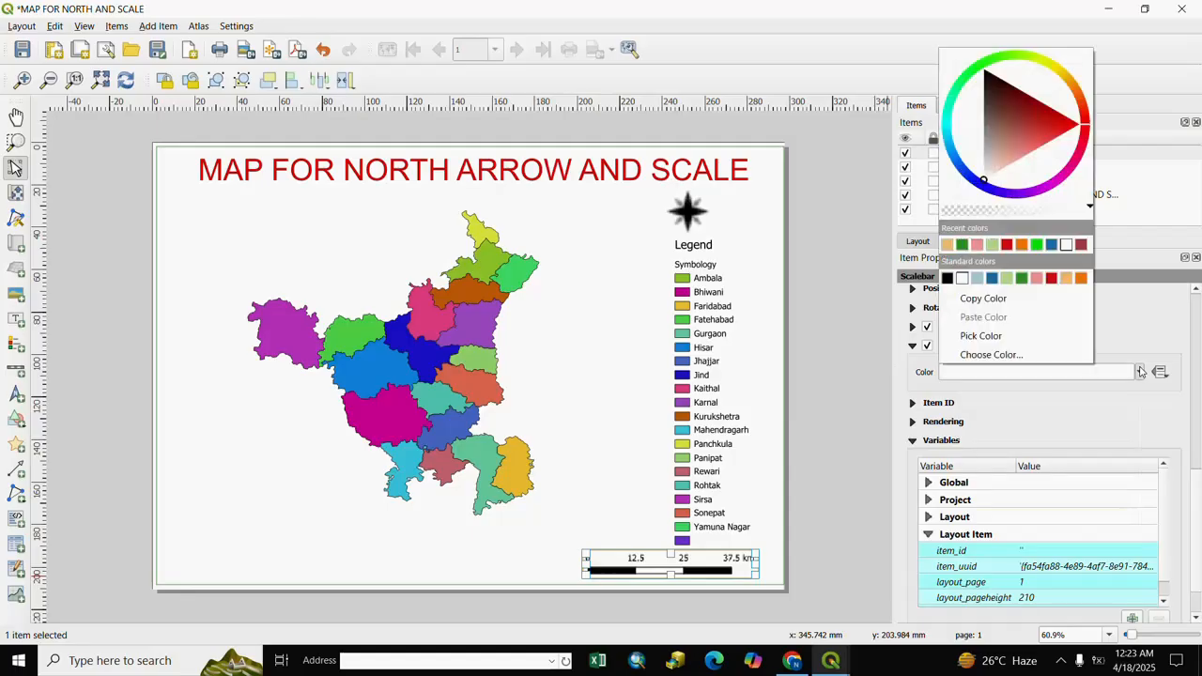
pyautogui.click(1024, 278)
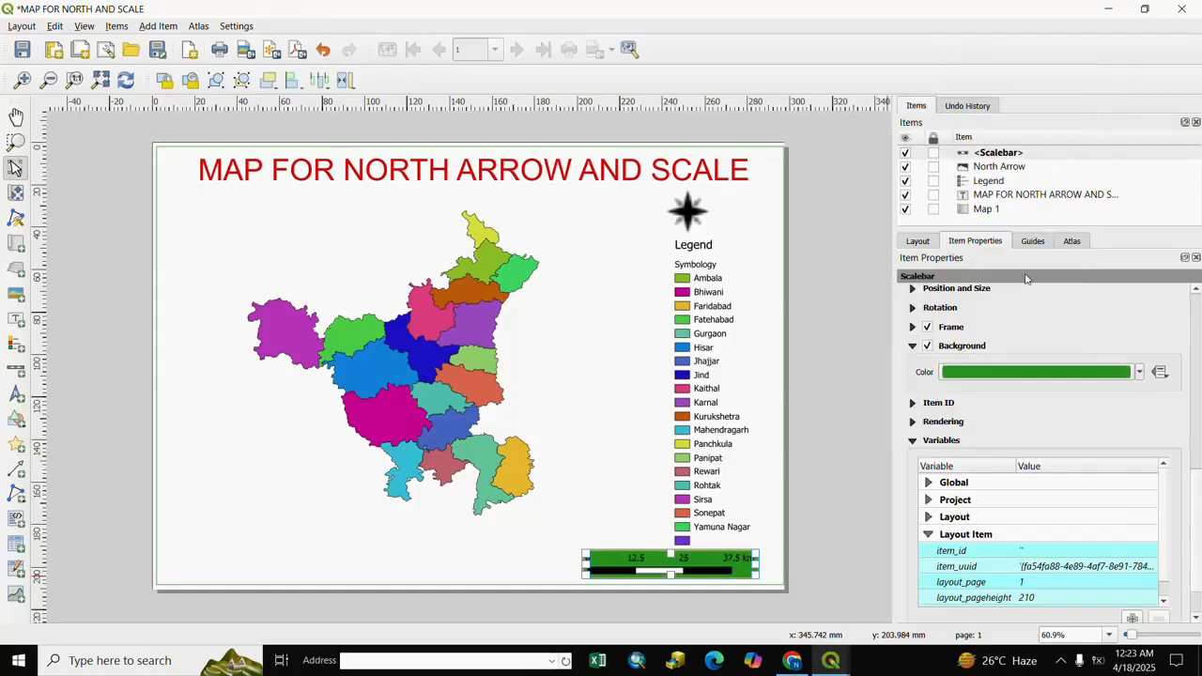
pyautogui.click(585, 502)
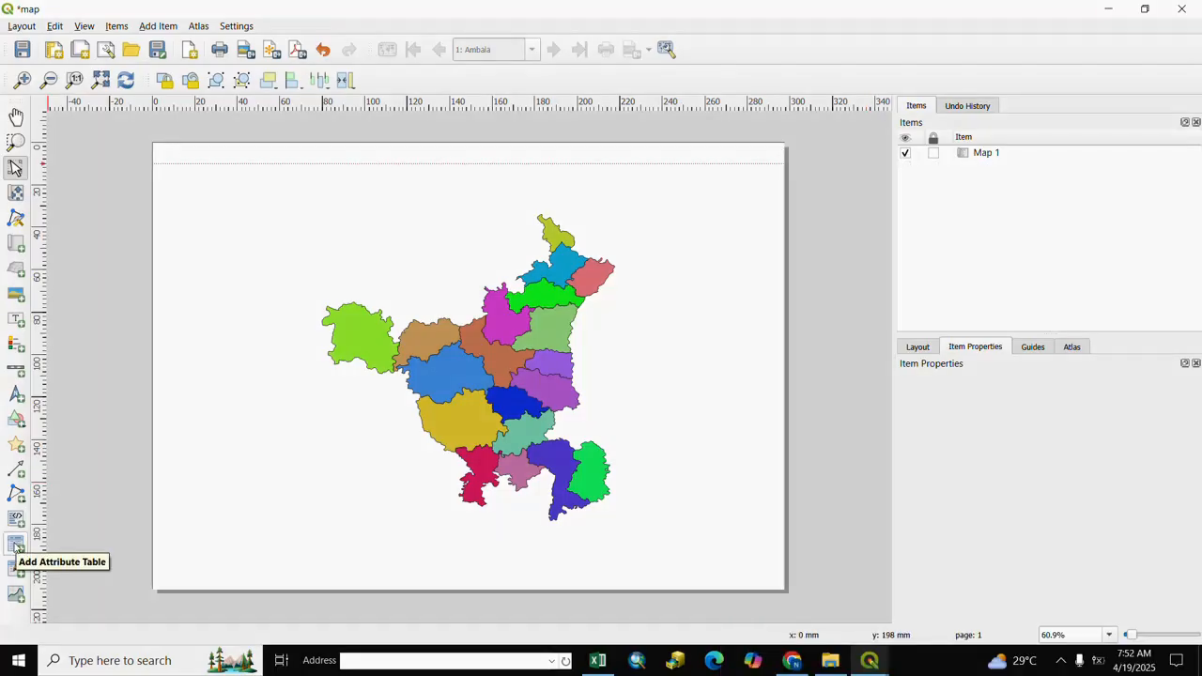
# Add an attribute table in the empty area to the right of the district map and deselect it
pyautogui.click(15, 545)
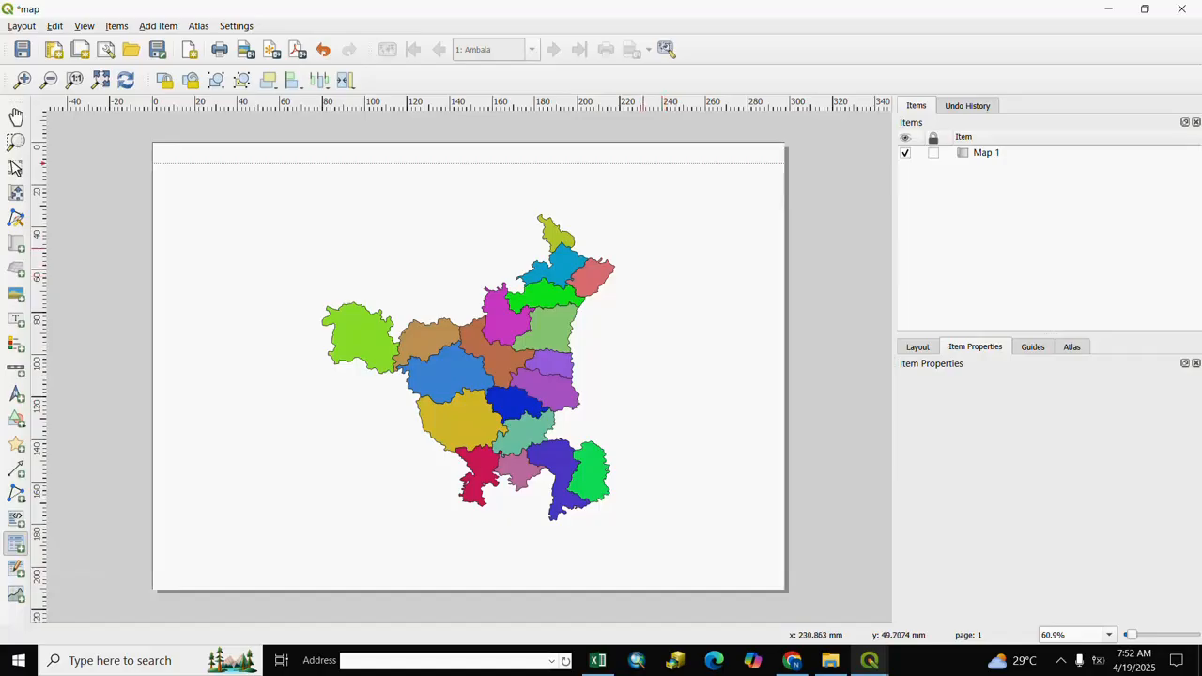
pyautogui.moveTo(625, 223); pyautogui.dragTo(766, 489)
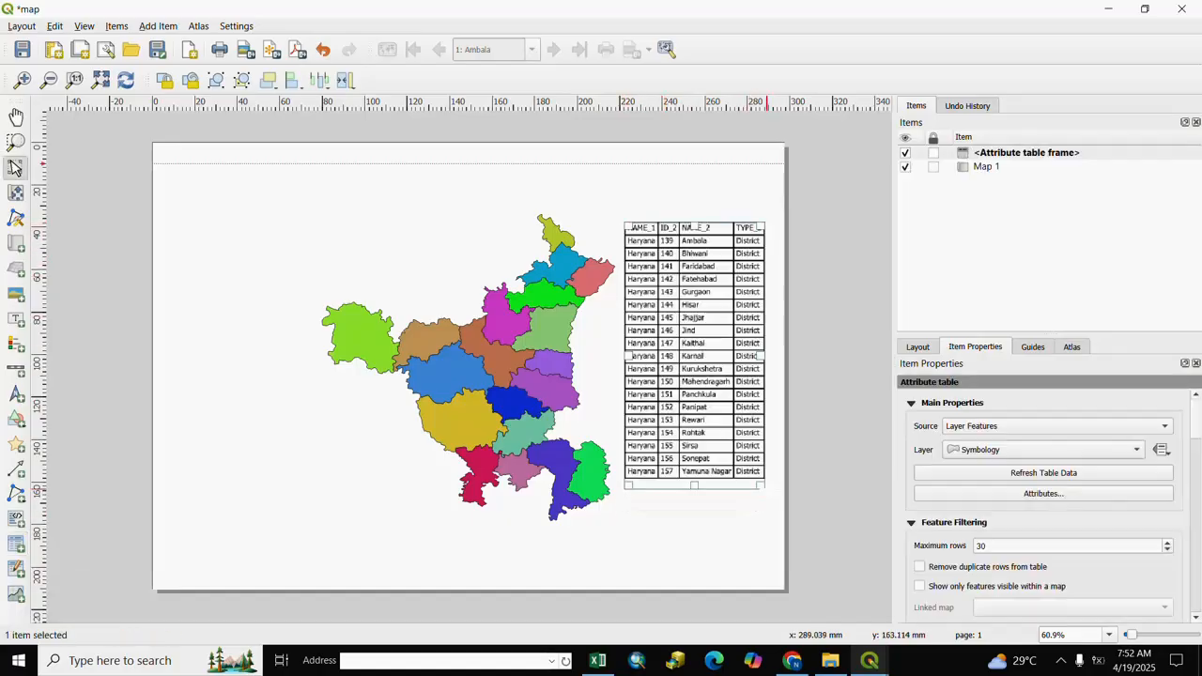
pyautogui.click(836, 472)
# Set the attribute table's cell margins to 1.40 mm
pyautogui.click(703, 411)
pyautogui.scroll(-2, 1197, 618)
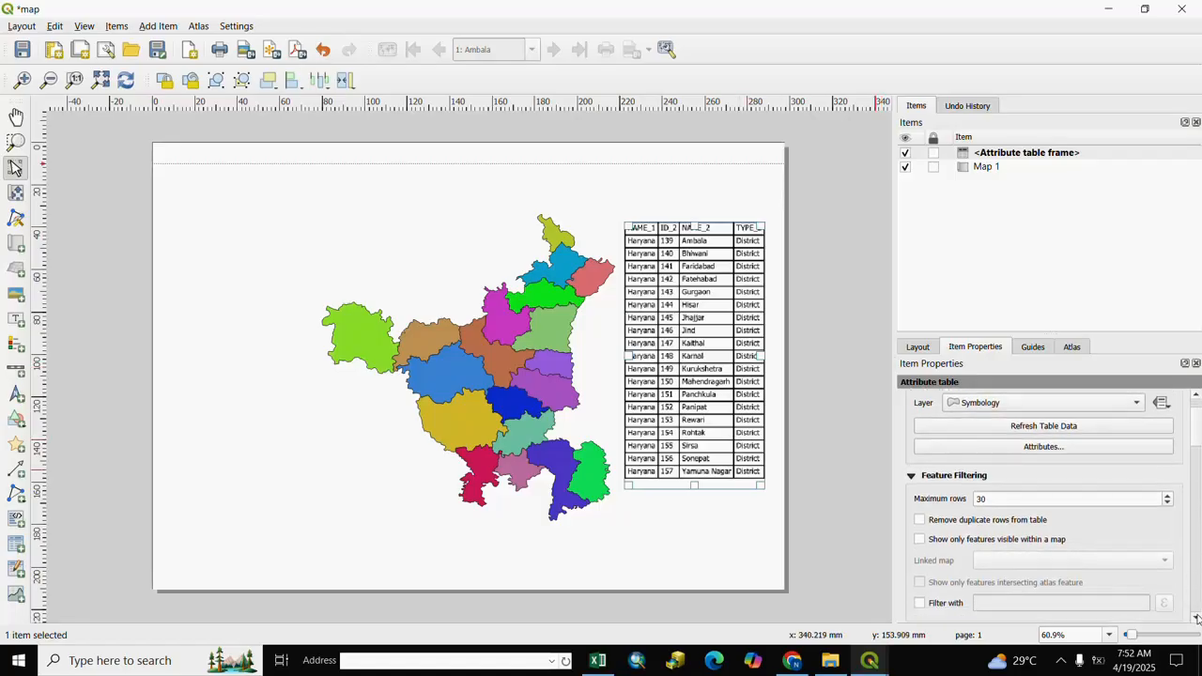
pyautogui.scroll(-10, 969, 443)
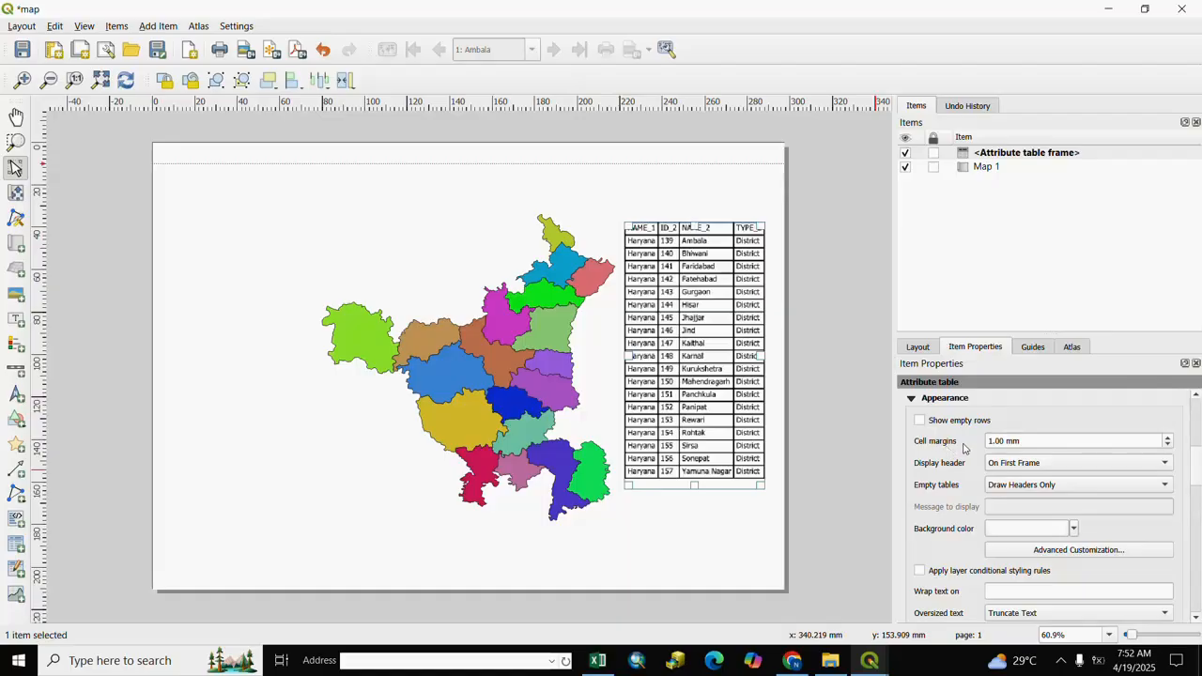
pyautogui.click(1169, 438)
pyautogui.click(1170, 439)
pyautogui.click(1170, 439)
pyautogui.click(1169, 439)
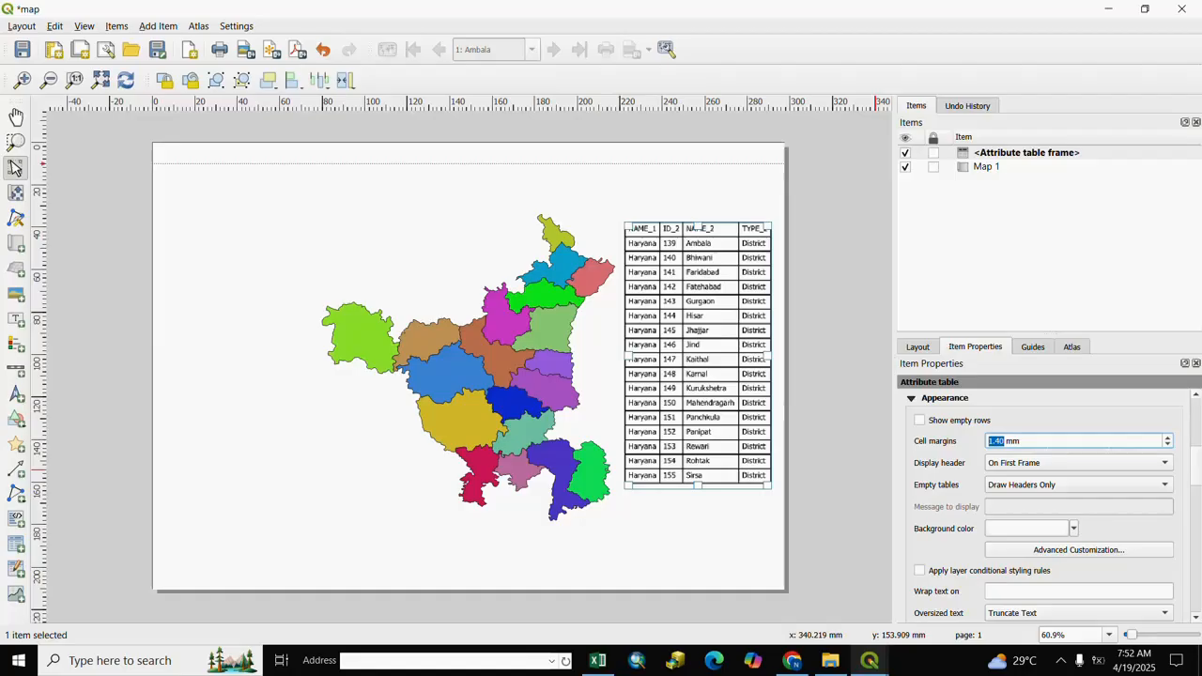
pyautogui.click(1039, 441)
# Try the On All Frames header display for the attribute table, and set it to No Header
pyautogui.click(1167, 465)
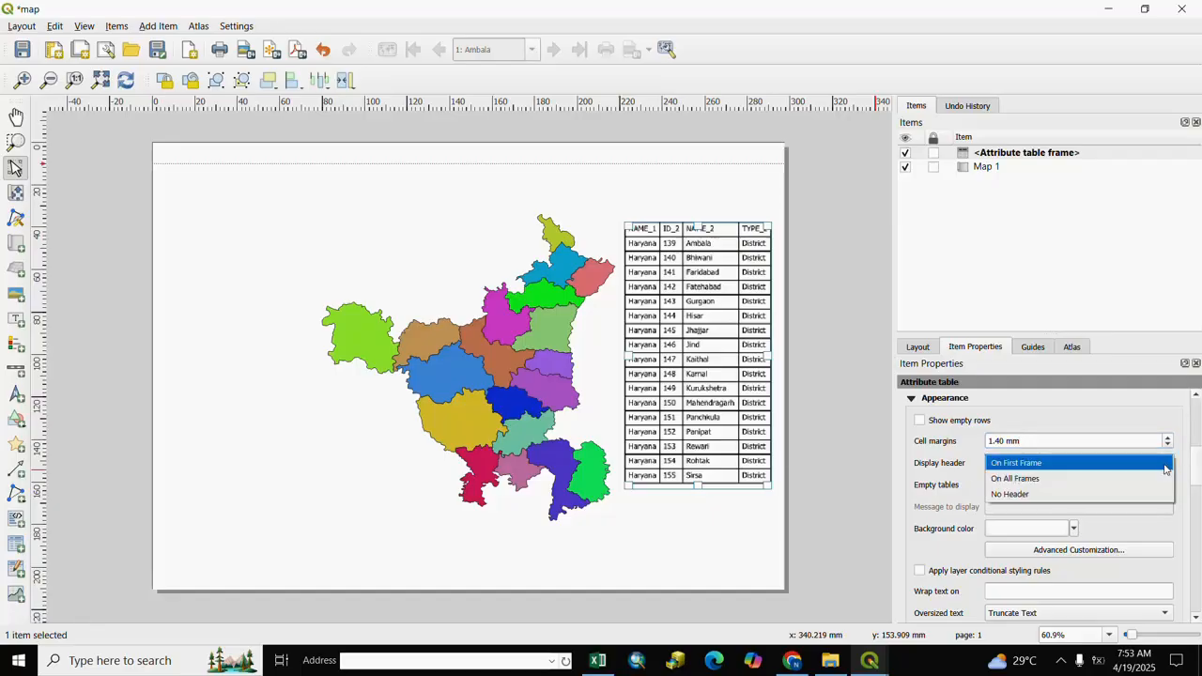
pyautogui.click(1015, 481)
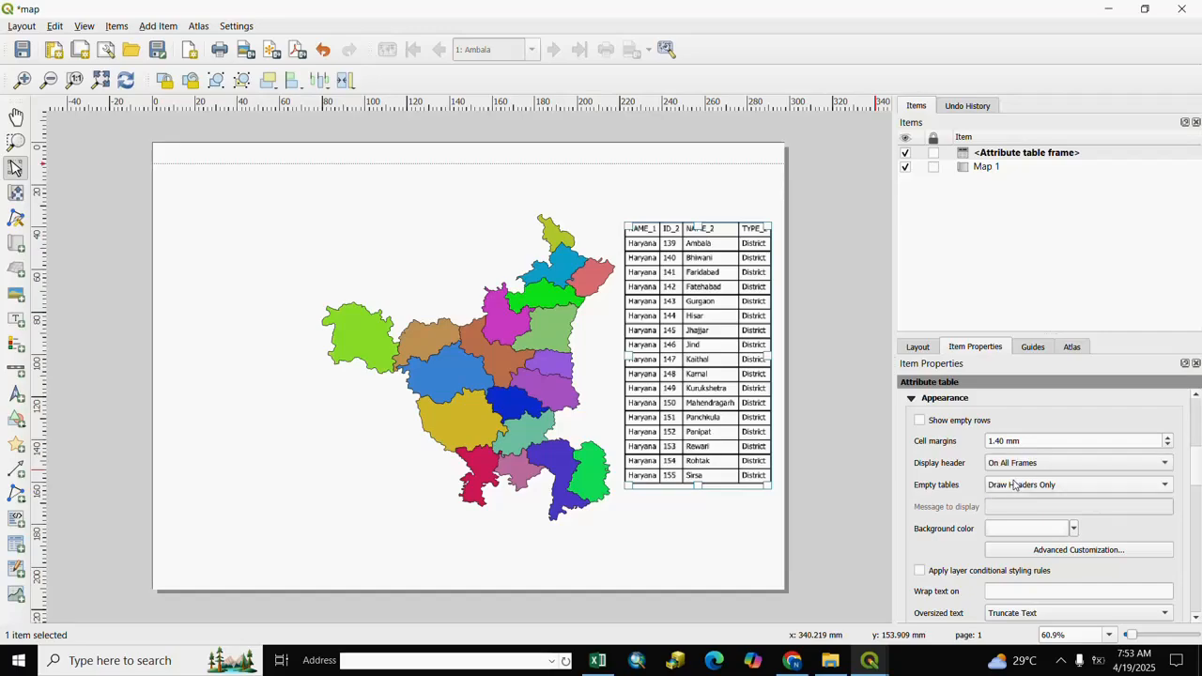
pyautogui.click(1168, 465)
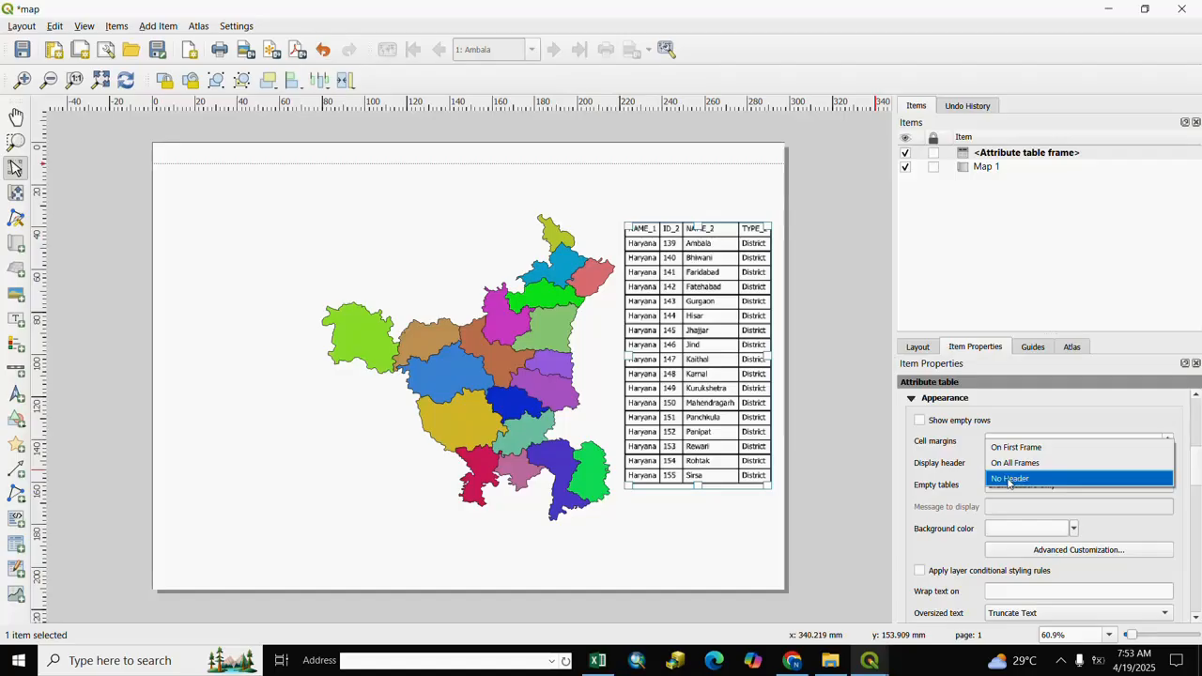
pyautogui.click(1010, 479)
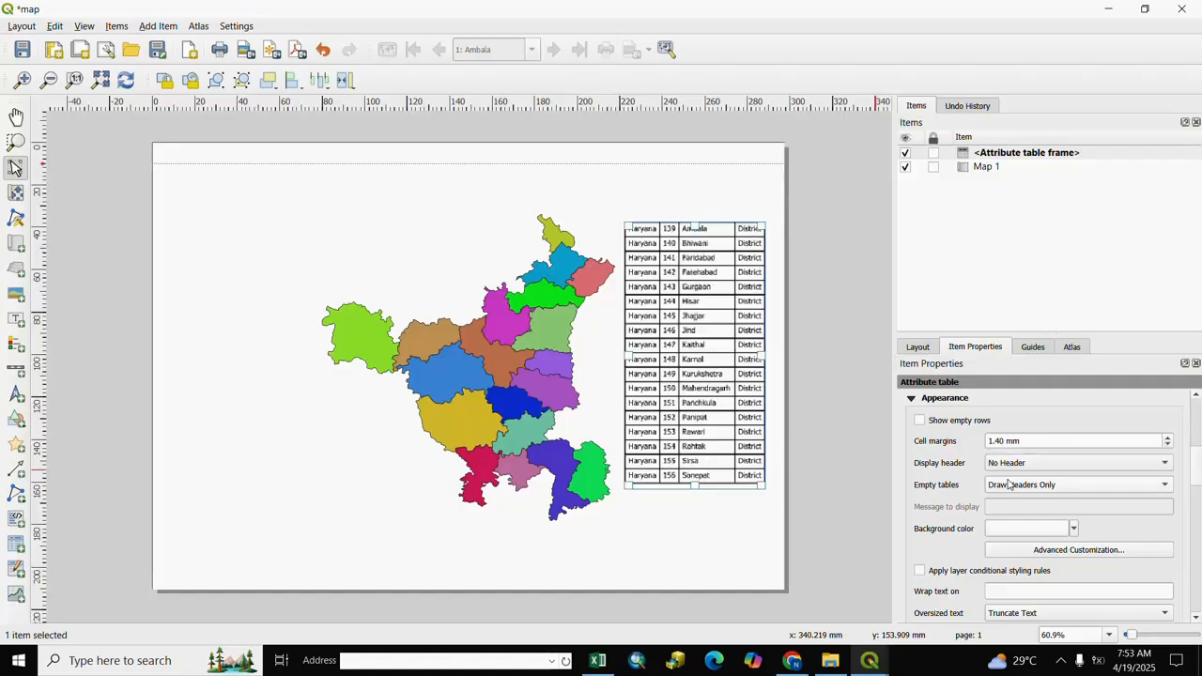
pyautogui.click(834, 367)
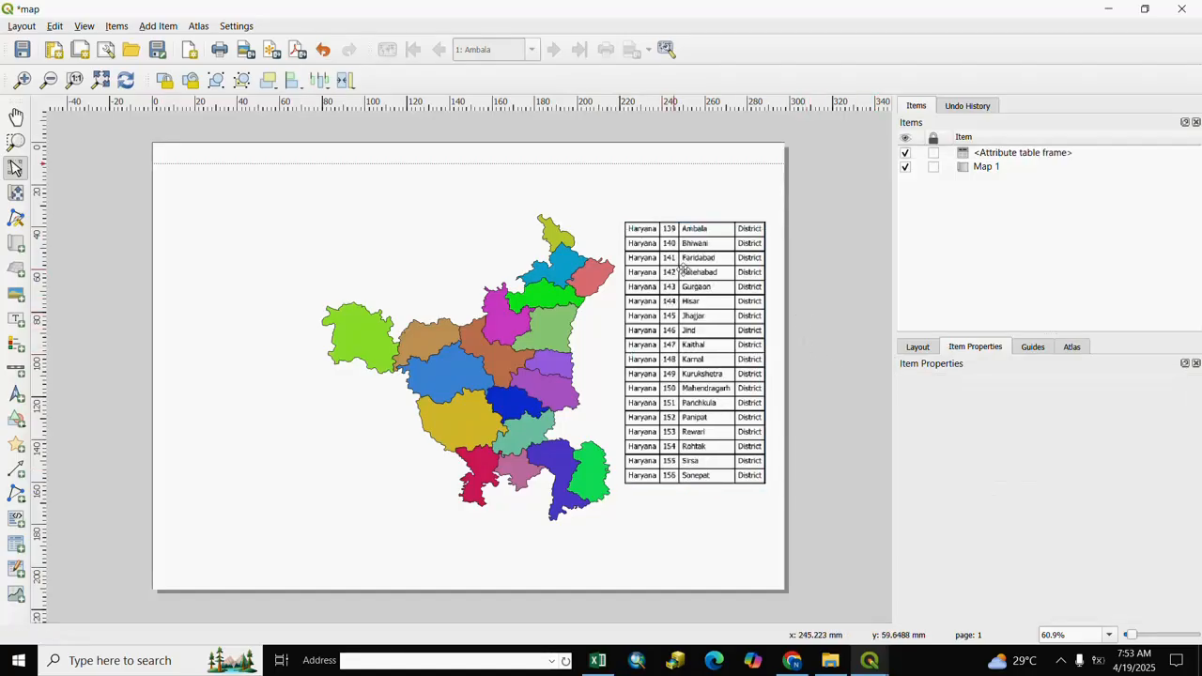
pyautogui.click(700, 355)
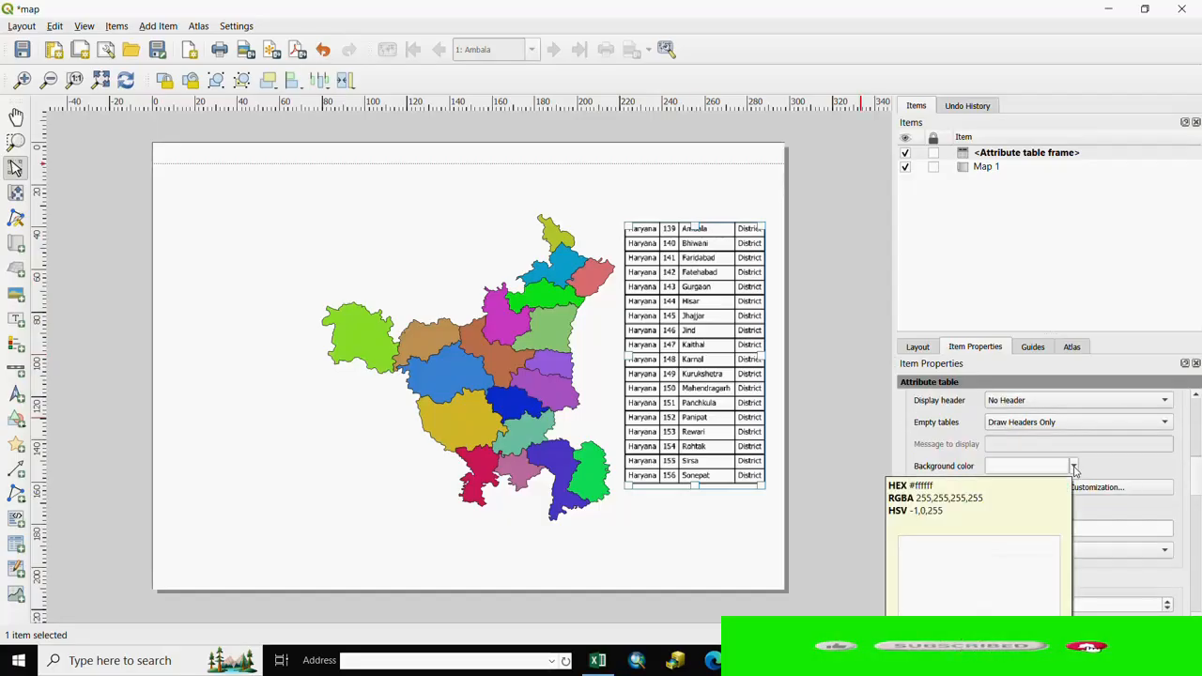
# Give the attribute table a light green background color
pyautogui.click(1074, 469)
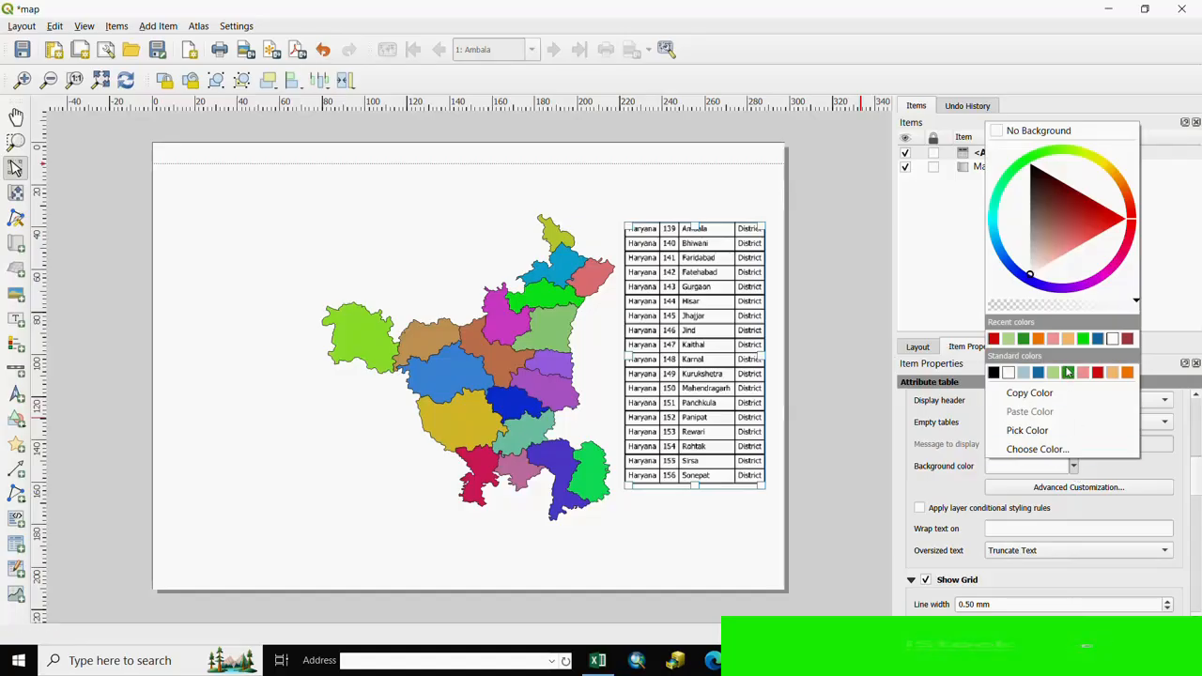
pyautogui.click(1008, 340)
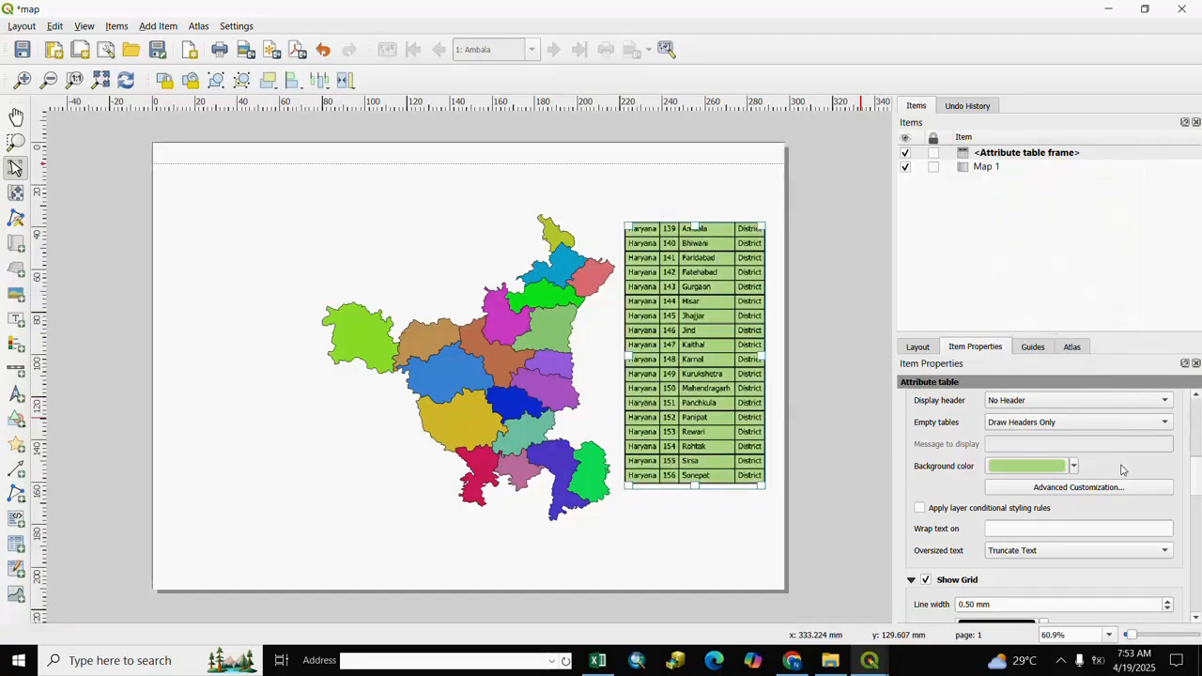
pyautogui.click(715, 519)
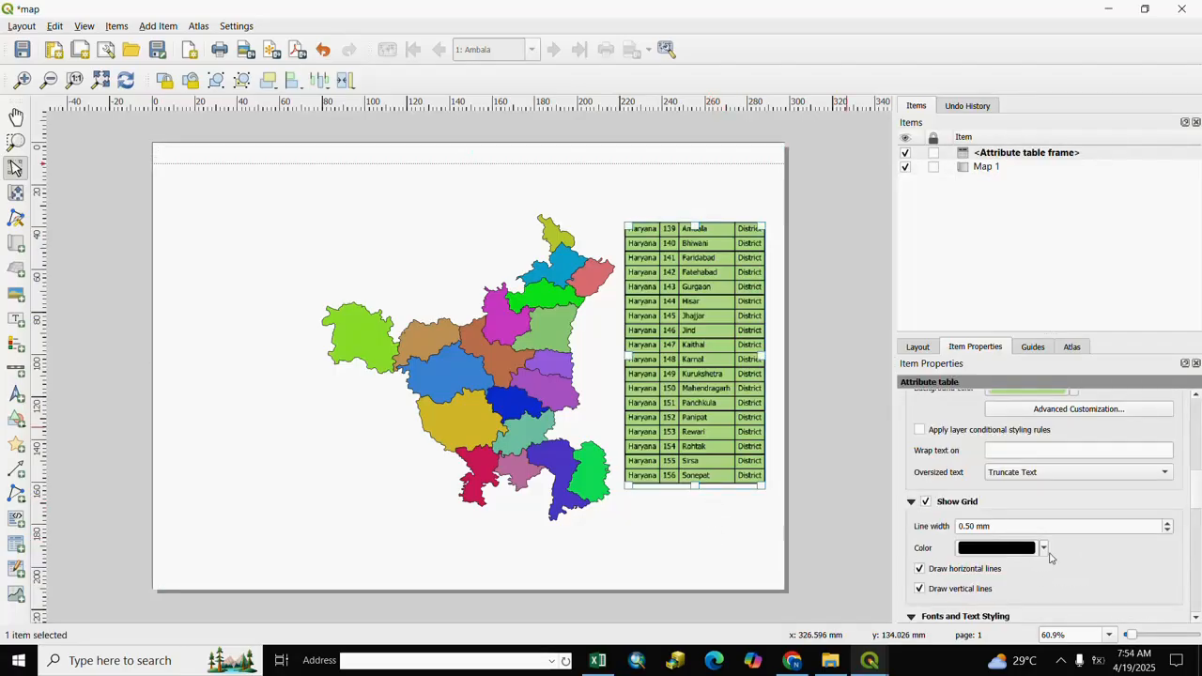
# Make the attribute table's grid lines red and set their line width to 0.70 mm
pyautogui.click(1042, 550)
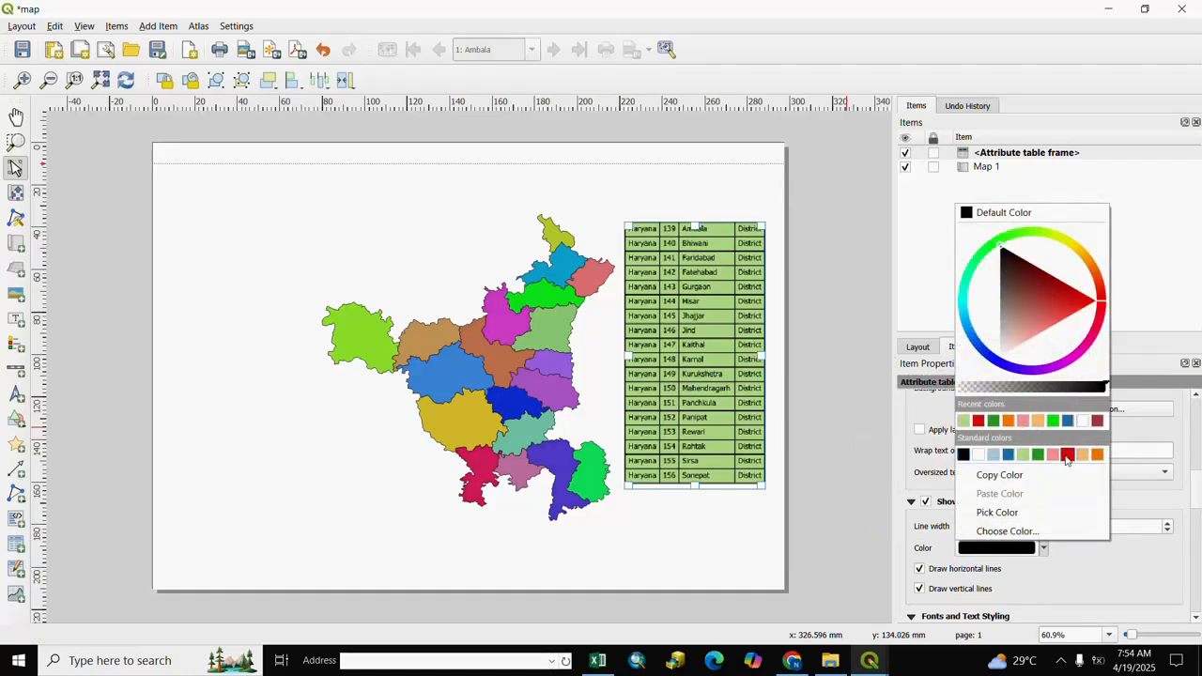
pyautogui.click(1067, 456)
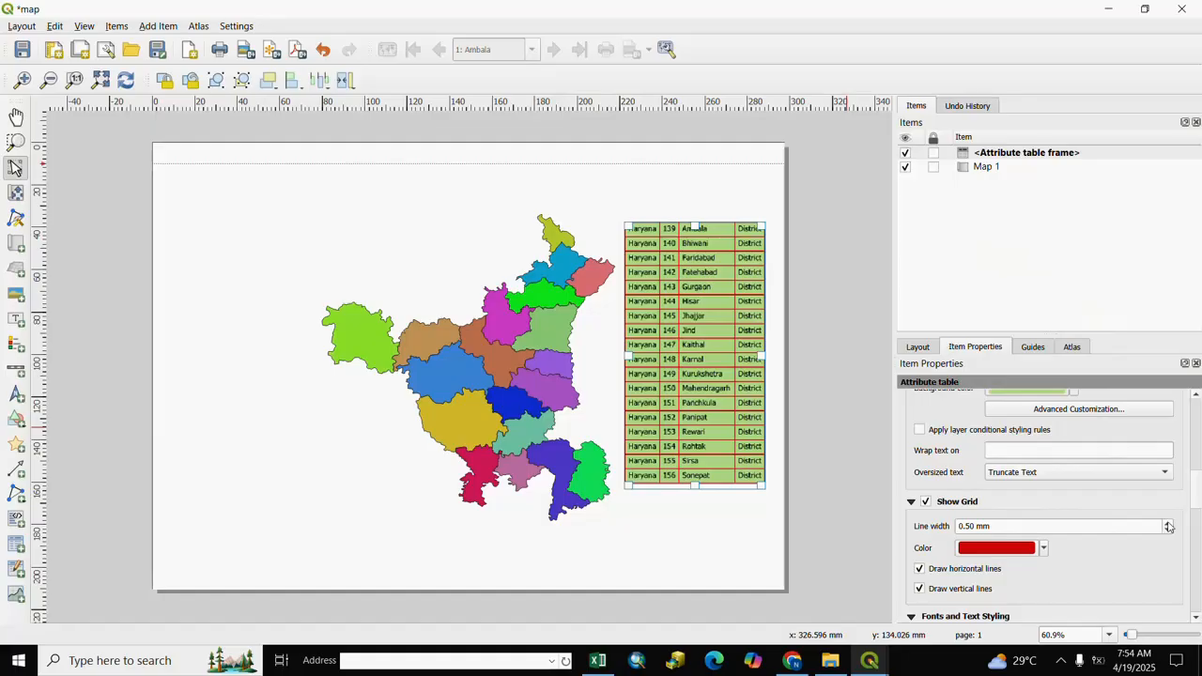
pyautogui.click(1015, 527)
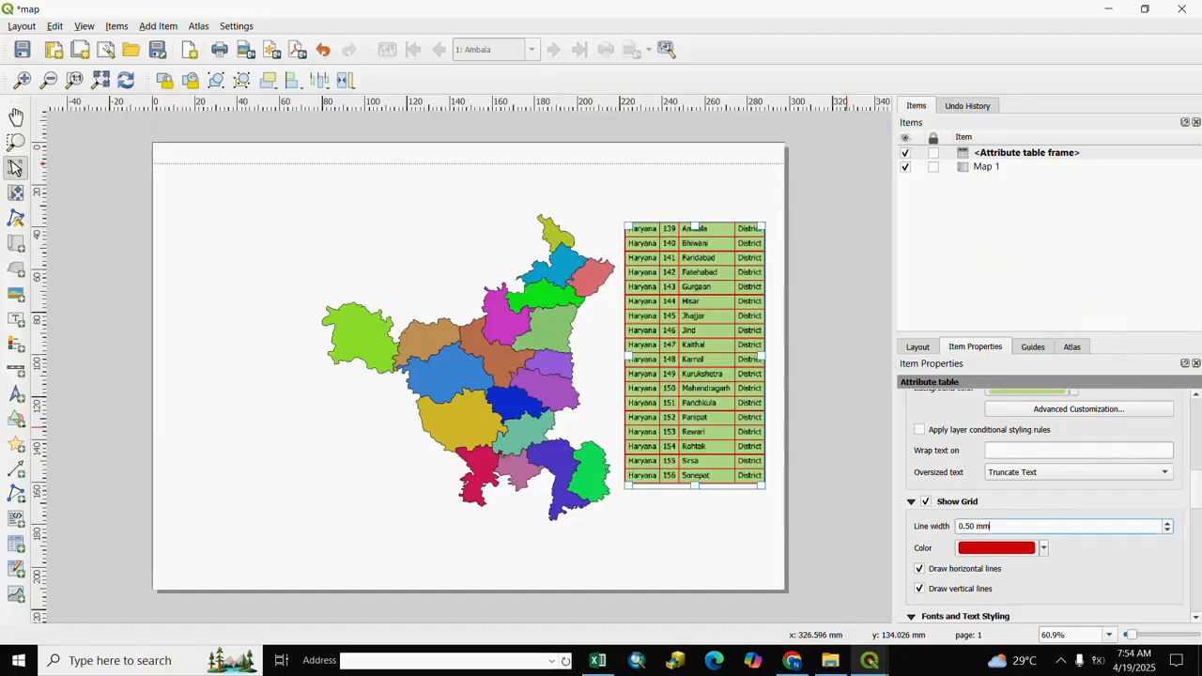
pyautogui.click(1168, 524)
pyautogui.click(1168, 523)
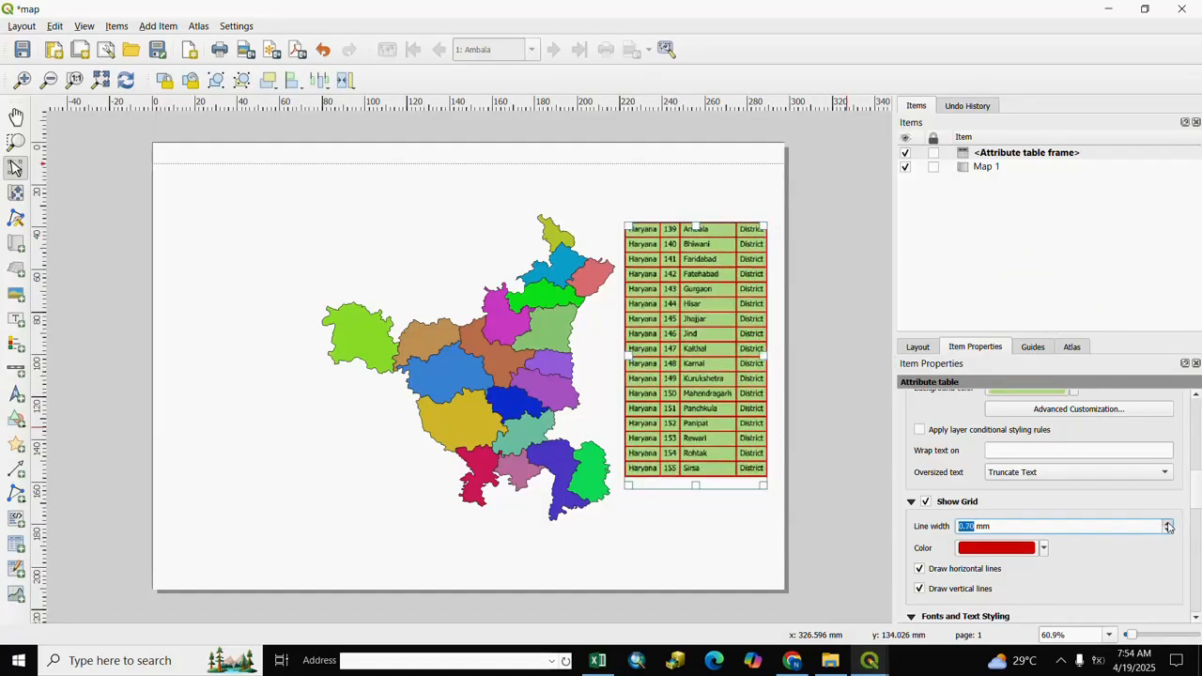
pyautogui.click(1094, 581)
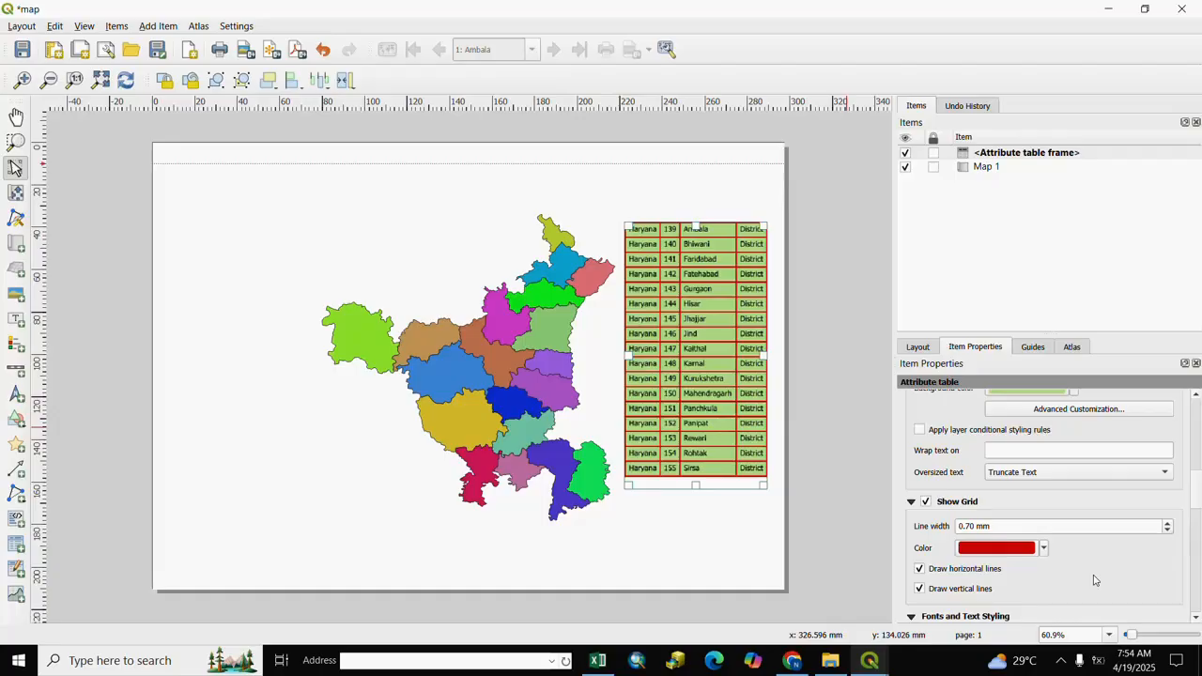
# Lock the attribute table frame and test whether it can still be selected on the page
pyautogui.click(701, 512)
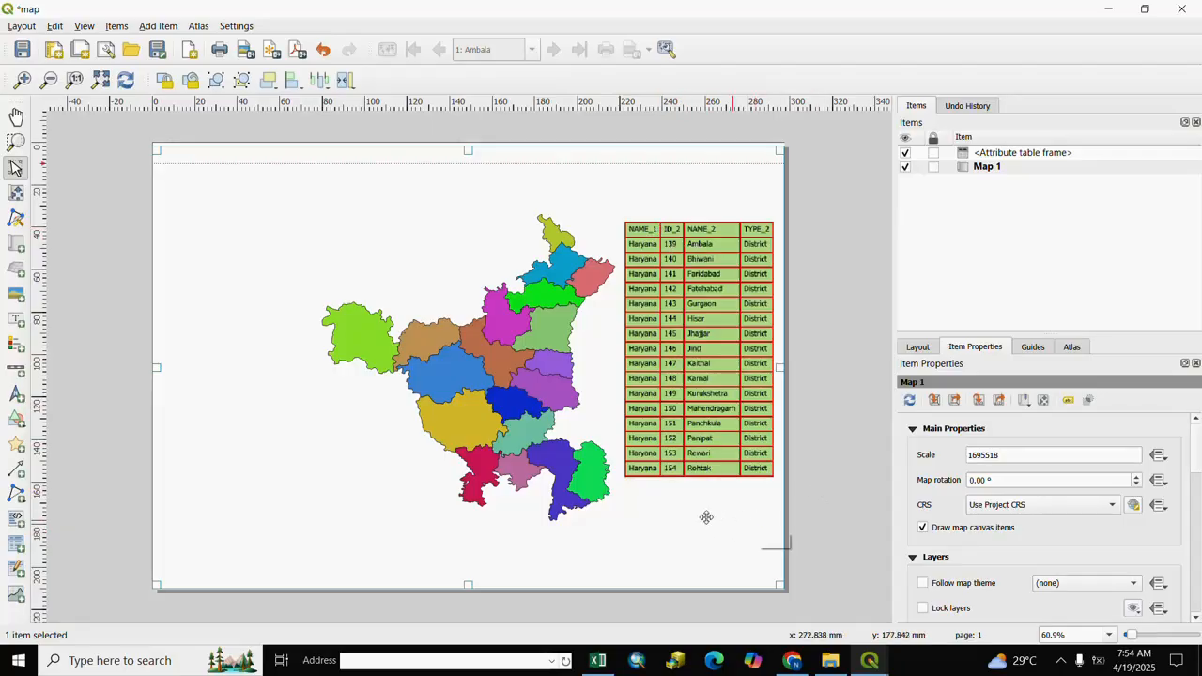
pyautogui.click(687, 423)
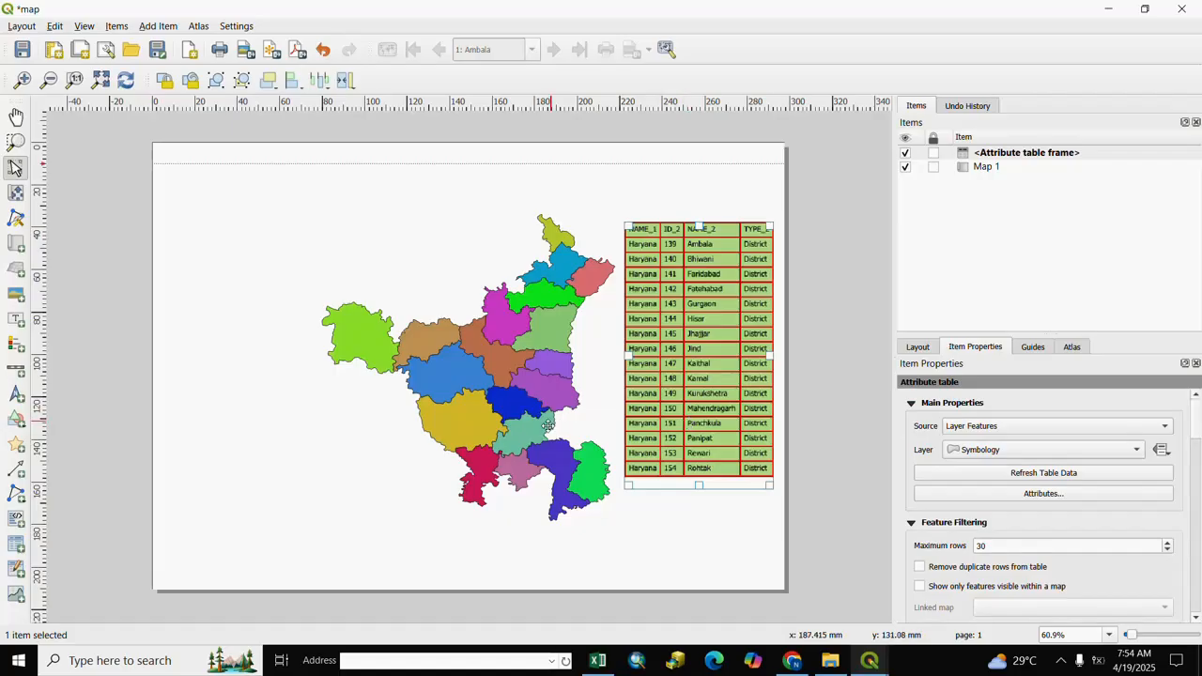
pyautogui.click(933, 153)
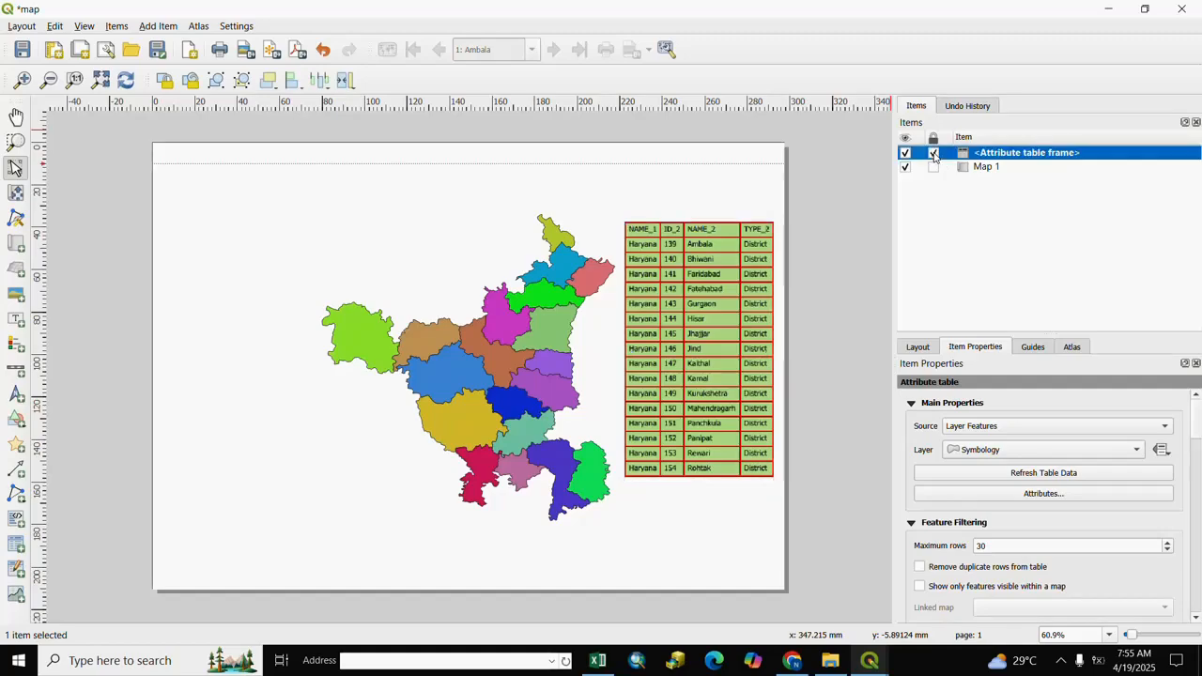
pyautogui.click(694, 342)
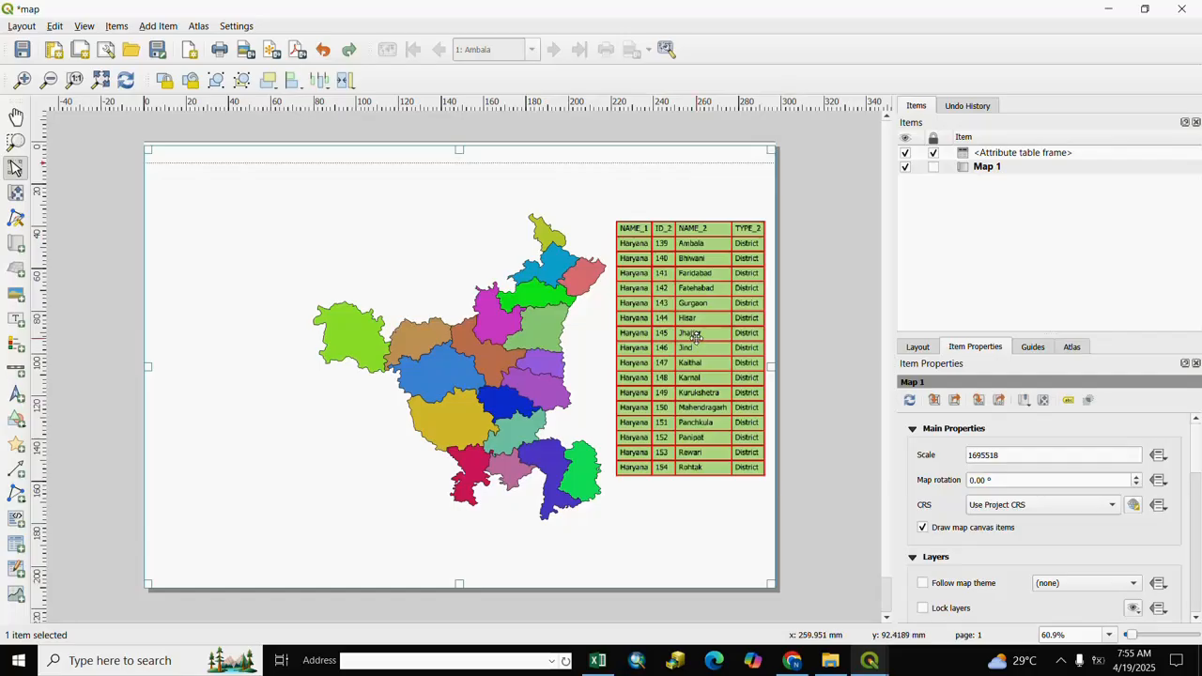
pyautogui.click(803, 339)
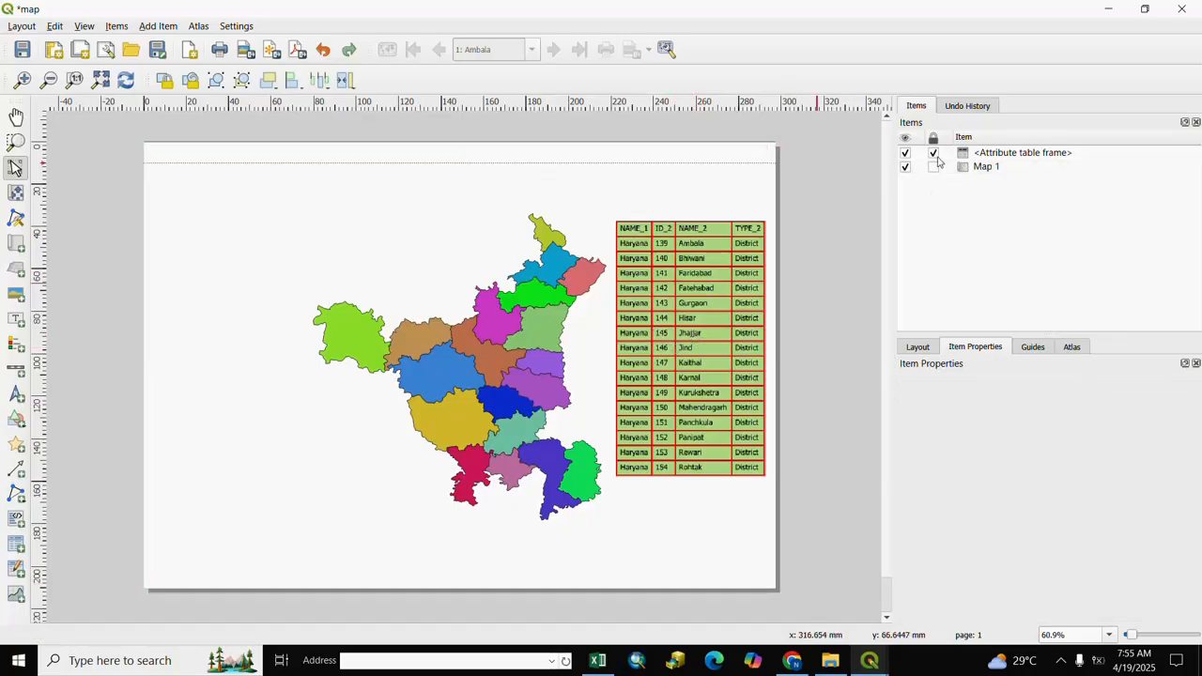
# With the attribute table unlocked, move it slightly up and left on the page, then lock it
pyautogui.click(686, 347)
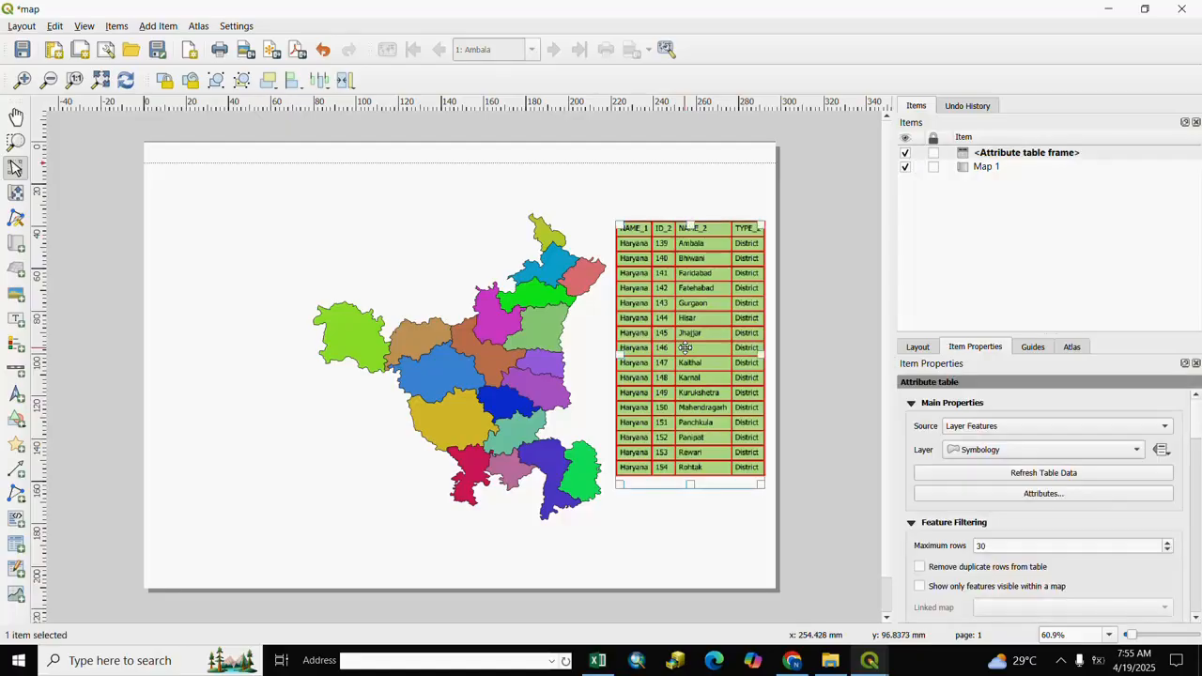
pyautogui.moveTo(685, 347)
pyautogui.mouseDown()
pyautogui.moveTo(668, 302)
pyautogui.moveTo(682, 334)
pyautogui.mouseUp()
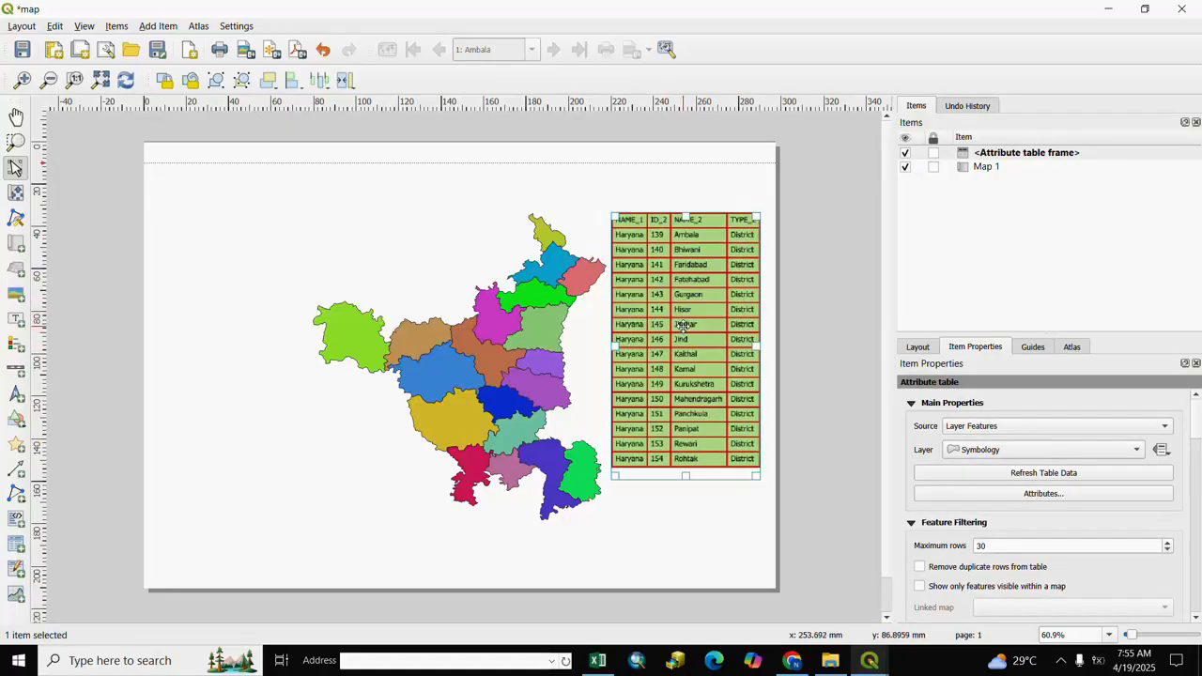
pyautogui.click(934, 153)
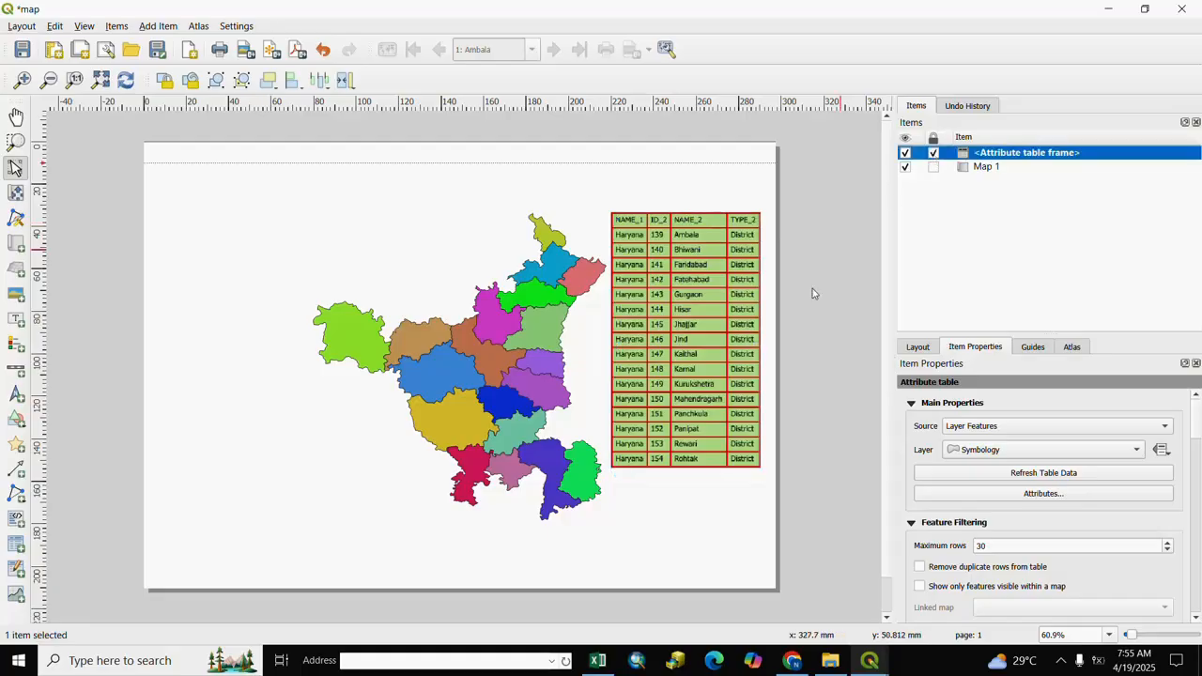
# Try moving Map 1 on the page while it is unlocked, and undo the move
pyautogui.click(772, 369)
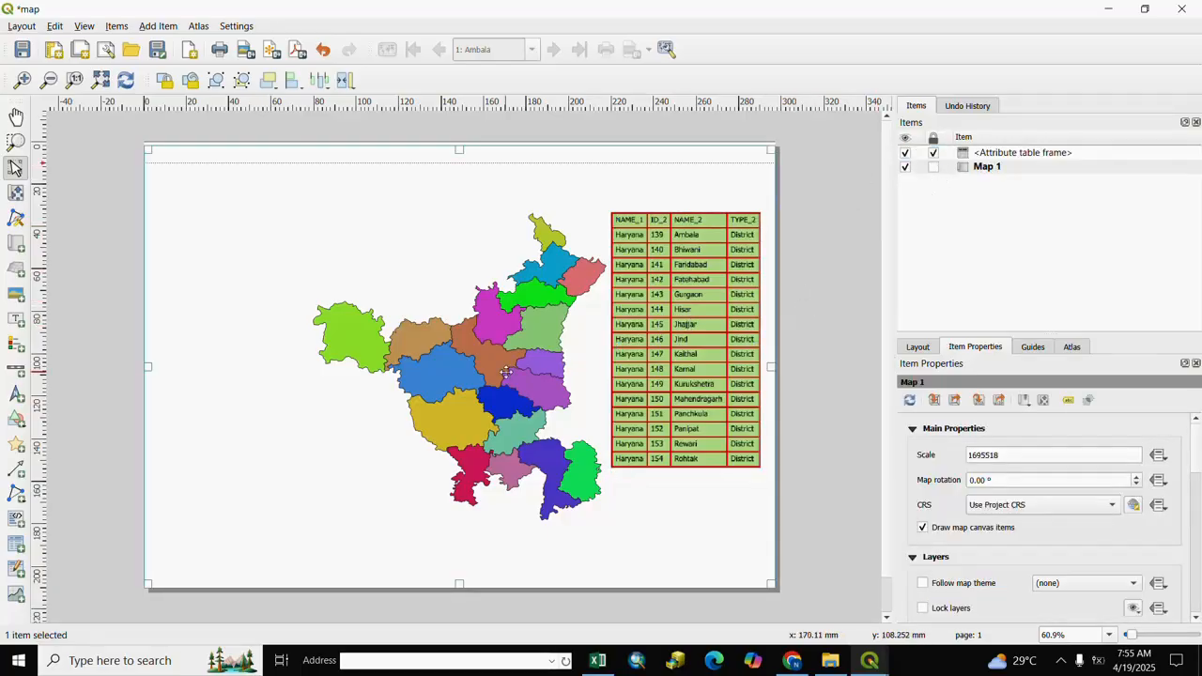
pyautogui.moveTo(508, 376)
pyautogui.mouseDown()
pyautogui.moveTo(513, 310)
pyautogui.moveTo(513, 389)
pyautogui.mouseUp()
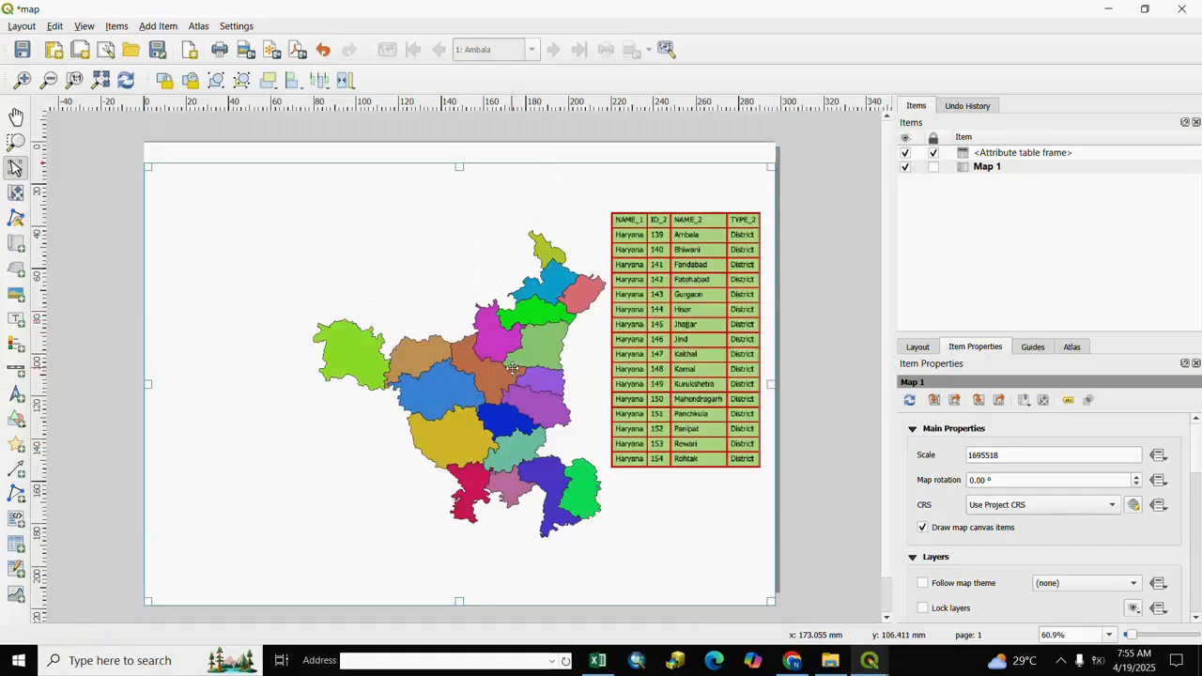
pyautogui.hotkey('ctrl', 'z')
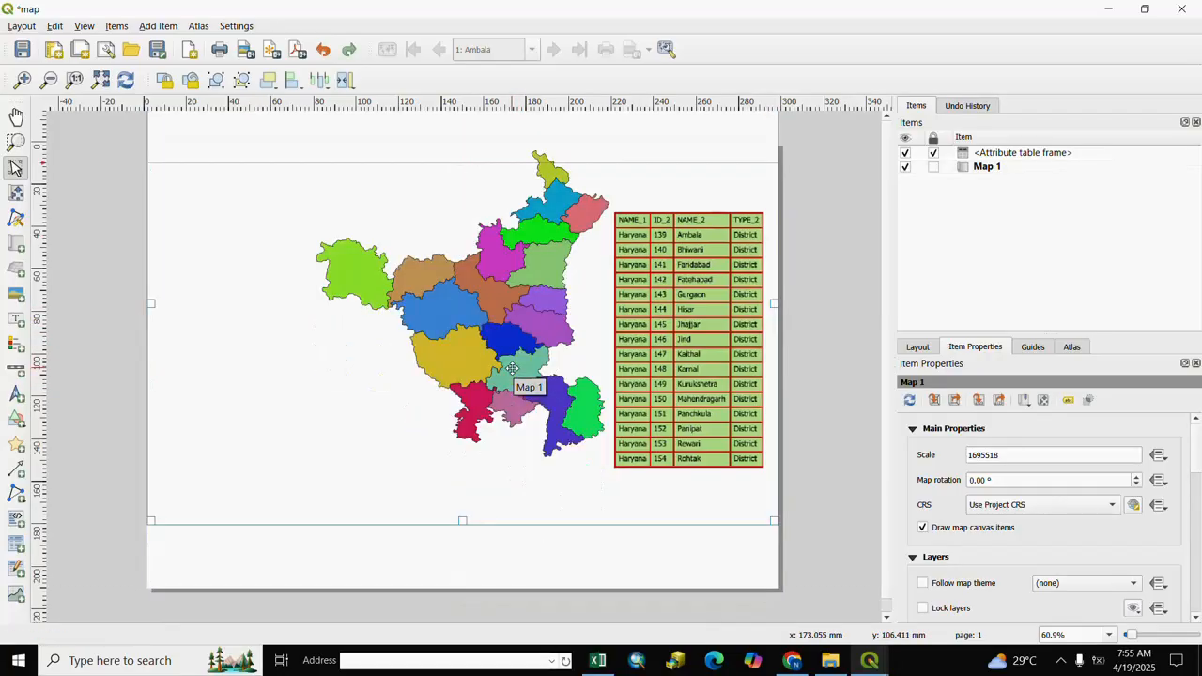
pyautogui.hotkey('ctrl', 'y')
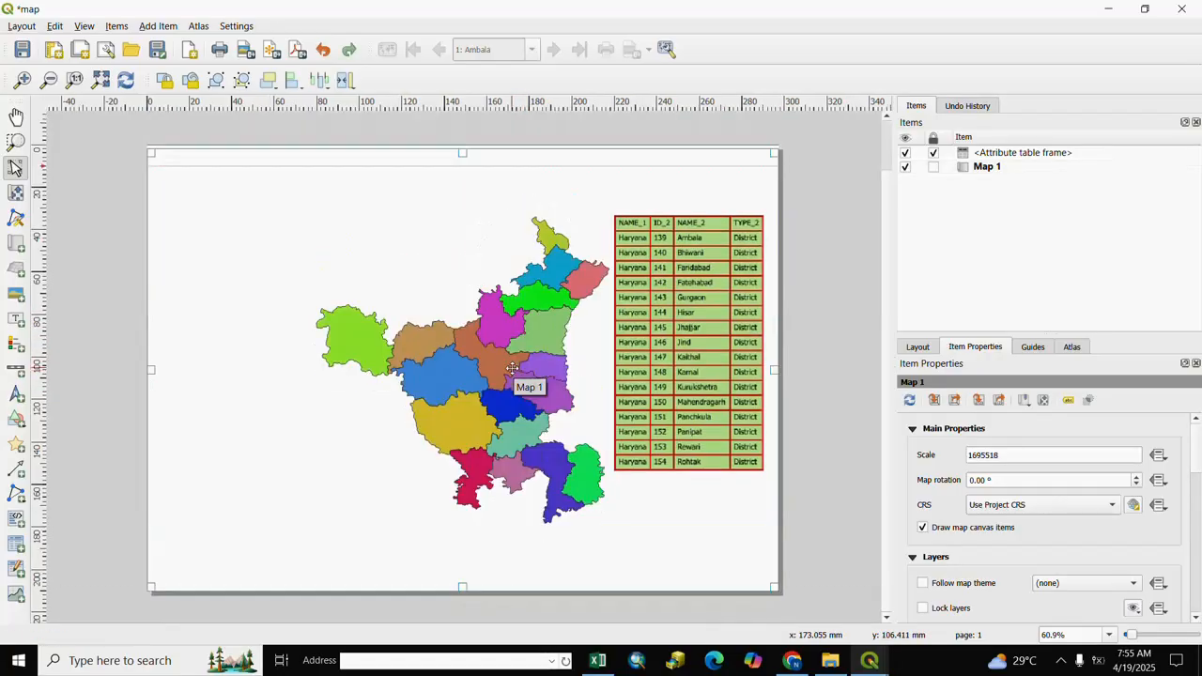
# Lock Map 1 and test whether it can still be selected or moved on the page
pyautogui.click(933, 167)
pyautogui.click(536, 357)
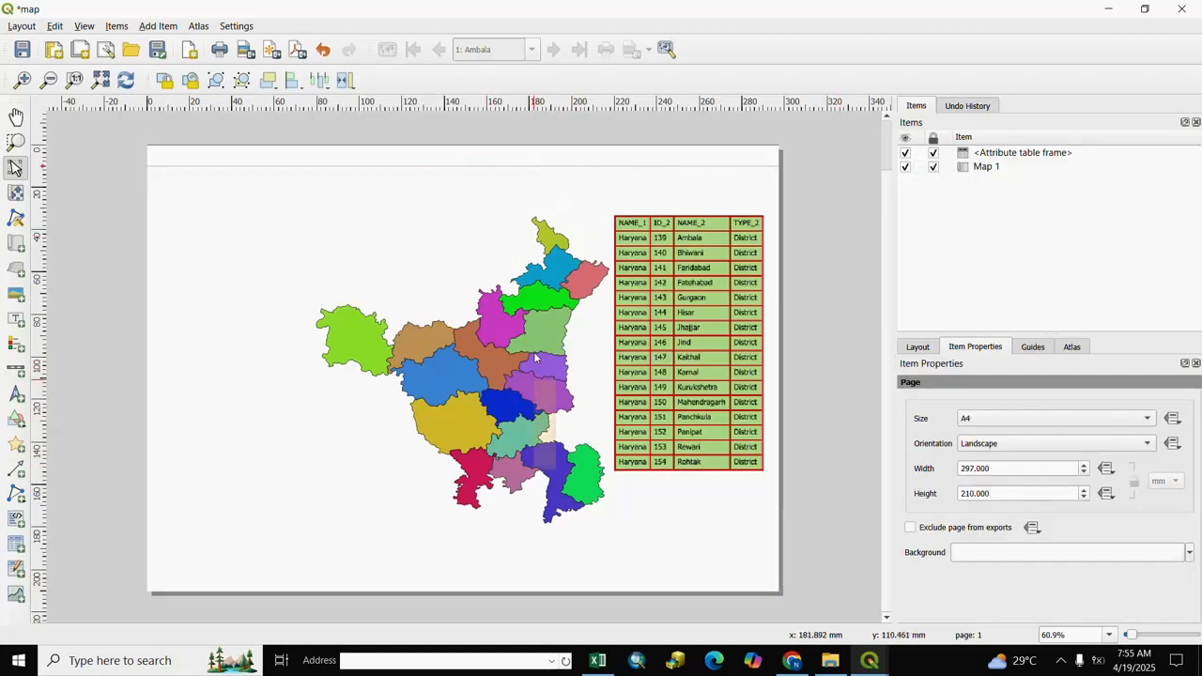
pyautogui.moveTo(446, 373); pyautogui.dragTo(533, 480)
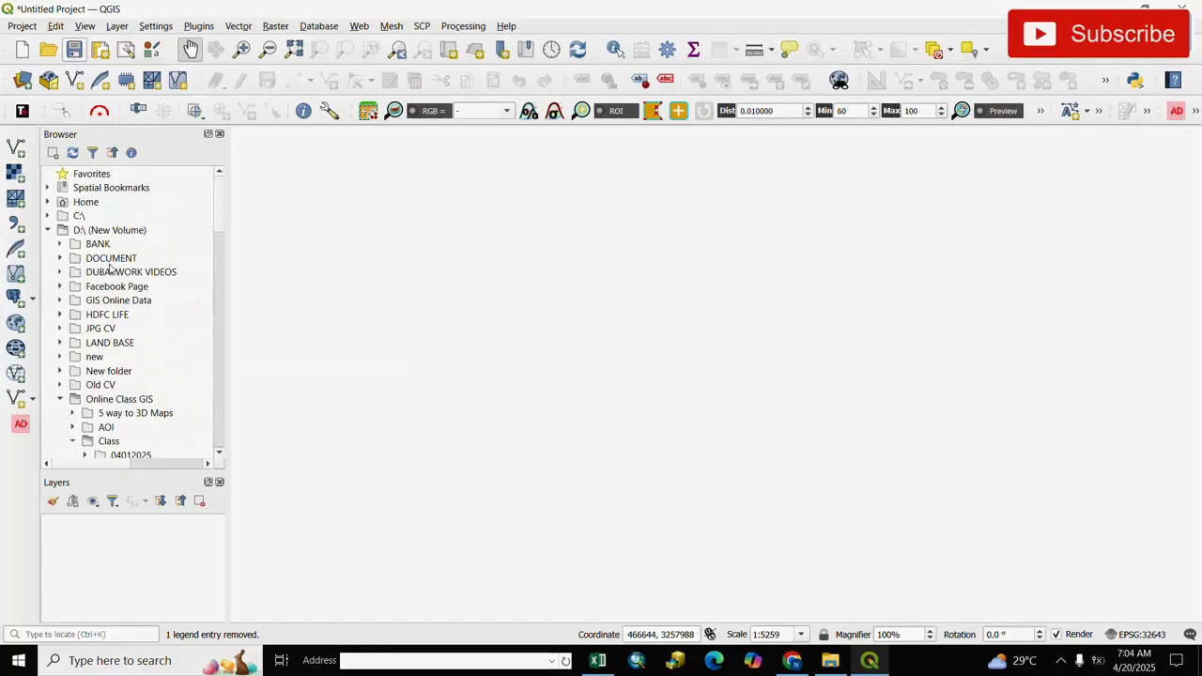
# Add the first Power_Project_Image raster from the Image folder of Online Class GIS > Class > 17042025 to the empty project
pyautogui.scroll(4, 122, 233)
pyautogui.click(104, 235)
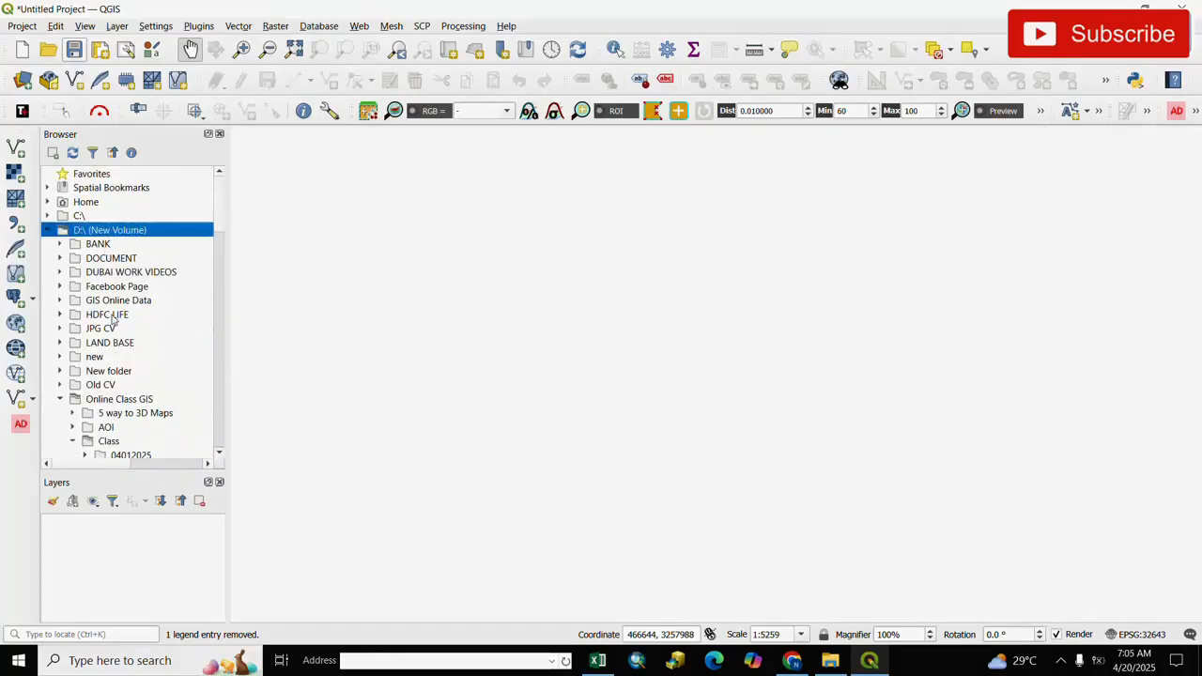
pyautogui.scroll(-1, 114, 338)
pyautogui.click(120, 357)
pyautogui.scroll(-4, 151, 396)
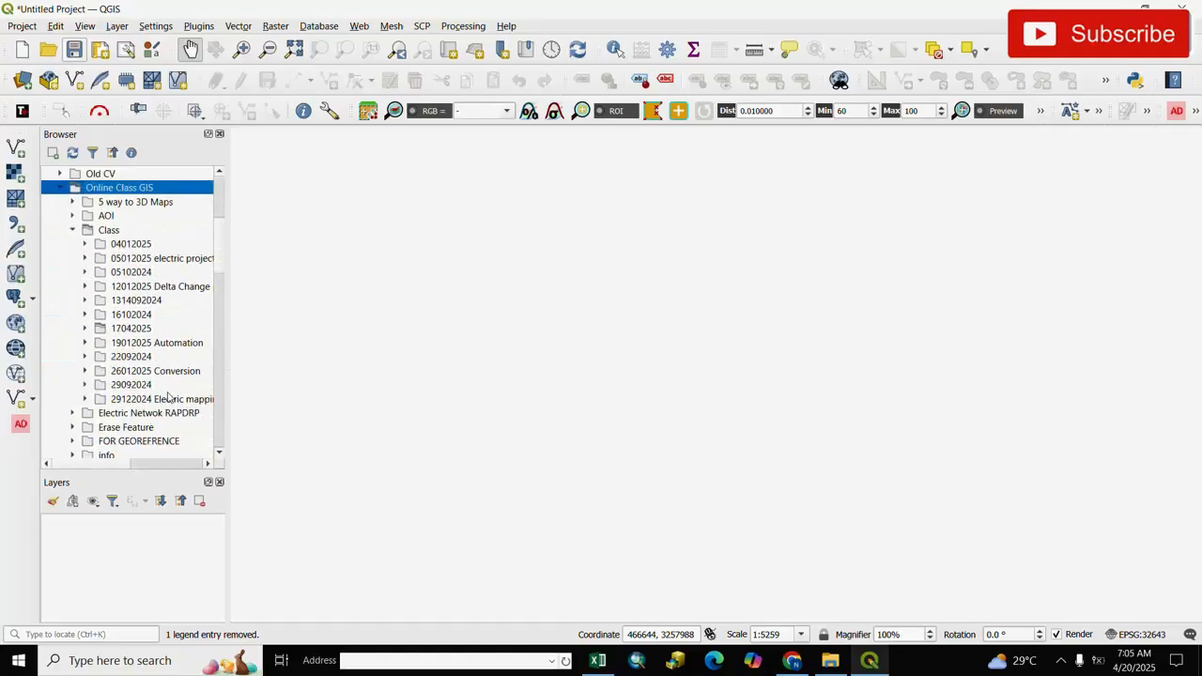
pyautogui.click(85, 328)
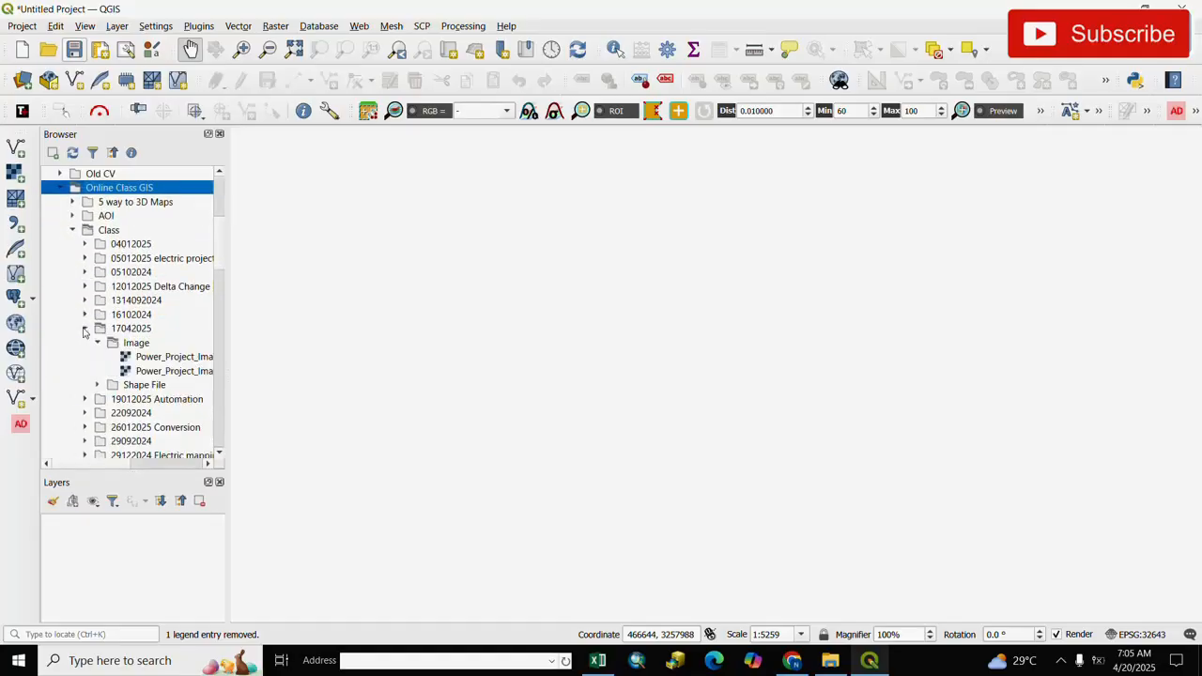
pyautogui.click(143, 347)
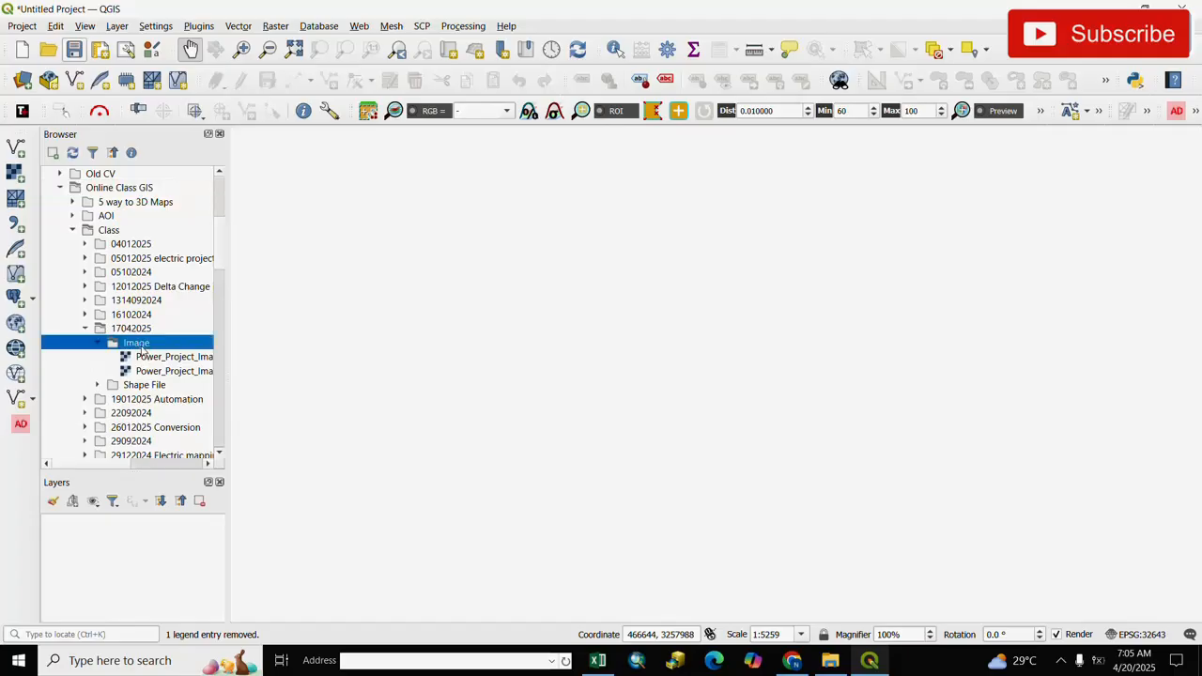
pyautogui.click(155, 358)
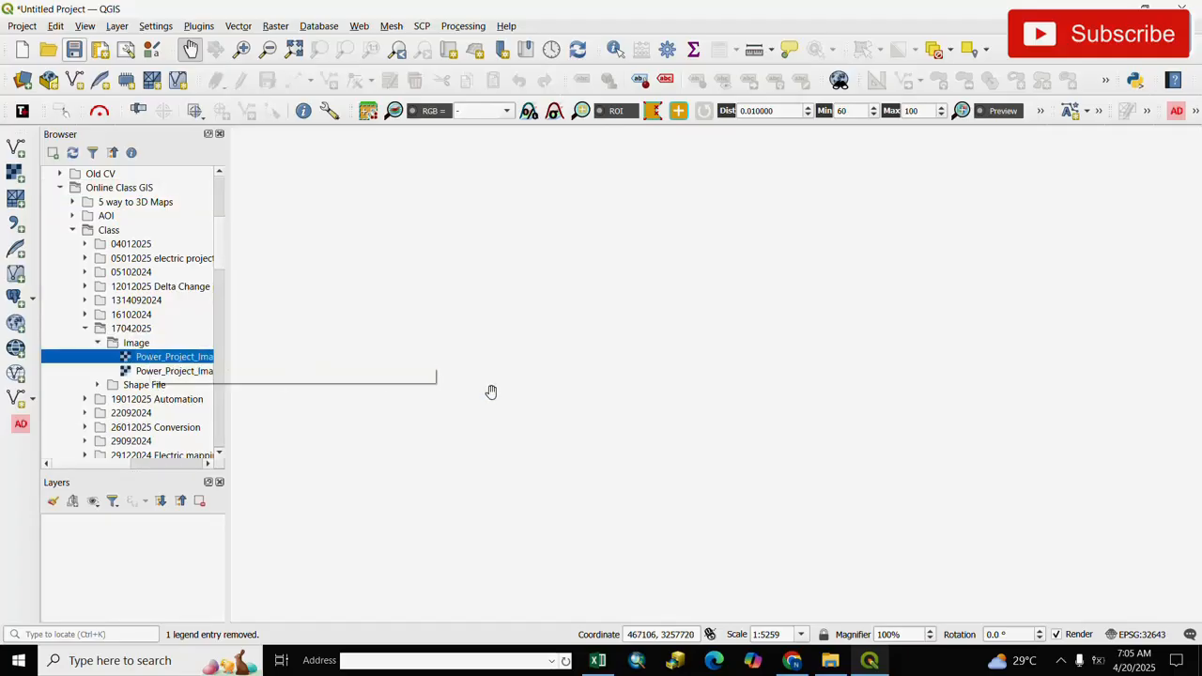
pyautogui.moveTo(165, 361); pyautogui.dragTo(482, 366)
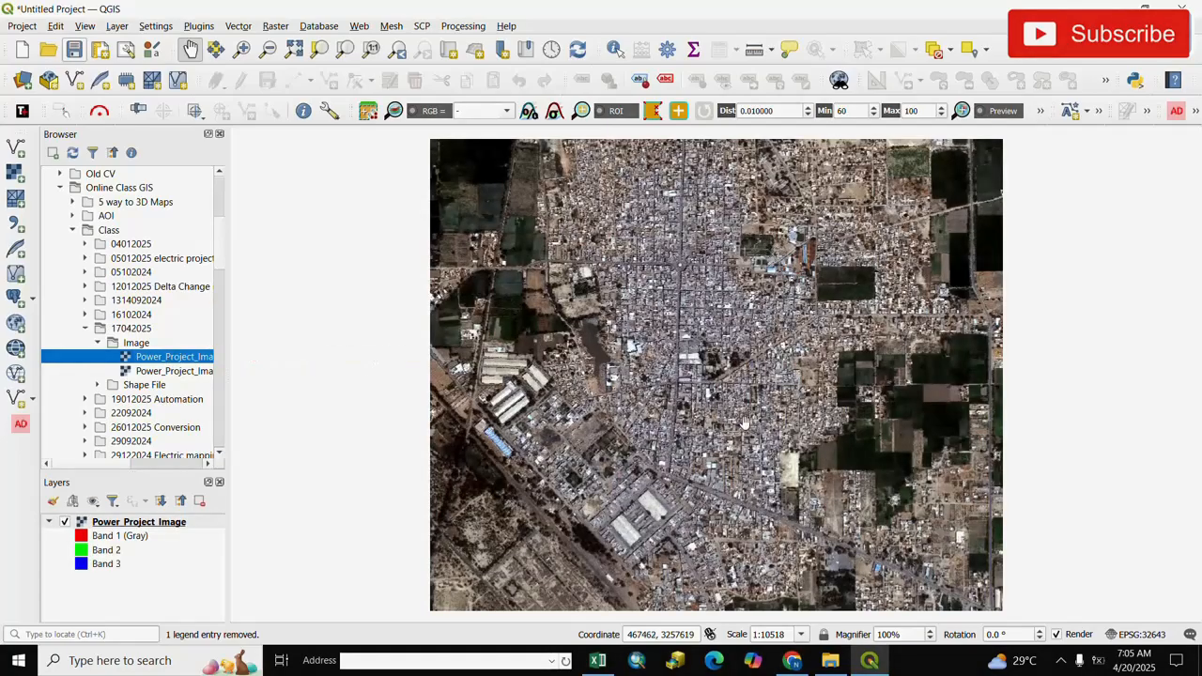
# Examine the satellite image from its full extent down to individual pixels and back
pyautogui.moveTo(742, 428); pyautogui.dragTo(628, 458)
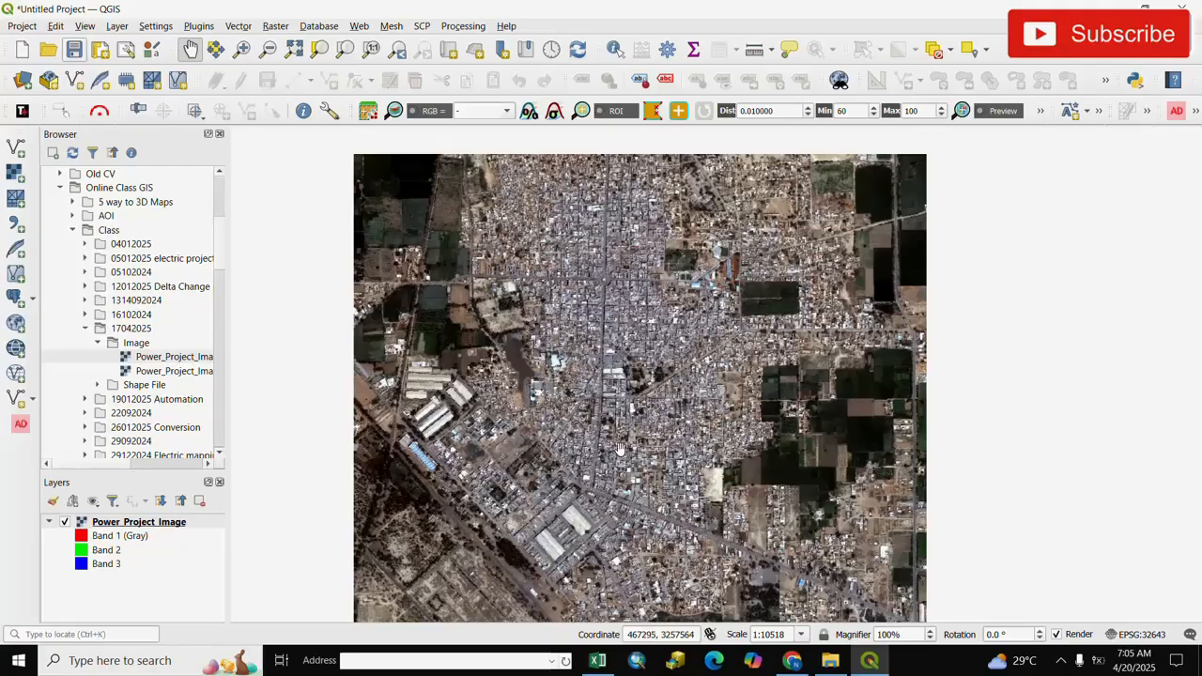
pyautogui.scroll(-1, 618, 442)
pyautogui.scroll(1, 618, 440)
pyautogui.scroll(1, 618, 437)
pyautogui.scroll(7, 618, 437)
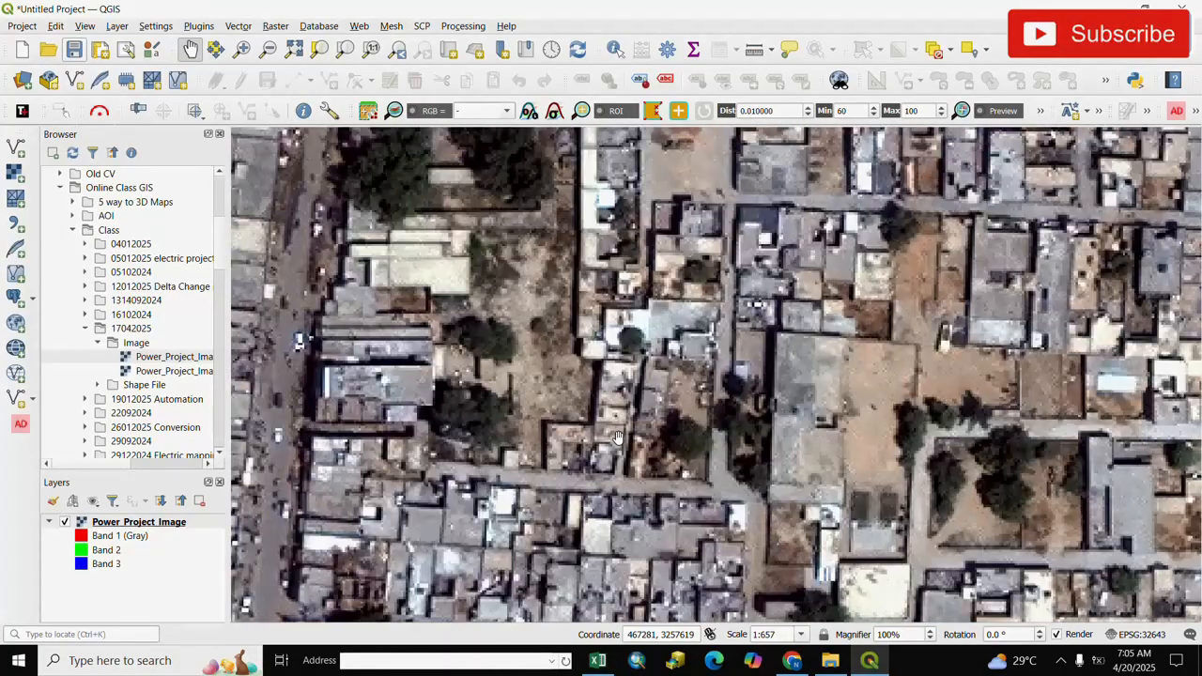
pyautogui.scroll(3, 618, 437)
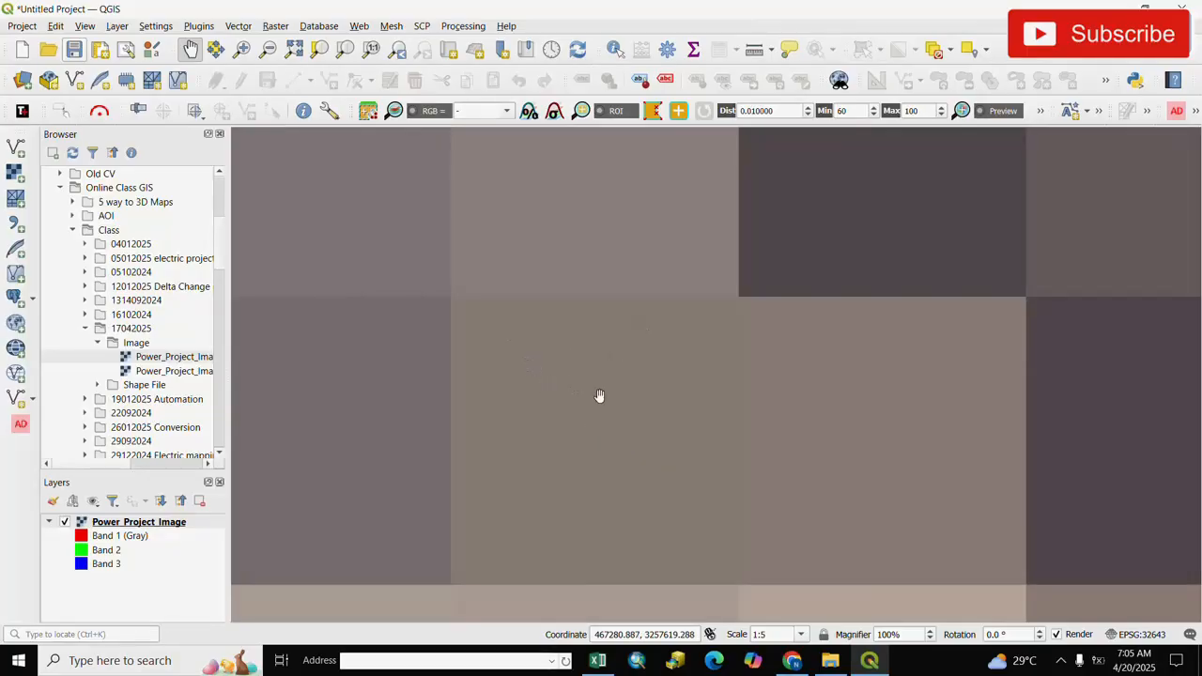
pyautogui.scroll(-7, 600, 395)
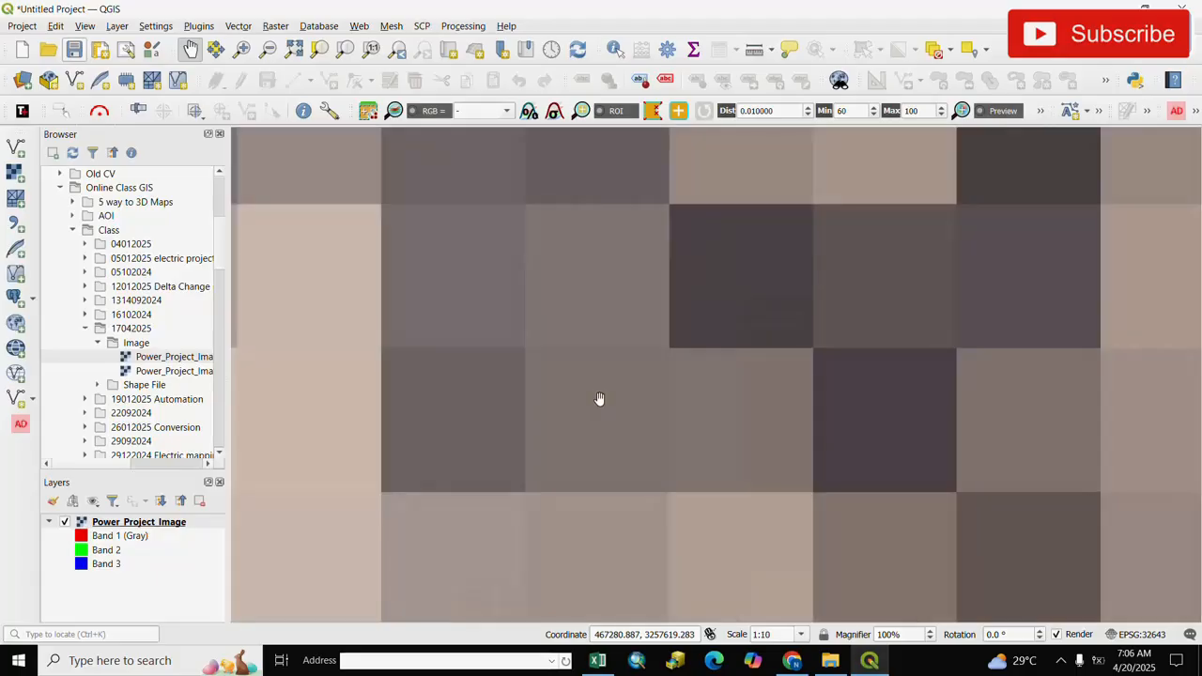
pyautogui.scroll(-2, 600, 396)
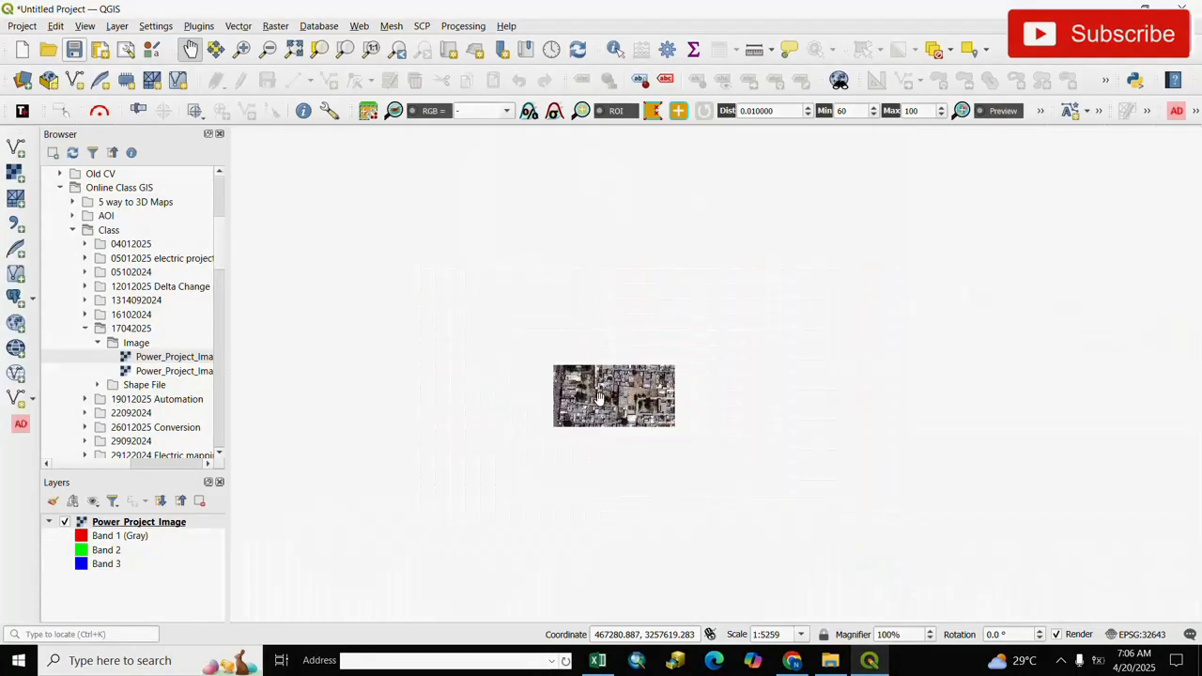
pyautogui.scroll(-2, 607, 379)
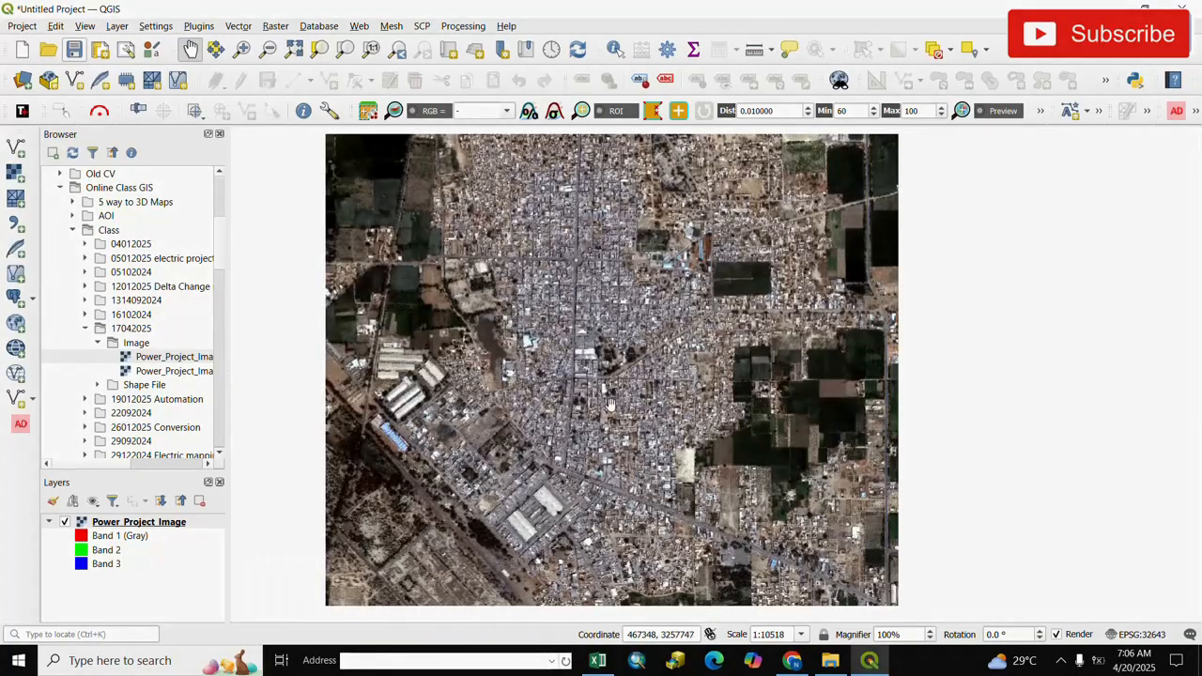
pyautogui.moveTo(609, 404); pyautogui.dragTo(556, 425)
pyautogui.moveTo(650, 335); pyautogui.dragTo(683, 330)
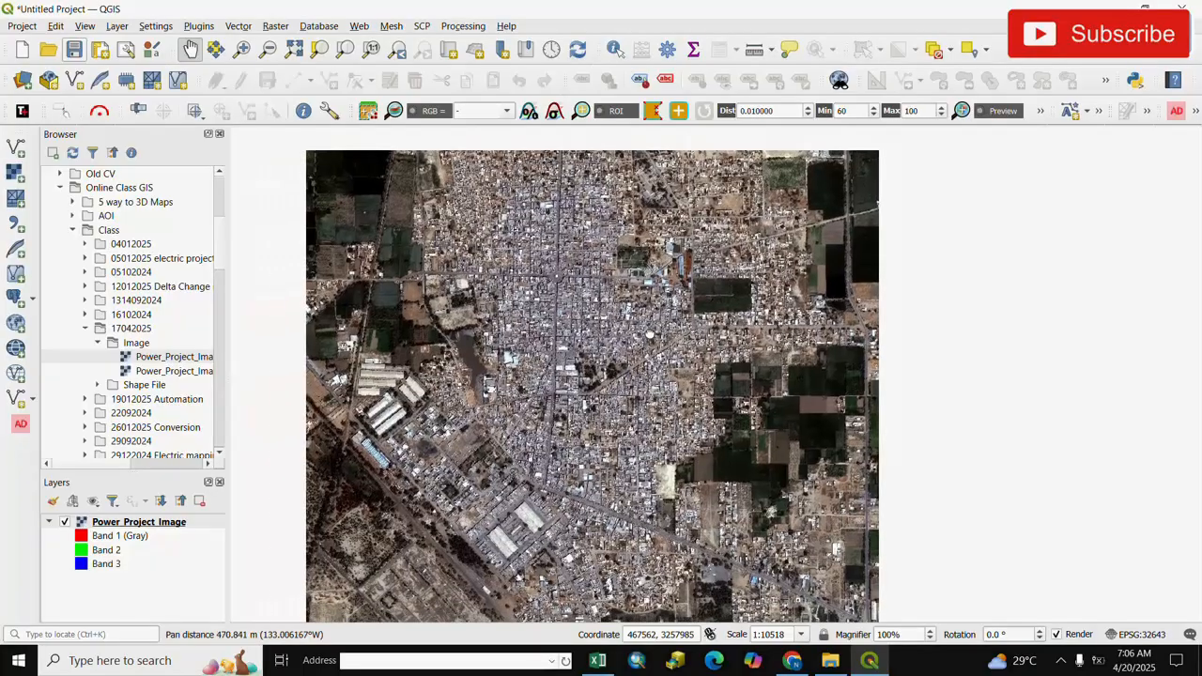
# Start a new shapefile layer with the file name Line in the Online Class GIS > Class > 17042025 folder
pyautogui.click(118, 28)
pyautogui.moveTo(204, 66)
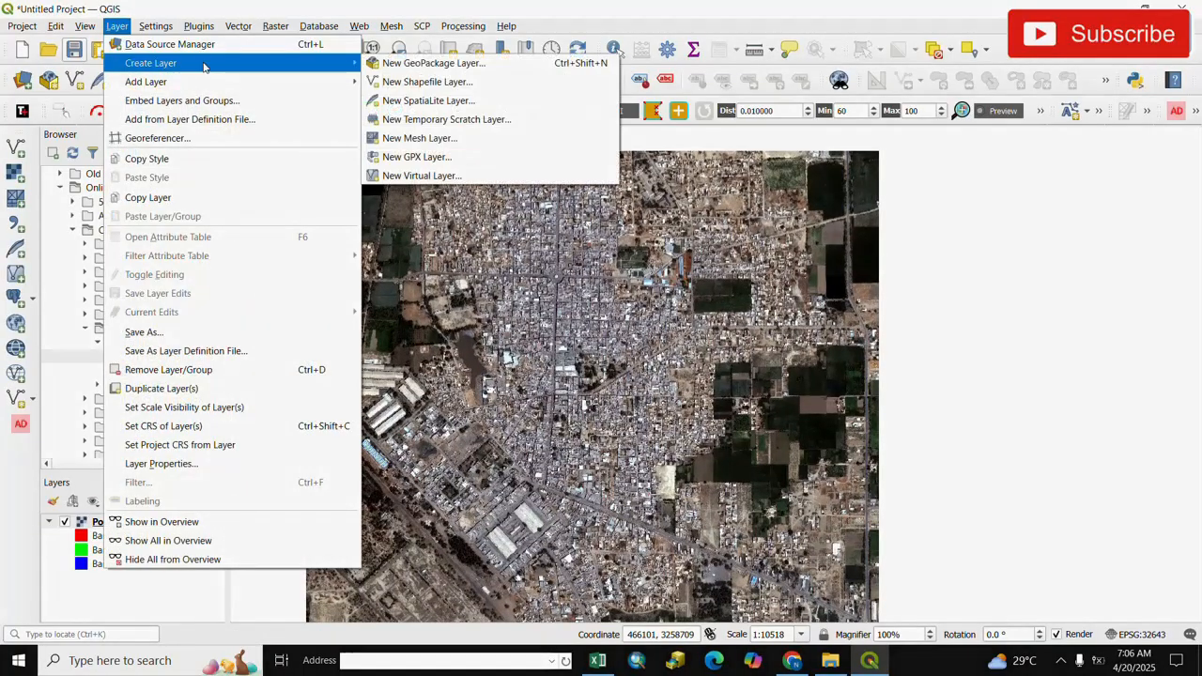
pyautogui.click(428, 82)
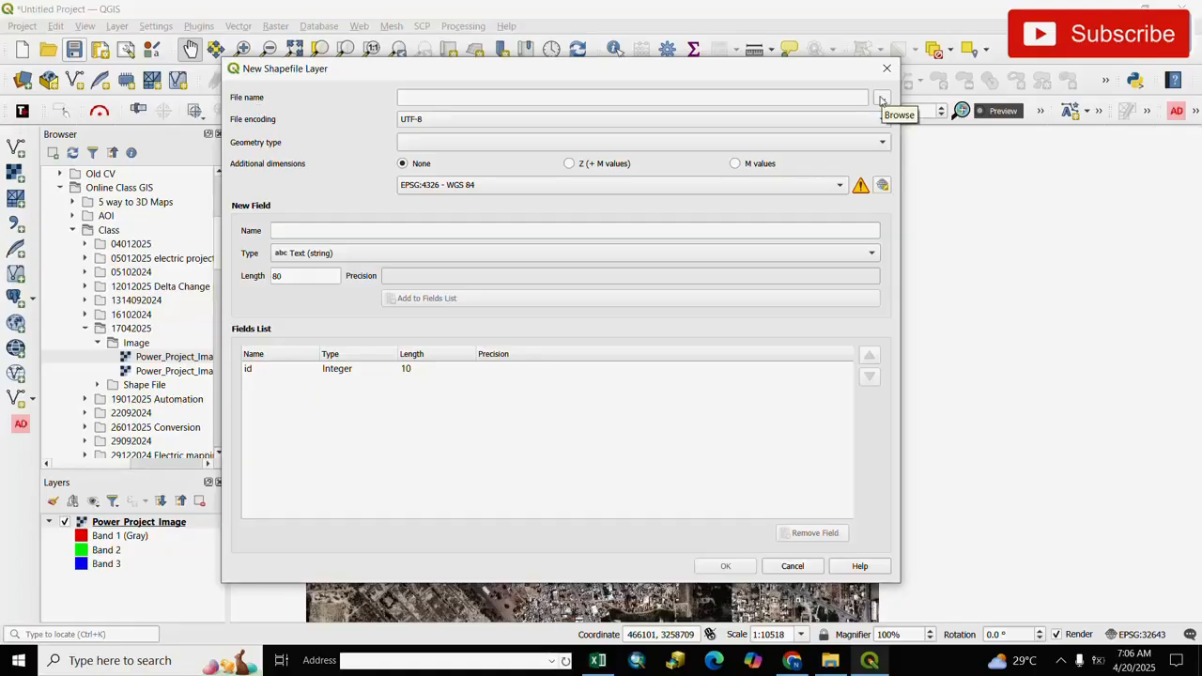
pyautogui.click(881, 100)
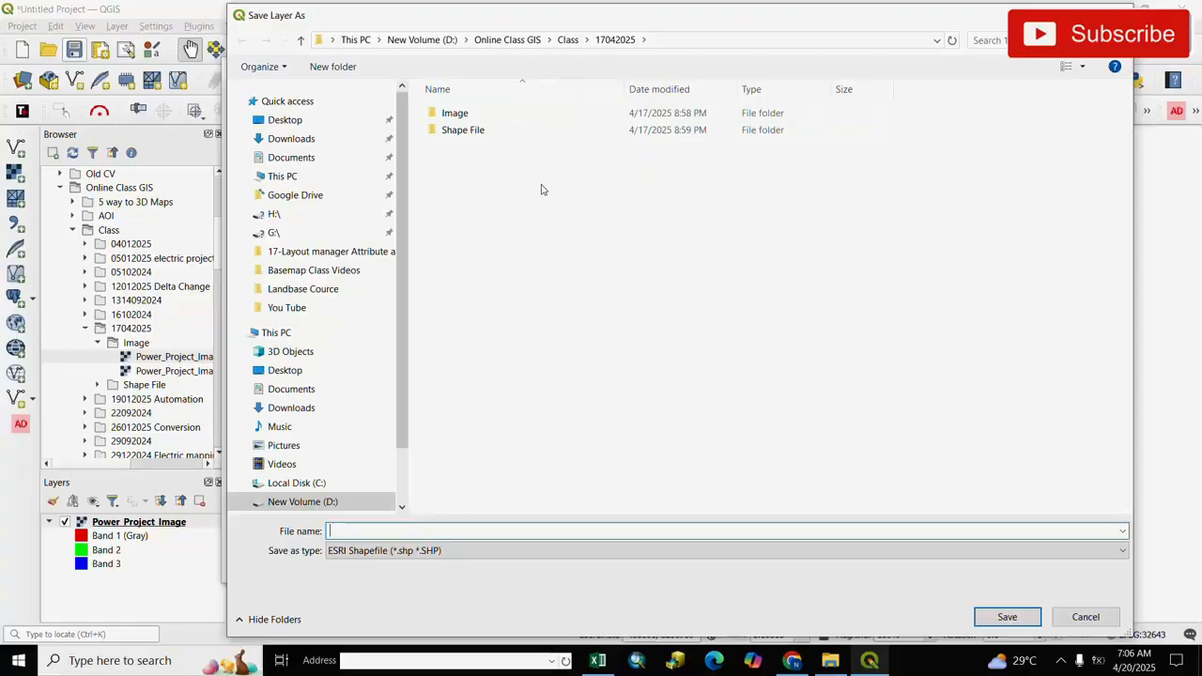
pyautogui.click(679, 42)
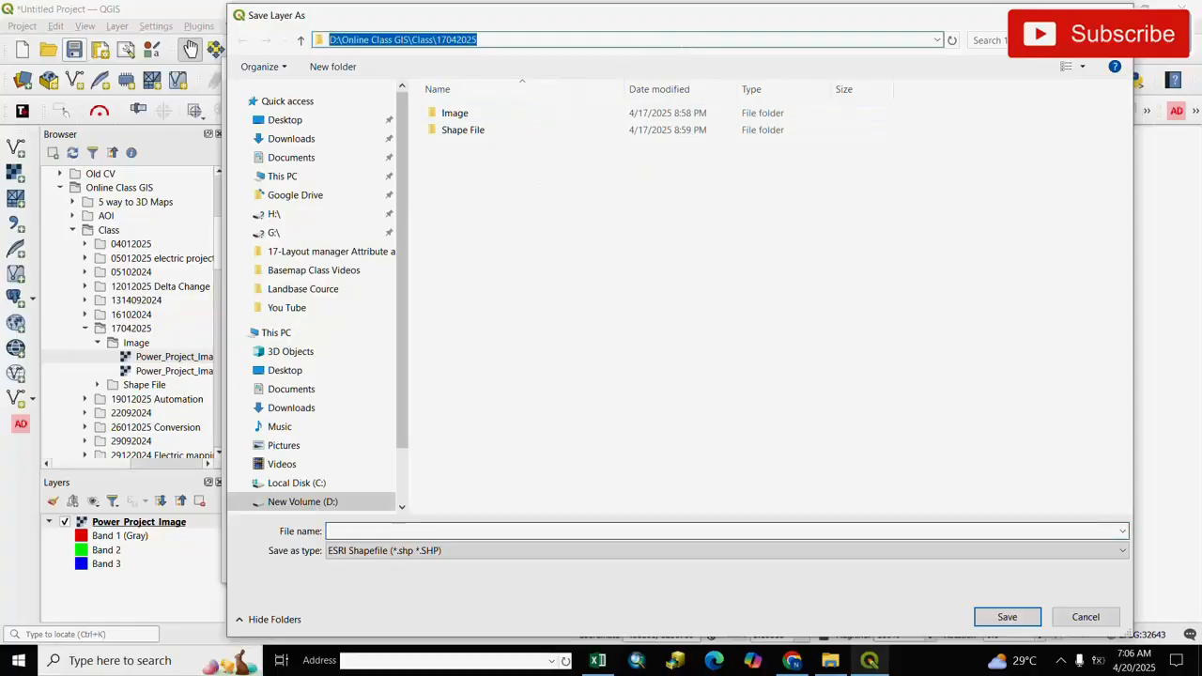
pyautogui.click(370, 531)
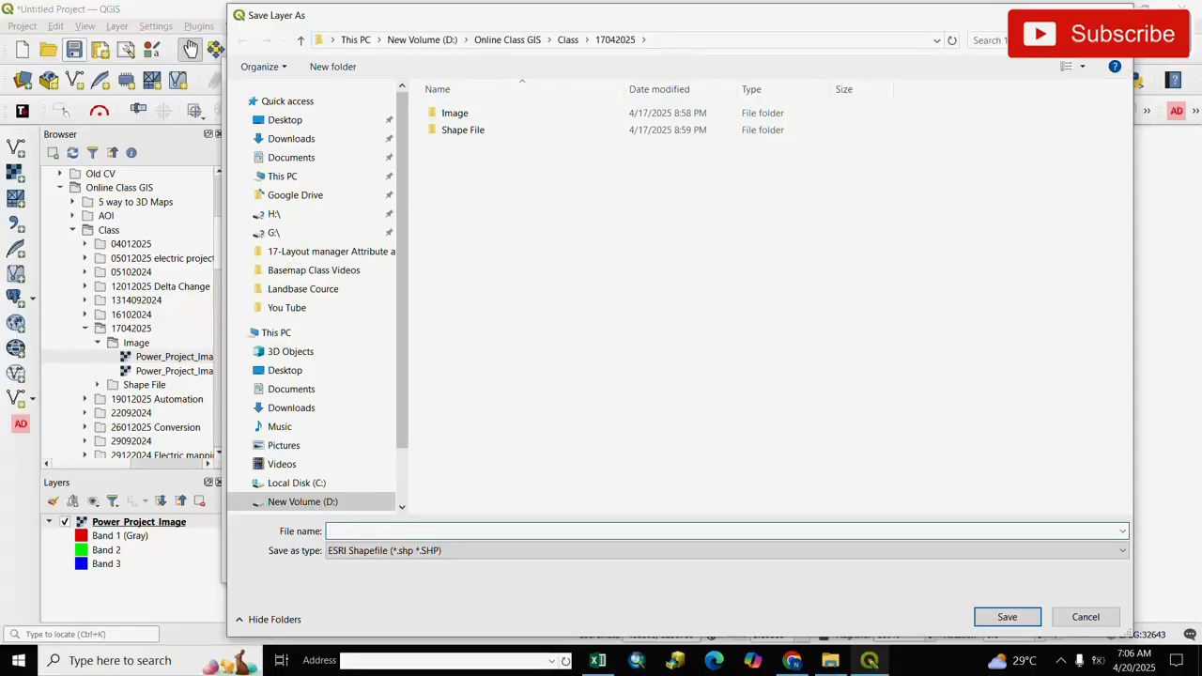
pyautogui.write('Line')
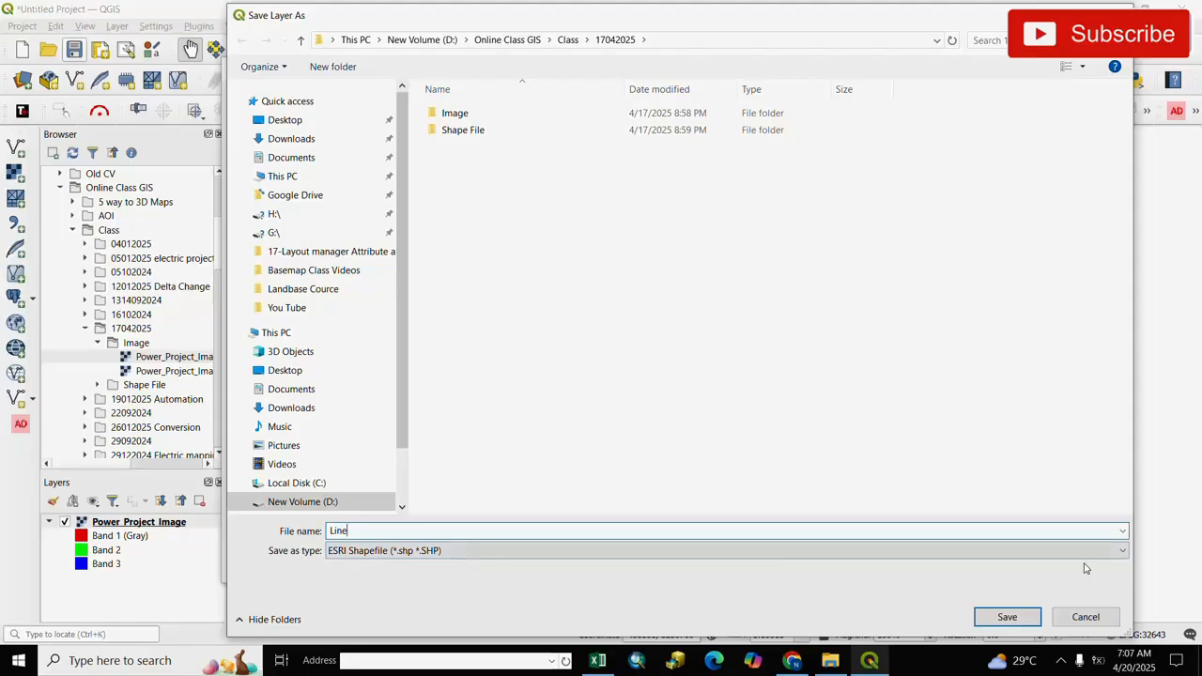
pyautogui.click(999, 620)
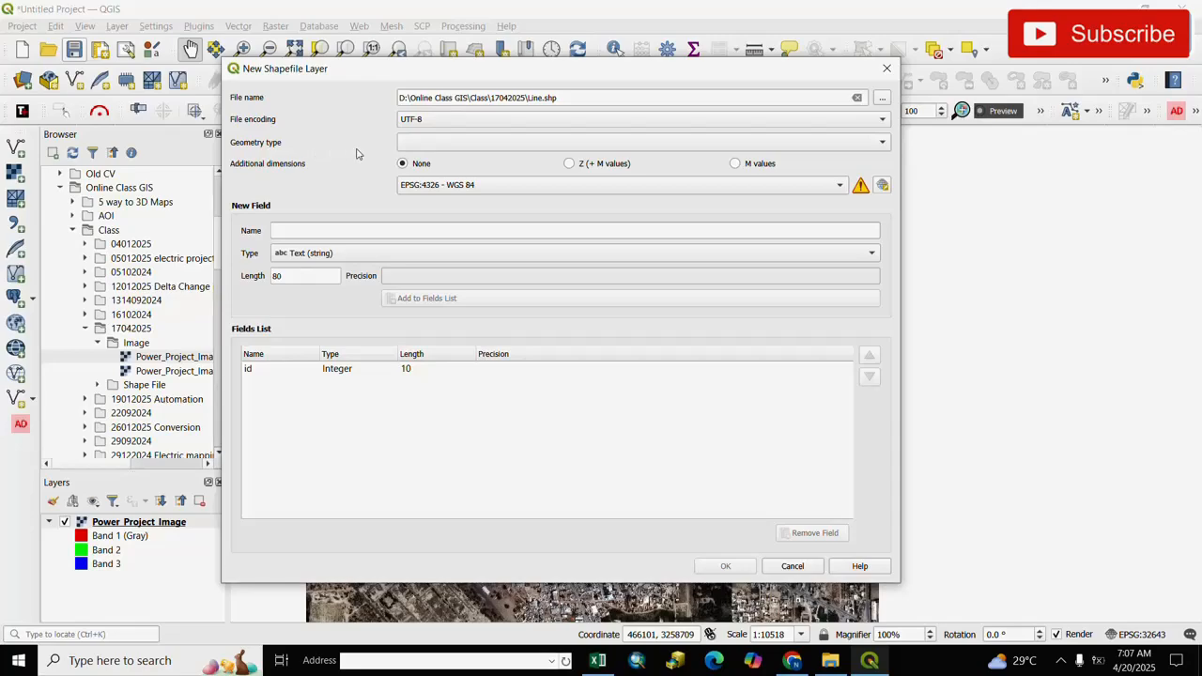
# Set the Line shapefile's geometry type to LineString and its CRS to the project CRS, EPSG:32643 - WGS 84 / UTM zone 43N
pyautogui.click(883, 144)
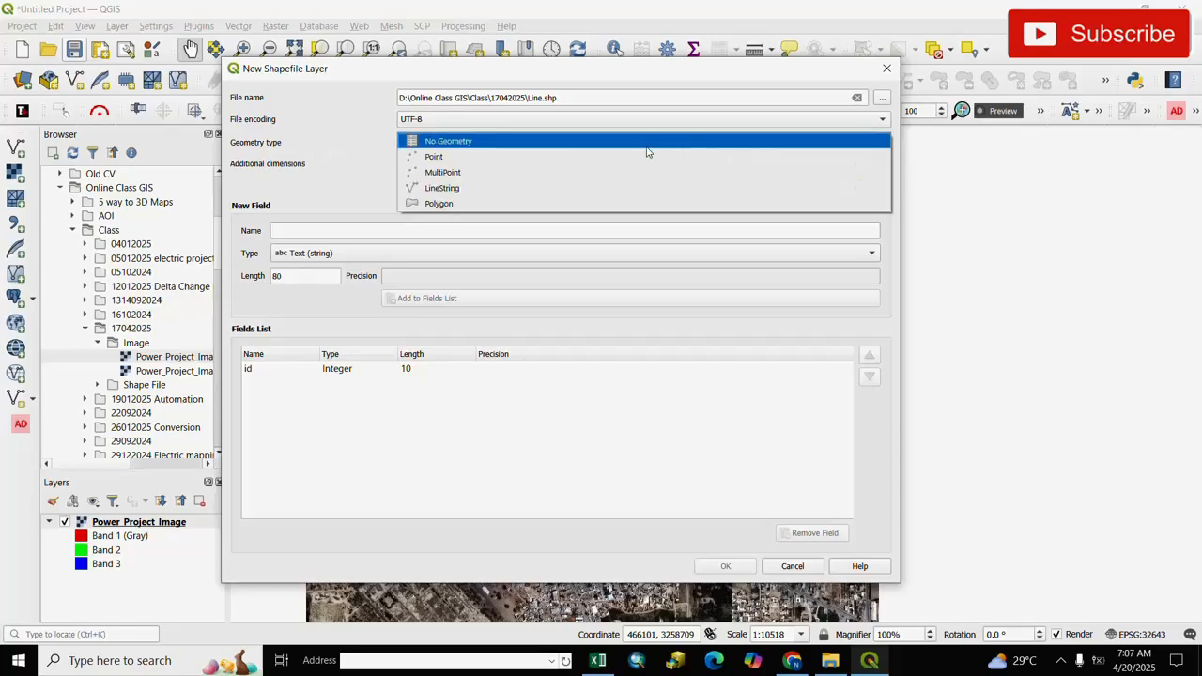
pyautogui.click(438, 190)
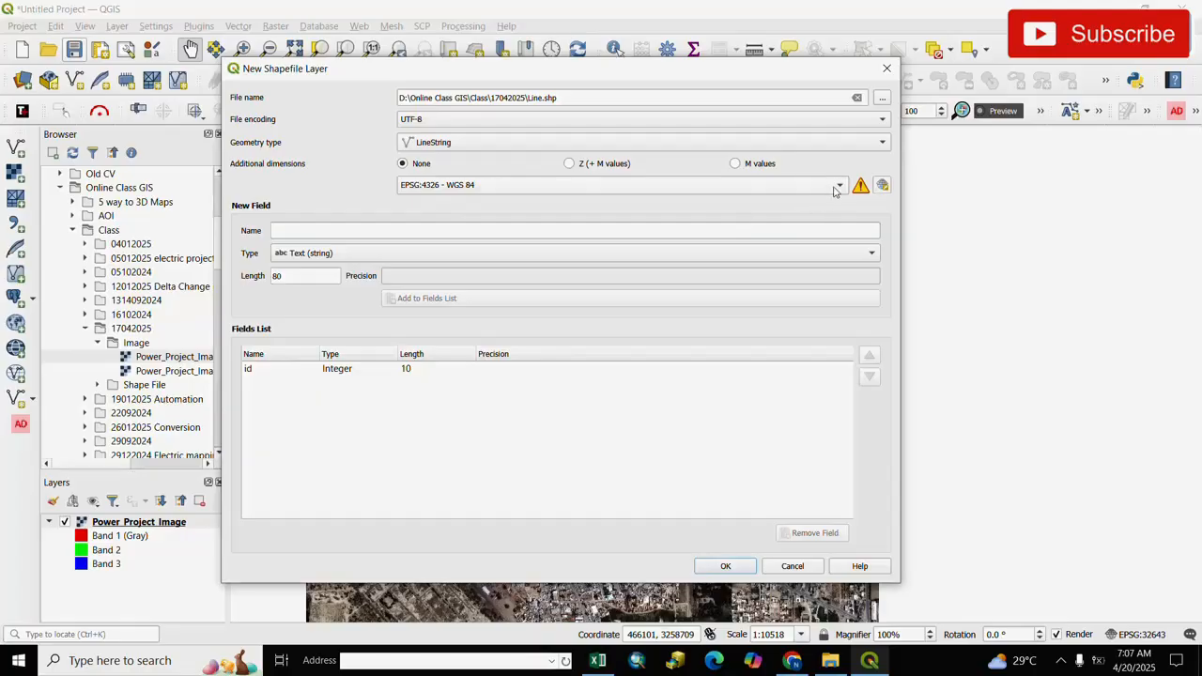
pyautogui.click(838, 187)
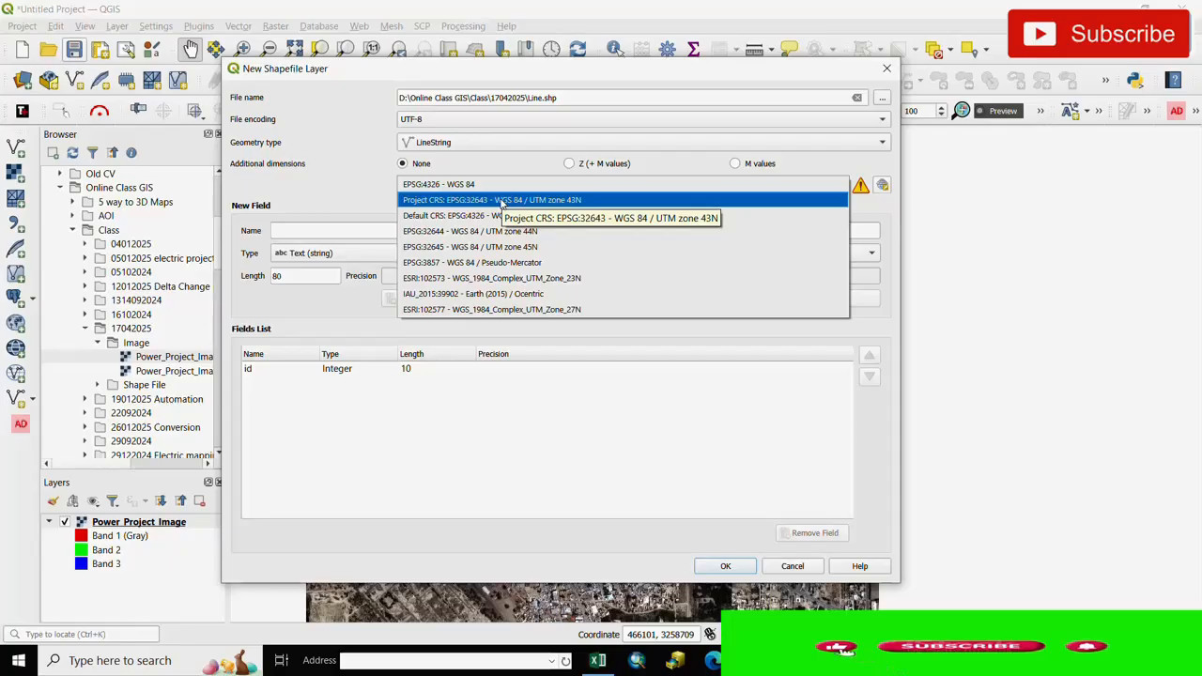
pyautogui.click(526, 200)
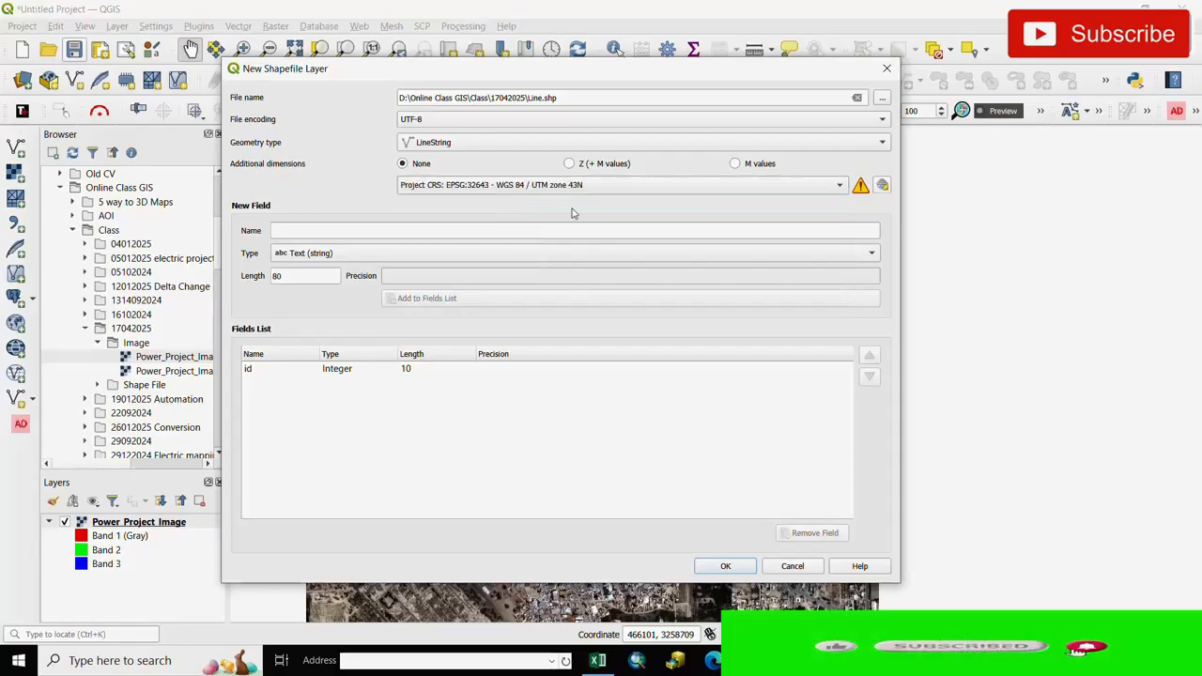
pyautogui.click(882, 186)
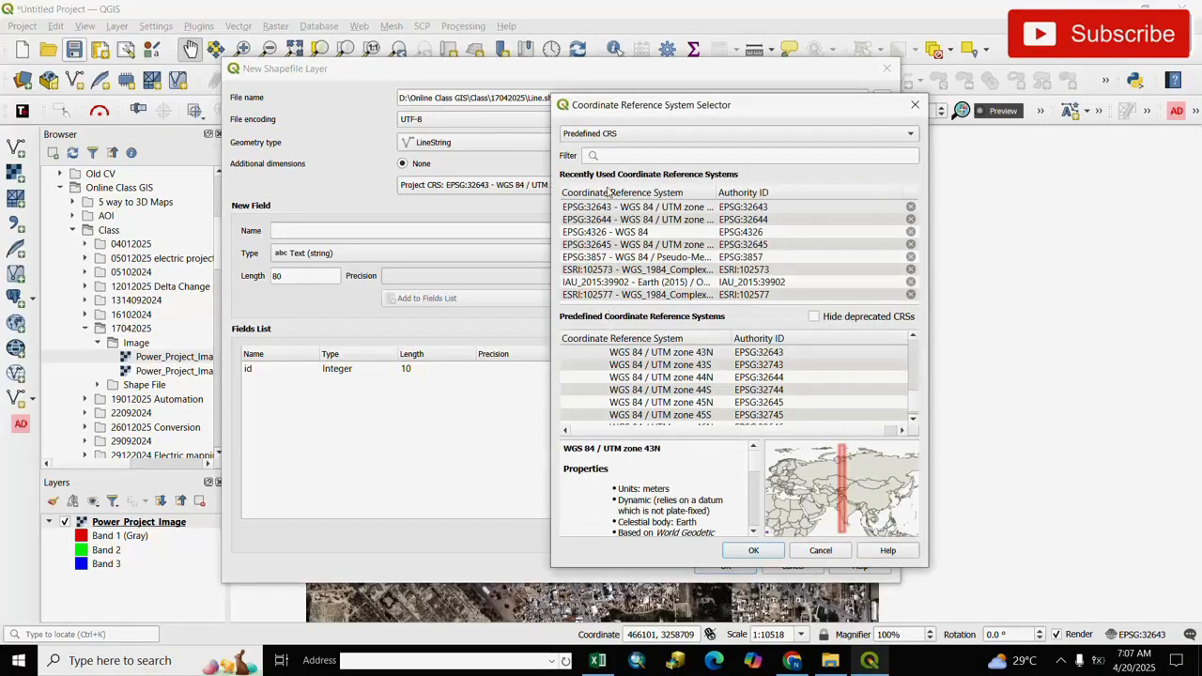
pyautogui.click(611, 156)
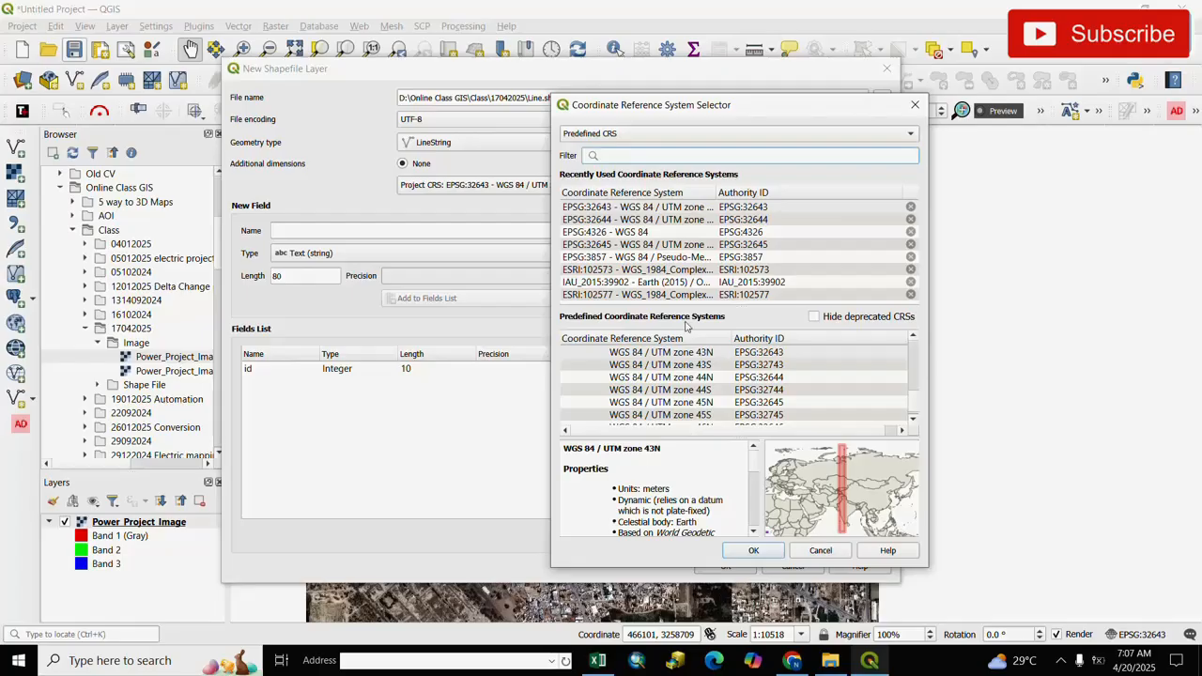
pyautogui.click(915, 105)
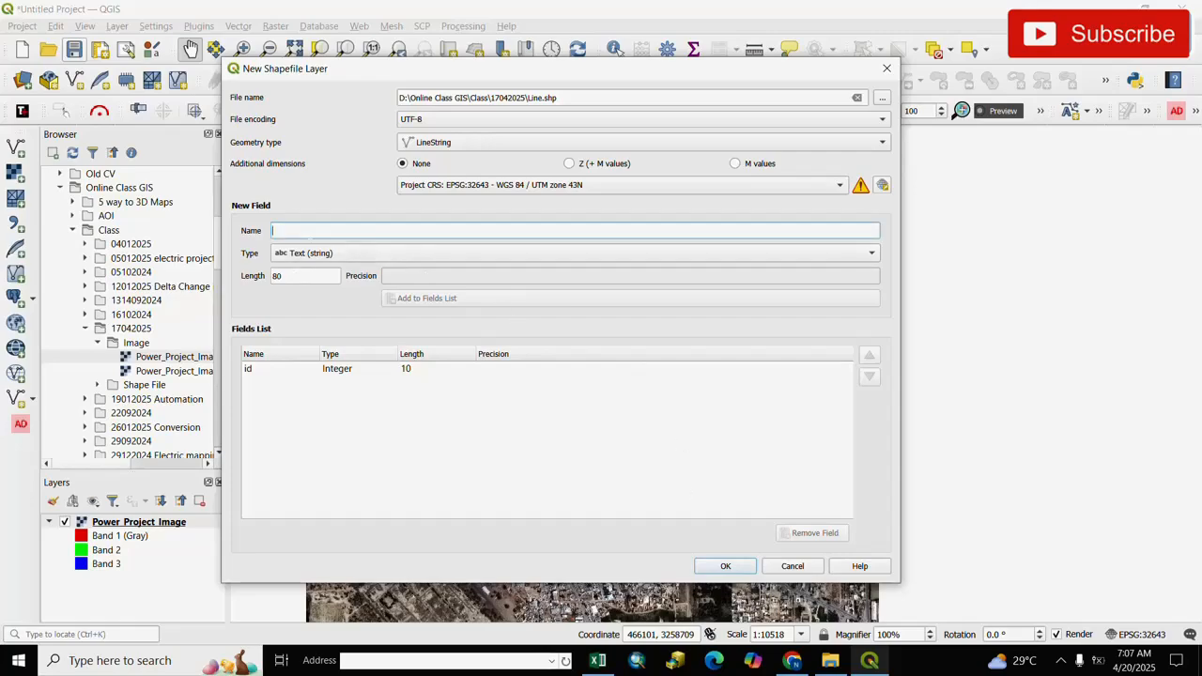
# Add a text field named Lenth with length 80, create the Line shapefile, and select its layer
pyautogui.write('Lenth')
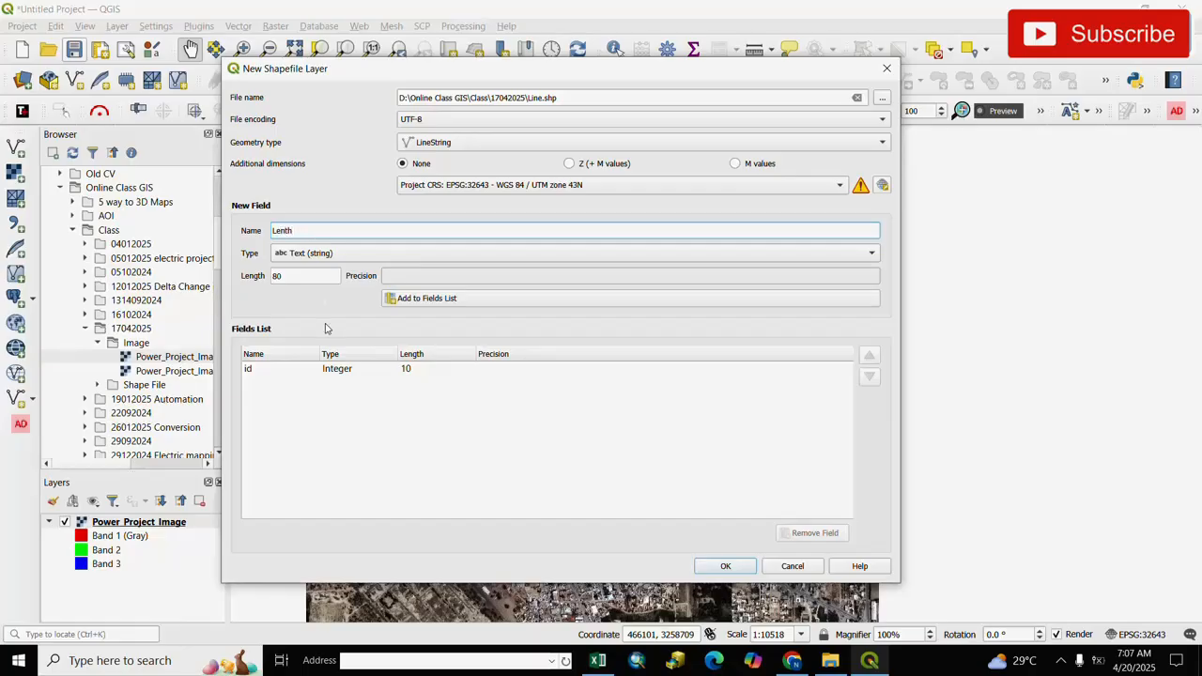
pyautogui.click(297, 276)
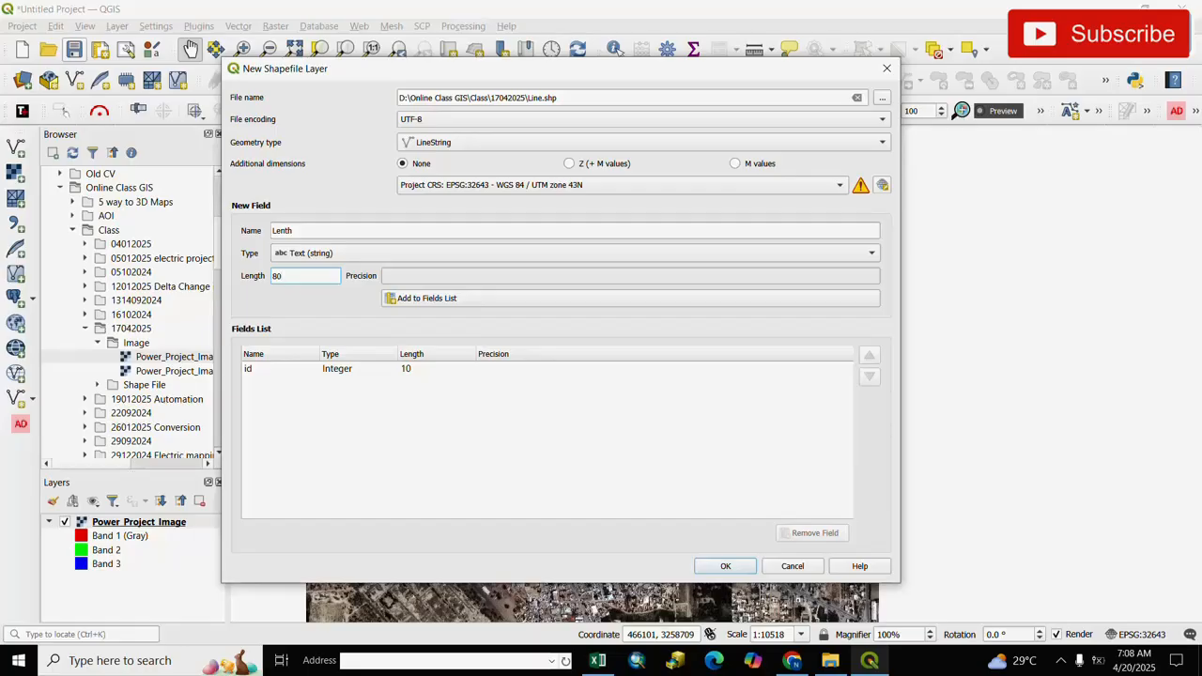
pyautogui.click(439, 303)
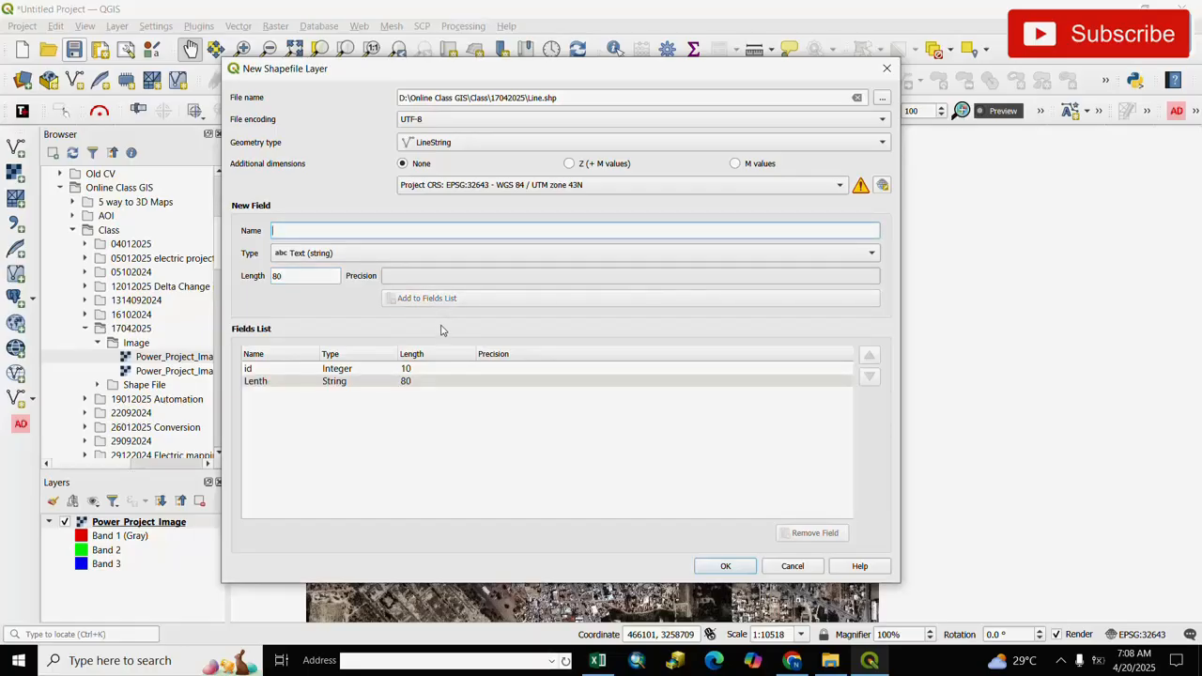
pyautogui.click(725, 567)
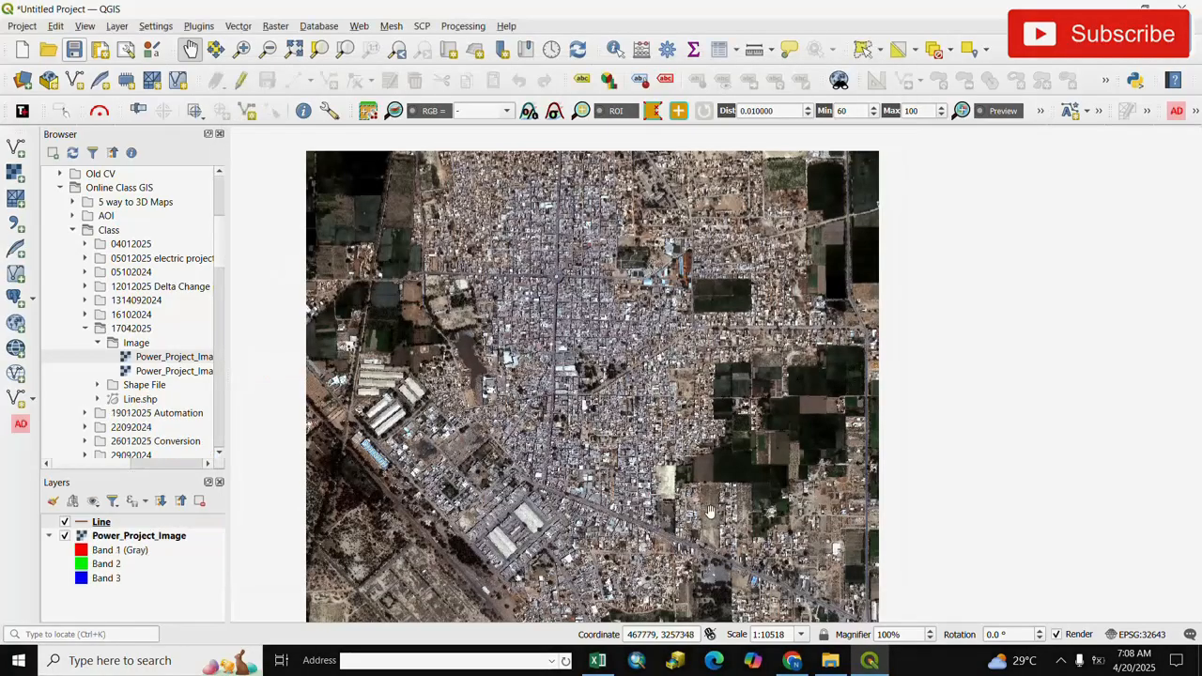
pyautogui.click(167, 603)
pyautogui.click(99, 524)
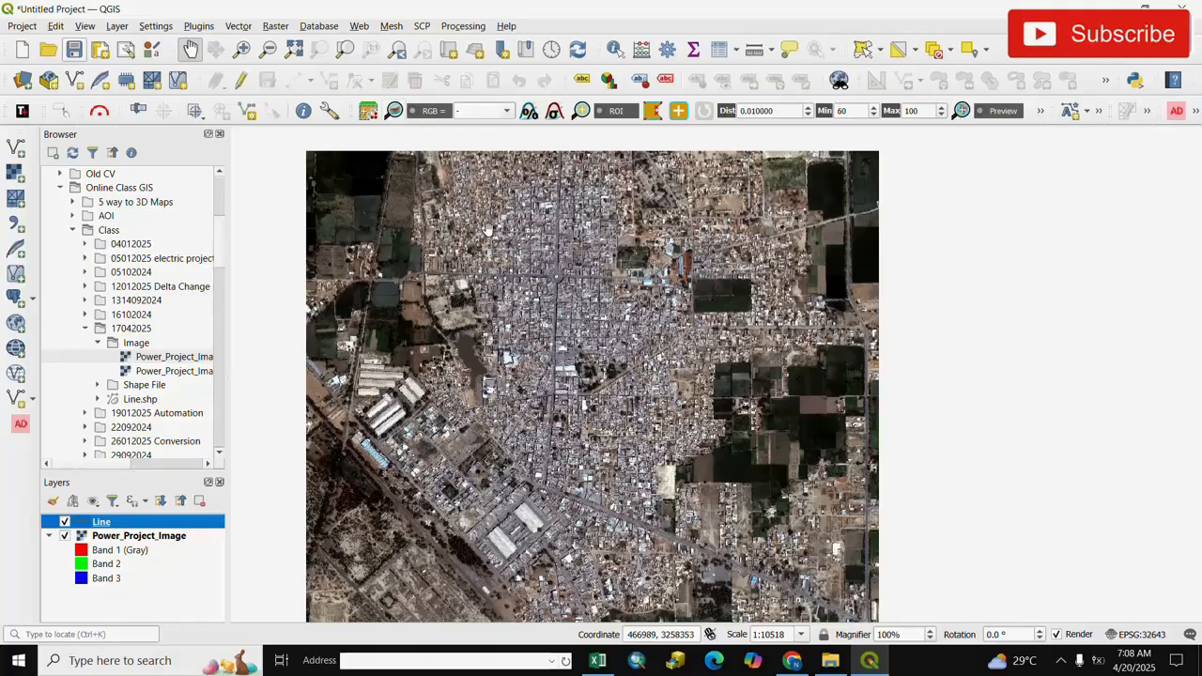
# Start another new shapefile layer with the file name Point in the same 17042025 folder
pyautogui.click(118, 26)
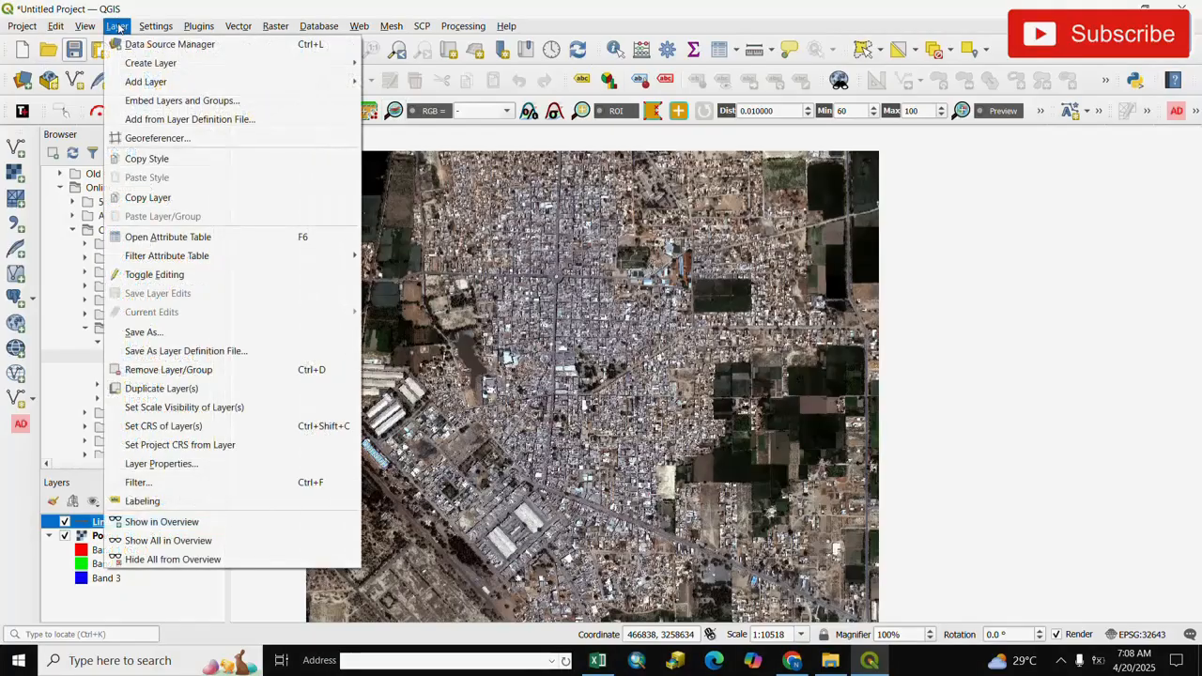
pyautogui.moveTo(145, 64)
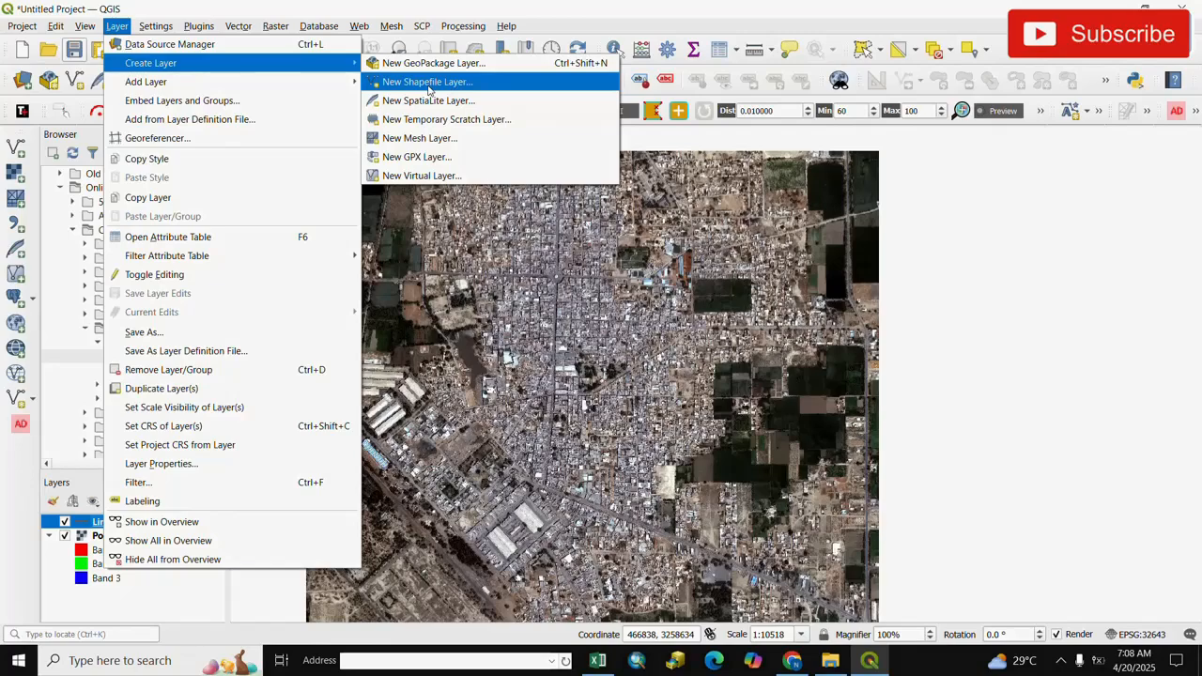
pyautogui.click(428, 84)
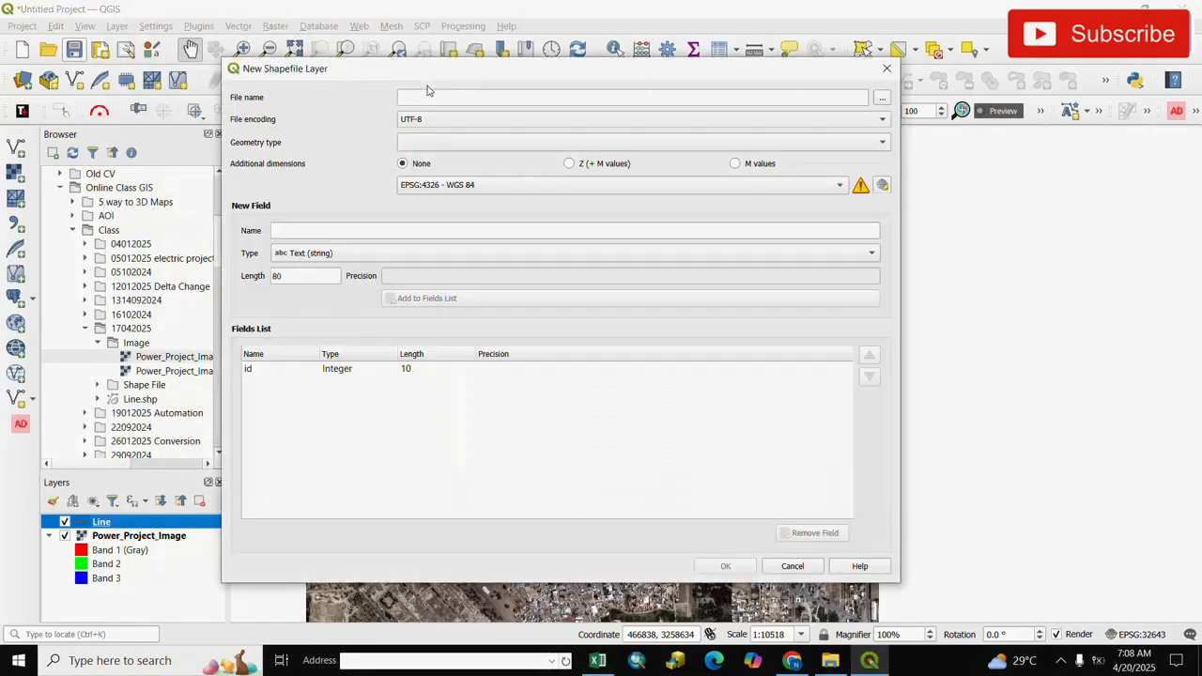
pyautogui.click(882, 97)
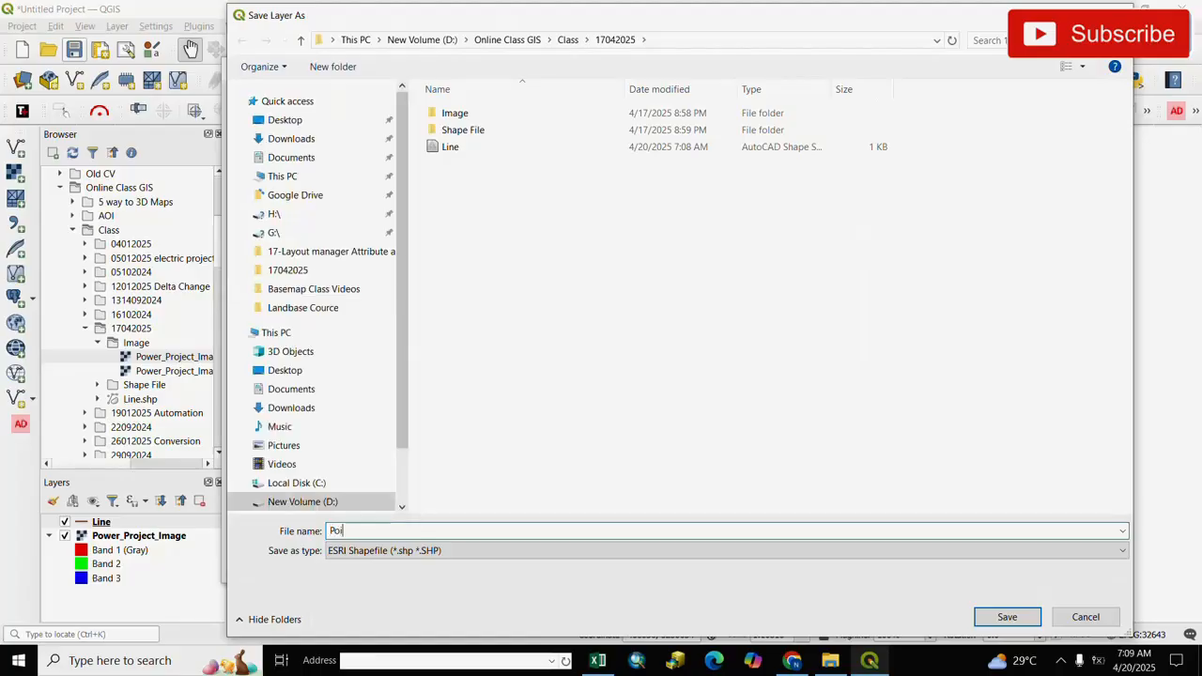
pyautogui.write('Point')
pyautogui.click(1005, 616)
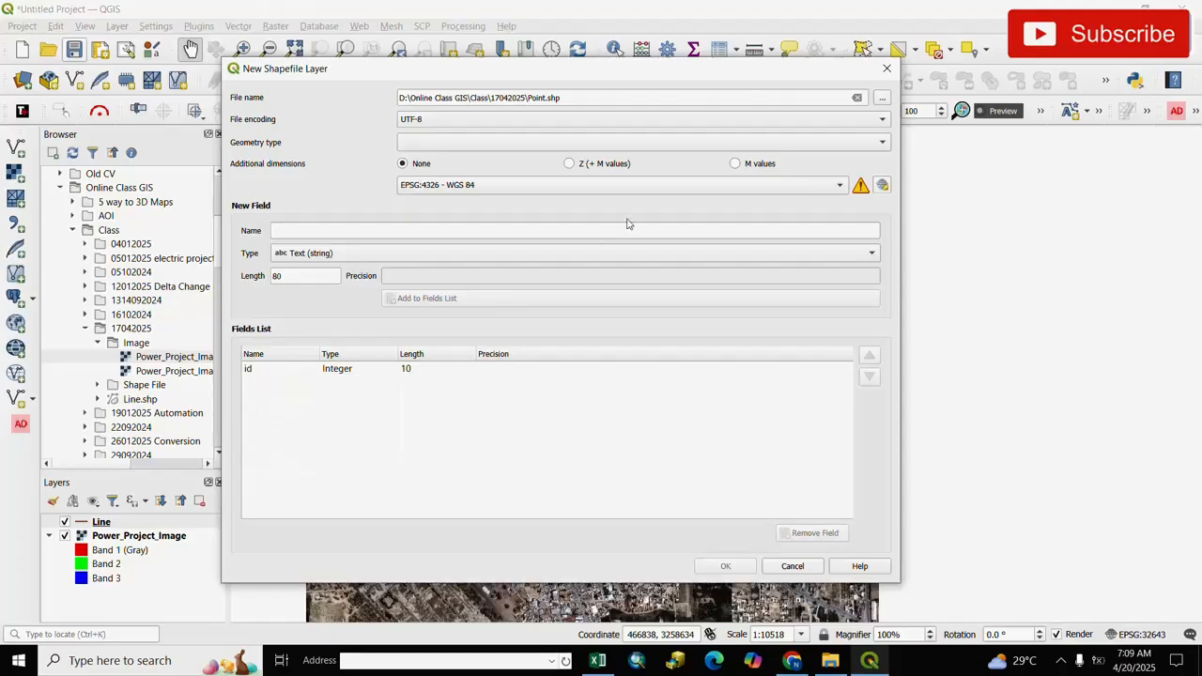
# Set the Point shapefile's geometry type to Point and its CRS to the project CRS, EPSG:32643 - WGS 84 / UTM zone 43N
pyautogui.click(883, 142)
pyautogui.click(436, 158)
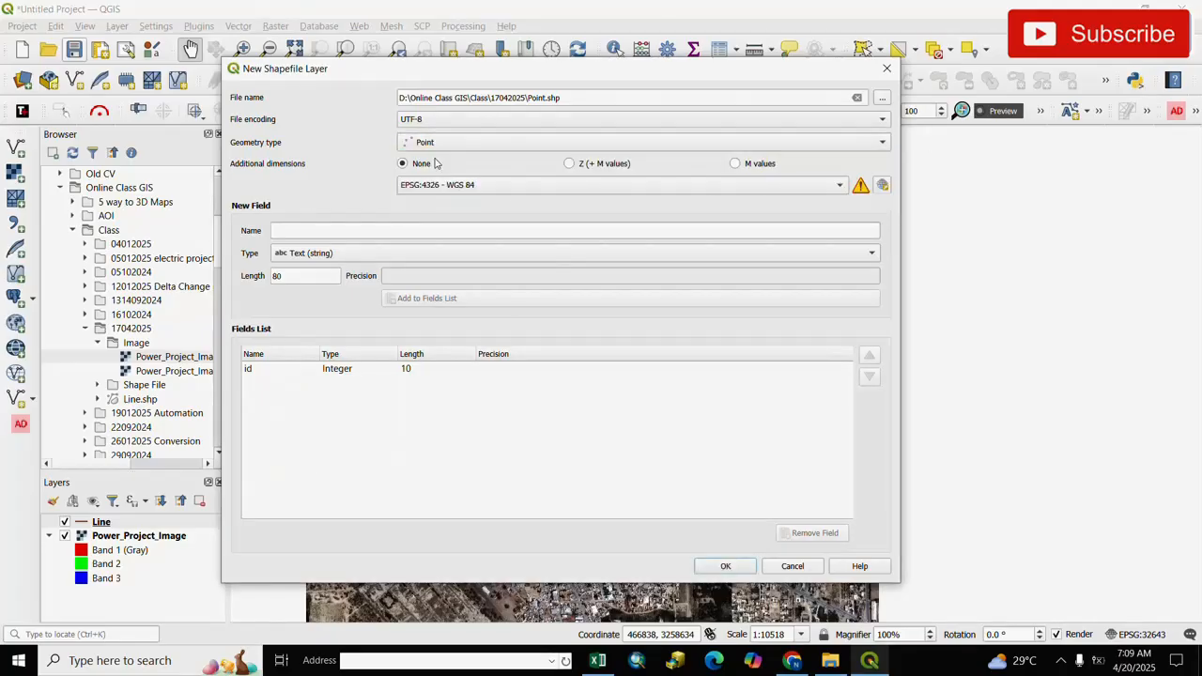
pyautogui.click(839, 186)
pyautogui.click(542, 201)
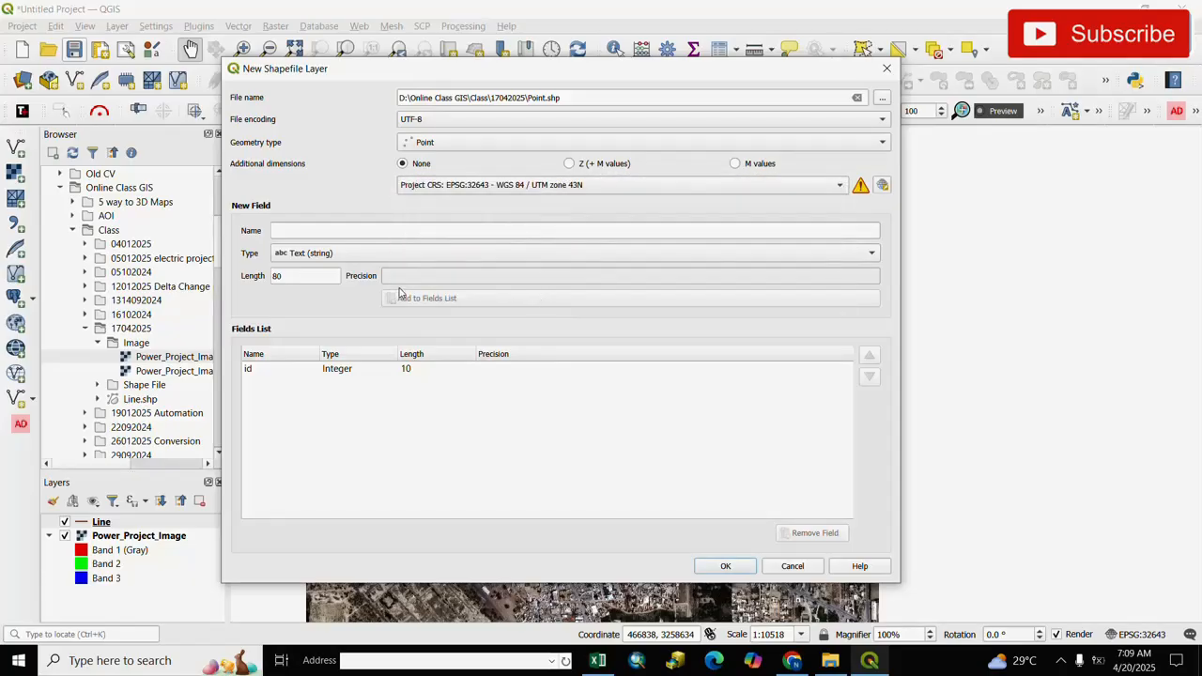
# Add a text field named Name with length 80 and create the Point shapefile
pyautogui.click(432, 231)
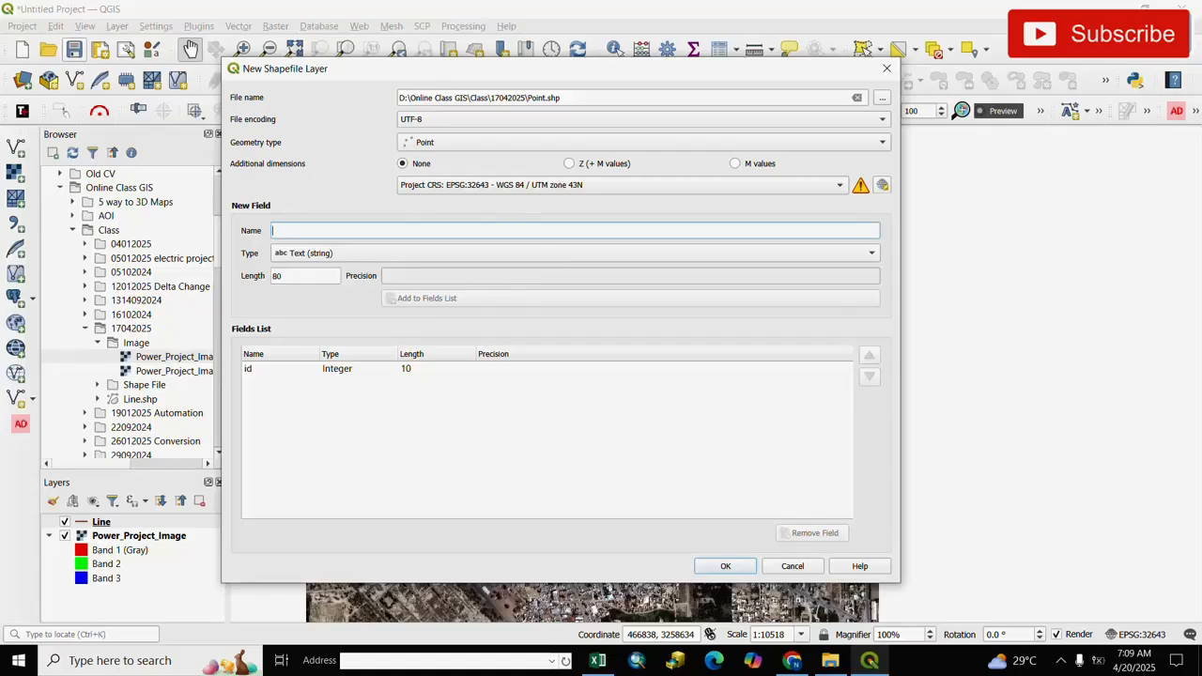
pyautogui.write('Name')
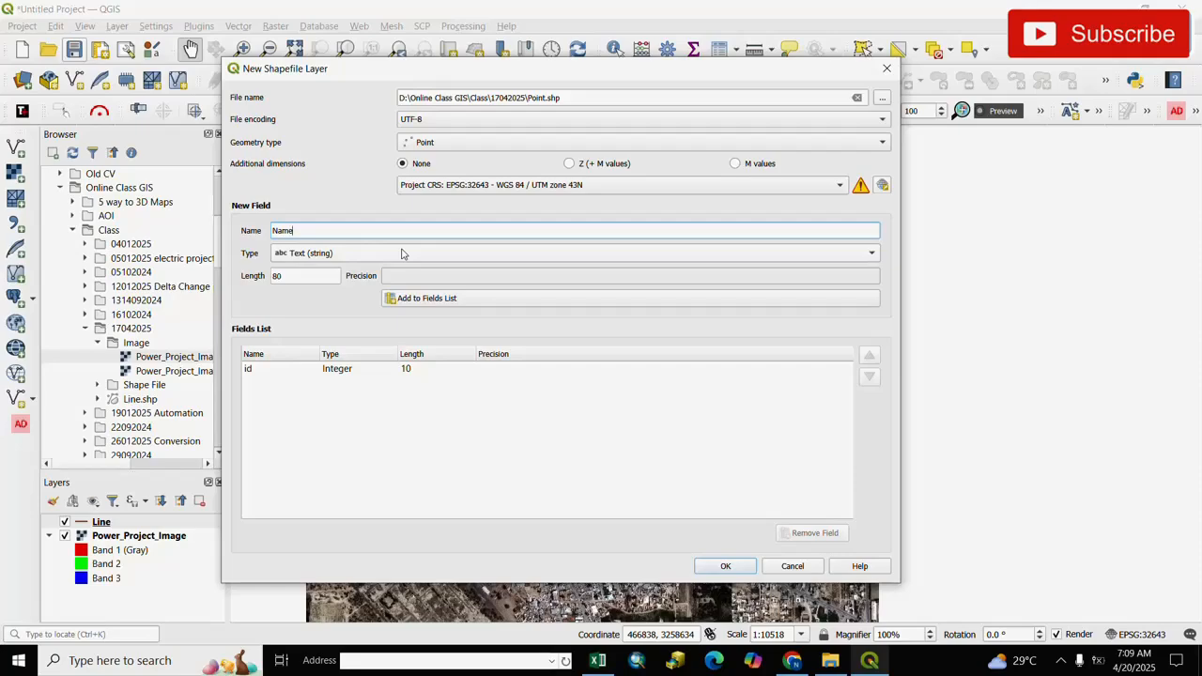
pyautogui.click(402, 254)
pyautogui.click(360, 256)
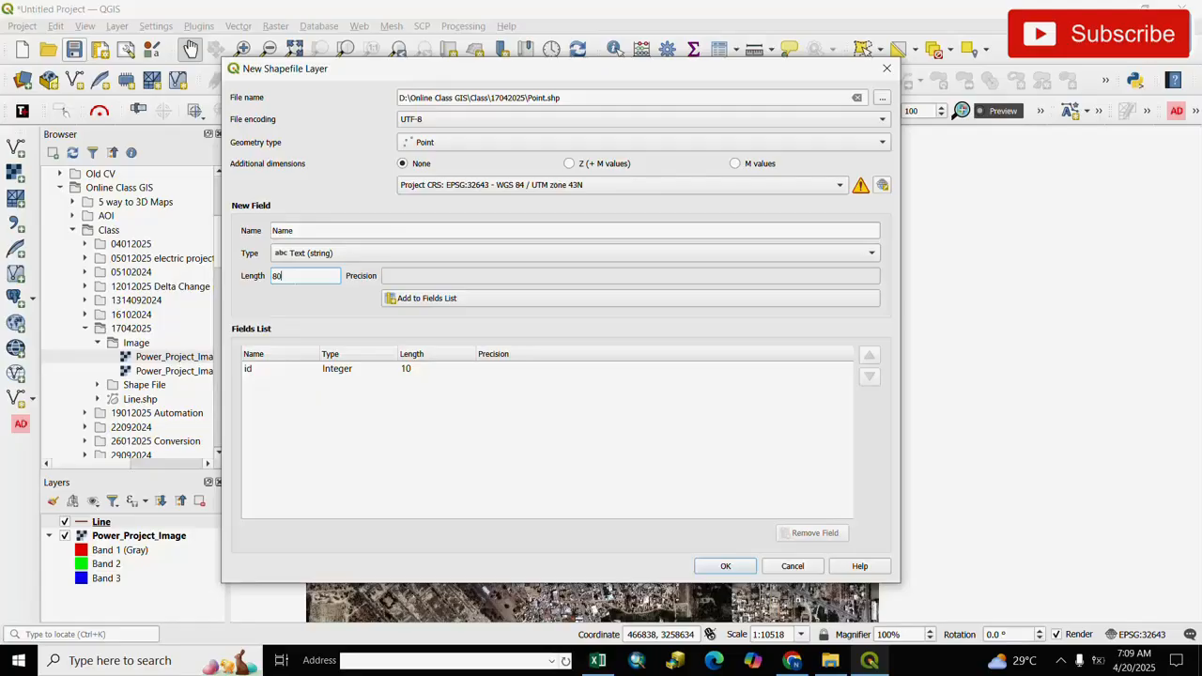
pyautogui.click(426, 299)
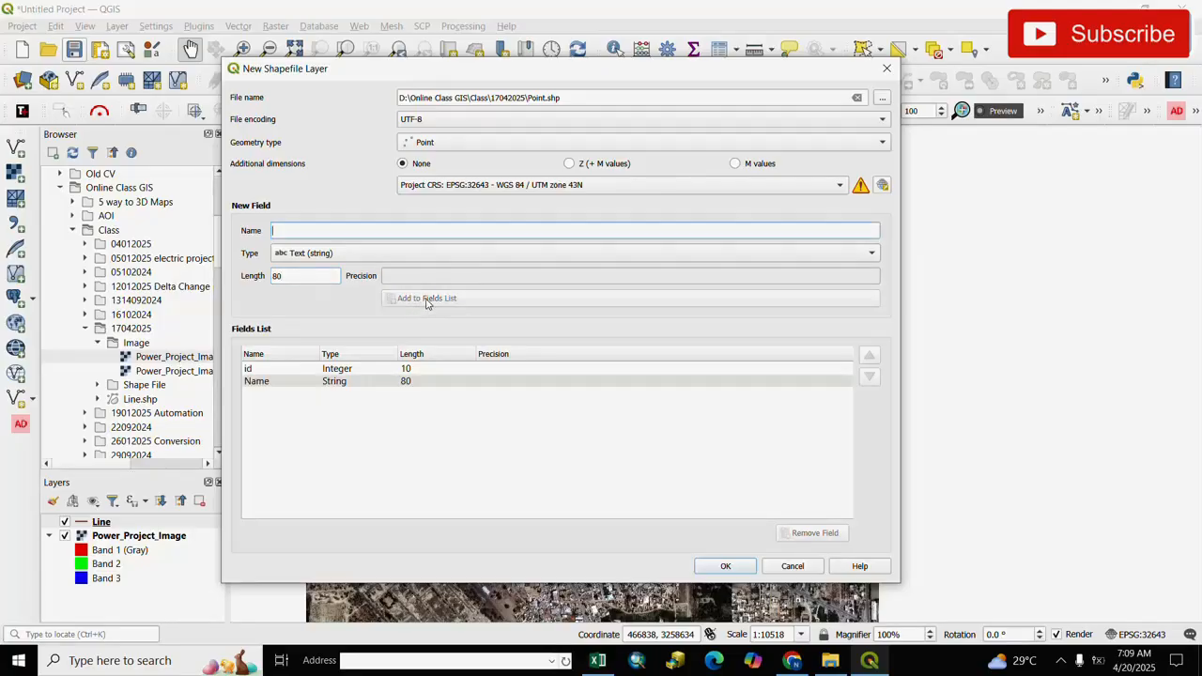
pyautogui.click(724, 567)
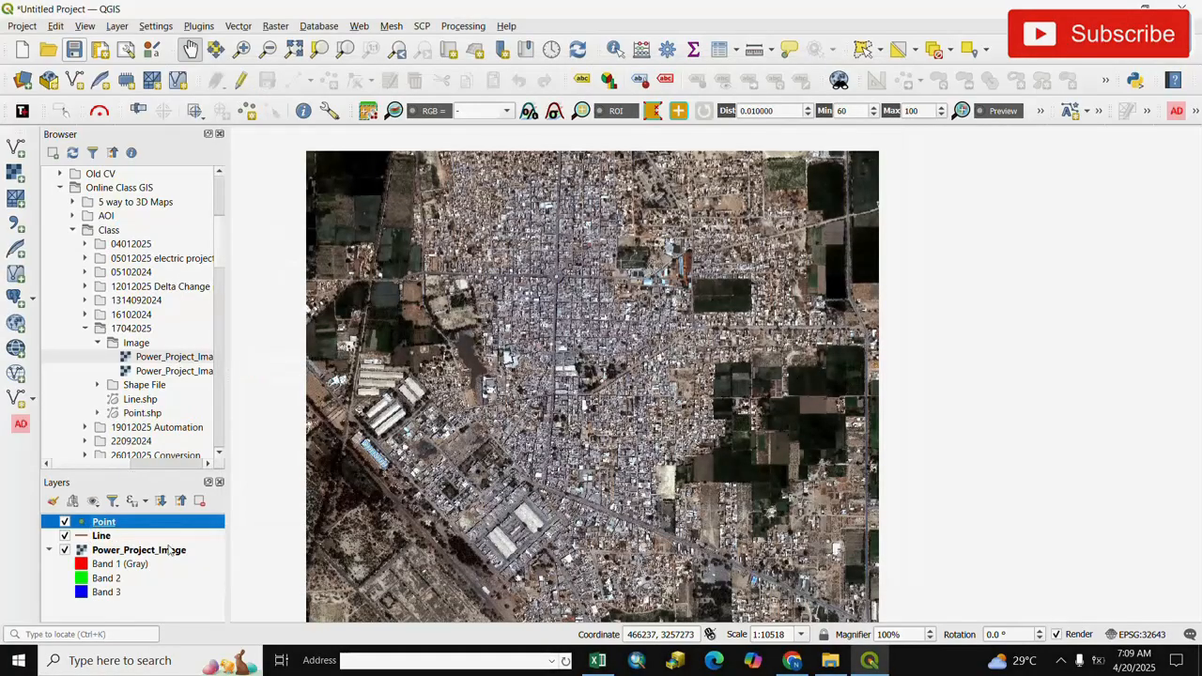
# Start a new shapefile layer with the file name Polygon in the 17042025 folder and the geometry type Polygon
pyautogui.click(117, 25)
pyautogui.moveTo(135, 68)
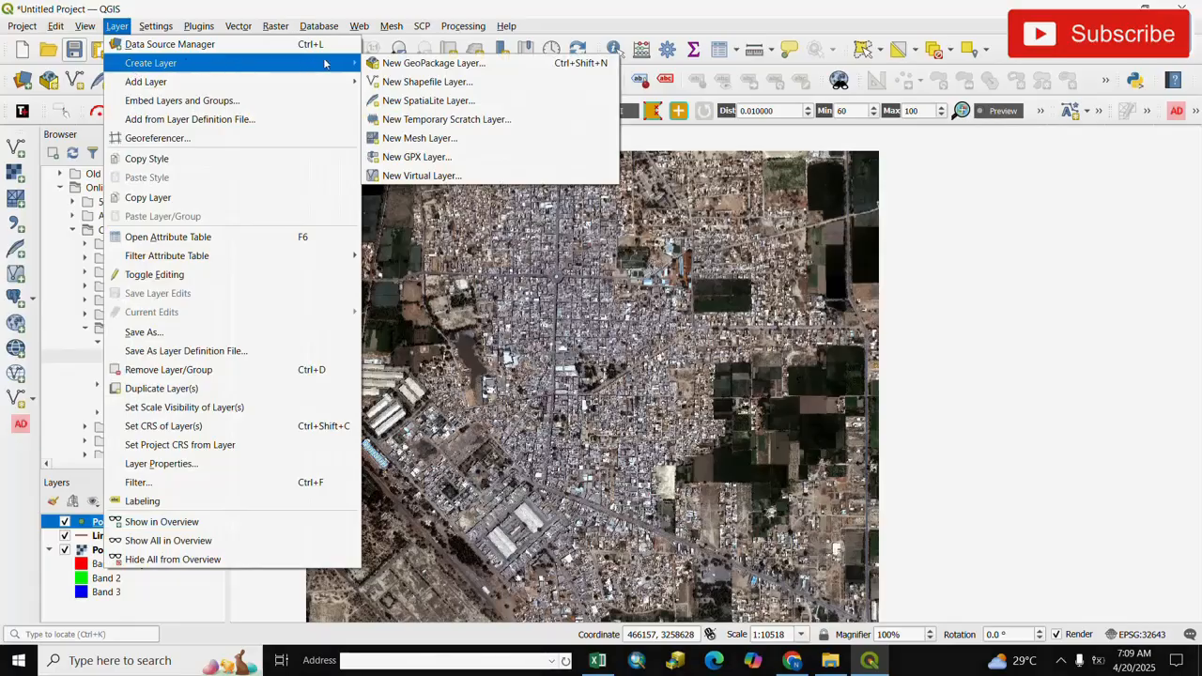
pyautogui.click(403, 83)
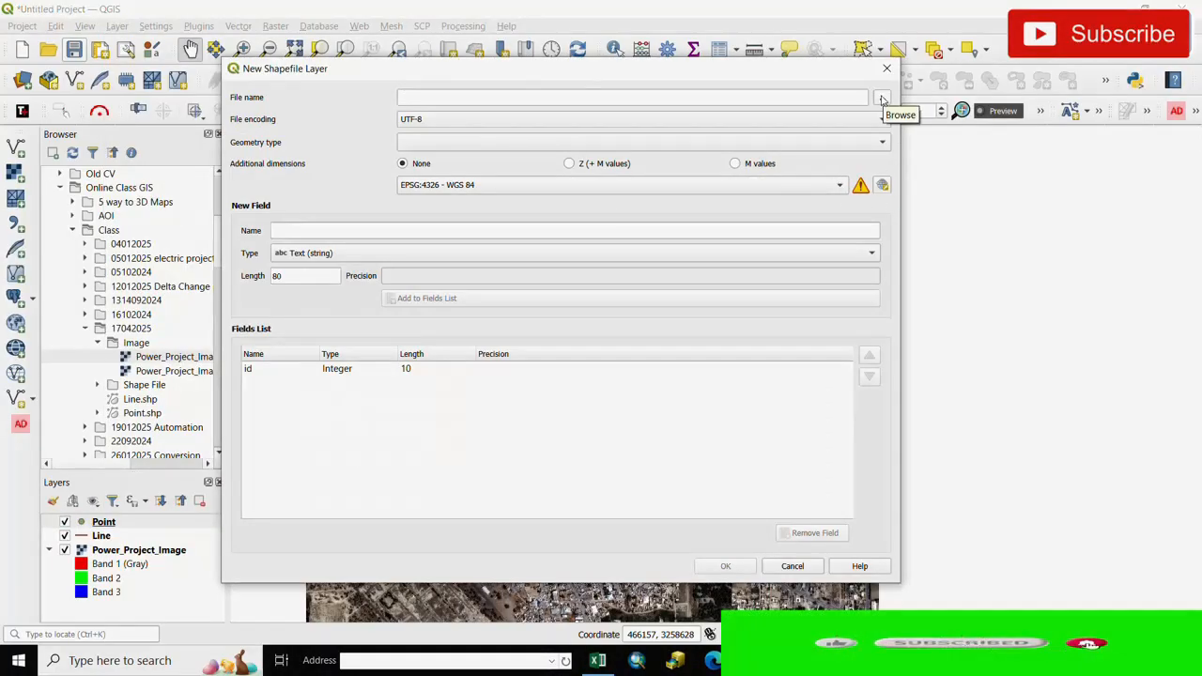
pyautogui.click(882, 101)
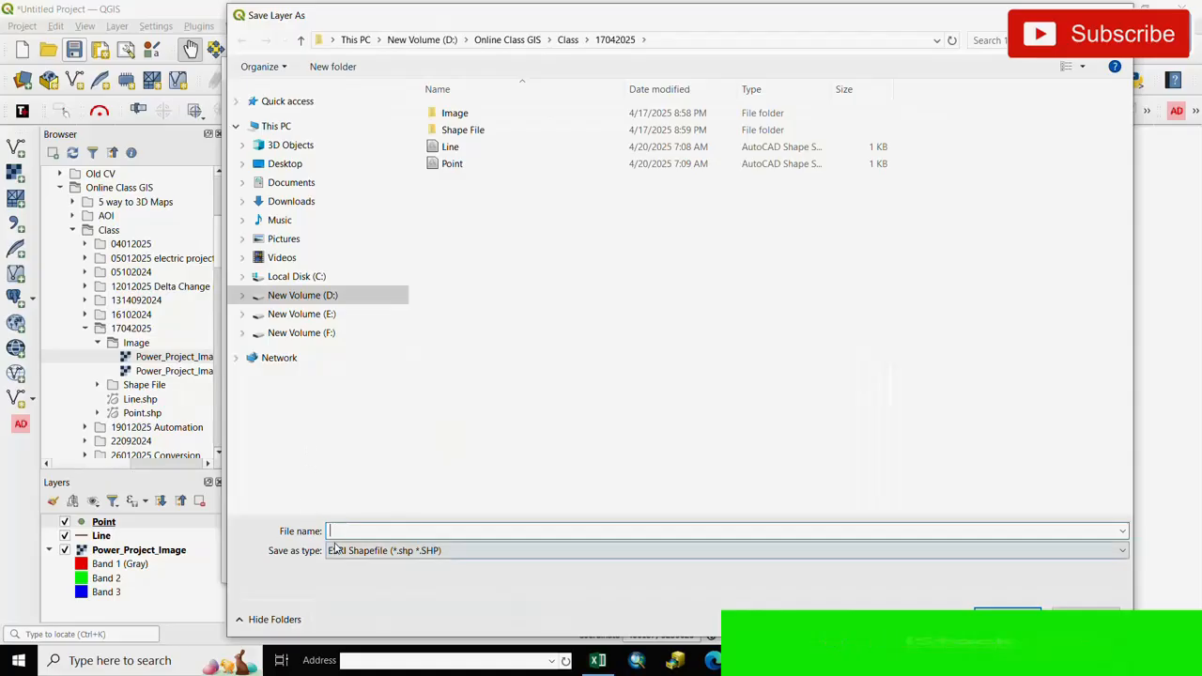
pyautogui.write('Poly')
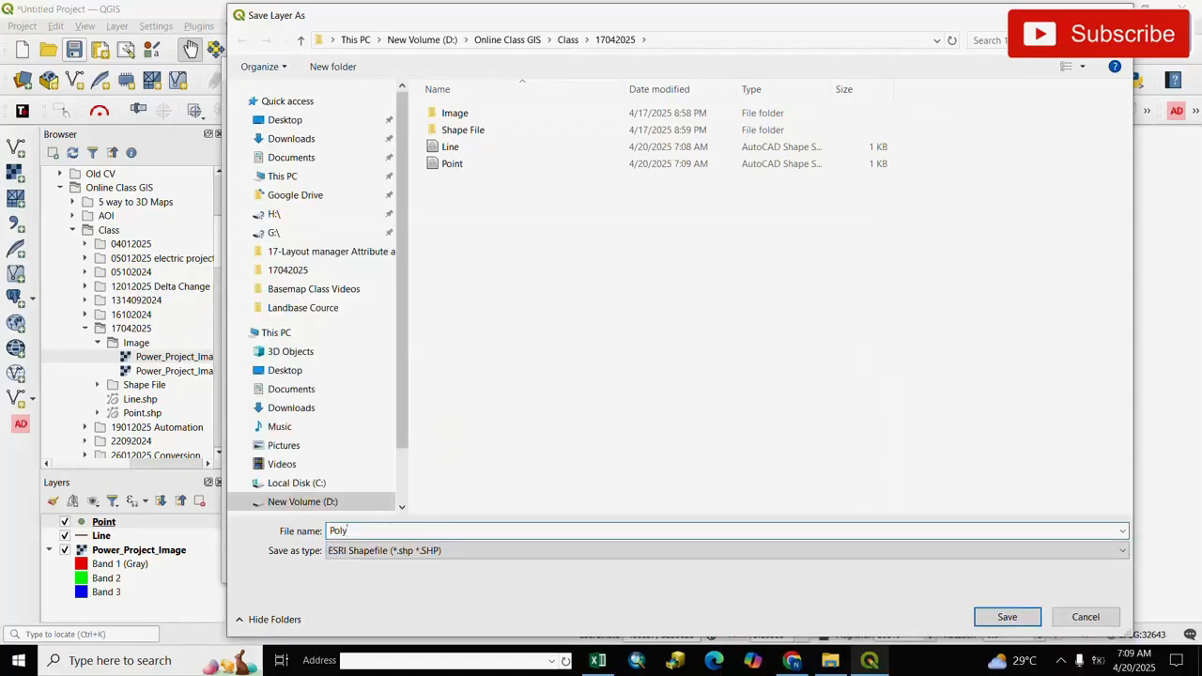
pyautogui.write('gon')
pyautogui.click(1009, 618)
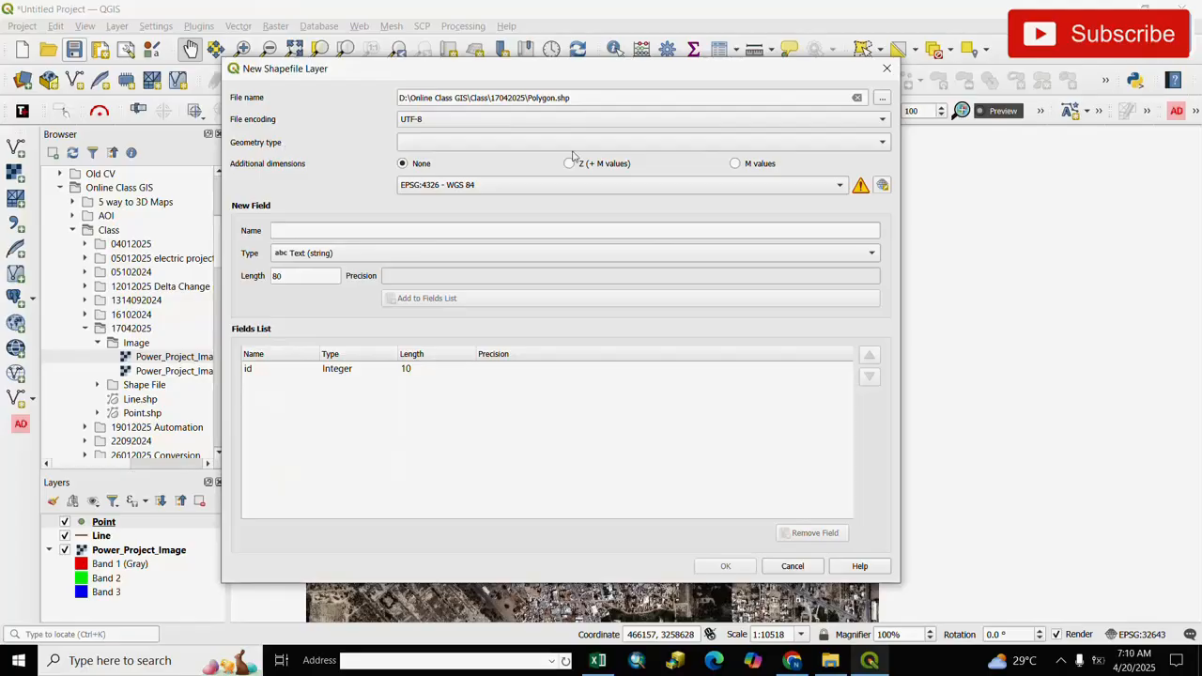
pyautogui.click(822, 142)
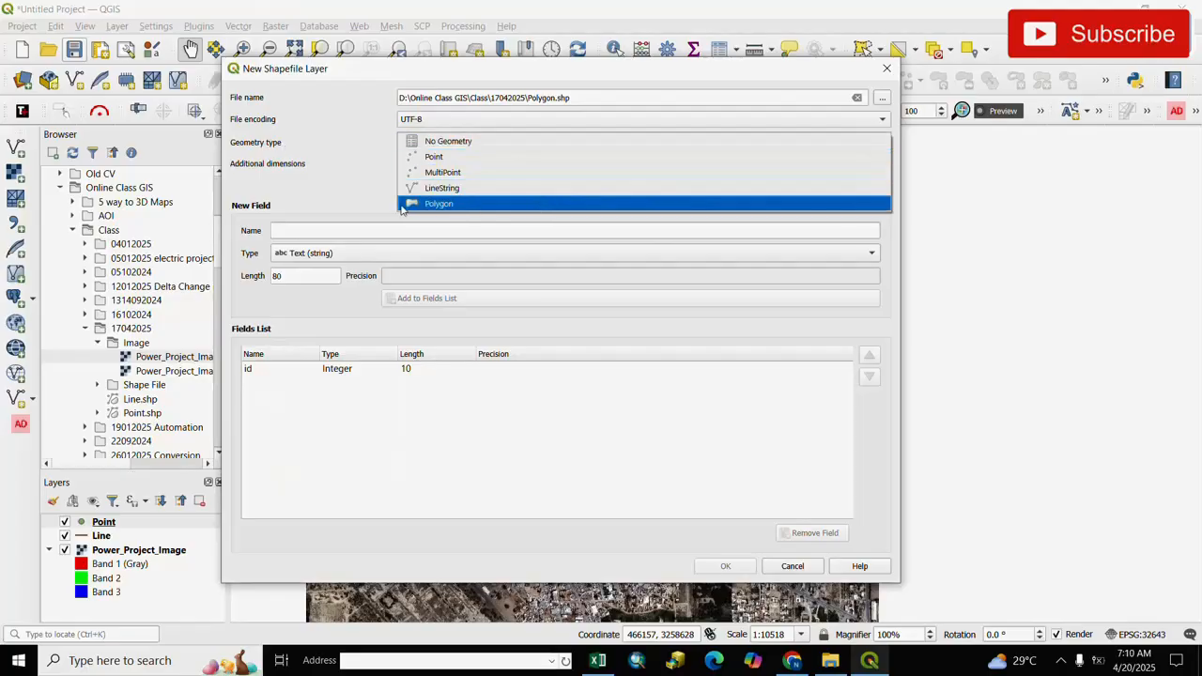
pyautogui.click(428, 204)
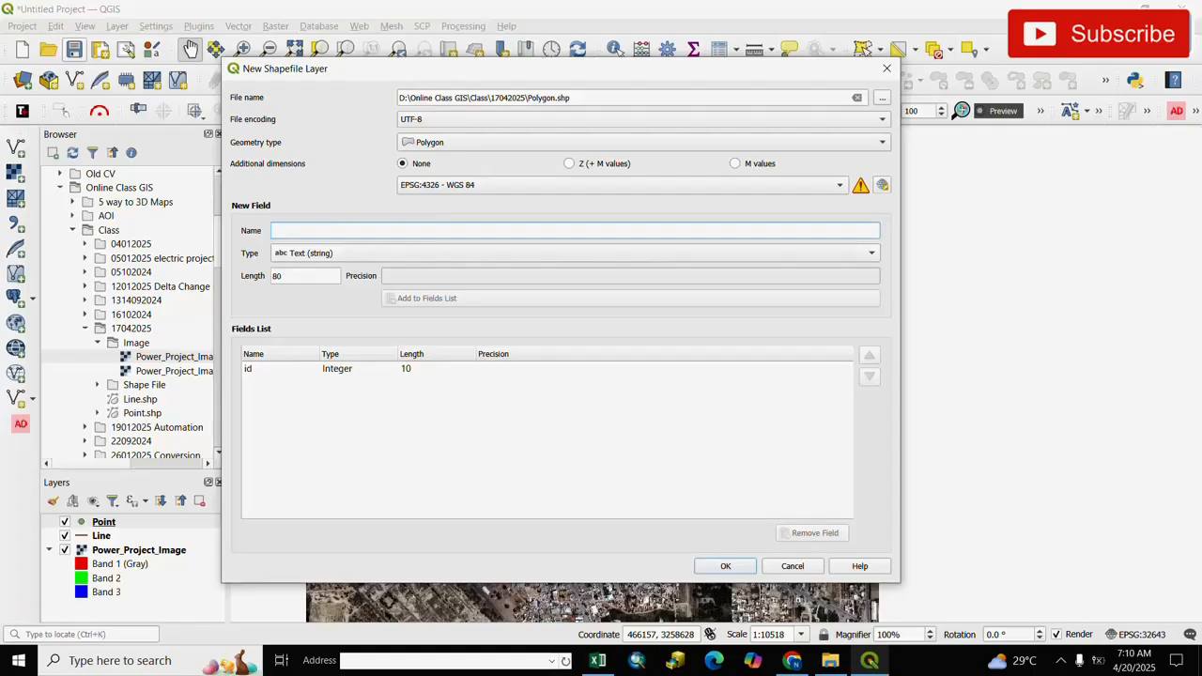
# Add a text field named Area with length 50 to the fields list and create the Polygon shapefile
pyautogui.write('Area')
pyautogui.click(363, 253)
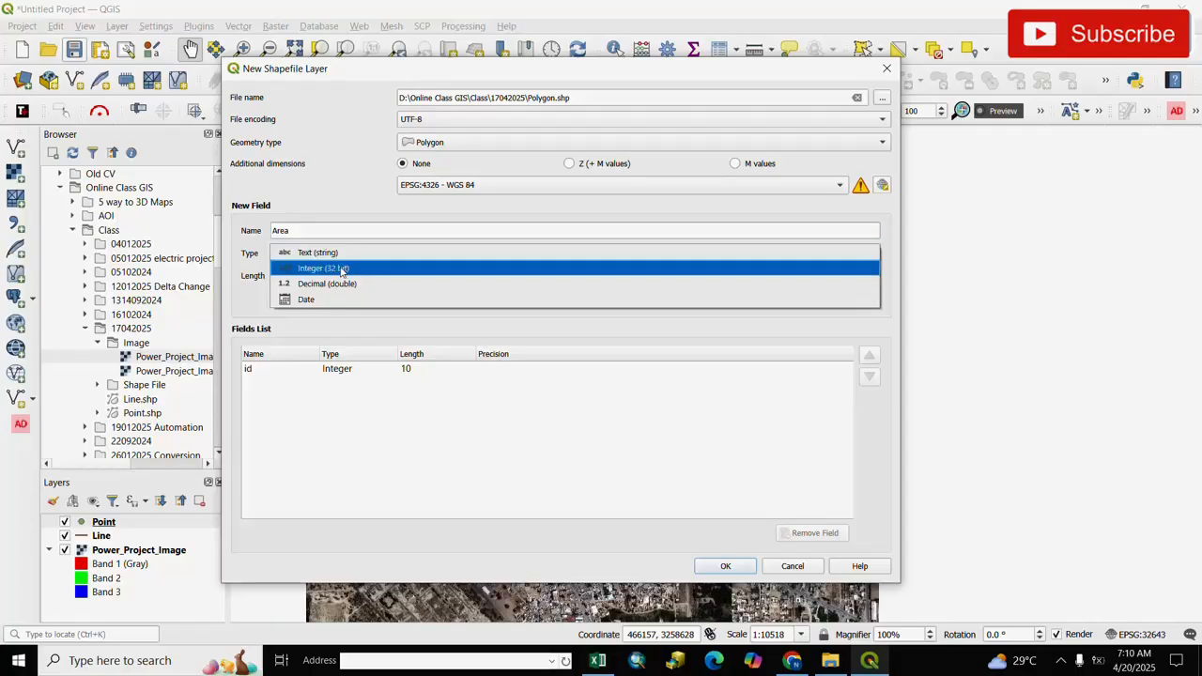
pyautogui.click(313, 254)
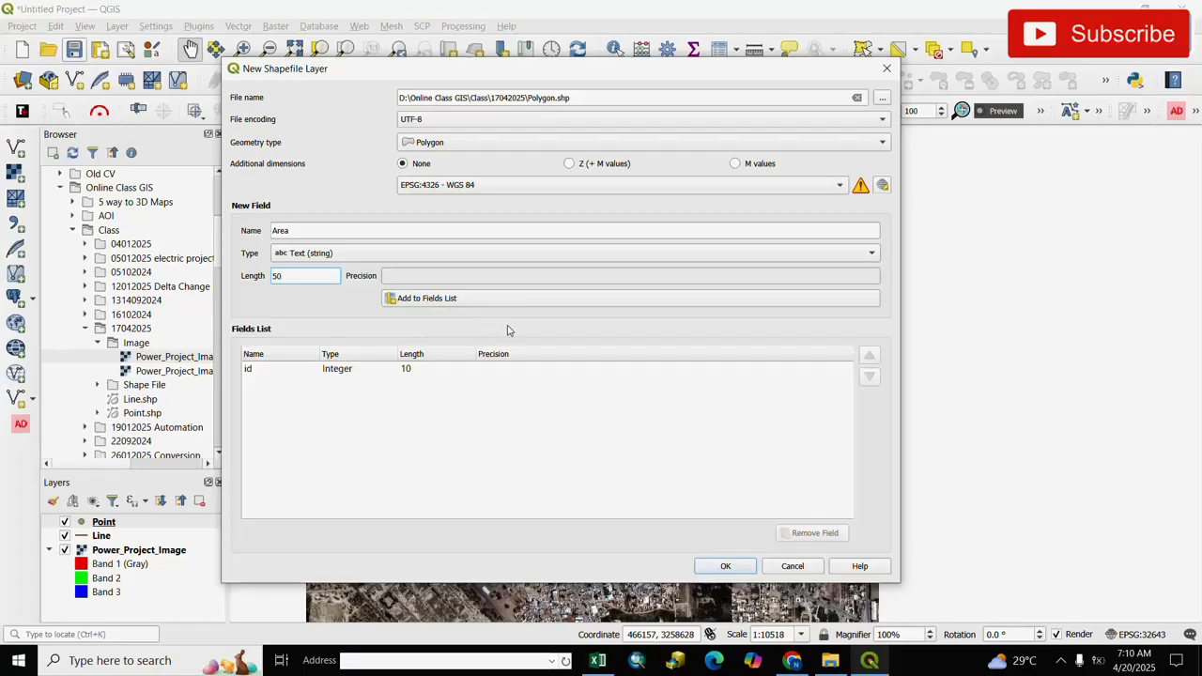
pyautogui.click(413, 300)
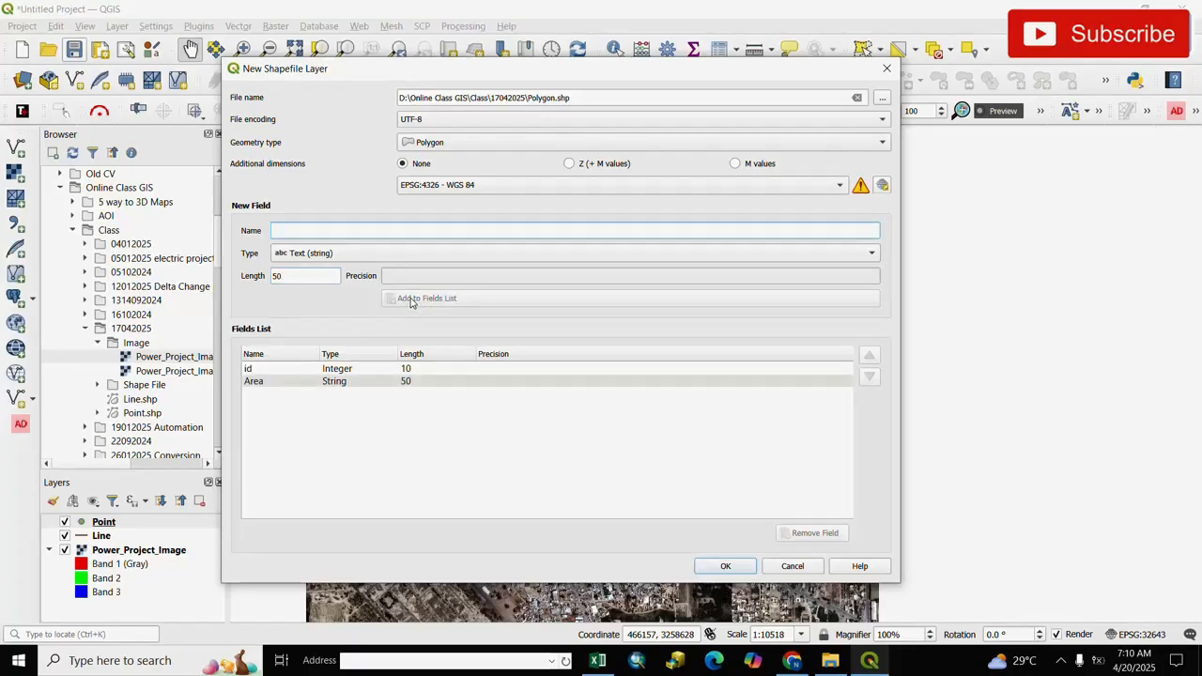
pyautogui.click(258, 383)
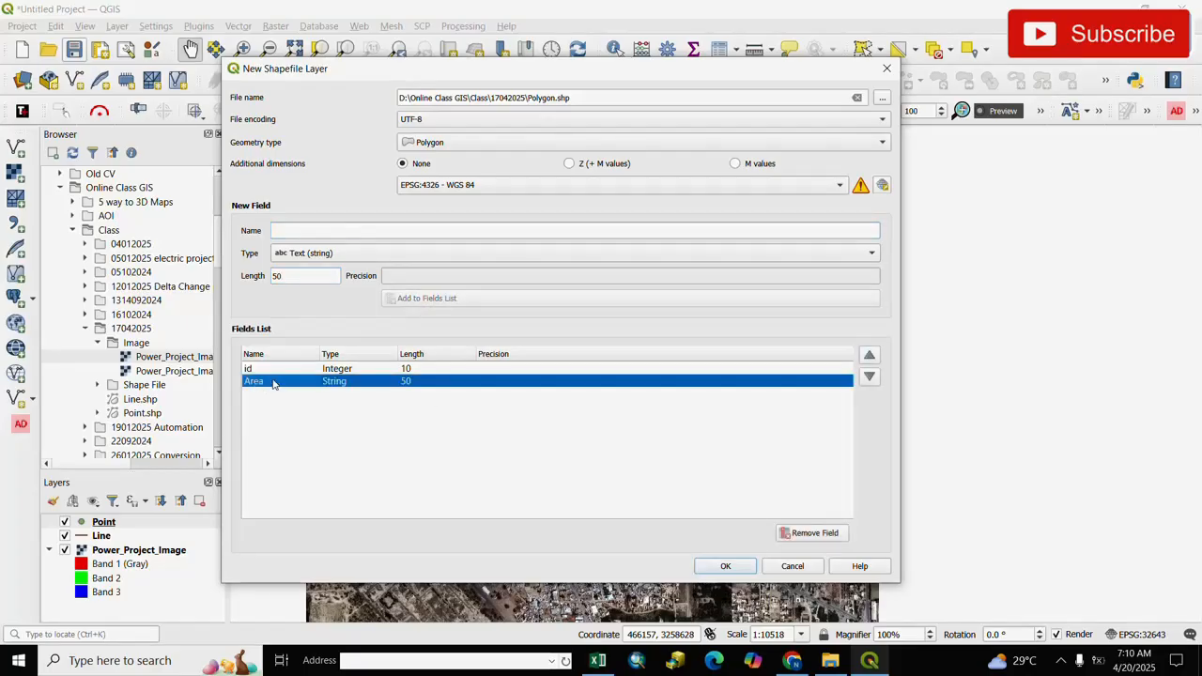
pyautogui.click(728, 568)
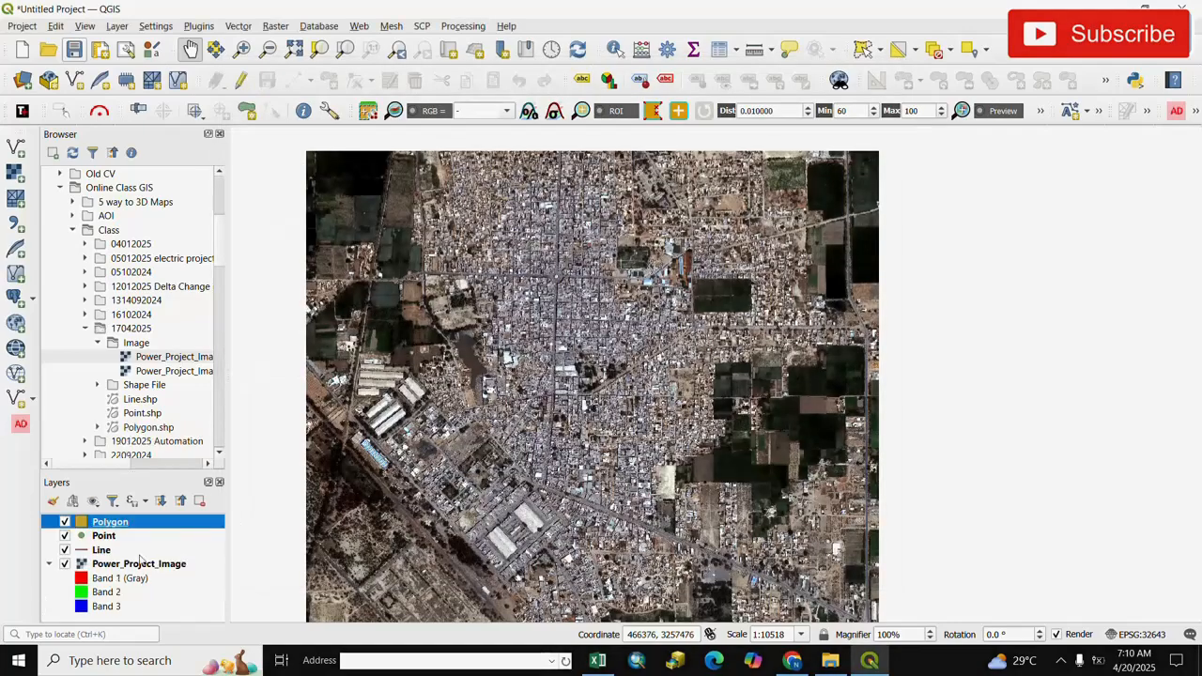
pyautogui.click(173, 540)
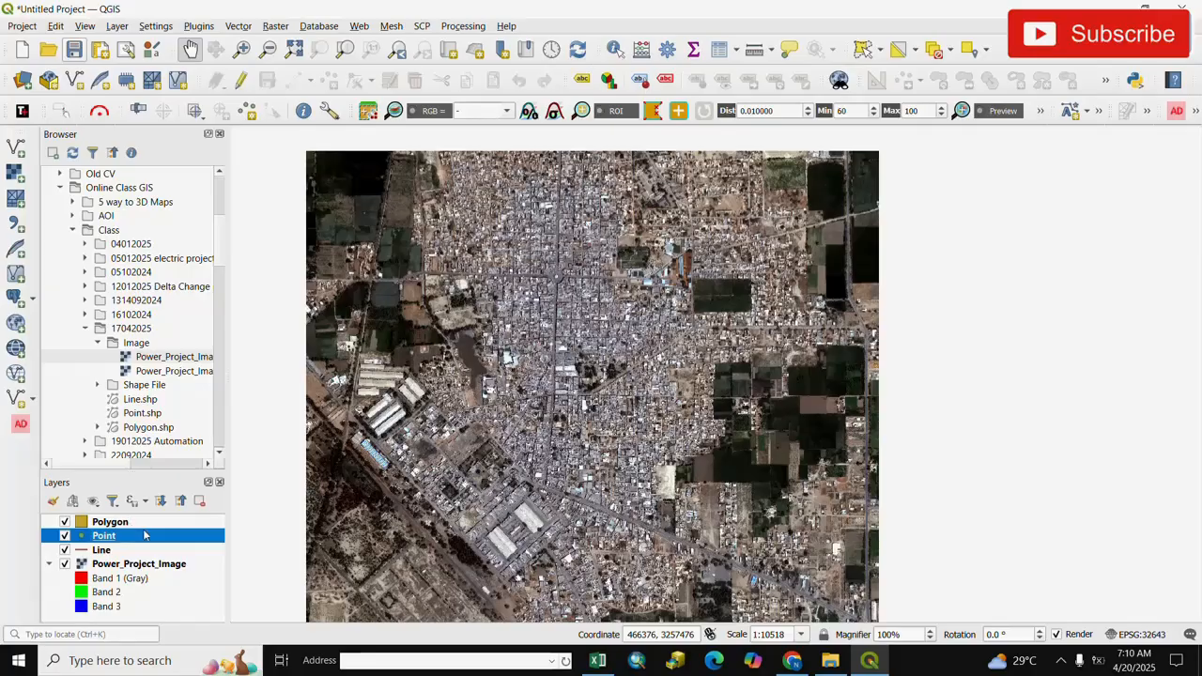
pyautogui.click(179, 590)
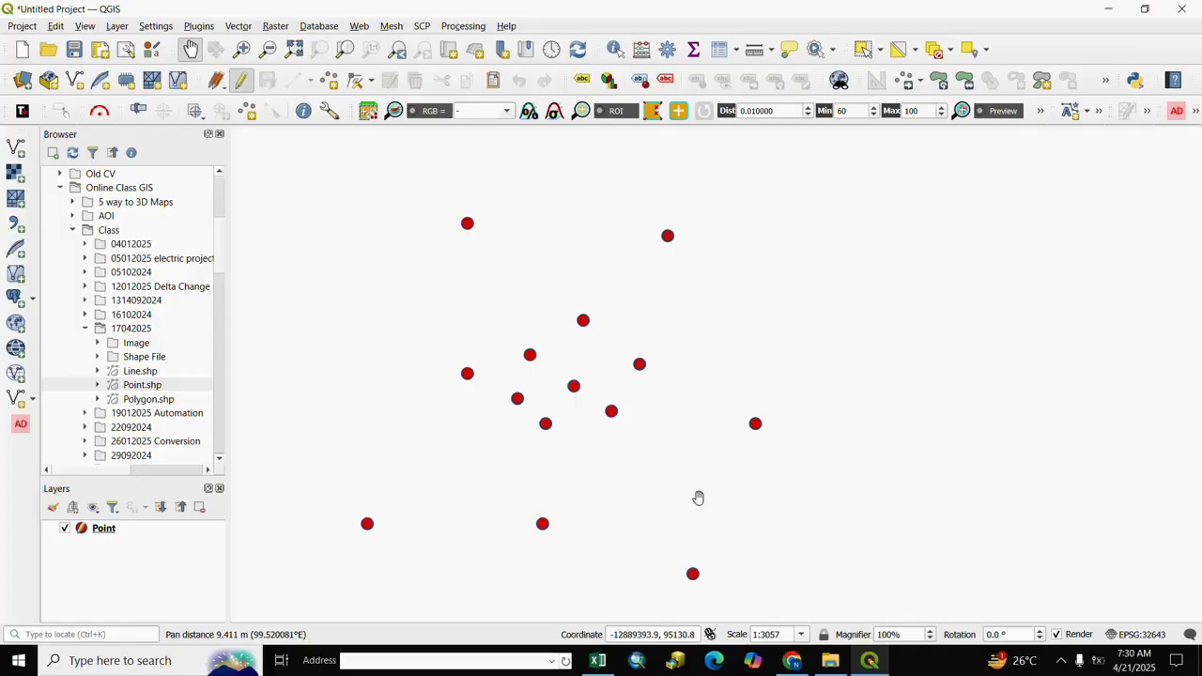
# Open the Buffer geoprocessing tool with Point as the input layer and set the distance to 40 meters
pyautogui.moveTo(698, 499); pyautogui.dragTo(730, 499)
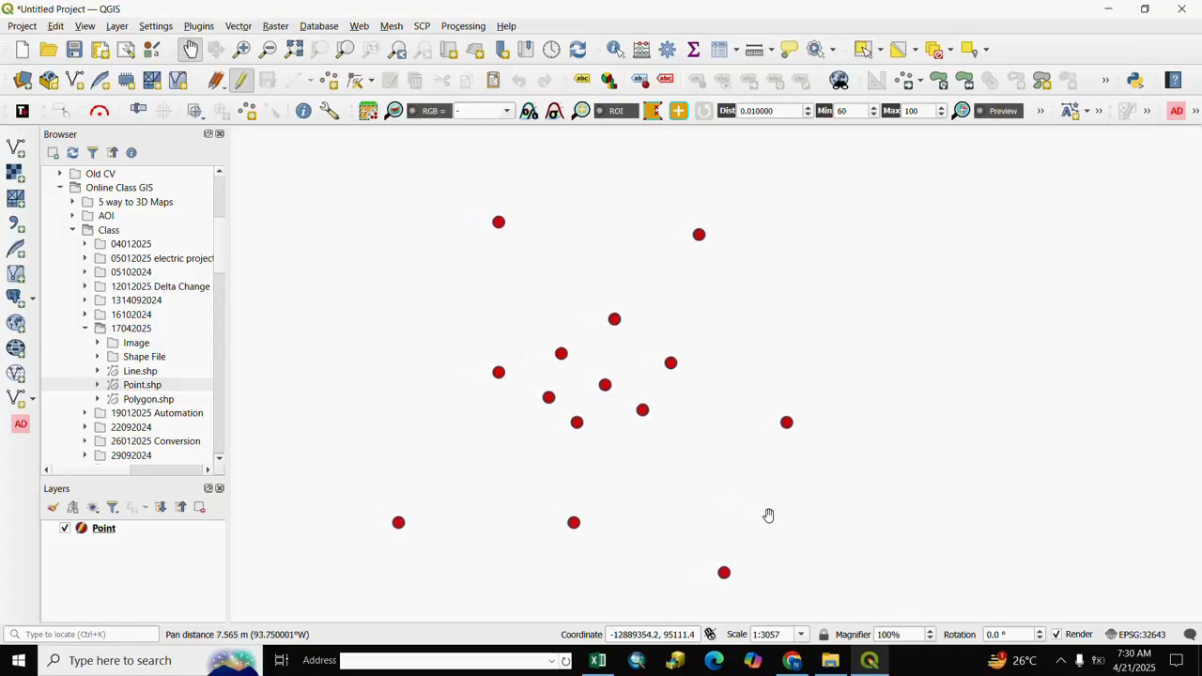
pyautogui.click(239, 27)
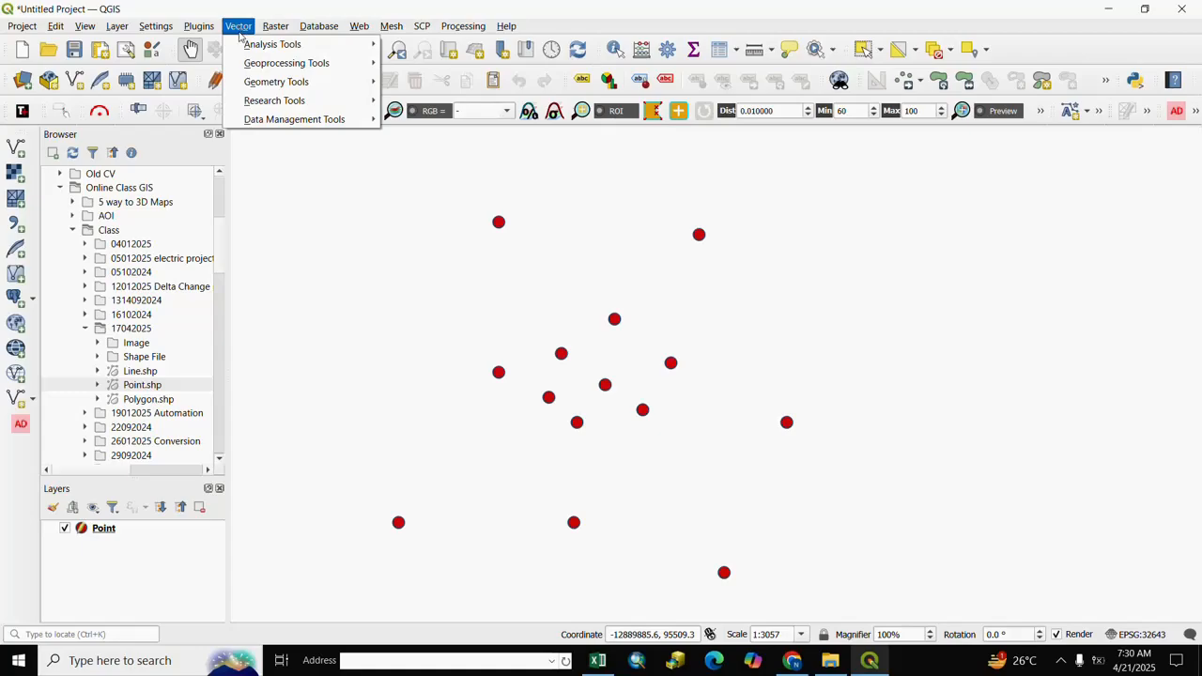
pyautogui.moveTo(250, 63)
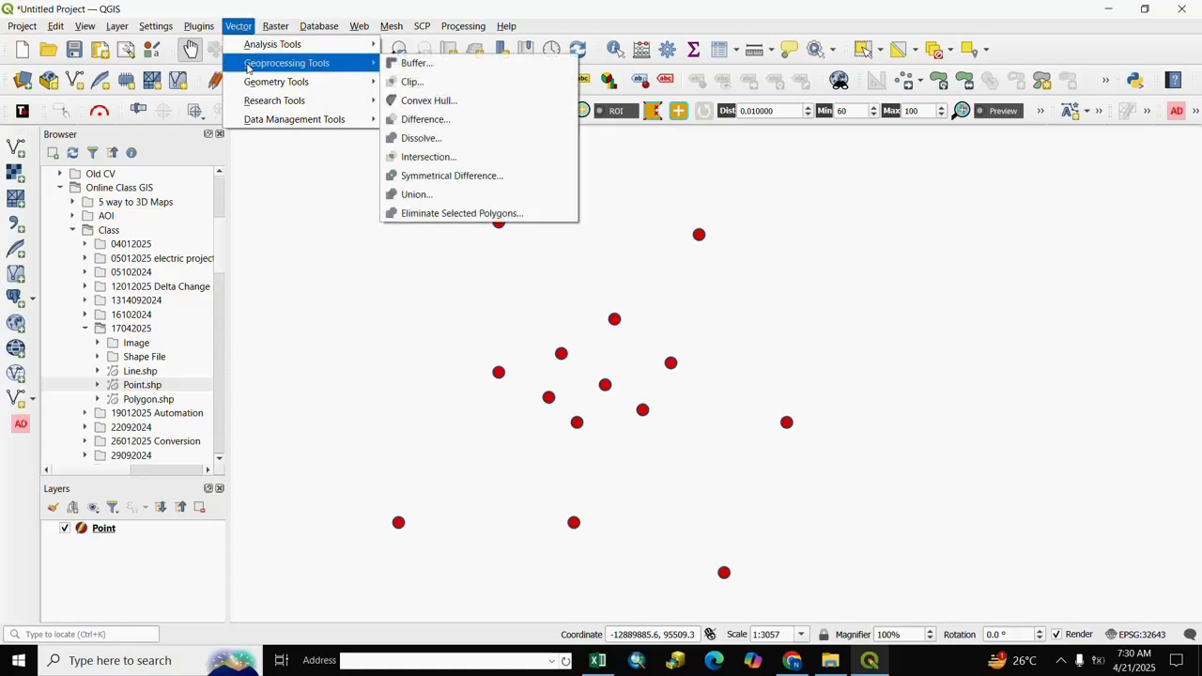
pyautogui.click(418, 66)
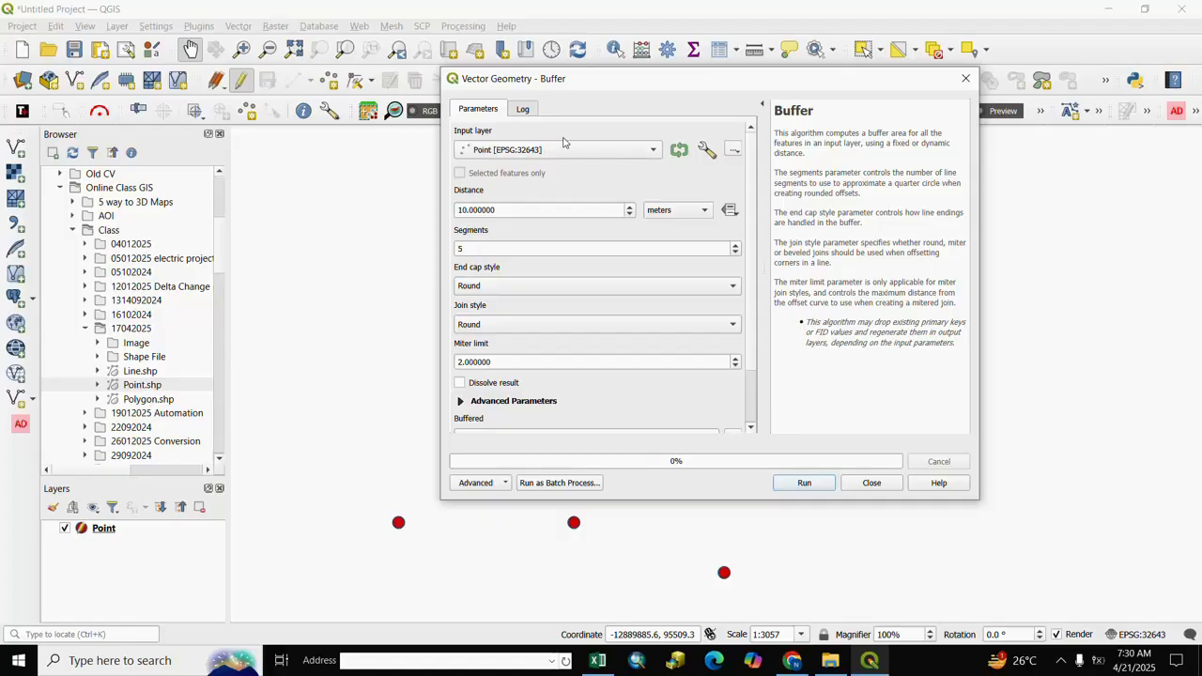
pyautogui.click(650, 154)
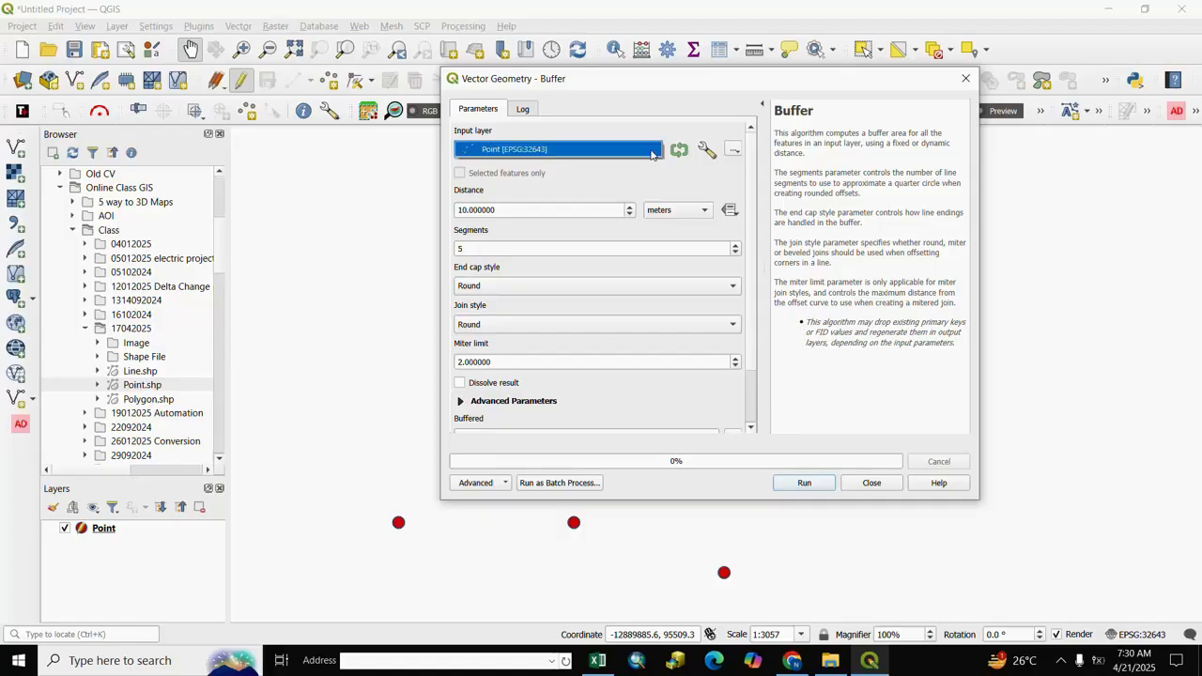
pyautogui.click(517, 156)
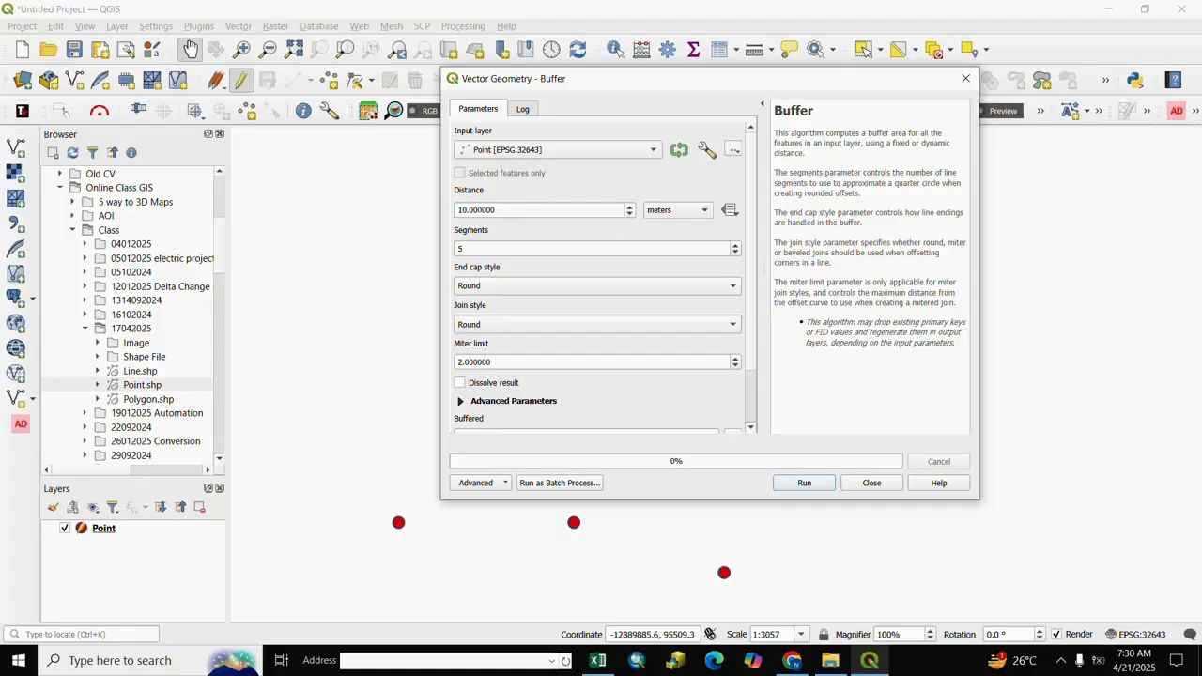
pyautogui.click(467, 210)
pyautogui.press('BackSpace')
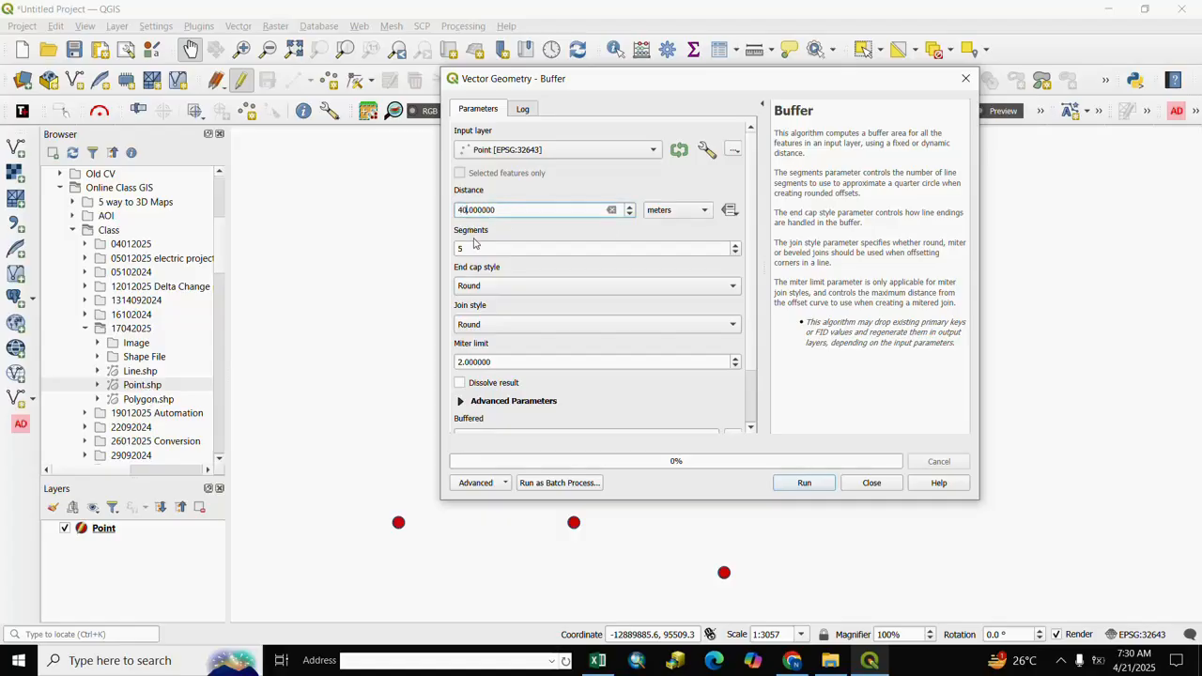
pyautogui.write('40')
pyautogui.click(707, 214)
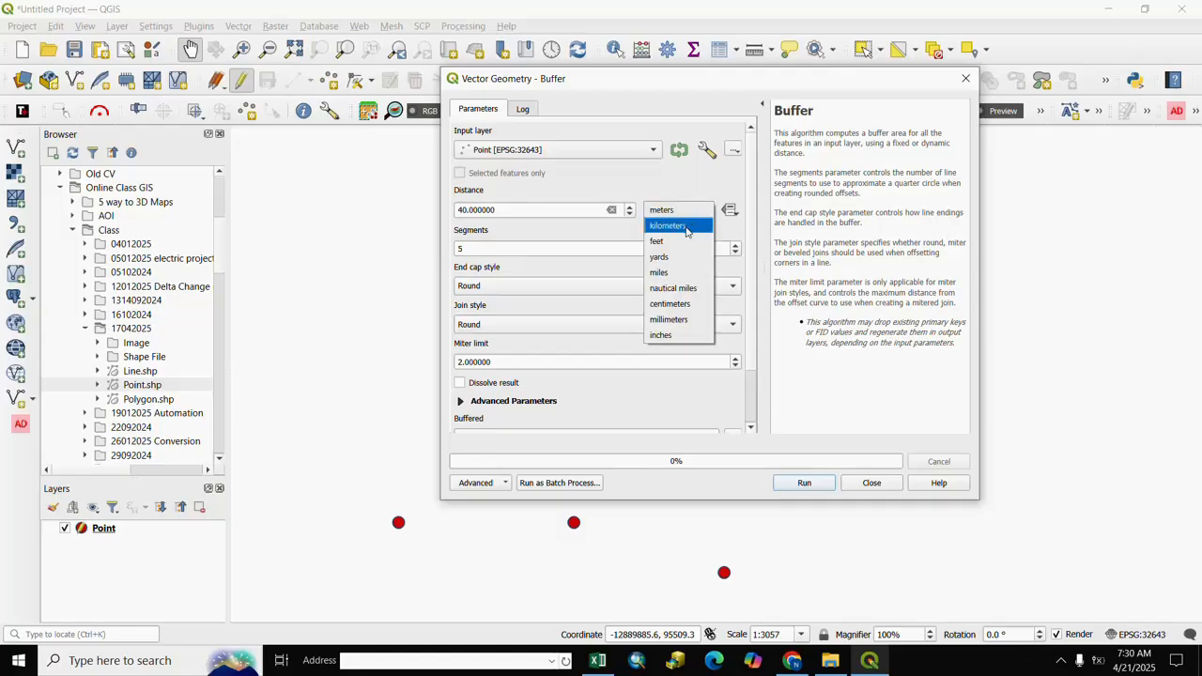
pyautogui.click(682, 210)
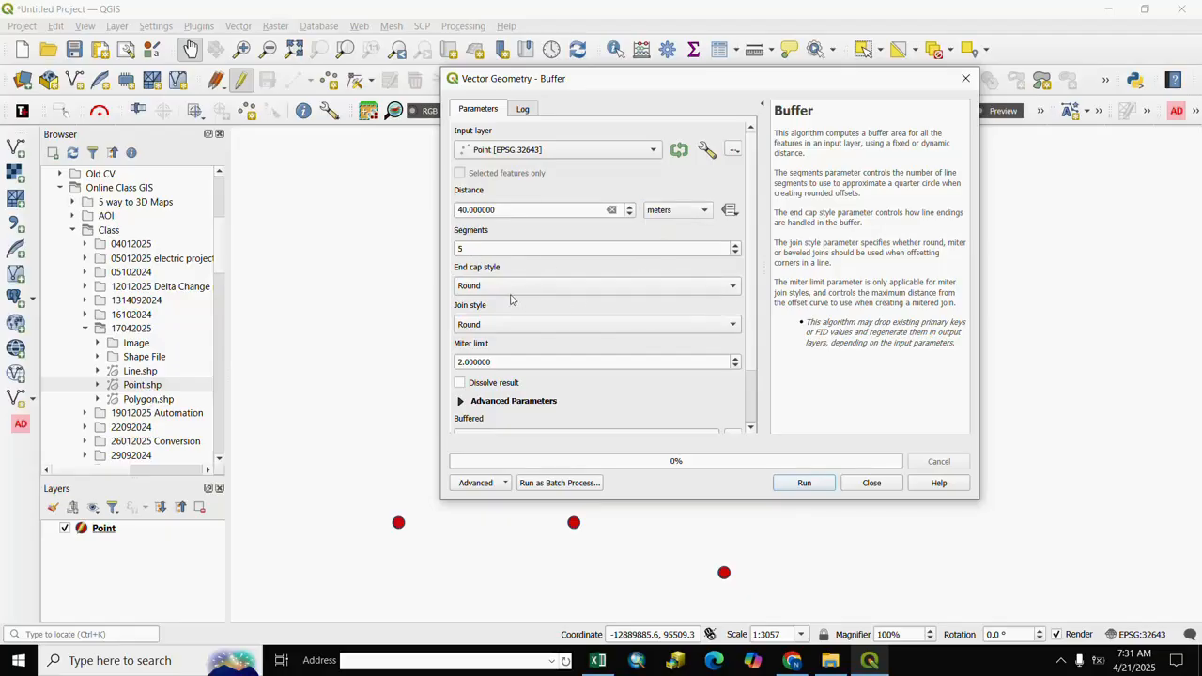
# Choose Round for both the end cap style and the join style, and run the buffer without dissolving the result
pyautogui.click(730, 289)
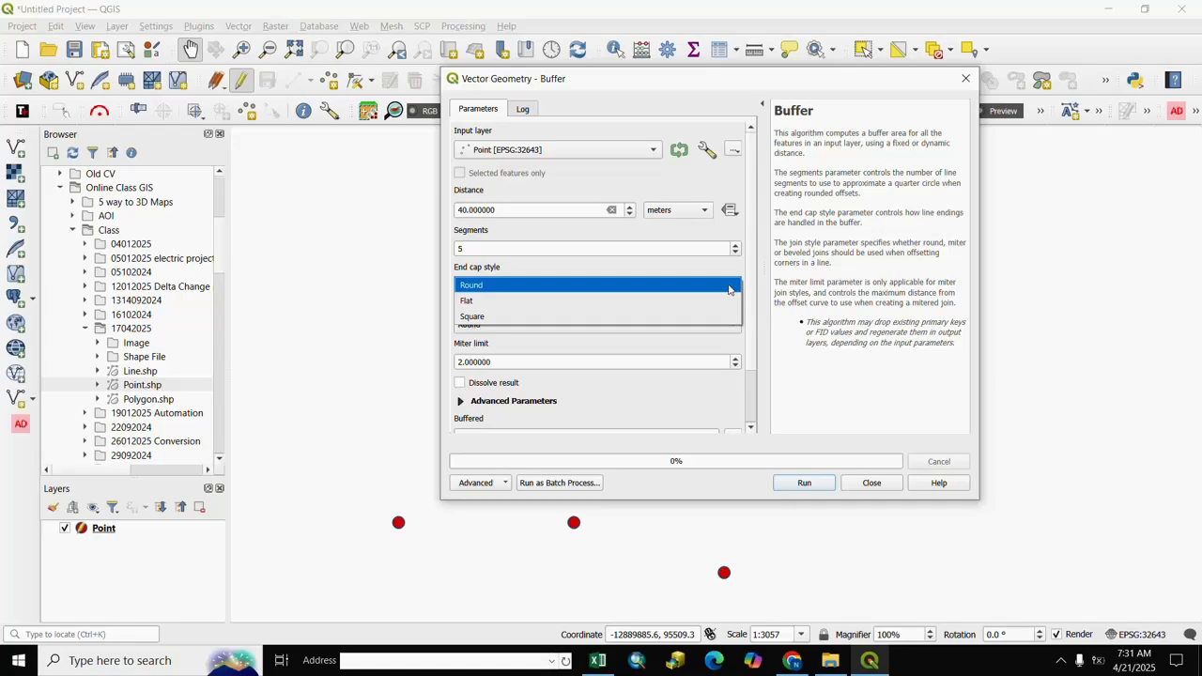
pyautogui.click(505, 287)
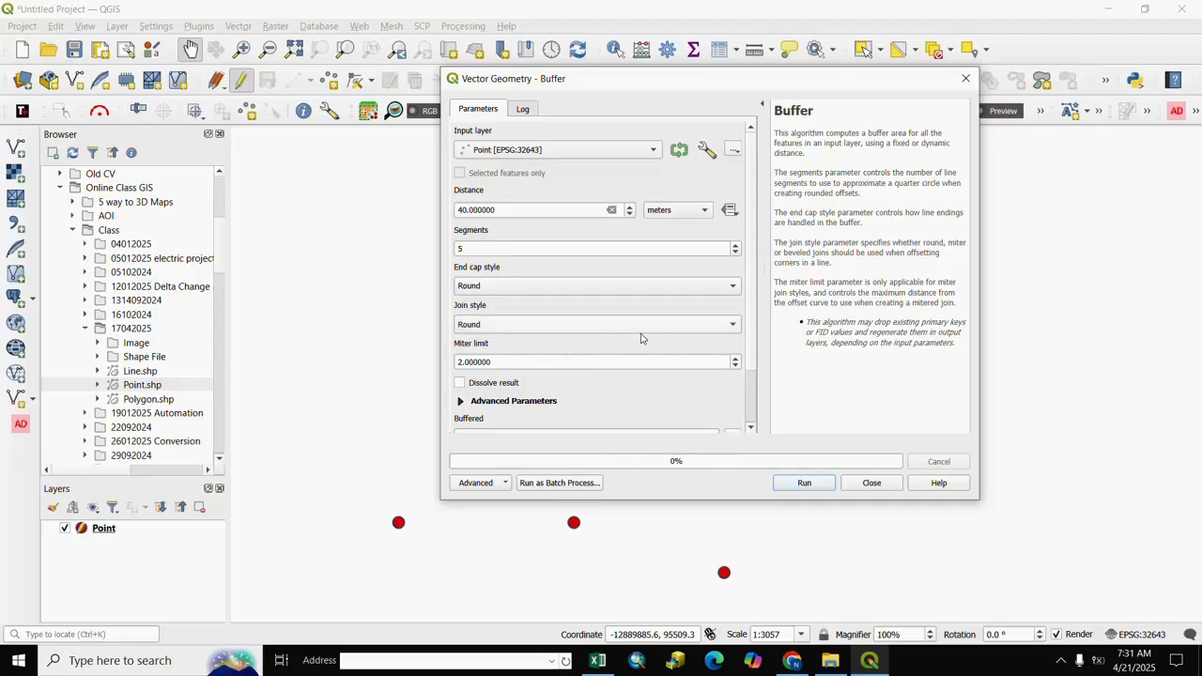
pyautogui.click(729, 332)
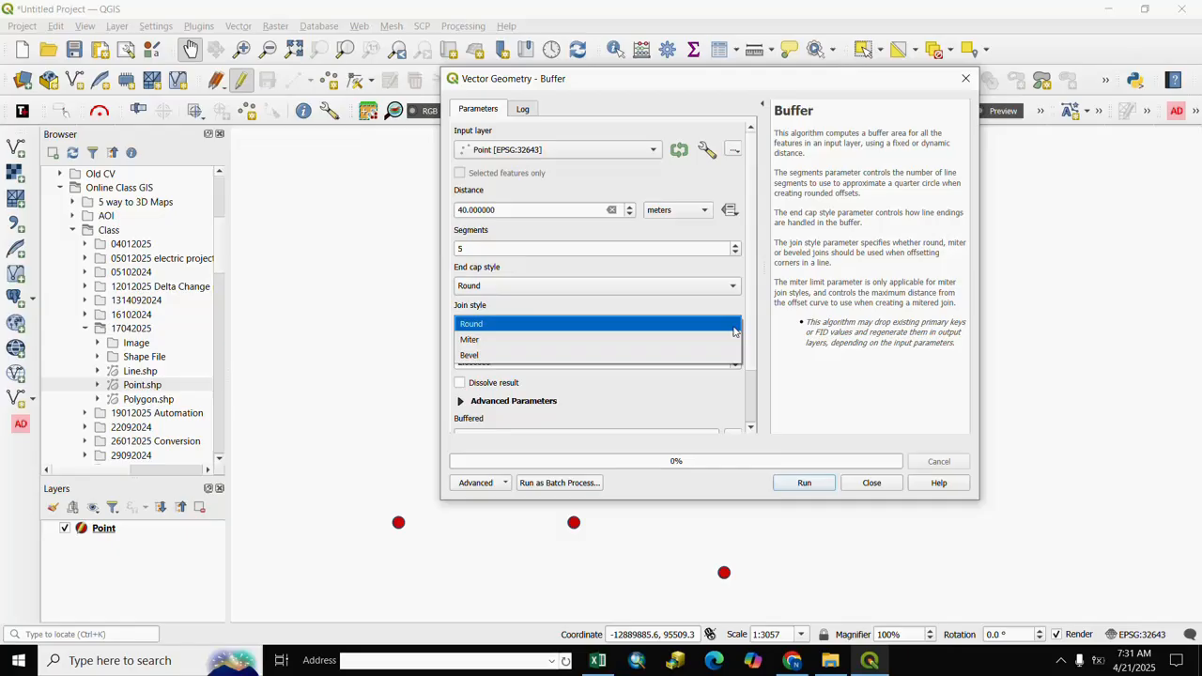
pyautogui.click(481, 323)
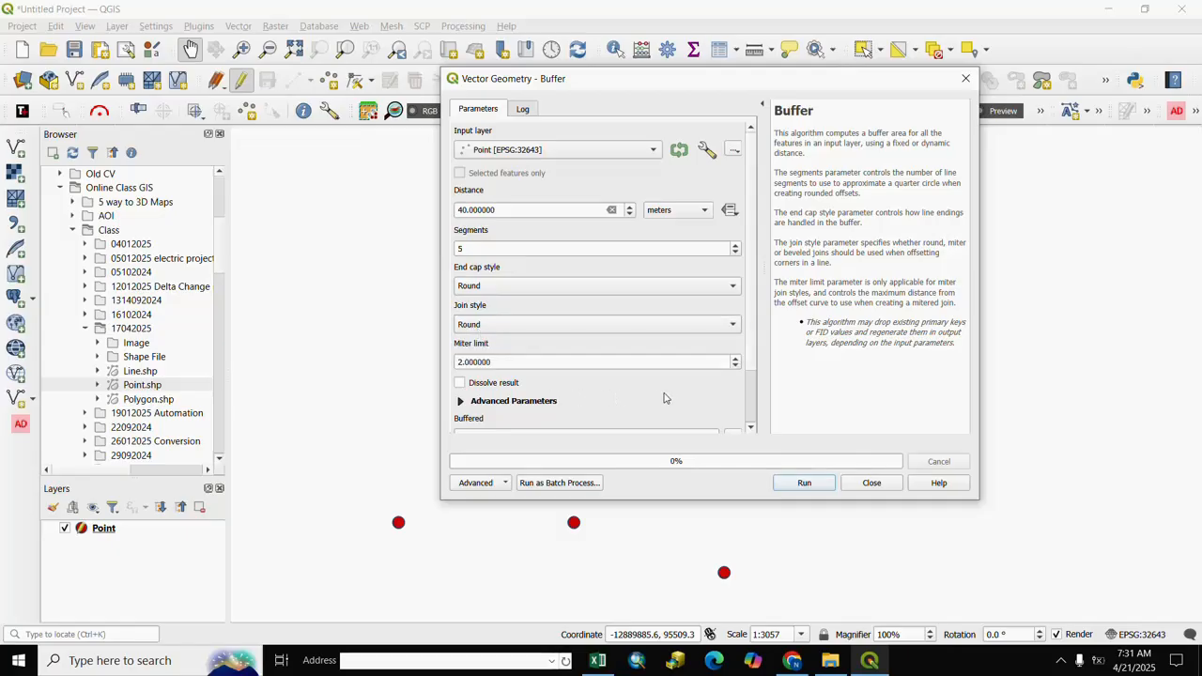
pyautogui.click(804, 485)
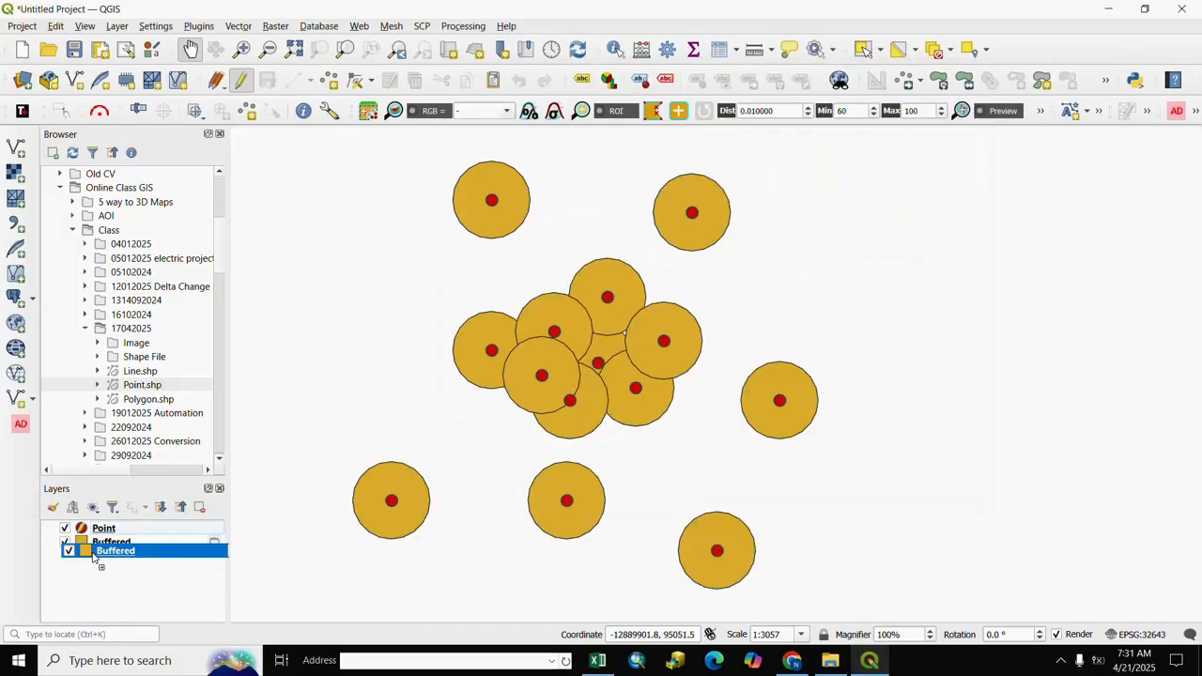
# Inspect the overlapping buffers around the central points and remove the Buffered layer from the project
pyautogui.moveTo(642, 476); pyautogui.dragTo(671, 480)
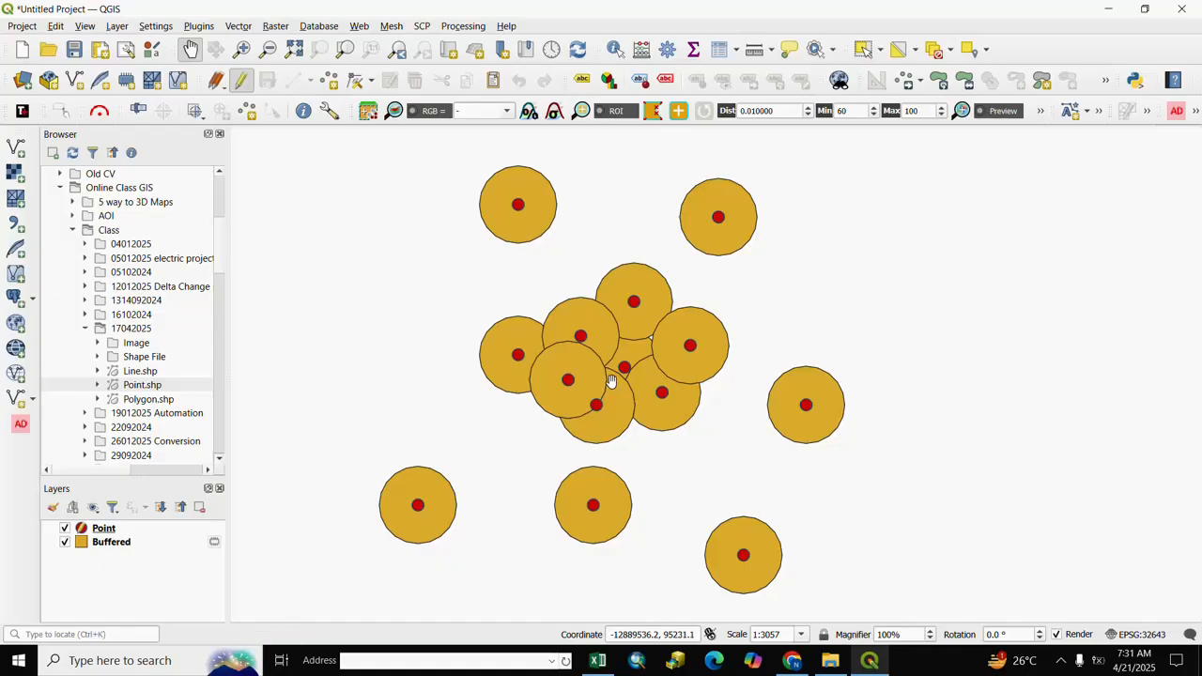
pyautogui.scroll(2, 611, 379)
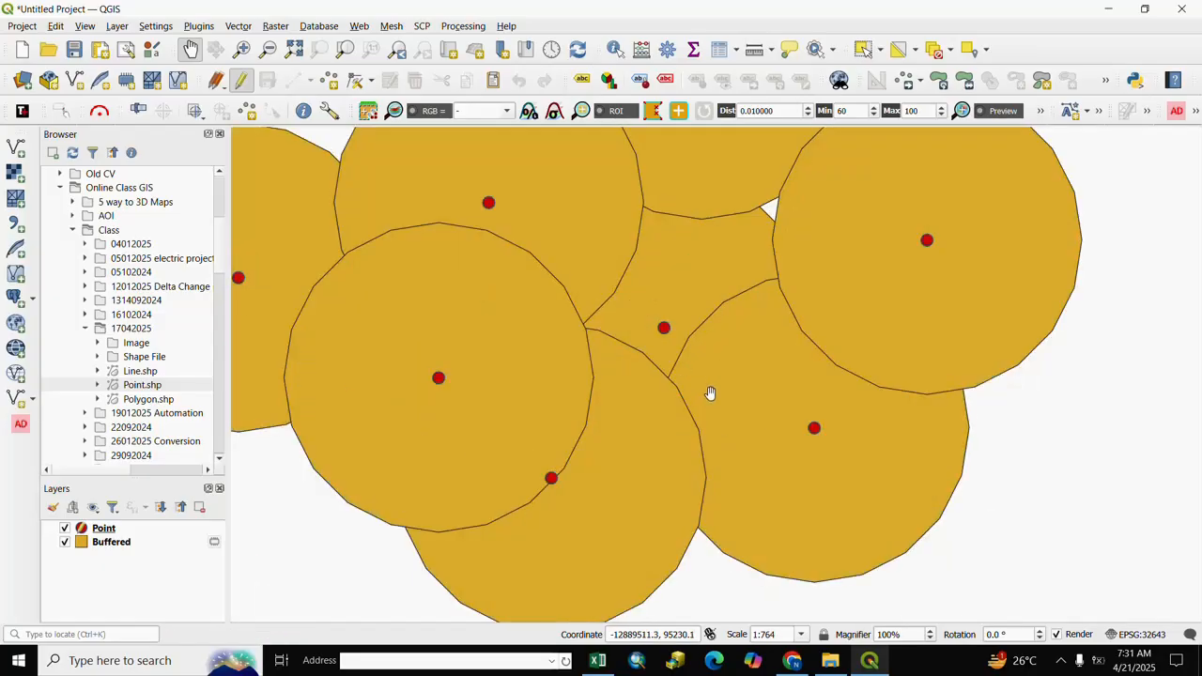
pyautogui.scroll(-1, 711, 393)
pyautogui.scroll(-1, 711, 393)
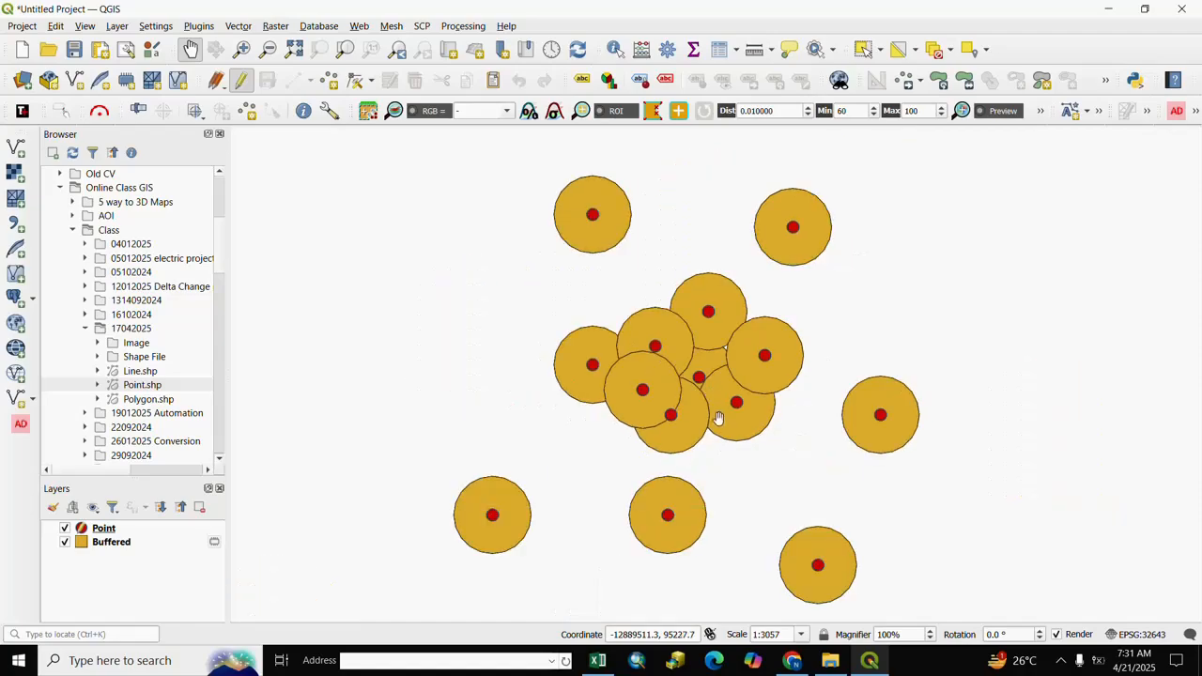
pyautogui.moveTo(719, 420); pyautogui.dragTo(680, 421)
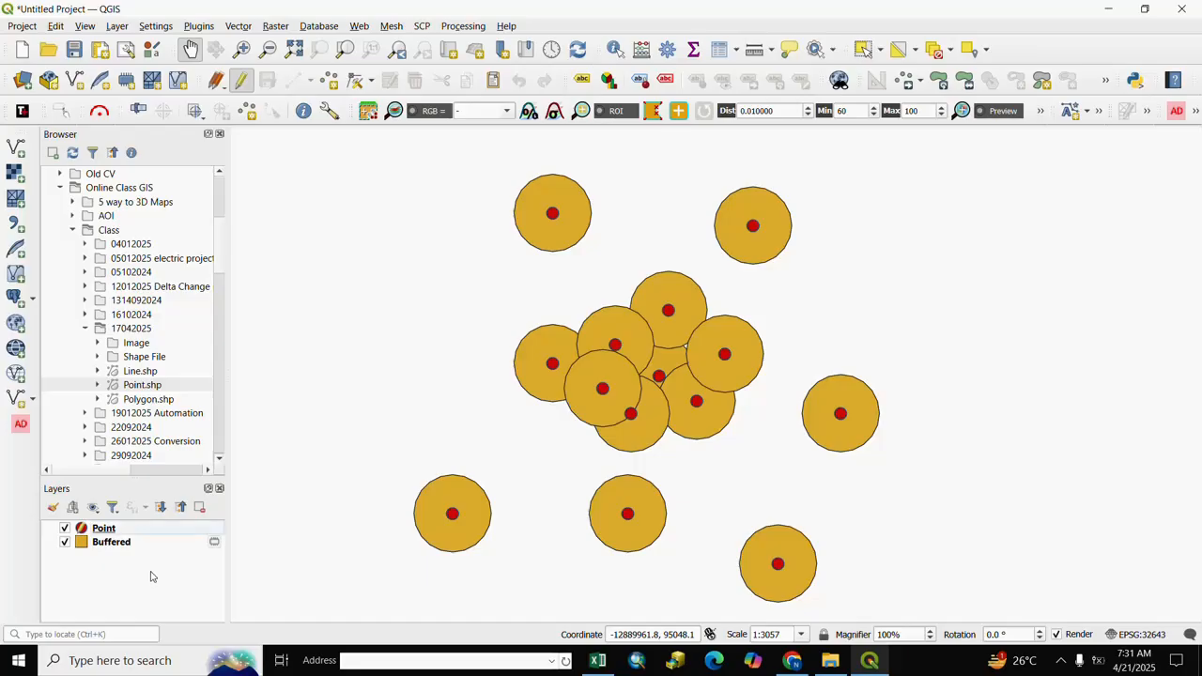
pyautogui.rightClick(118, 549)
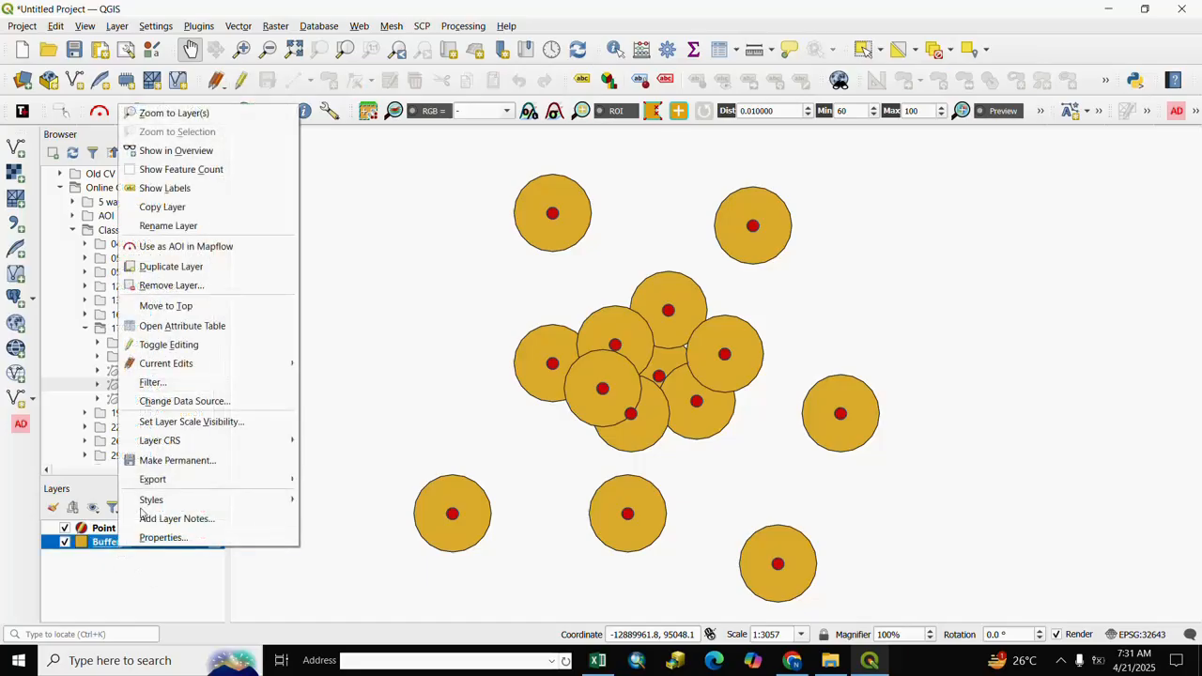
pyautogui.click(155, 285)
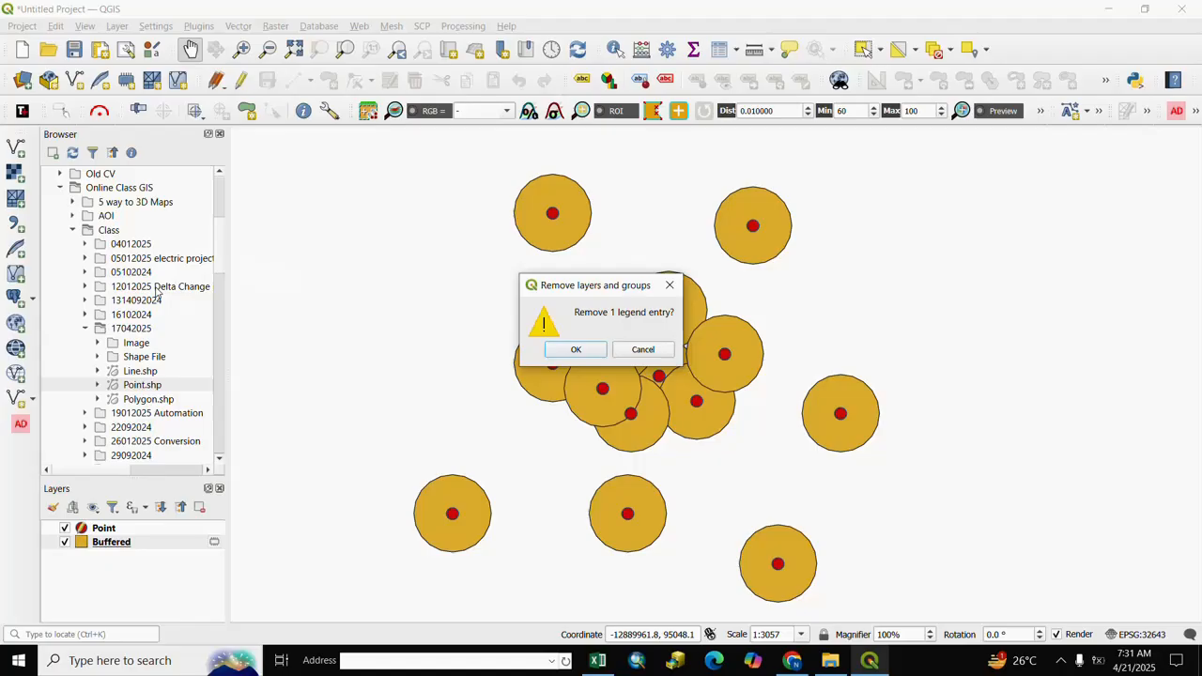
pyautogui.click(580, 351)
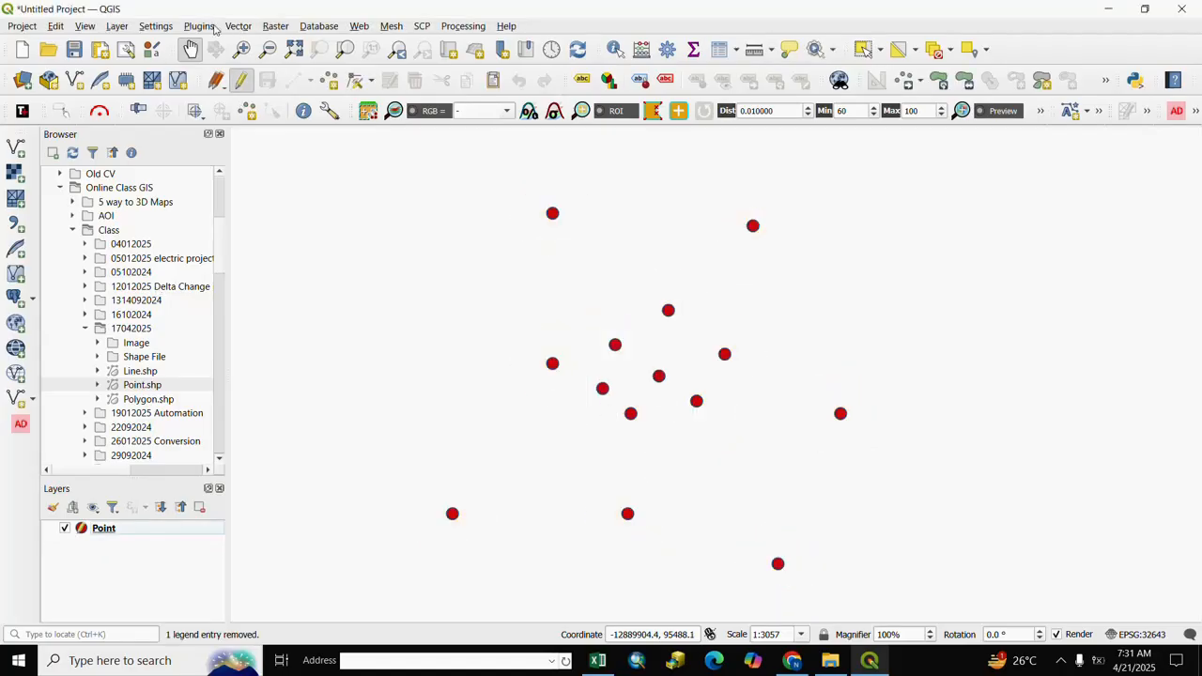
# Buffer the Point layer by 40 meters with the Dissolve result option enabled
pyautogui.click(235, 29)
pyautogui.moveTo(249, 66)
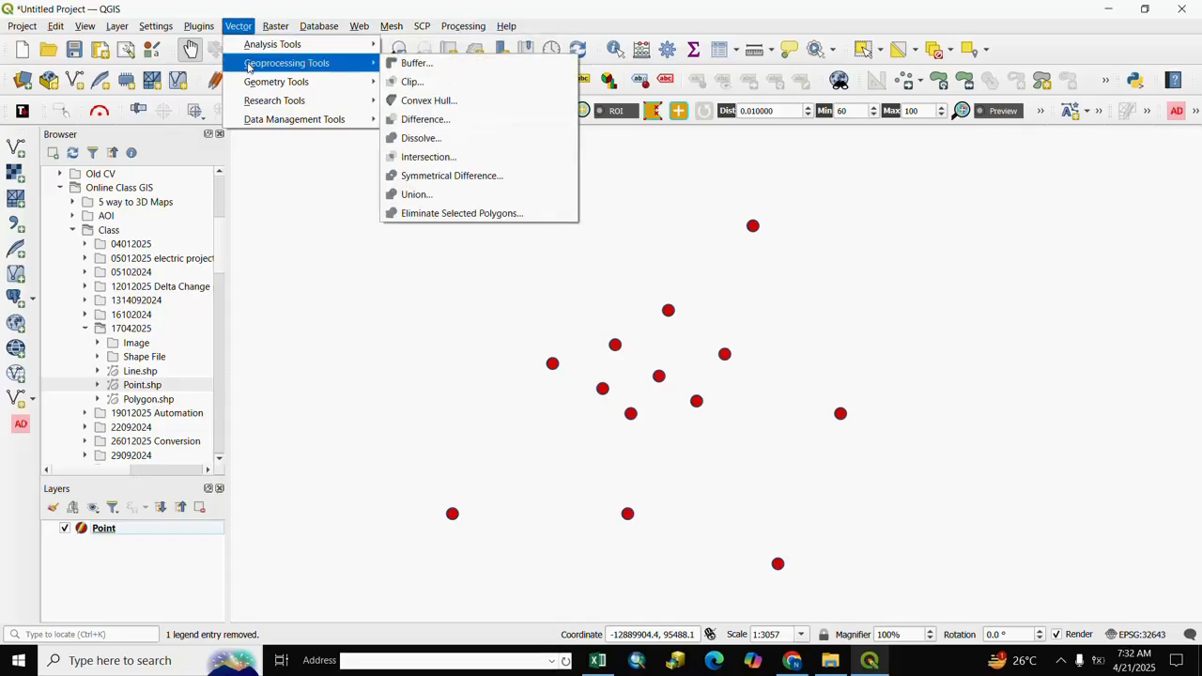
pyautogui.click(416, 63)
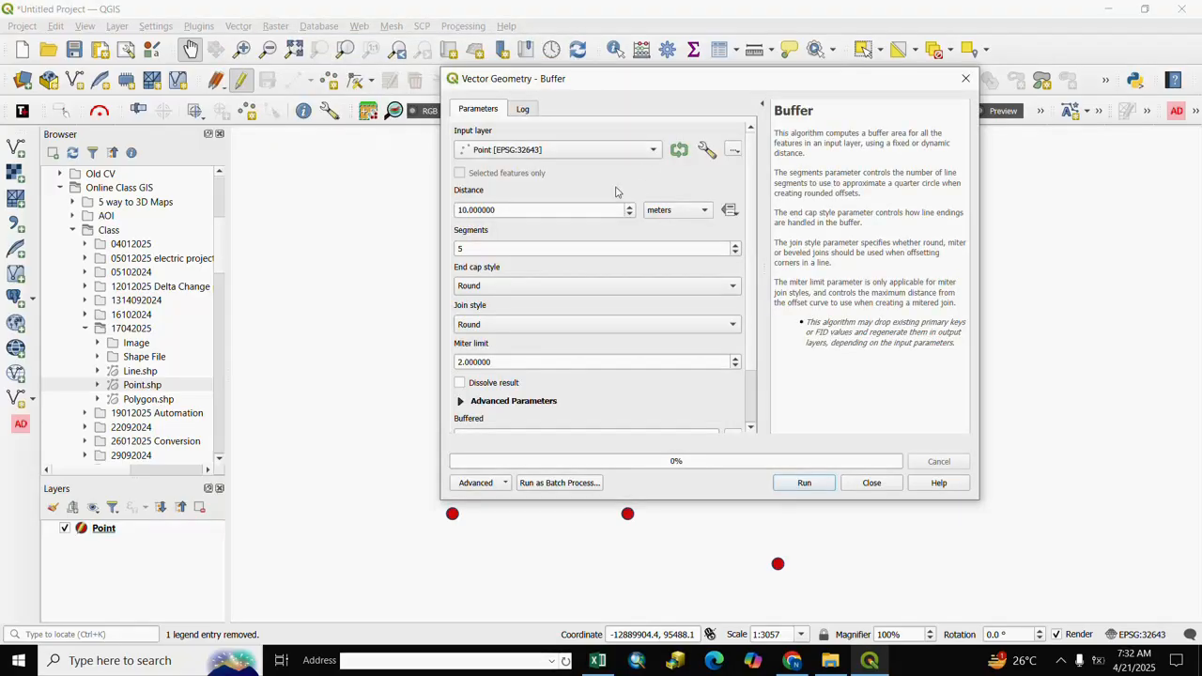
pyautogui.click(468, 211)
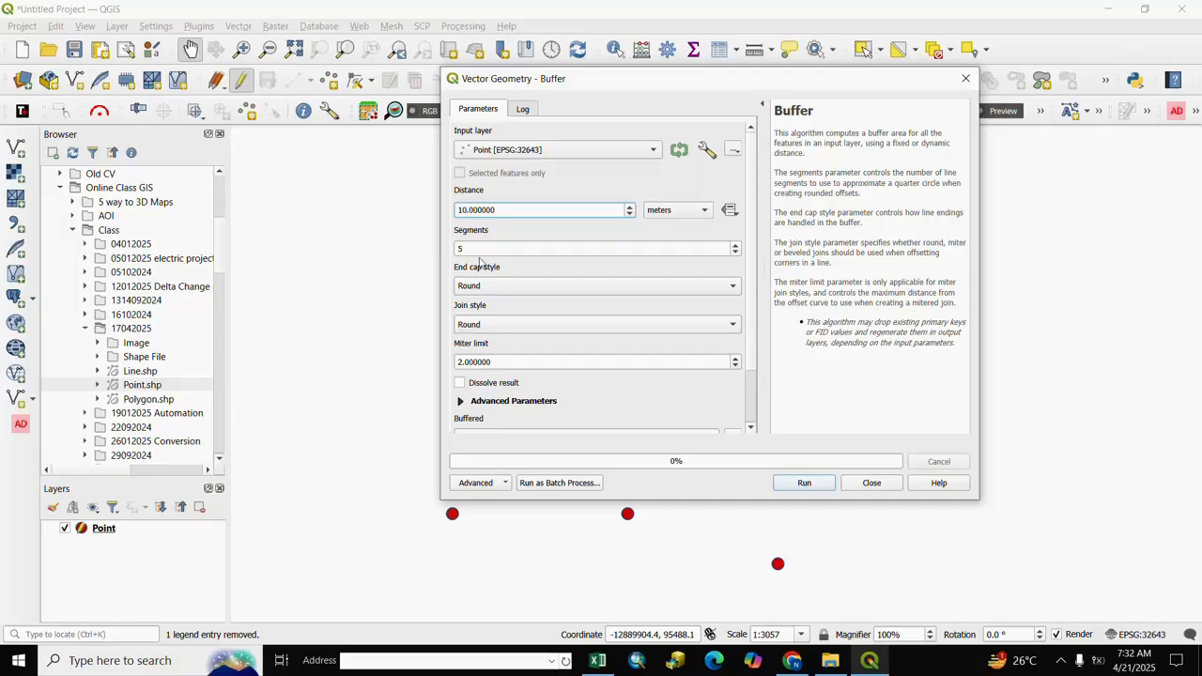
pyautogui.press('BackSpace')
pyautogui.click(460, 384)
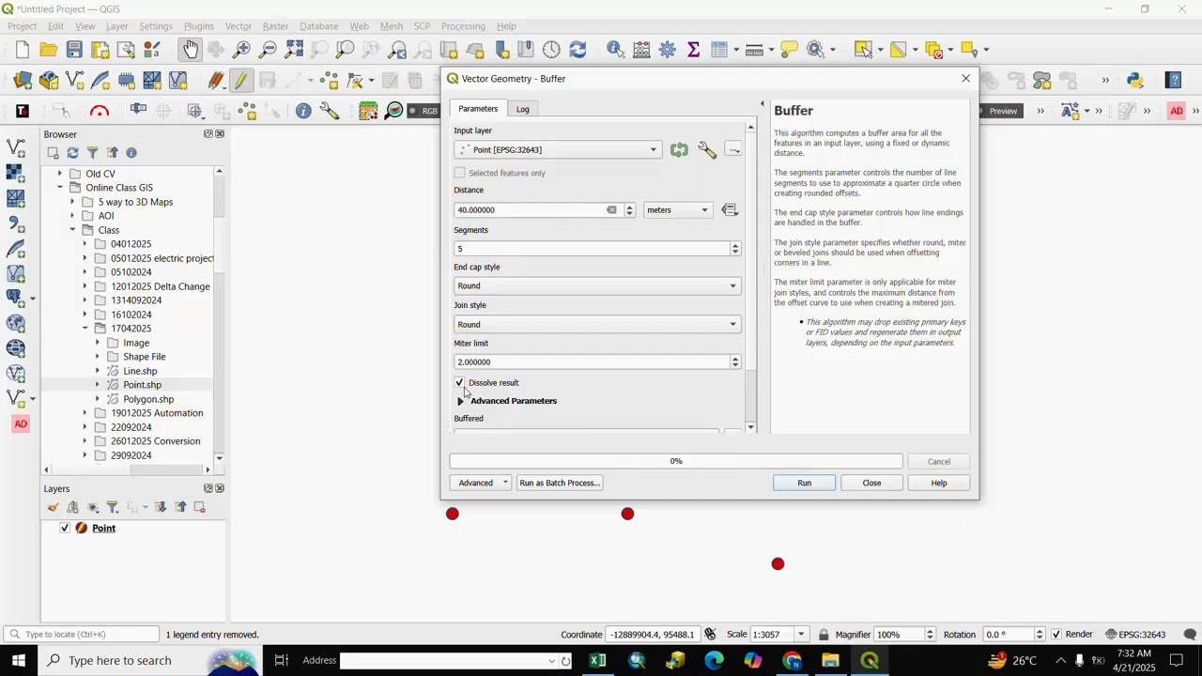
pyautogui.click(800, 484)
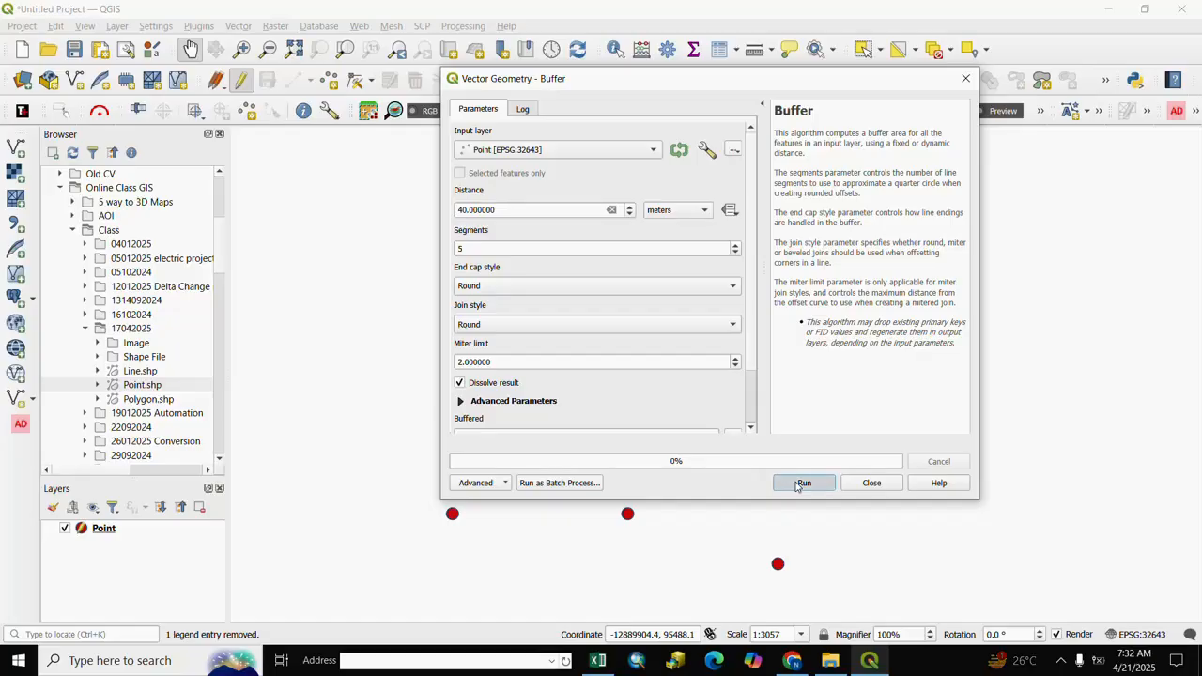
pyautogui.click(871, 485)
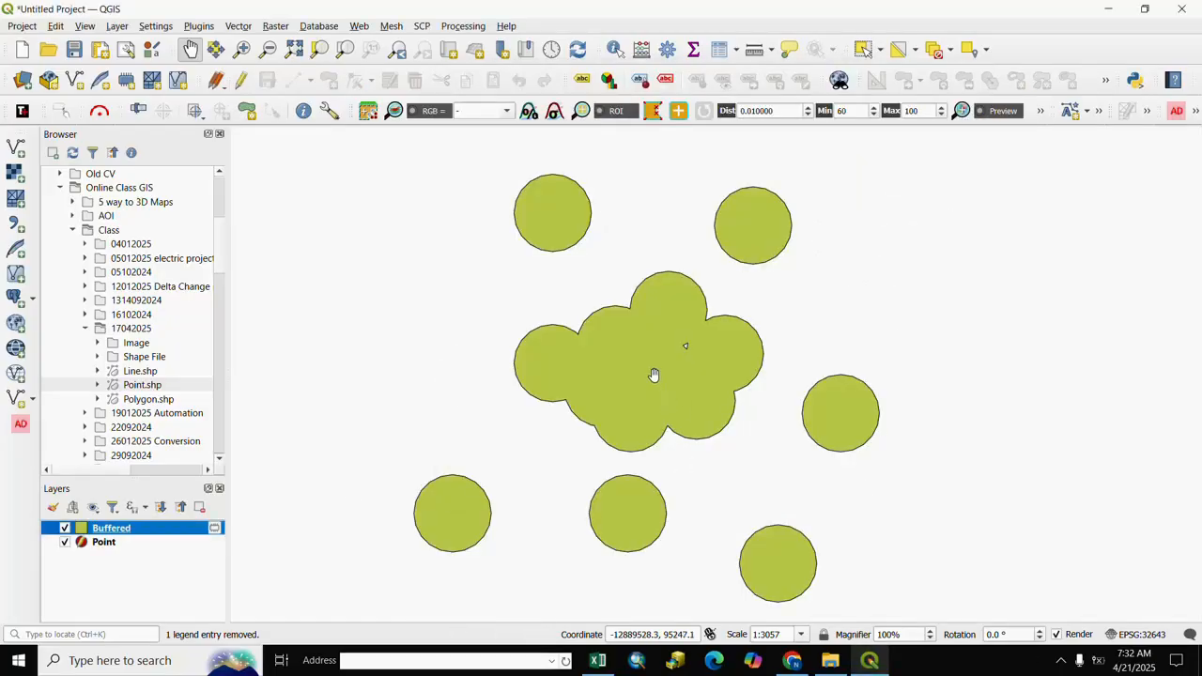
# Place the Buffered layer beneath the Point layer and inspect the merged buffers around the central points
pyautogui.moveTo(106, 531); pyautogui.dragTo(111, 555)
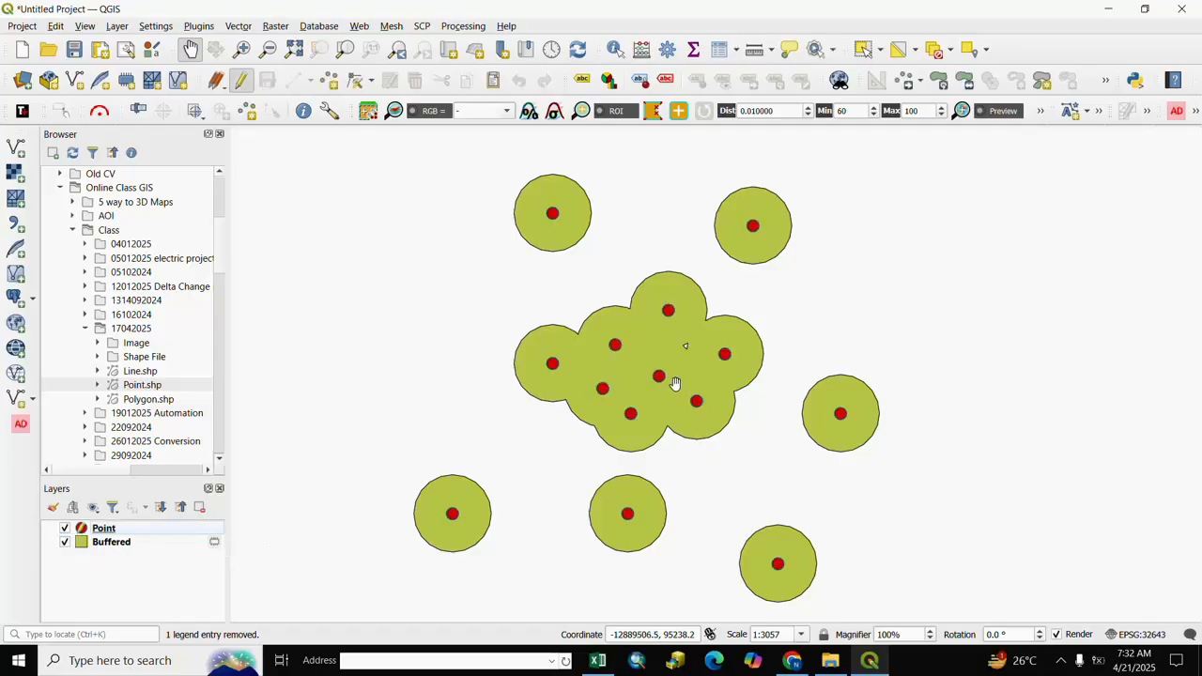
pyautogui.scroll(1, 674, 385)
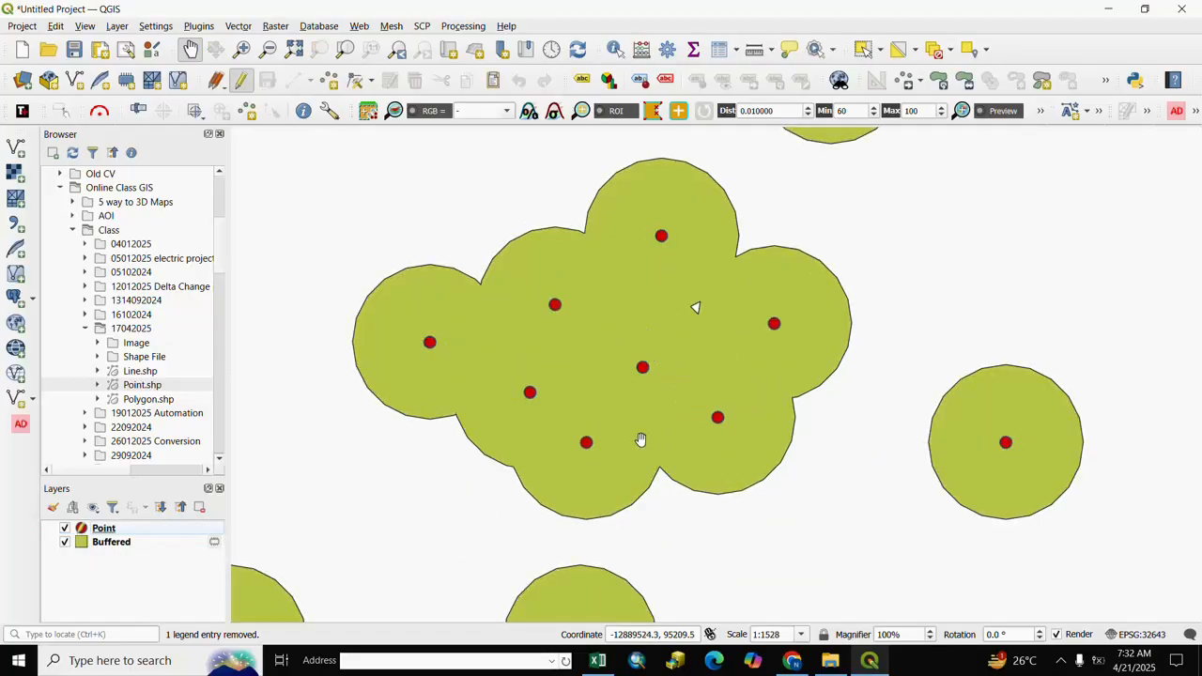
pyautogui.scroll(-1, 640, 439)
pyautogui.moveTo(700, 496); pyautogui.dragTo(685, 461)
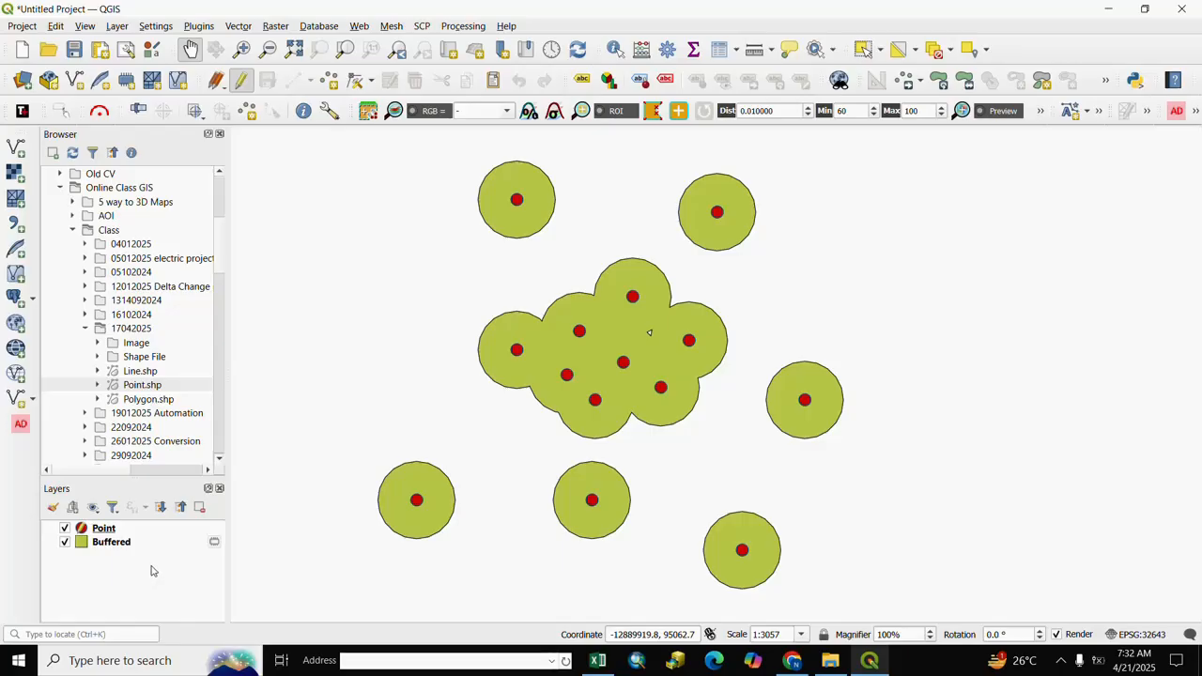
# Run Count Points in Polygon with Buffered as the polygon layer and Point as the point layer
pyautogui.click(240, 26)
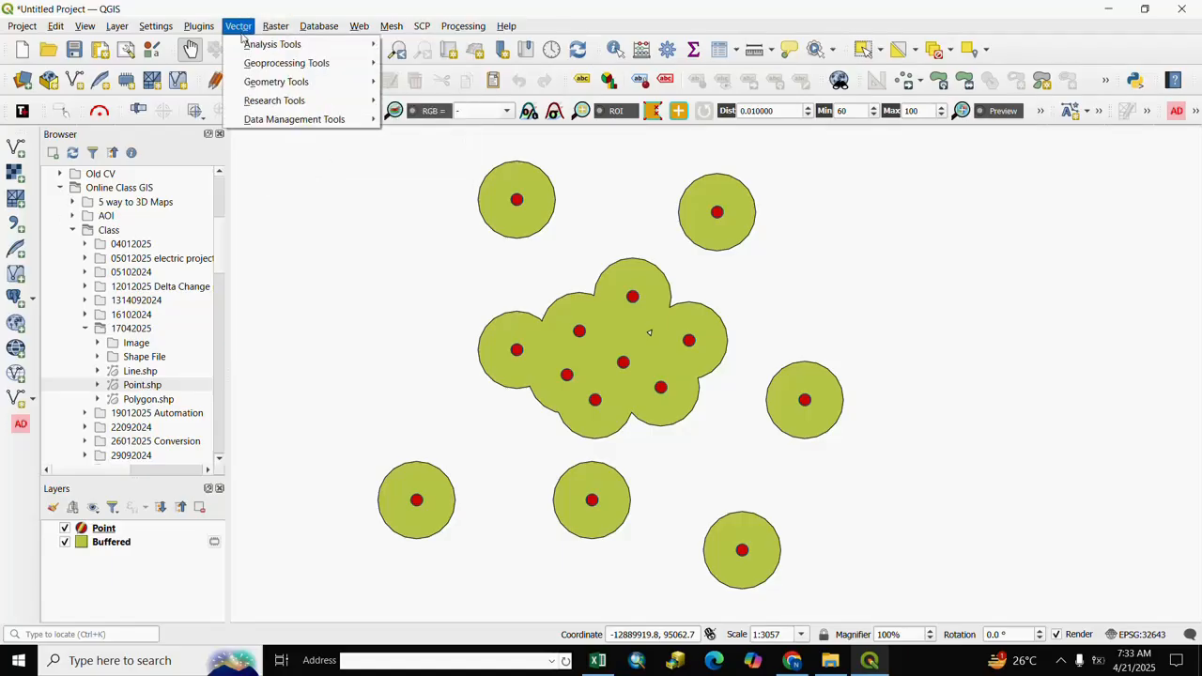
pyautogui.moveTo(301, 45)
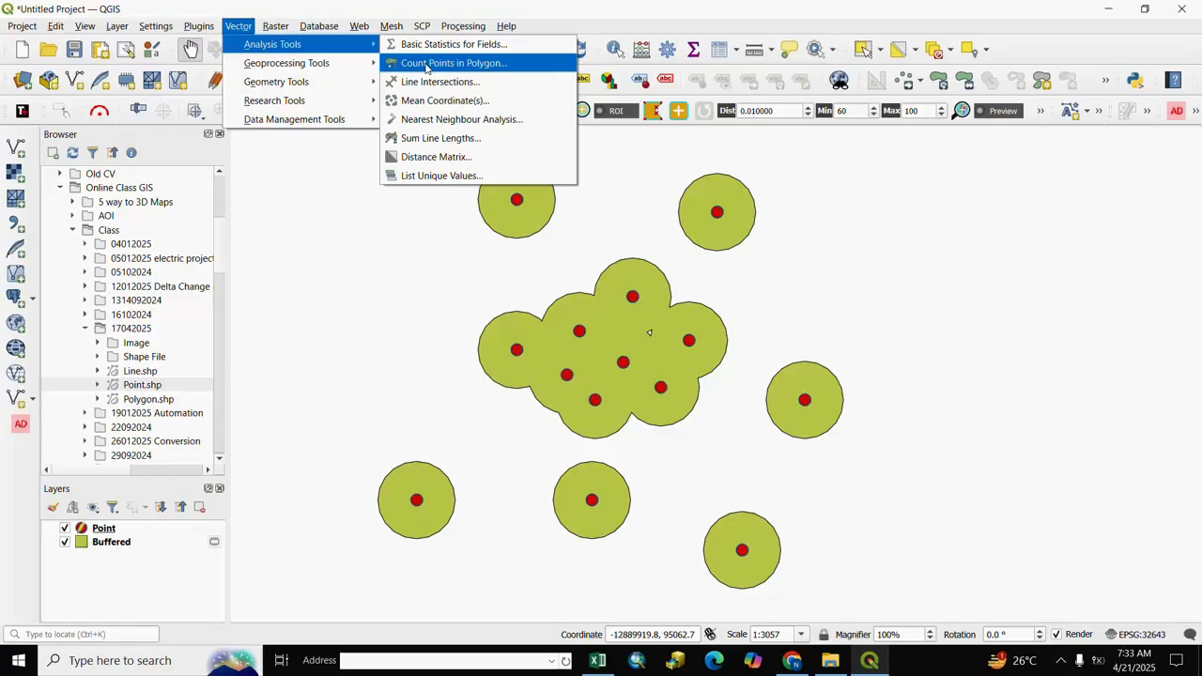
pyautogui.click(426, 64)
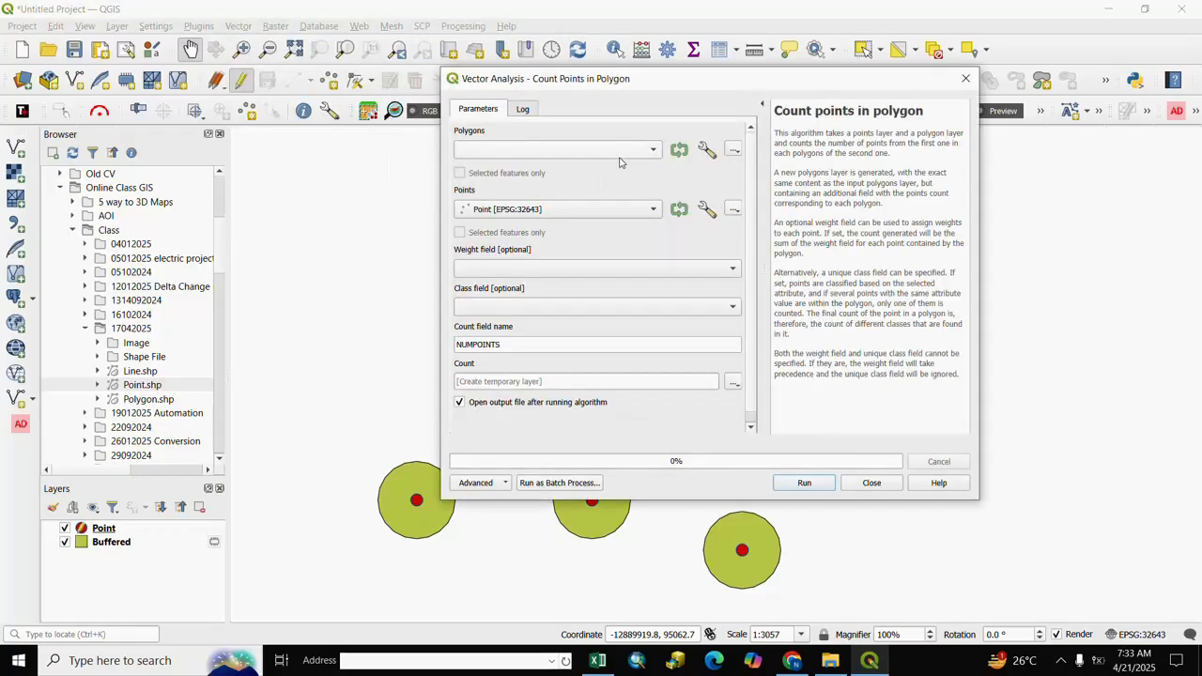
pyautogui.click(655, 155)
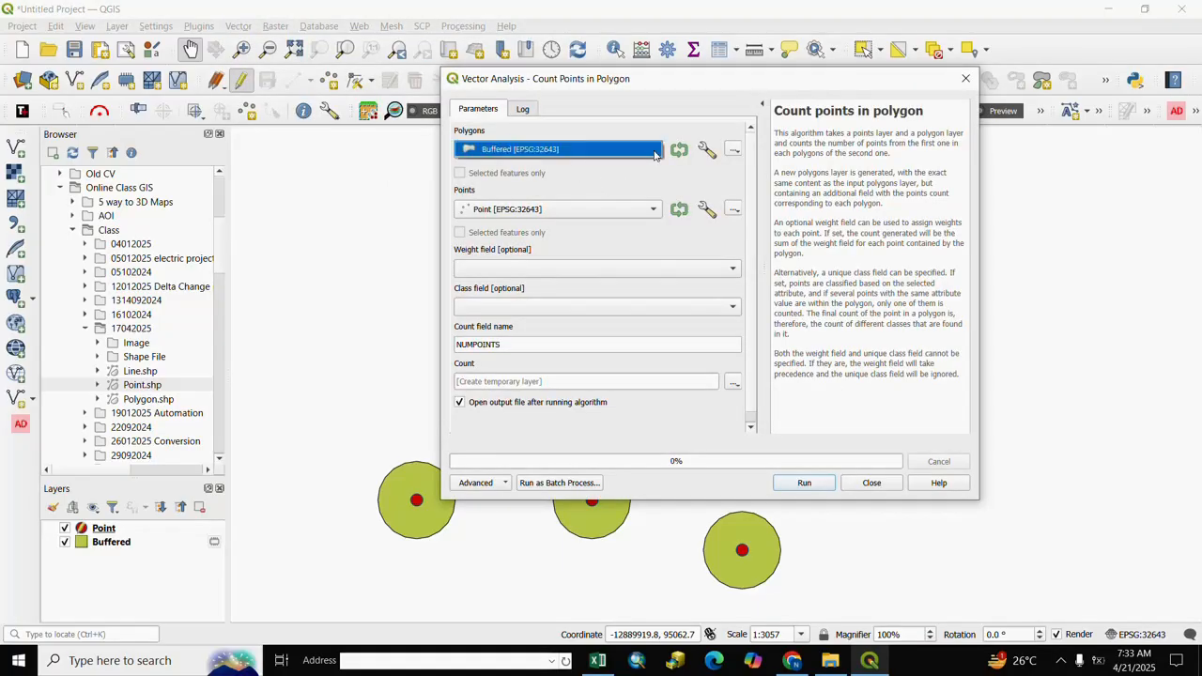
pyautogui.click(531, 156)
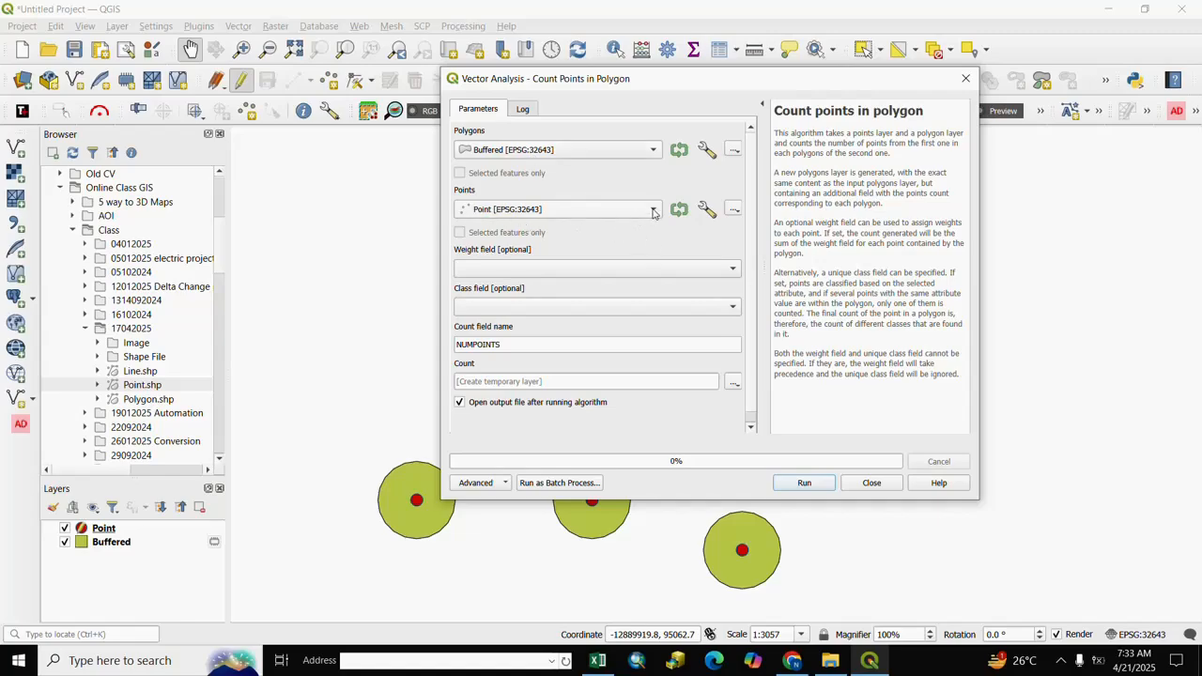
pyautogui.click(618, 215)
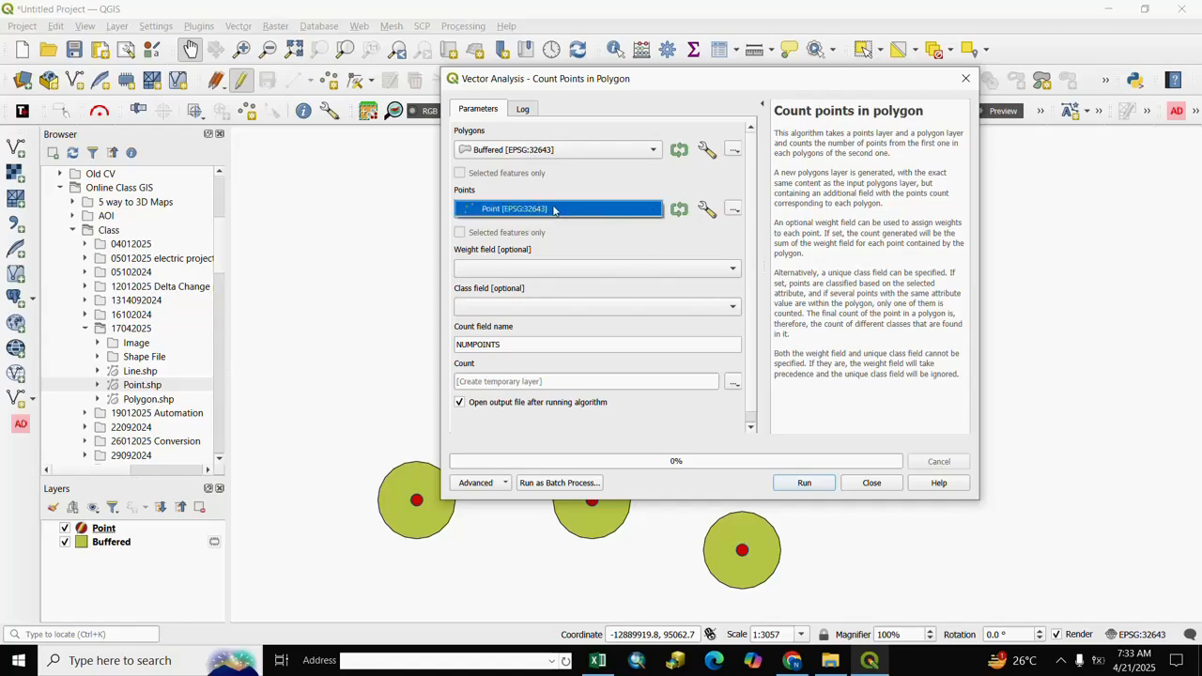
pyautogui.click(553, 209)
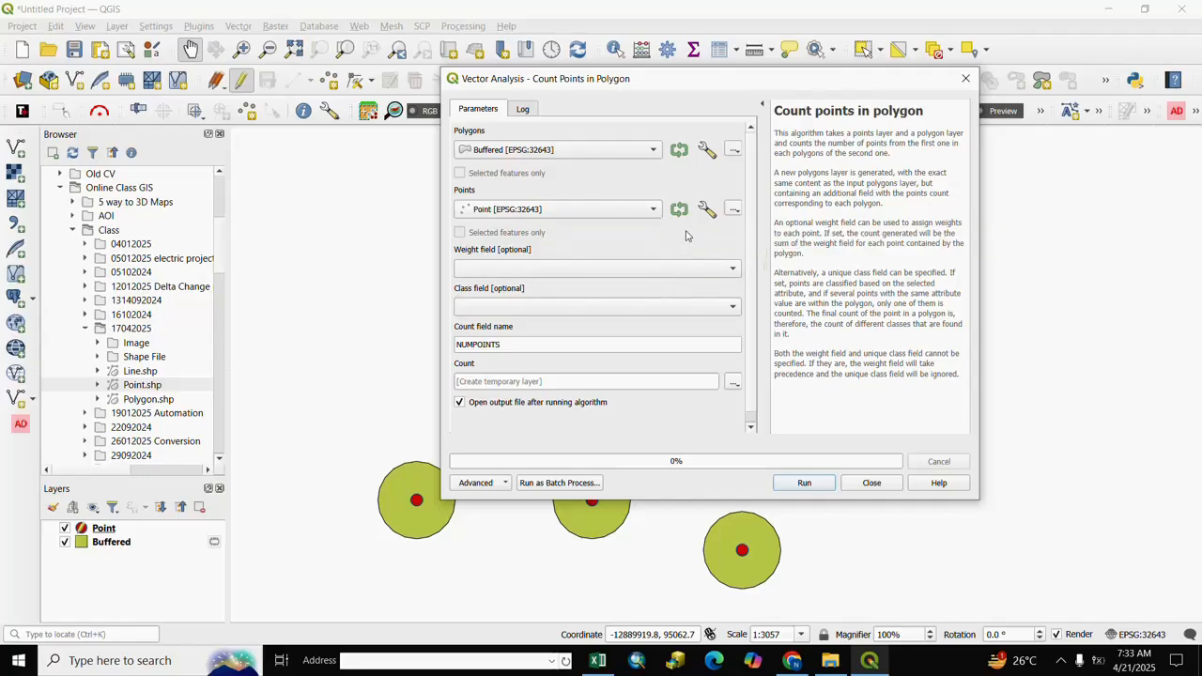
pyautogui.click(795, 484)
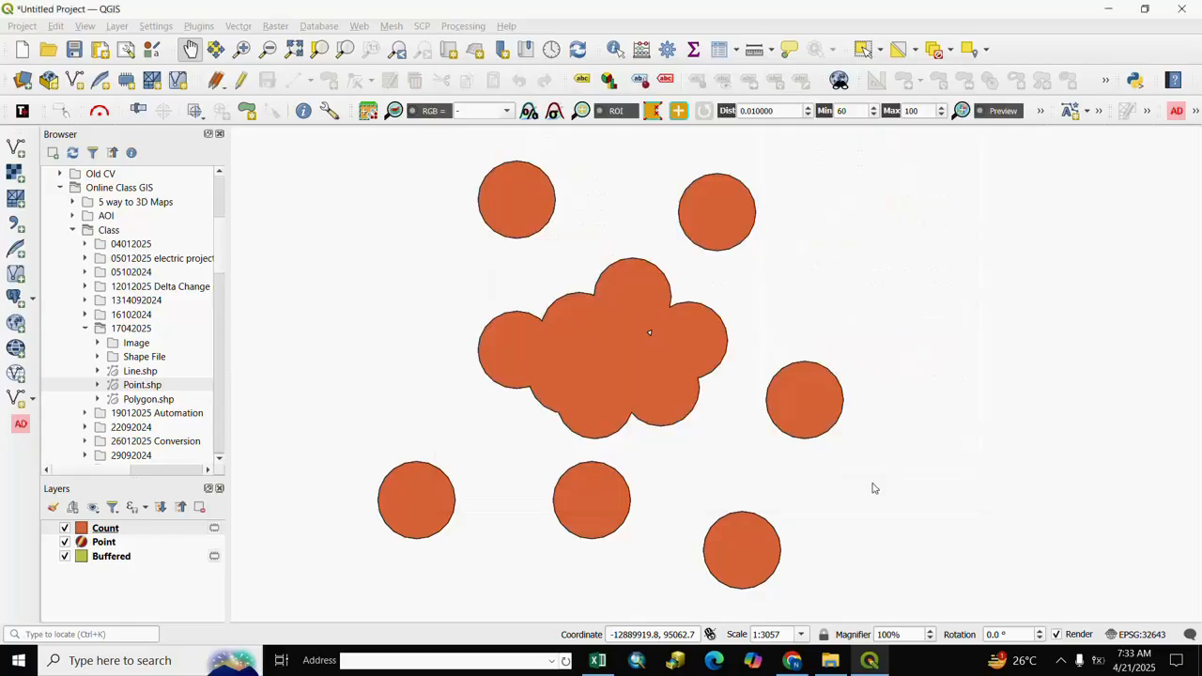
pyautogui.click(871, 482)
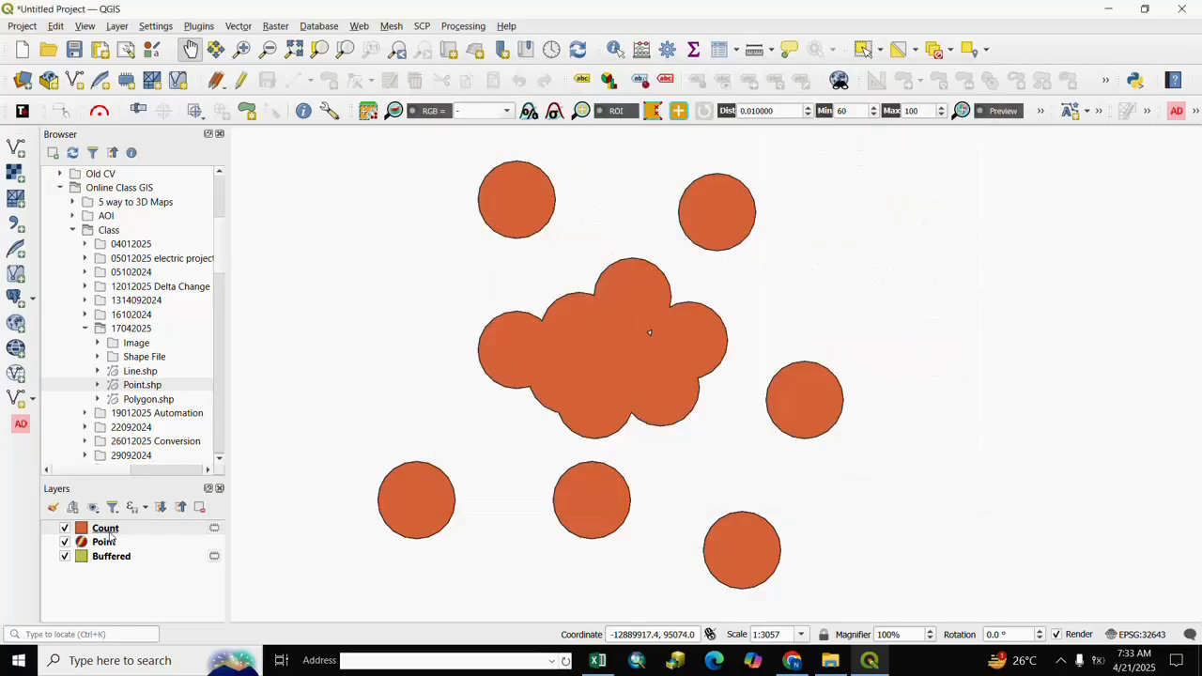
# Move the Count layer beneath Buffered and check the NUMPOINTS value in its attribute table
pyautogui.moveTo(108, 529); pyautogui.dragTo(115, 579)
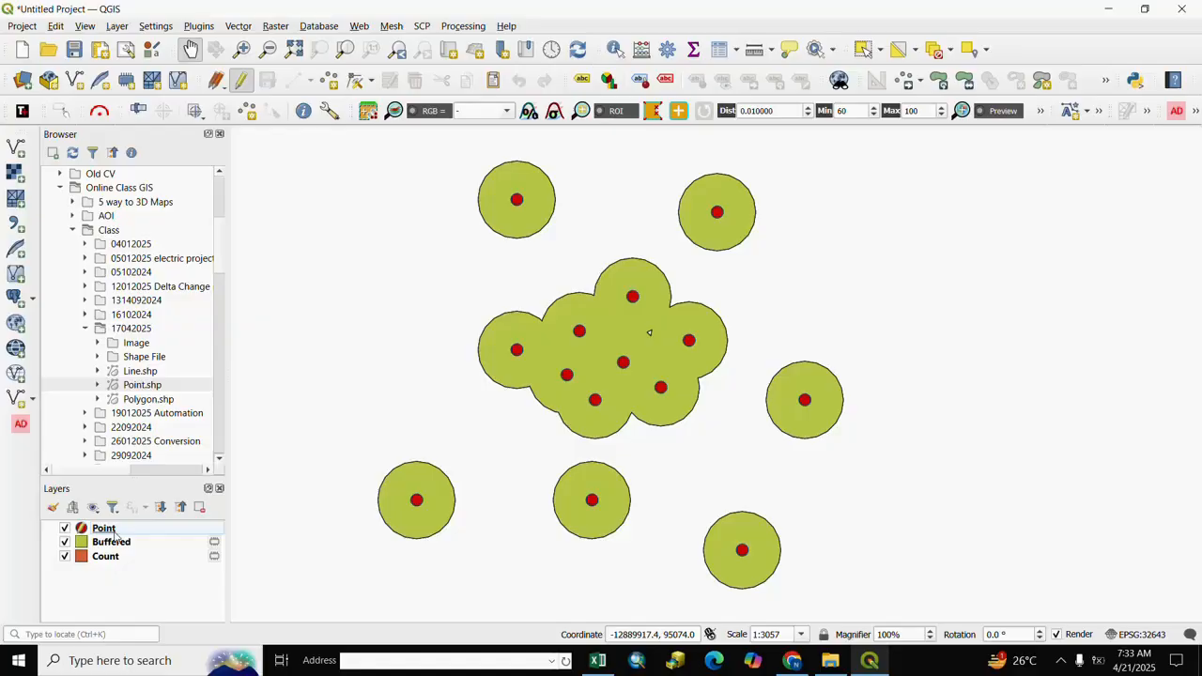
pyautogui.click(110, 531)
pyautogui.click(108, 558)
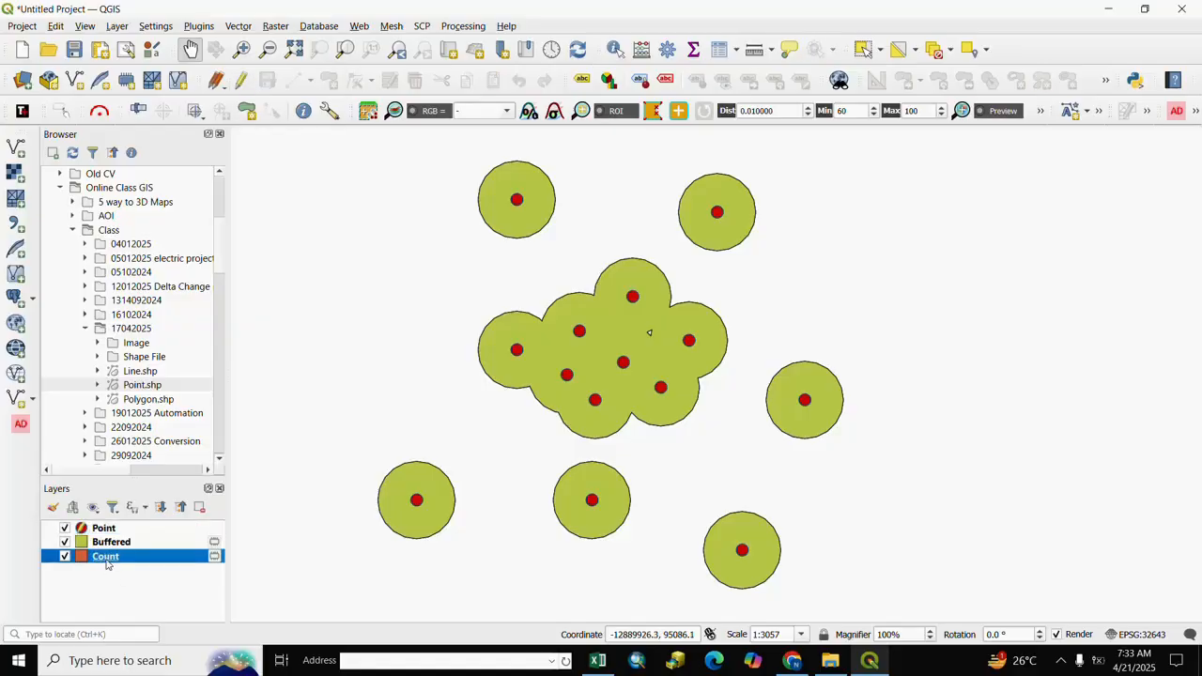
pyautogui.click(718, 51)
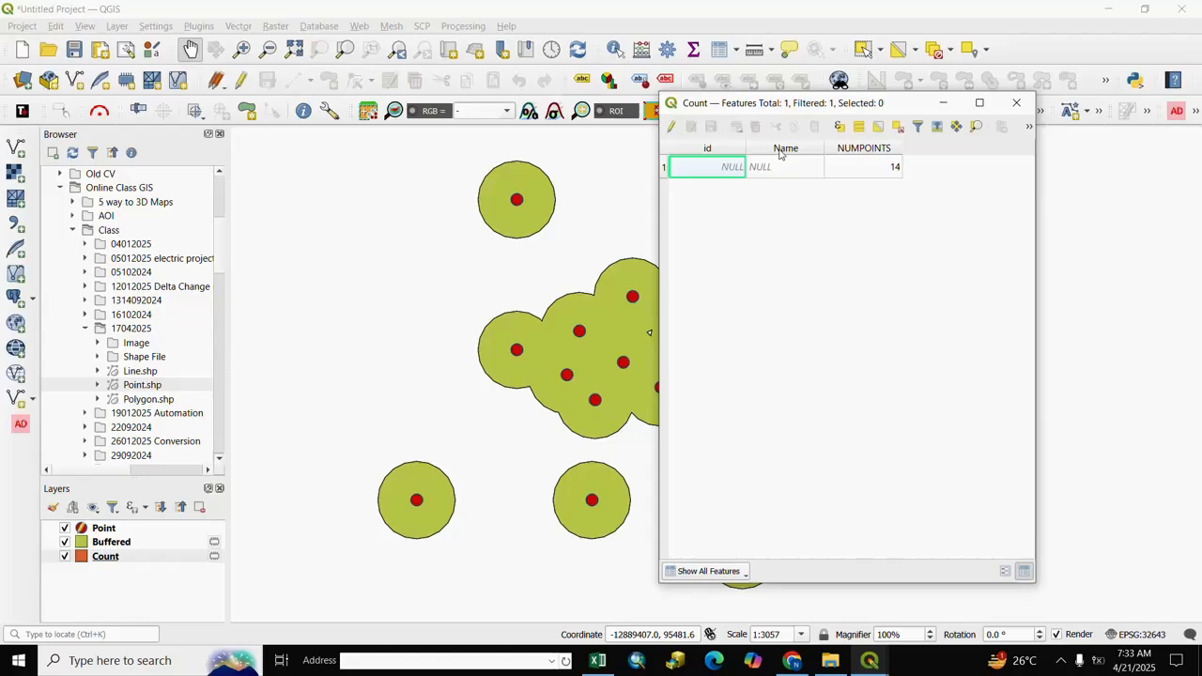
pyautogui.click(673, 176)
pyautogui.click(862, 175)
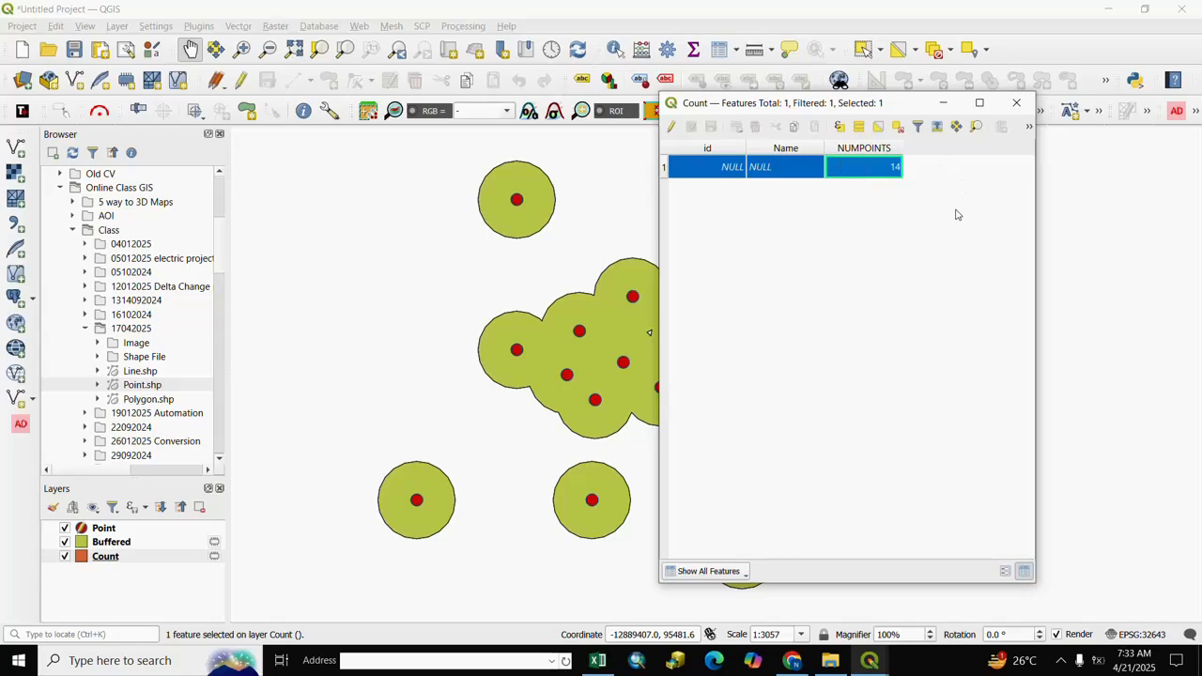
pyautogui.click(1015, 105)
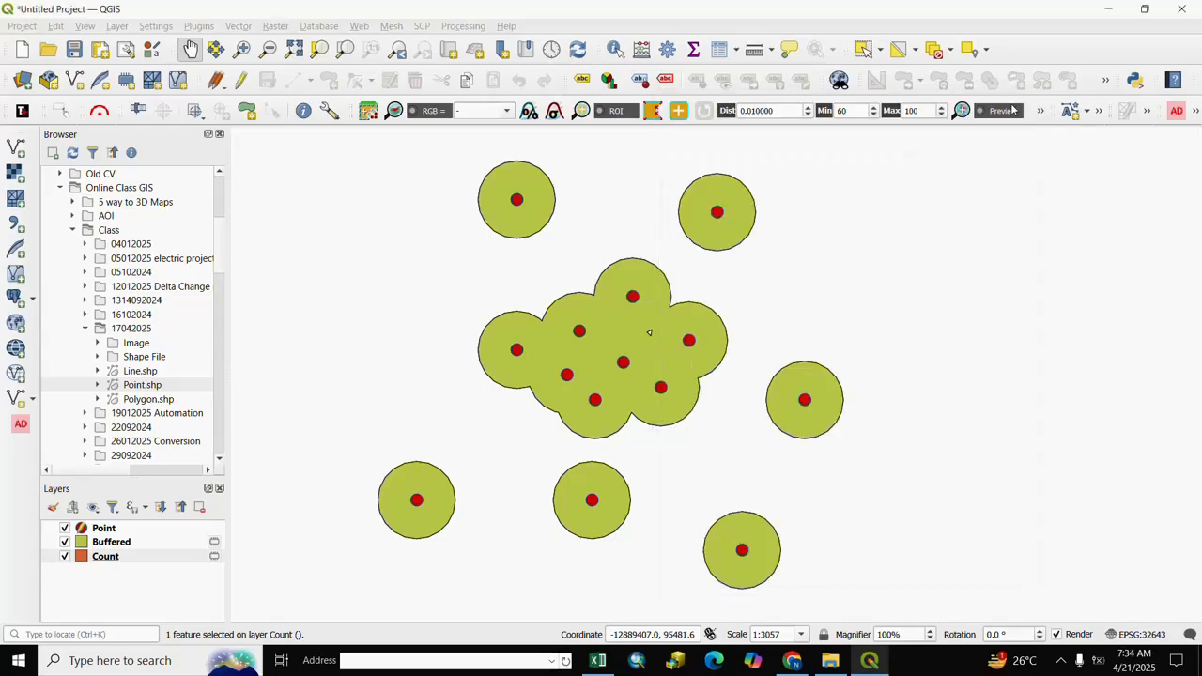
pyautogui.moveTo(577, 424); pyautogui.dragTo(565, 428)
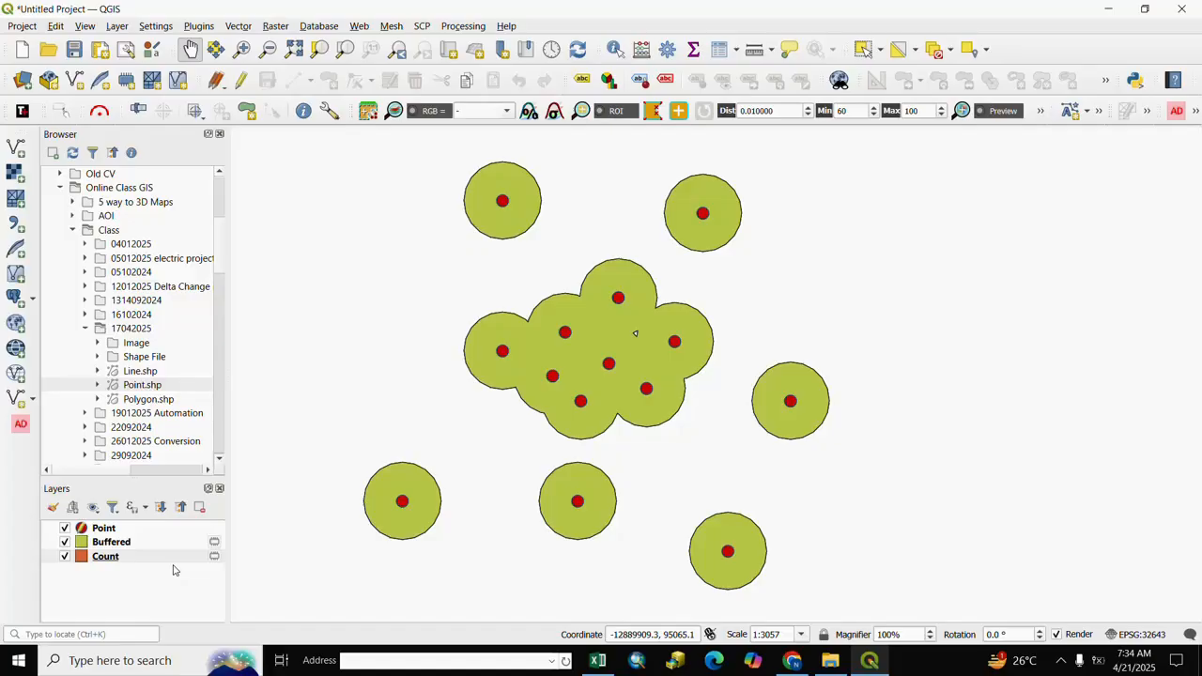
pyautogui.moveTo(633, 422); pyautogui.dragTo(657, 430)
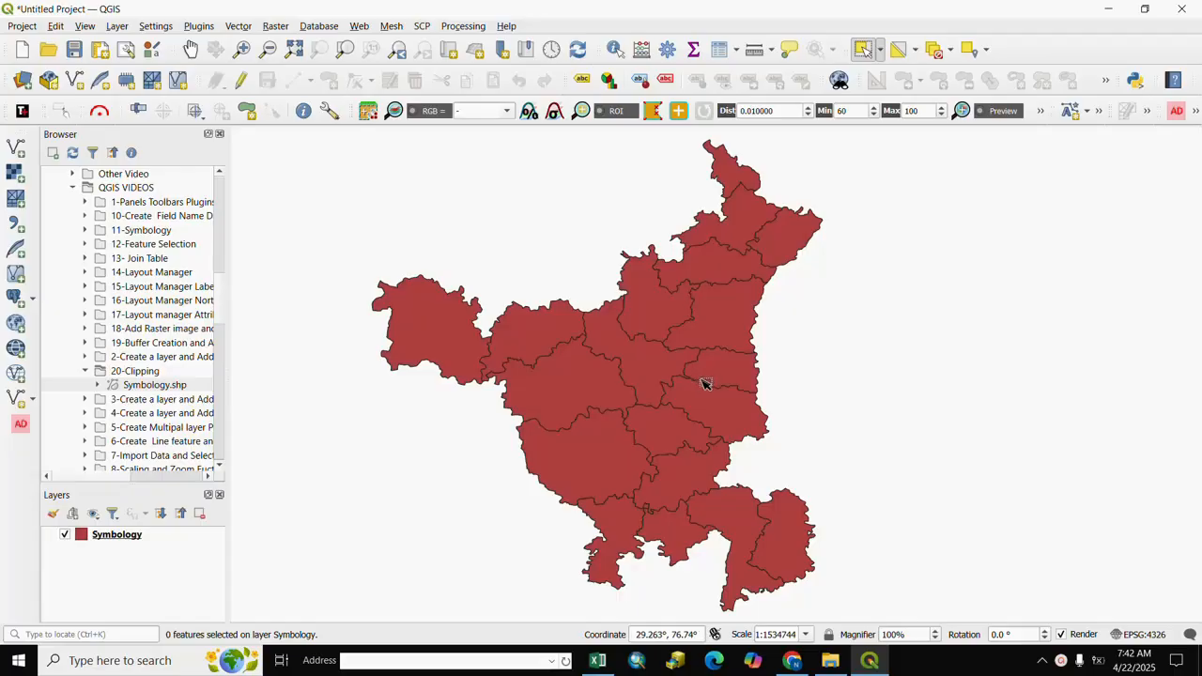
# Select the central district polygon in the Symbology layer and open the Clip geoprocessing tool
pyautogui.click(862, 50)
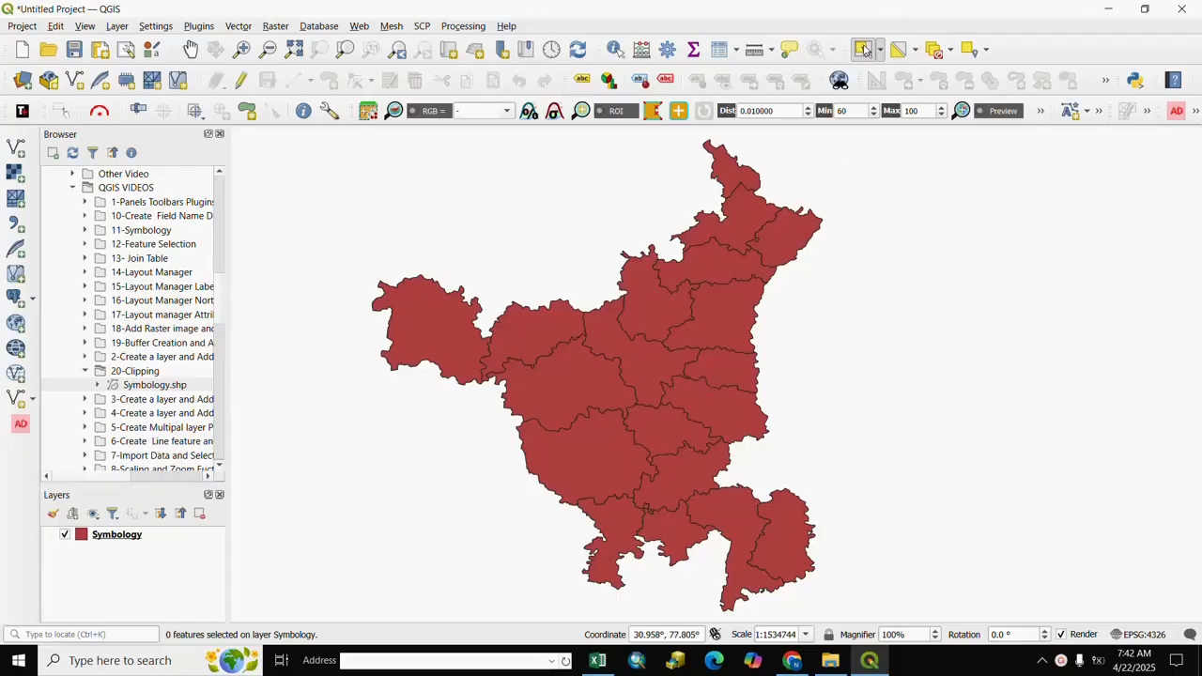
pyautogui.click(645, 364)
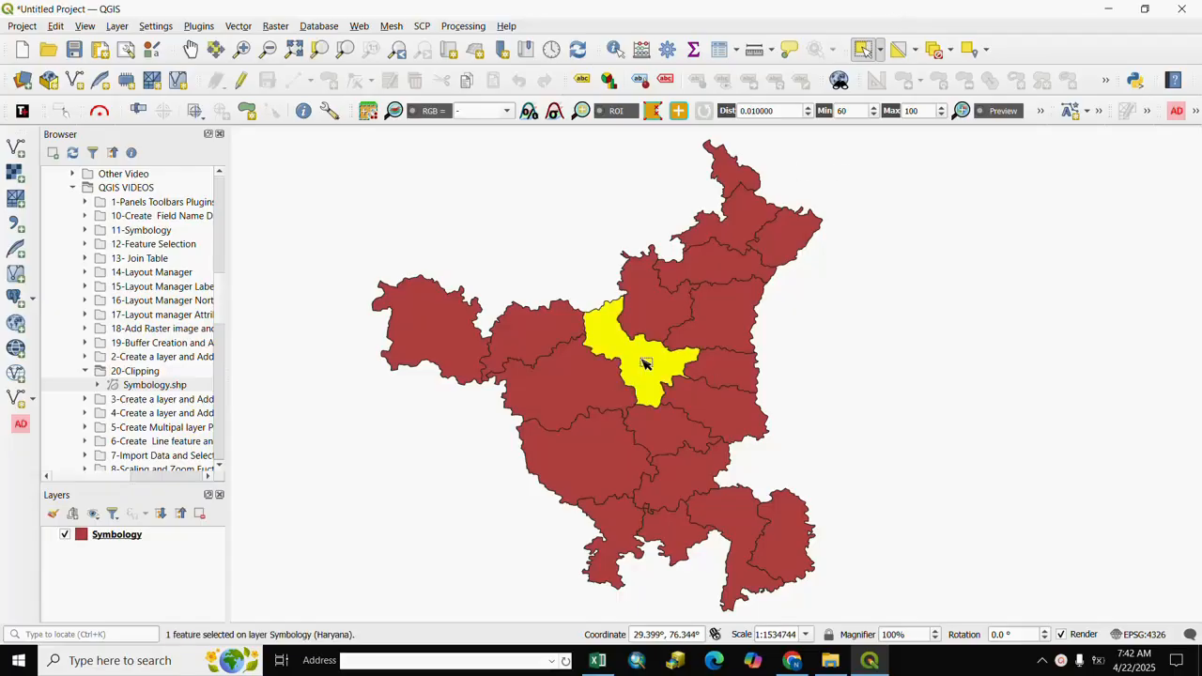
pyautogui.click(238, 26)
pyautogui.moveTo(273, 64)
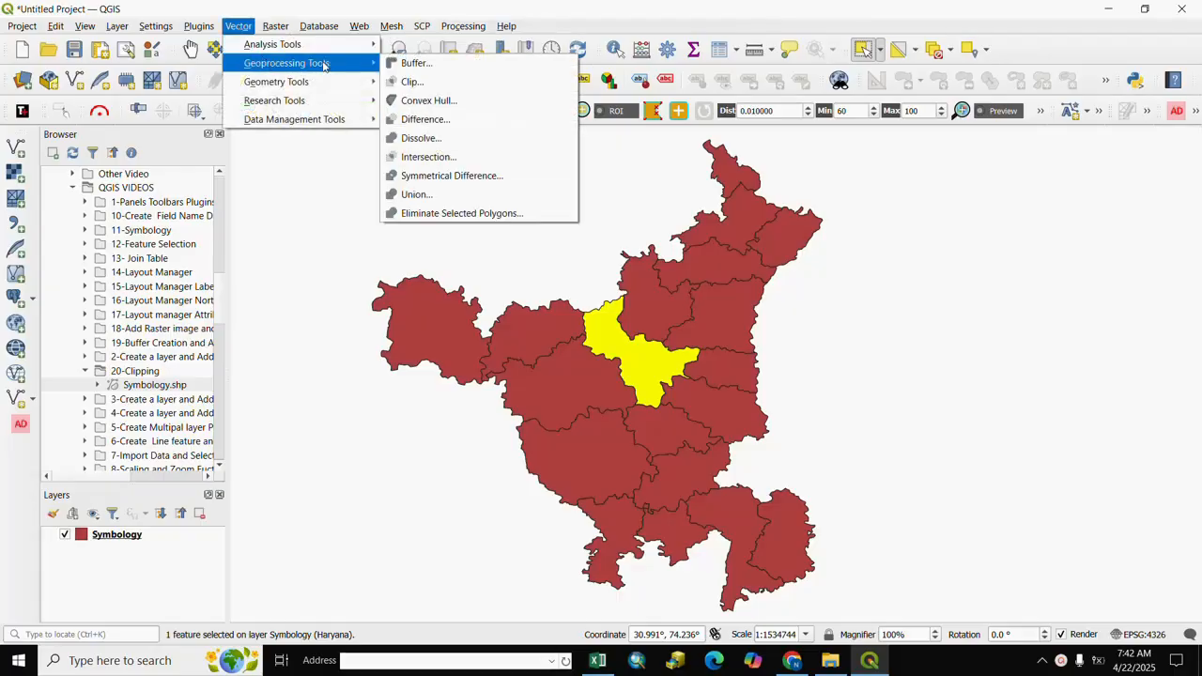
pyautogui.click(419, 84)
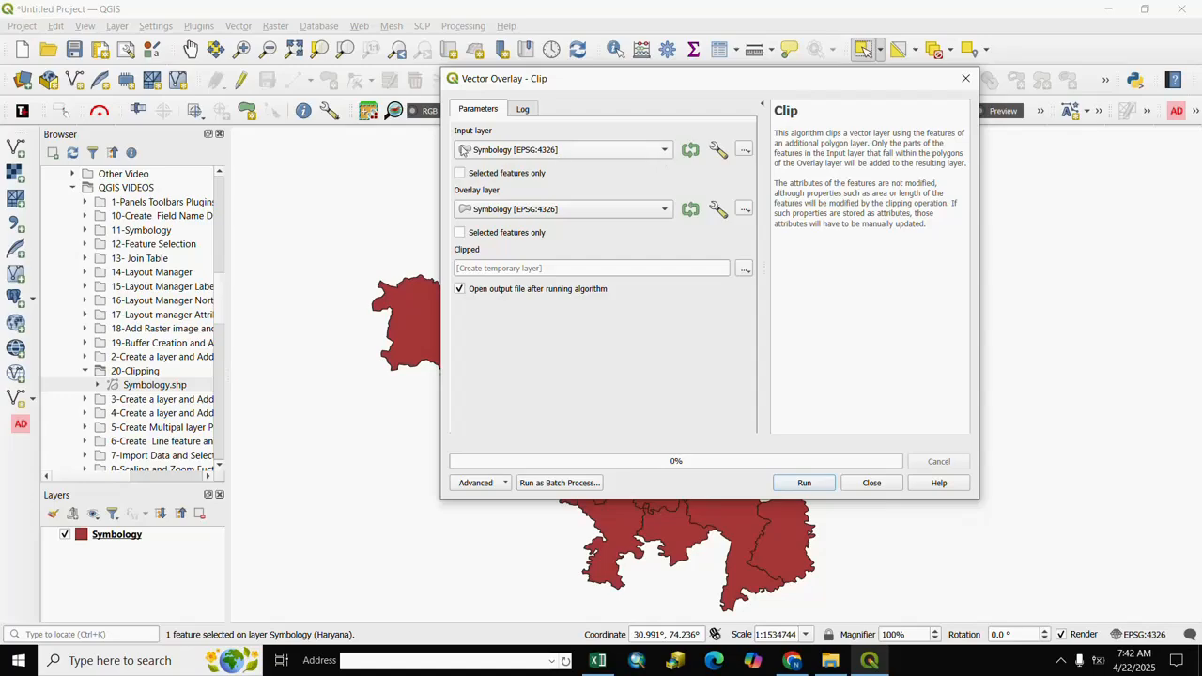
# Clip only the selected features of Symbology using Symbology as the overlay layer, and hide the original Symbology layer
pyautogui.click(652, 154)
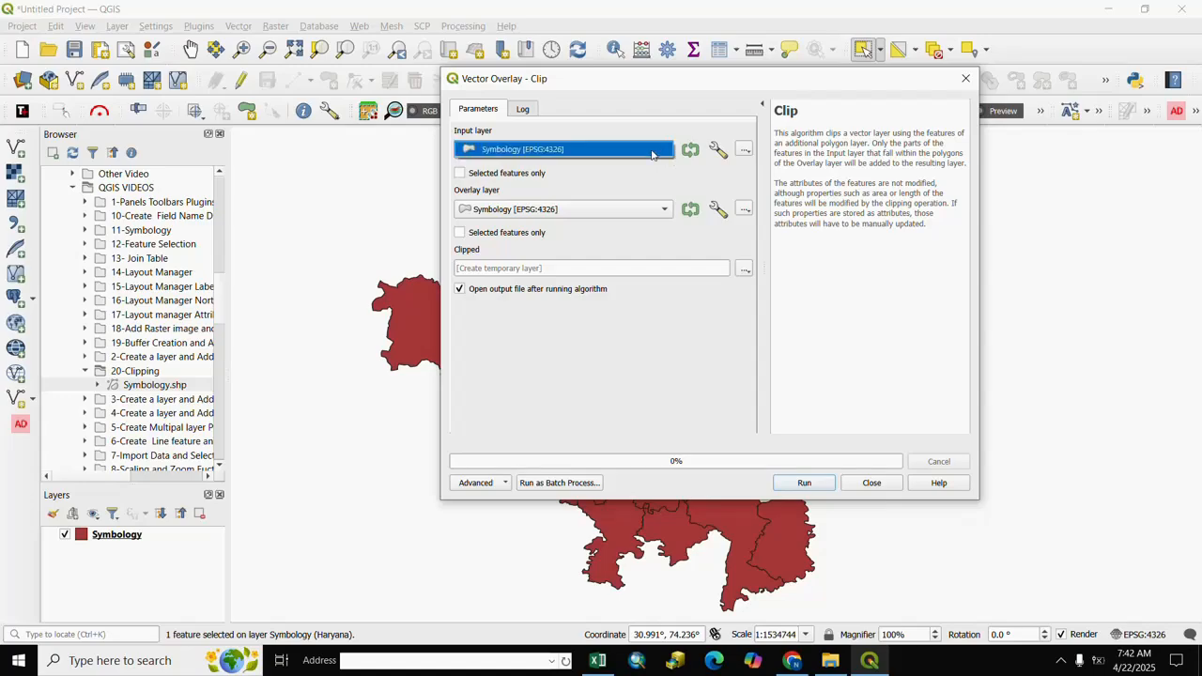
pyautogui.click(512, 151)
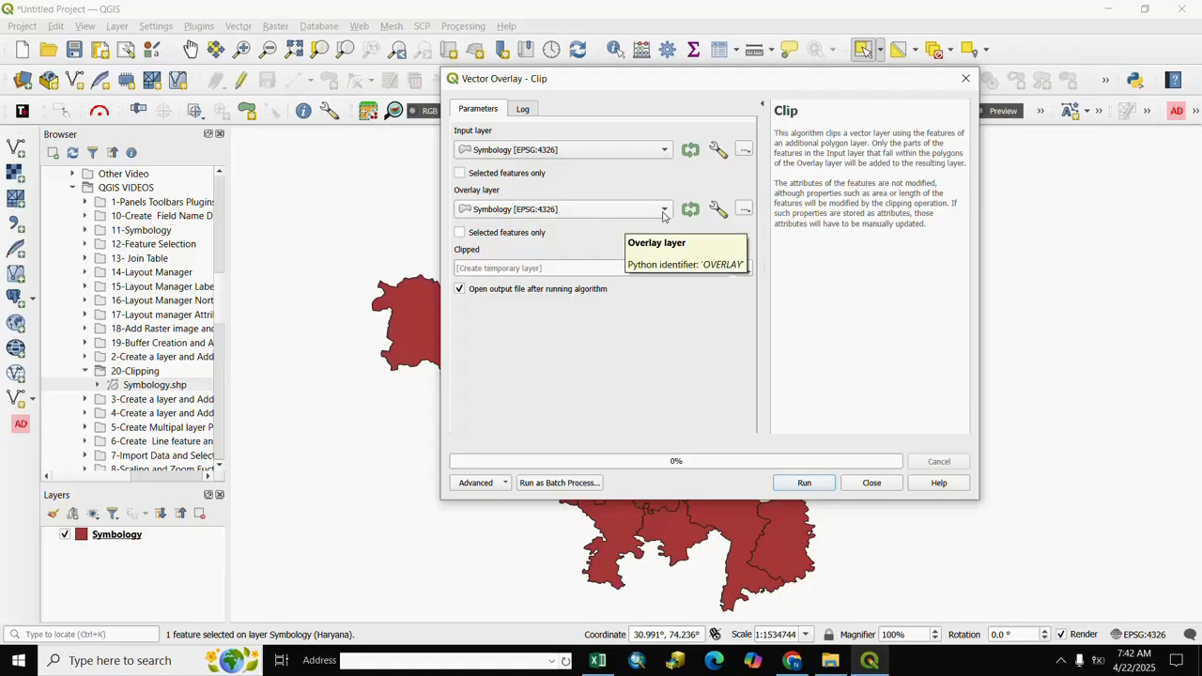
pyautogui.click(460, 174)
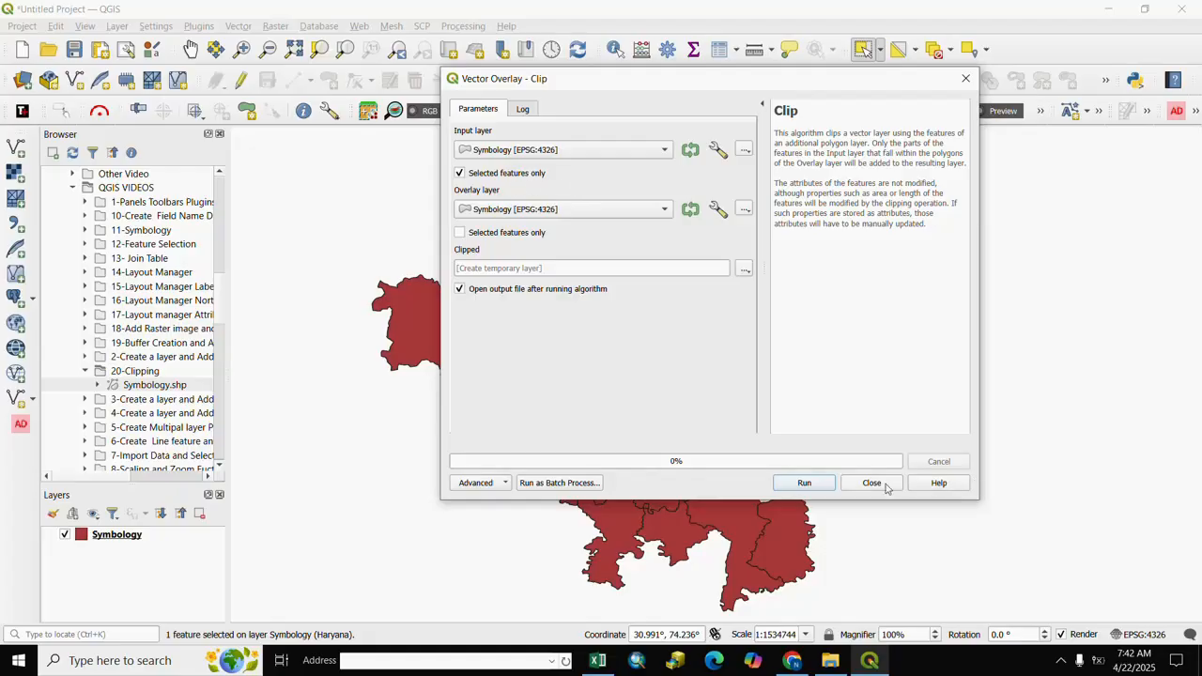
pyautogui.click(800, 485)
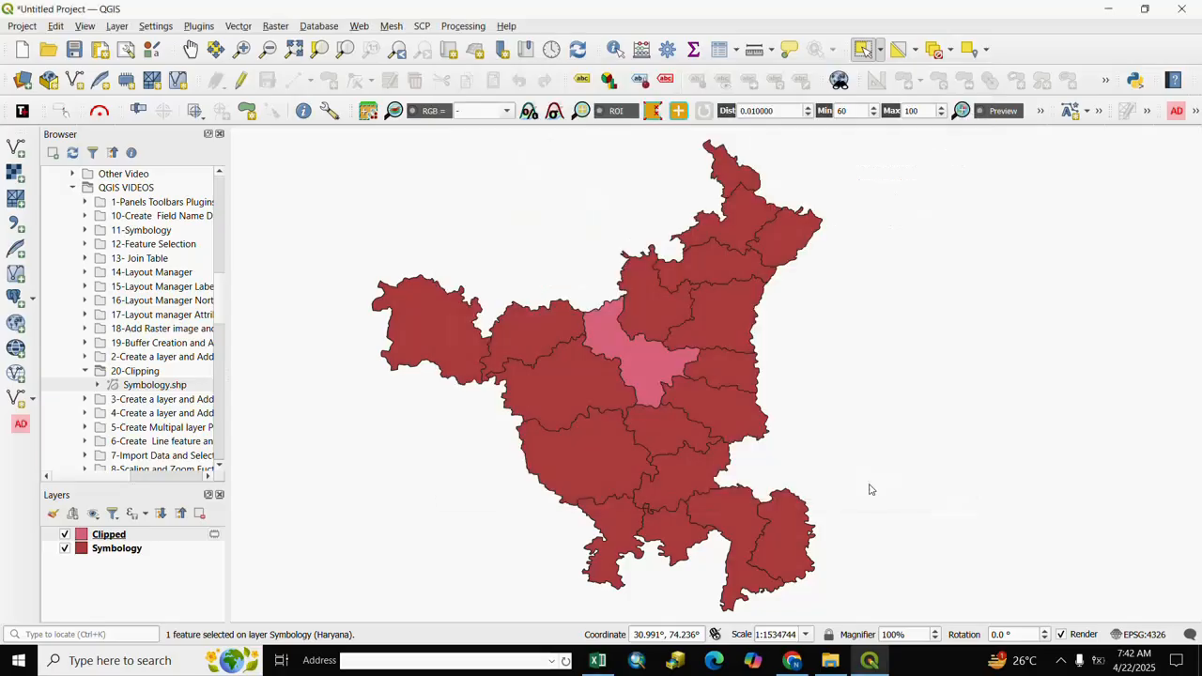
pyautogui.click(870, 486)
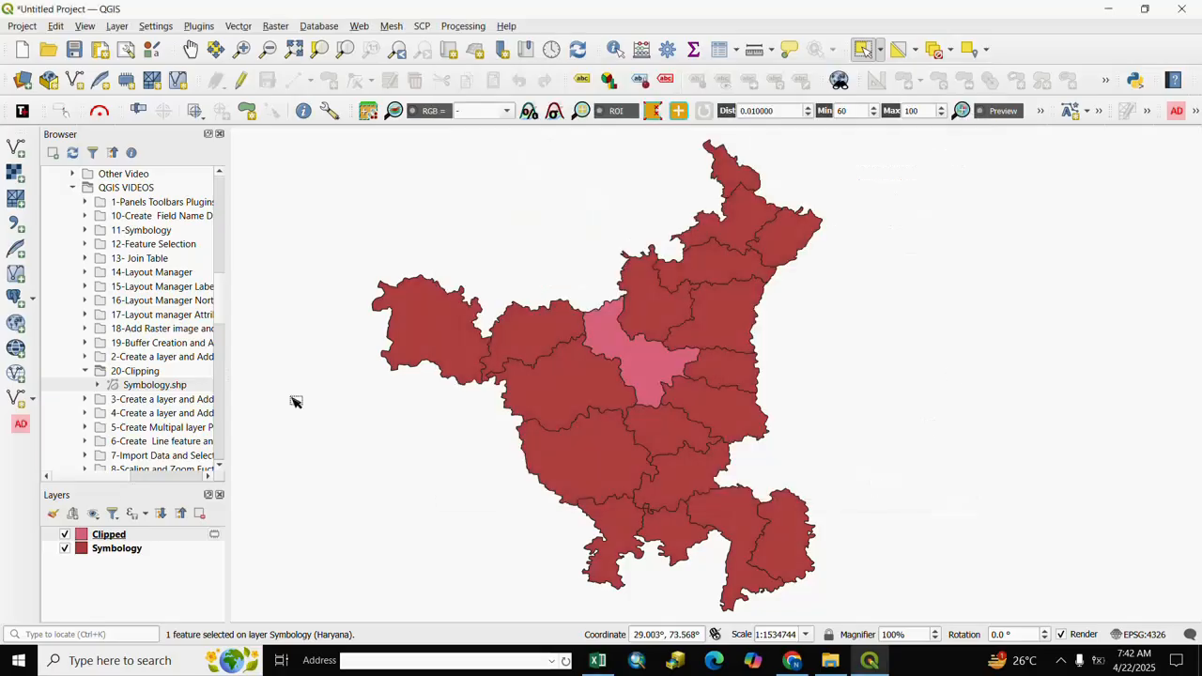
pyautogui.click(65, 549)
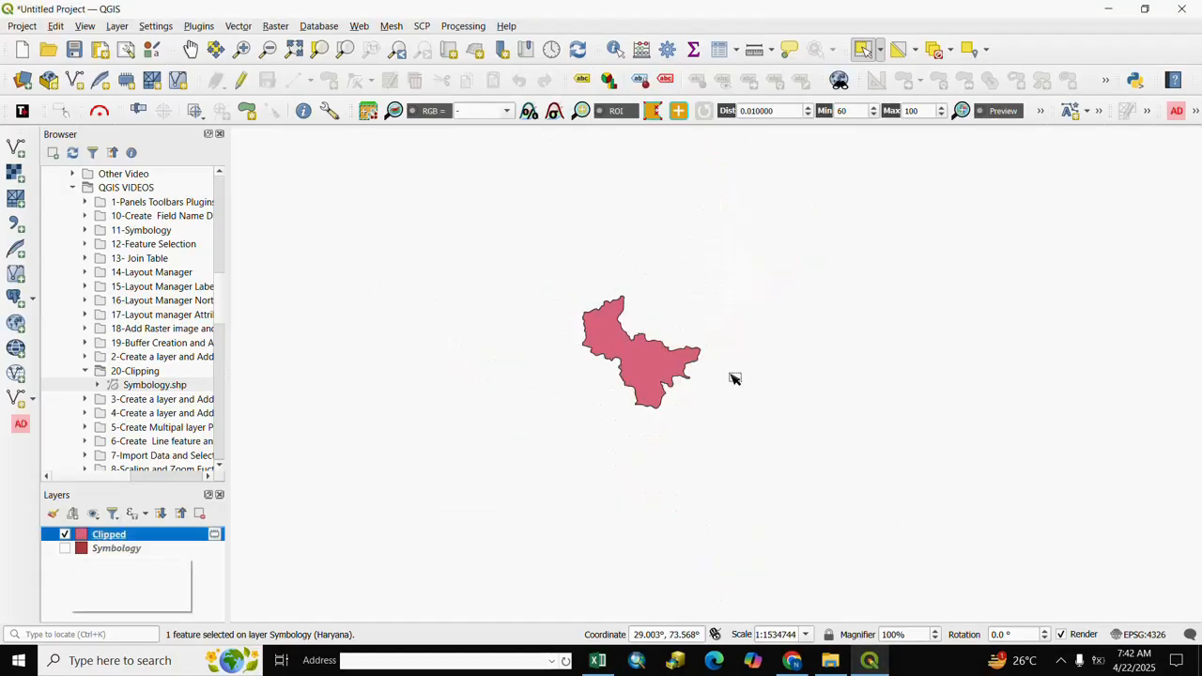
# Open the Clipped layer's attribute table and highlight its Jind district record to check the clip result
pyautogui.scroll(-1, 652, 350)
pyautogui.scroll(2, 652, 351)
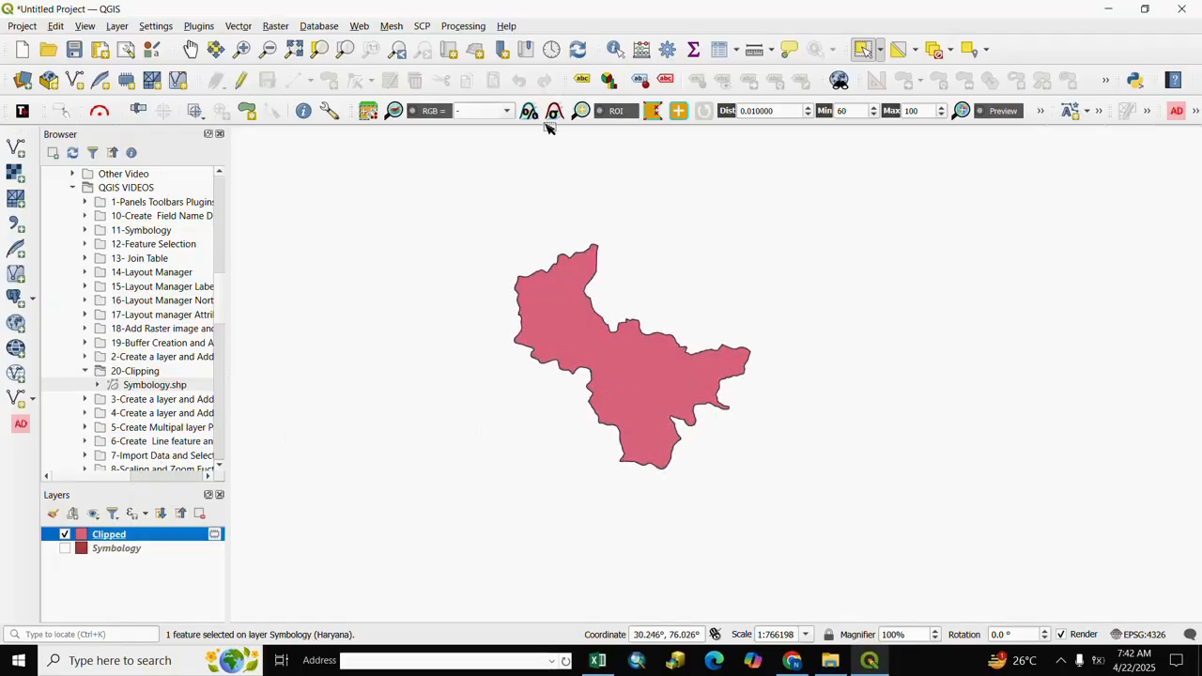
pyautogui.click(718, 52)
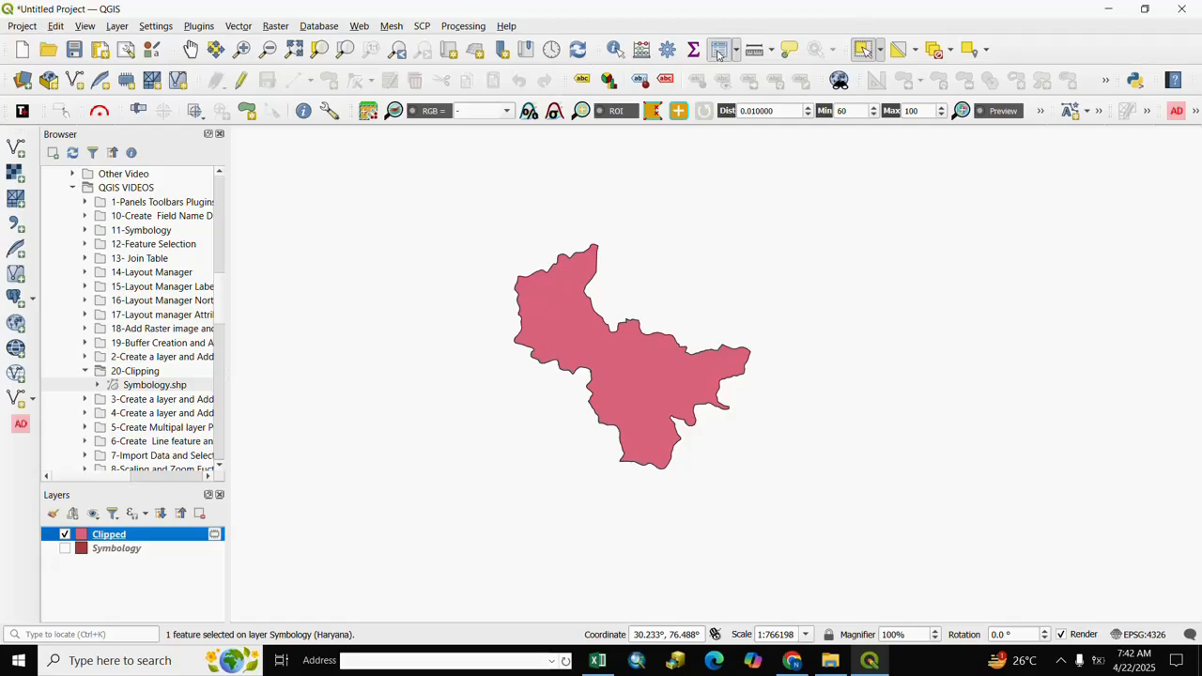
pyautogui.click(807, 208)
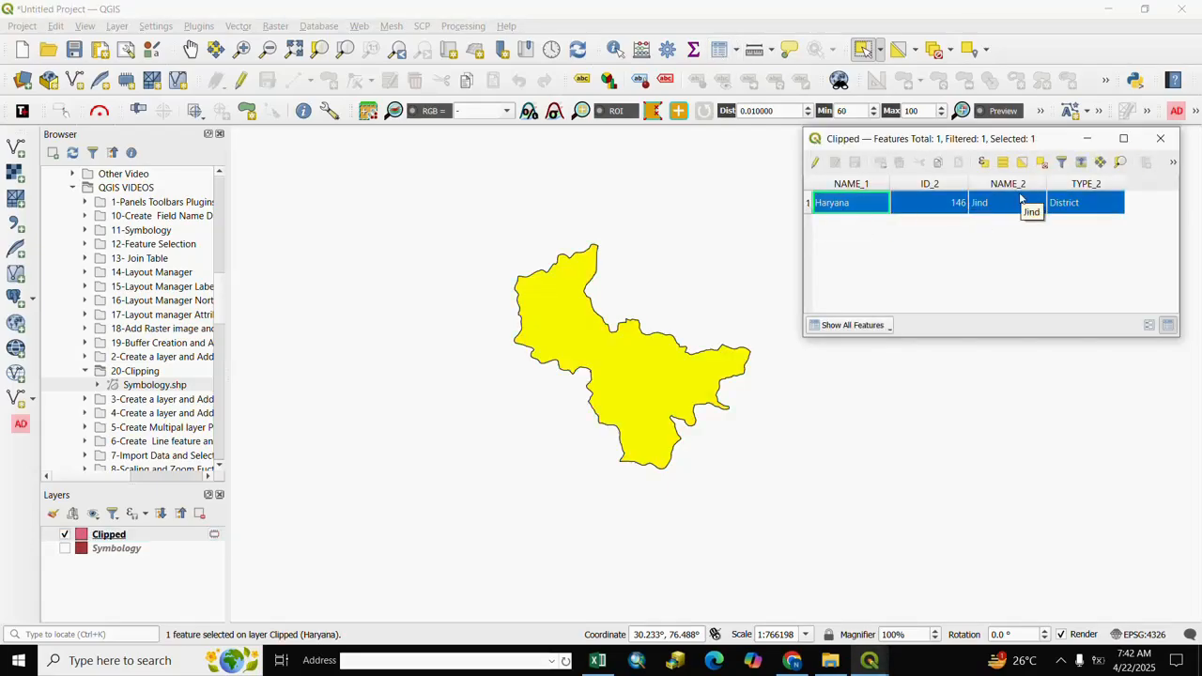
pyautogui.click(109, 534)
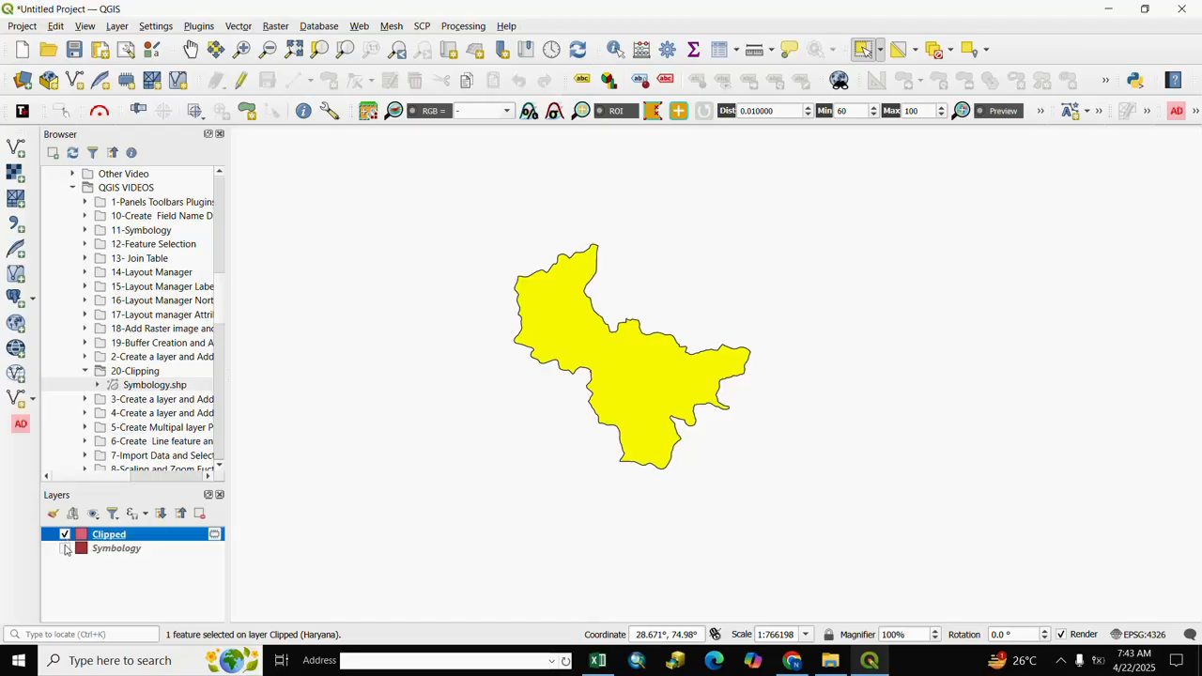
# Show the Symbology layer, hide the Clipped layer and clear the feature selection
pyautogui.click(65, 550)
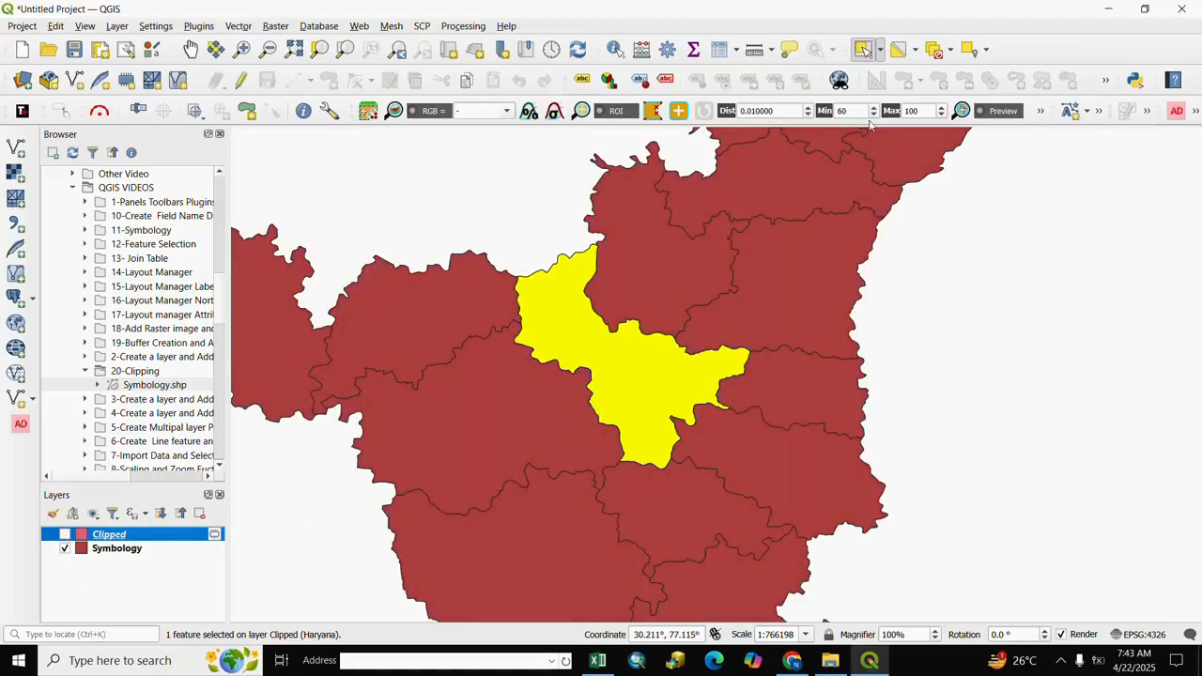
pyautogui.click(935, 49)
pyautogui.scroll(-1, 935, 424)
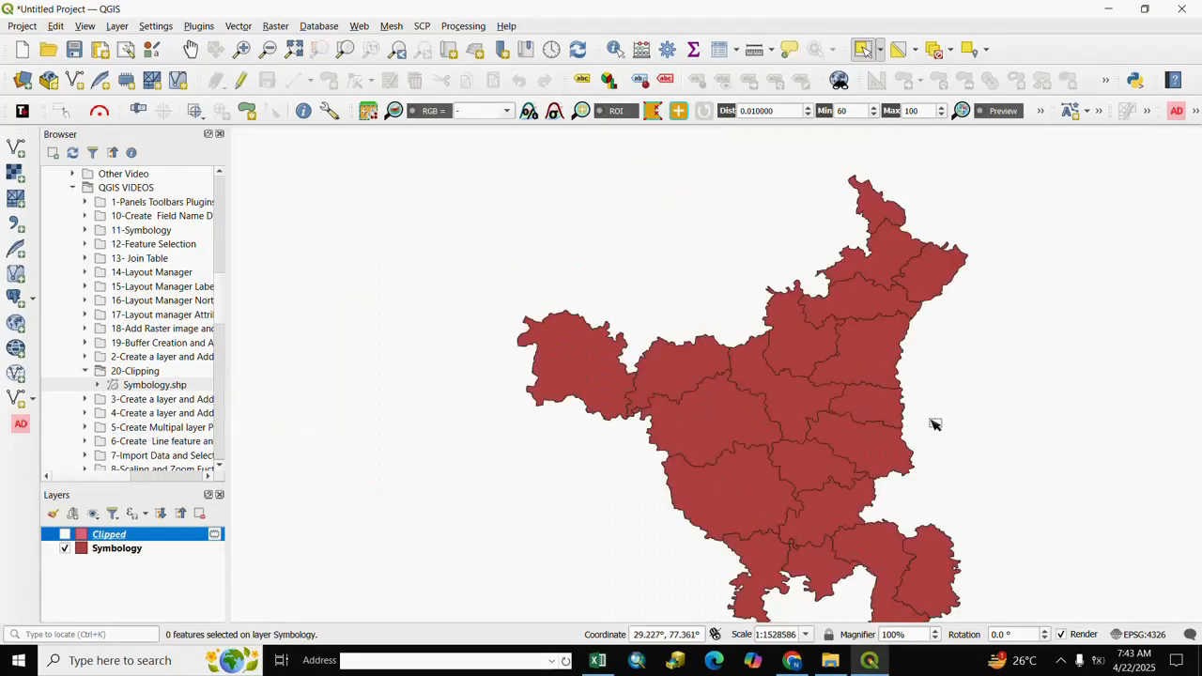
pyautogui.click(191, 48)
pyautogui.moveTo(758, 435); pyautogui.dragTo(676, 394)
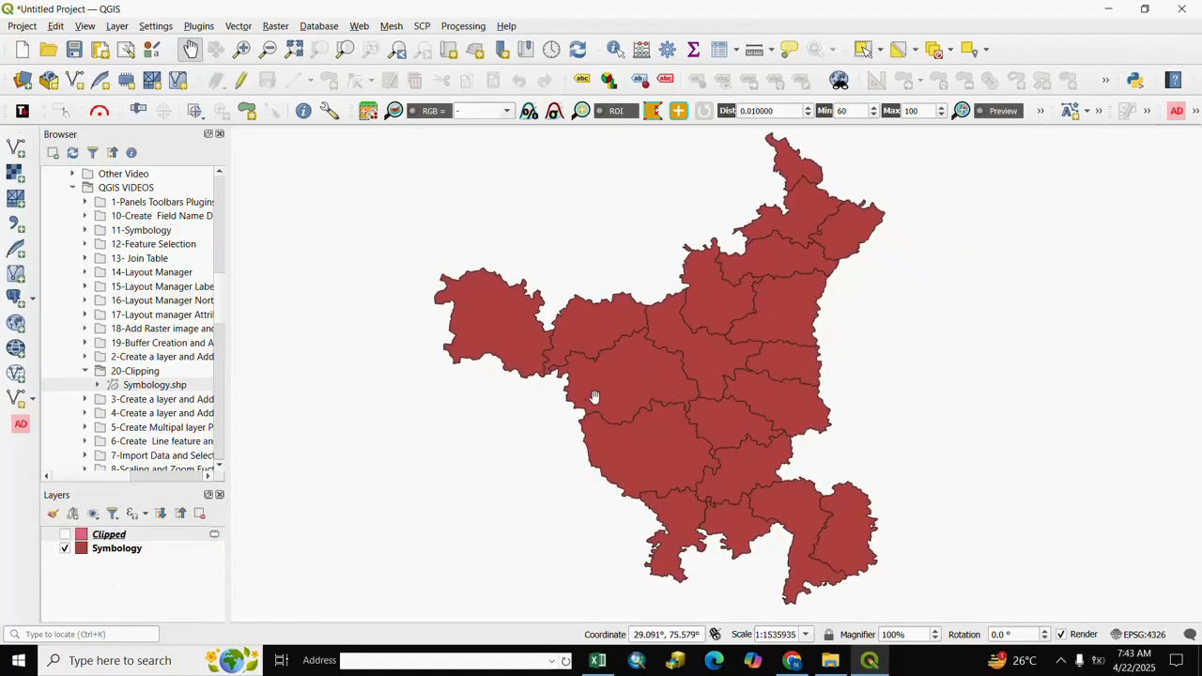
# Select the Fatehabad district record in the Symbology layer's attribute table and close the table
pyautogui.click(862, 48)
pyautogui.click(110, 550)
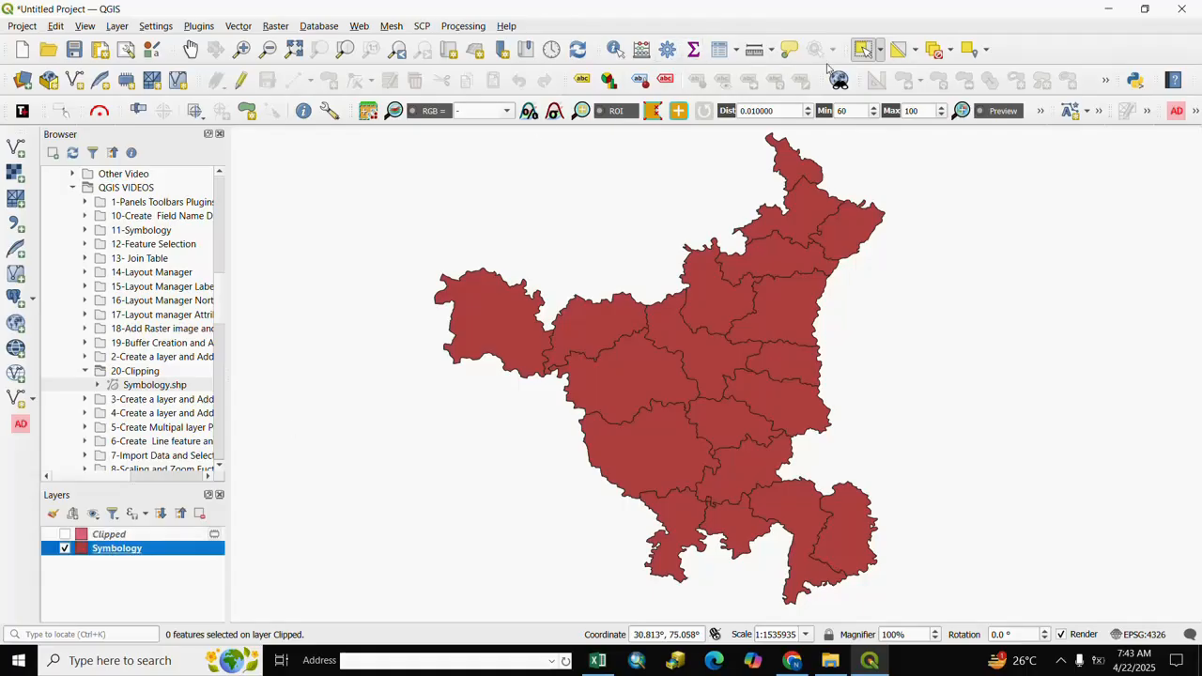
pyautogui.click(719, 49)
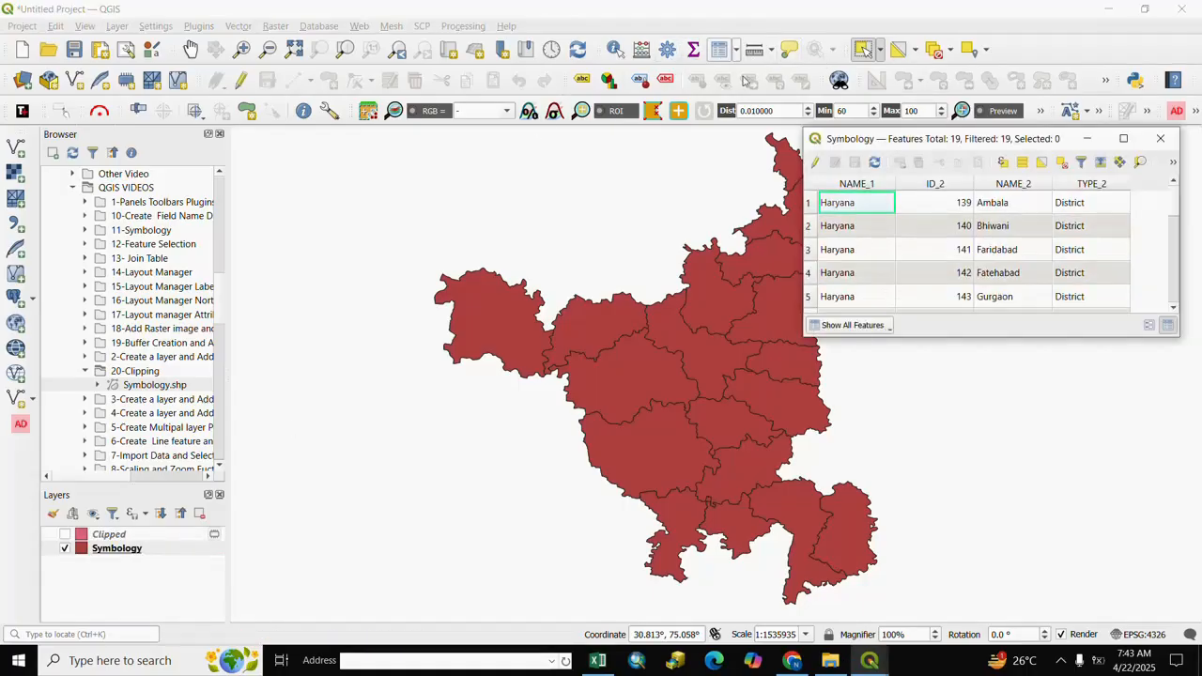
pyautogui.click(812, 272)
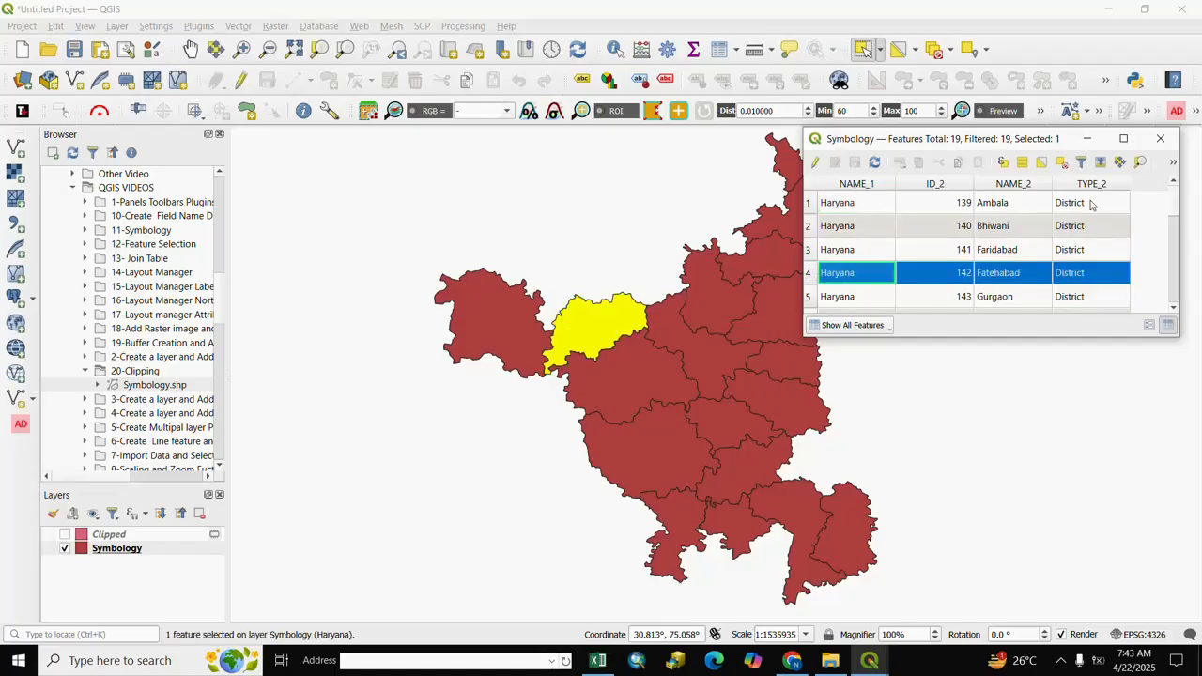
pyautogui.click(1161, 138)
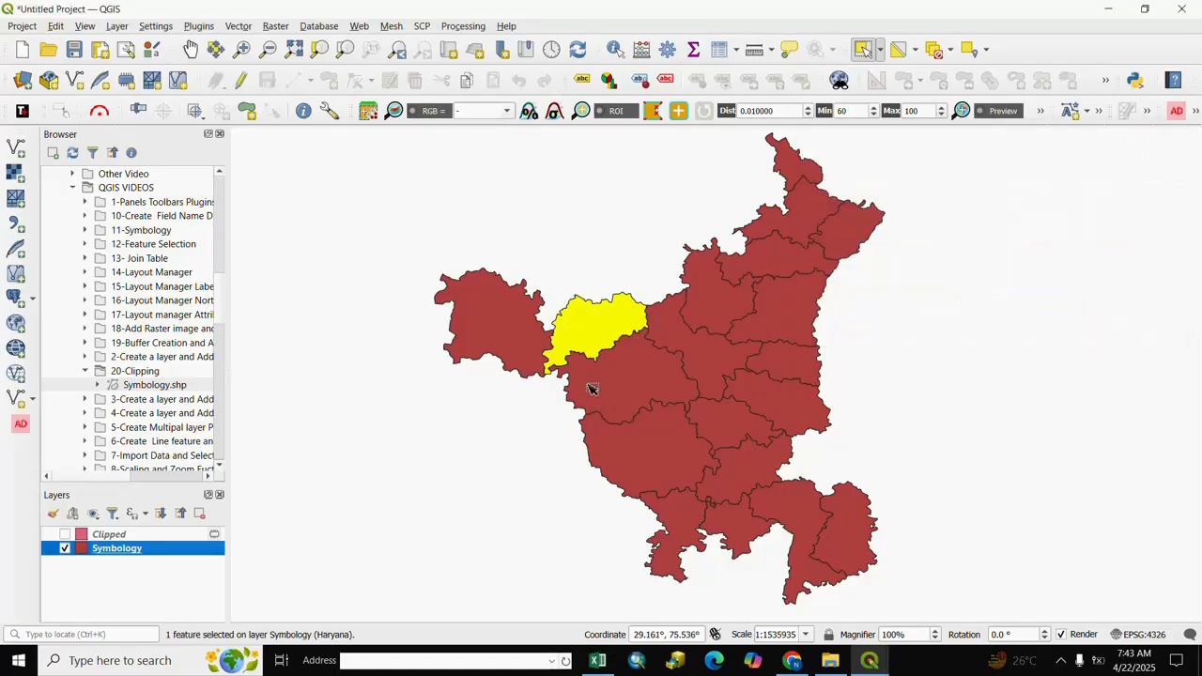
# Run Dissolve on the Symbology layer with Selected features only enabled, outputting to a temporary layer
pyautogui.click(240, 29)
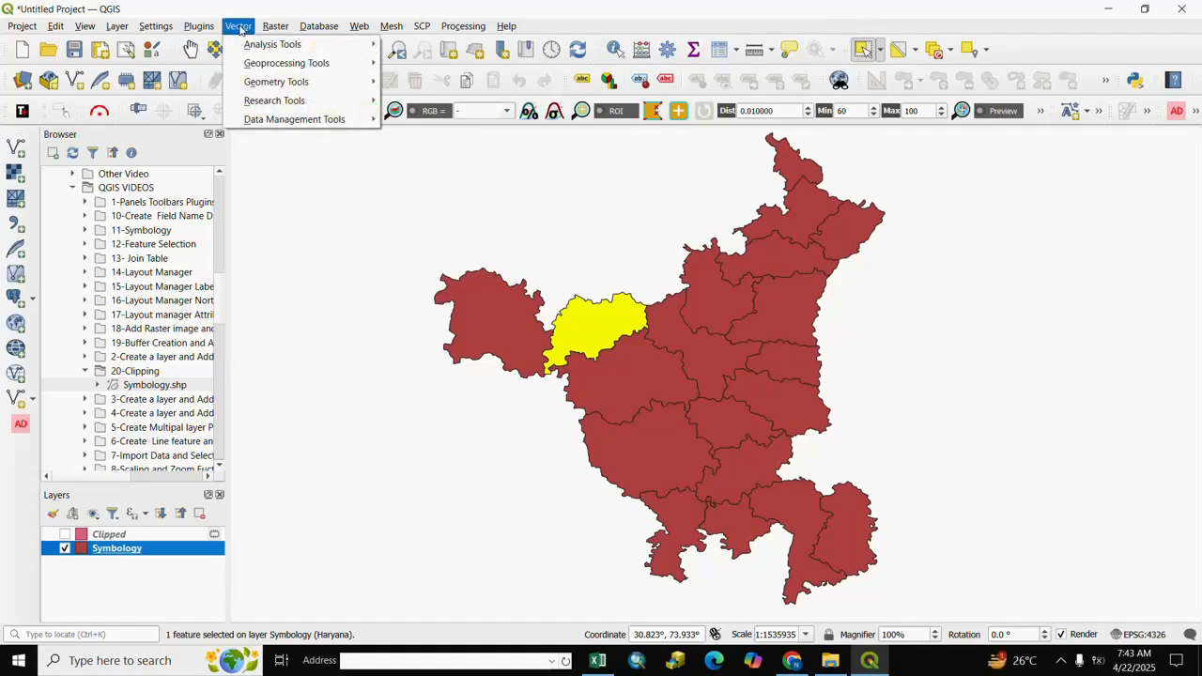
pyautogui.moveTo(383, 66)
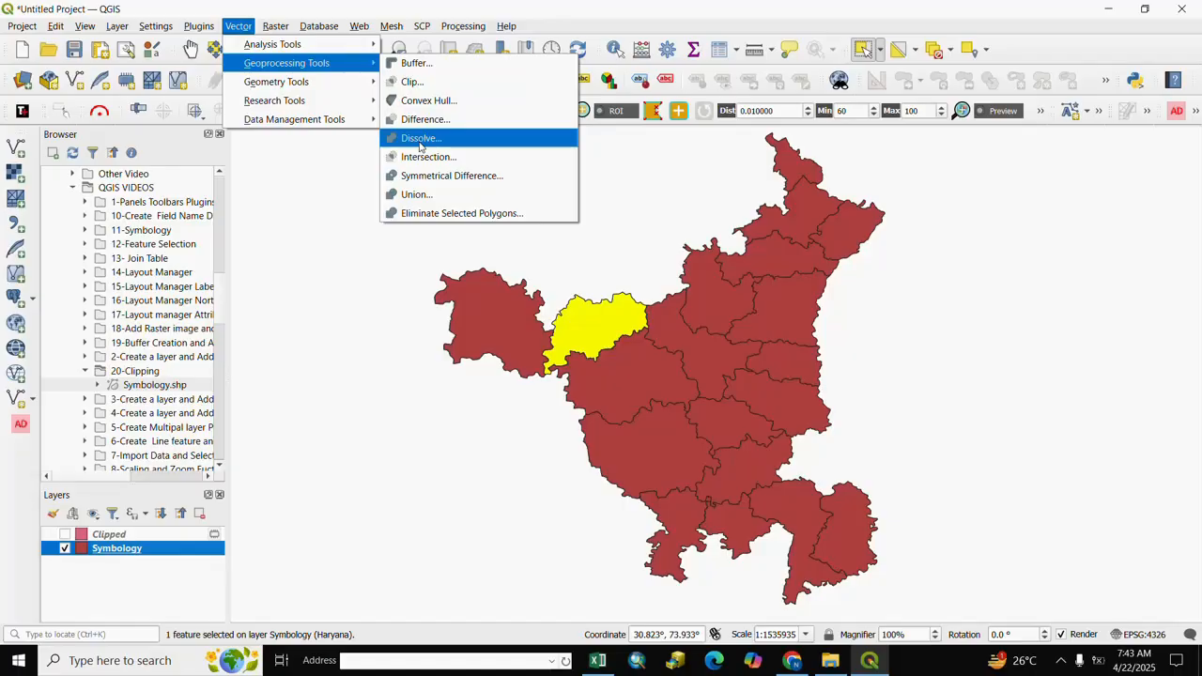
pyautogui.click(419, 141)
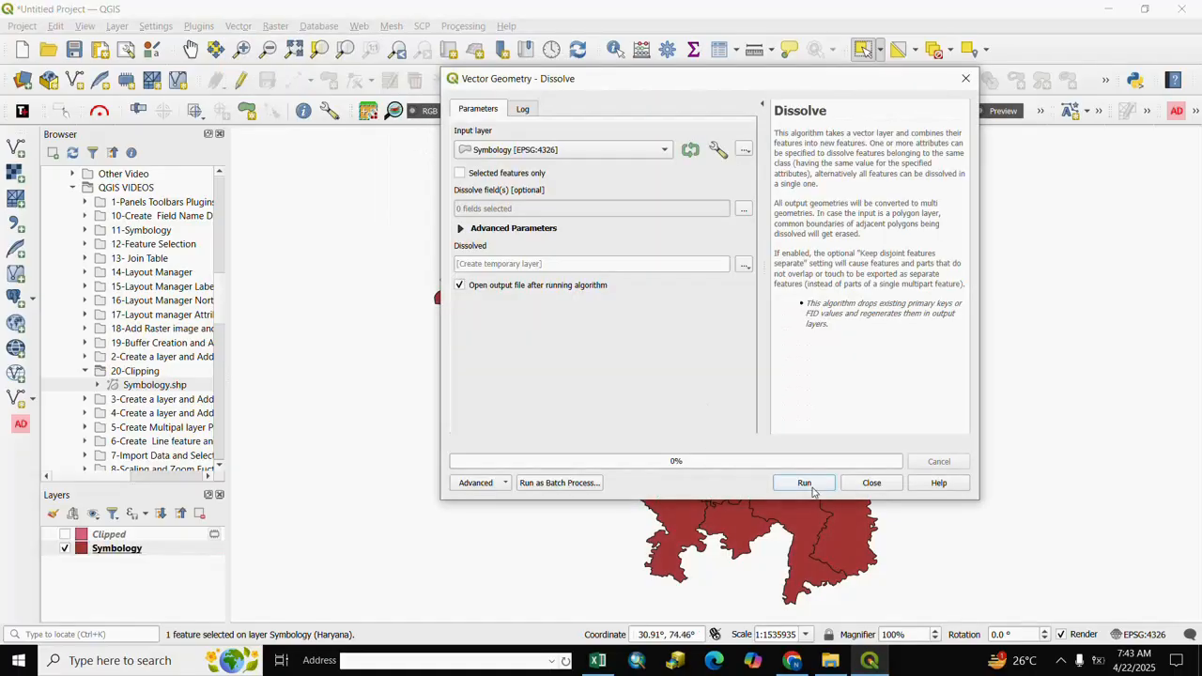
pyautogui.click(460, 175)
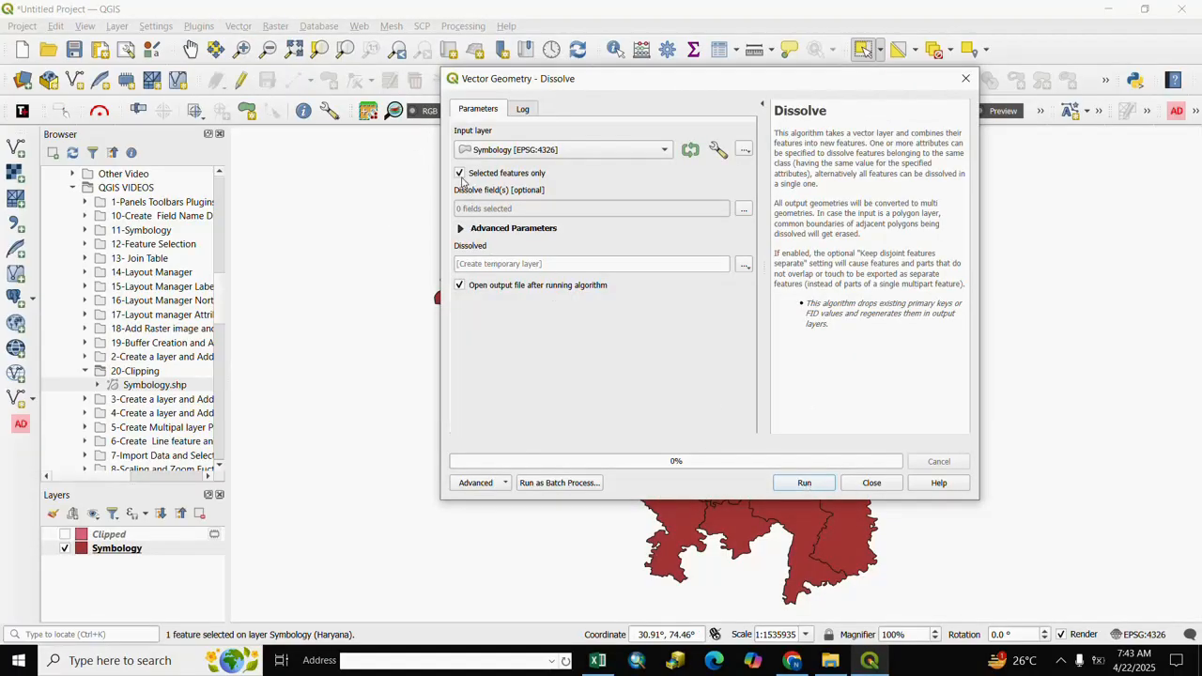
pyautogui.click(804, 484)
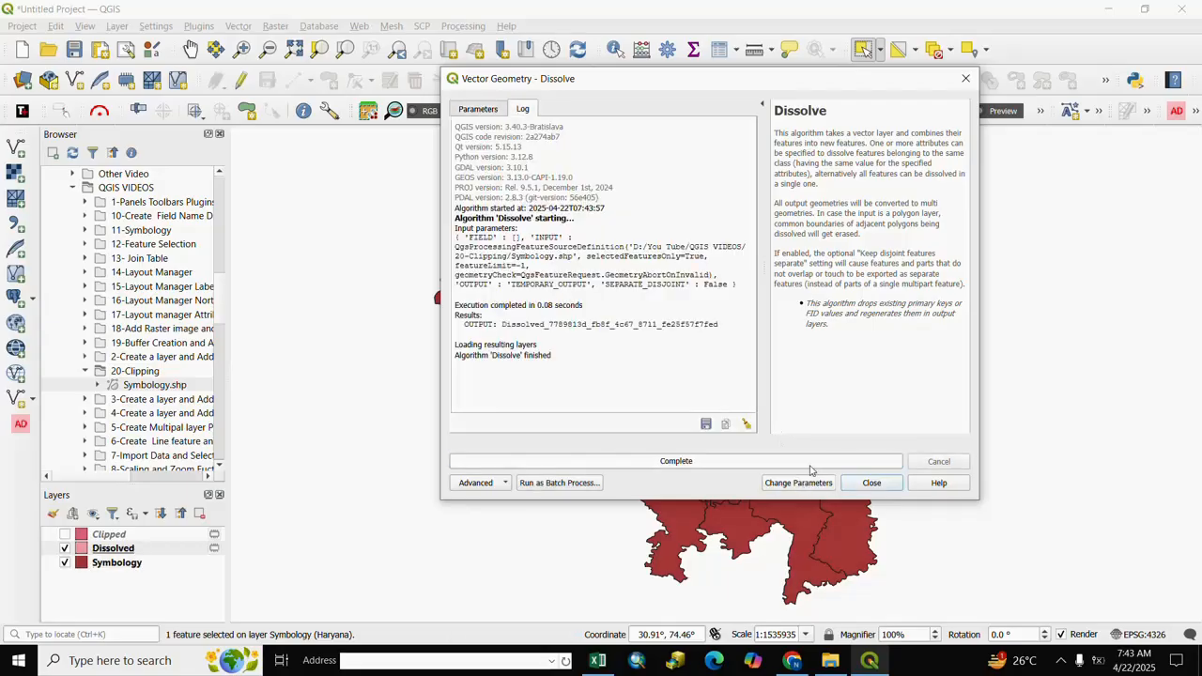
pyautogui.click(871, 484)
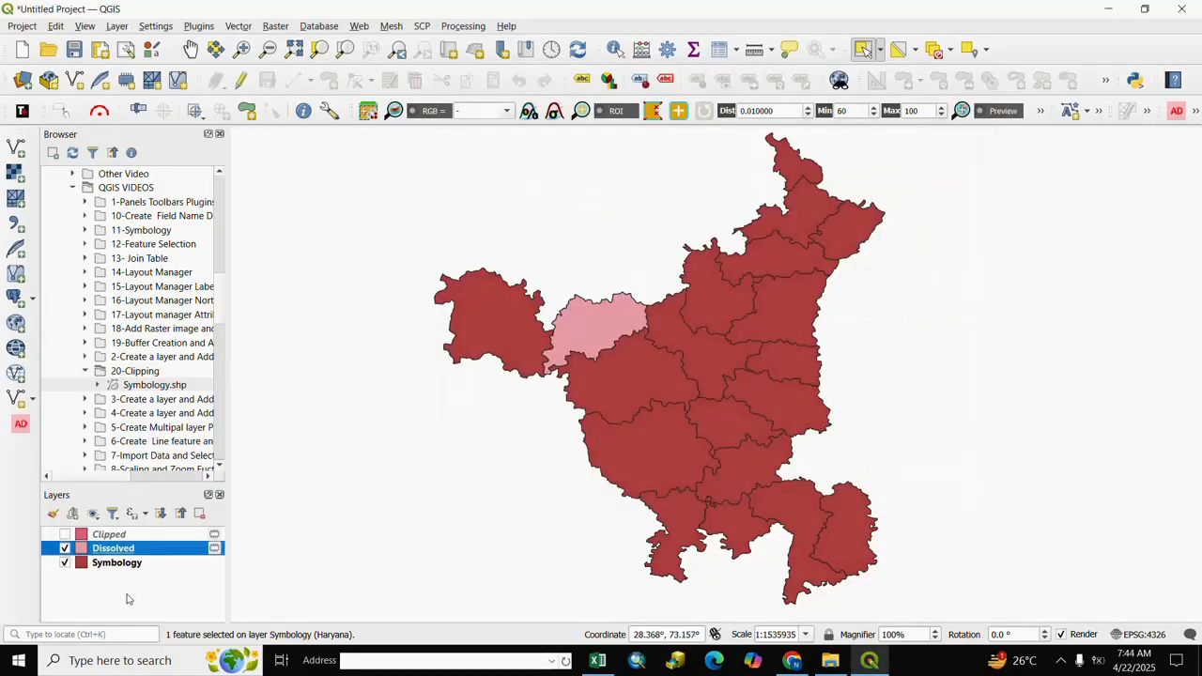
# Compare the Dissolved polygon with the Symbology and Clipped layers, leaving only Symbology shown
pyautogui.click(64, 563)
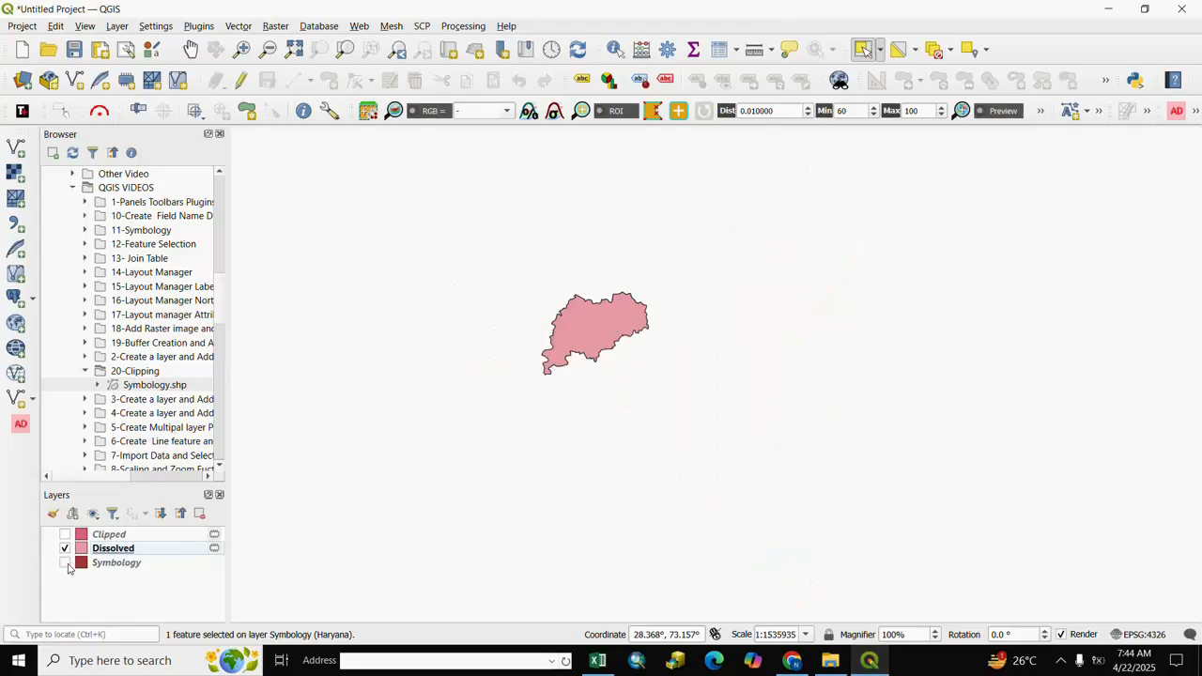
pyautogui.click(64, 563)
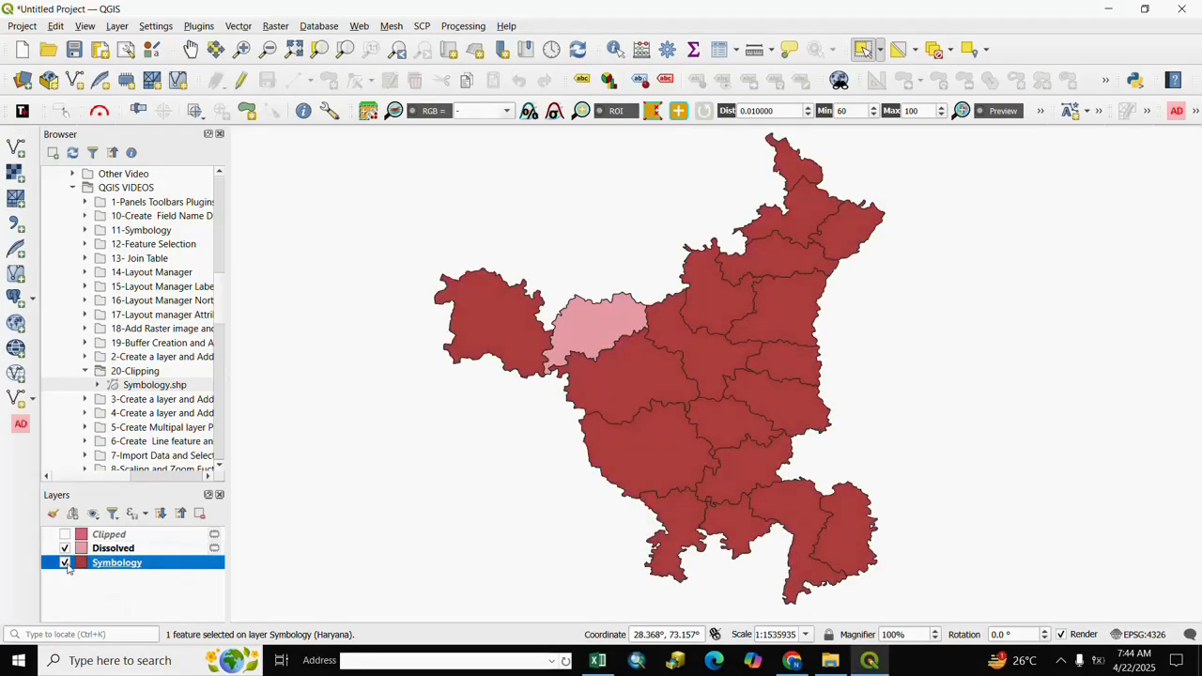
pyautogui.click(65, 534)
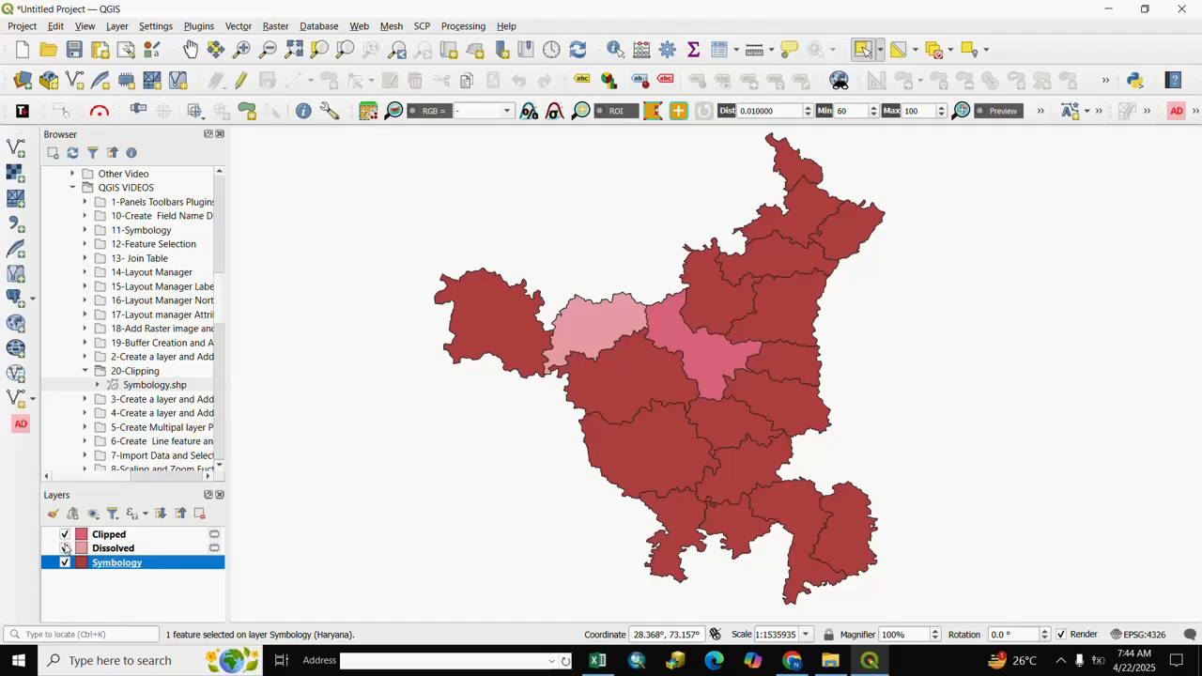
pyautogui.click(64, 549)
pyautogui.click(65, 534)
pyautogui.click(113, 590)
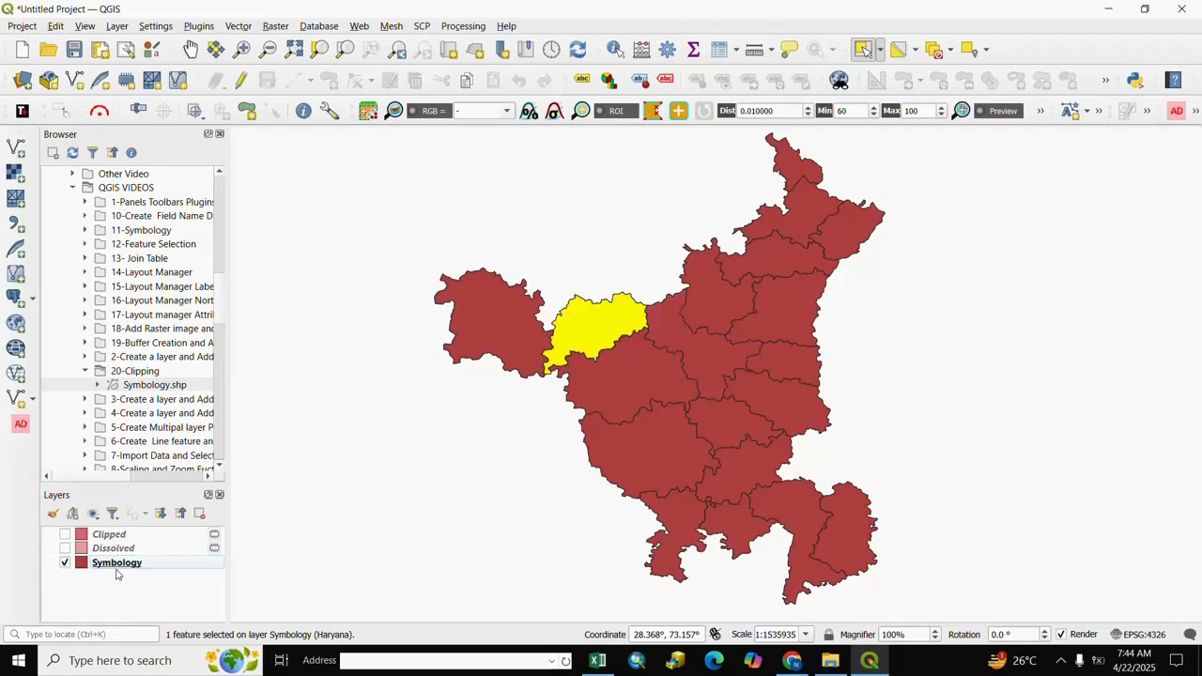
# Clear the Symbology selection and dissolve all of its features into a new temporary layer
pyautogui.click(115, 565)
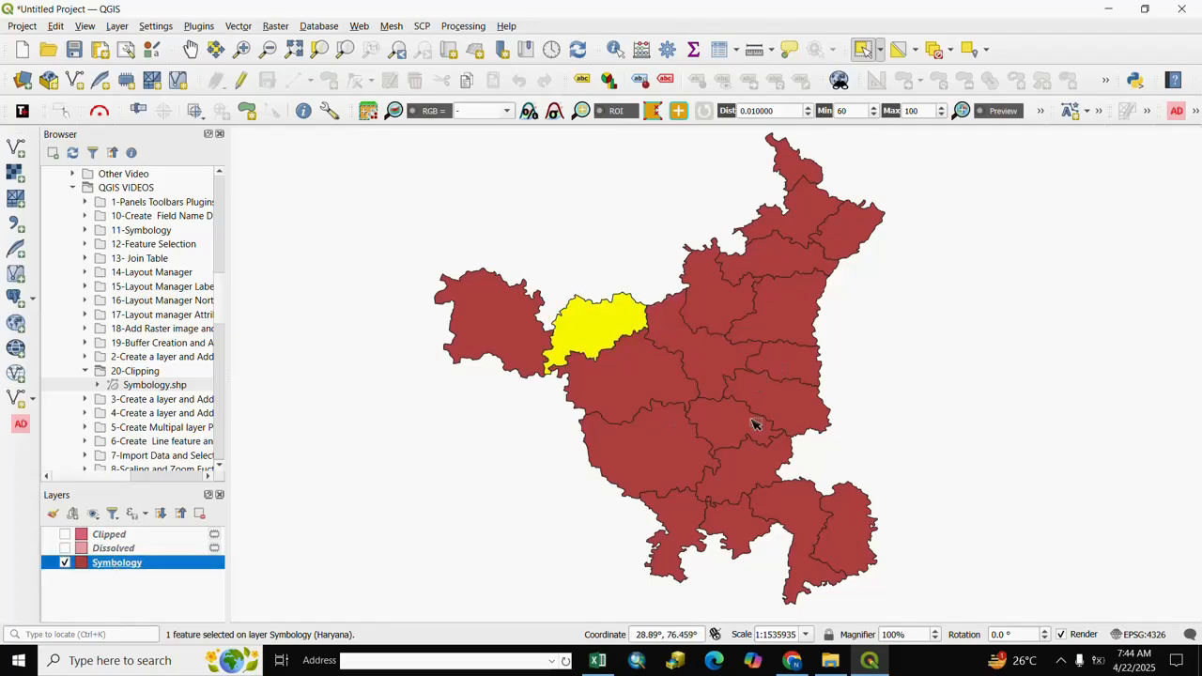
pyautogui.click(970, 50)
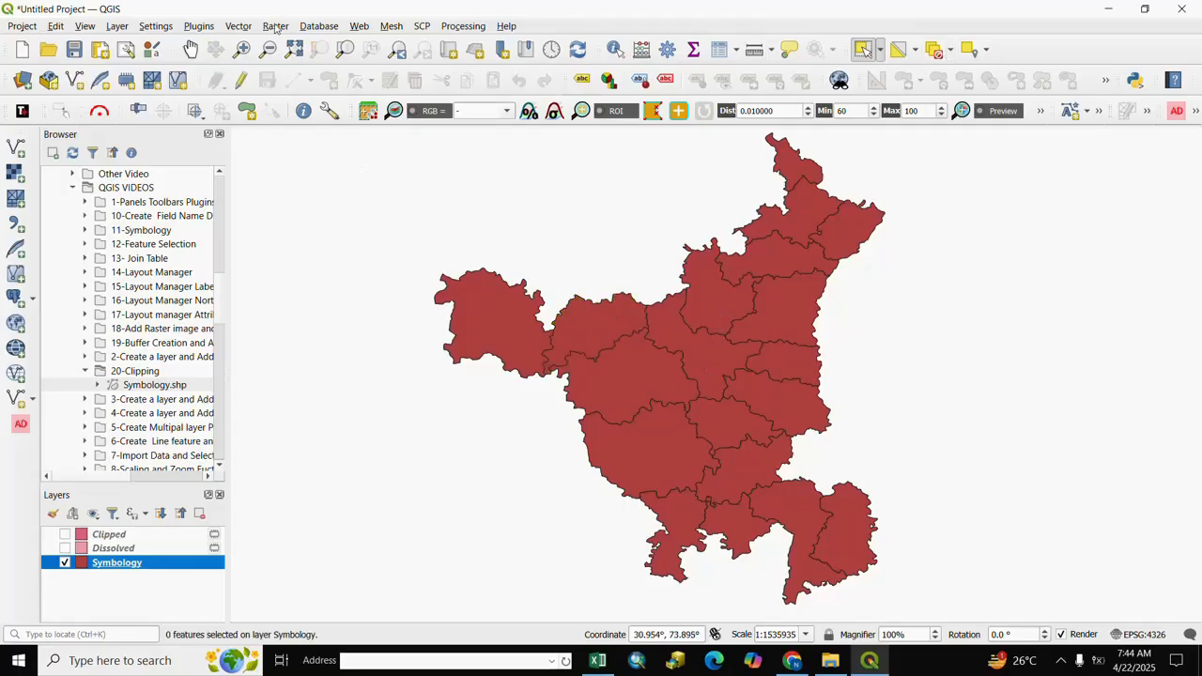
pyautogui.click(235, 27)
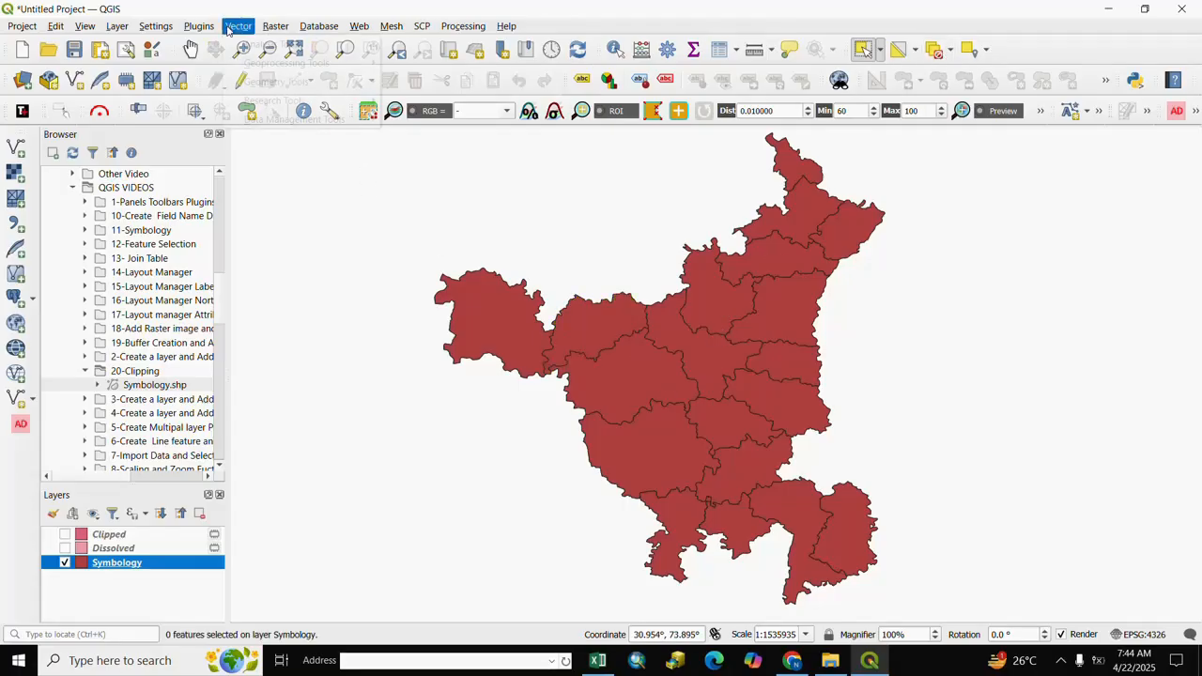
pyautogui.moveTo(284, 66)
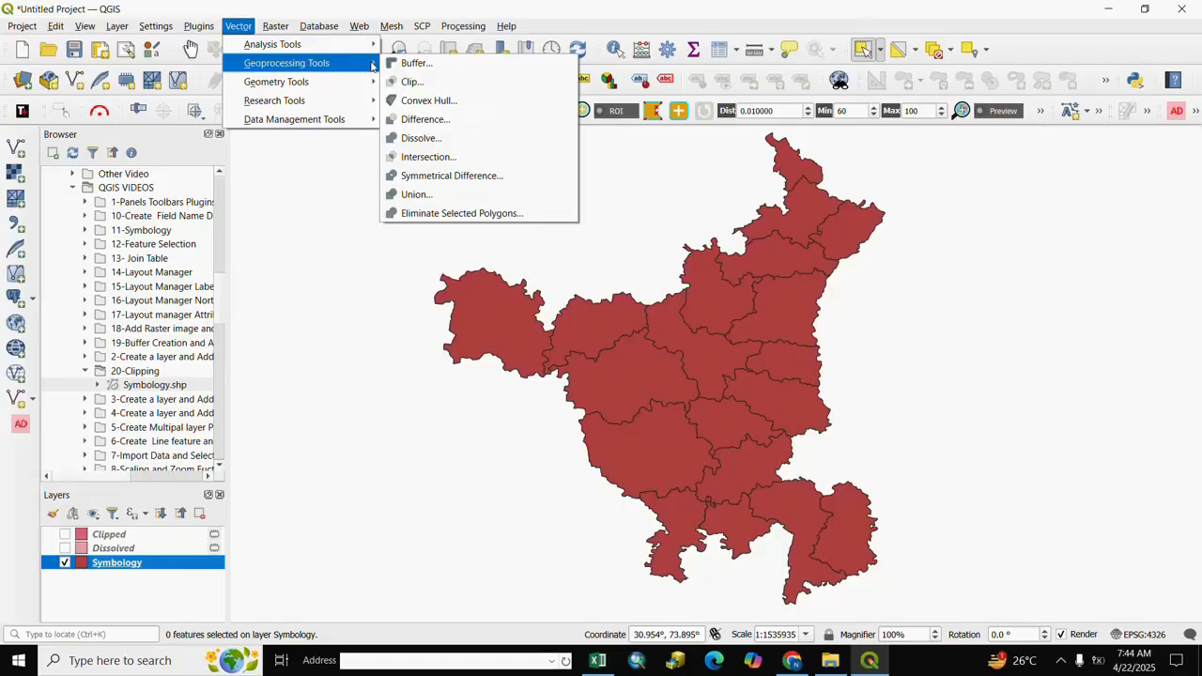
pyautogui.click(419, 139)
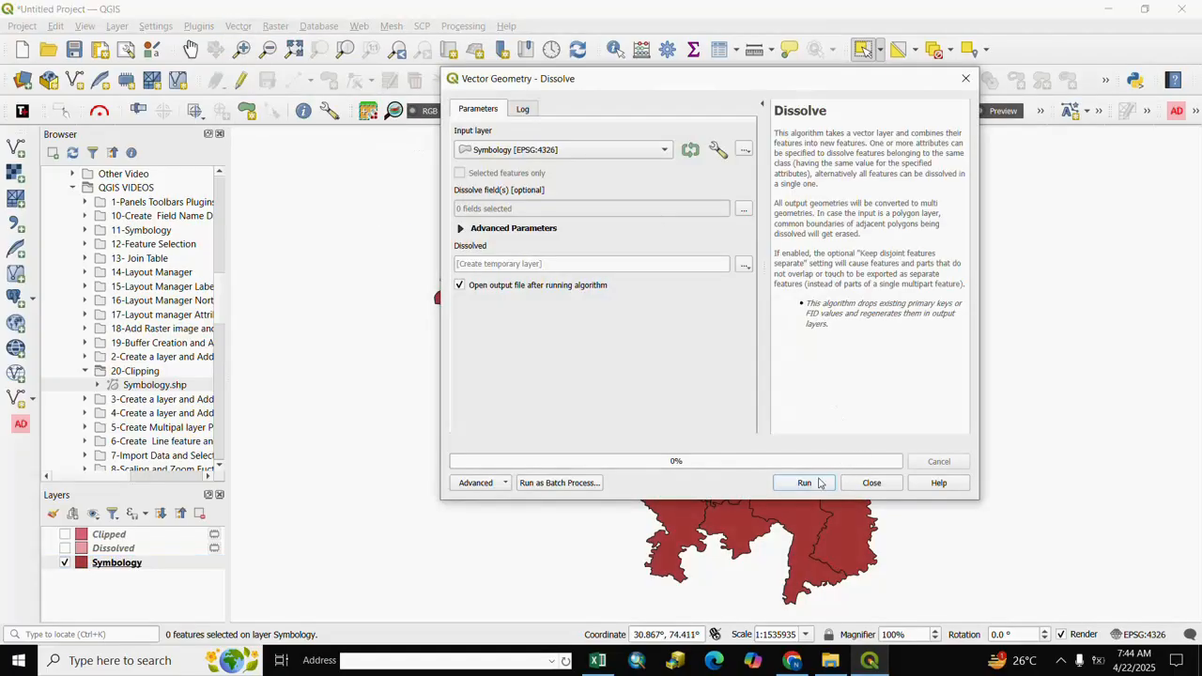
pyautogui.click(804, 483)
pyautogui.click(873, 485)
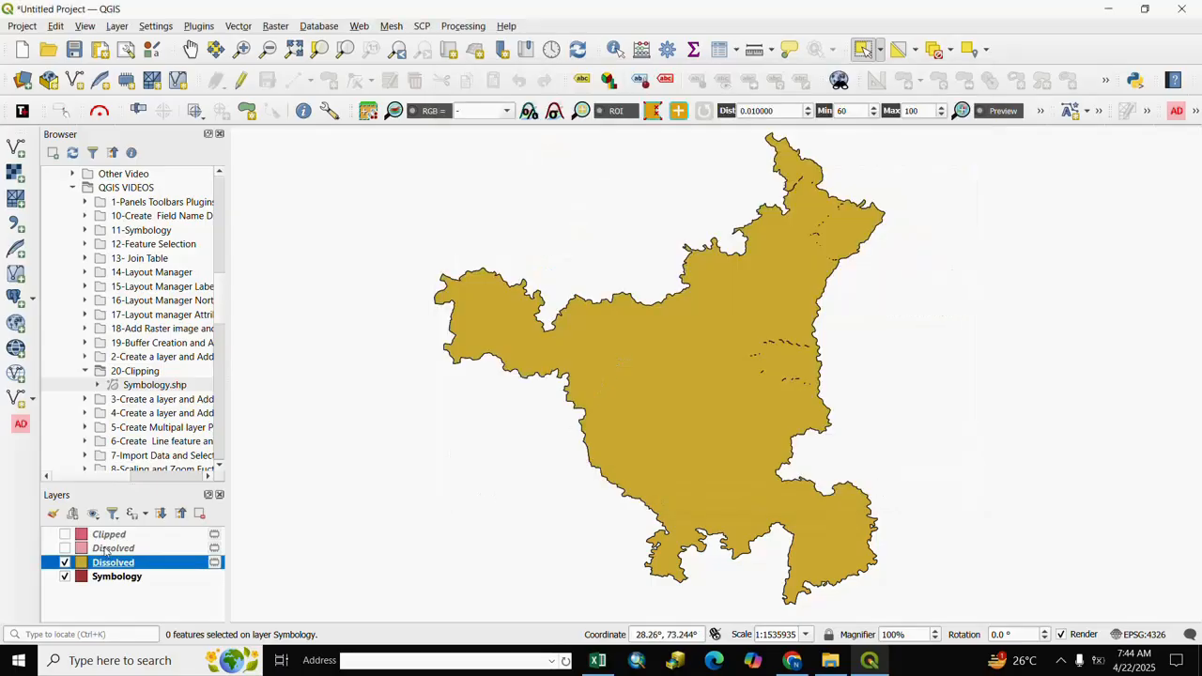
# Select the new Dissolved layer's record in its attribute table, and show the earlier Dissolved and Clipped layers over it
pyautogui.click(720, 51)
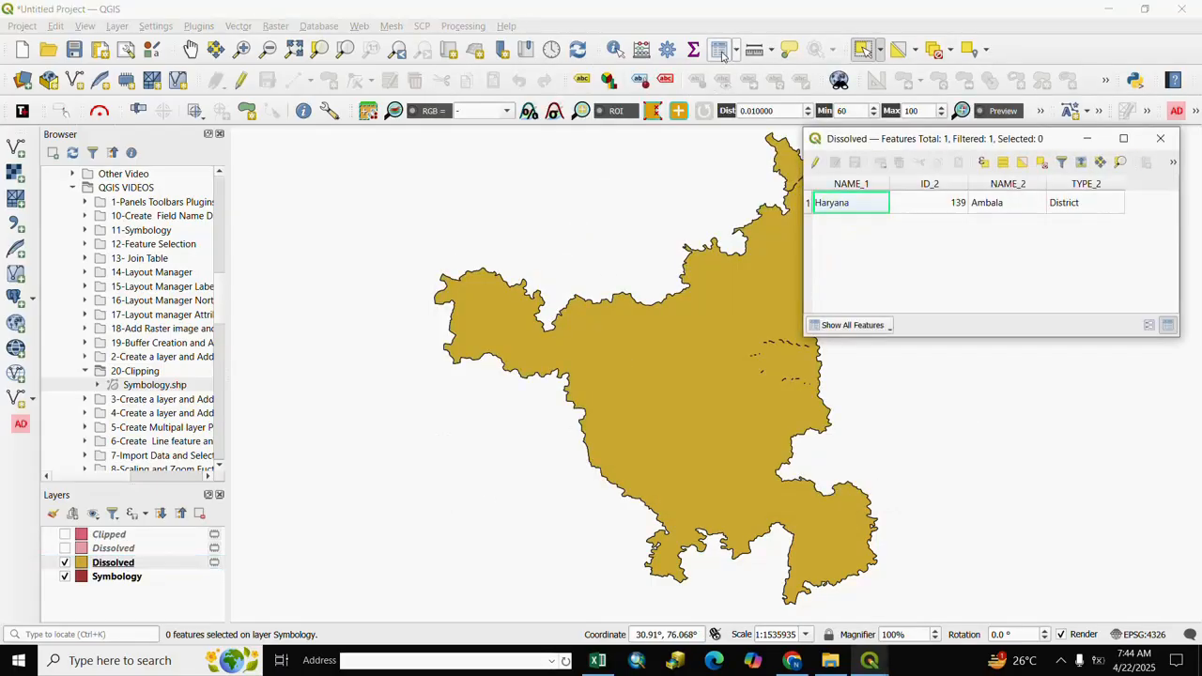
pyautogui.click(809, 204)
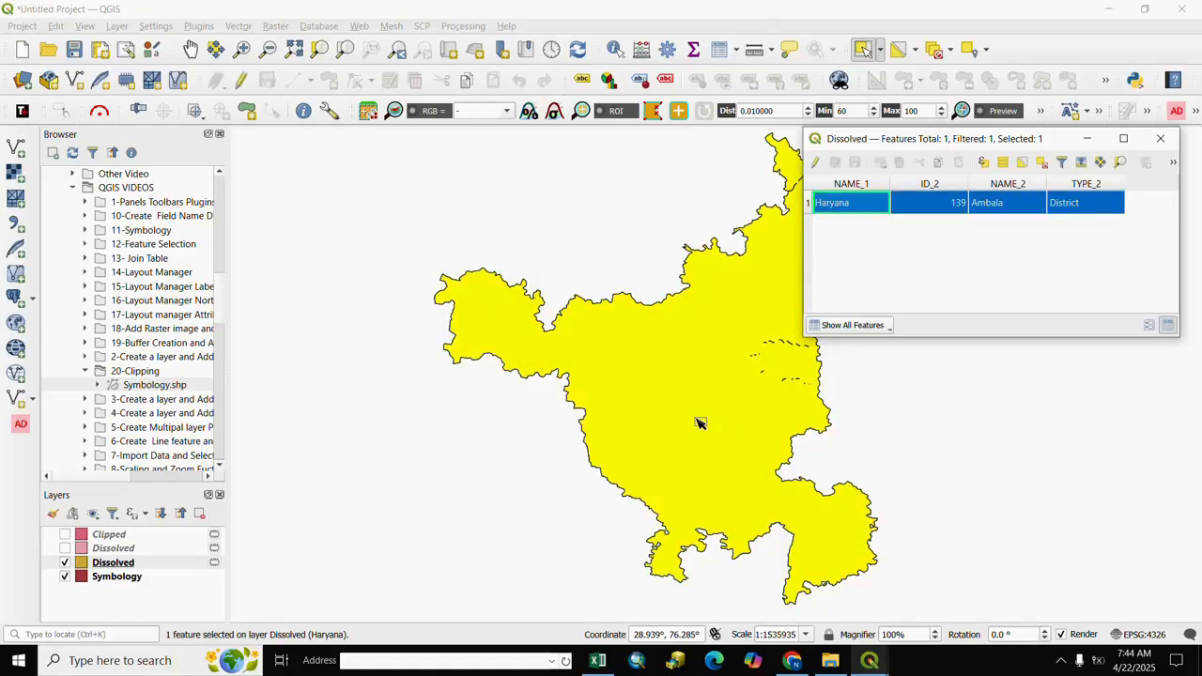
pyautogui.click(191, 49)
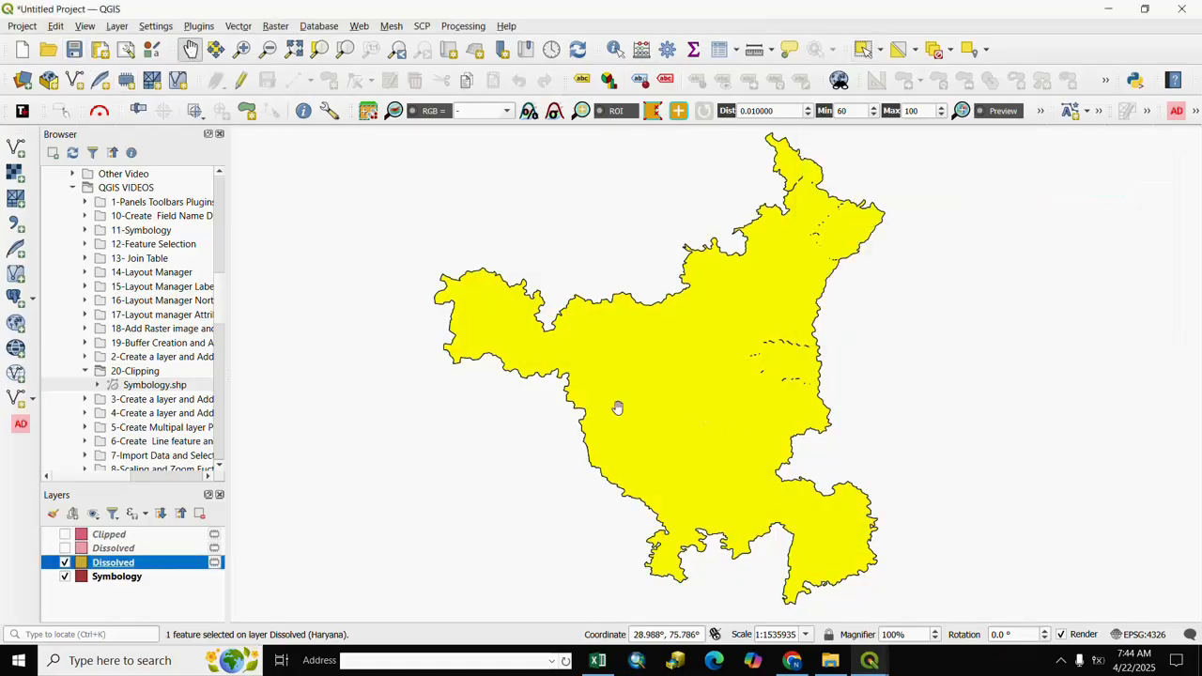
pyautogui.moveTo(618, 408); pyautogui.dragTo(525, 435)
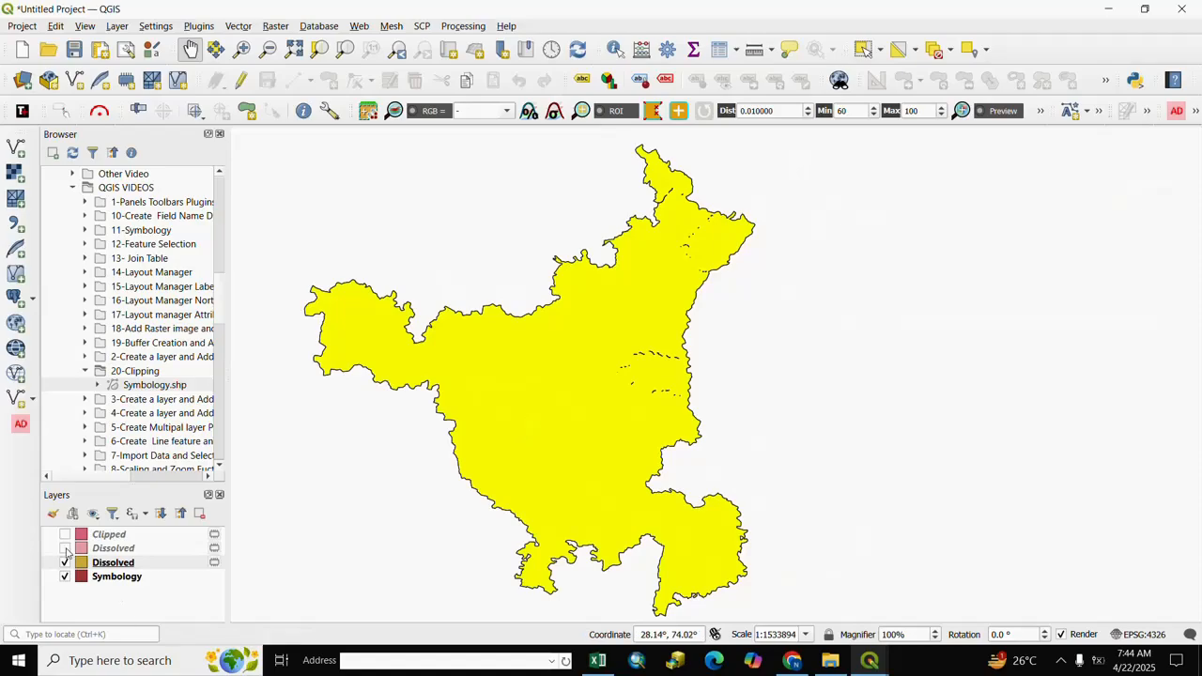
pyautogui.click(65, 549)
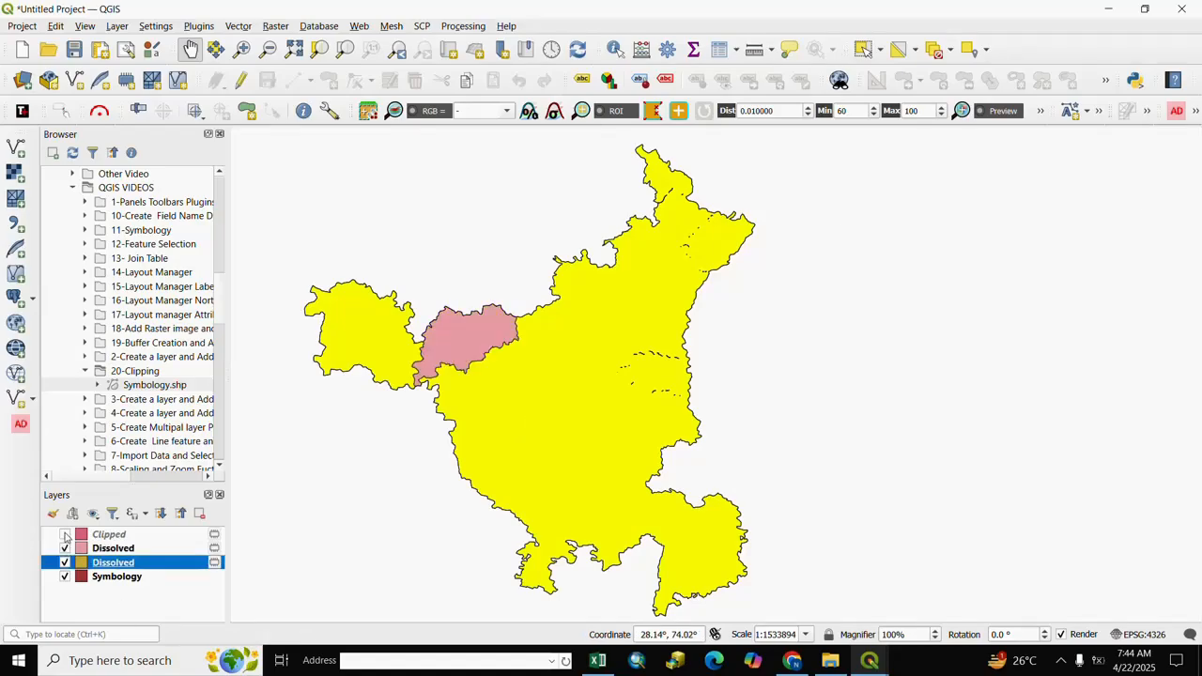
pyautogui.click(65, 535)
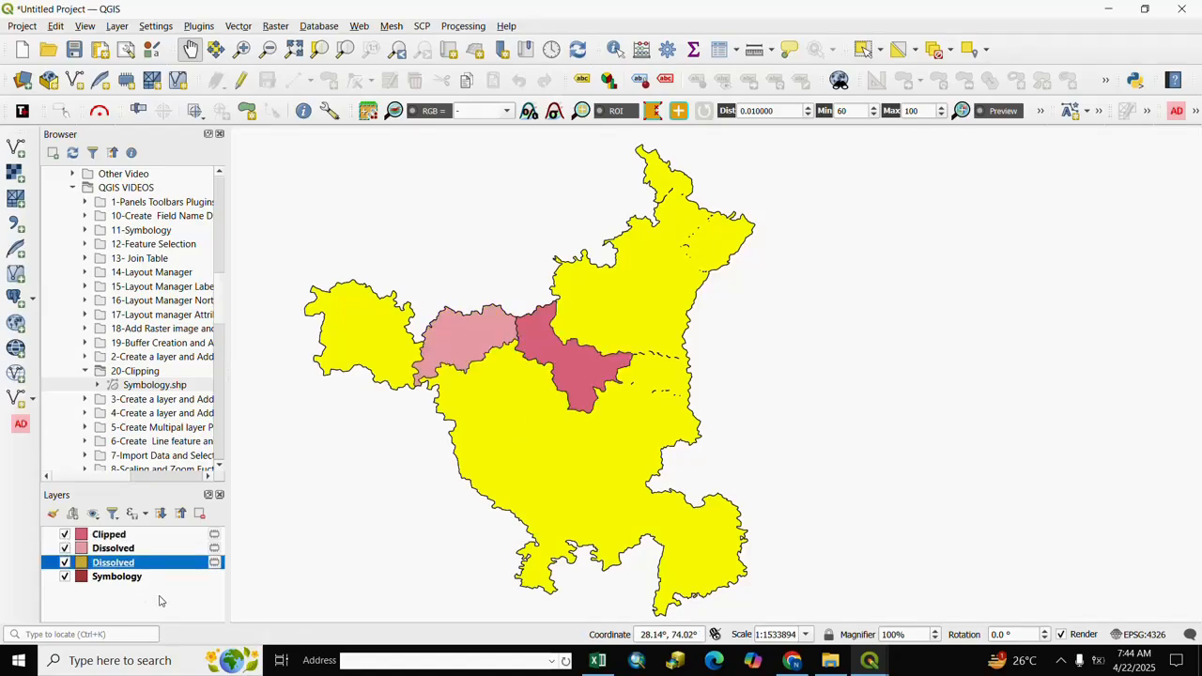